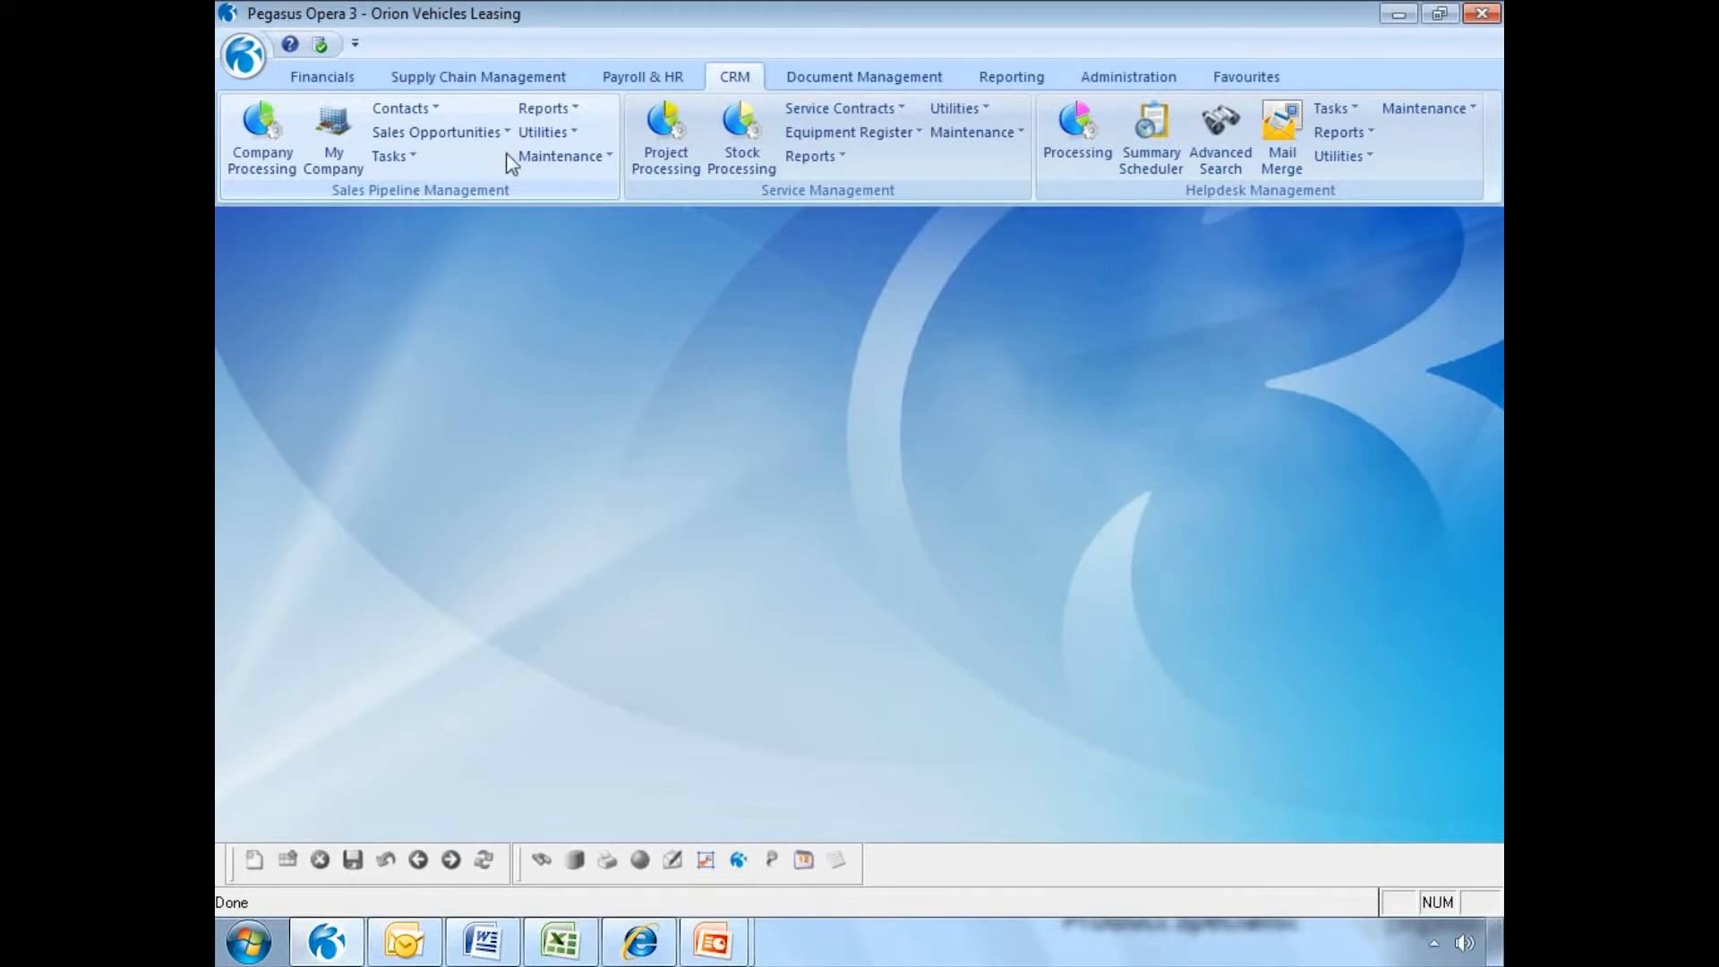
Open the Sales Pipeline Management Spreadsheet Import utility, examine its import options, and close it without importing.
{"action": "left_click", "coordinate": [542, 133]}
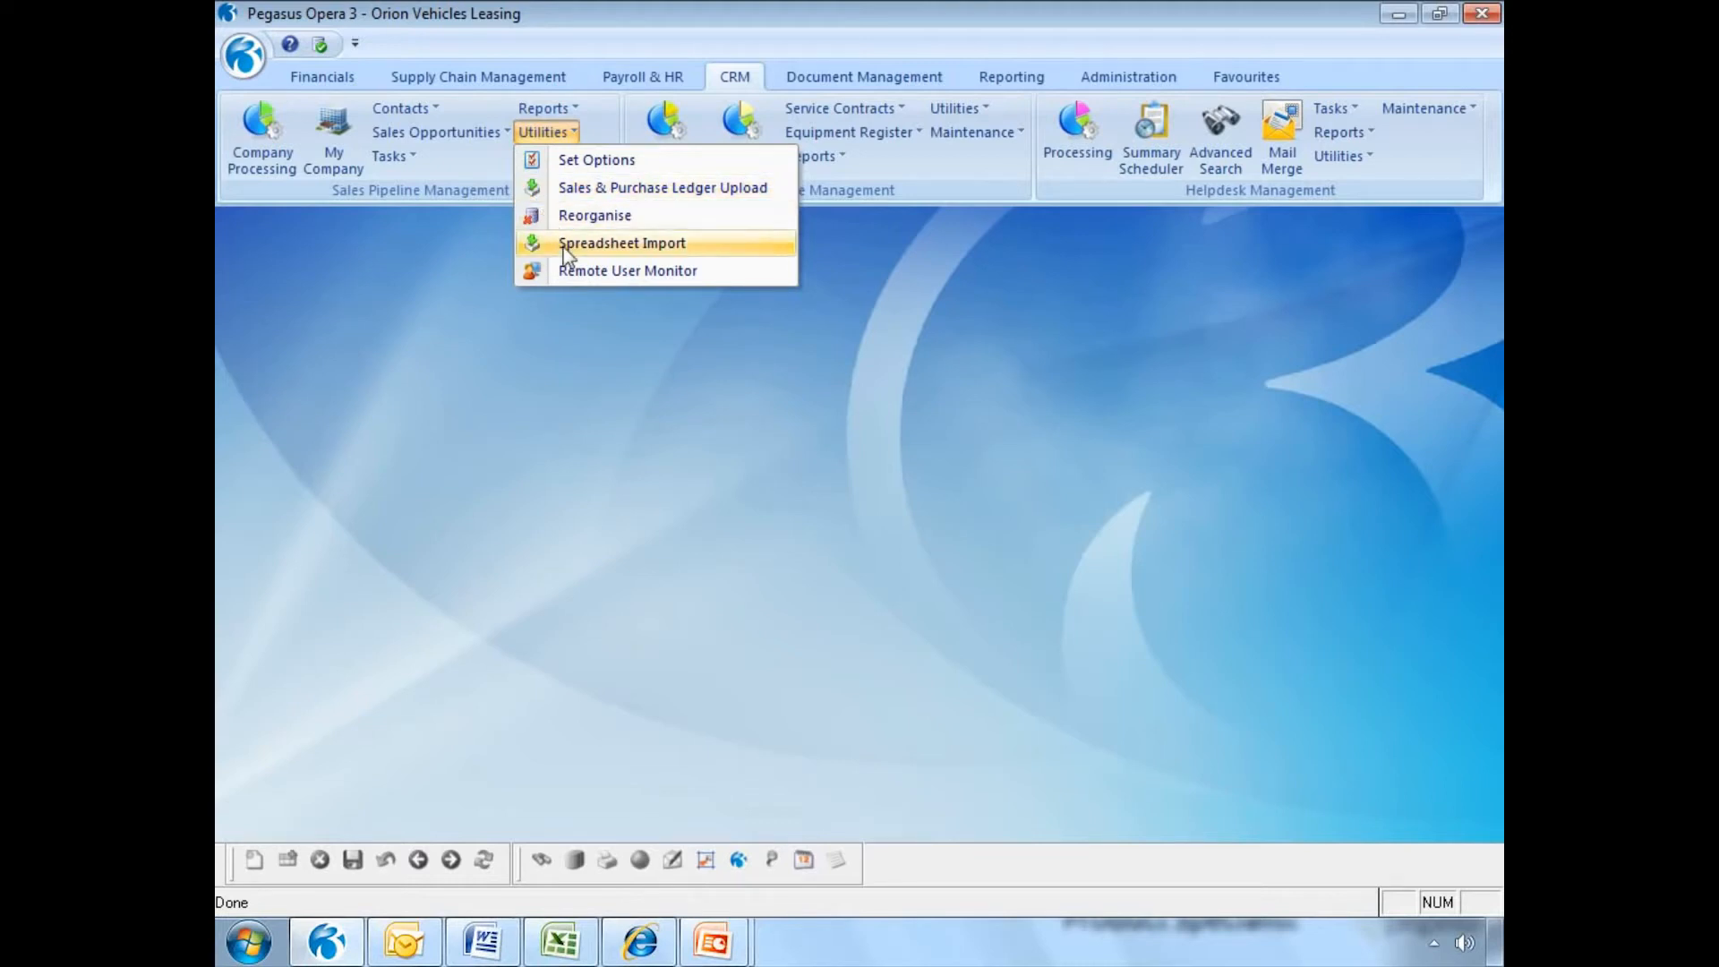
{"action": "left_click", "coordinate": [622, 243]}
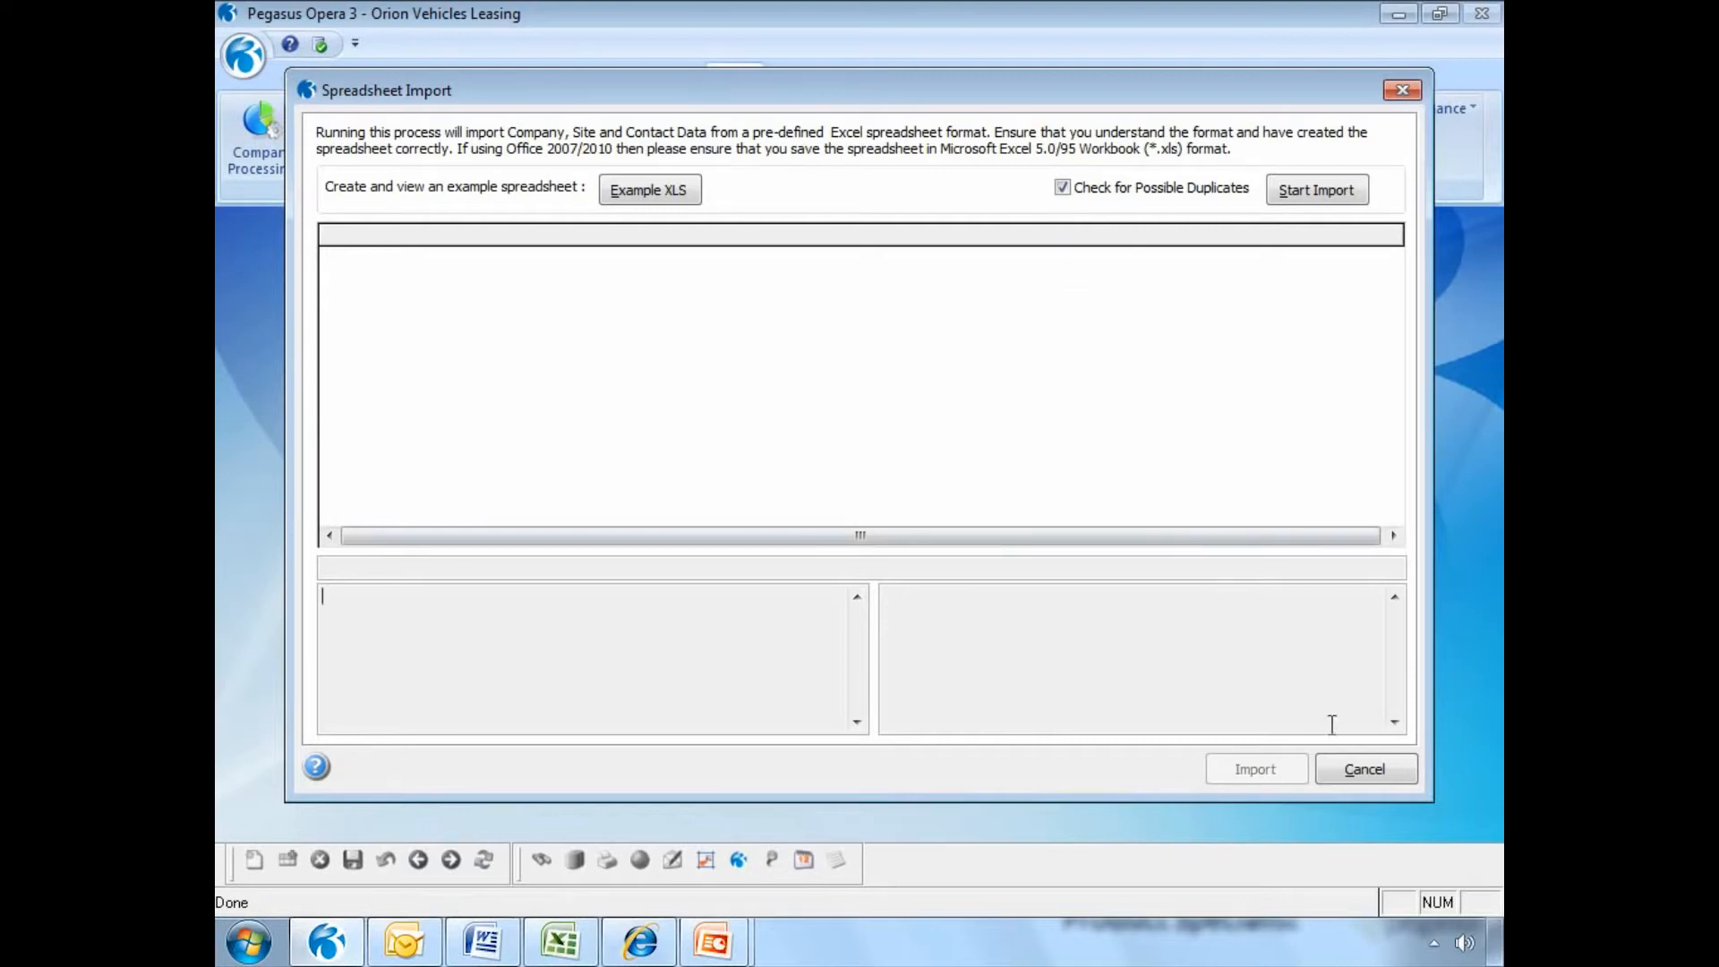
{"action": "left_click", "coordinate": [1363, 772]}
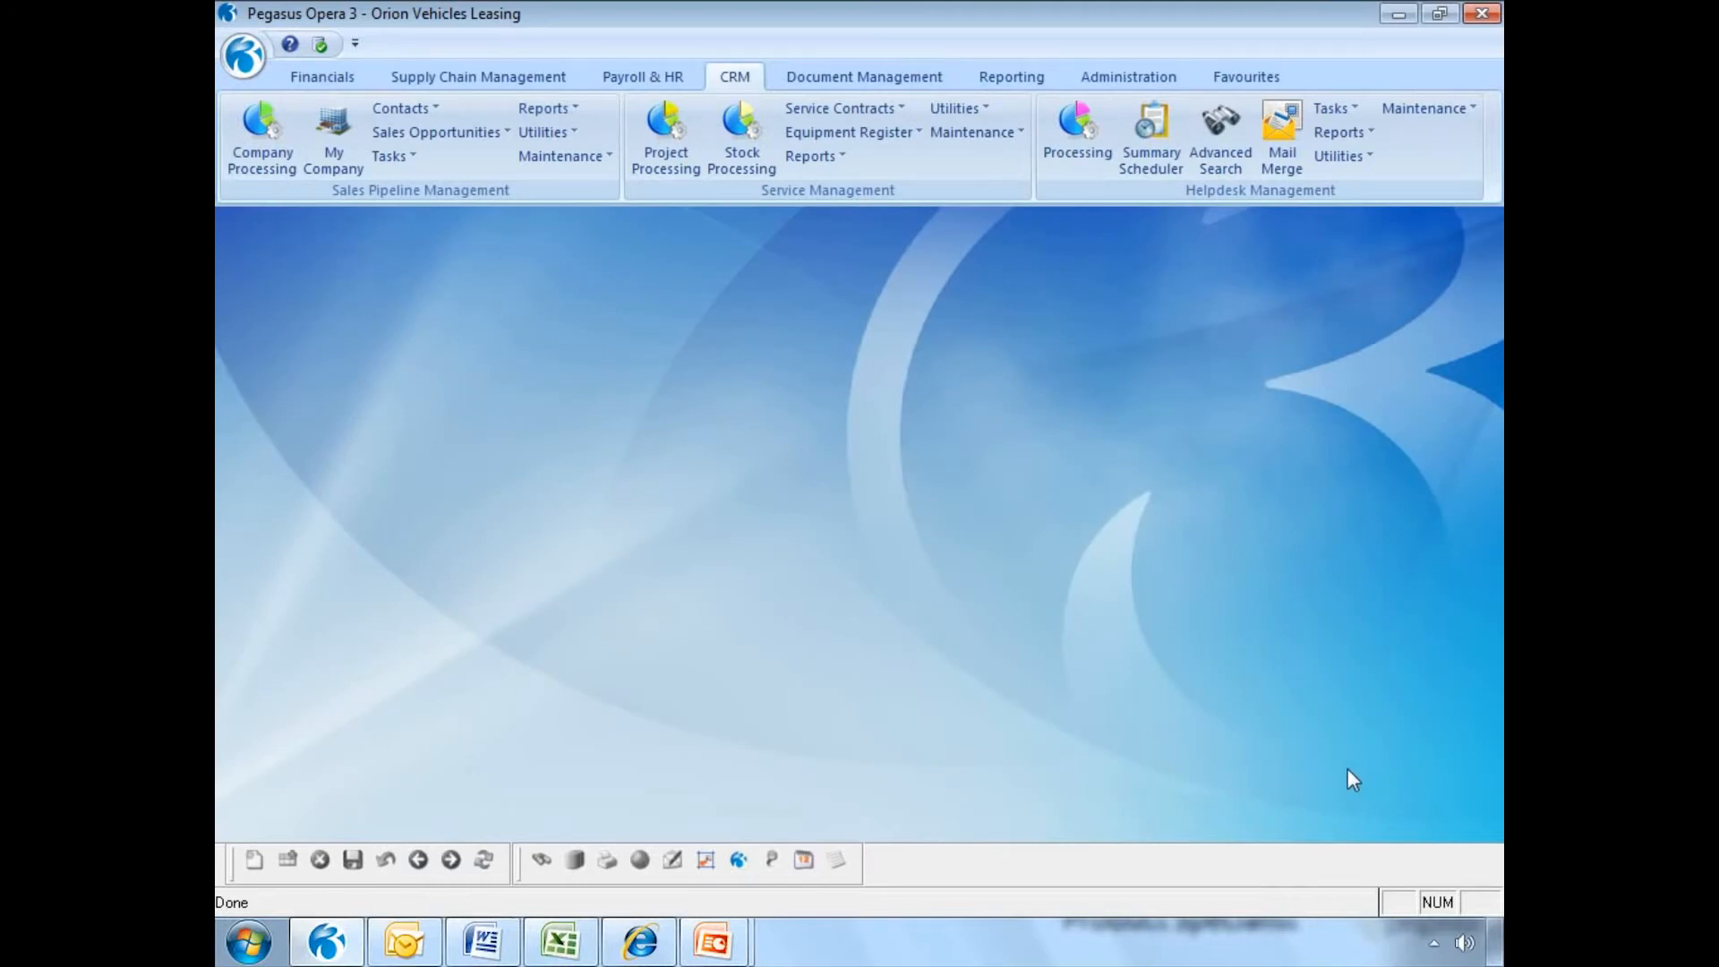
Open the Sales Pipeline user defined fields and review those for the Company, Contact and Opportunity record types.
{"action": "left_click", "coordinate": [555, 158]}
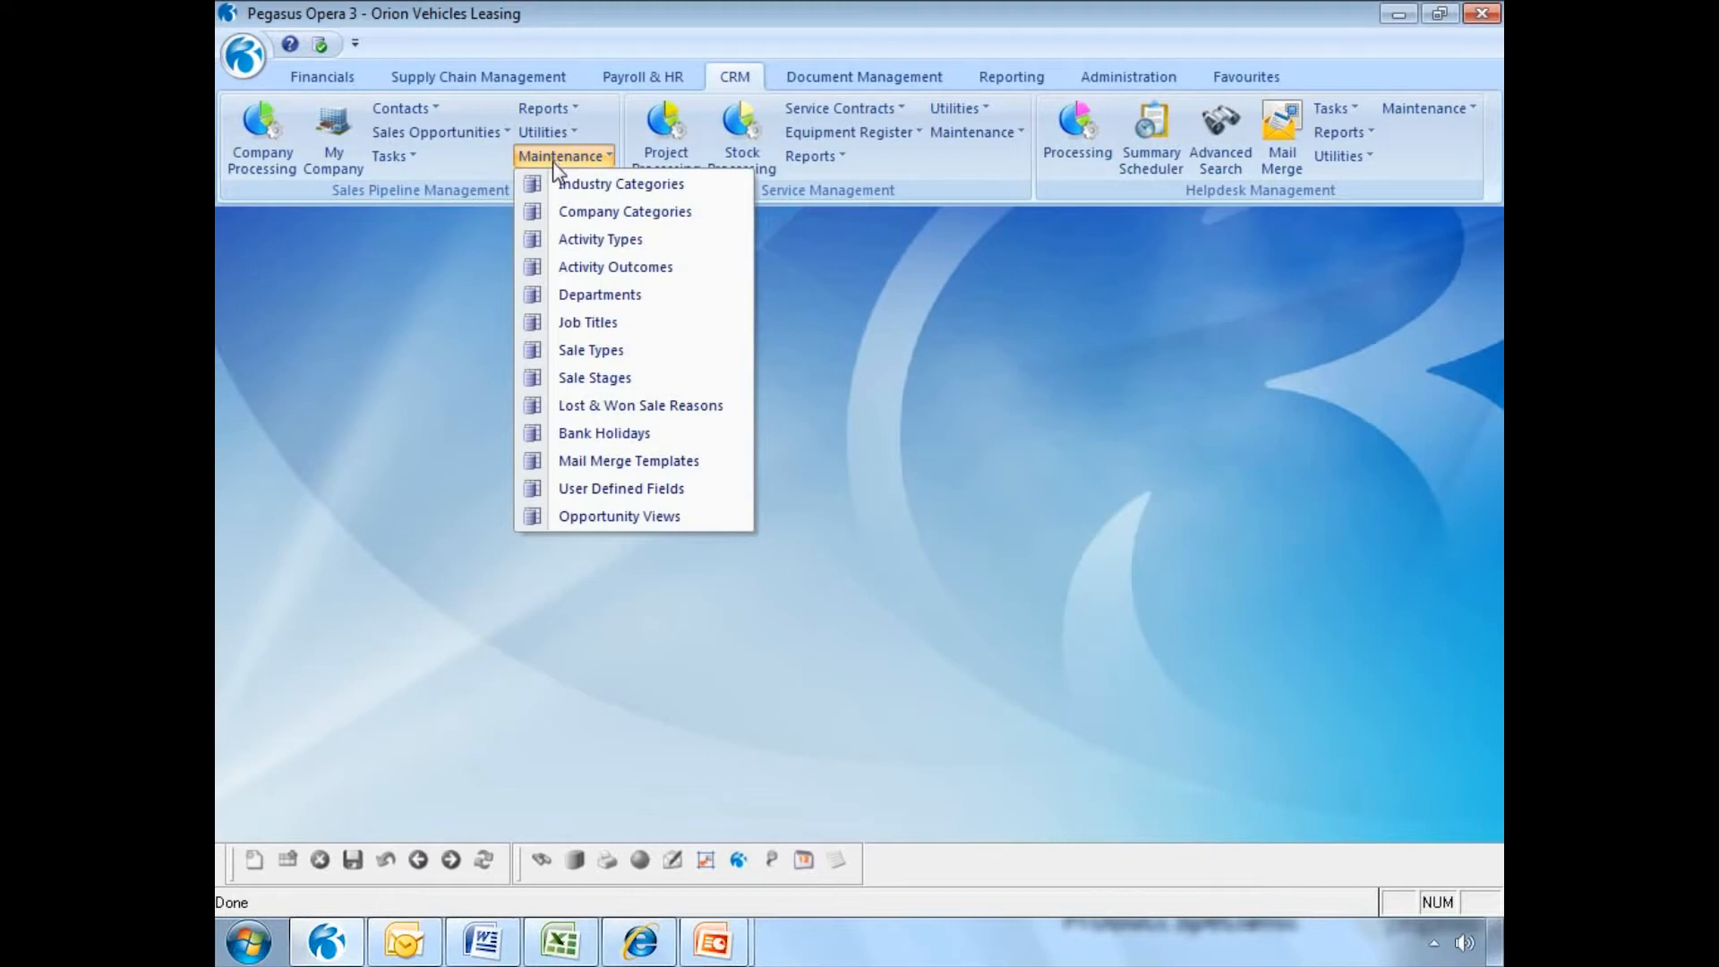
{"action": "left_click", "coordinate": [642, 488]}
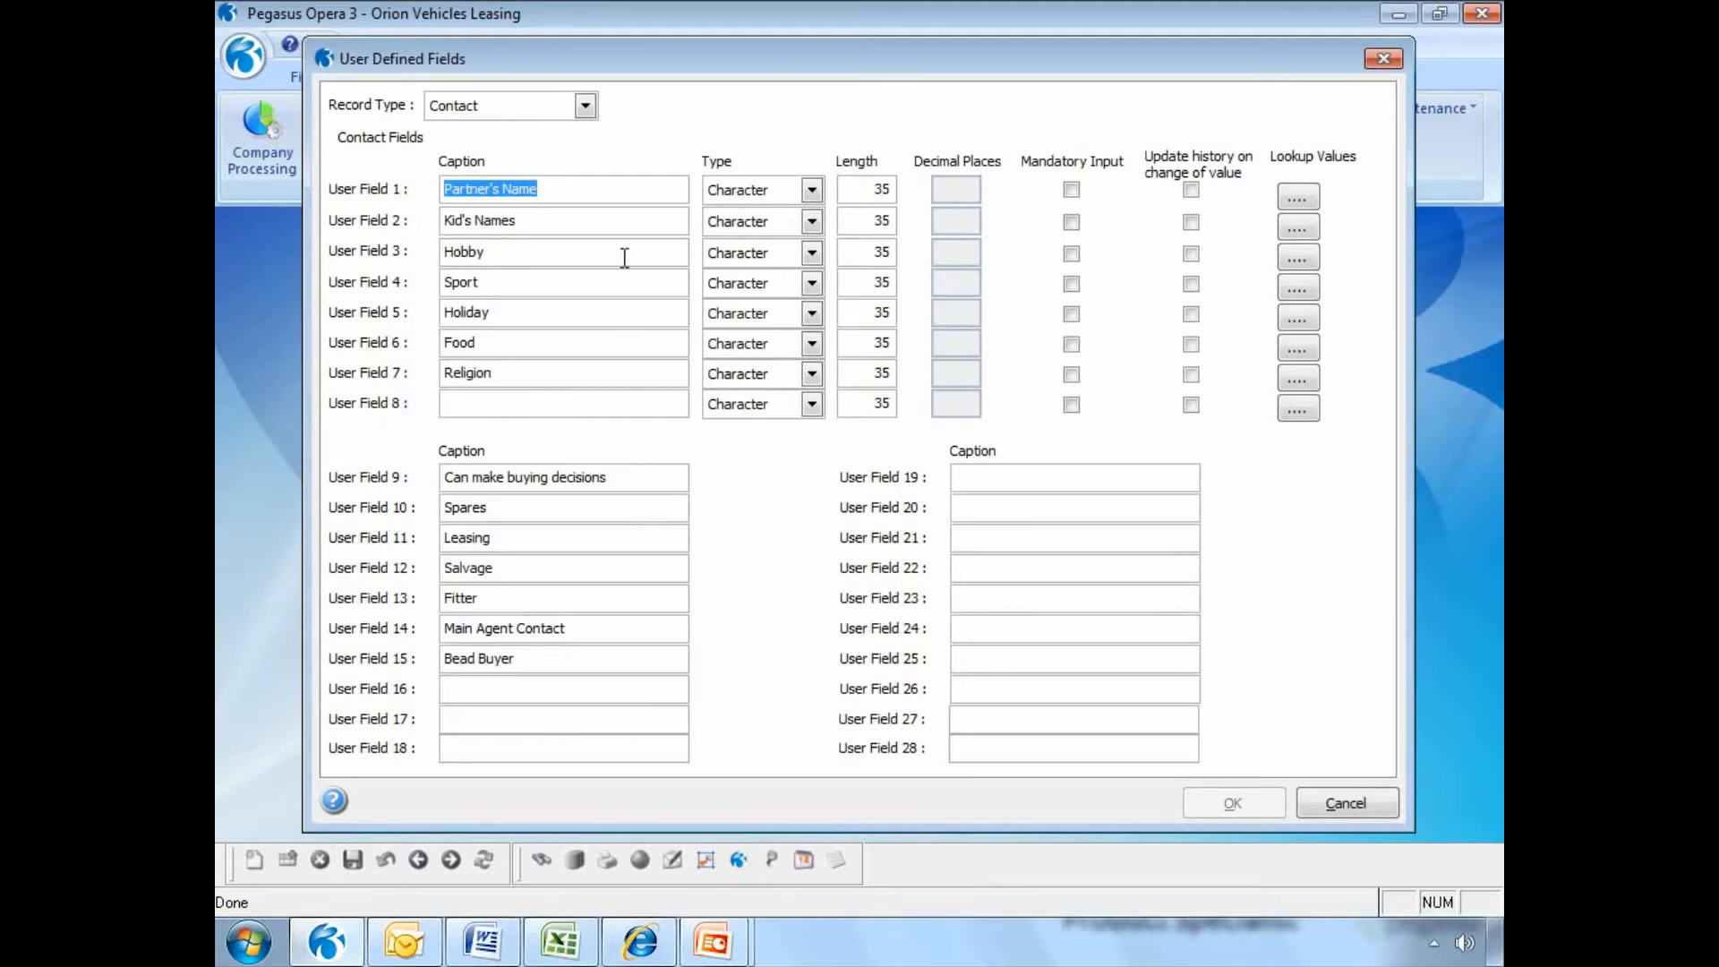
{"action": "left_click", "coordinate": [585, 105]}
{"action": "left_click", "coordinate": [579, 132]}
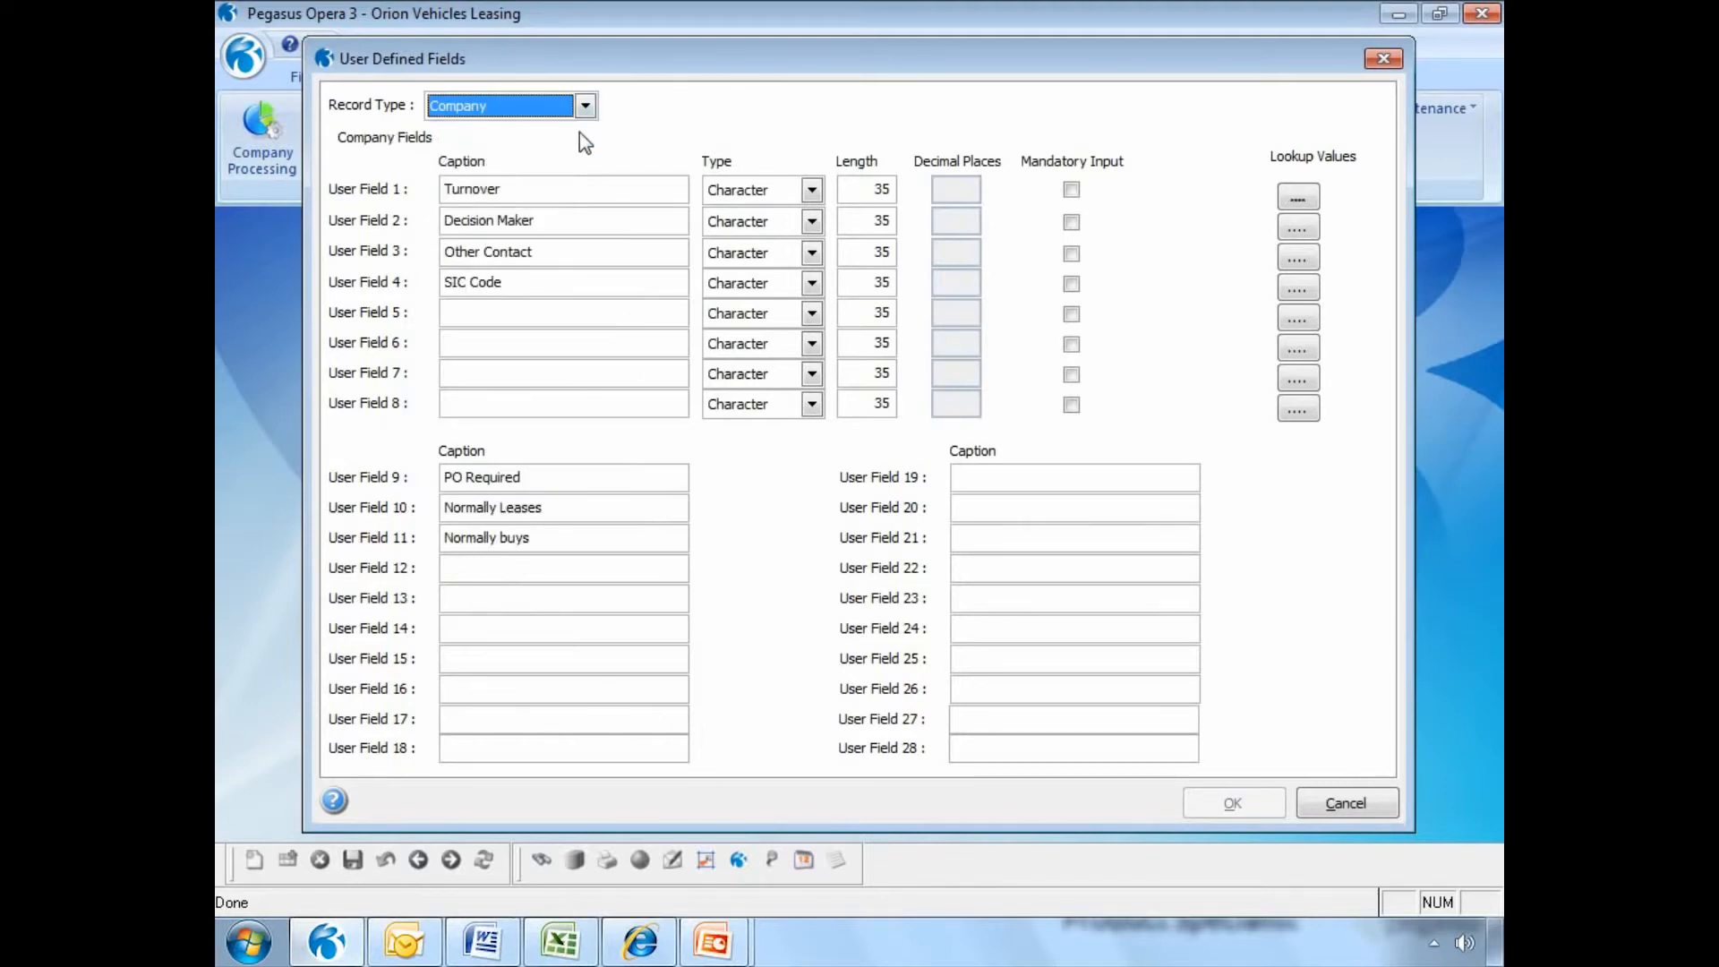
{"action": "left_click", "coordinate": [582, 113]}
{"action": "left_click", "coordinate": [569, 150]}
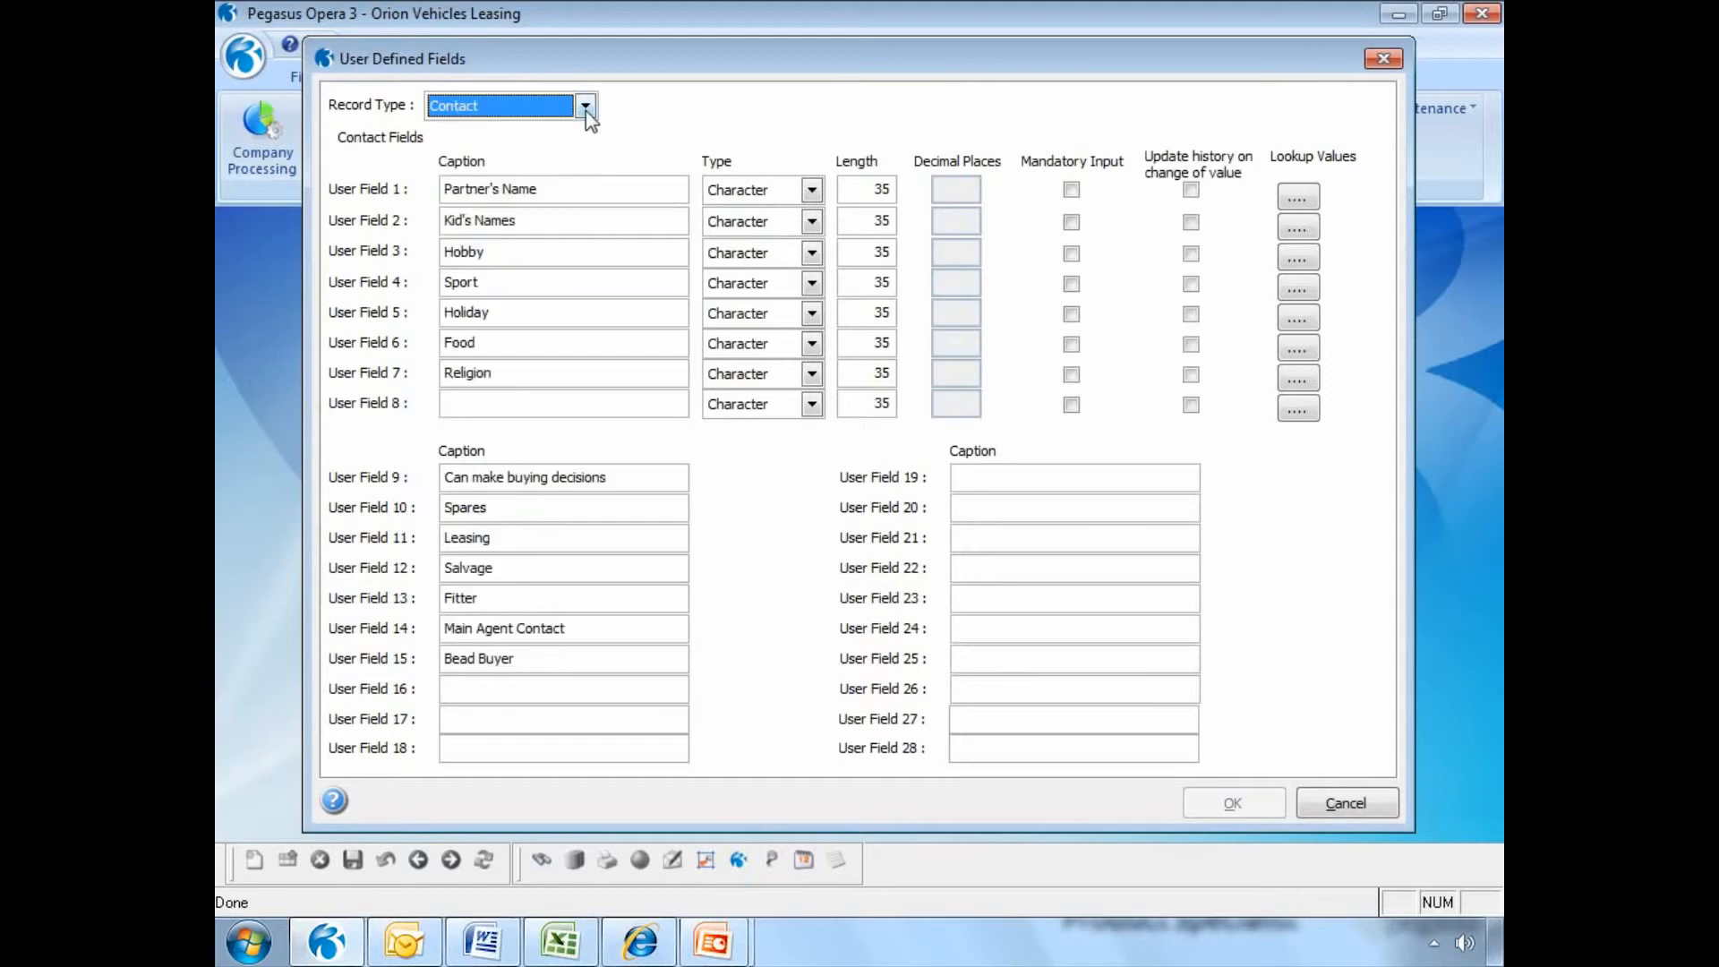
{"action": "left_click", "coordinate": [586, 108]}
{"action": "left_click", "coordinate": [573, 172]}
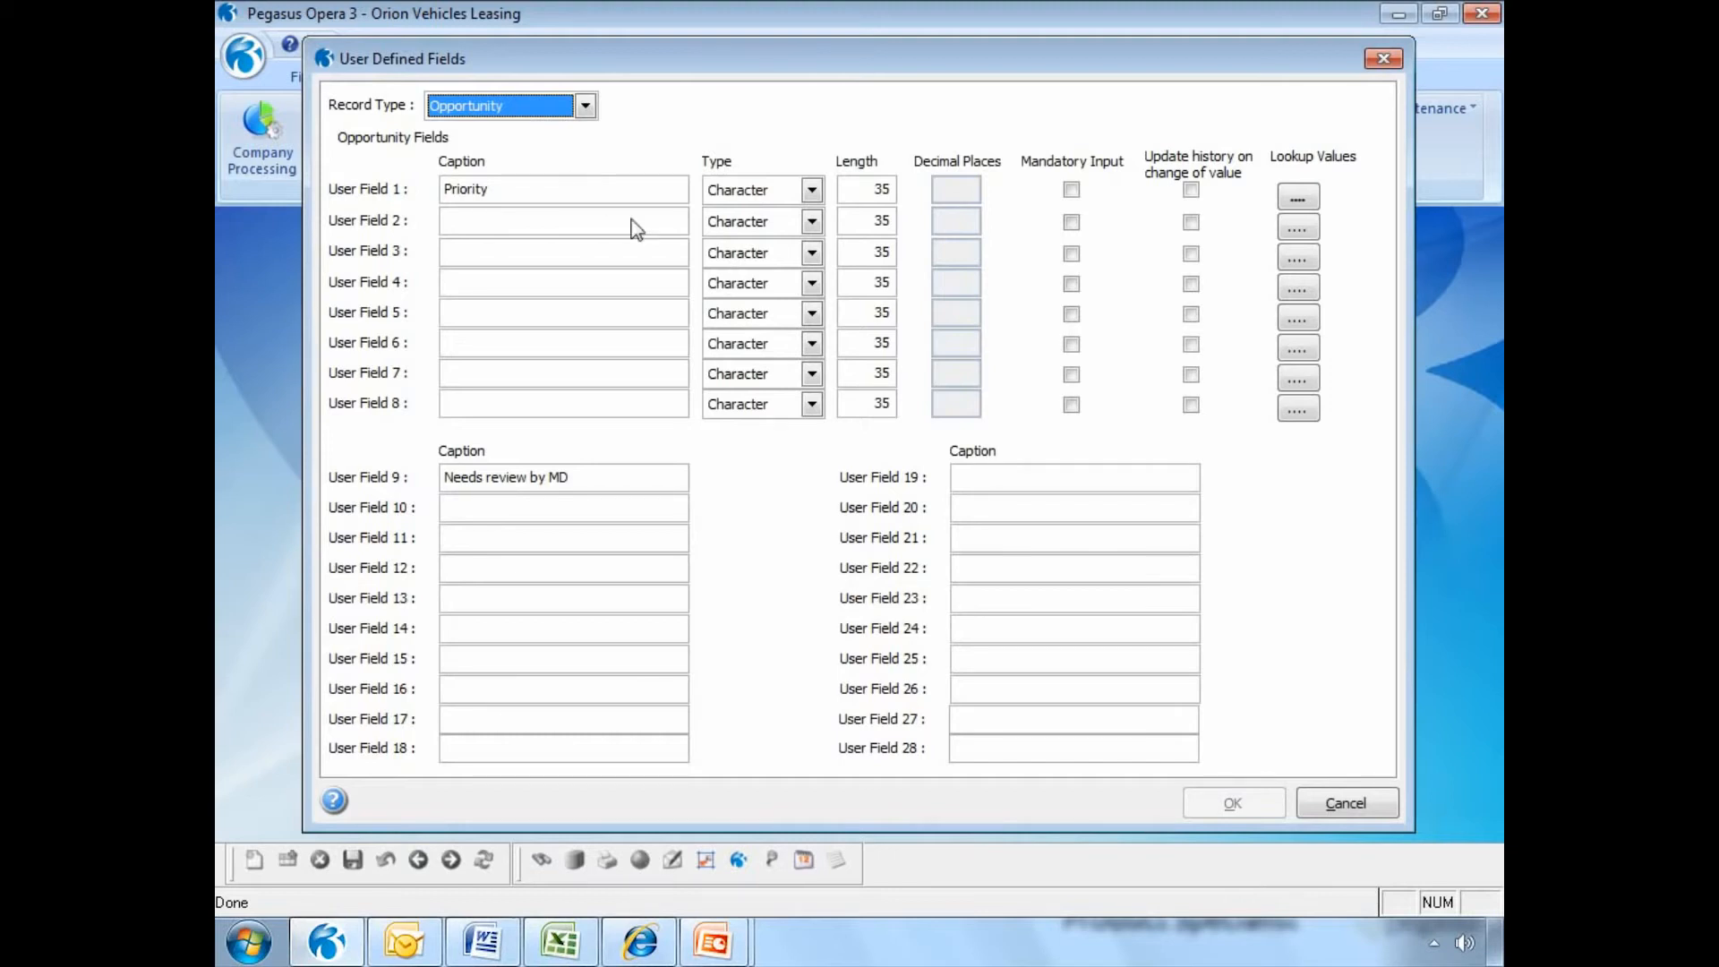
Examine the type options, length and lookup values of the Priority field for opportunities, leaving them as they are.
{"action": "left_click", "coordinate": [811, 189]}
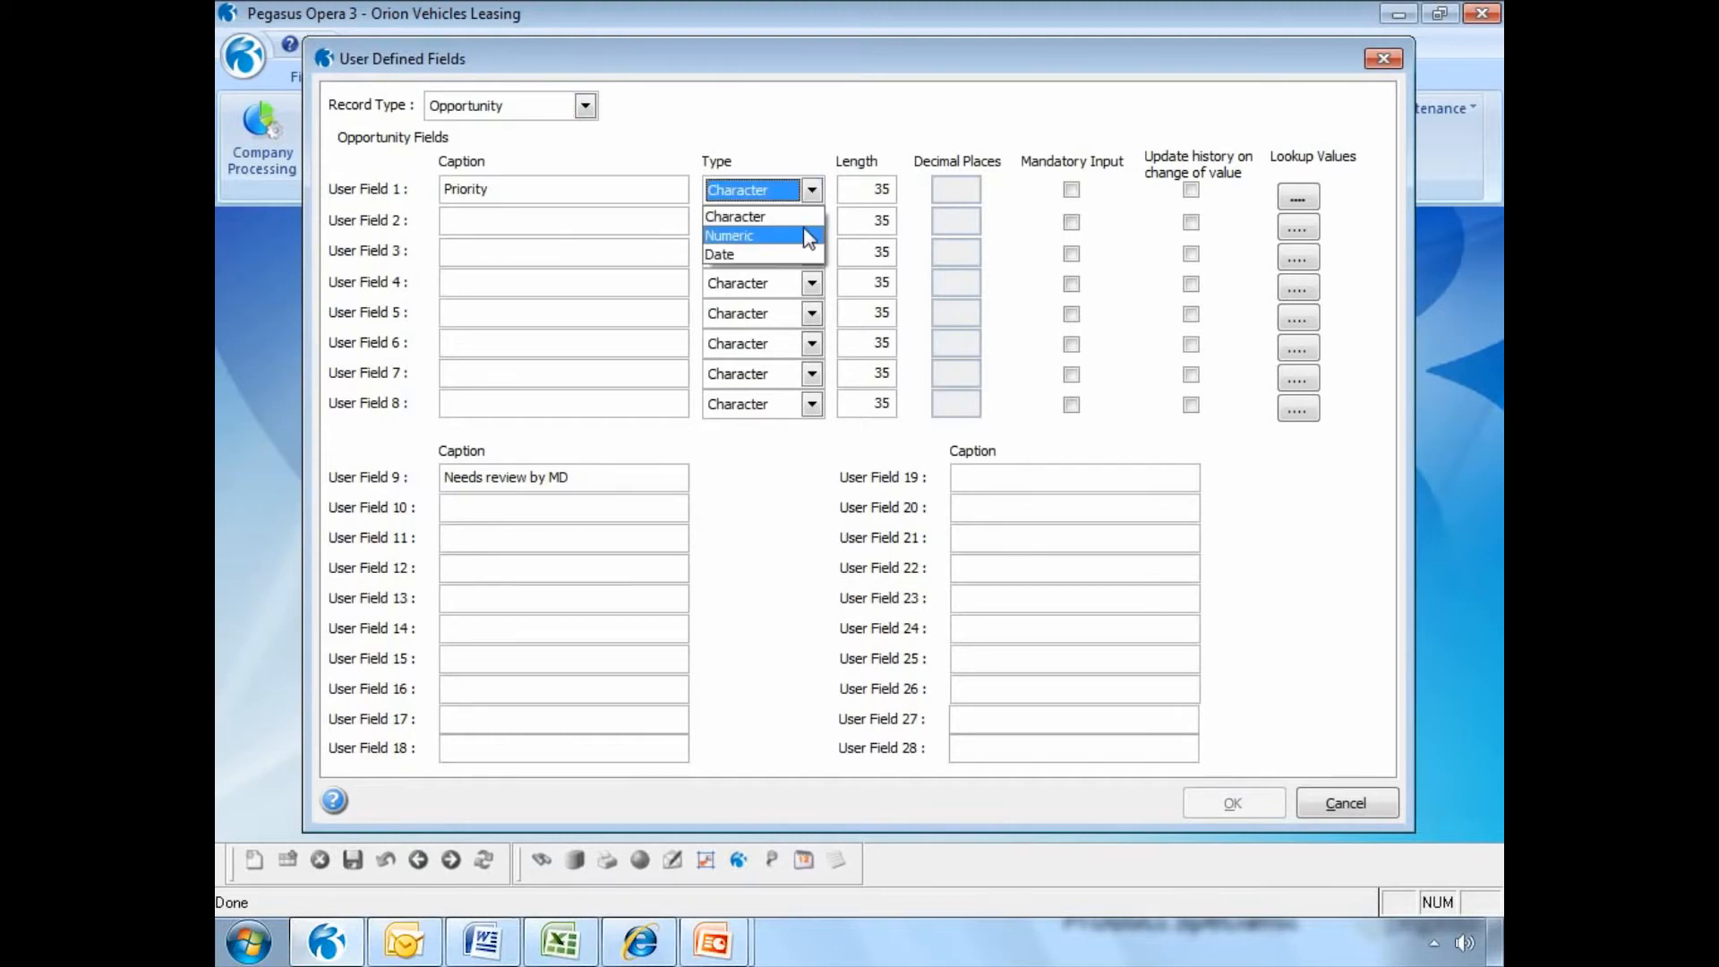
{"action": "left_click", "coordinate": [887, 188]}
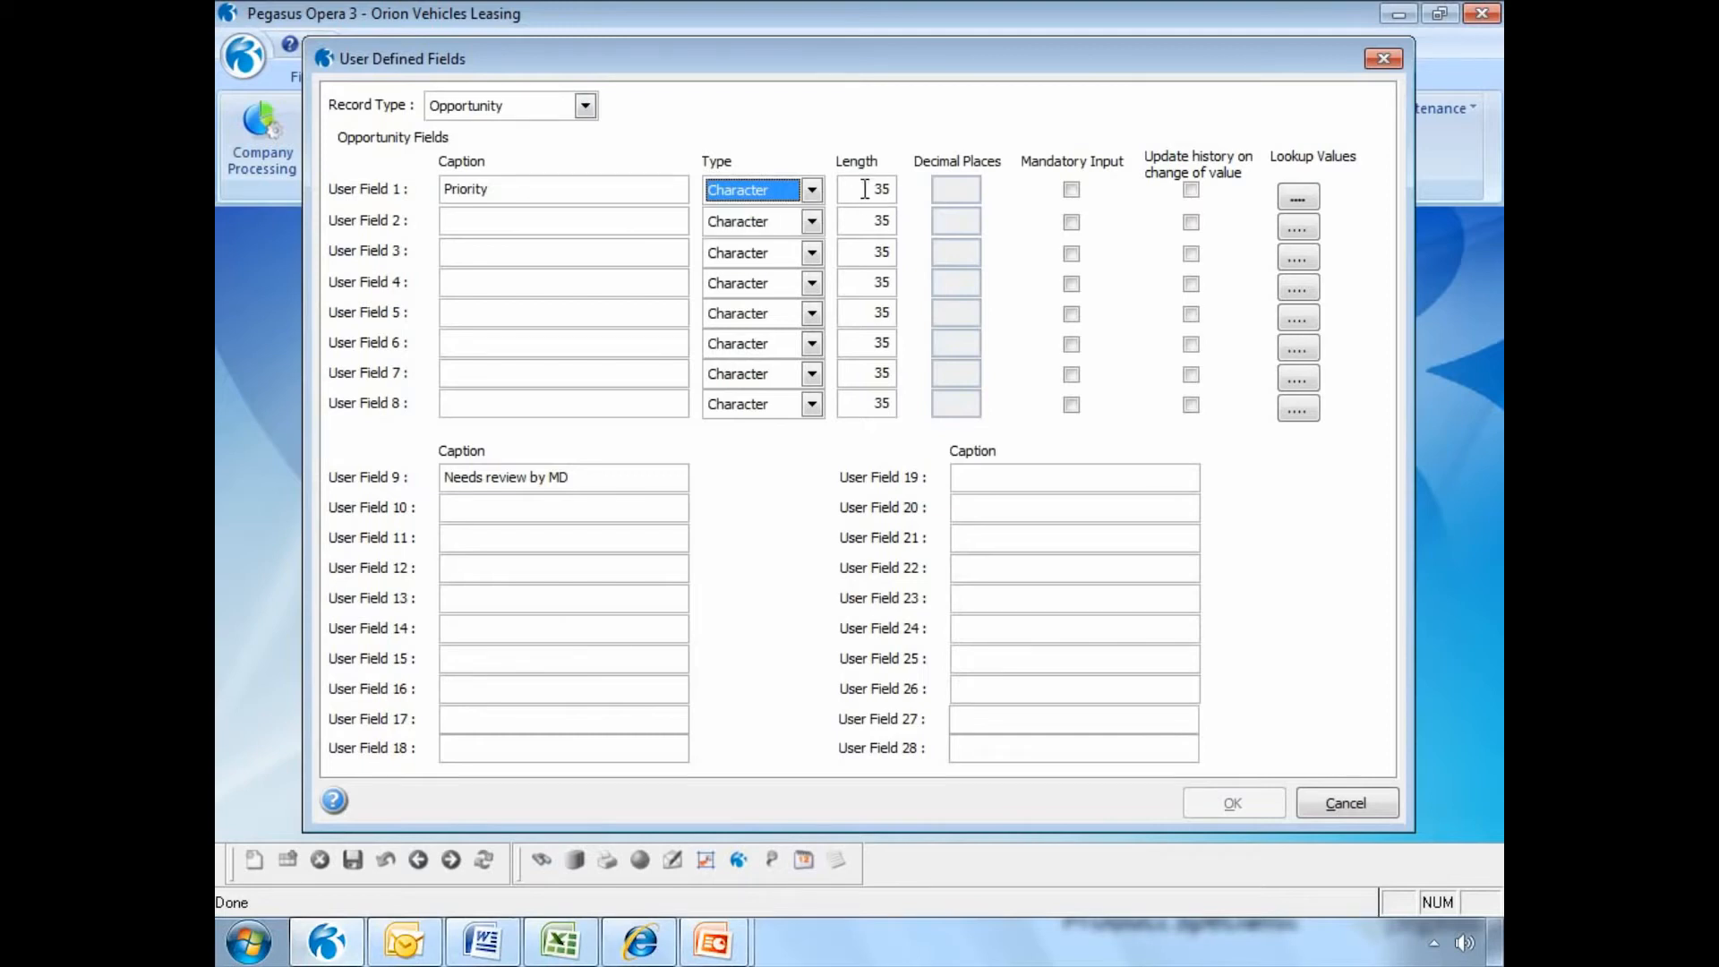
{"action": "left_click", "coordinate": [893, 188]}
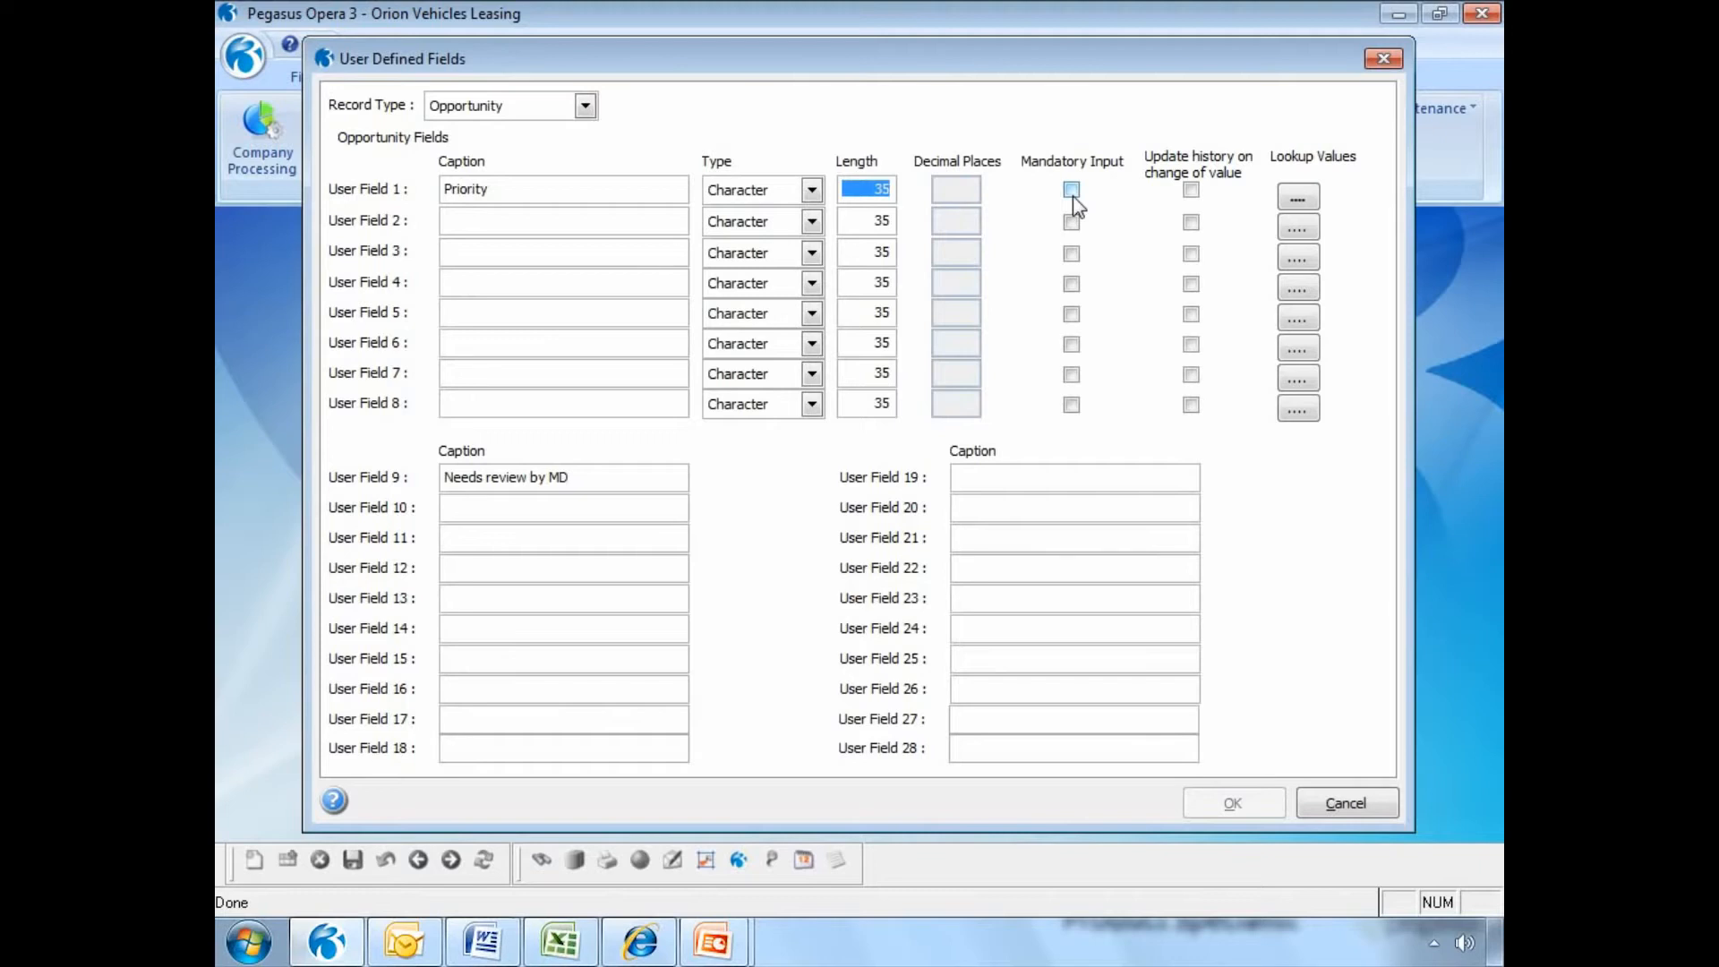
{"action": "left_click", "coordinate": [1297, 200]}
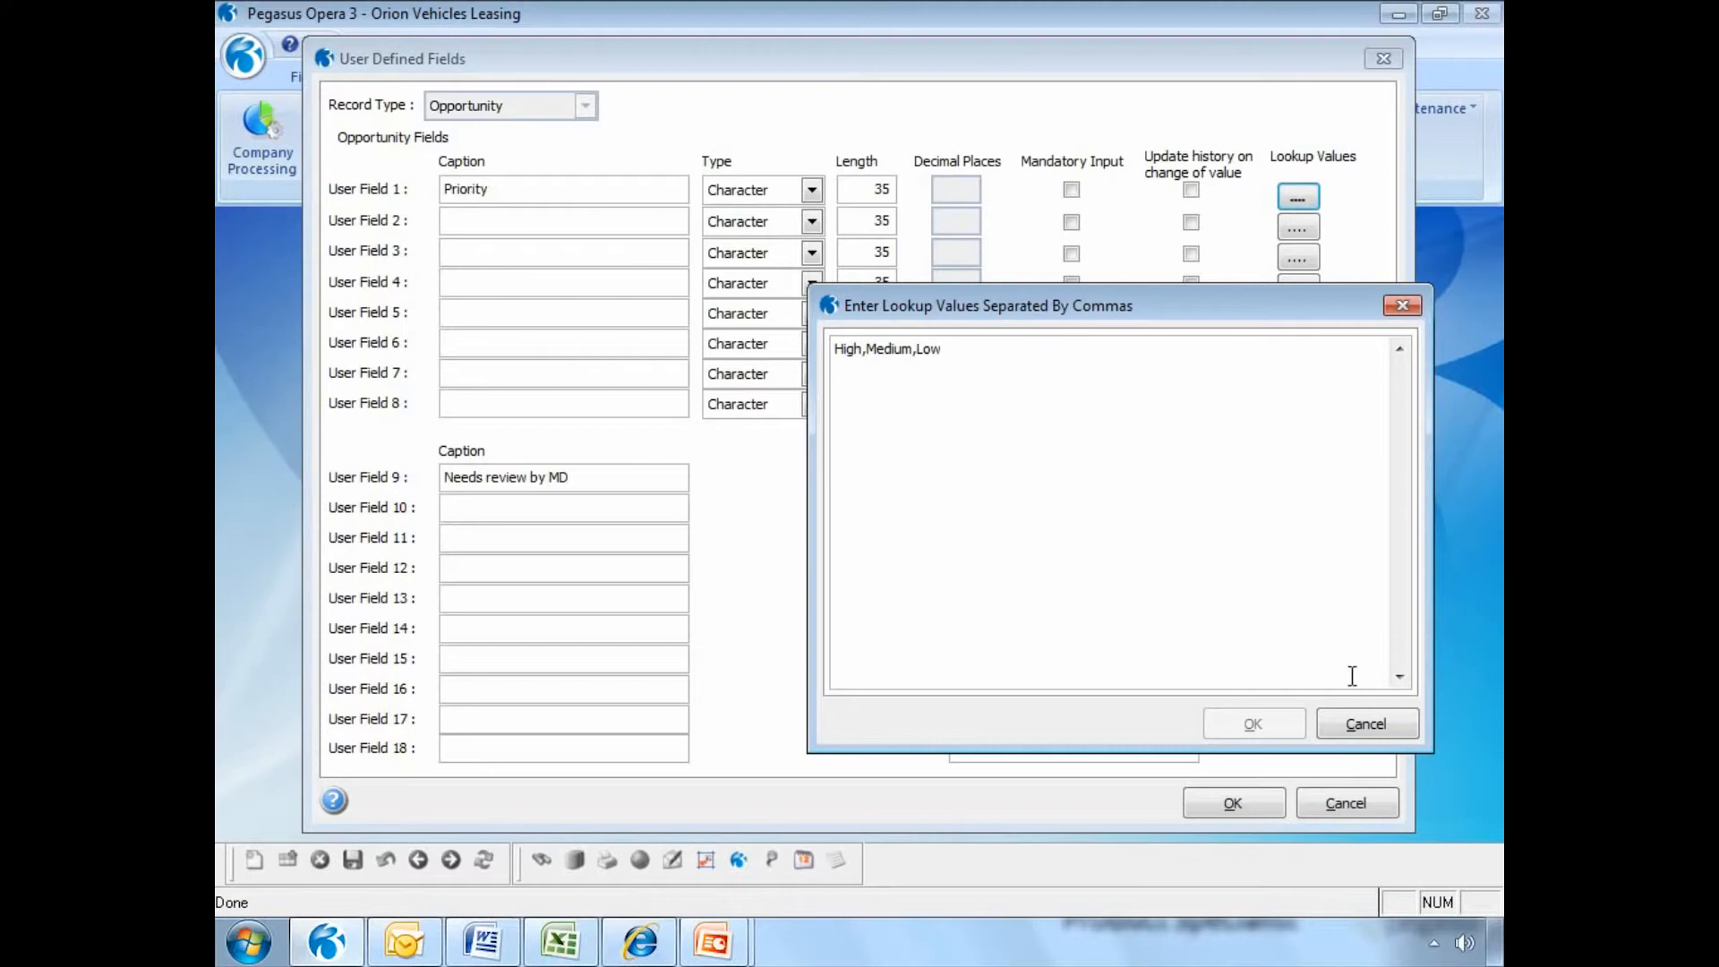
{"action": "left_click", "coordinate": [1362, 723]}
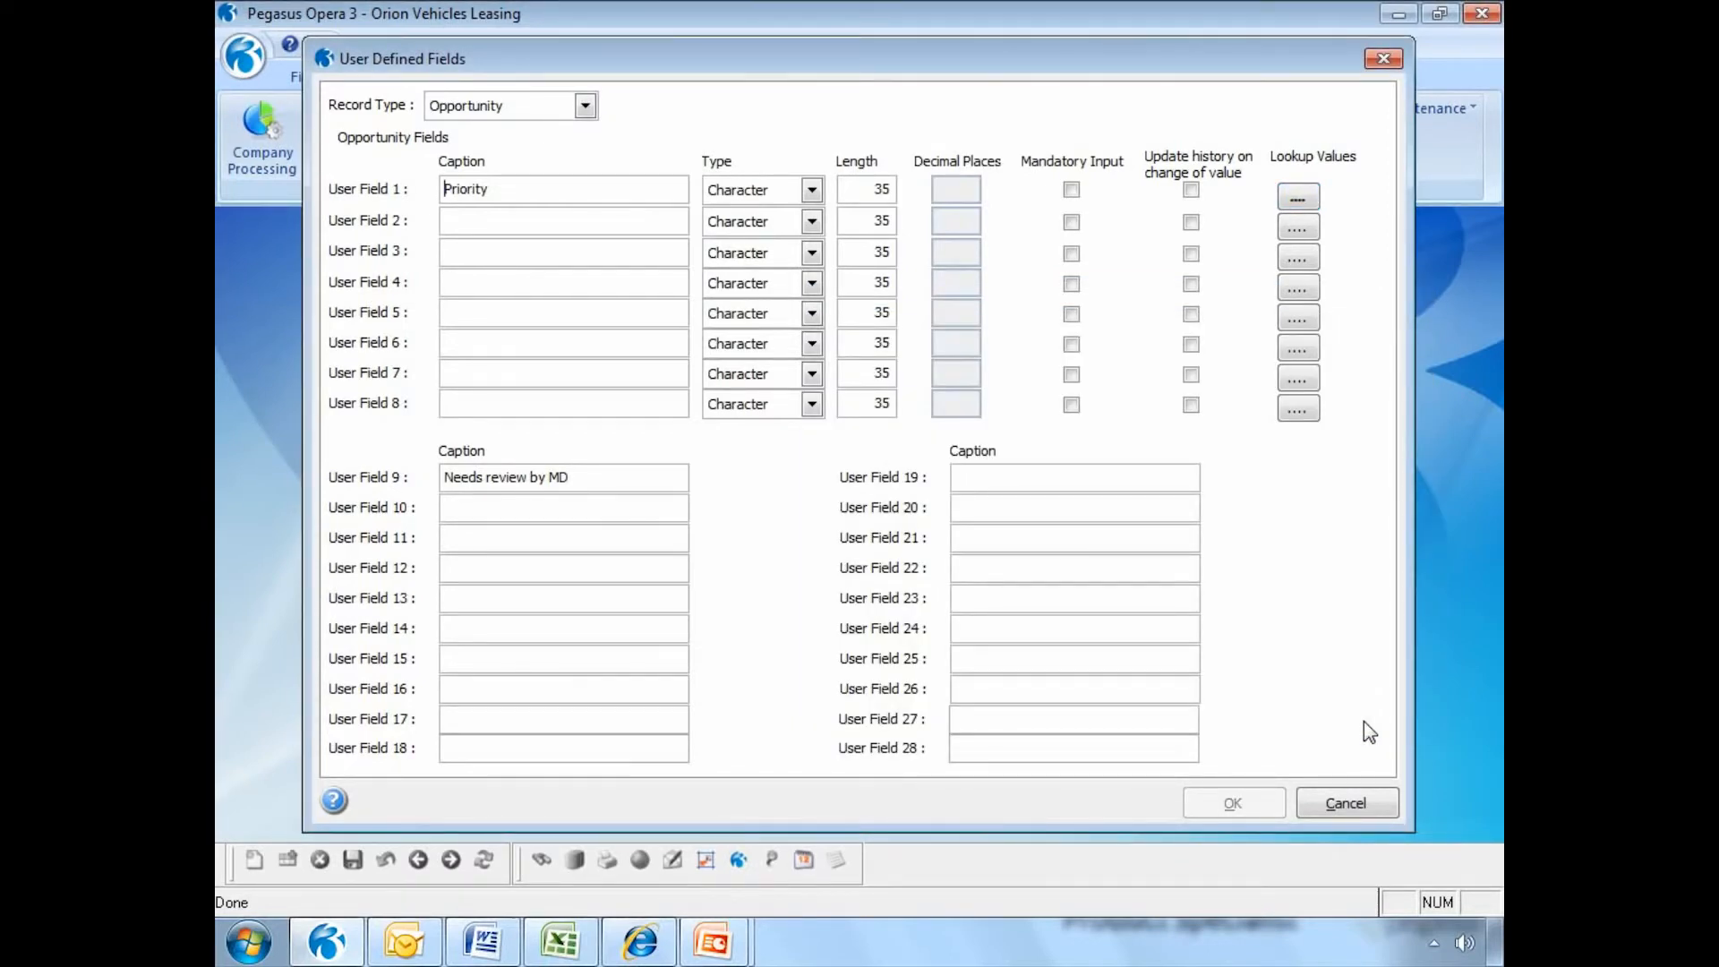
Check which record types can have user defined fields, and close the User Defined Fields window without changes.
{"action": "left_click", "coordinate": [585, 106]}
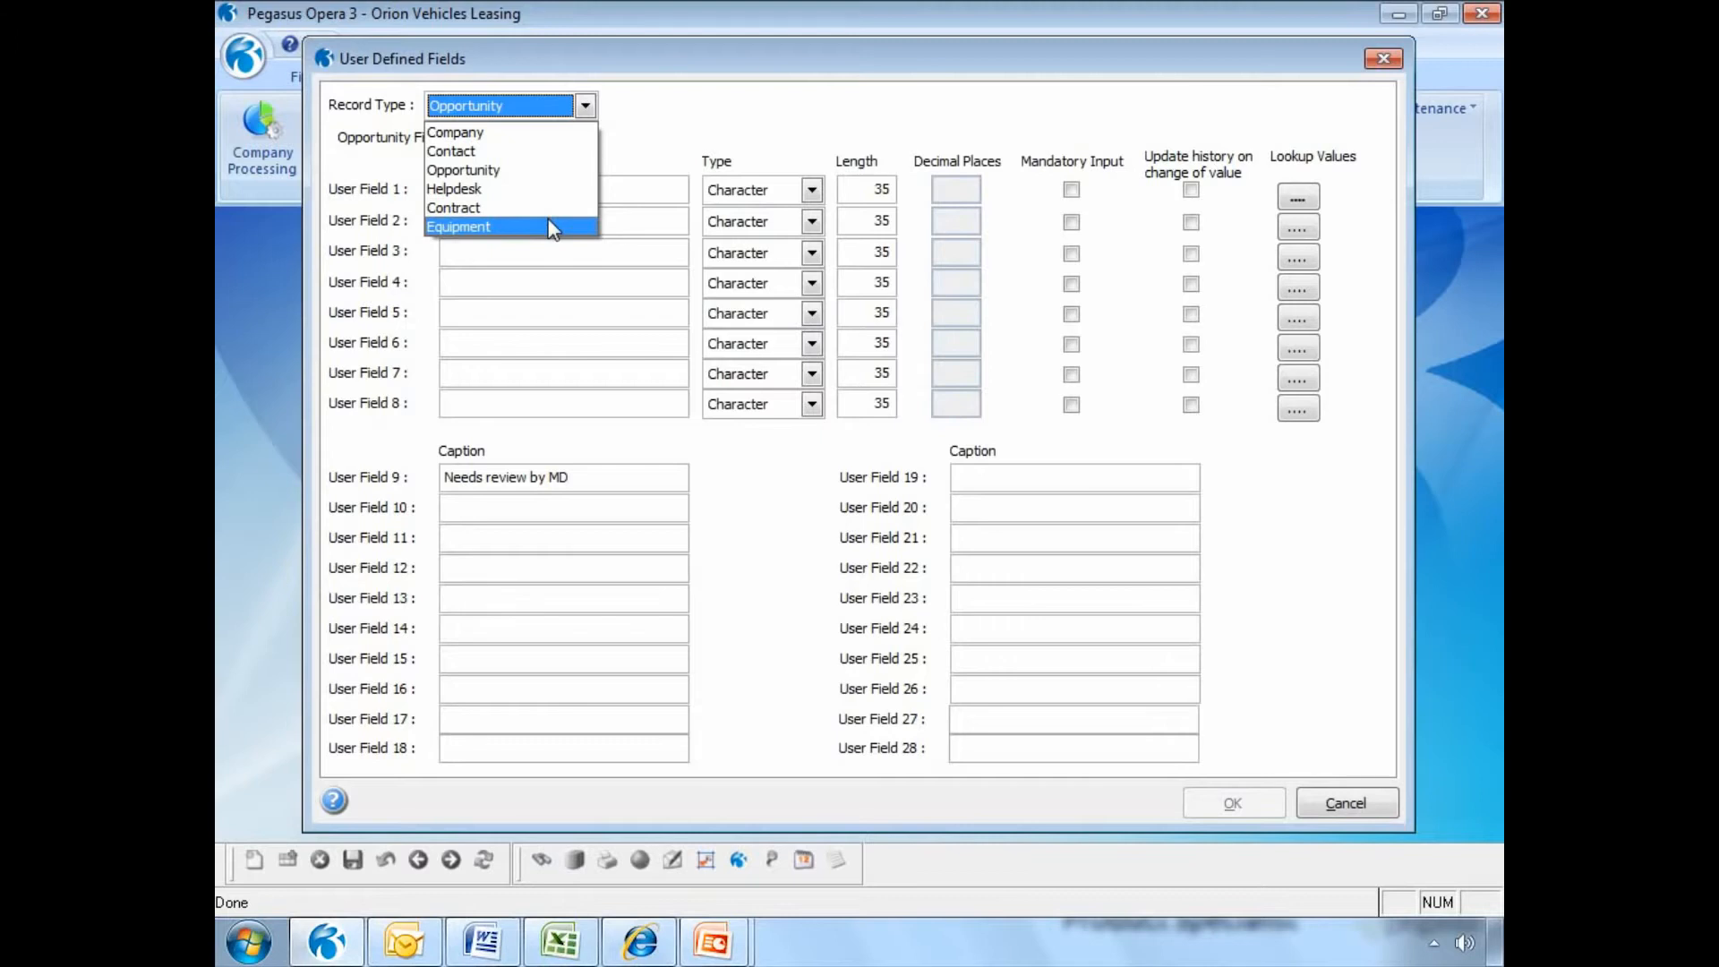
{"action": "left_click", "coordinate": [558, 244]}
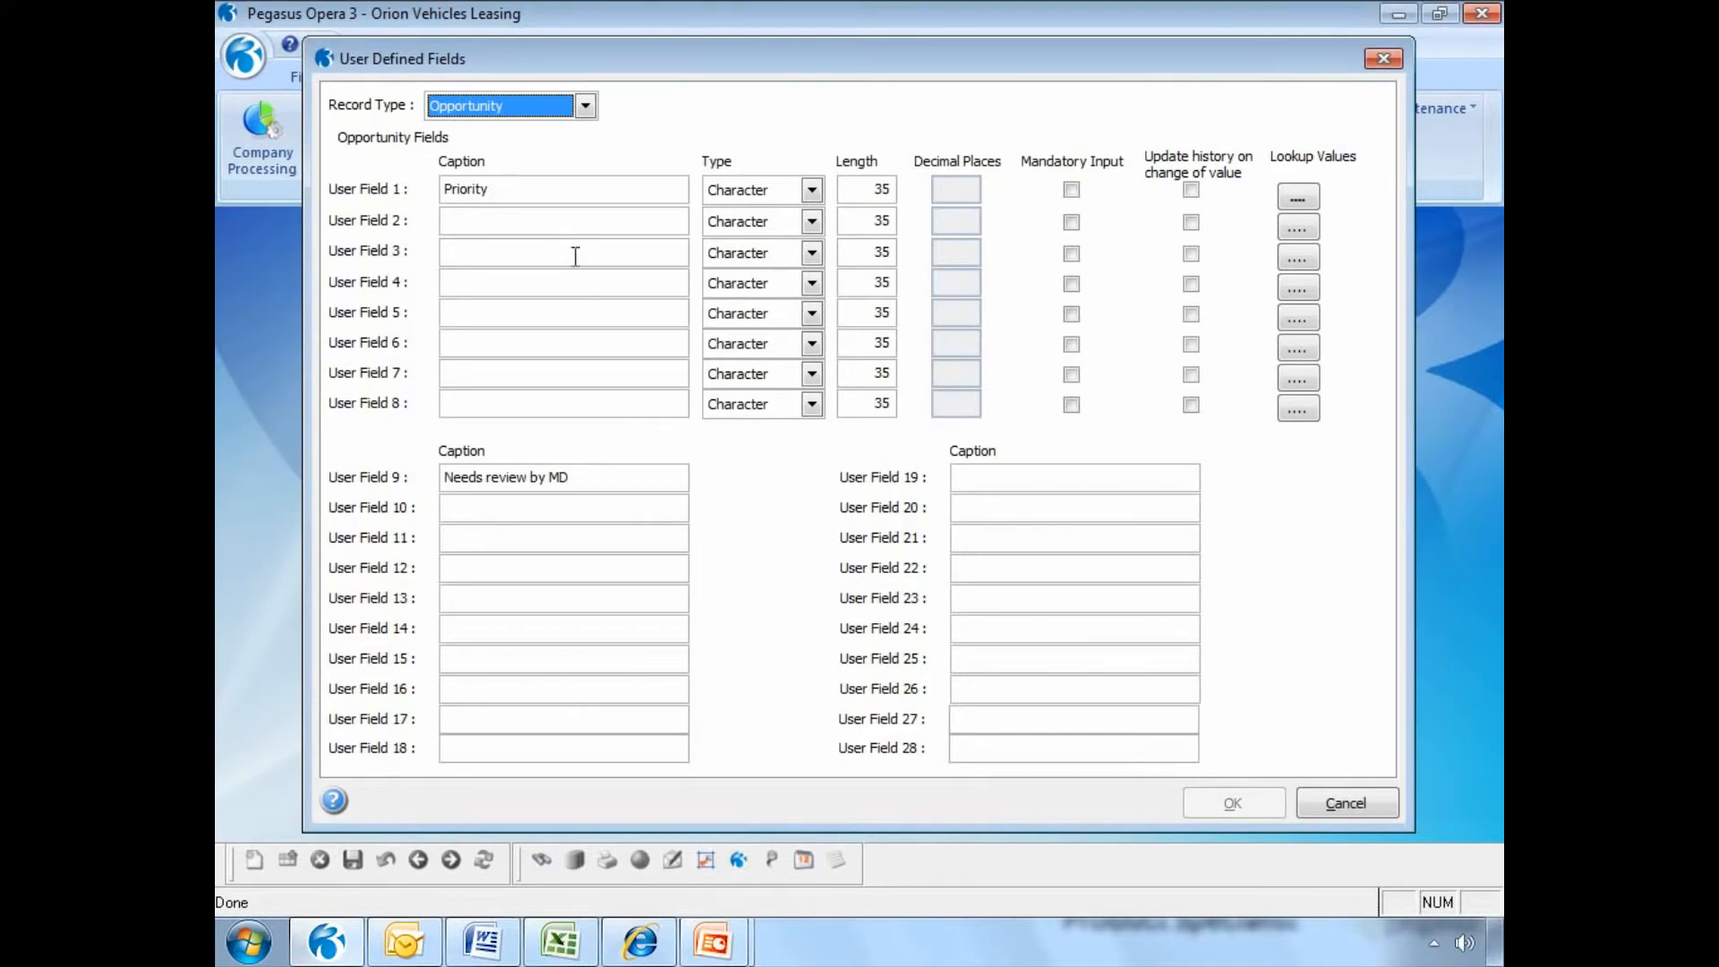
{"action": "left_click", "coordinate": [1343, 802]}
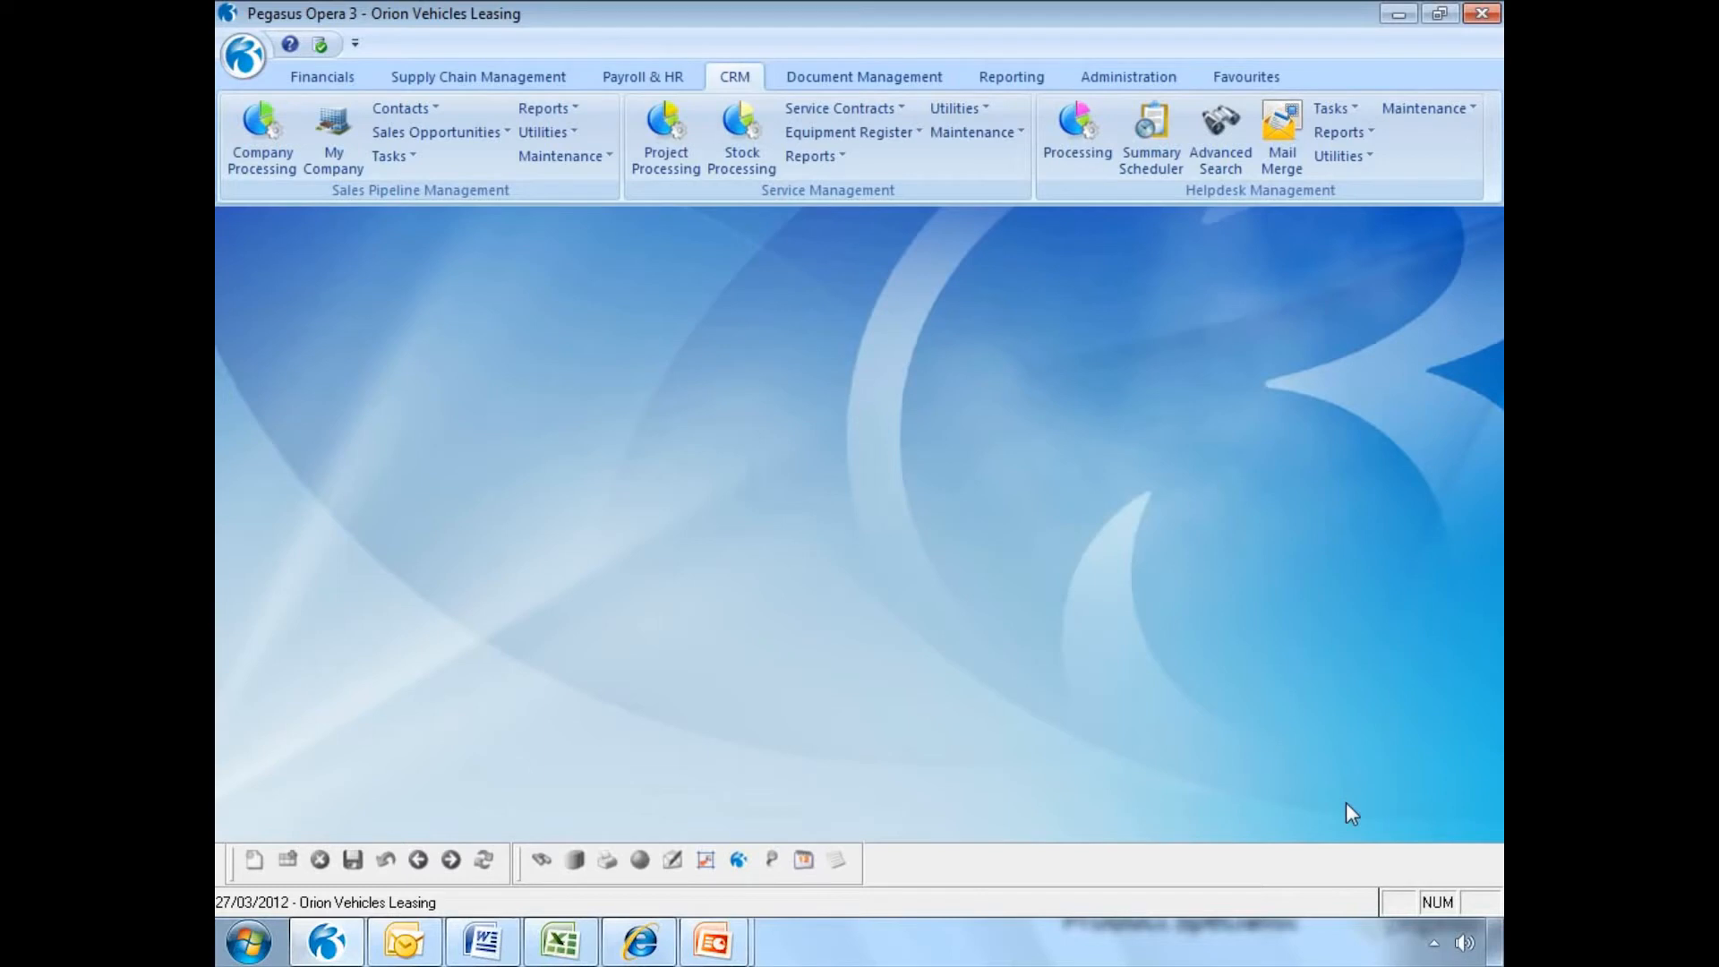
Open the Mail Merge Templates, review the template list and the Brochure Covering Letter details, and close the window.
{"action": "left_click", "coordinate": [573, 157]}
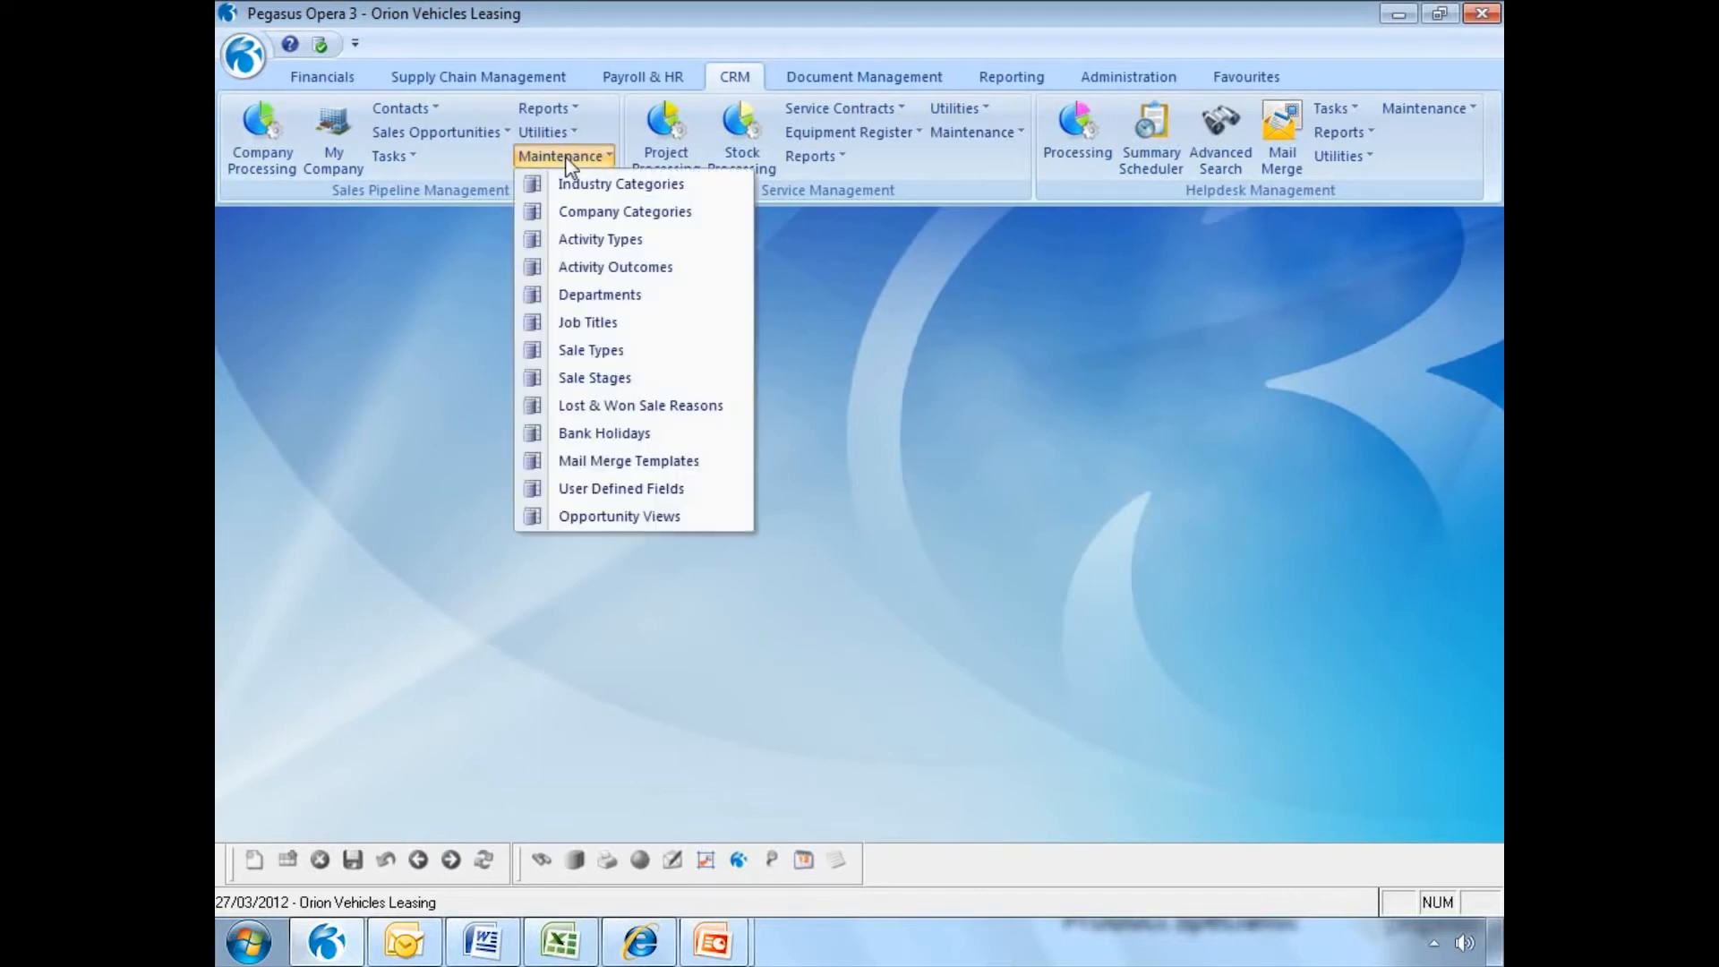
{"action": "left_click", "coordinate": [601, 458]}
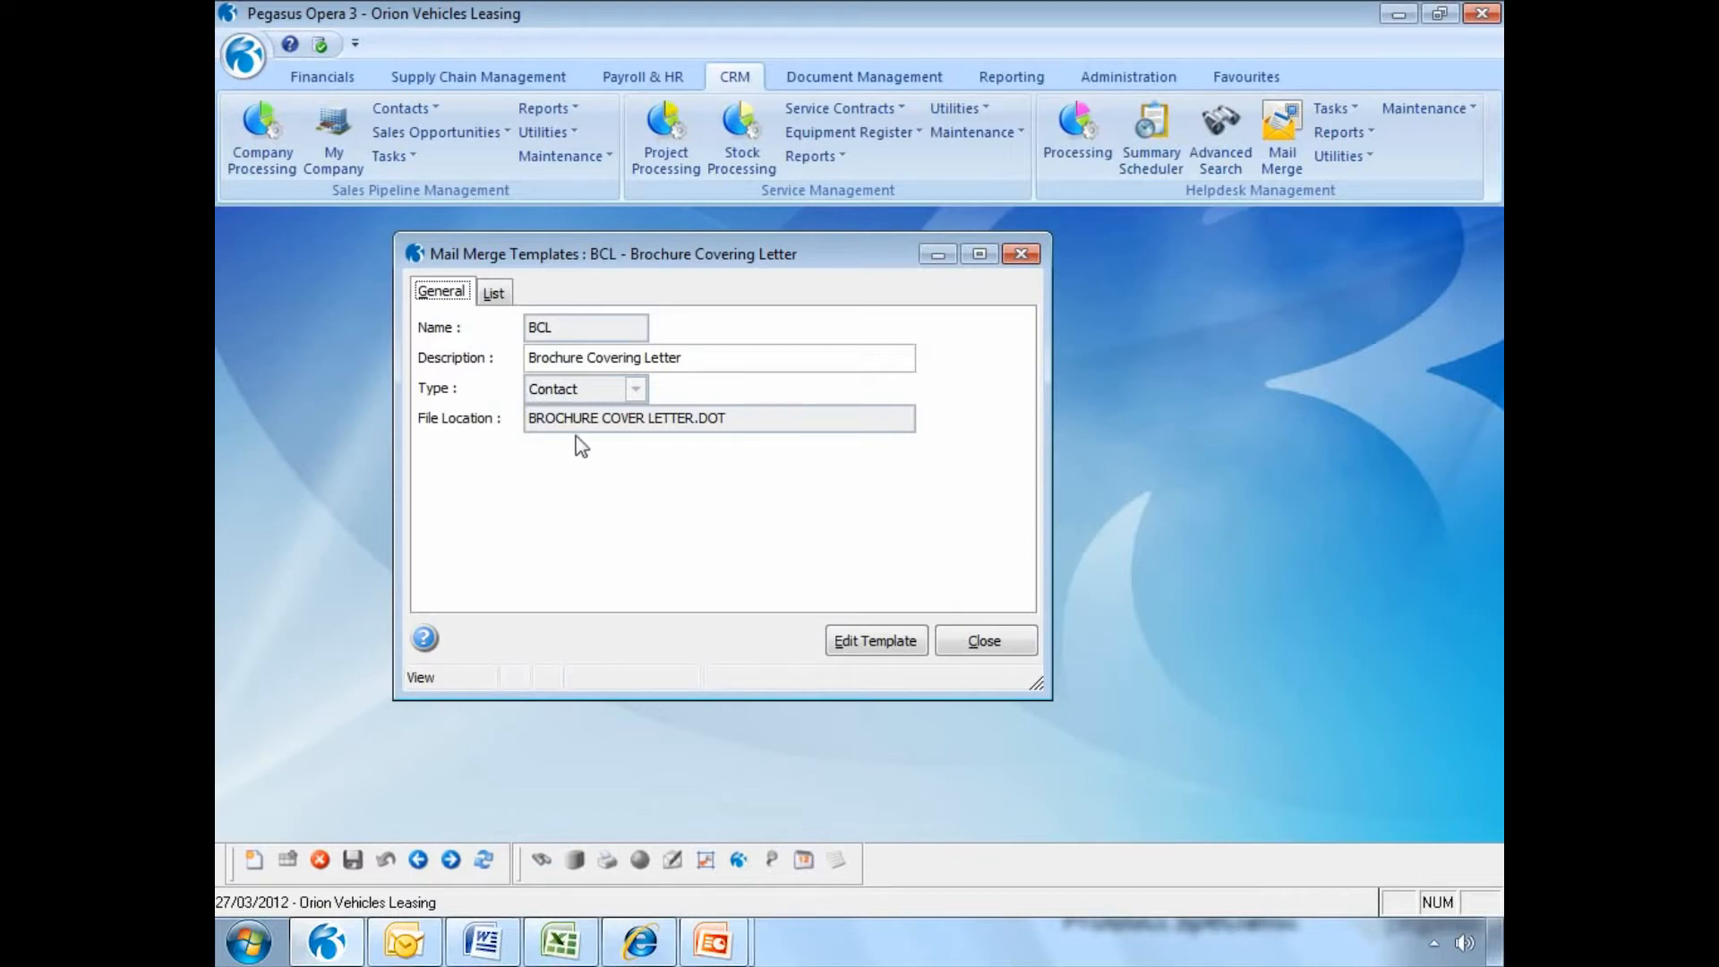
{"action": "left_click", "coordinate": [496, 297]}
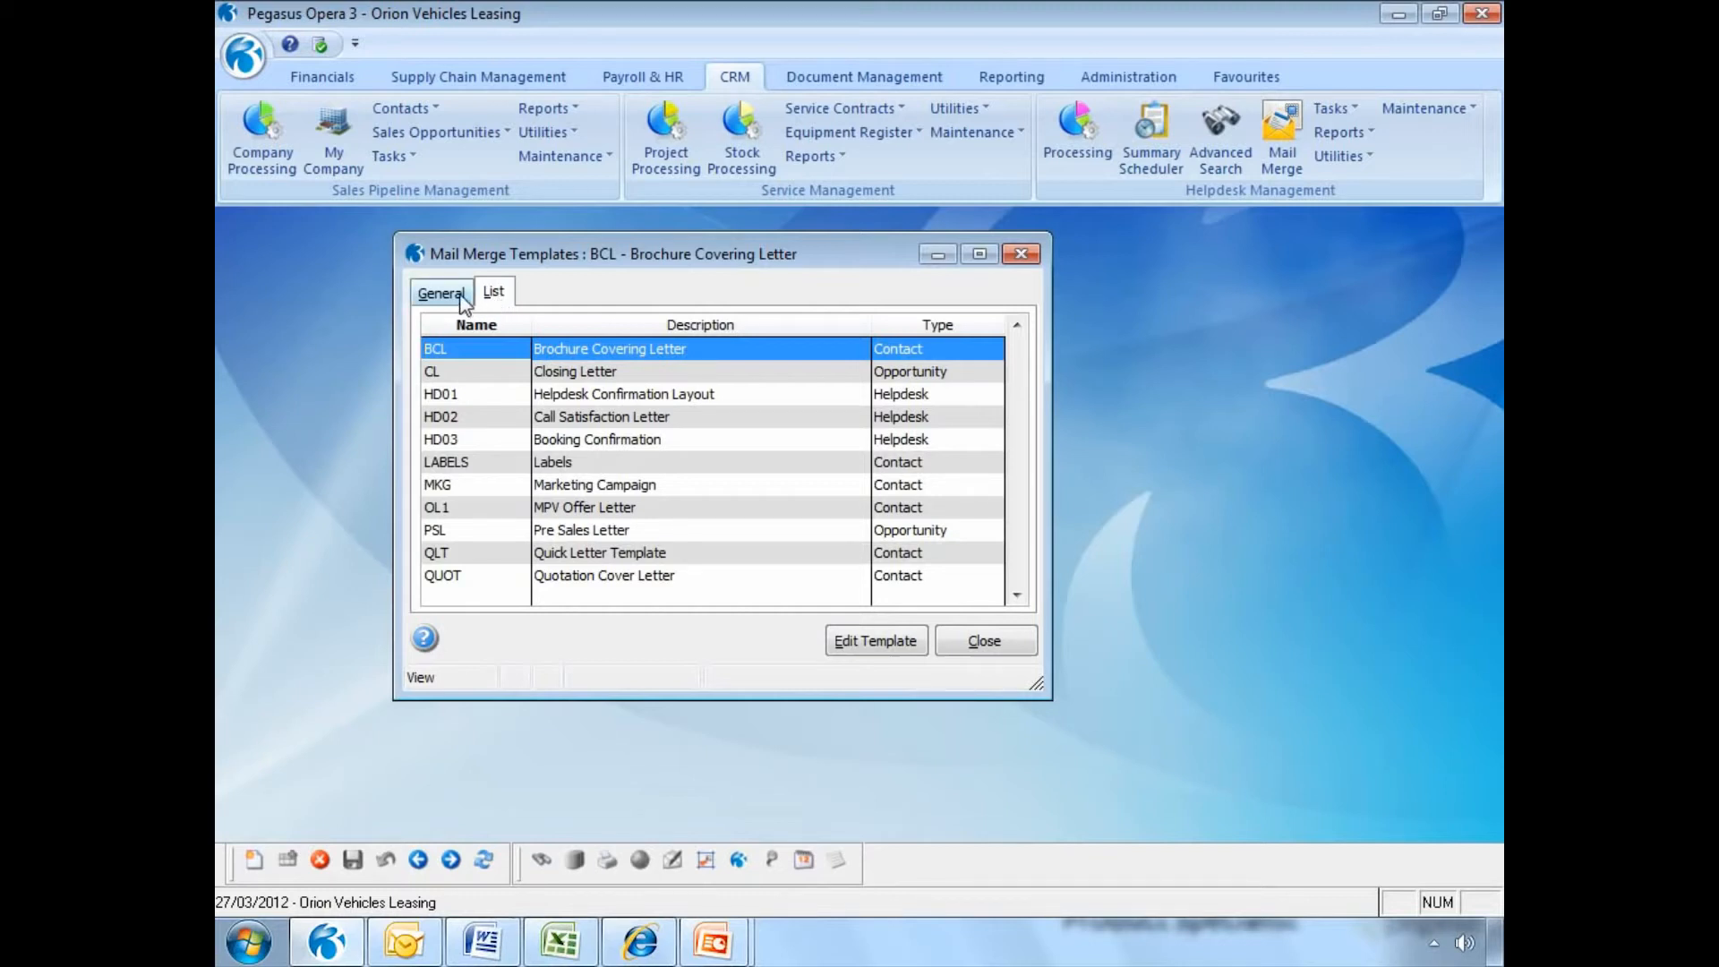
{"action": "left_click", "coordinate": [463, 300]}
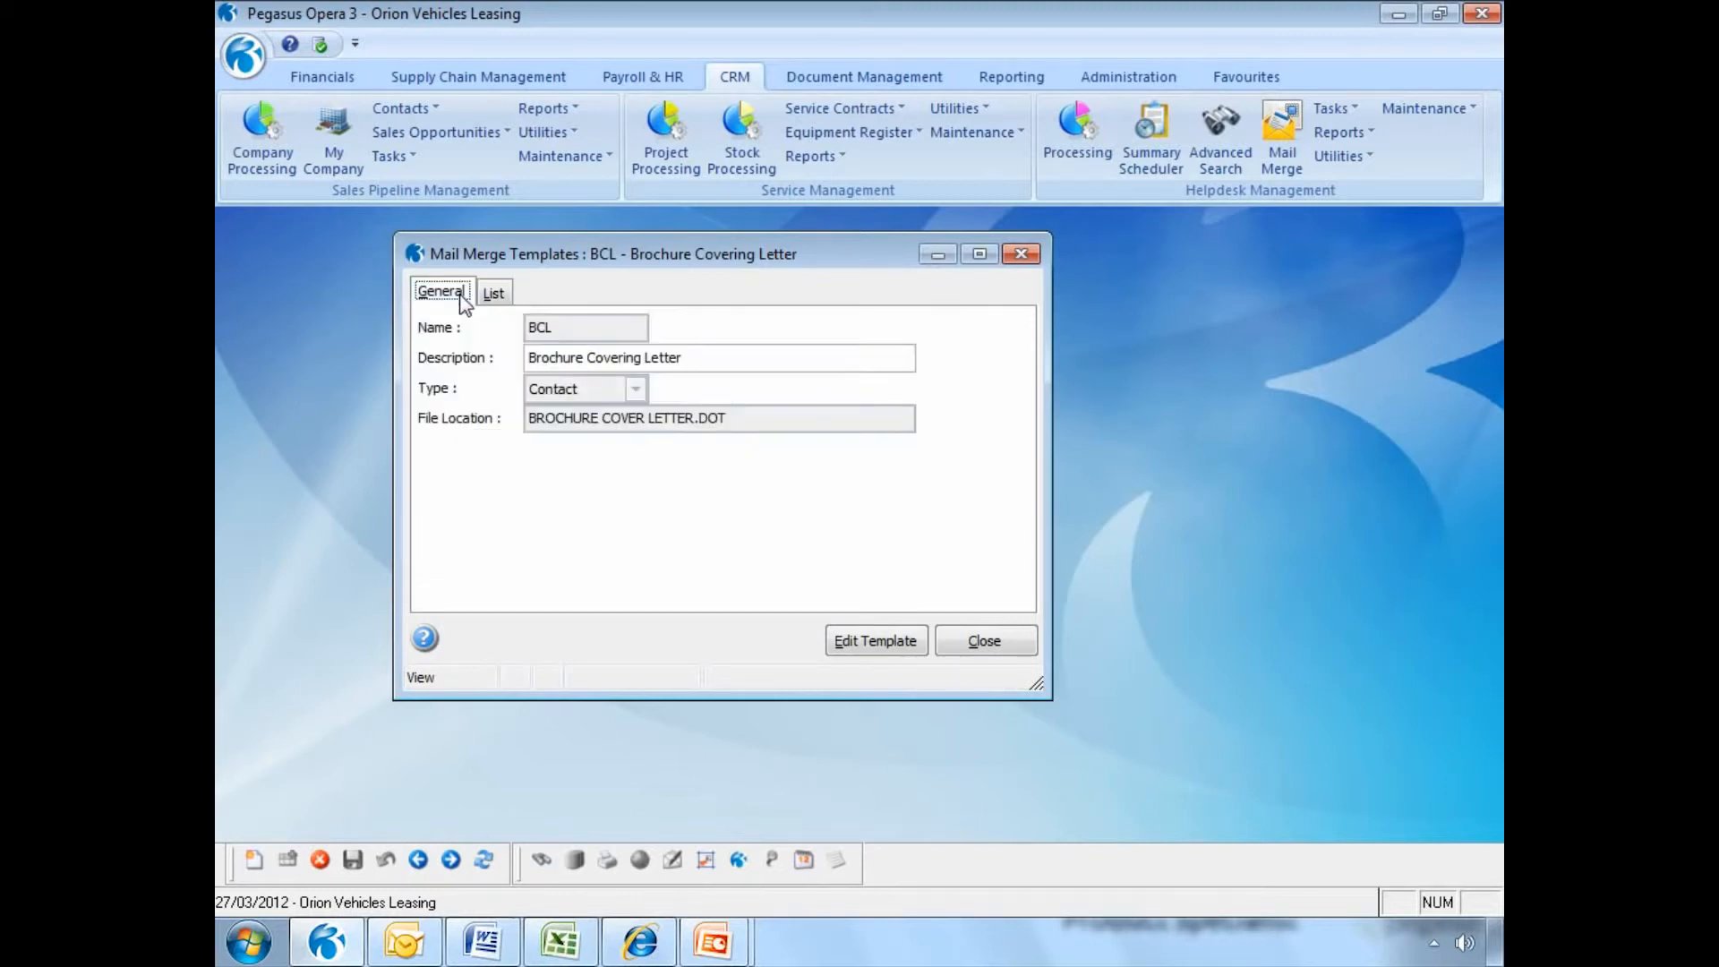
{"action": "left_click", "coordinate": [967, 640]}
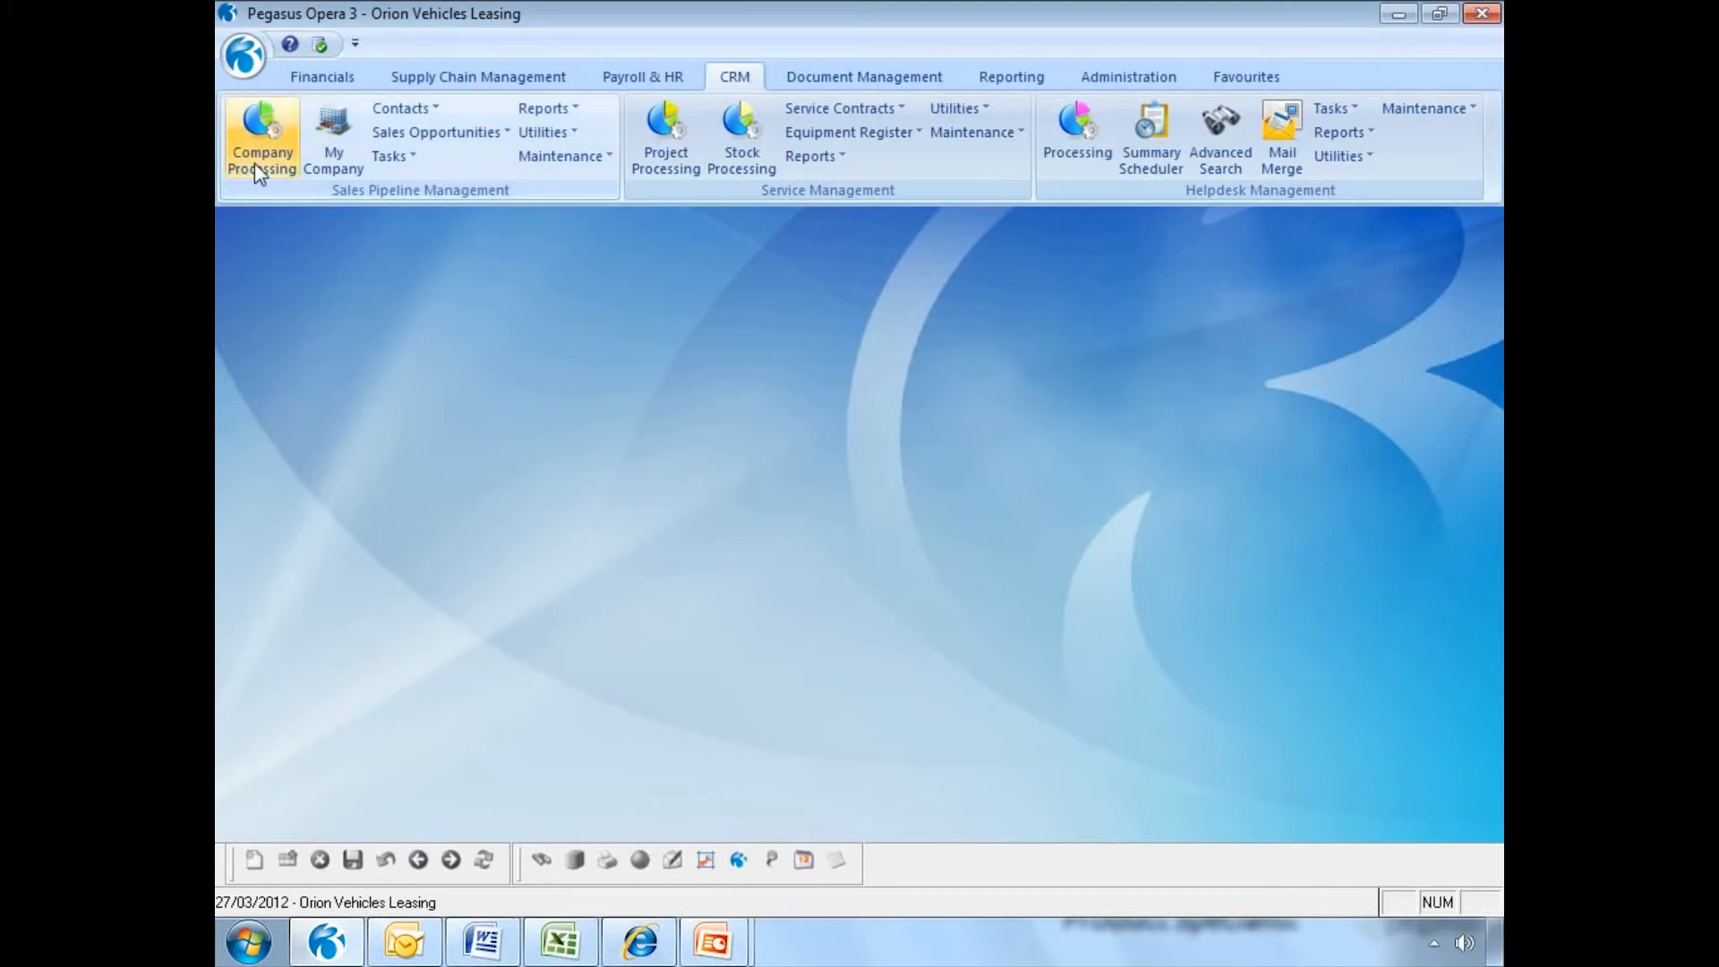
{"action": "left_click", "coordinate": [431, 108]}
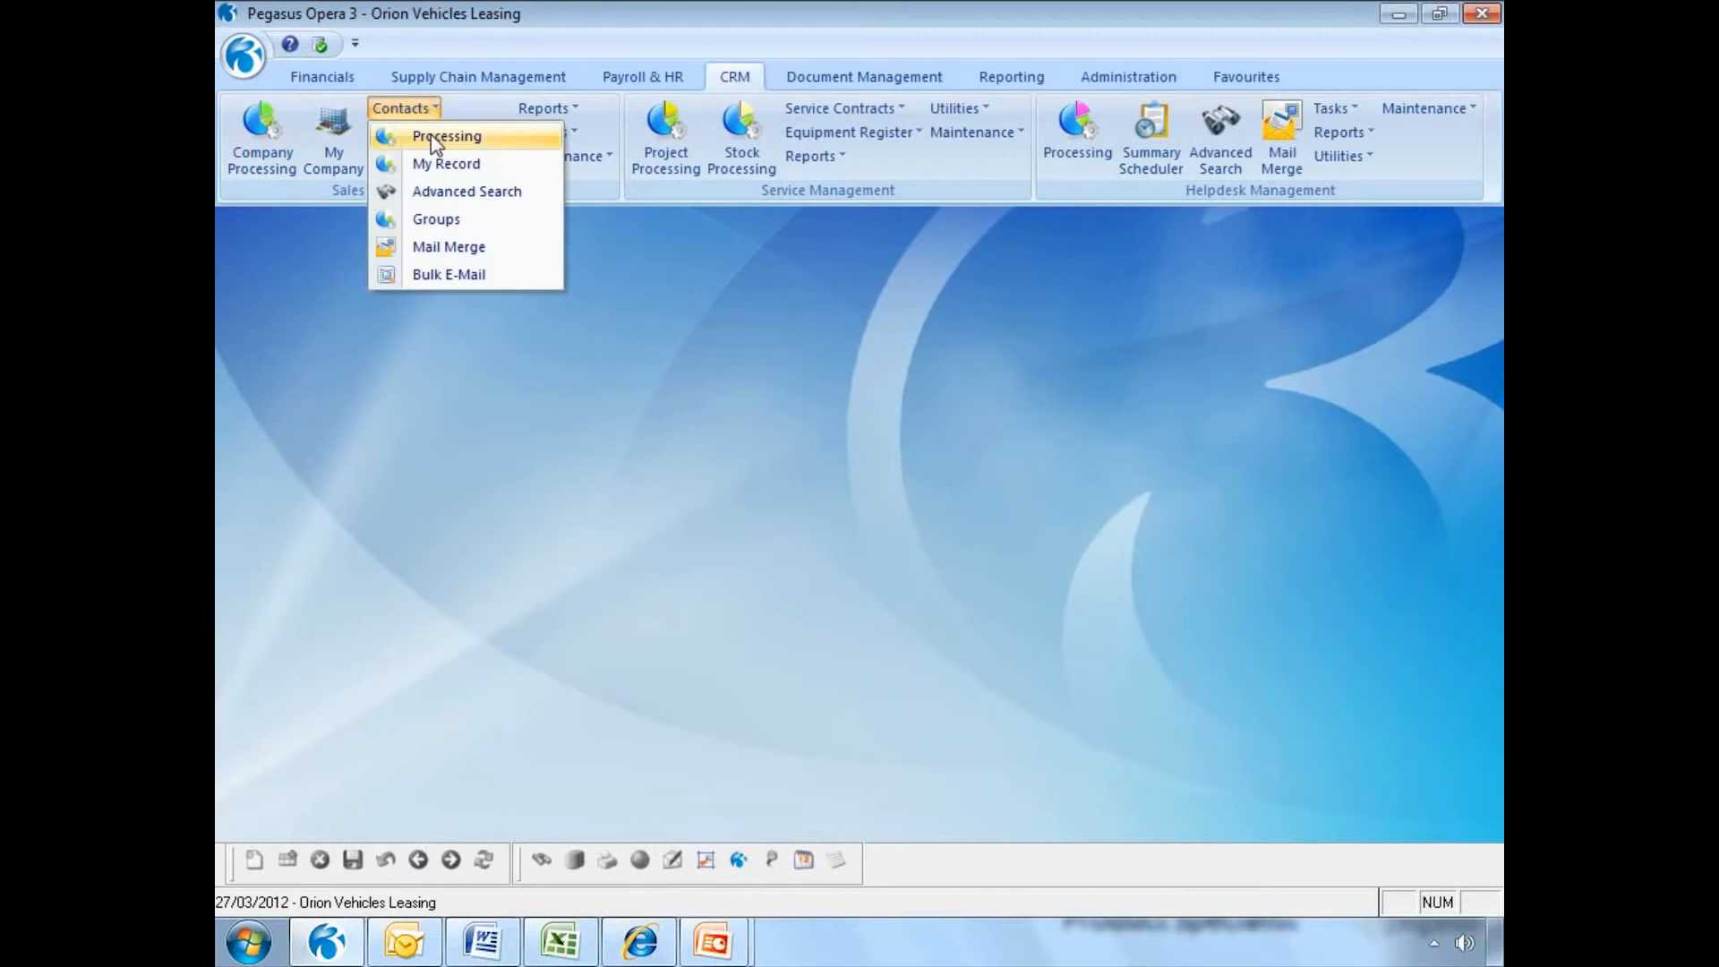
{"action": "left_click", "coordinate": [432, 126]}
{"action": "left_click", "coordinate": [434, 132]}
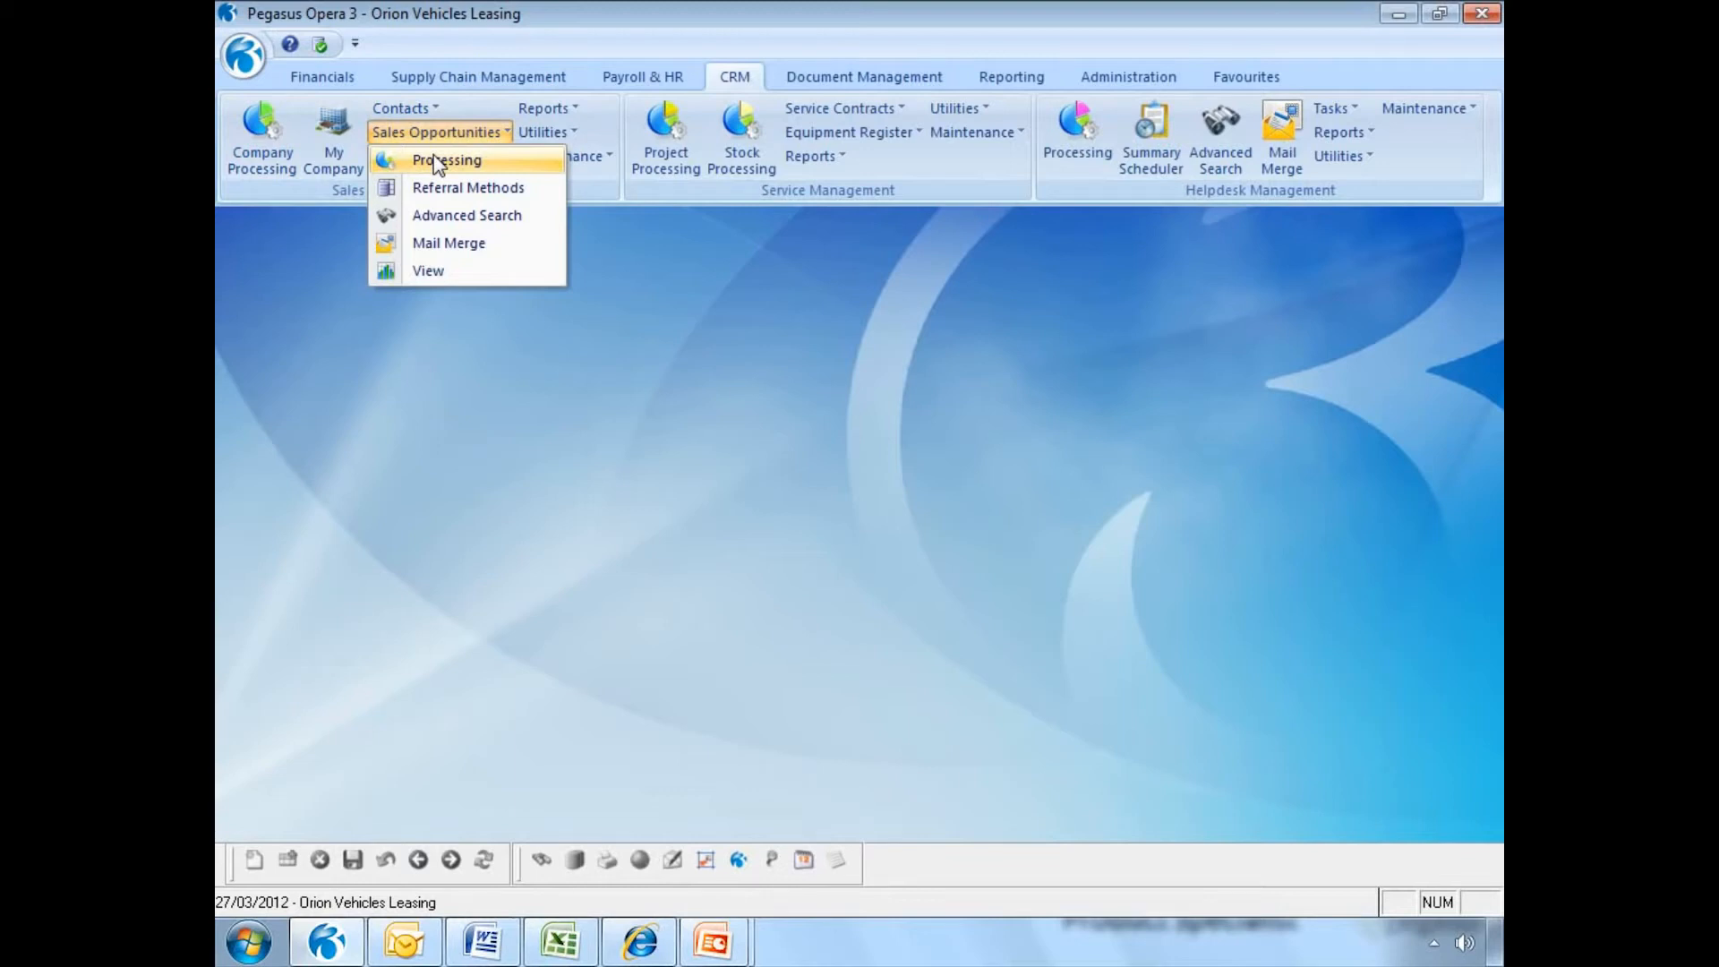
{"action": "left_click", "coordinate": [435, 136]}
Open Company Processing and bring up the Hardcastle Biscuits prospect record from the company list.
{"action": "left_click", "coordinate": [269, 160]}
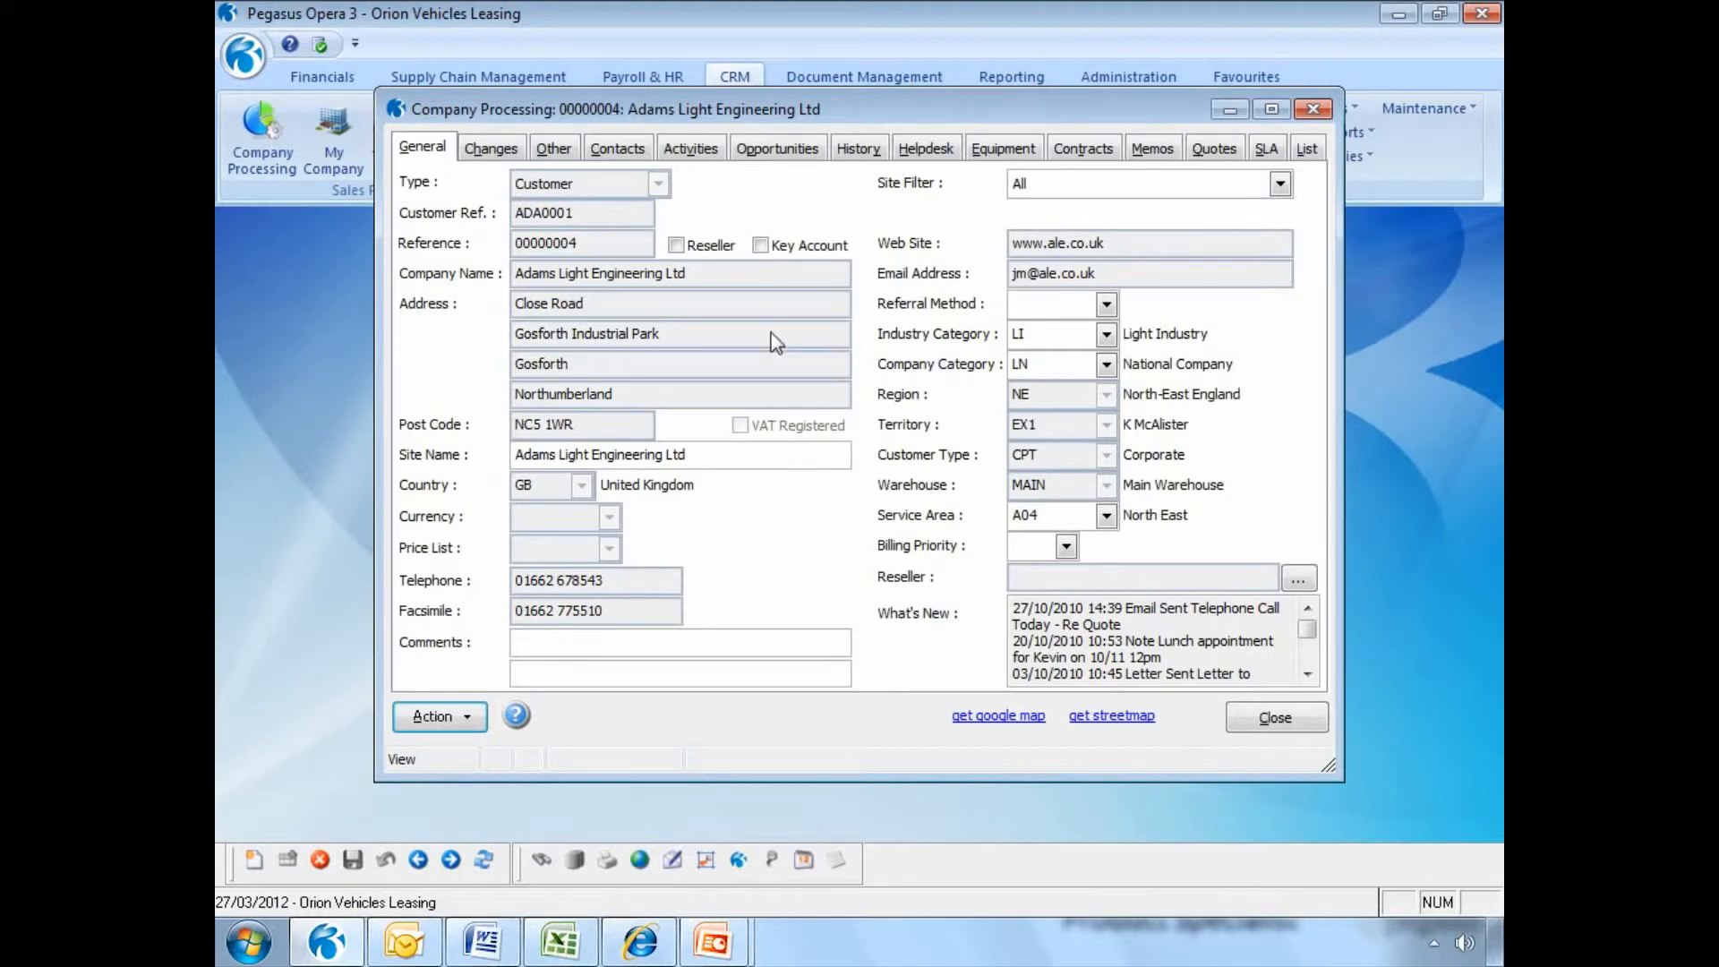
{"action": "left_click", "coordinate": [606, 191]}
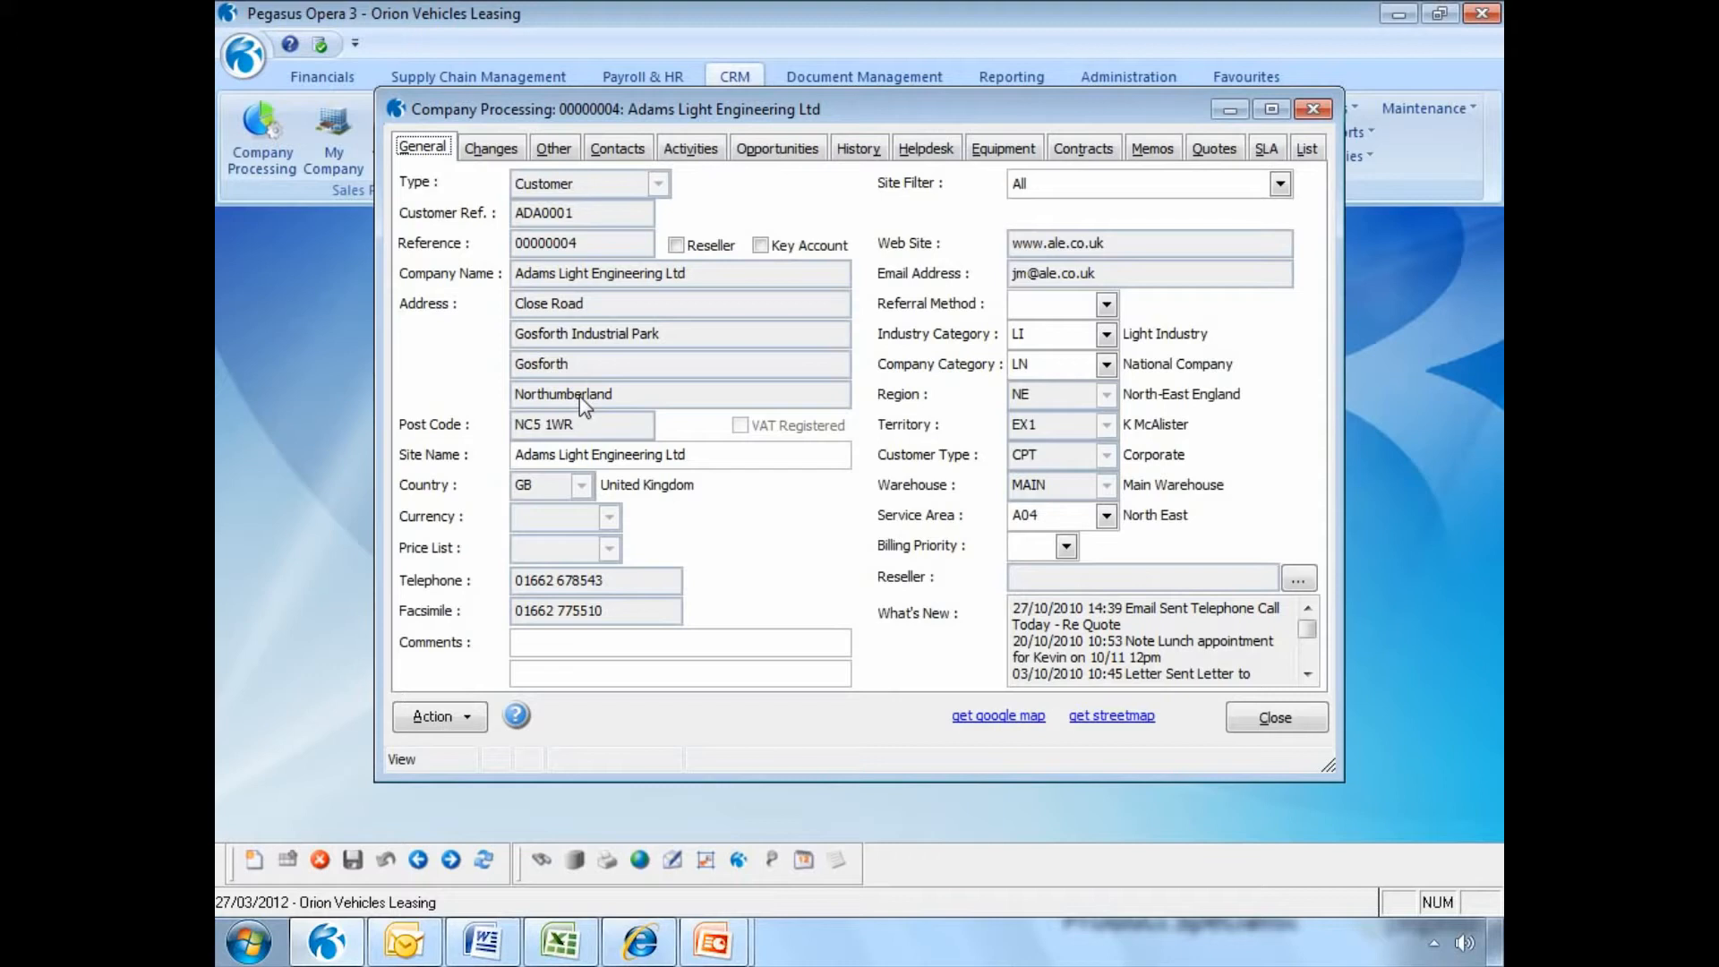
{"action": "left_click", "coordinate": [1308, 150]}
{"action": "left_click_drag", "start_coordinate": [1314, 211], "coordinate": [1306, 333]}
{"action": "double_click", "coordinate": [714, 638]}
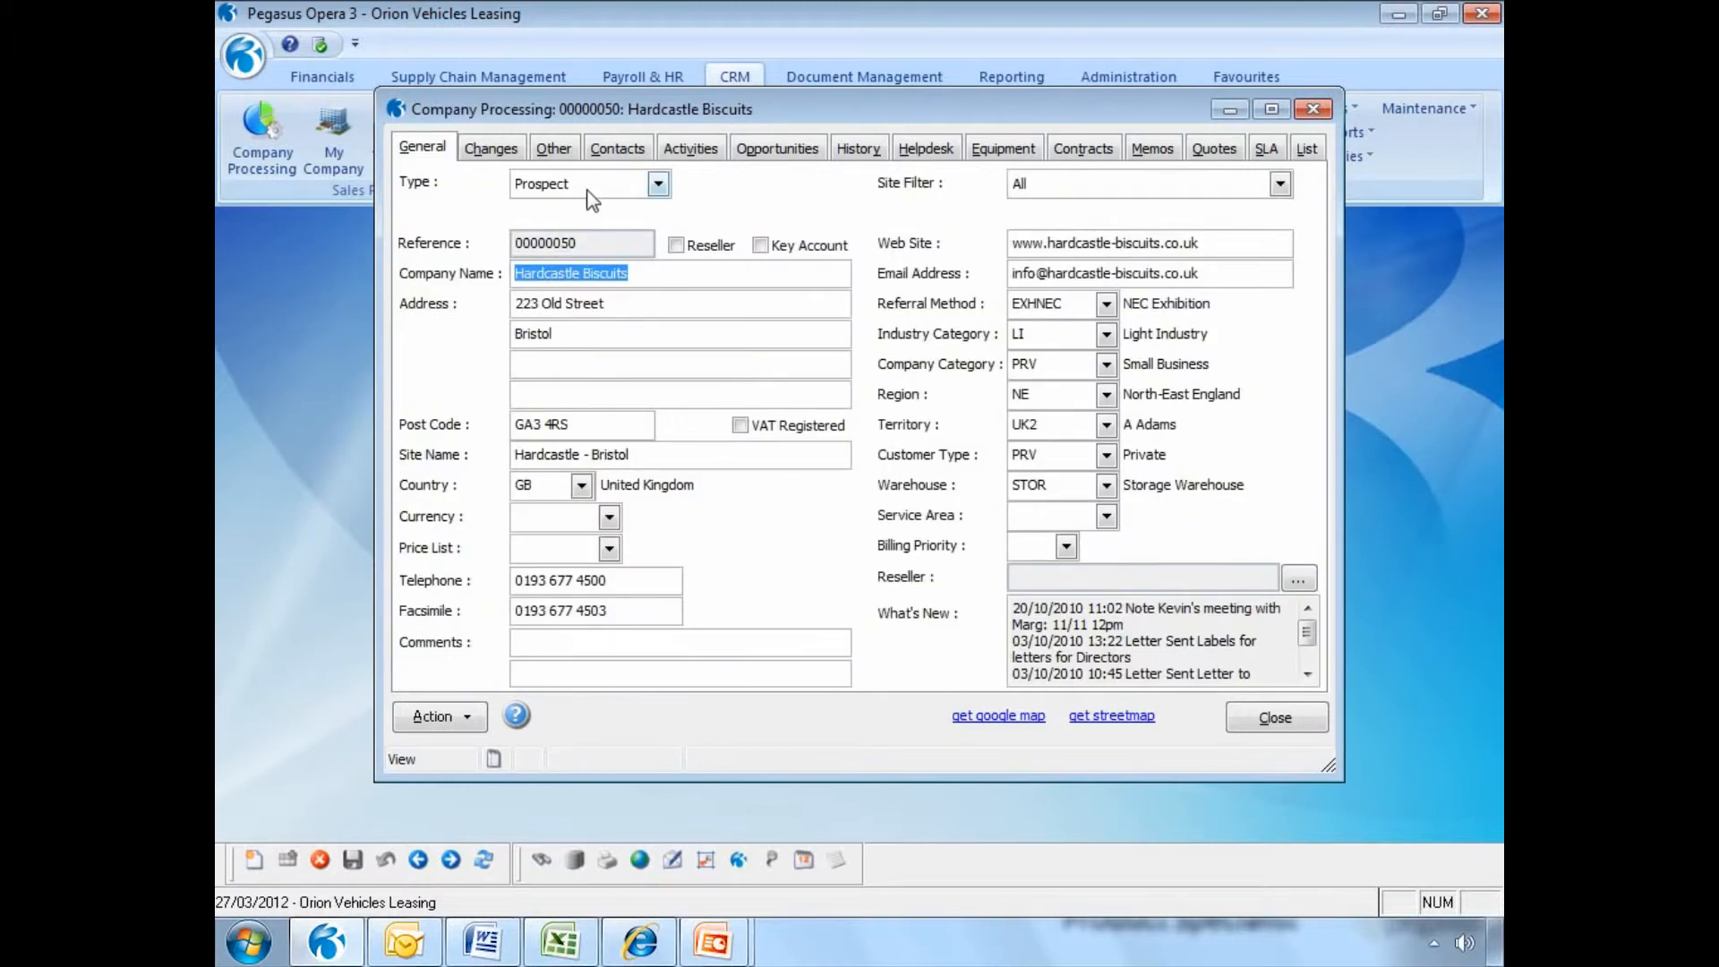
Review the general details of Hardcastle Biscuits and the sites available in its site filter, keeping it on All.
{"action": "left_click", "coordinate": [627, 308]}
{"action": "left_click", "coordinate": [604, 580]}
{"action": "left_click", "coordinate": [613, 391]}
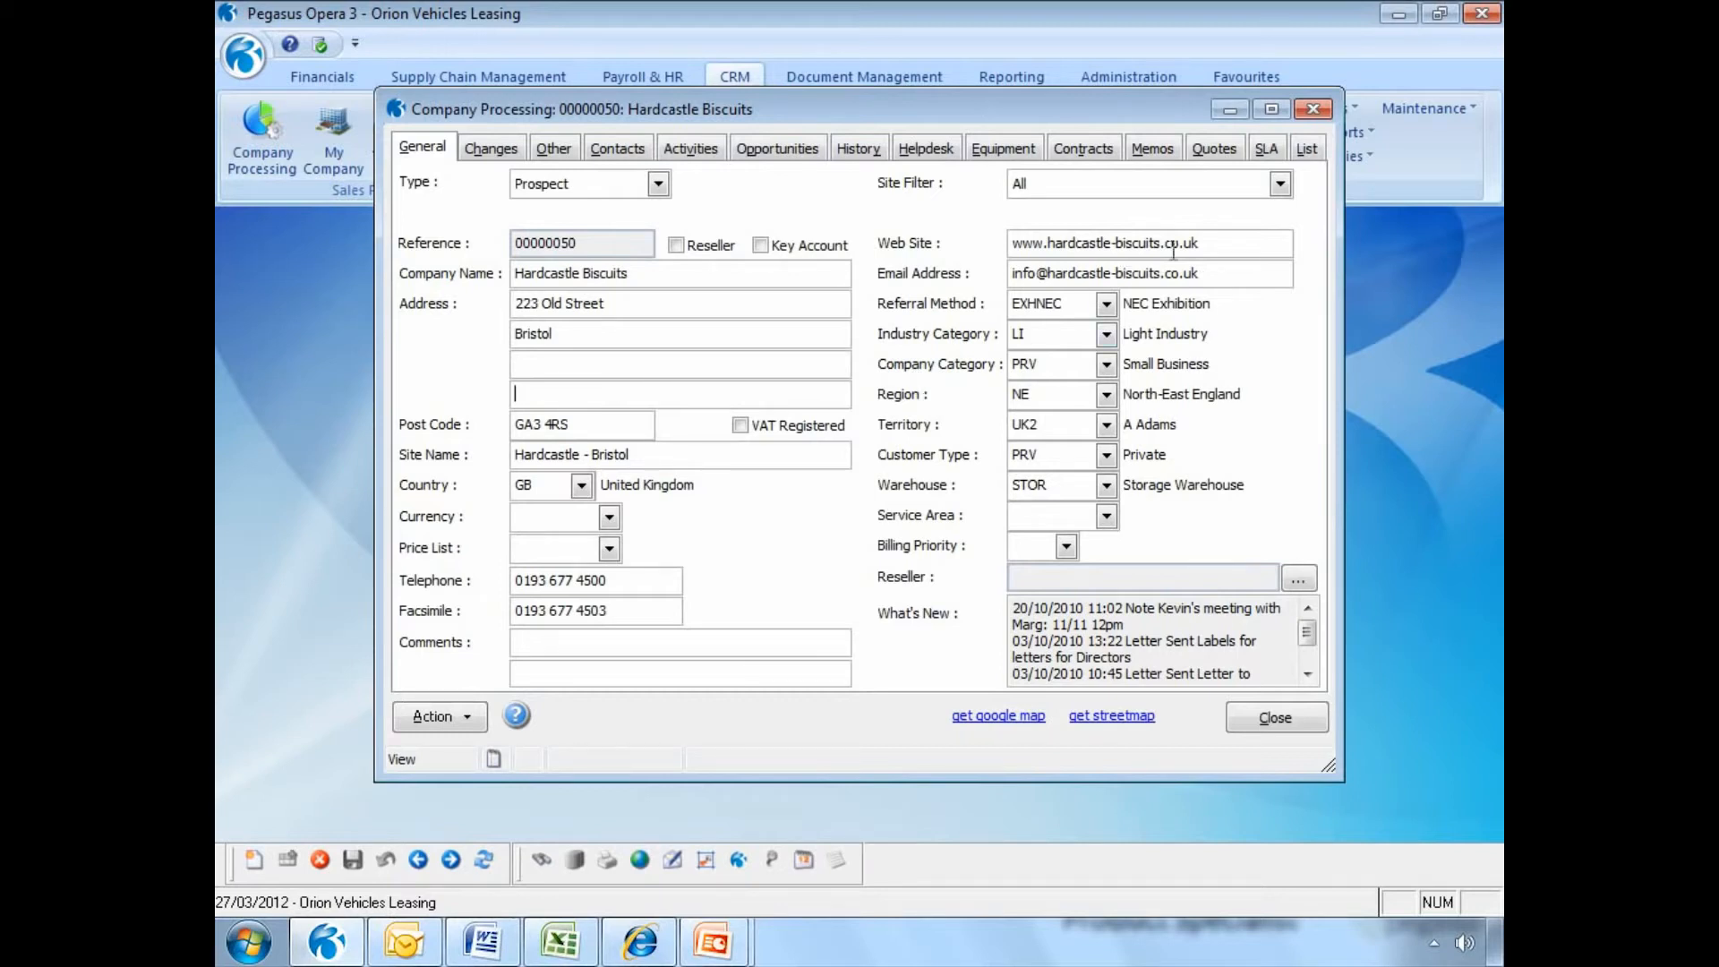
{"action": "left_click", "coordinate": [1280, 185]}
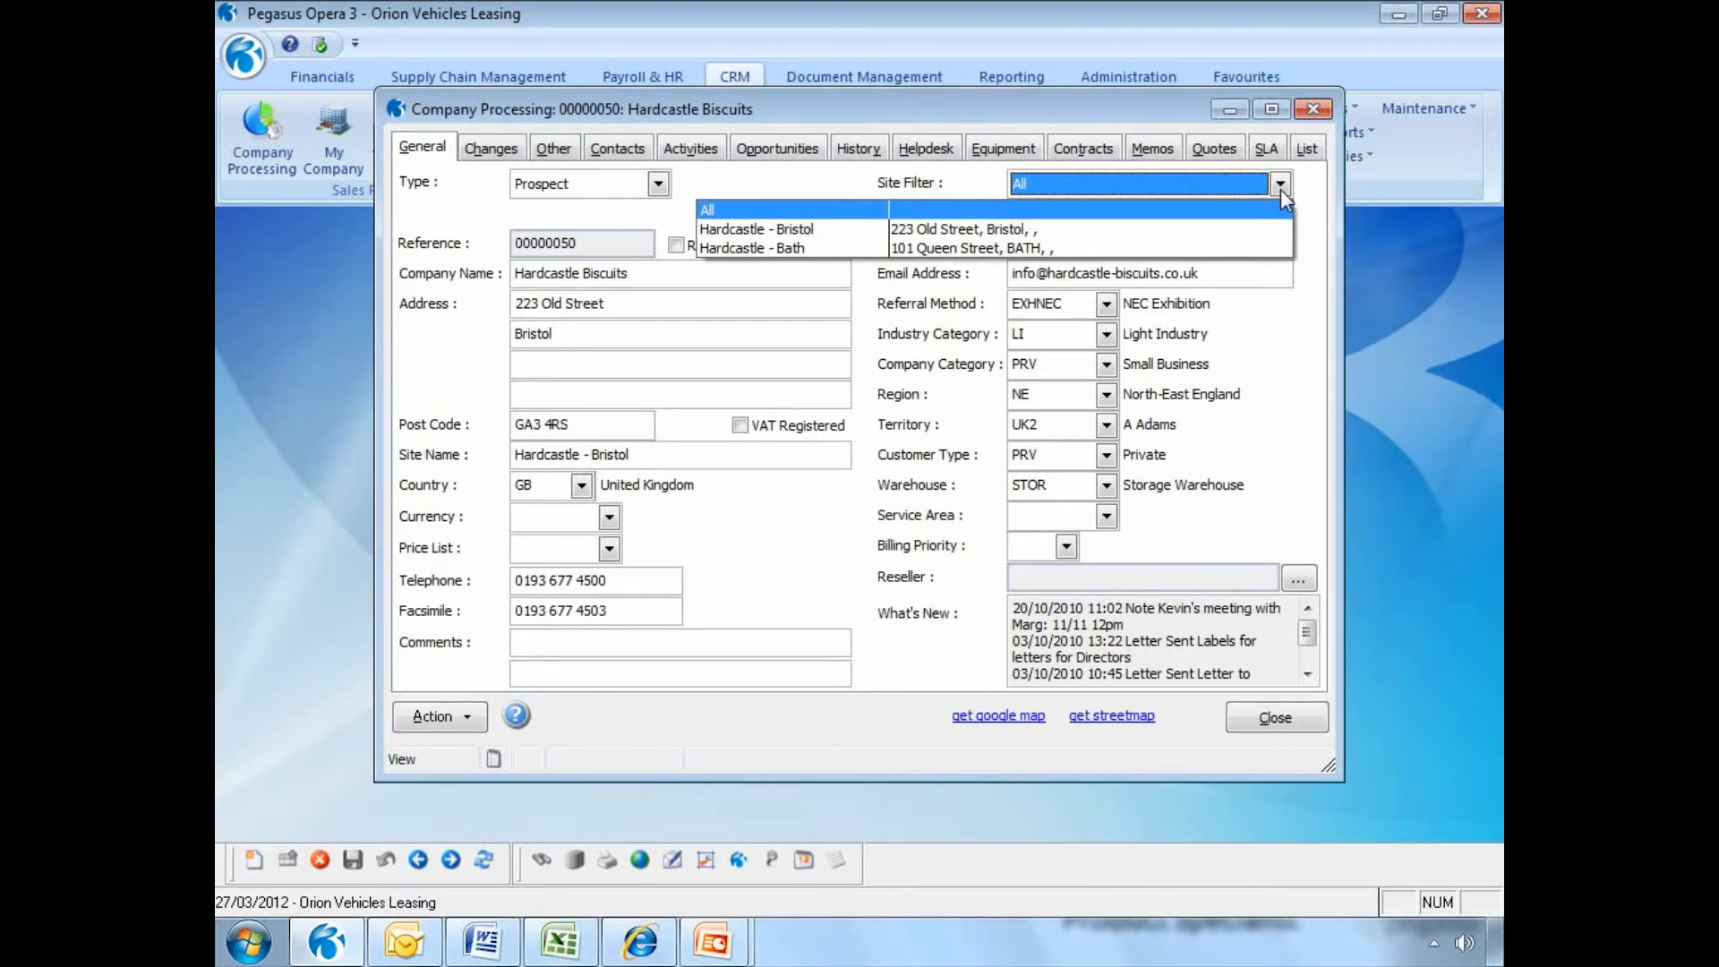
{"action": "left_click", "coordinate": [1280, 190]}
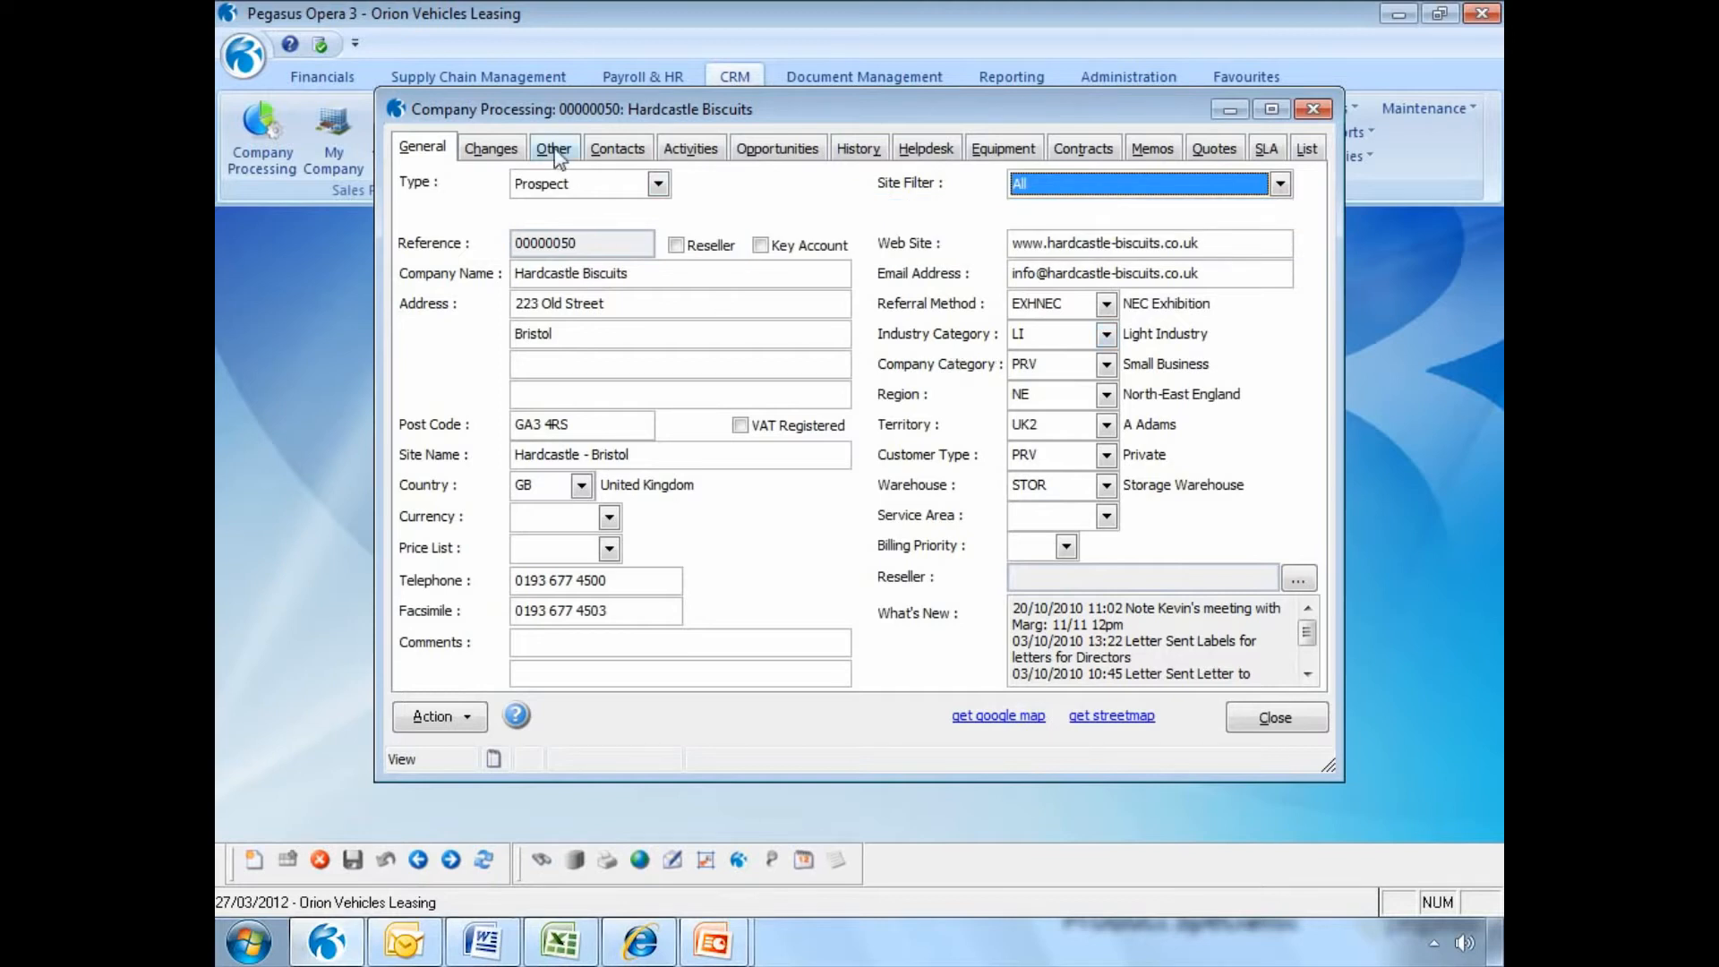
Review the change log and the user-defined details of the Hardcastle Biscuits record.
{"action": "left_click", "coordinate": [489, 148]}
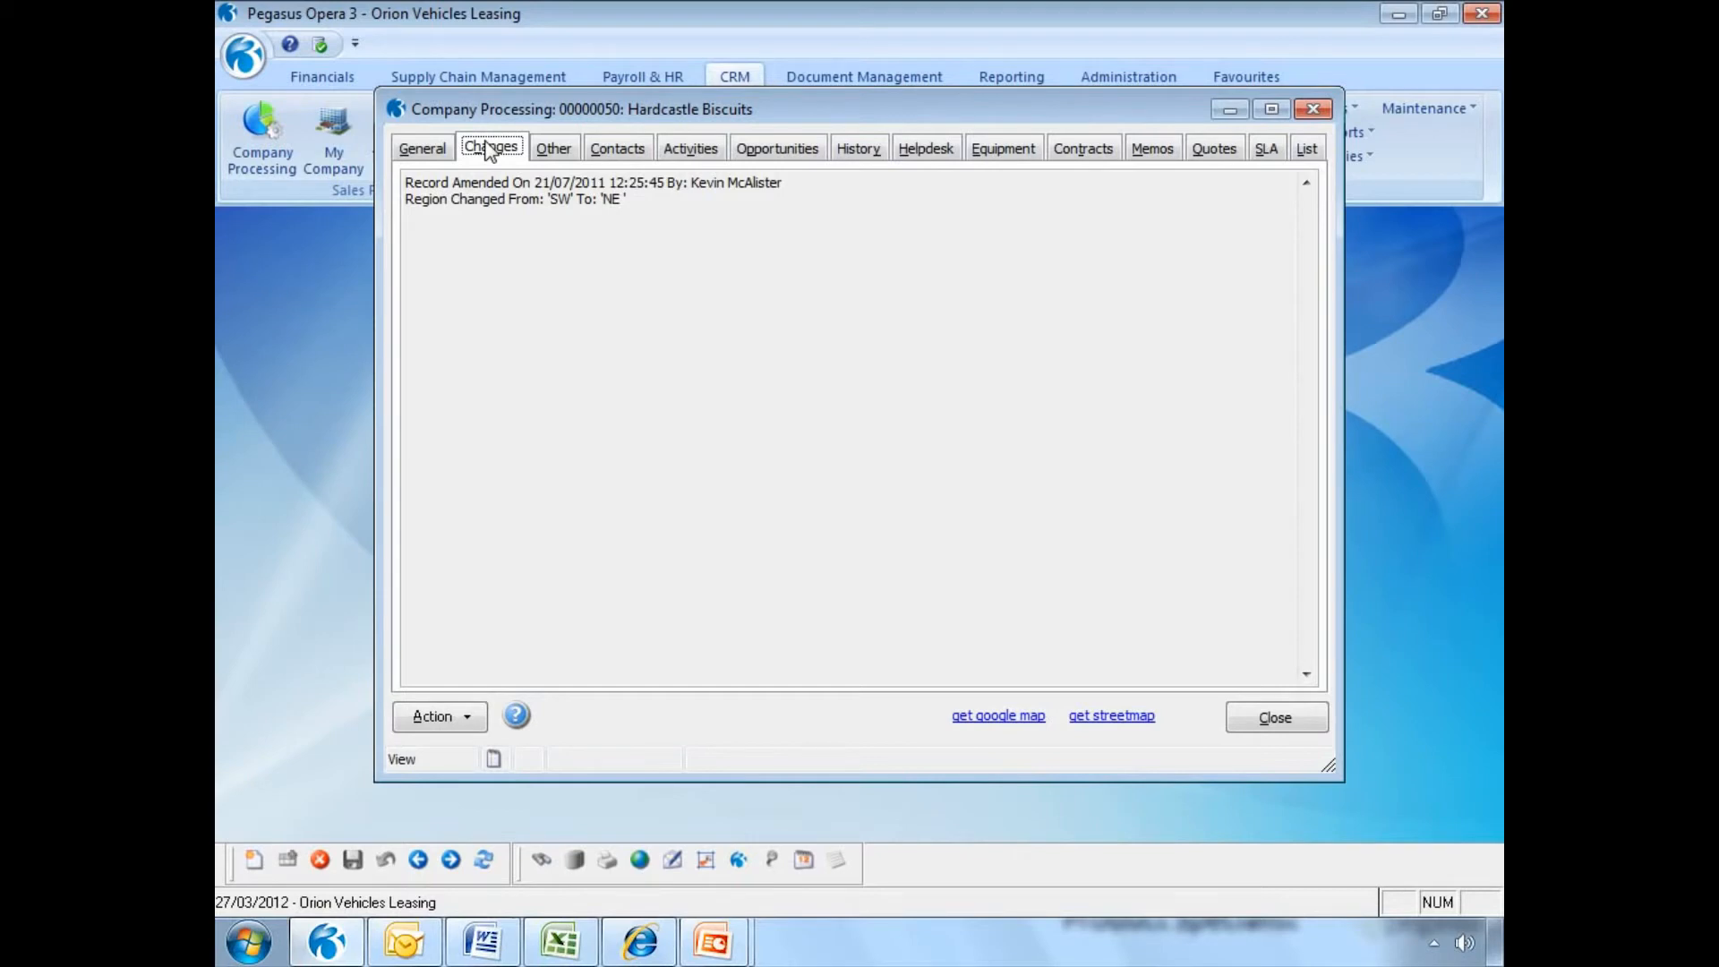
{"action": "left_click", "coordinate": [550, 152]}
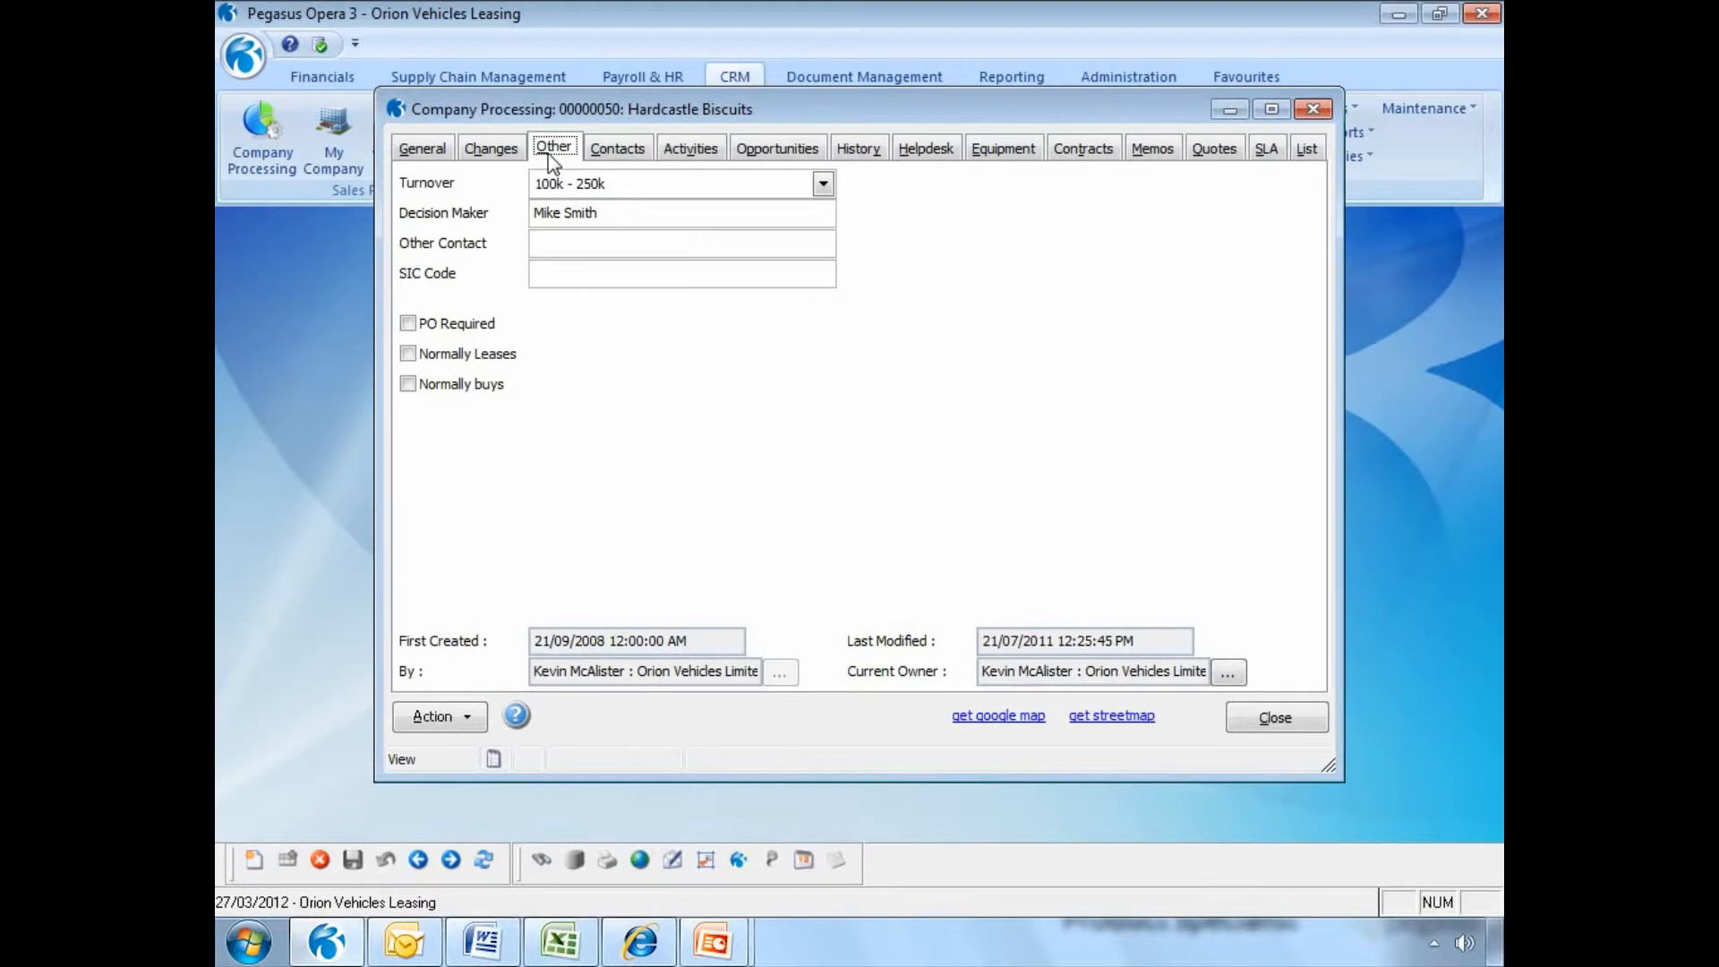
Inspect the first contact record listed for Hardcastle Biscuits, close it, and view the company's activities.
{"action": "left_click", "coordinate": [621, 152]}
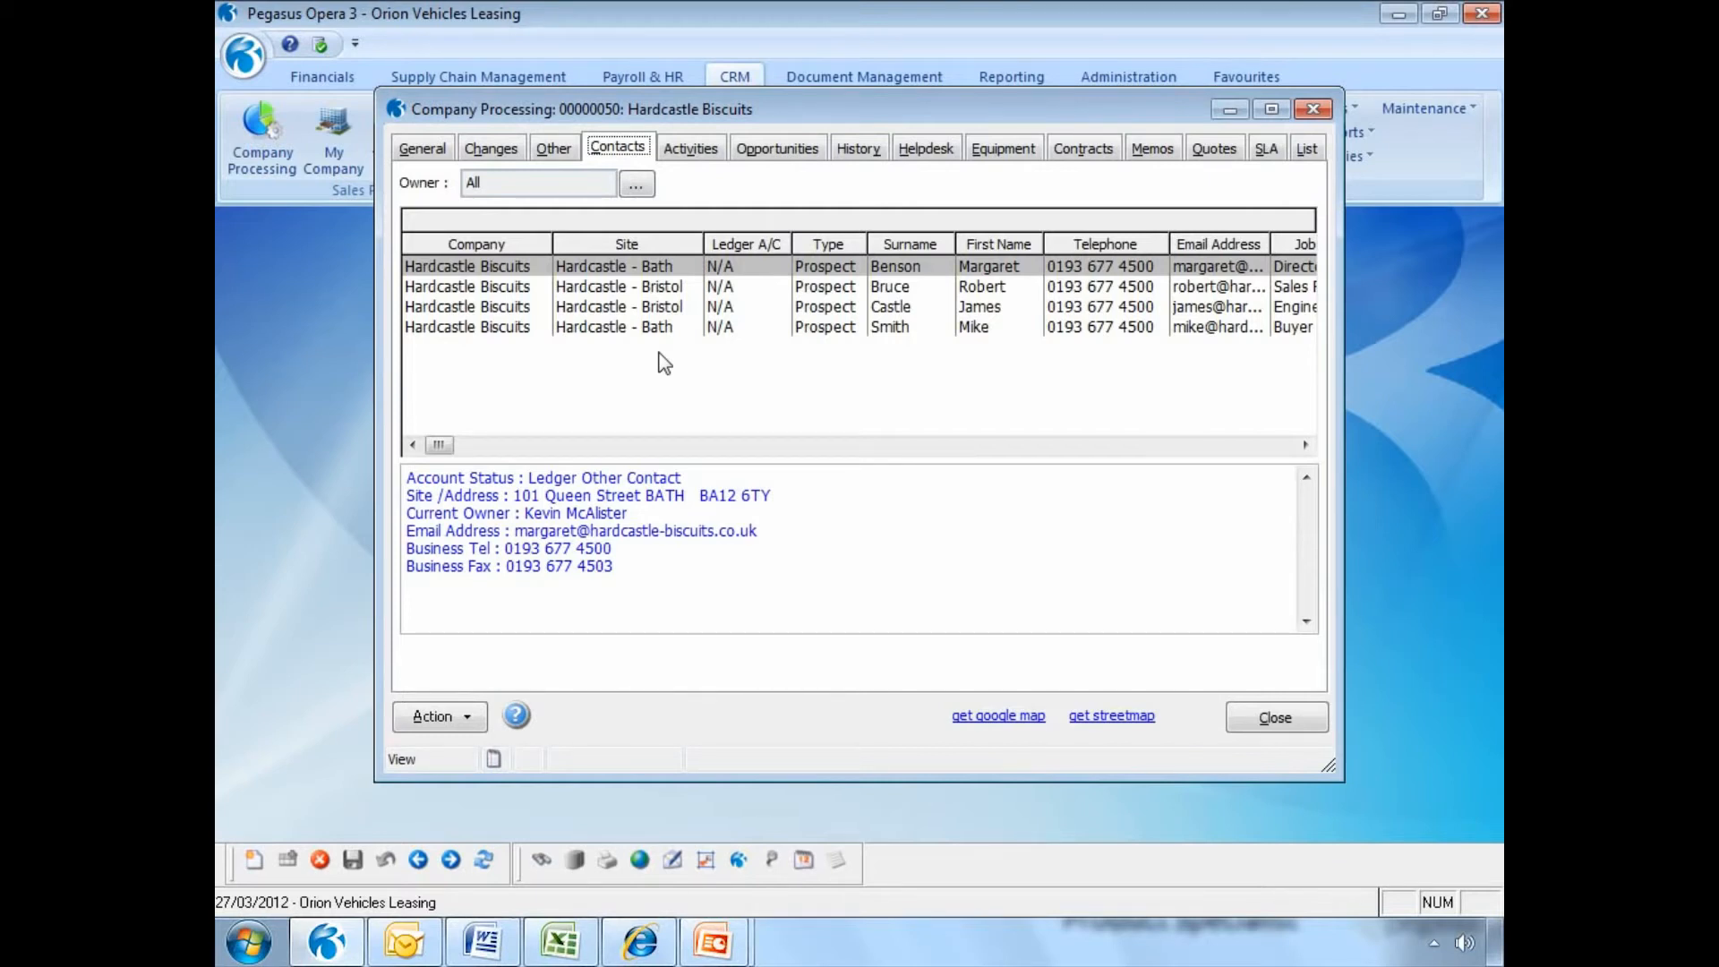
{"action": "double_click", "coordinate": [680, 267]}
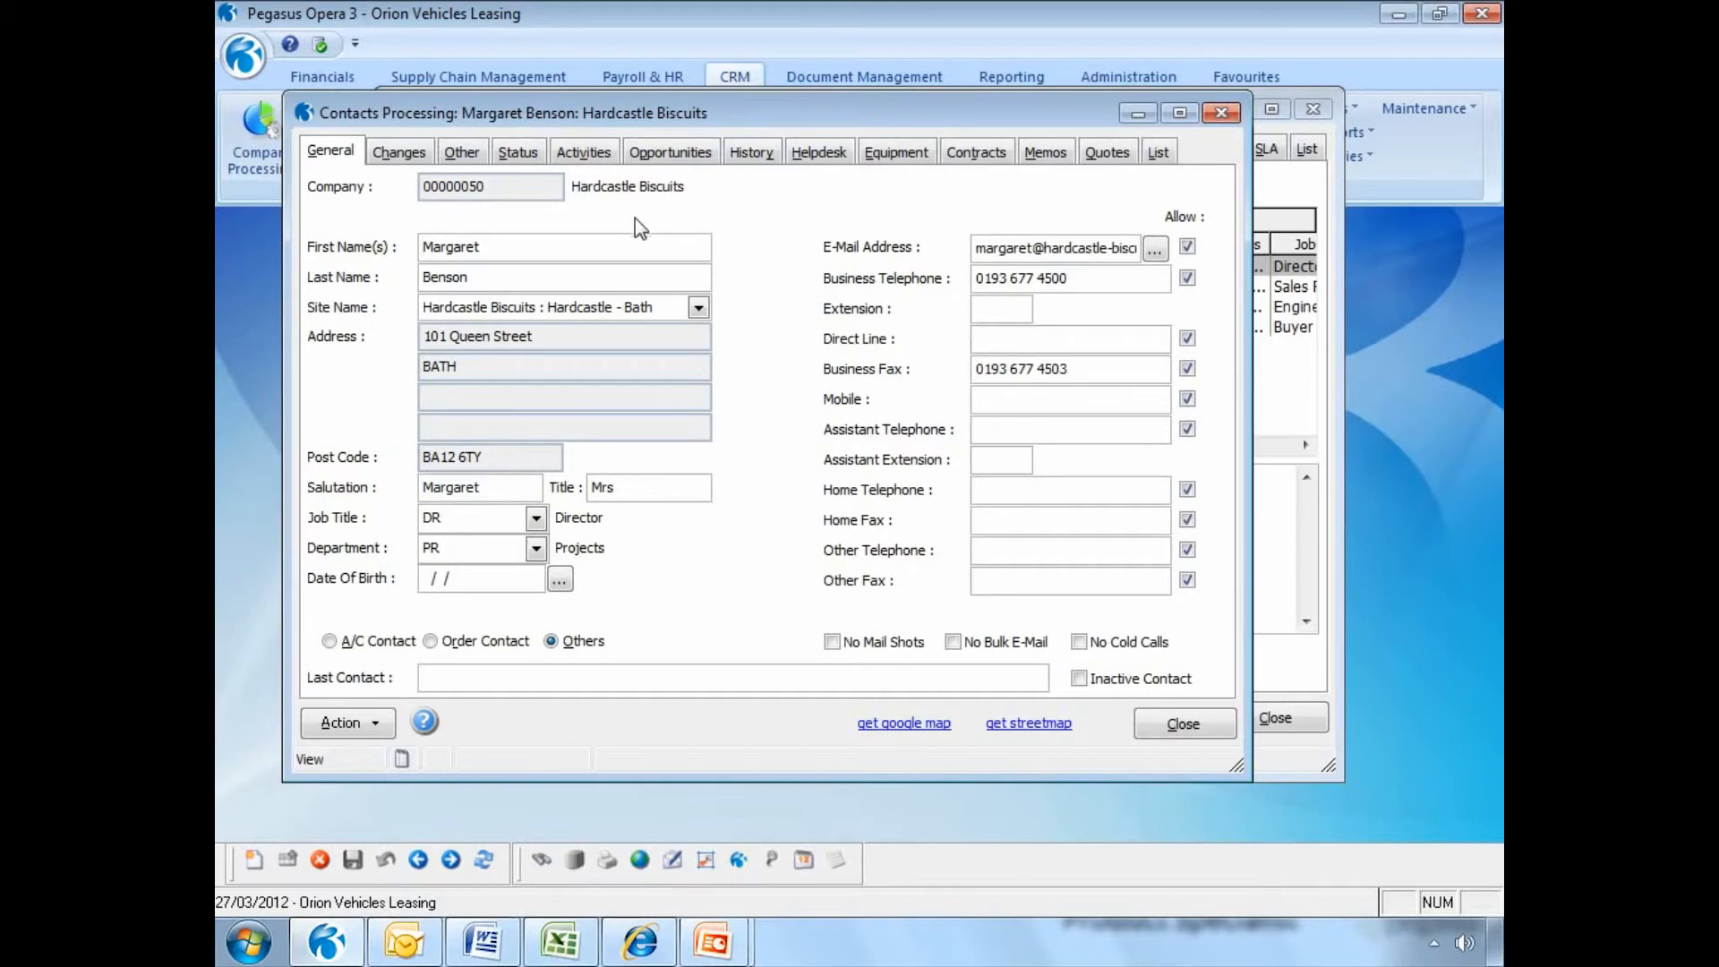
{"action": "left_click", "coordinate": [1151, 725]}
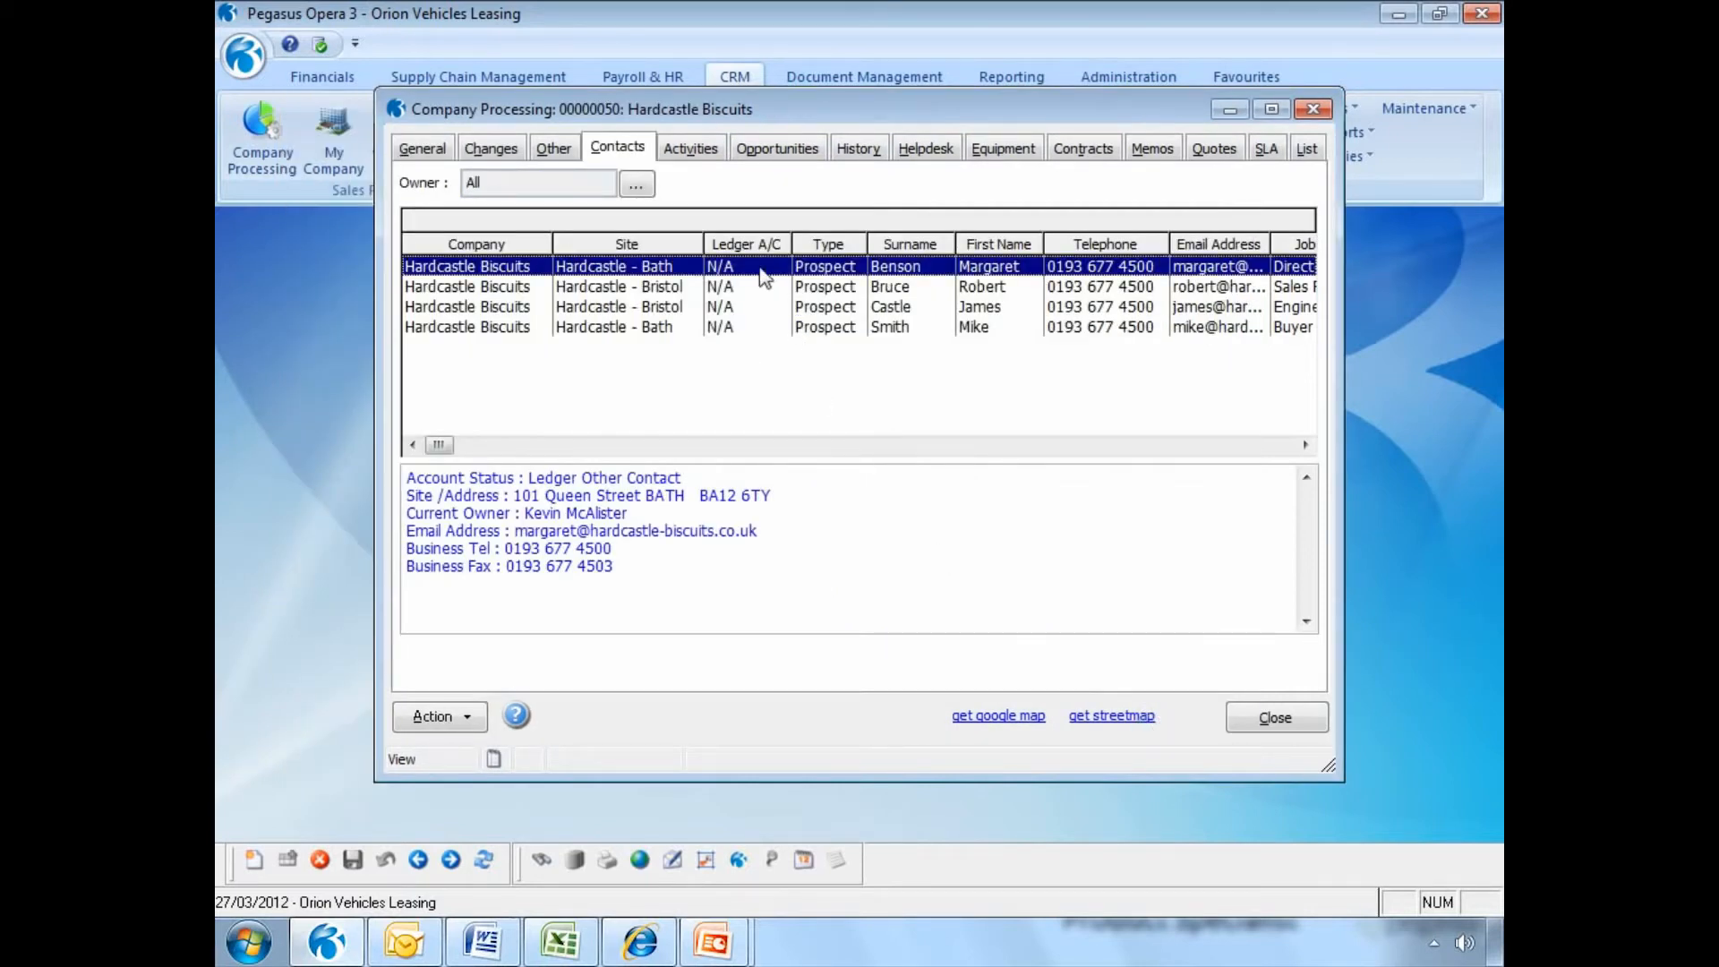
{"action": "left_click", "coordinate": [697, 149]}
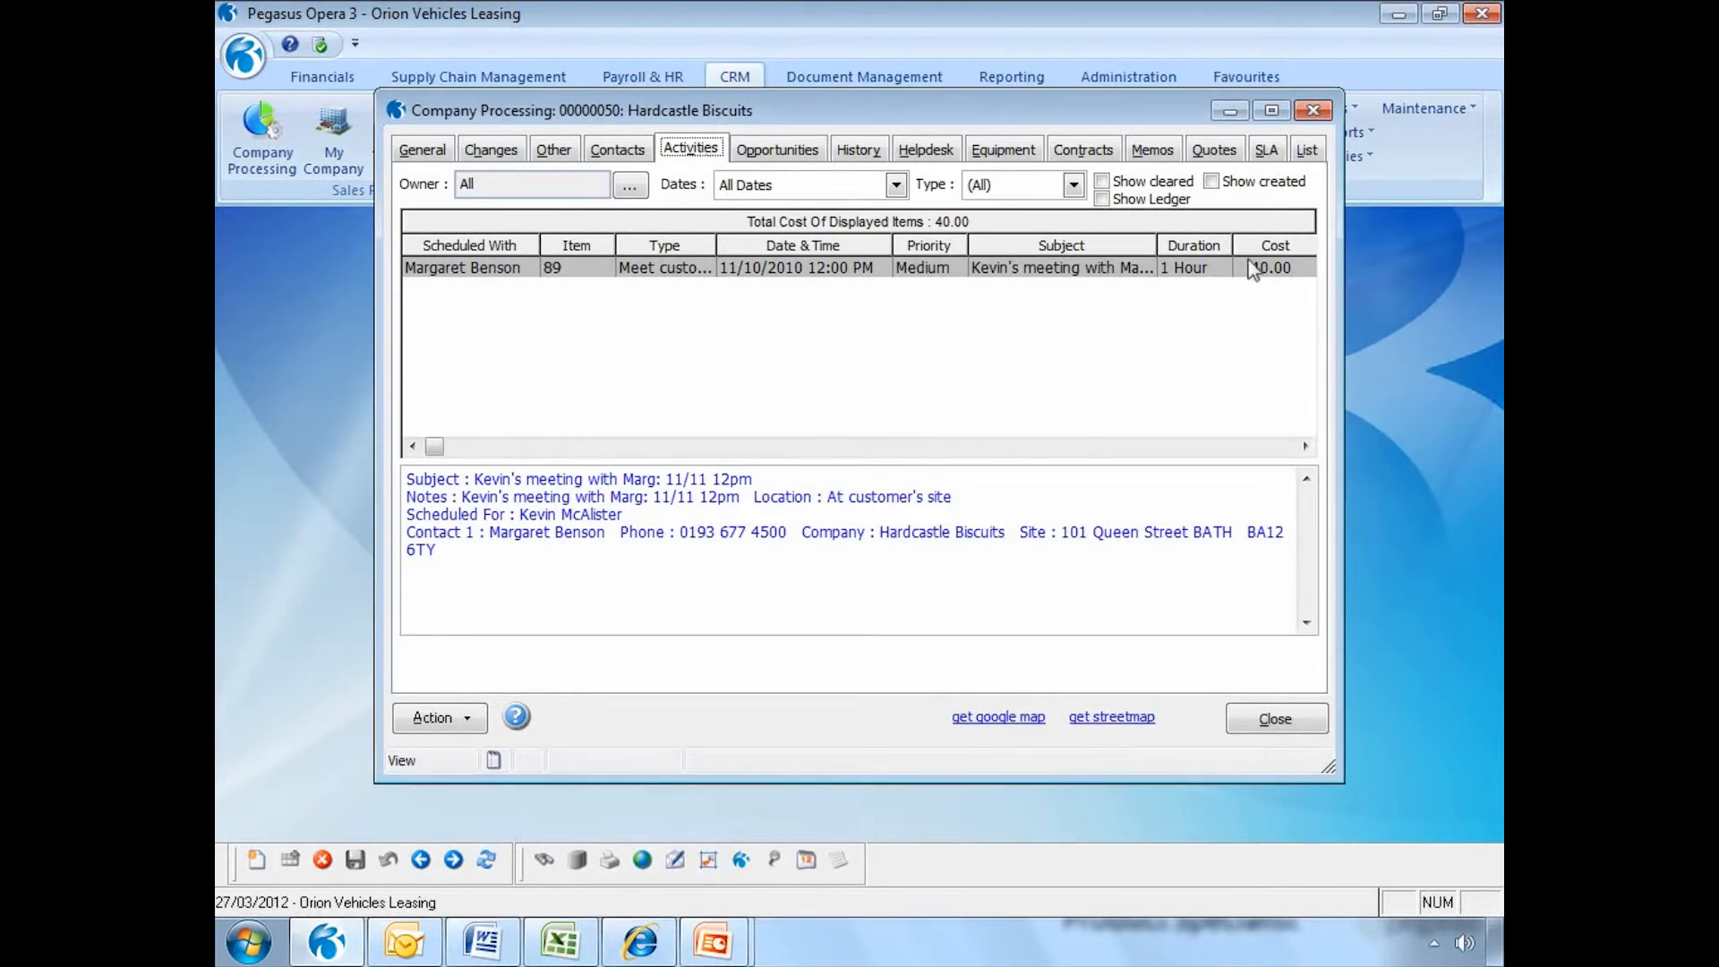
Bring up the Adams Light Engineering Ltd record from the company list and view its activities.
{"action": "left_click", "coordinate": [1309, 150]}
{"action": "left_click_drag", "start_coordinate": [1302, 471], "coordinate": [1306, 234]}
{"action": "double_click", "coordinate": [670, 208]}
{"action": "left_click", "coordinate": [690, 149]}
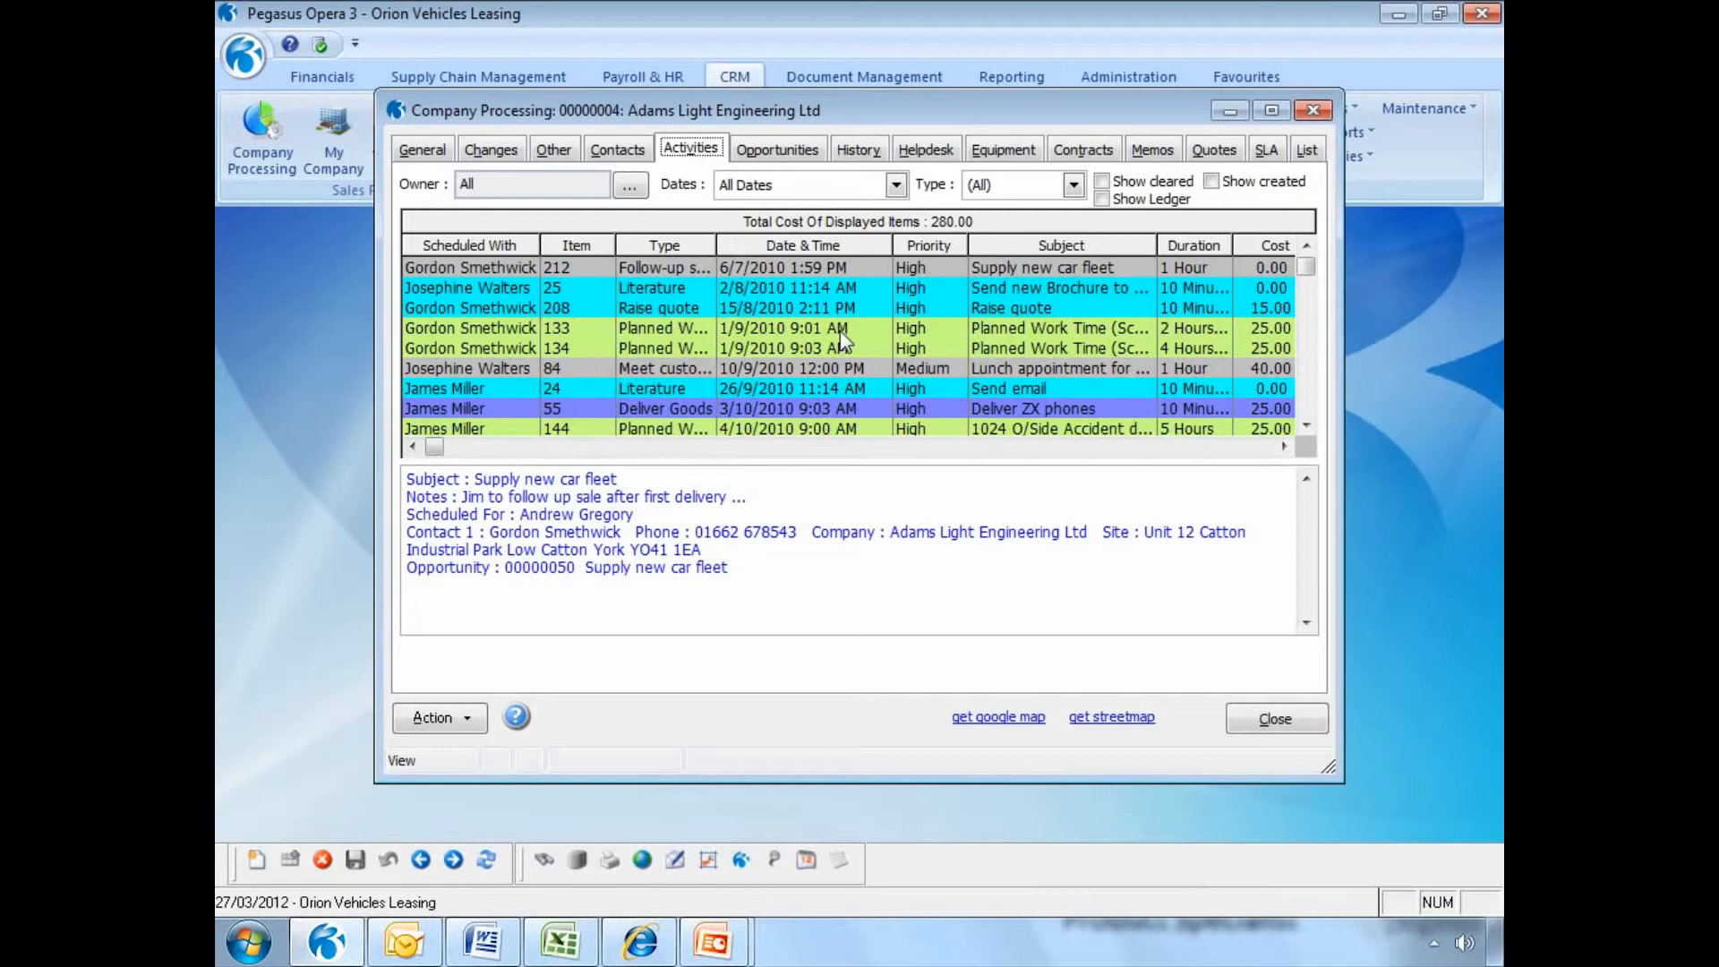
Review the date and type filter options for the activities, keeping All Dates and (All), and include cleared activities.
{"action": "left_click", "coordinate": [895, 186]}
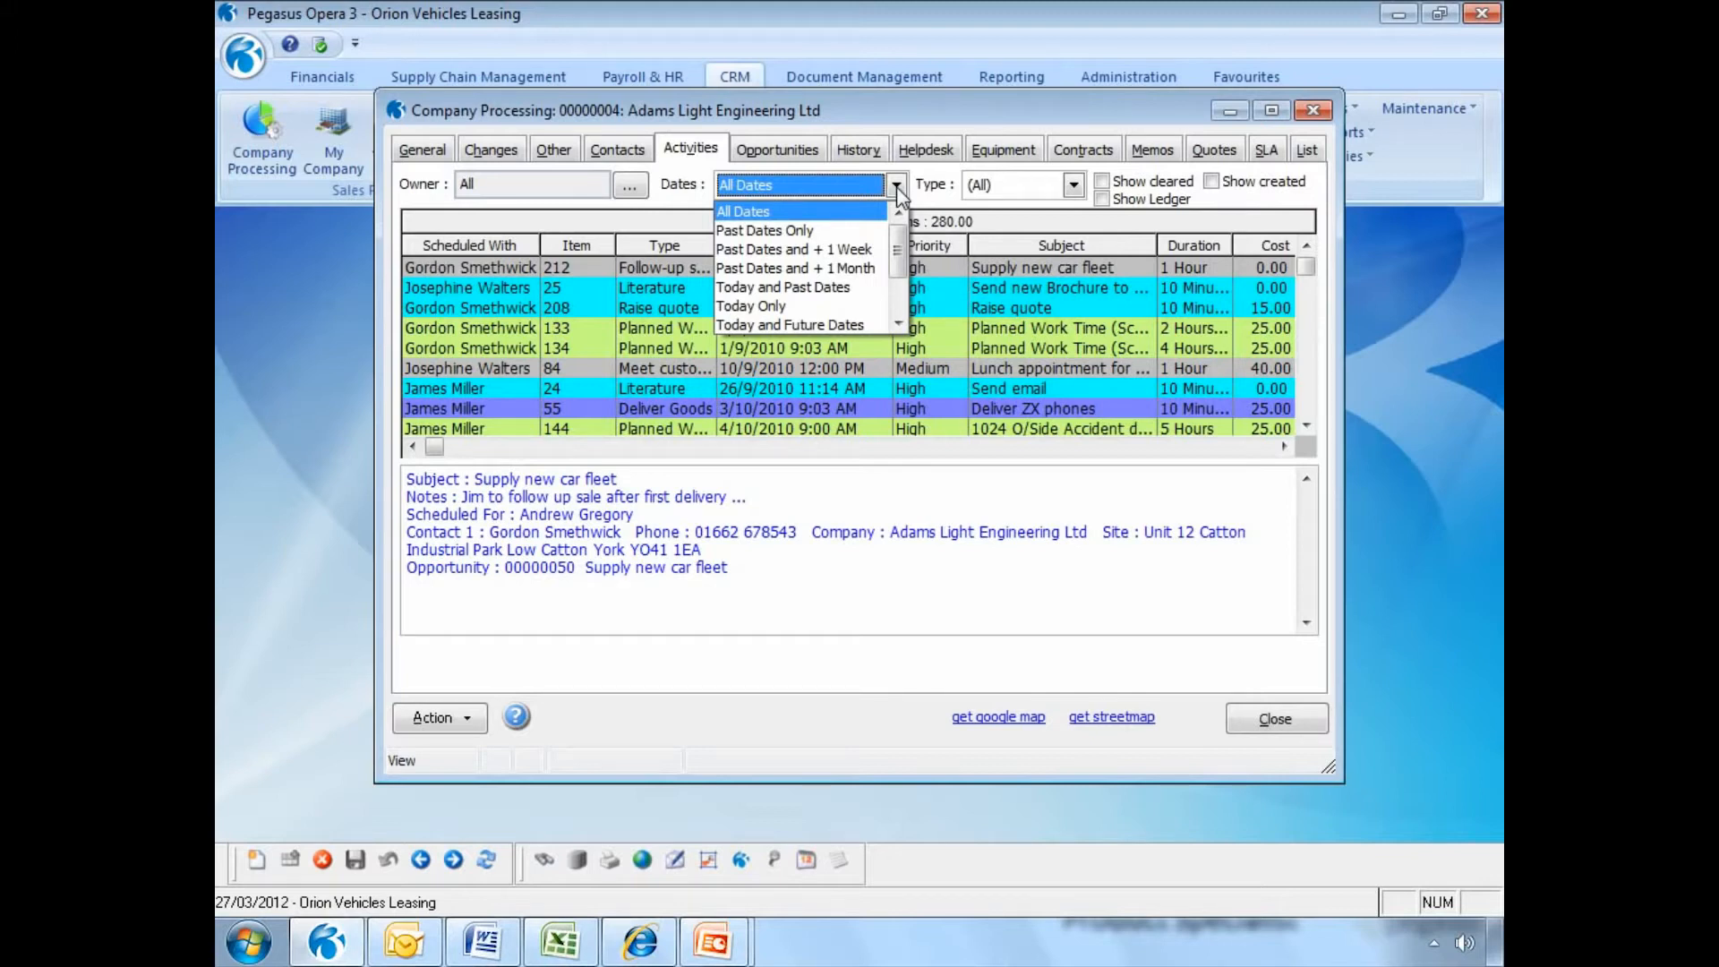
{"action": "left_click", "coordinate": [895, 186]}
{"action": "left_click", "coordinate": [1072, 186]}
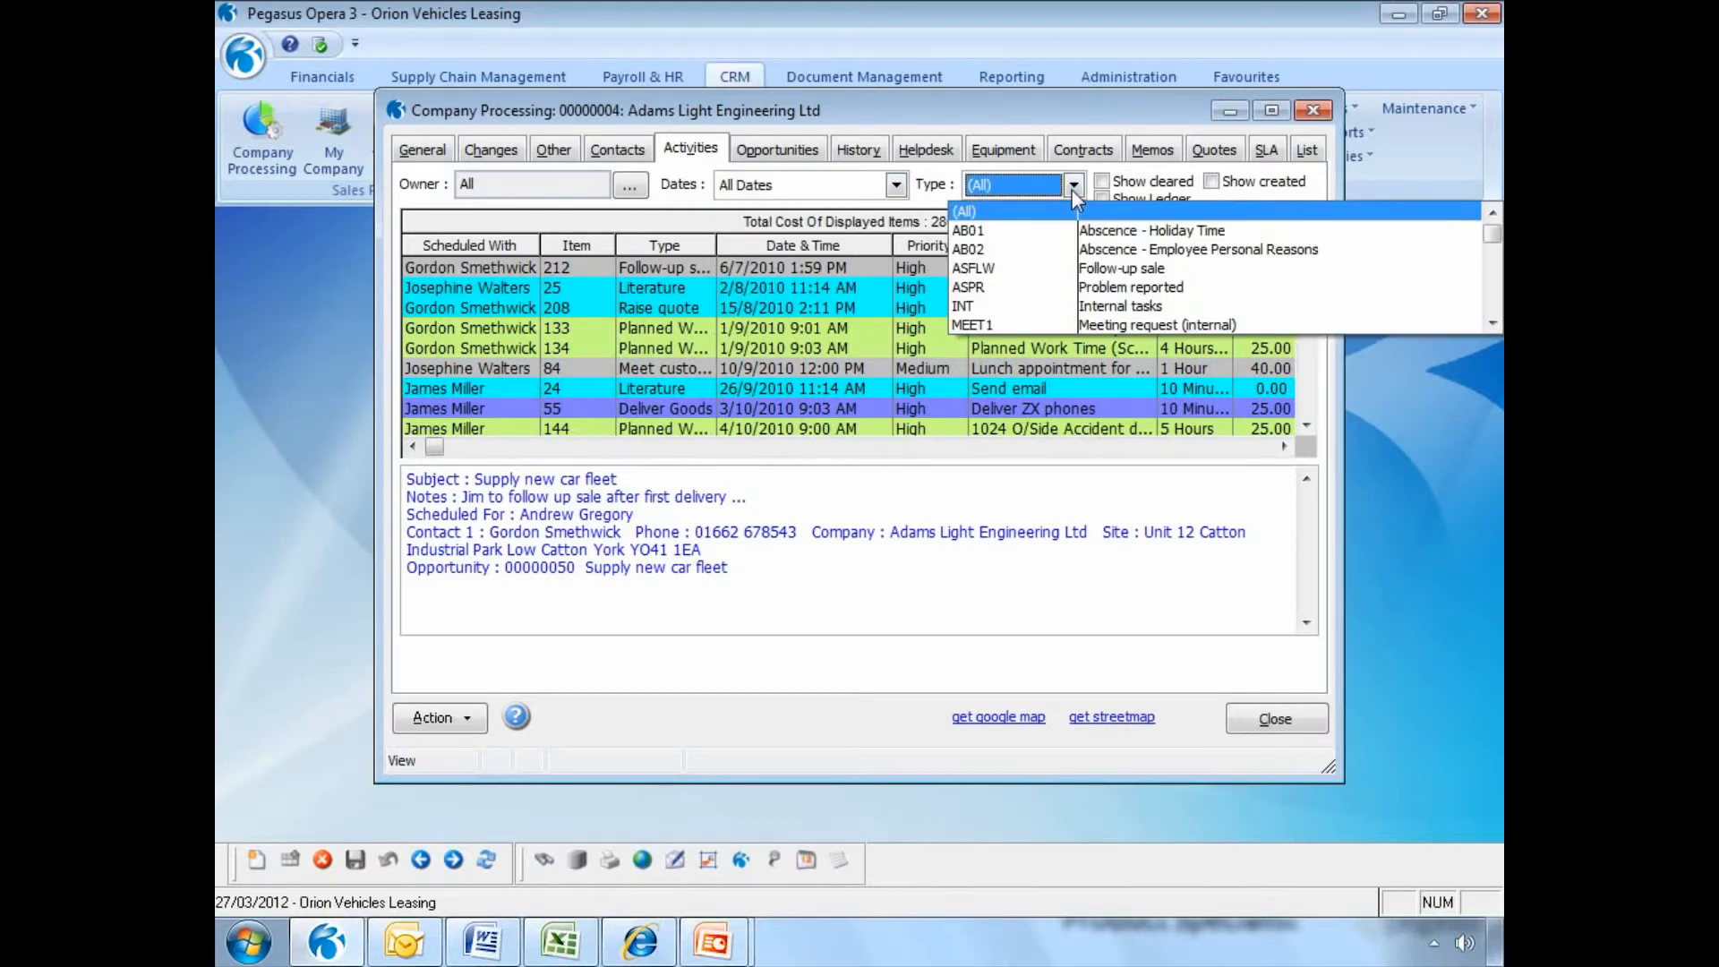
{"action": "left_click", "coordinate": [1071, 190]}
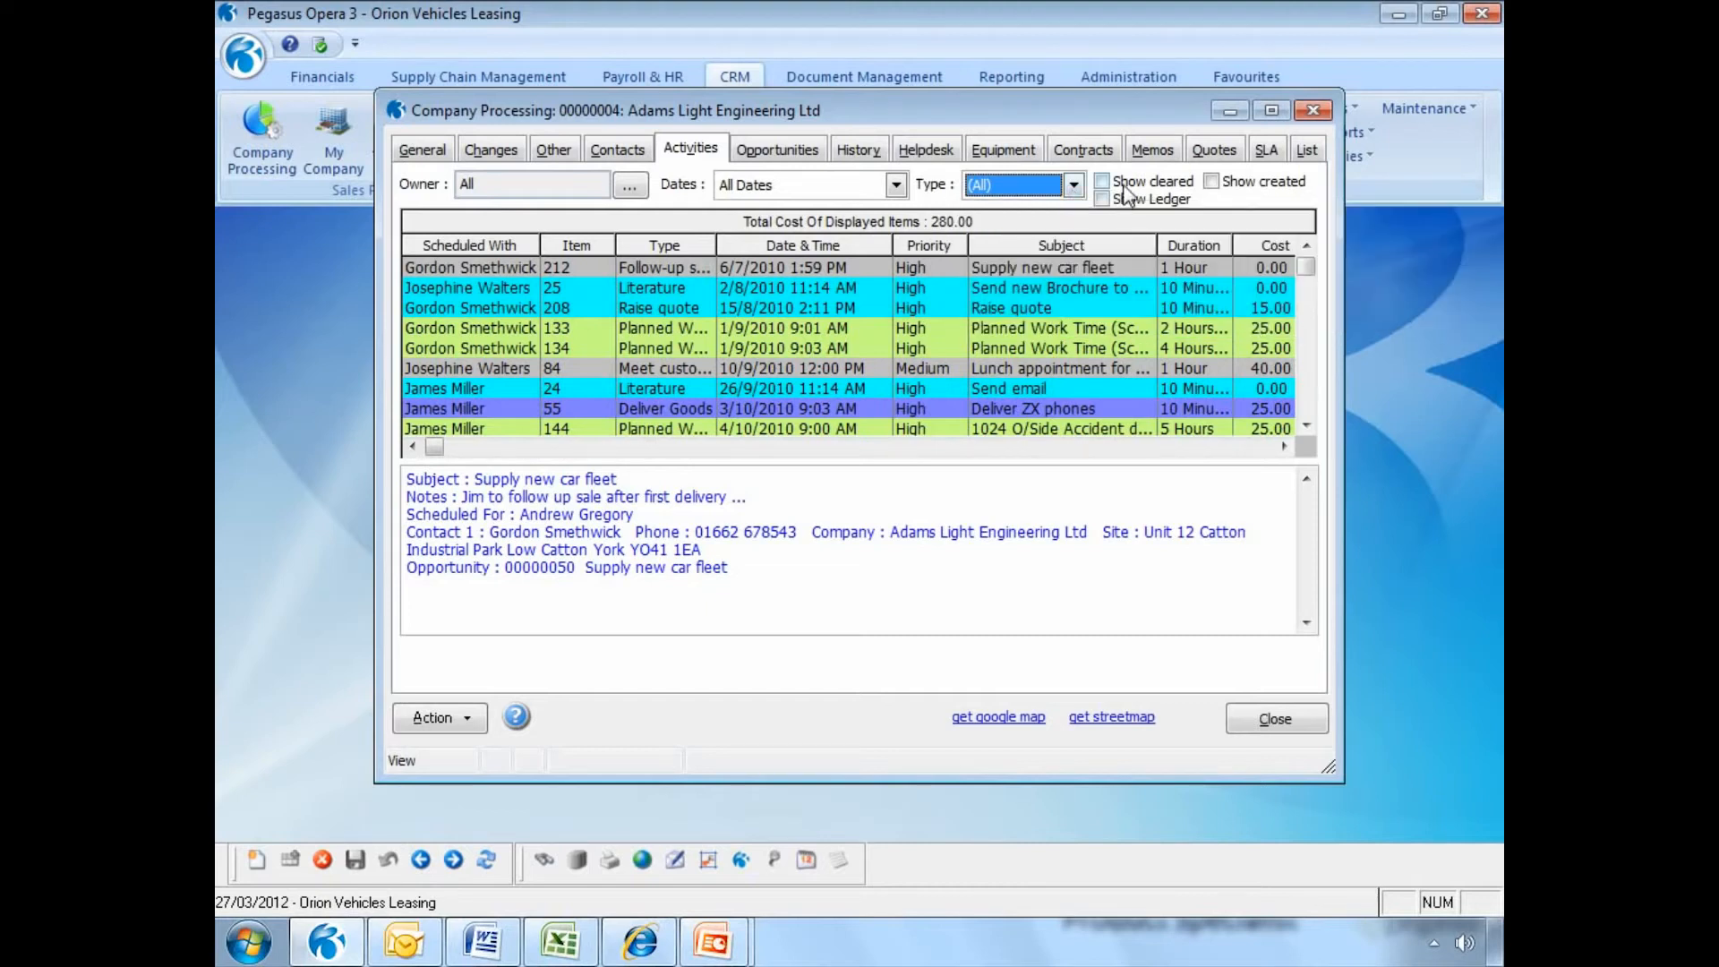
{"action": "left_click", "coordinate": [1101, 181]}
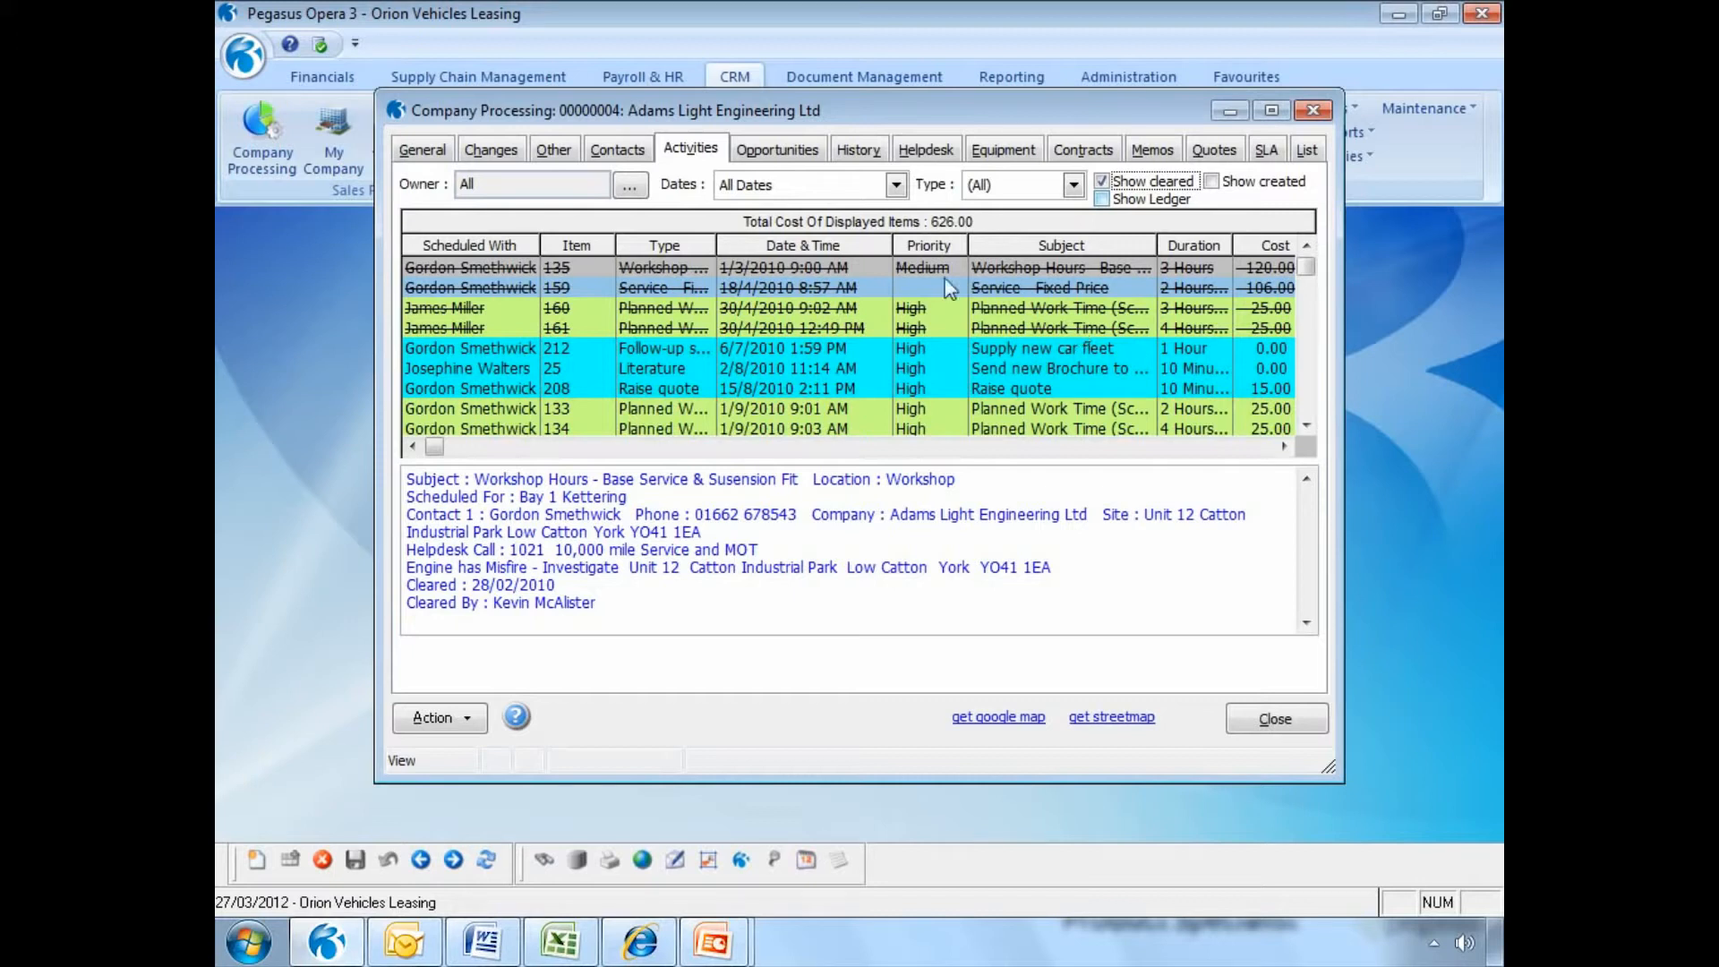
View the company's history and inspect a blank history entry with its attachment file browser, closing it without recording anything.
{"action": "left_click", "coordinate": [881, 151]}
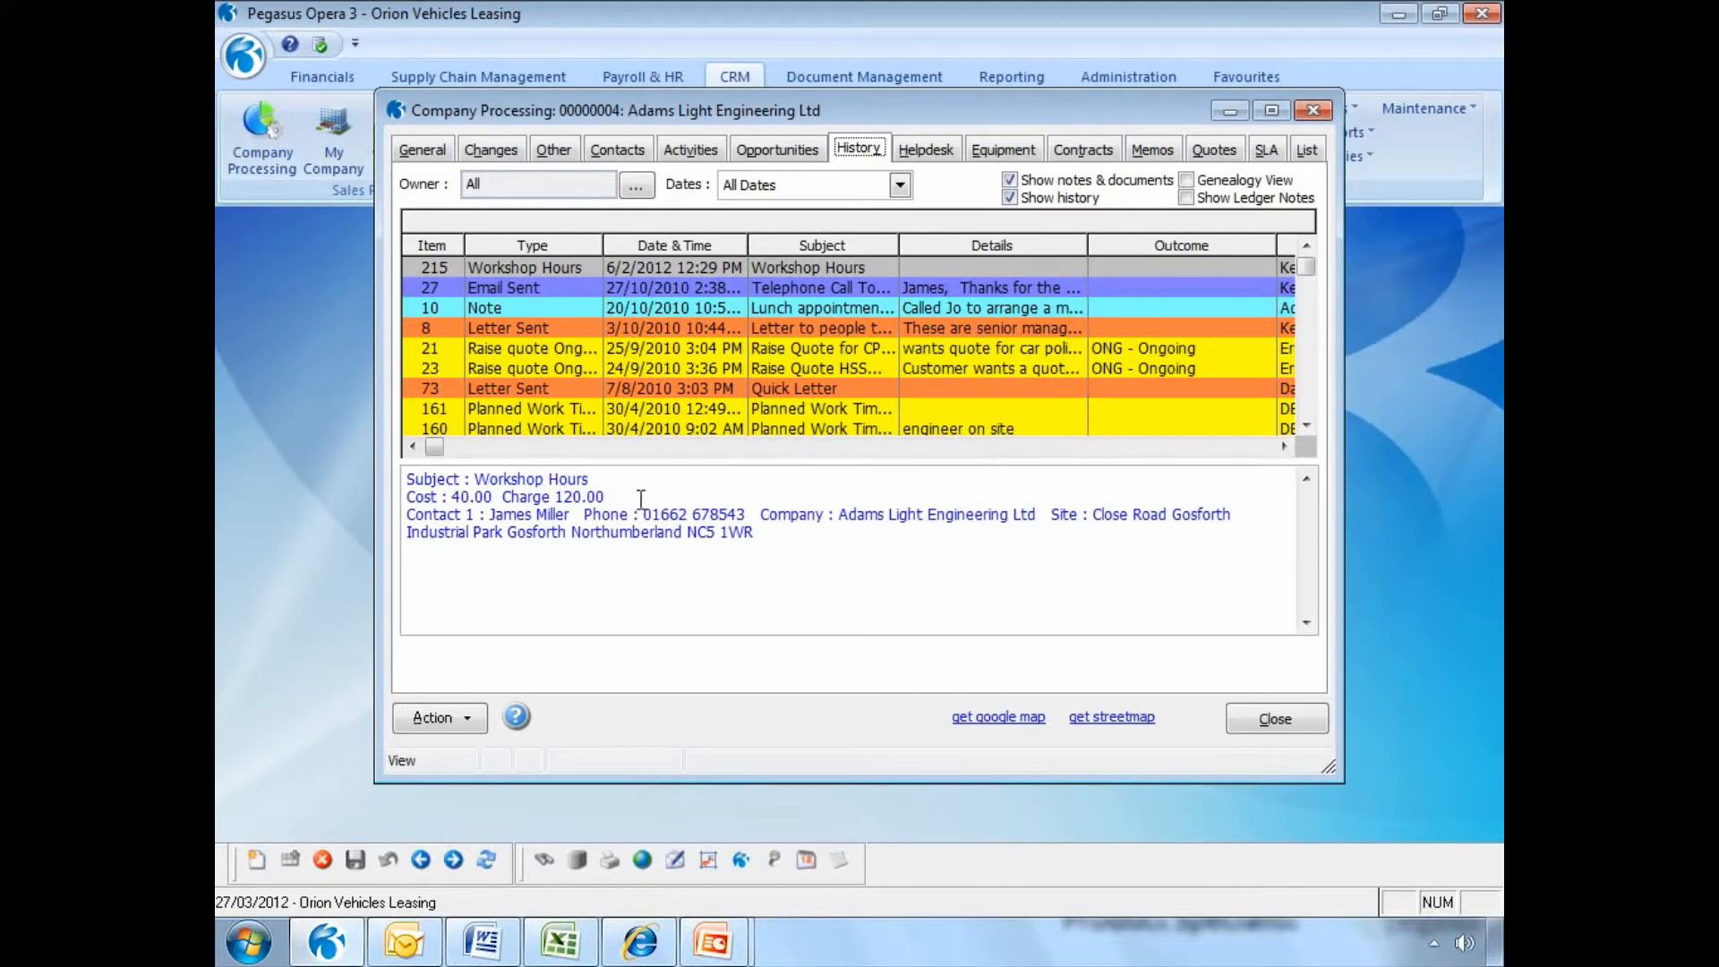
{"action": "left_click", "coordinate": [461, 718]}
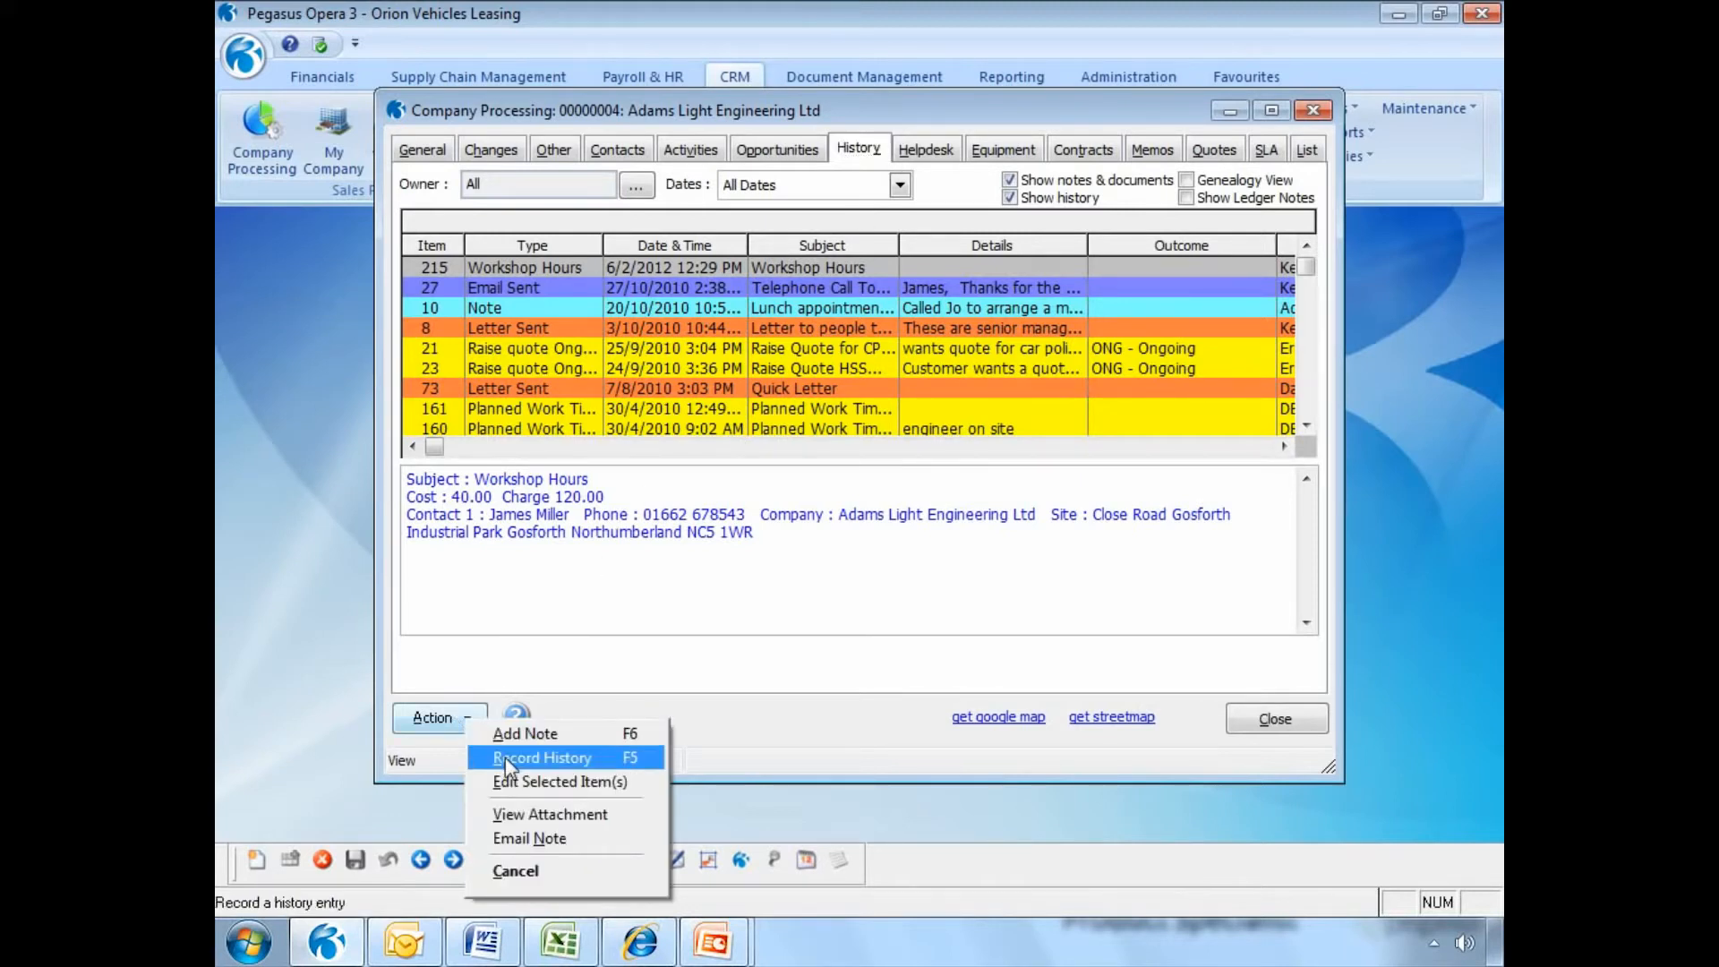
{"action": "left_click", "coordinate": [537, 758]}
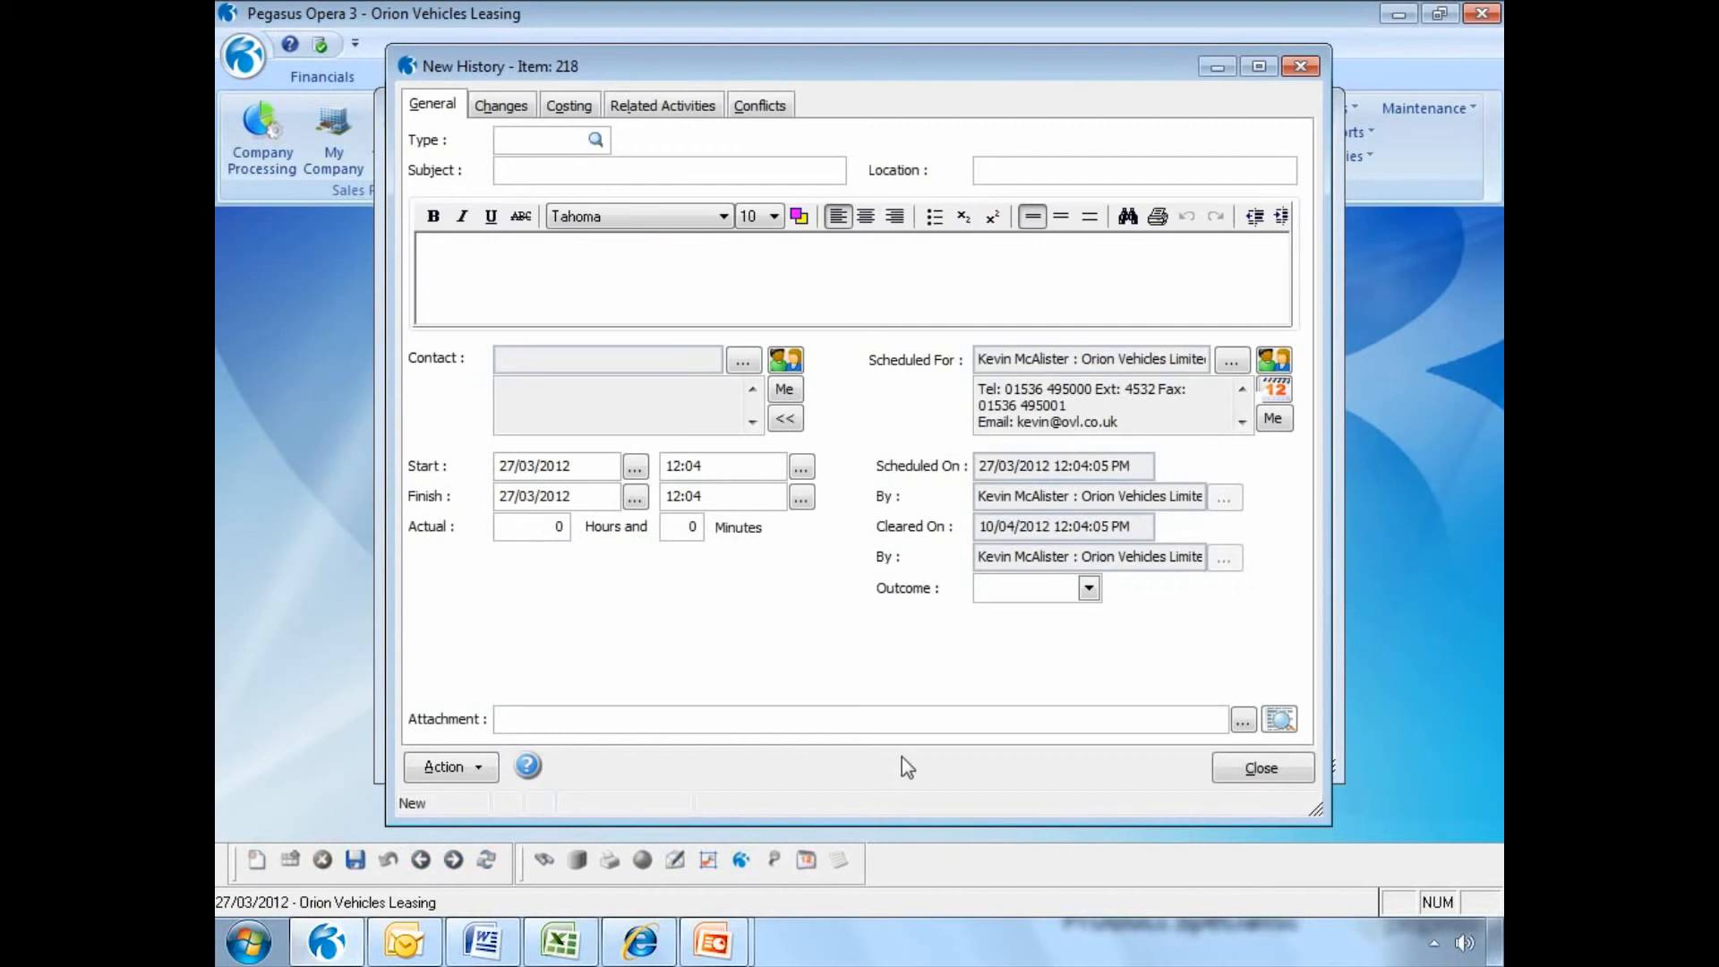
{"action": "left_click", "coordinate": [1242, 719]}
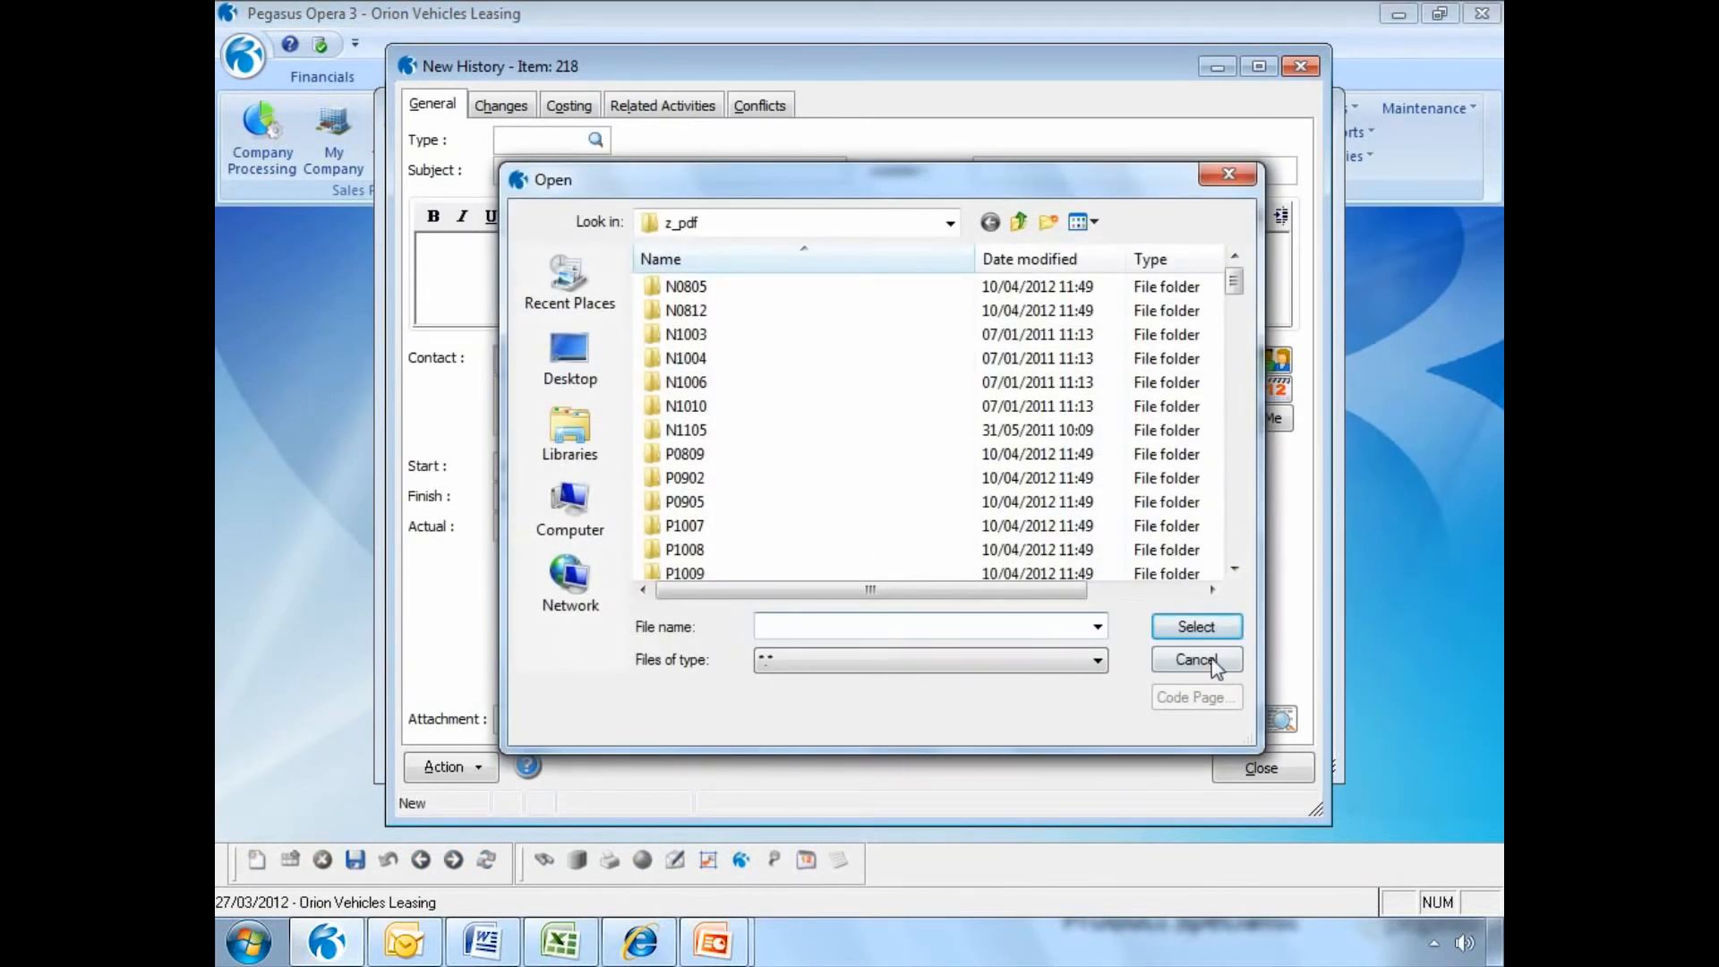
{"action": "left_click", "coordinate": [1212, 660]}
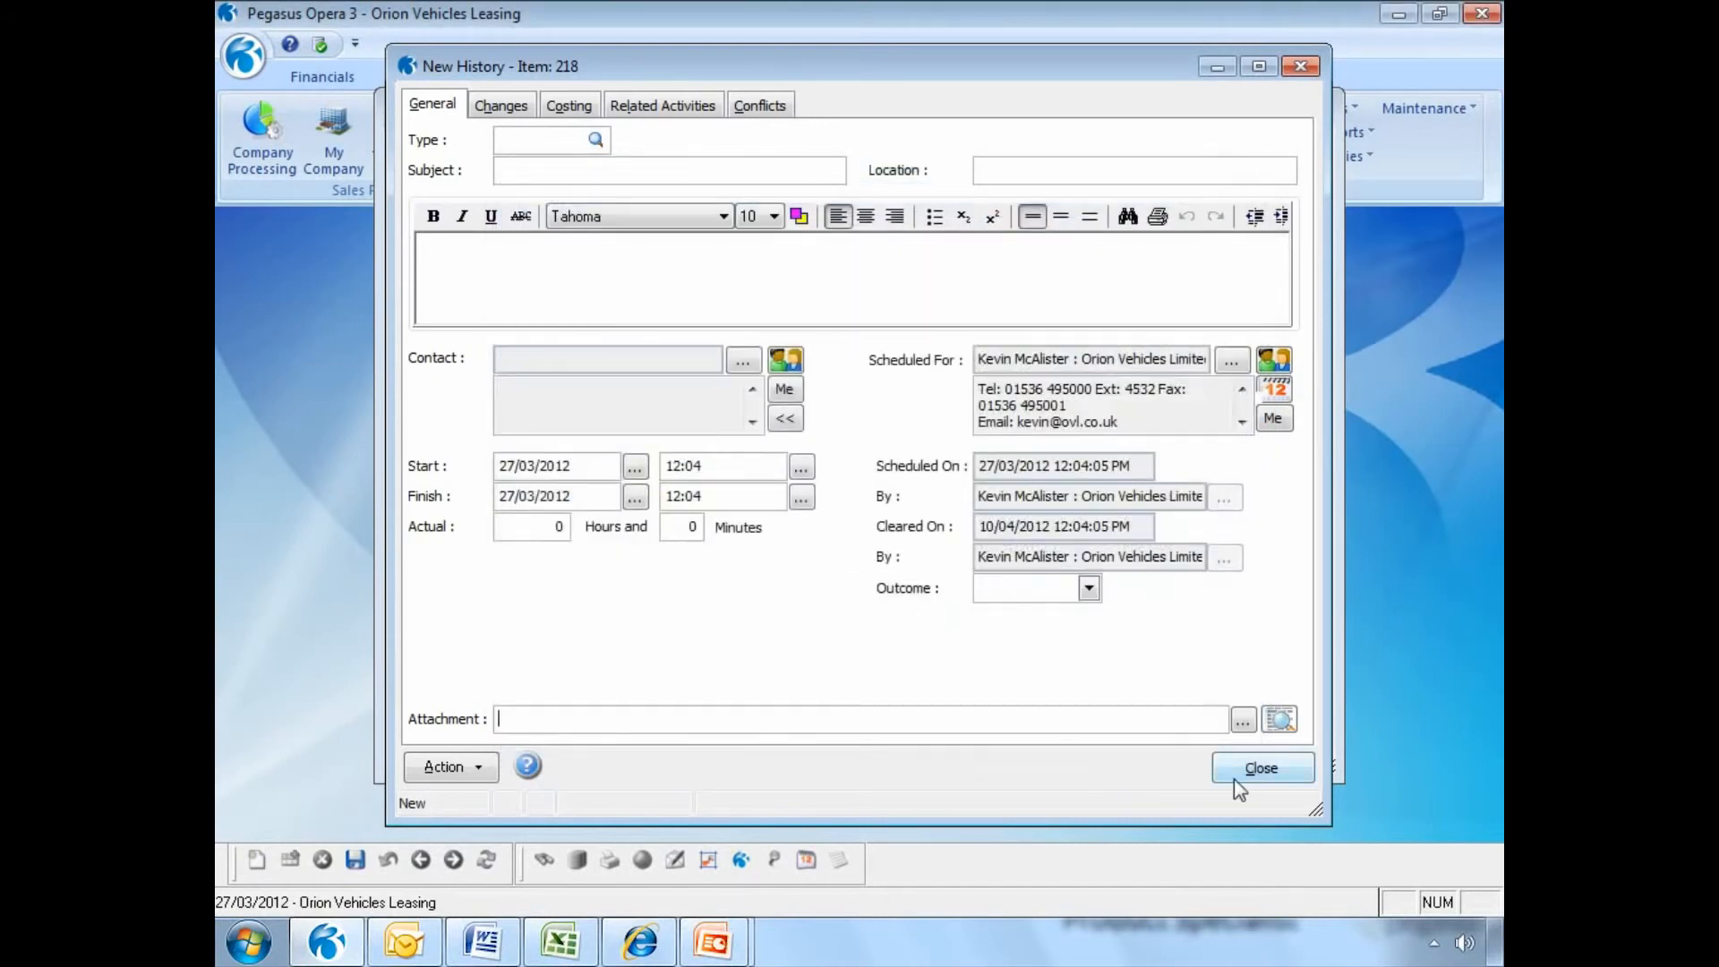
{"action": "left_click", "coordinate": [1237, 776]}
{"action": "left_click", "coordinate": [892, 557]}
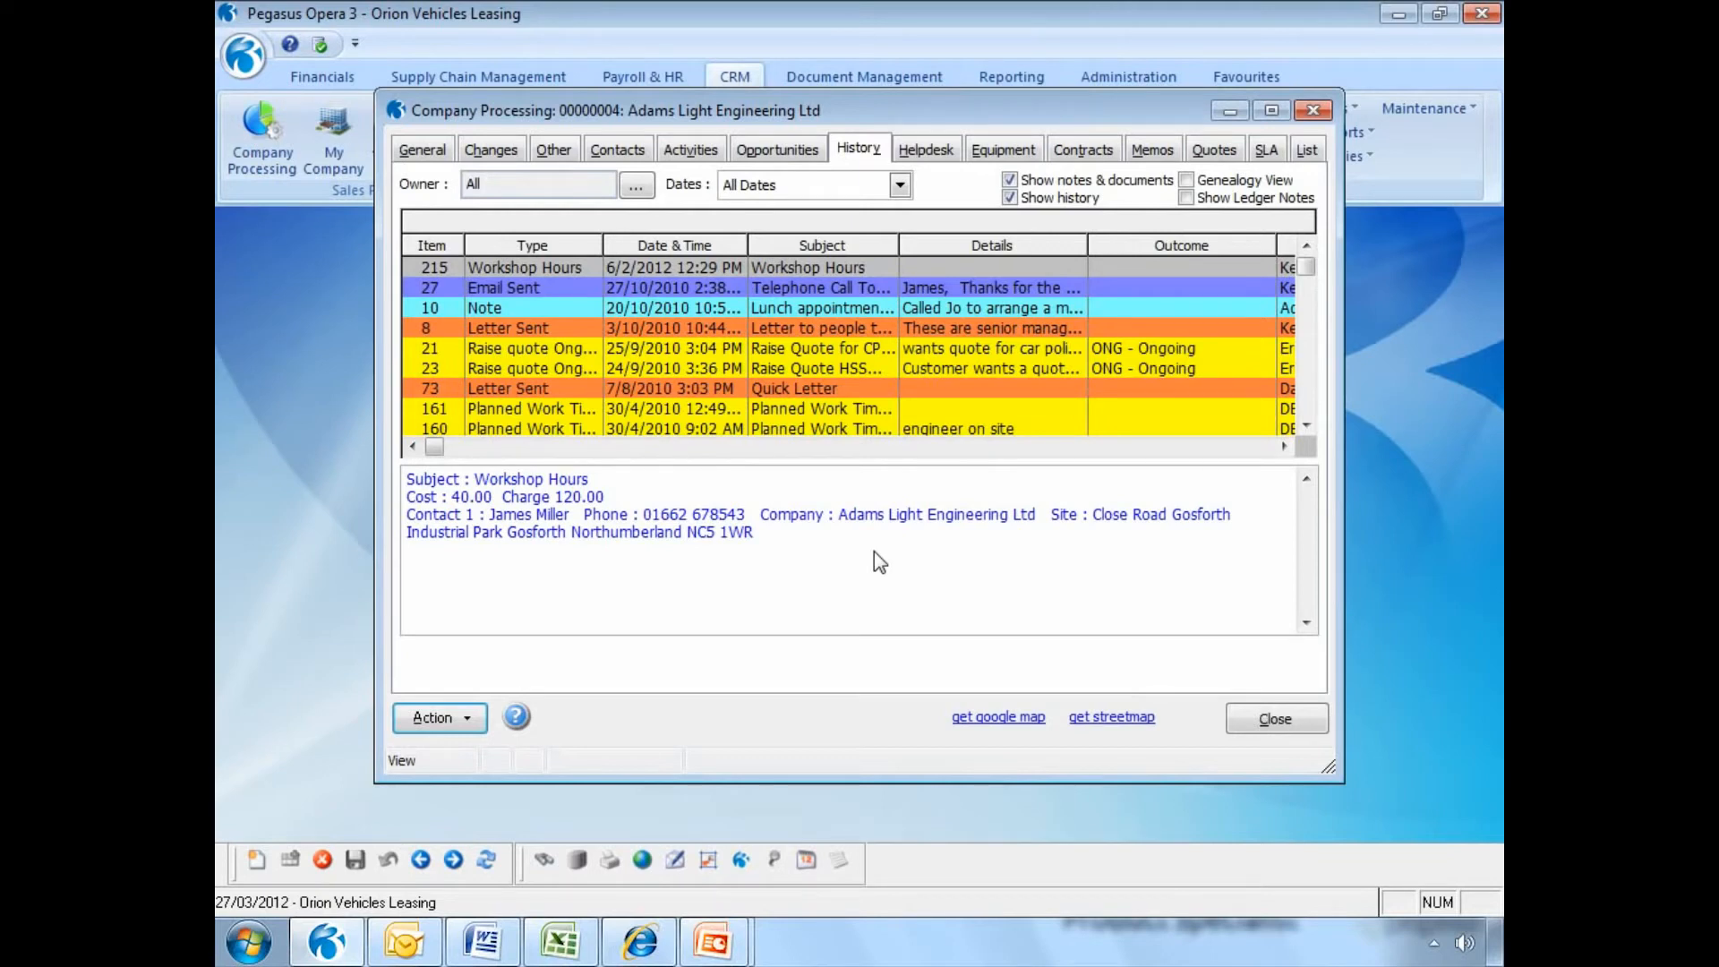
View the company's opportunities, inspect the Electric car polisher opportunity and close it.
{"action": "left_click", "coordinate": [775, 148]}
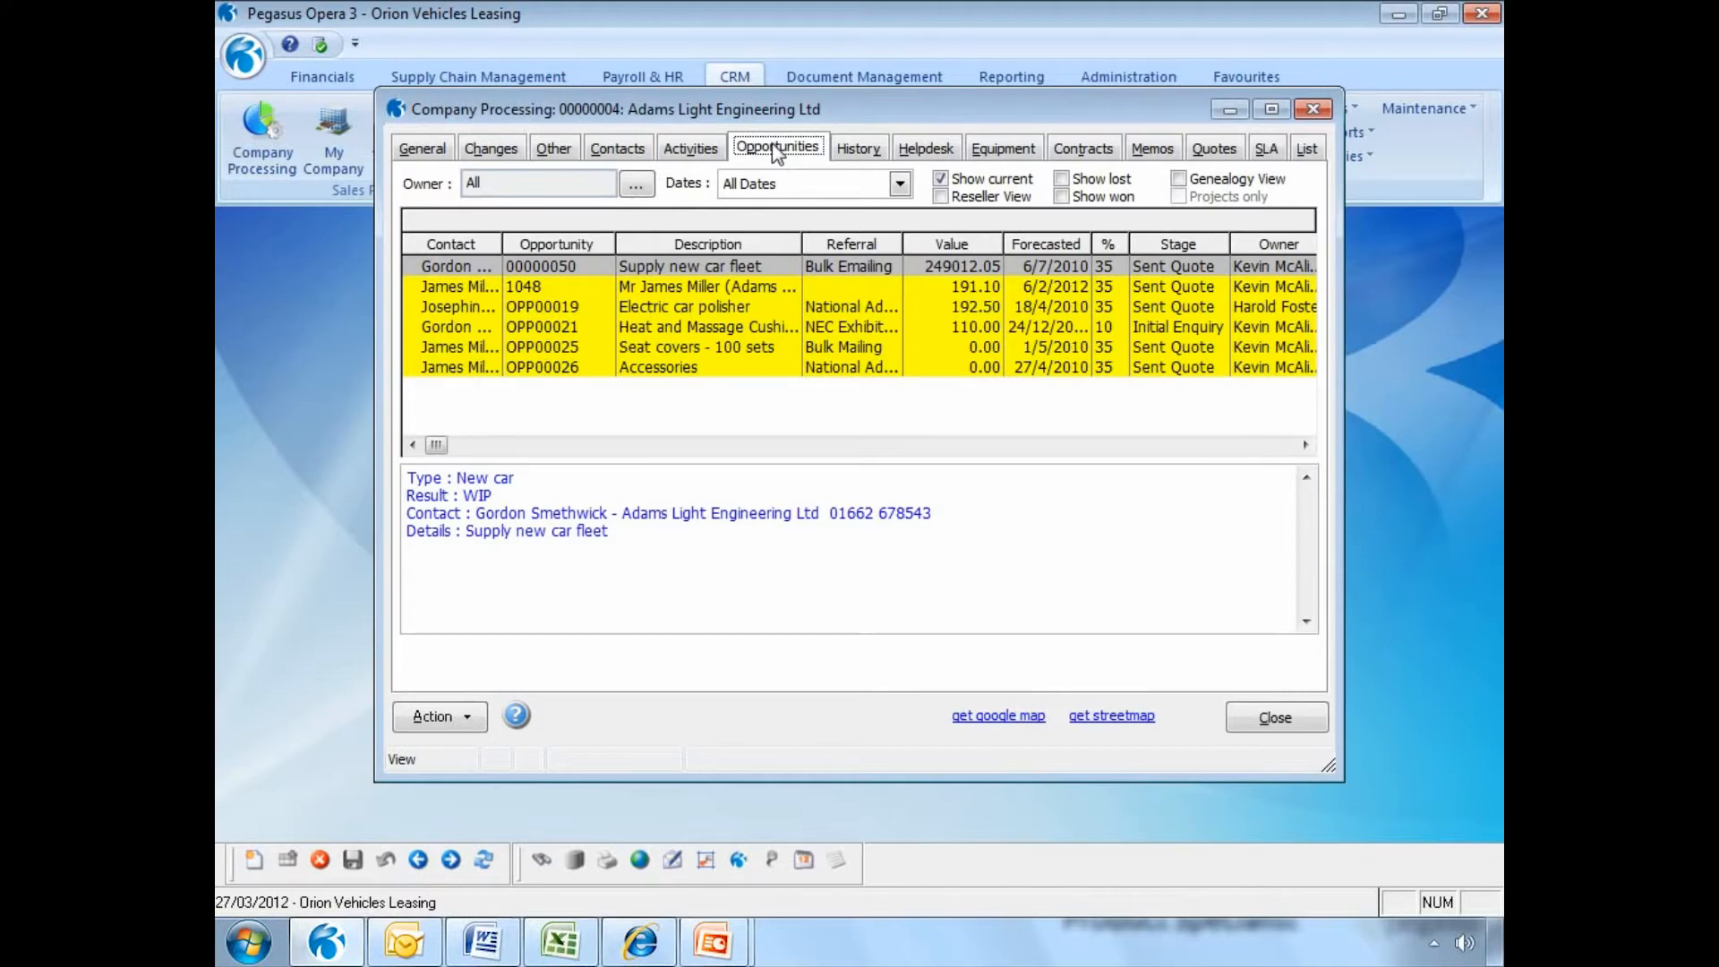
{"action": "left_click", "coordinate": [756, 307]}
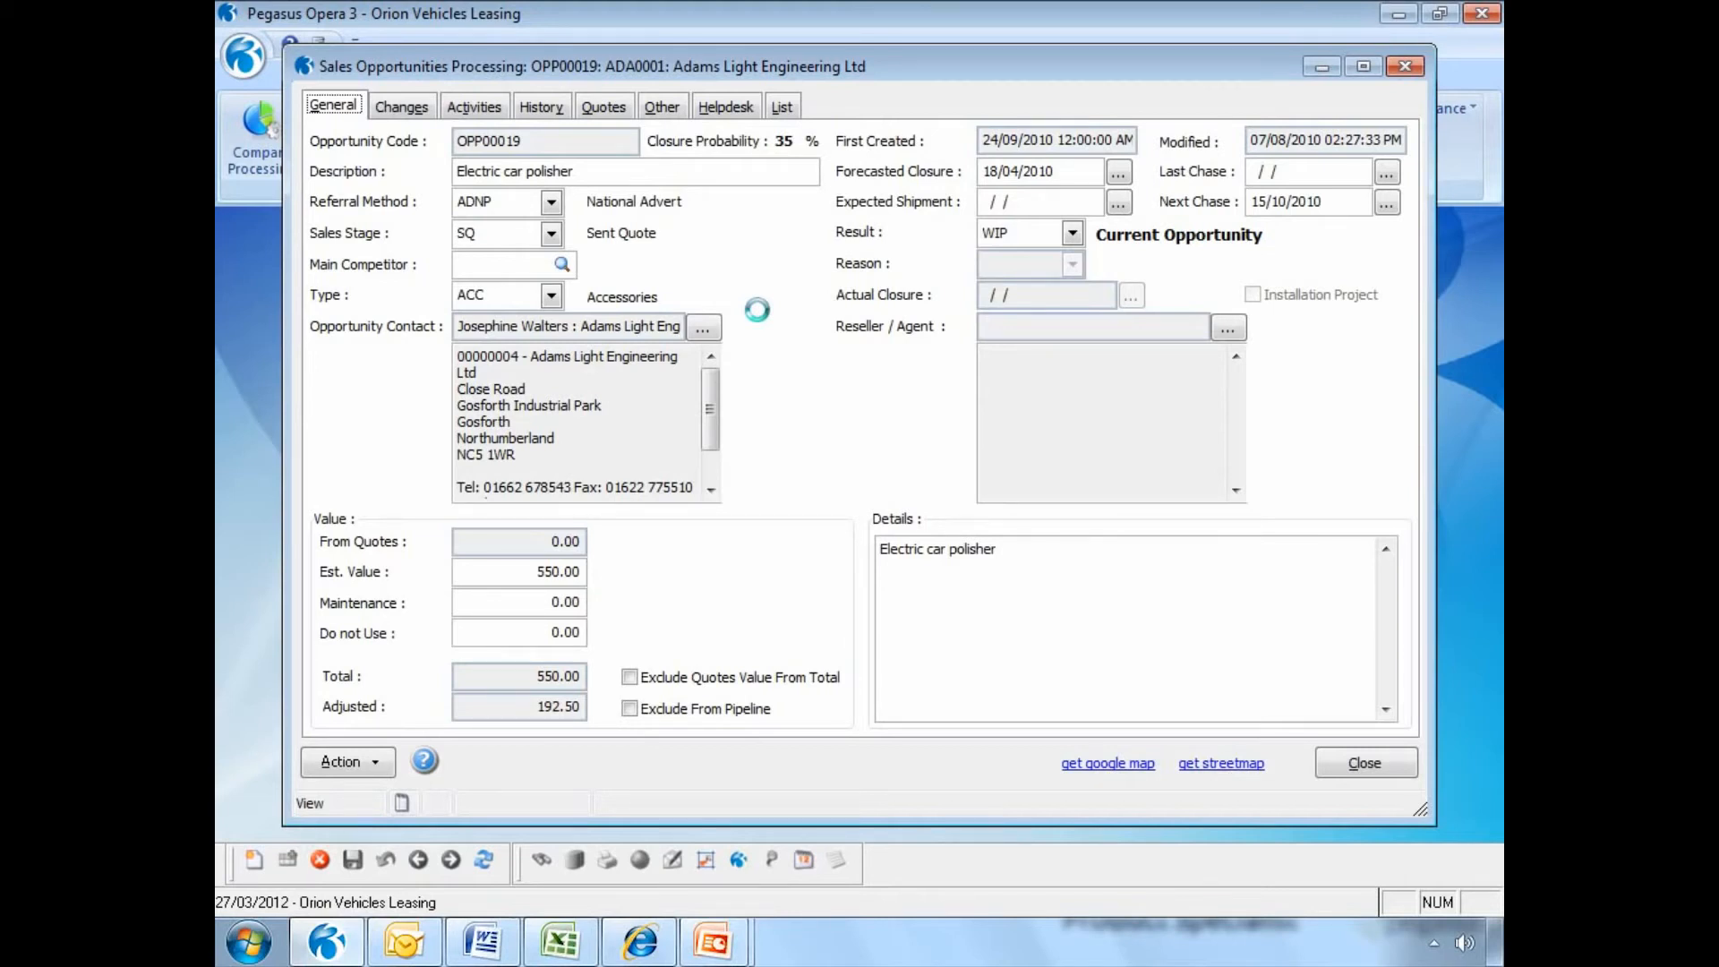
{"action": "left_click", "coordinate": [1334, 764]}
Review the helpdesk calls, equipment, contracts and SLA profiles held for Adams Light Engineering Ltd.
{"action": "left_click", "coordinate": [926, 149]}
{"action": "left_click", "coordinate": [1003, 149]}
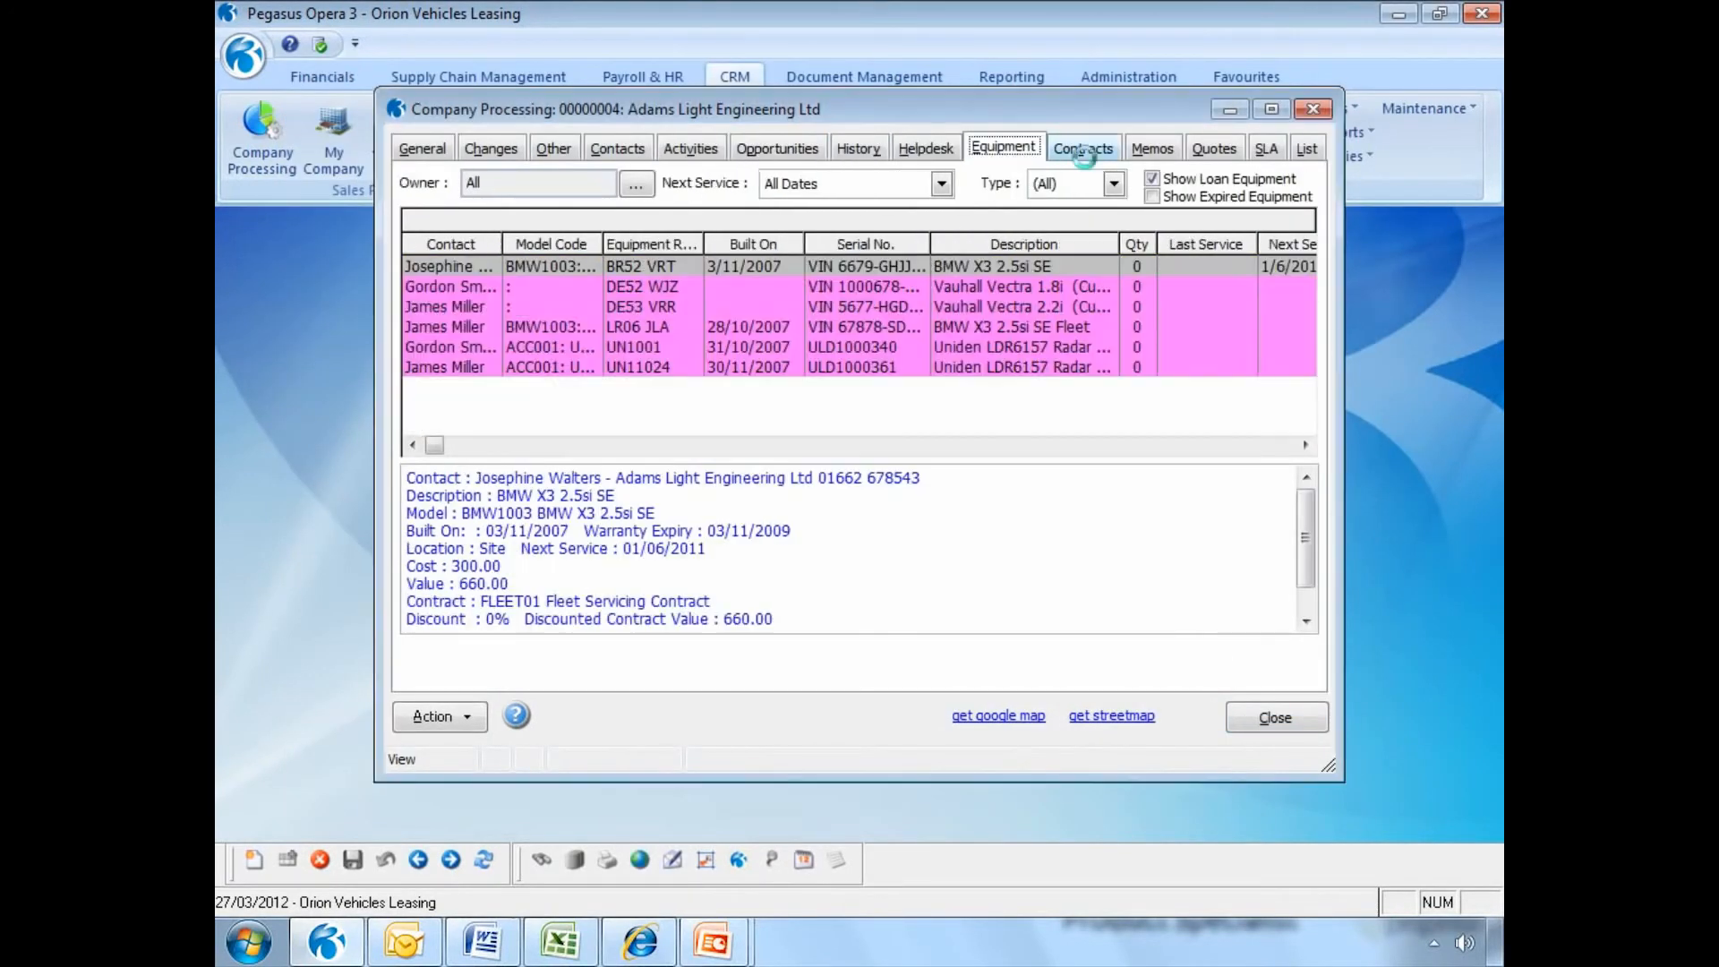
{"action": "left_click", "coordinate": [1085, 151]}
{"action": "left_click", "coordinate": [1267, 150]}
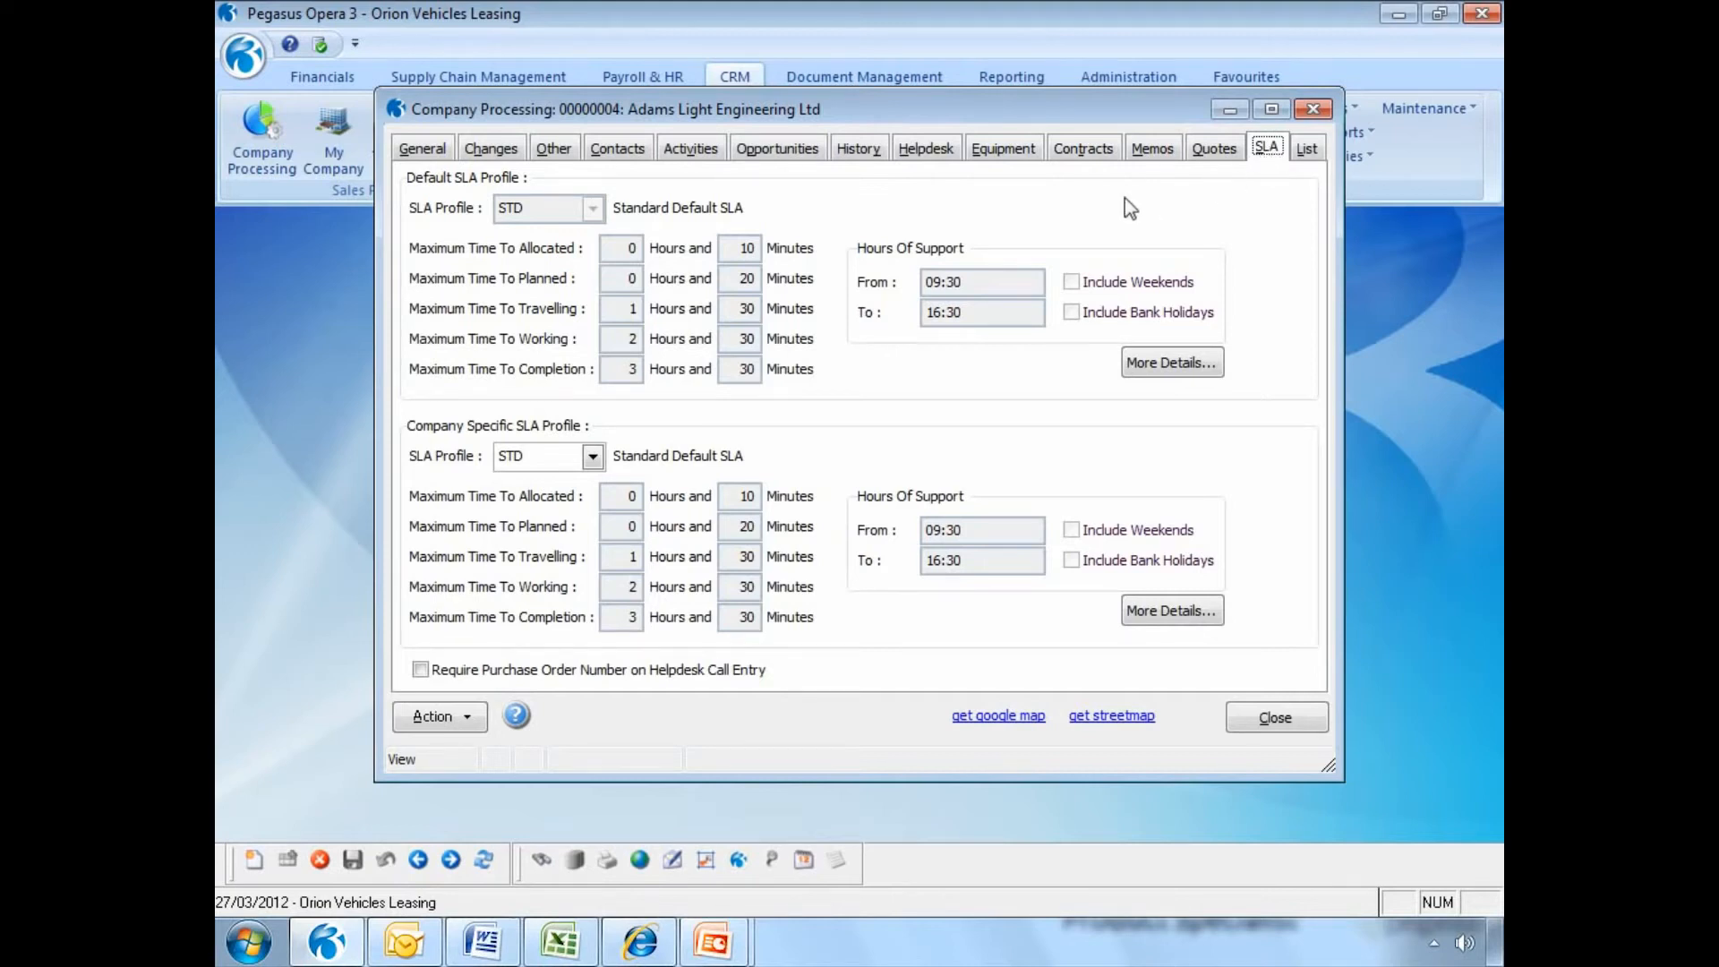
{"action": "left_click", "coordinate": [927, 149]}
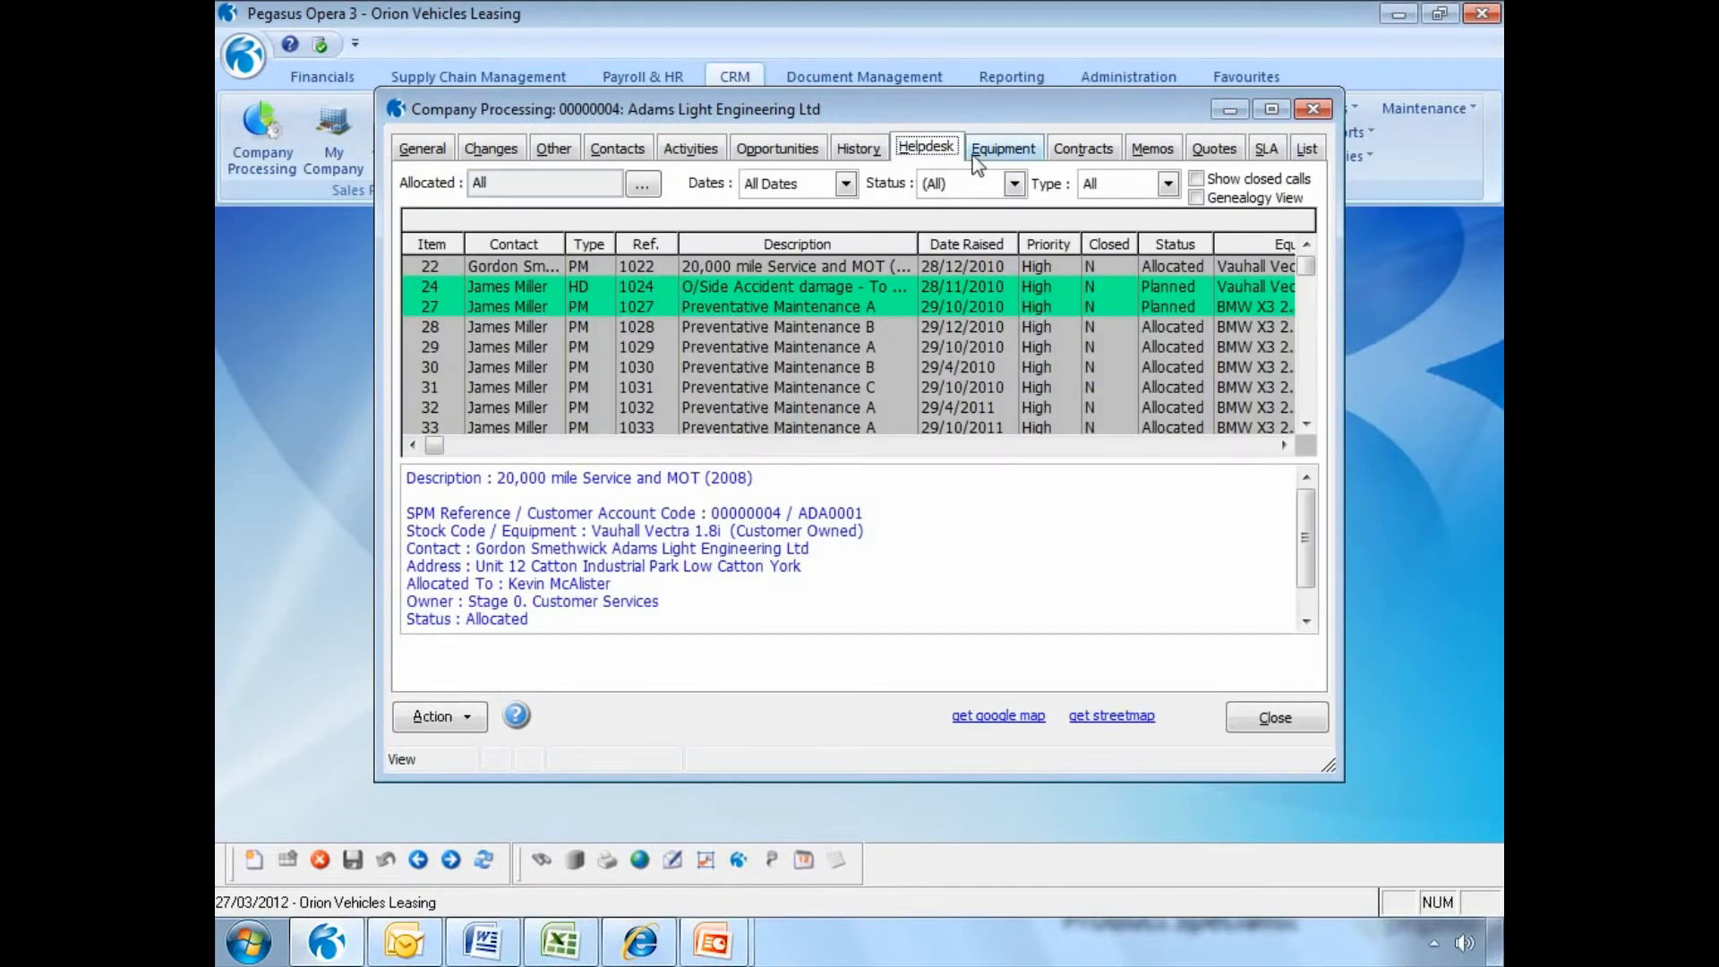
{"action": "left_click", "coordinate": [1003, 154]}
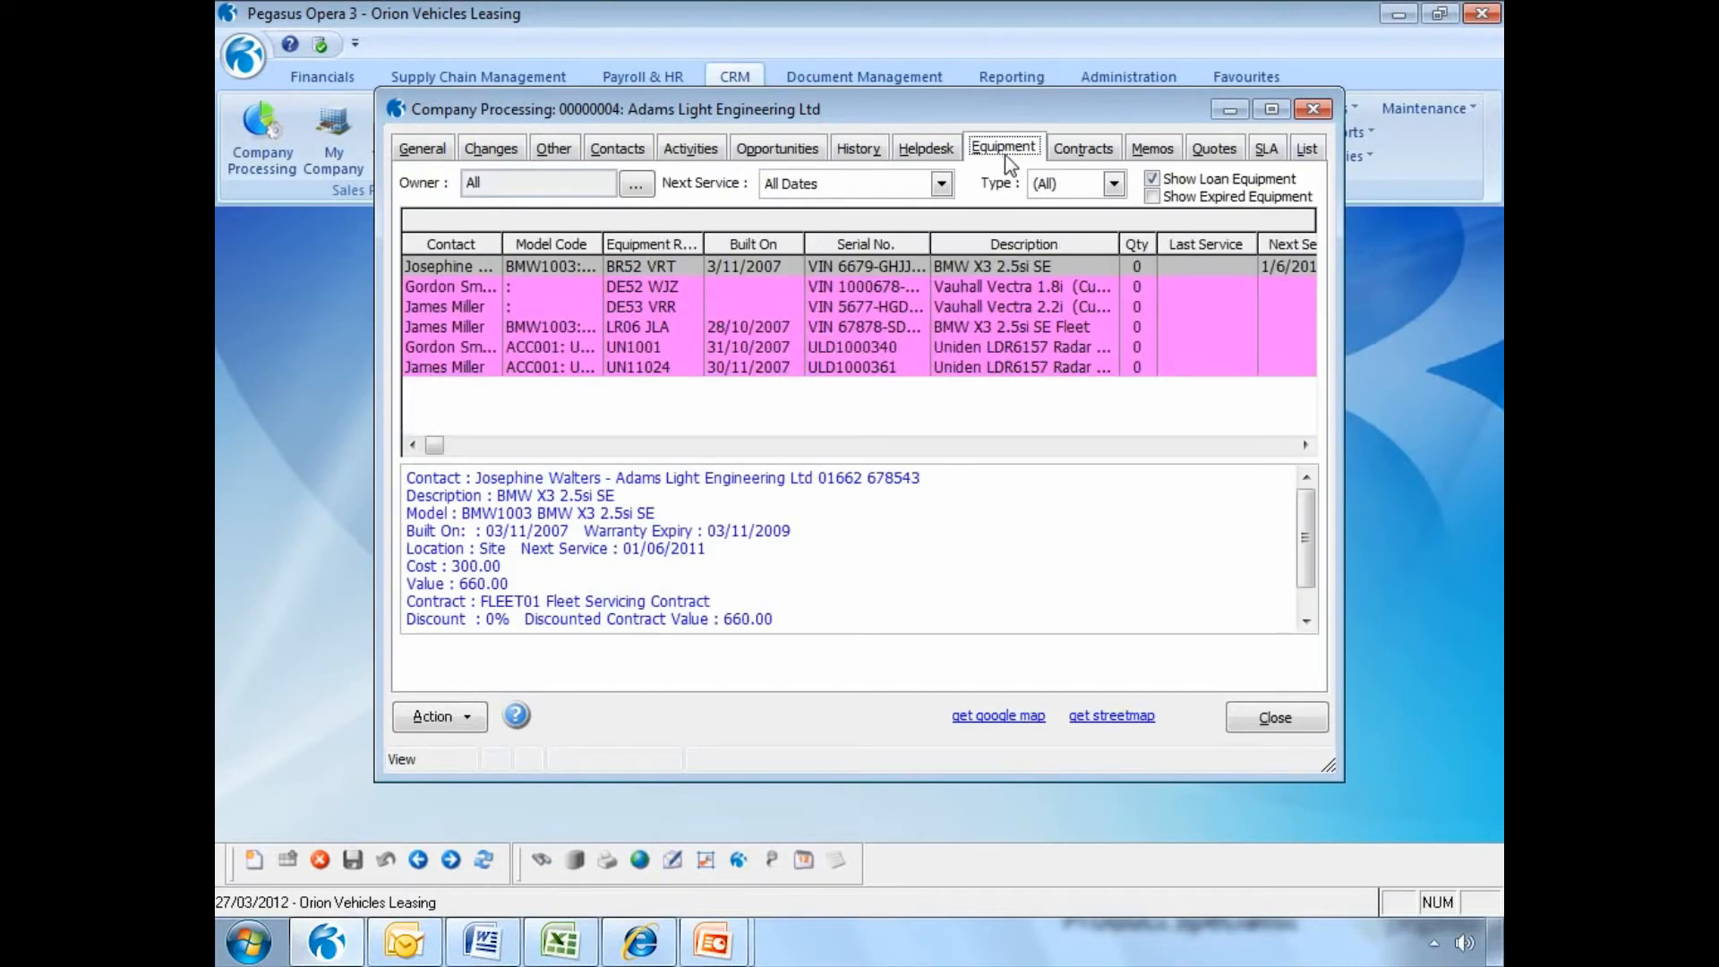
{"action": "left_click", "coordinate": [1096, 154]}
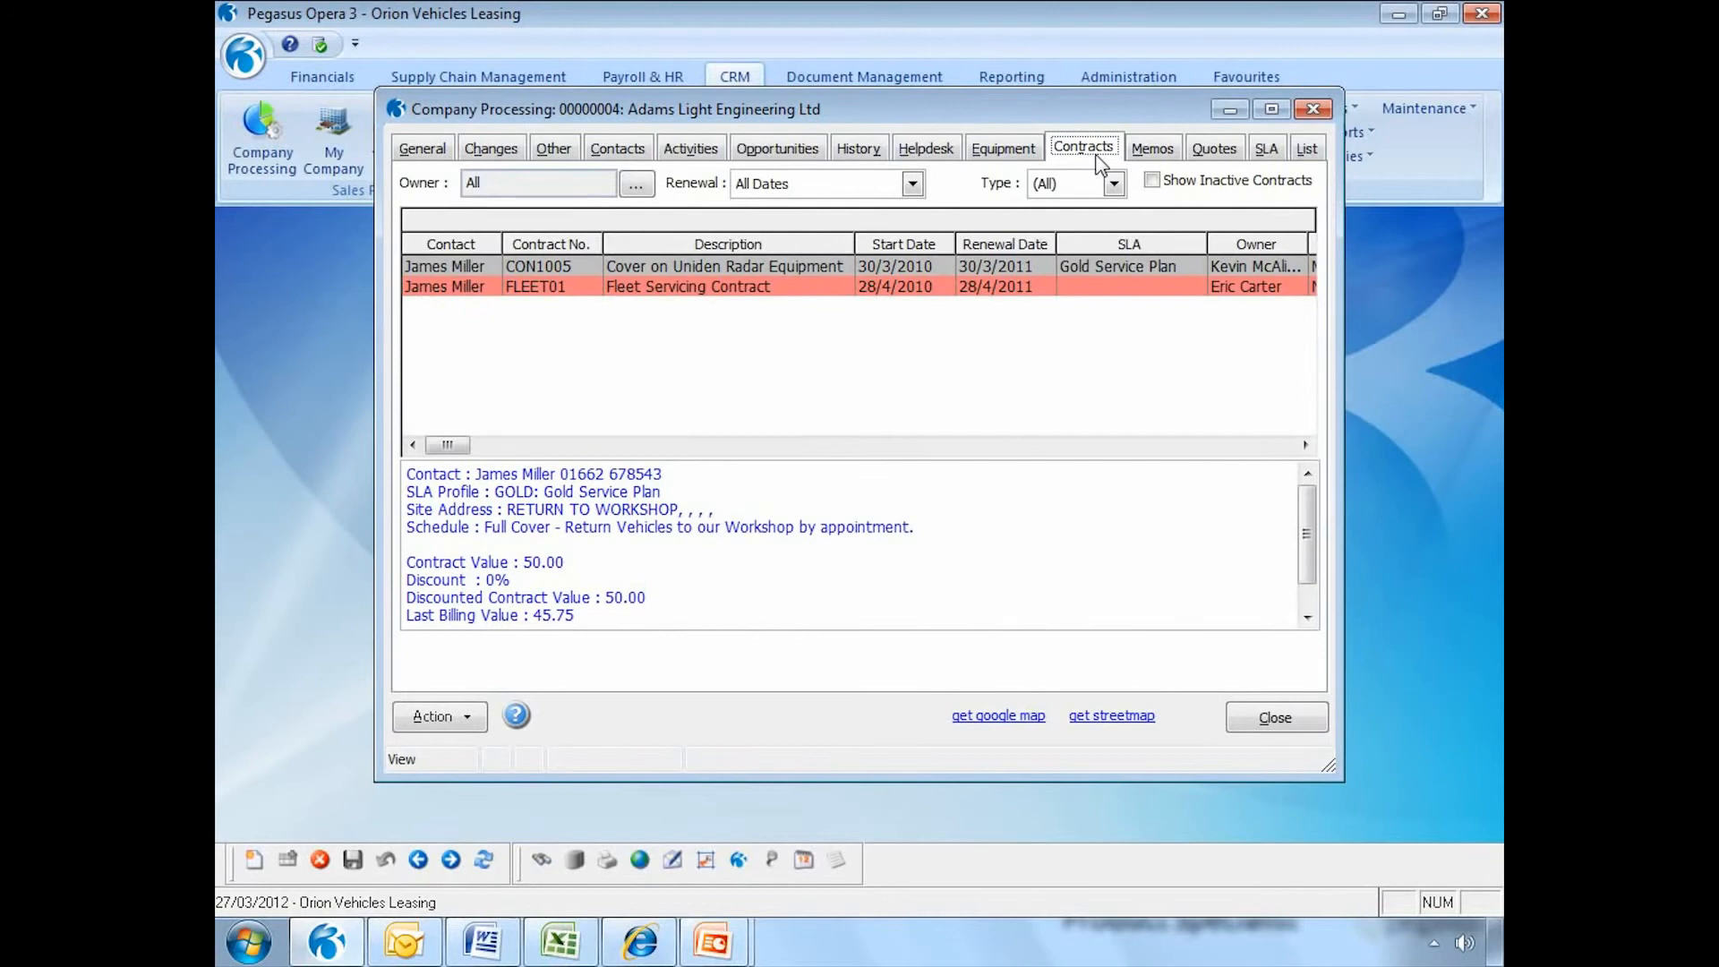
{"action": "left_click", "coordinate": [1265, 152]}
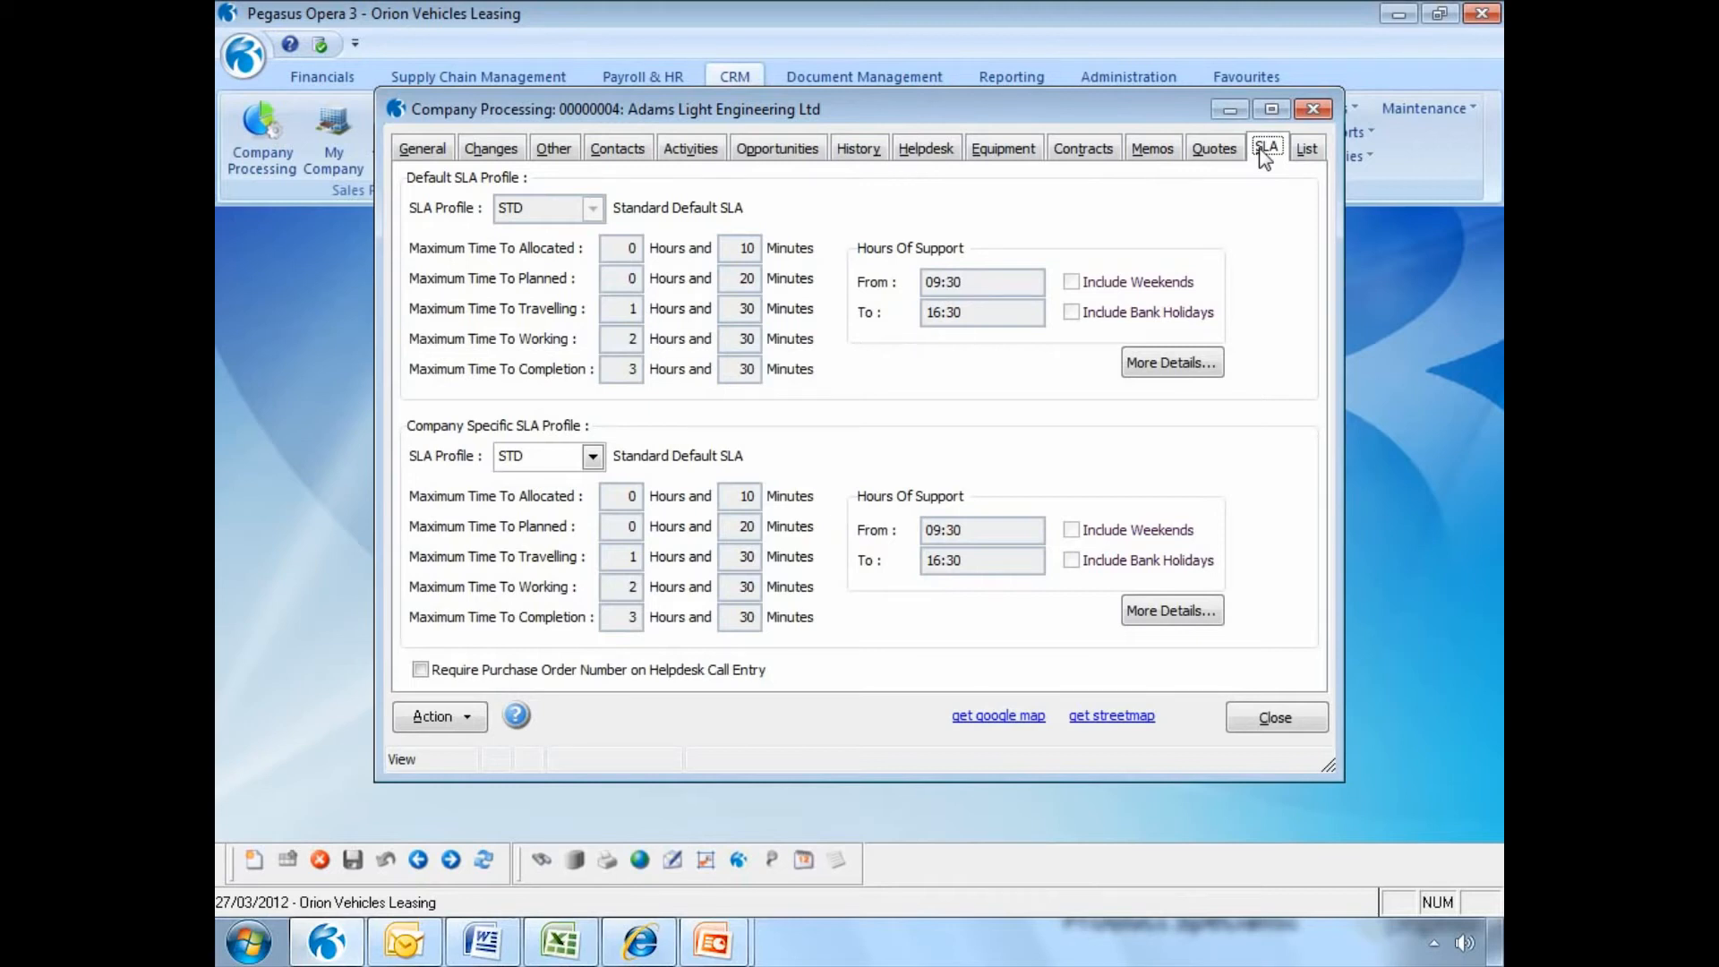
View the company's quotes with inactive and progressed quotes included, and close the company record.
{"action": "left_click", "coordinate": [1216, 151]}
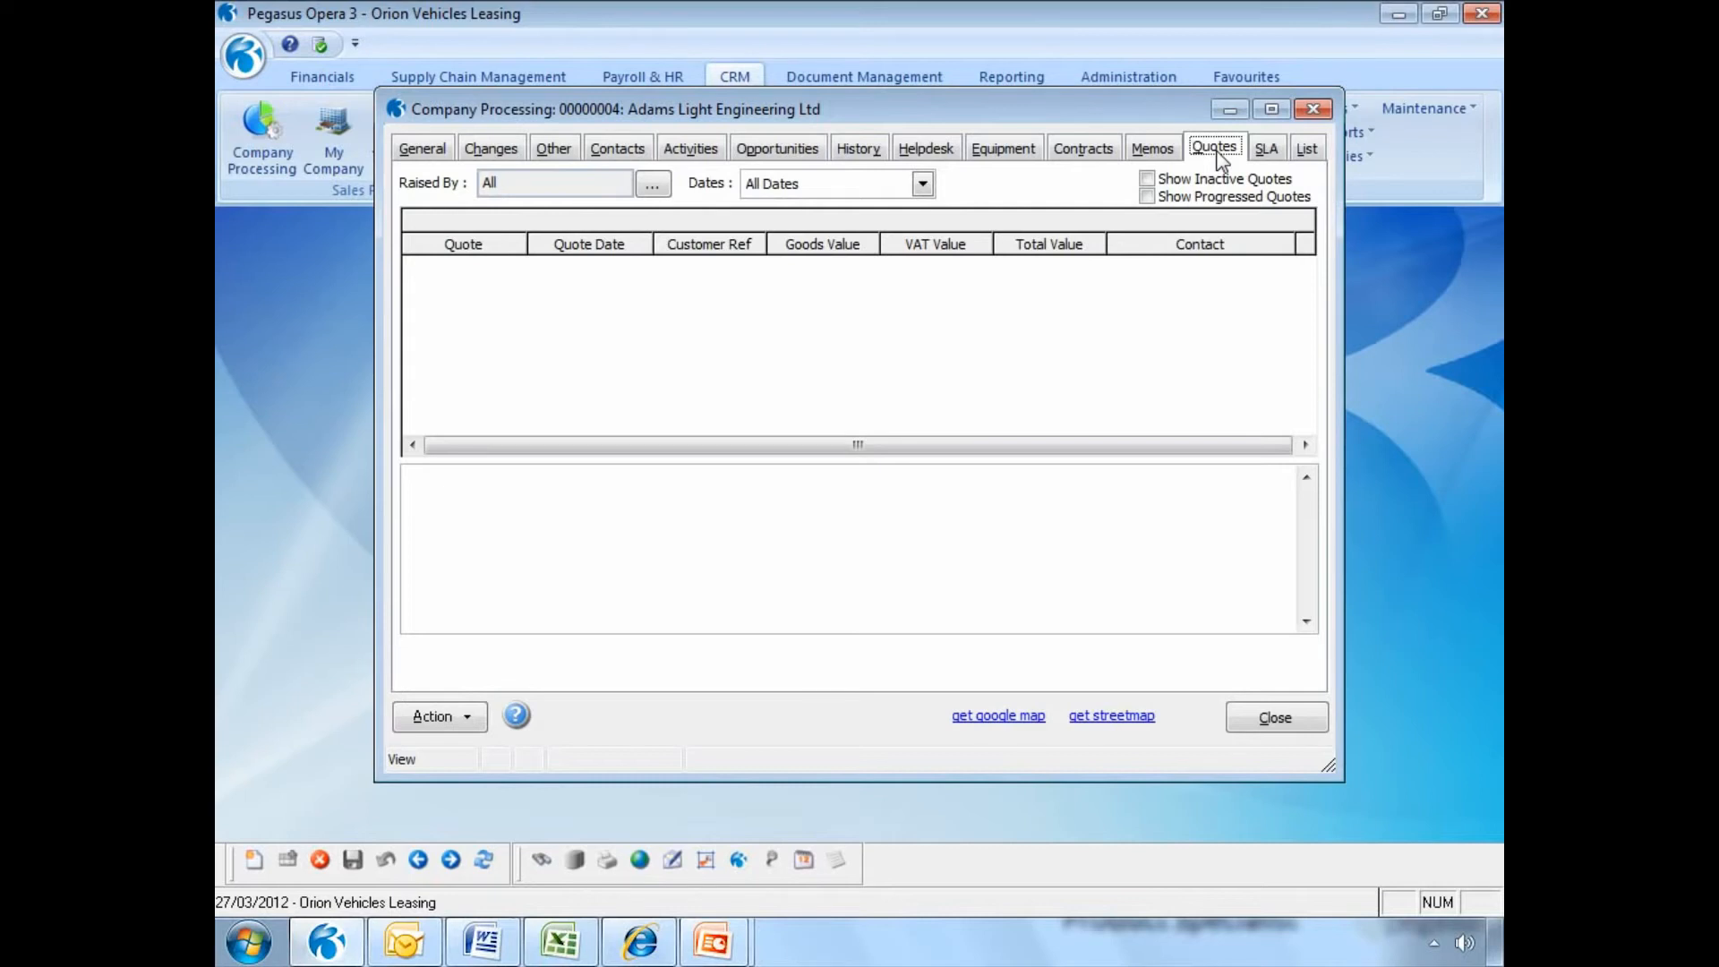
{"action": "left_click", "coordinate": [1147, 179]}
{"action": "left_click", "coordinate": [1145, 197]}
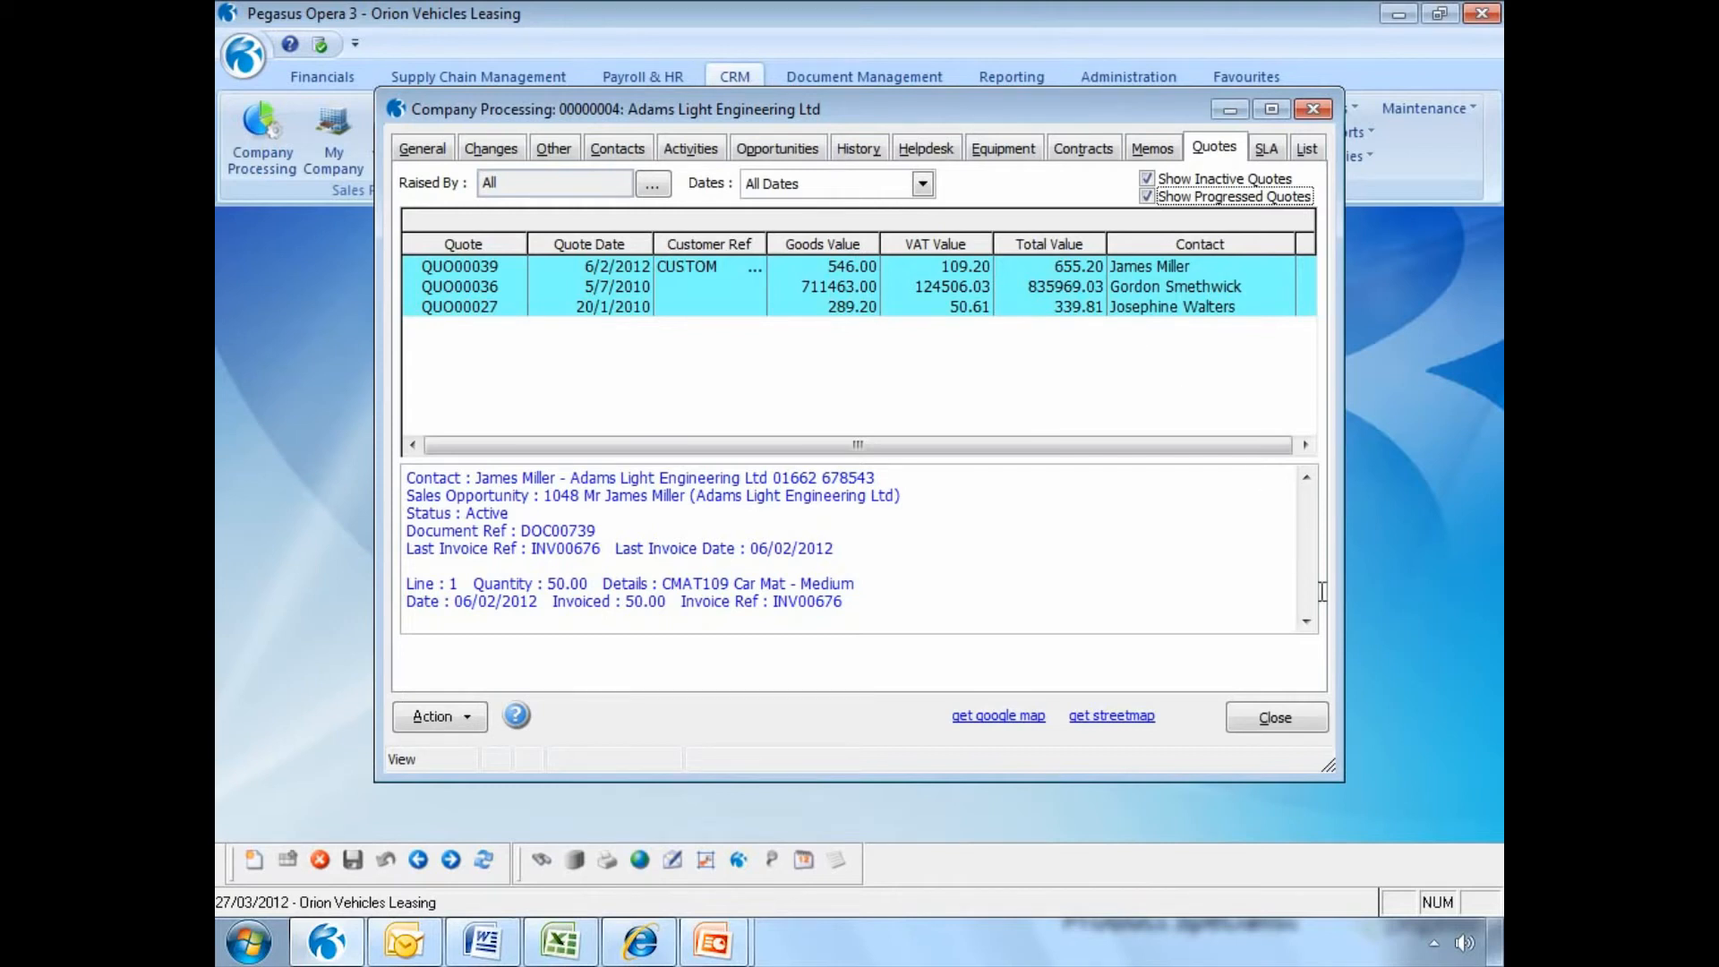
{"action": "left_click", "coordinate": [1290, 716]}
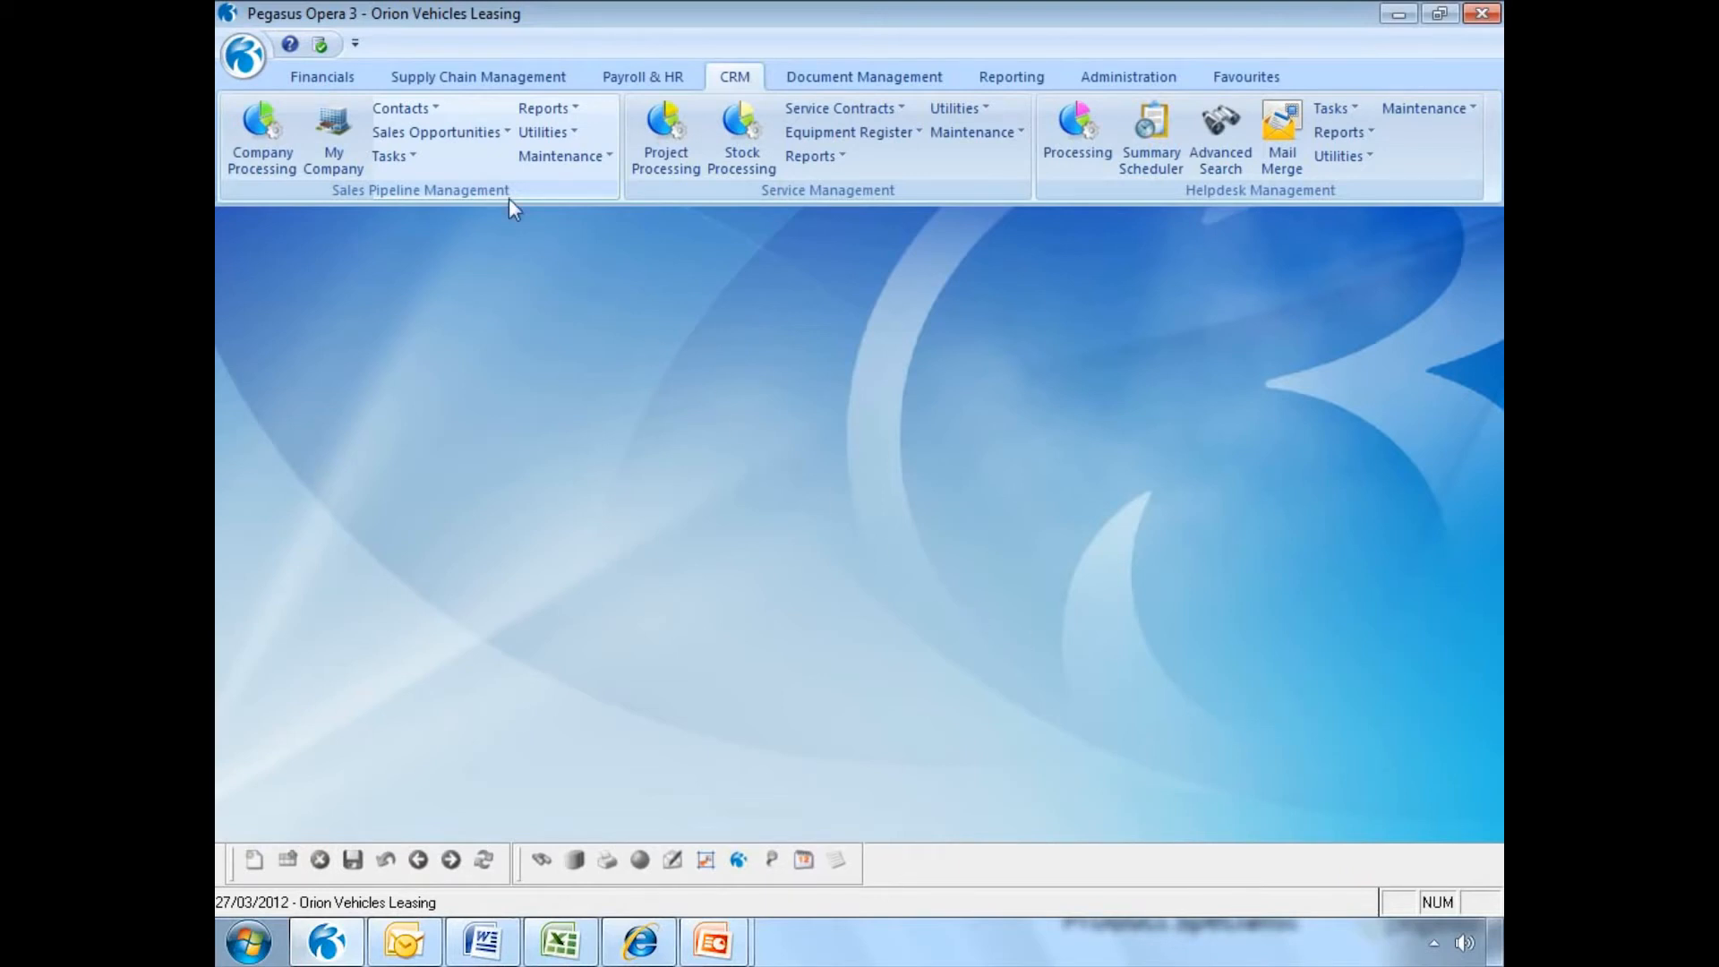
Open the sales opportunity referral methods and review the list of codes and the Local Advert details.
{"action": "left_click", "coordinate": [482, 136]}
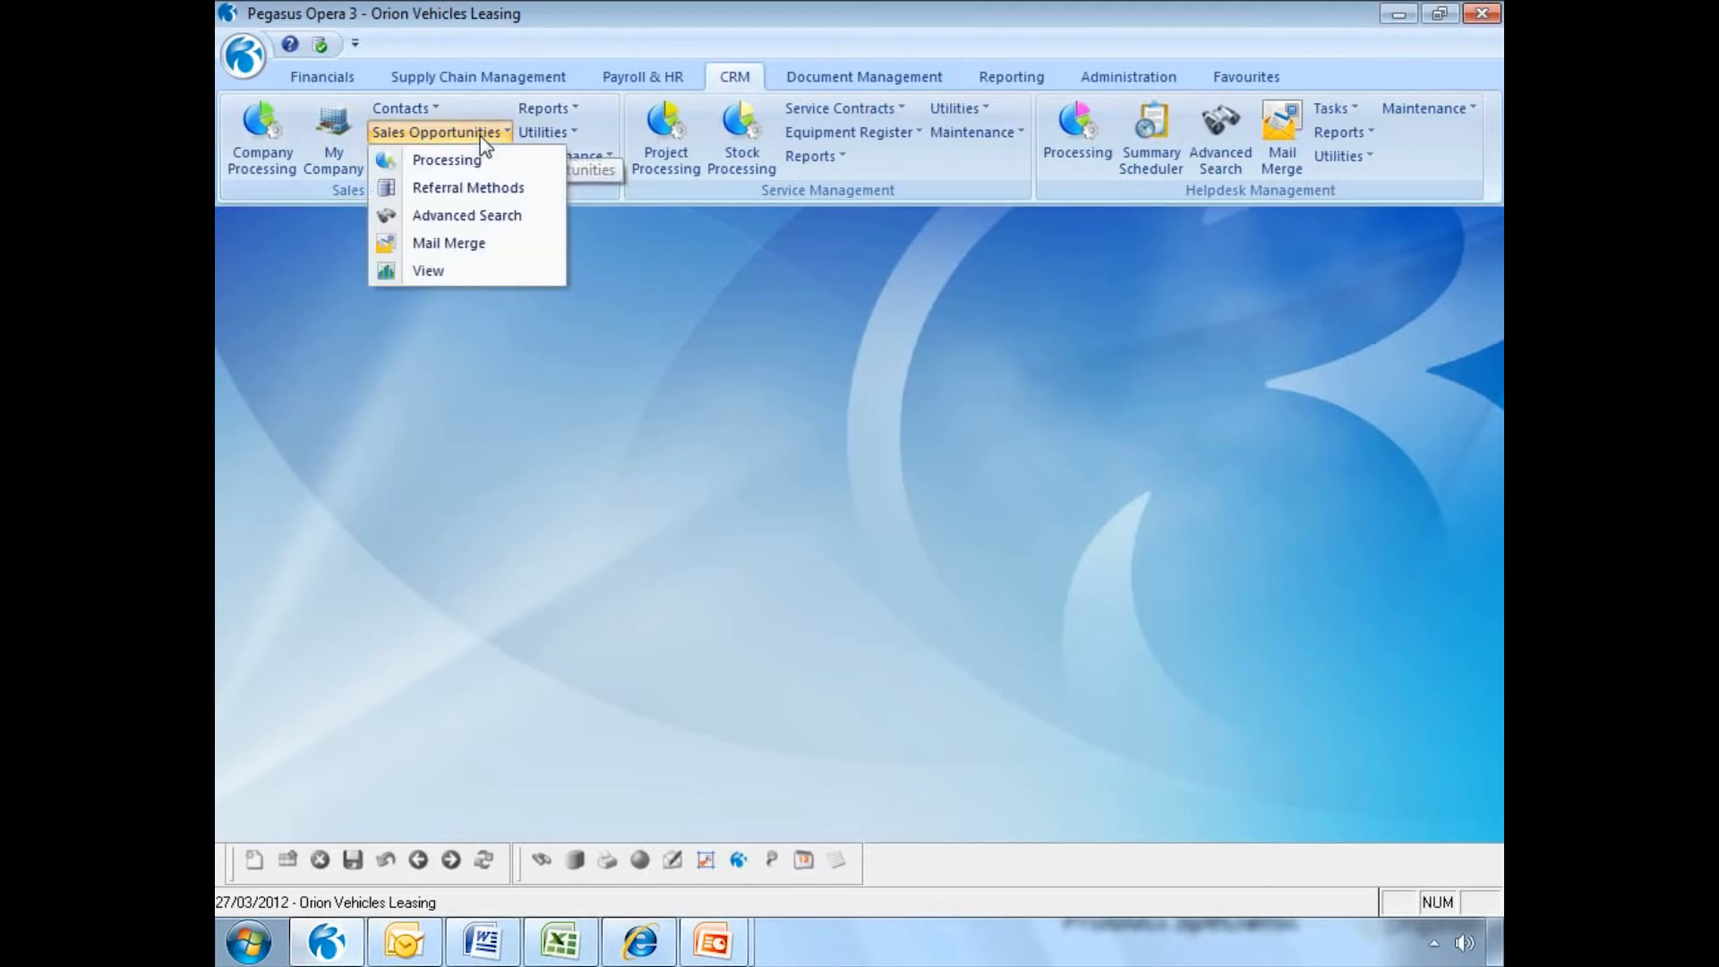
{"action": "left_click", "coordinate": [490, 190]}
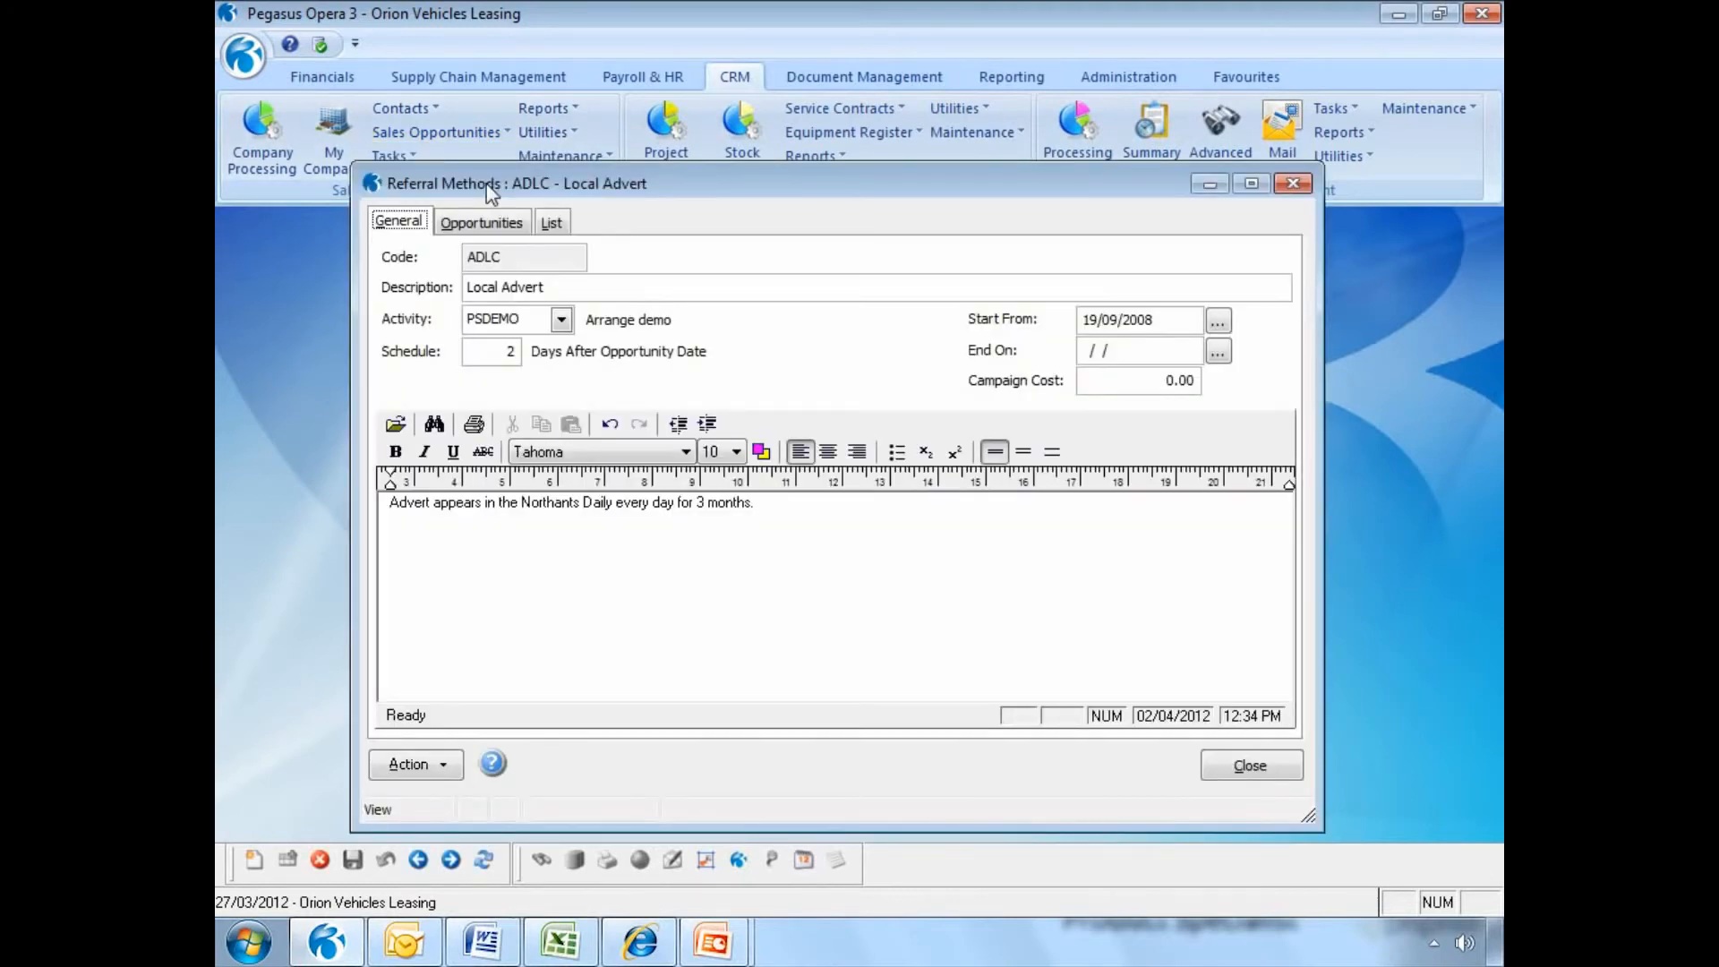
{"action": "left_click", "coordinate": [552, 226]}
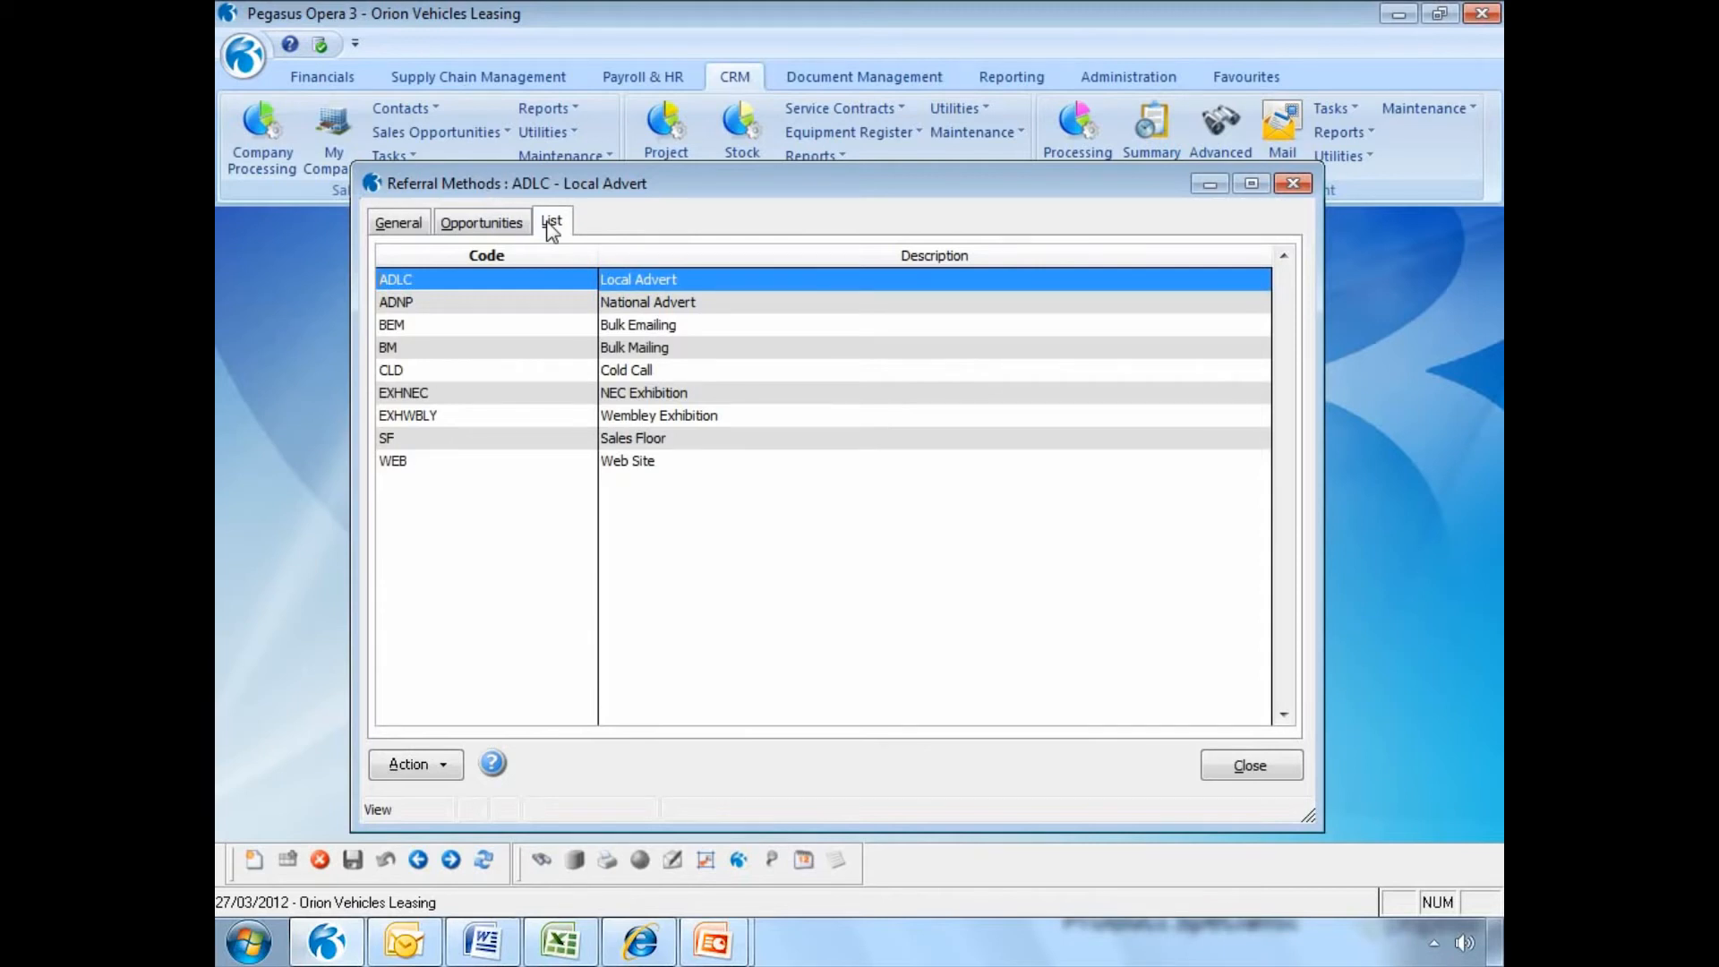
{"action": "left_click", "coordinate": [404, 221]}
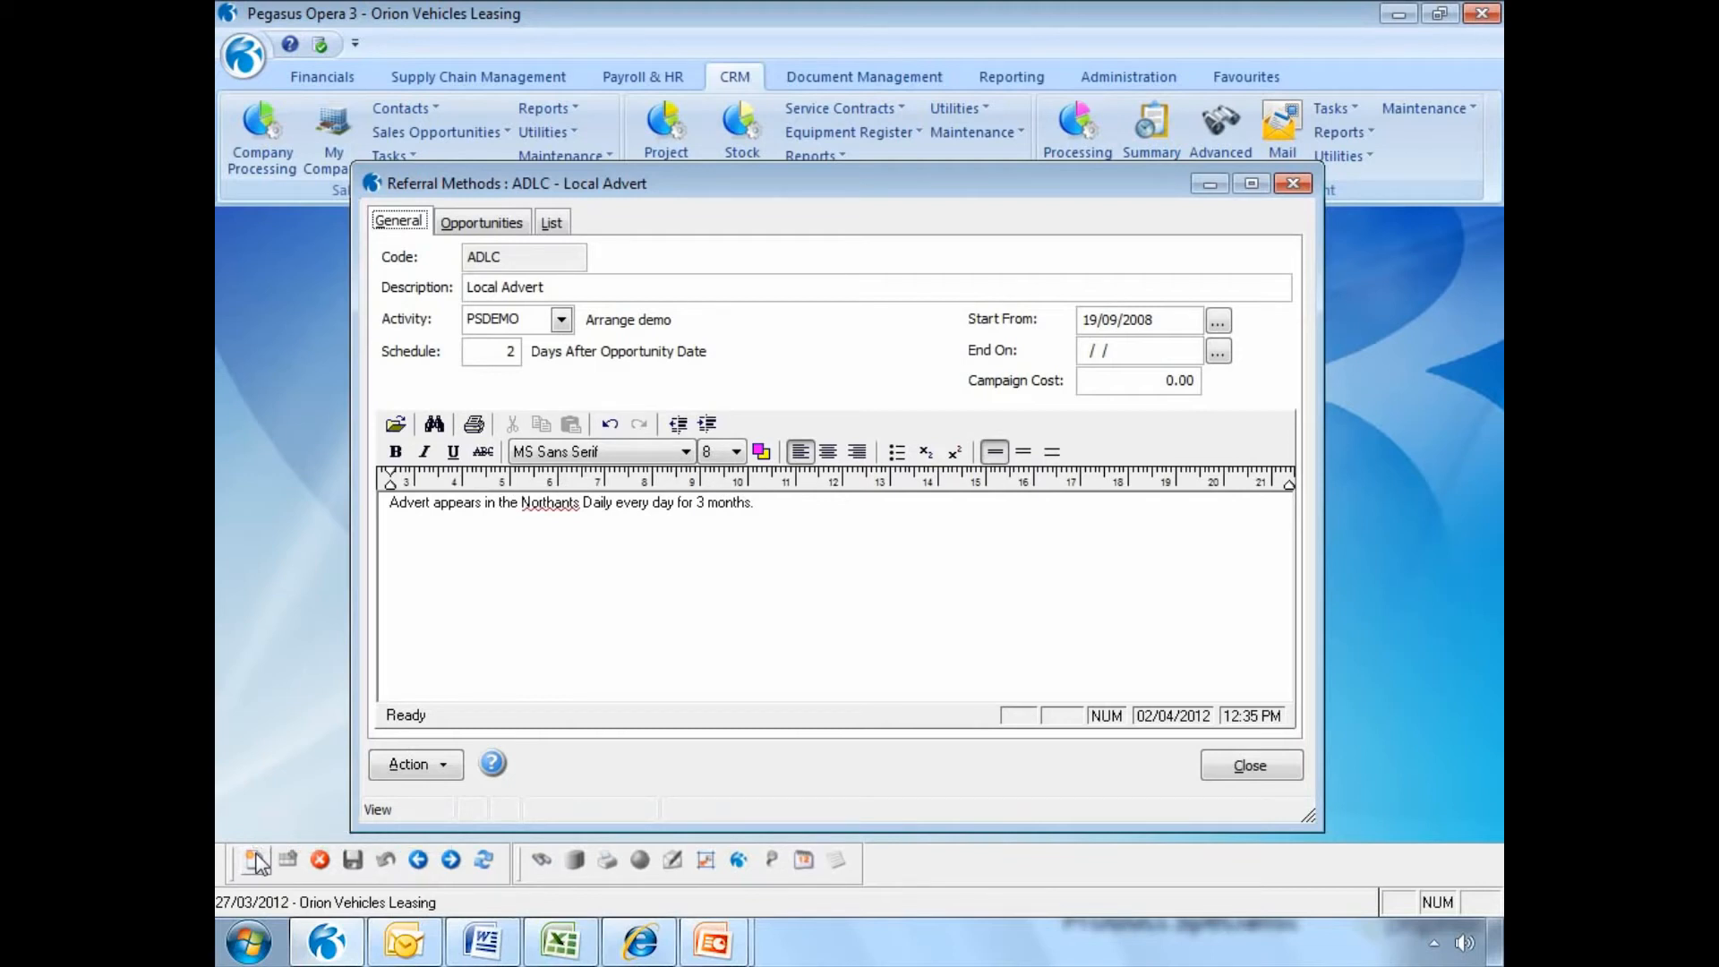
Start a new referral method with code MKG and description Marketing Campaign.
{"action": "left_click", "coordinate": [256, 861]}
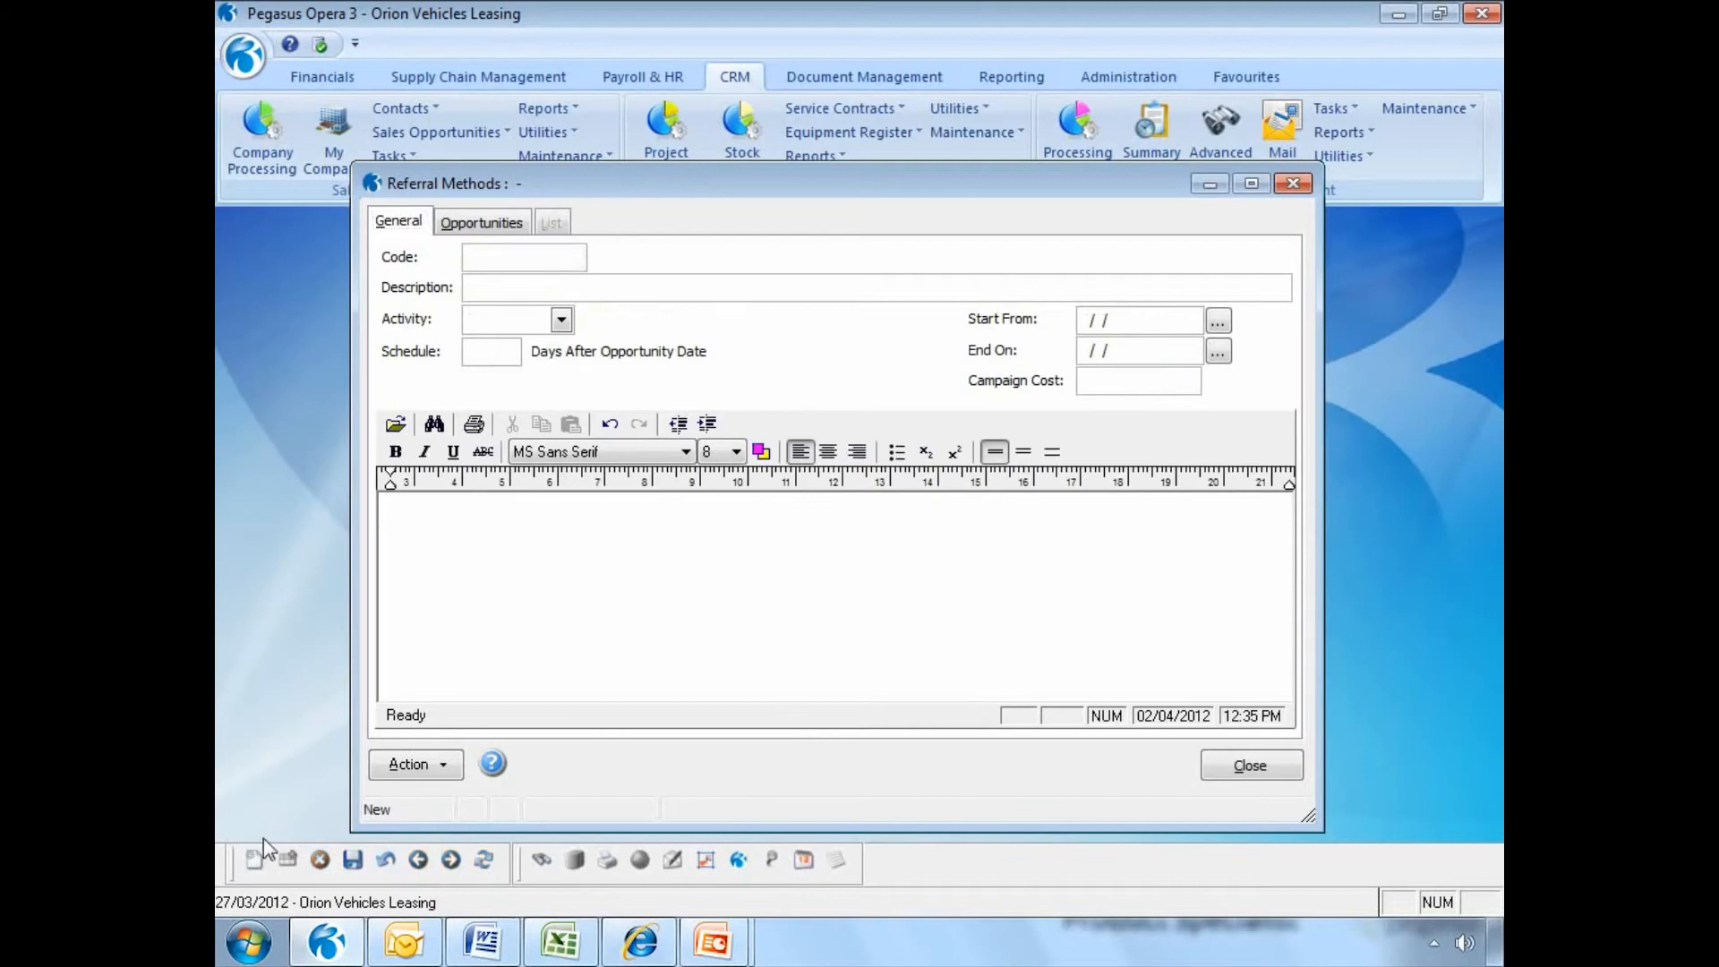
{"action": "left_click", "coordinate": [508, 262]}
{"action": "type", "text": "MKG"}
{"action": "key", "text": "Tab"}
{"action": "type", "text": "Marketing Campaign"}
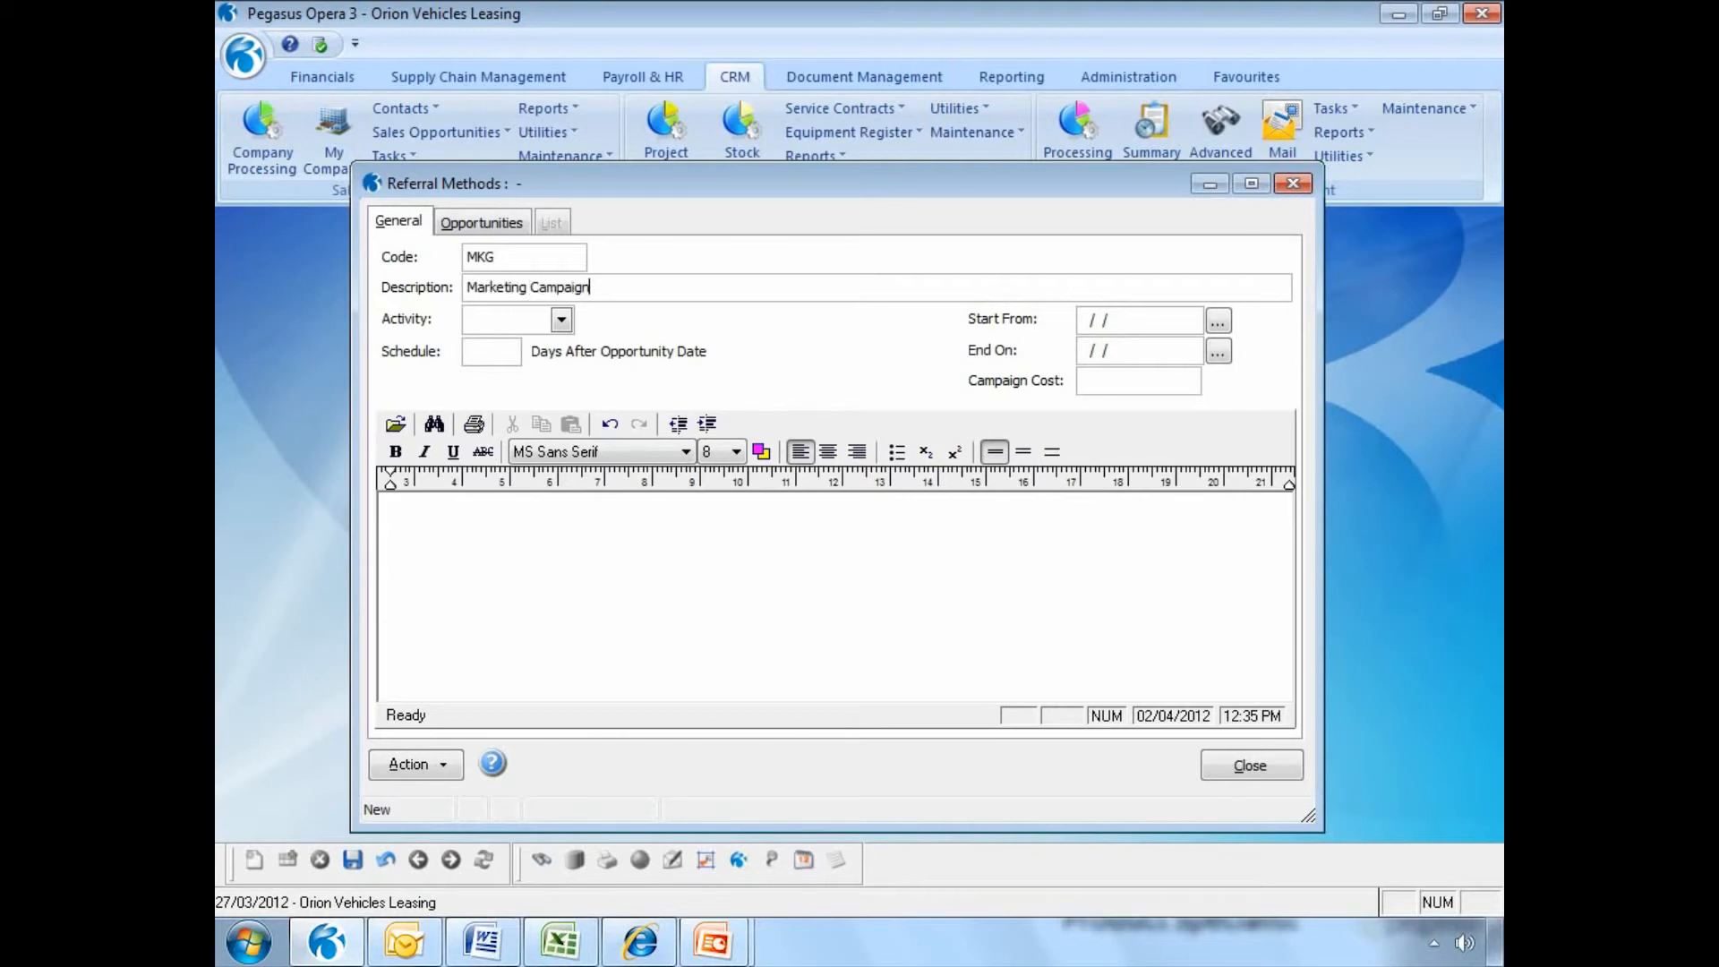
Assign the PSFLW Follow-up prospect activity to the new referral method, save it and close Referral Methods.
{"action": "left_click", "coordinate": [563, 321]}
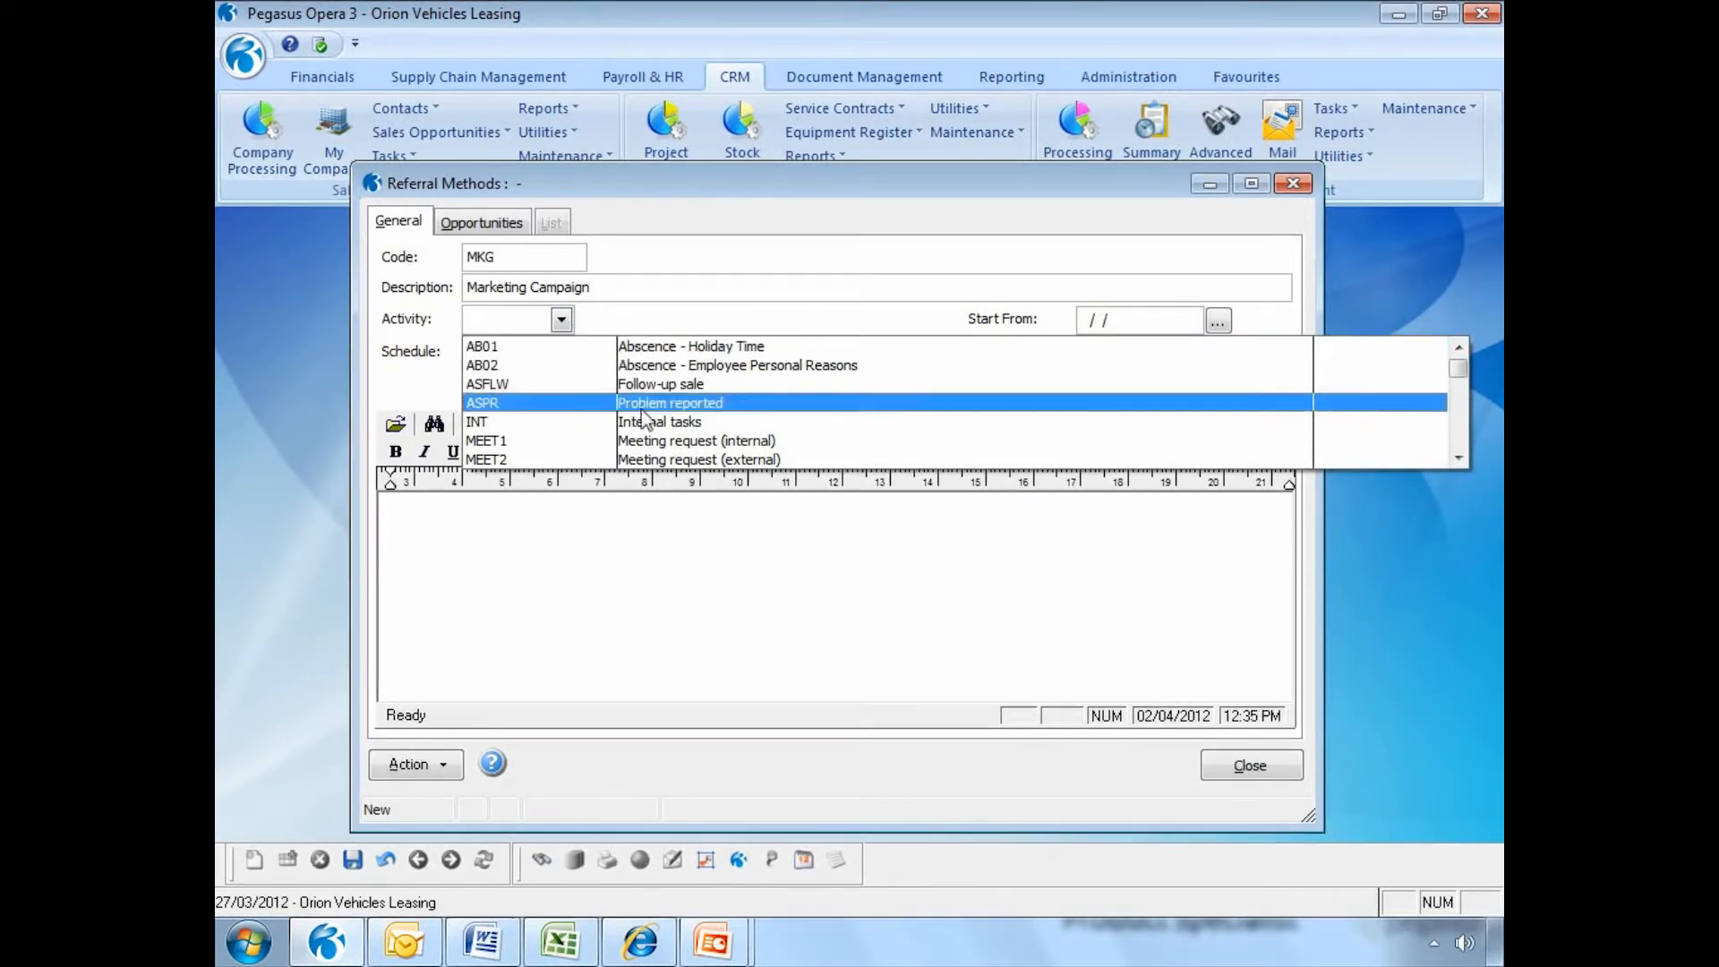
{"action": "left_click", "coordinate": [1459, 458]}
{"action": "left_click", "coordinate": [1460, 458]}
{"action": "left_click", "coordinate": [1217, 421]}
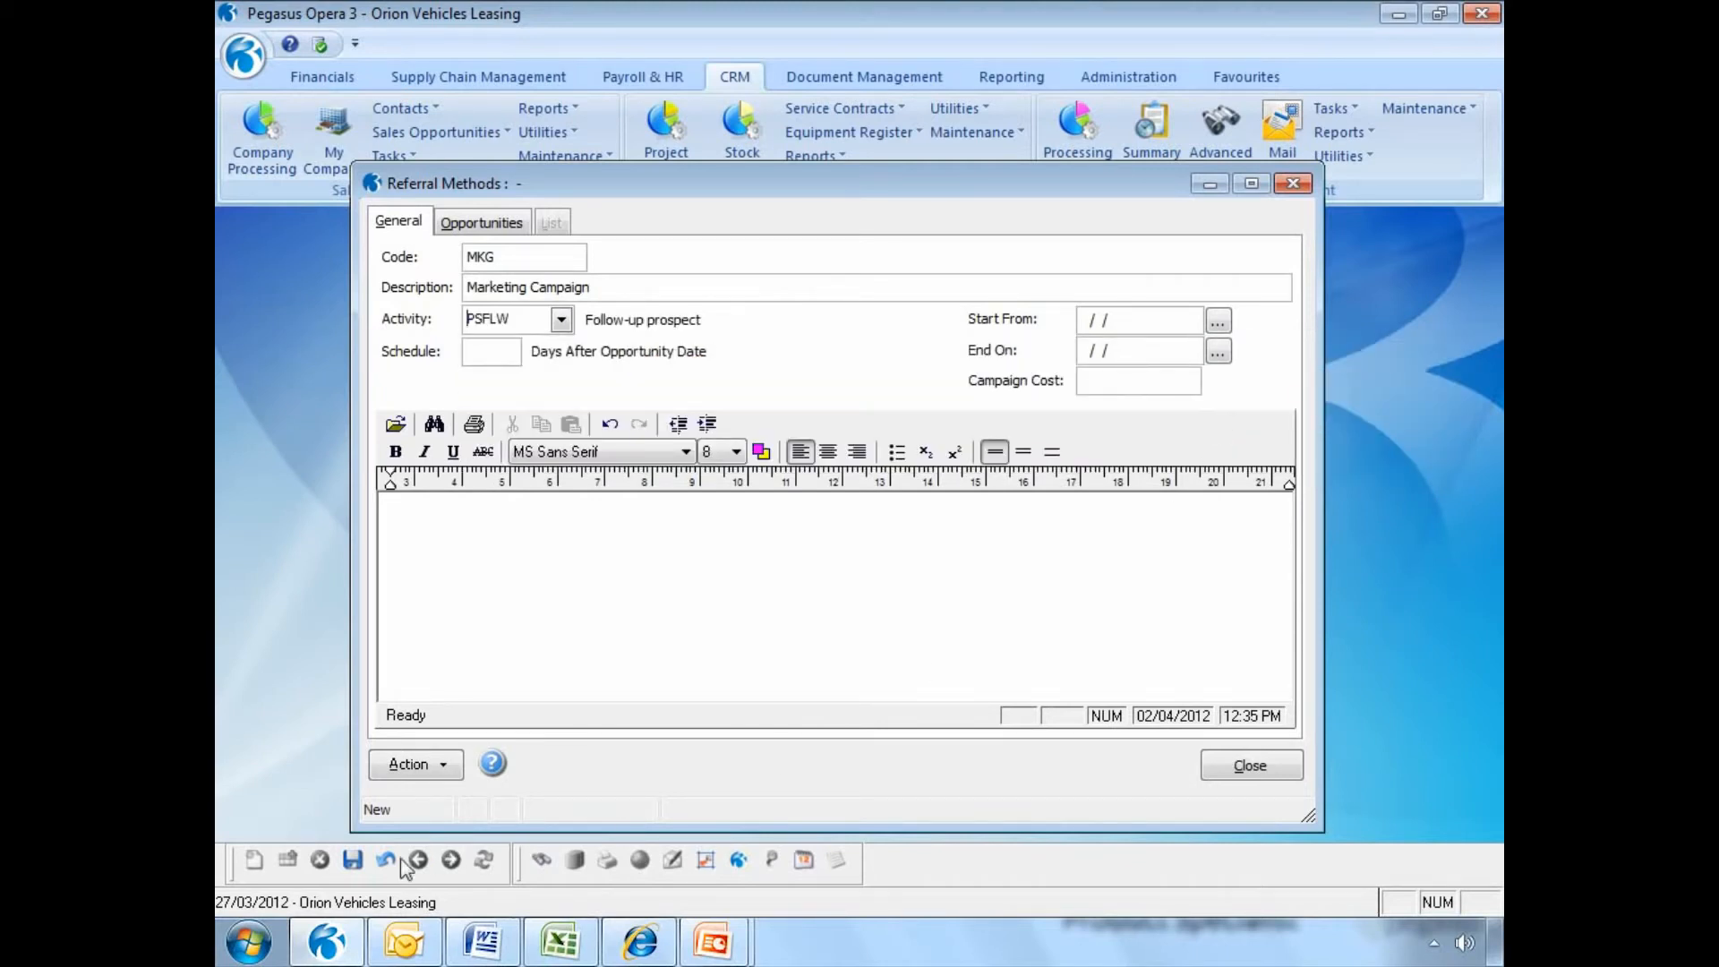
{"action": "left_click", "coordinate": [353, 861]}
{"action": "left_click", "coordinate": [1251, 766]}
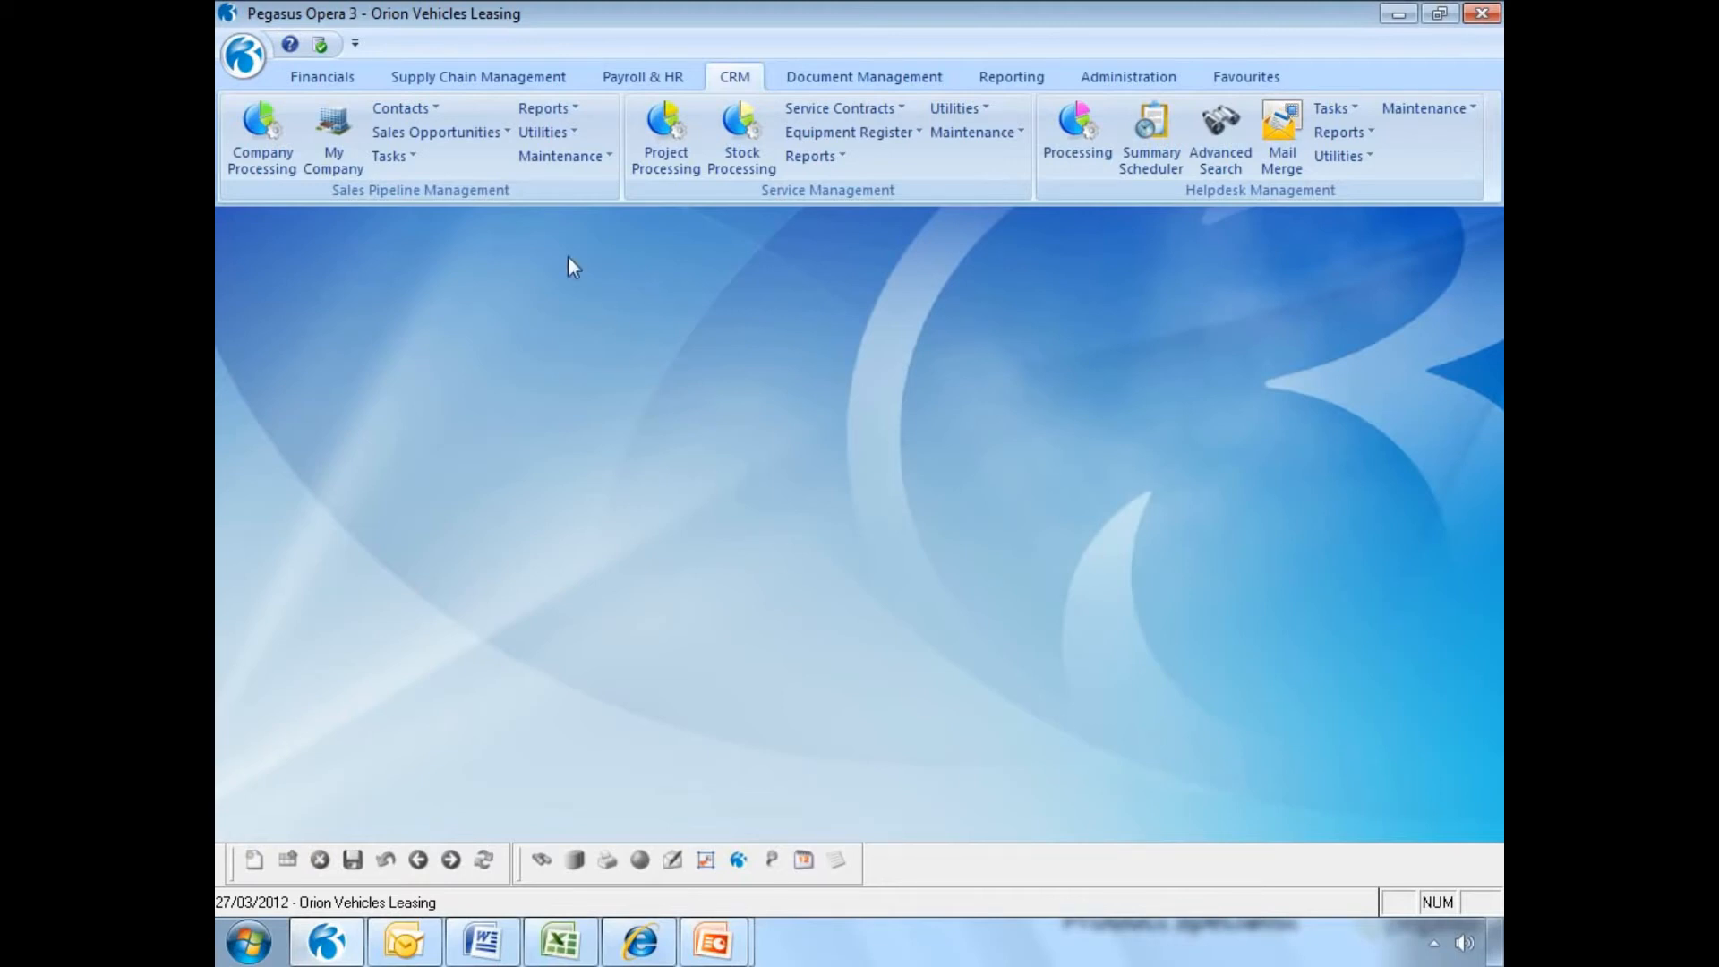
Open the Contact Advanced Search and review the contact criteria, company criteria and available contact attributes.
{"action": "left_click", "coordinate": [433, 111]}
{"action": "left_click", "coordinate": [450, 189]}
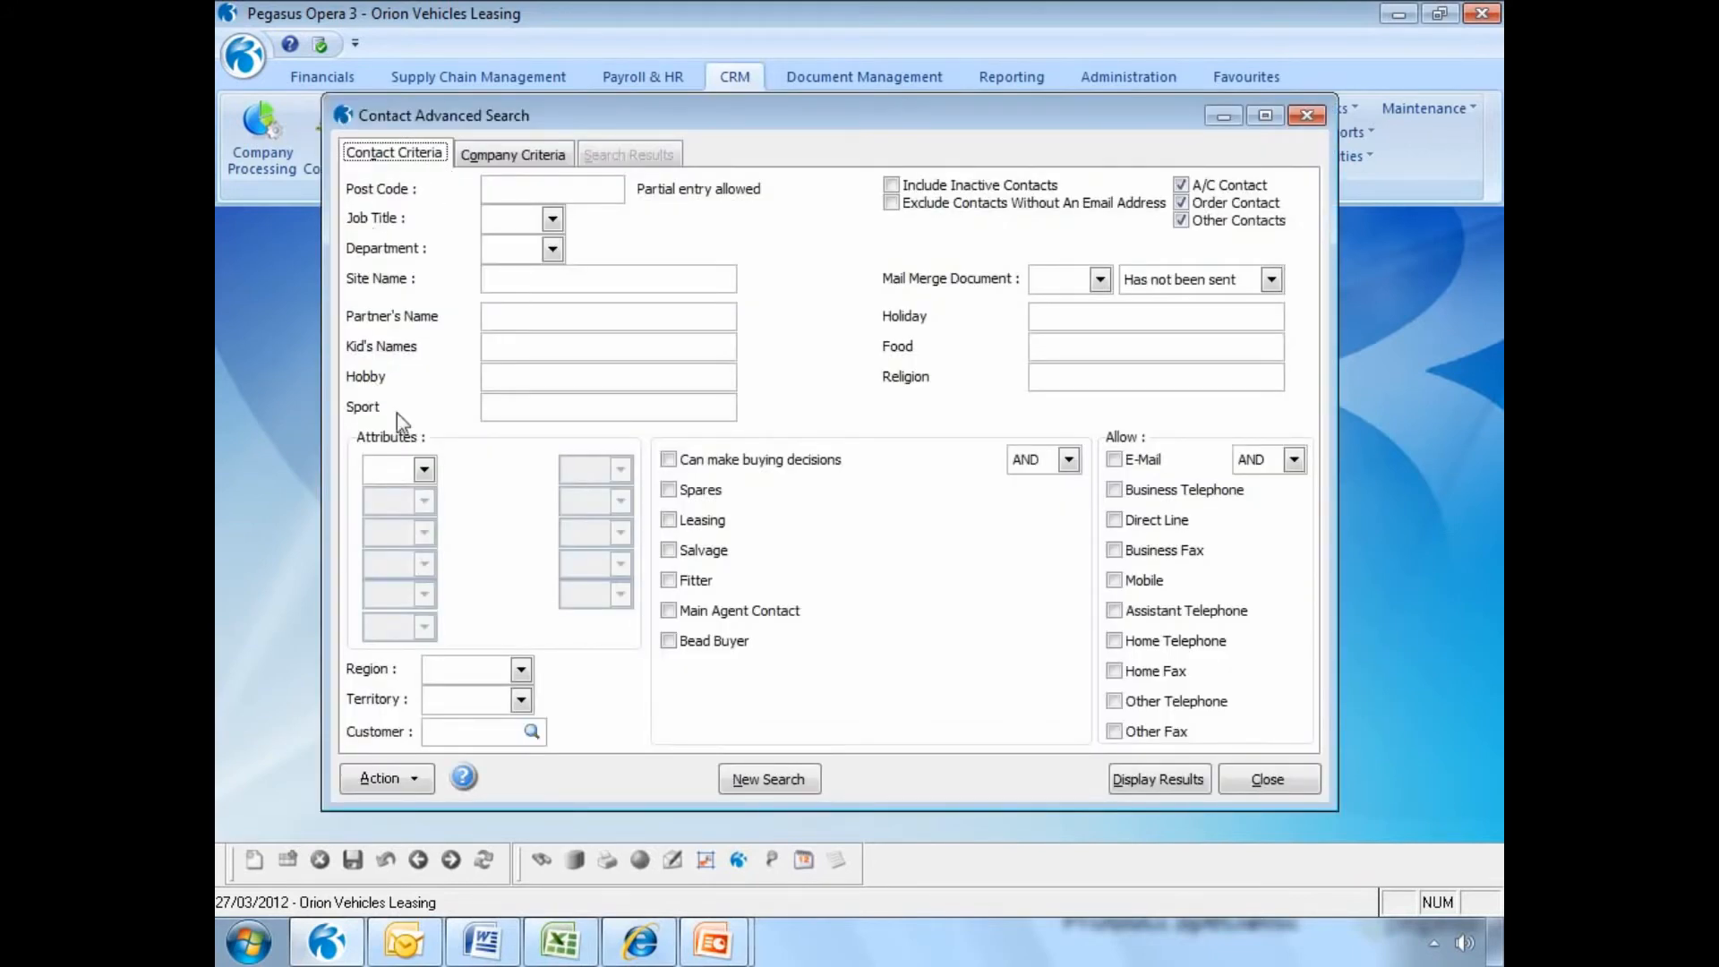
{"action": "left_click", "coordinate": [527, 157]}
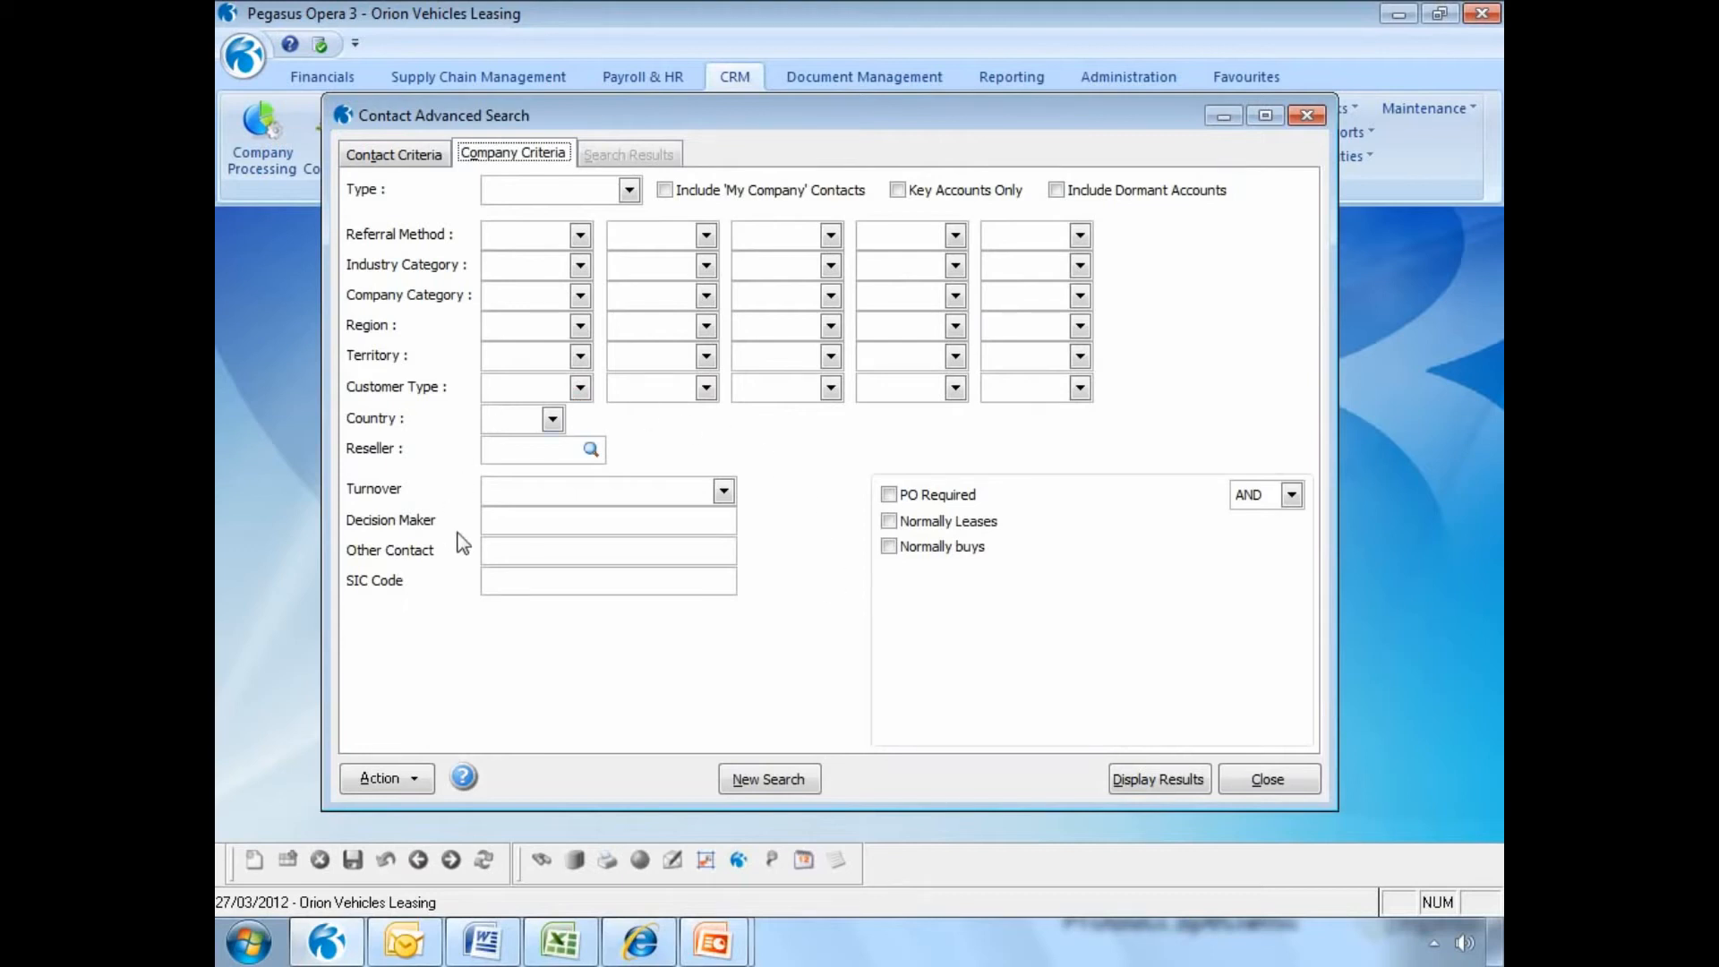
{"action": "left_click", "coordinate": [417, 157]}
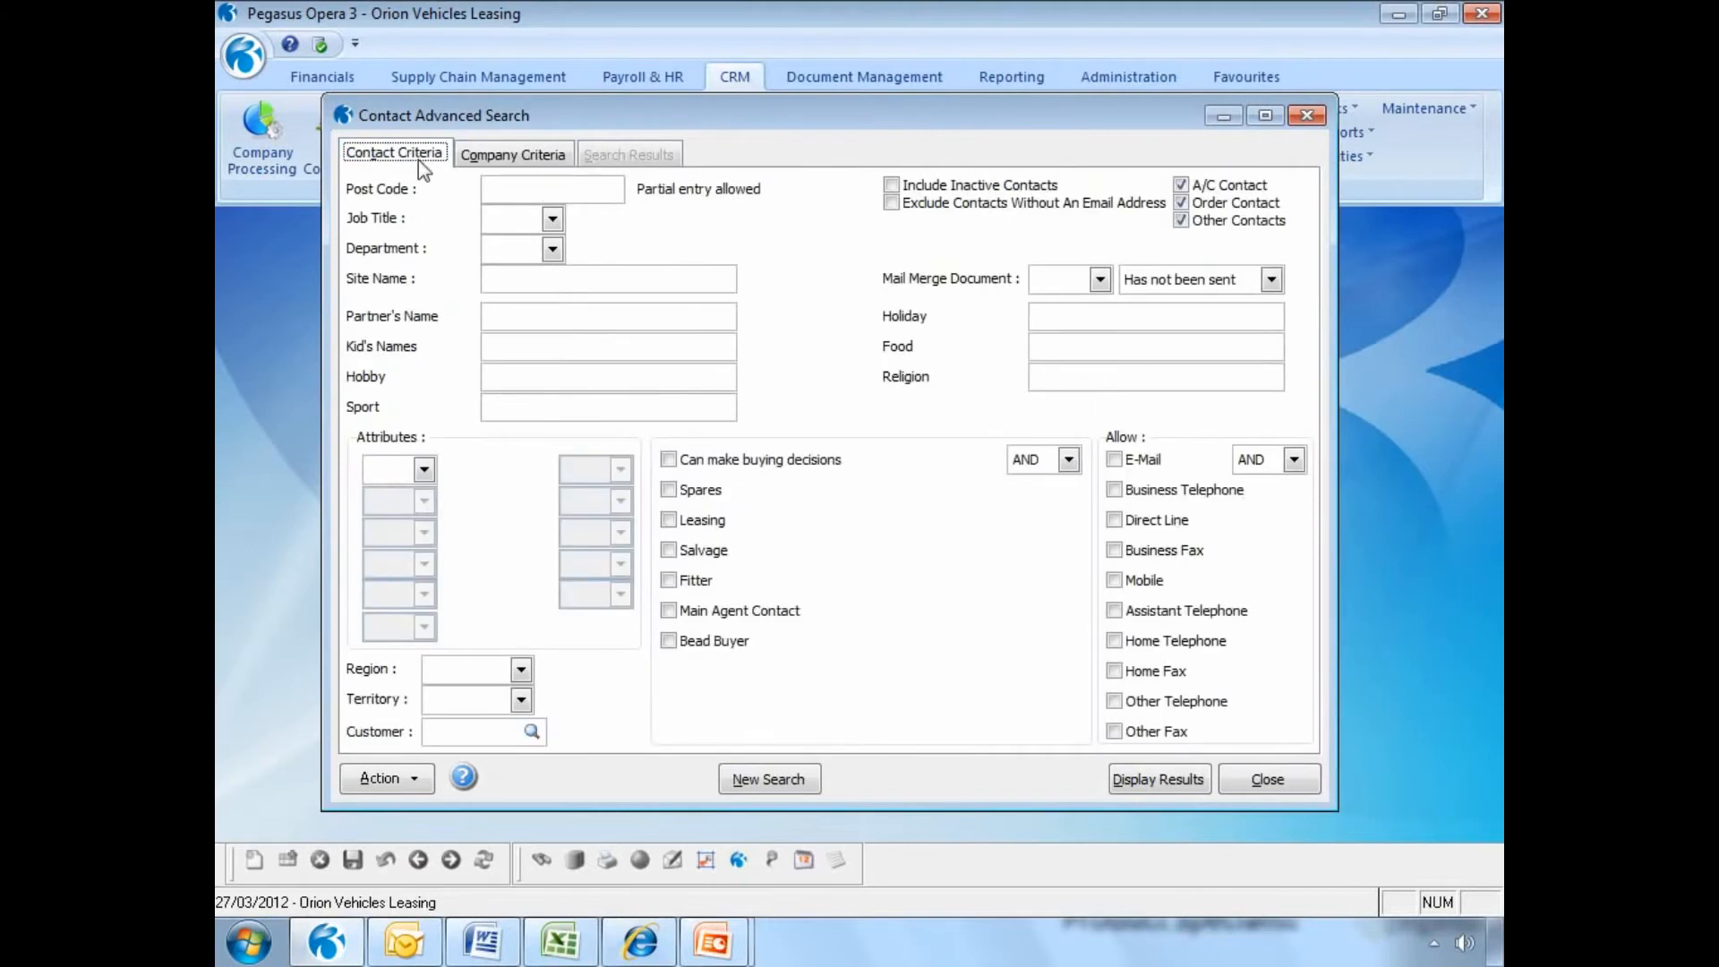
{"action": "left_click", "coordinate": [424, 469]}
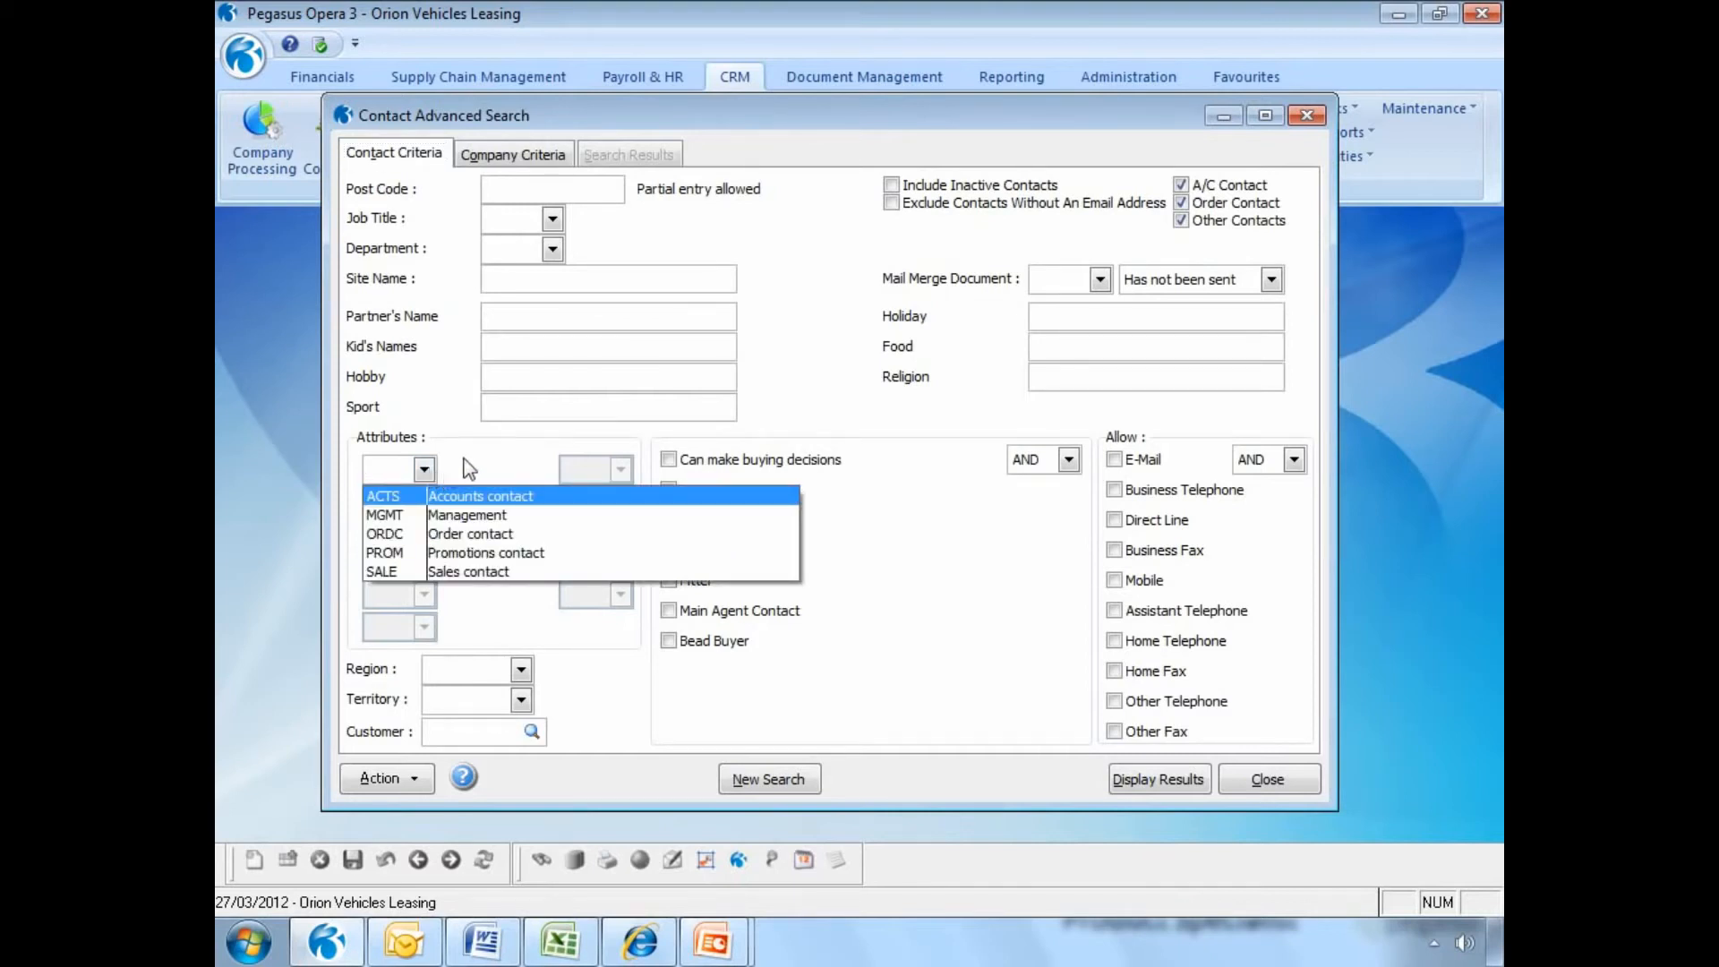
{"action": "left_click", "coordinate": [469, 467]}
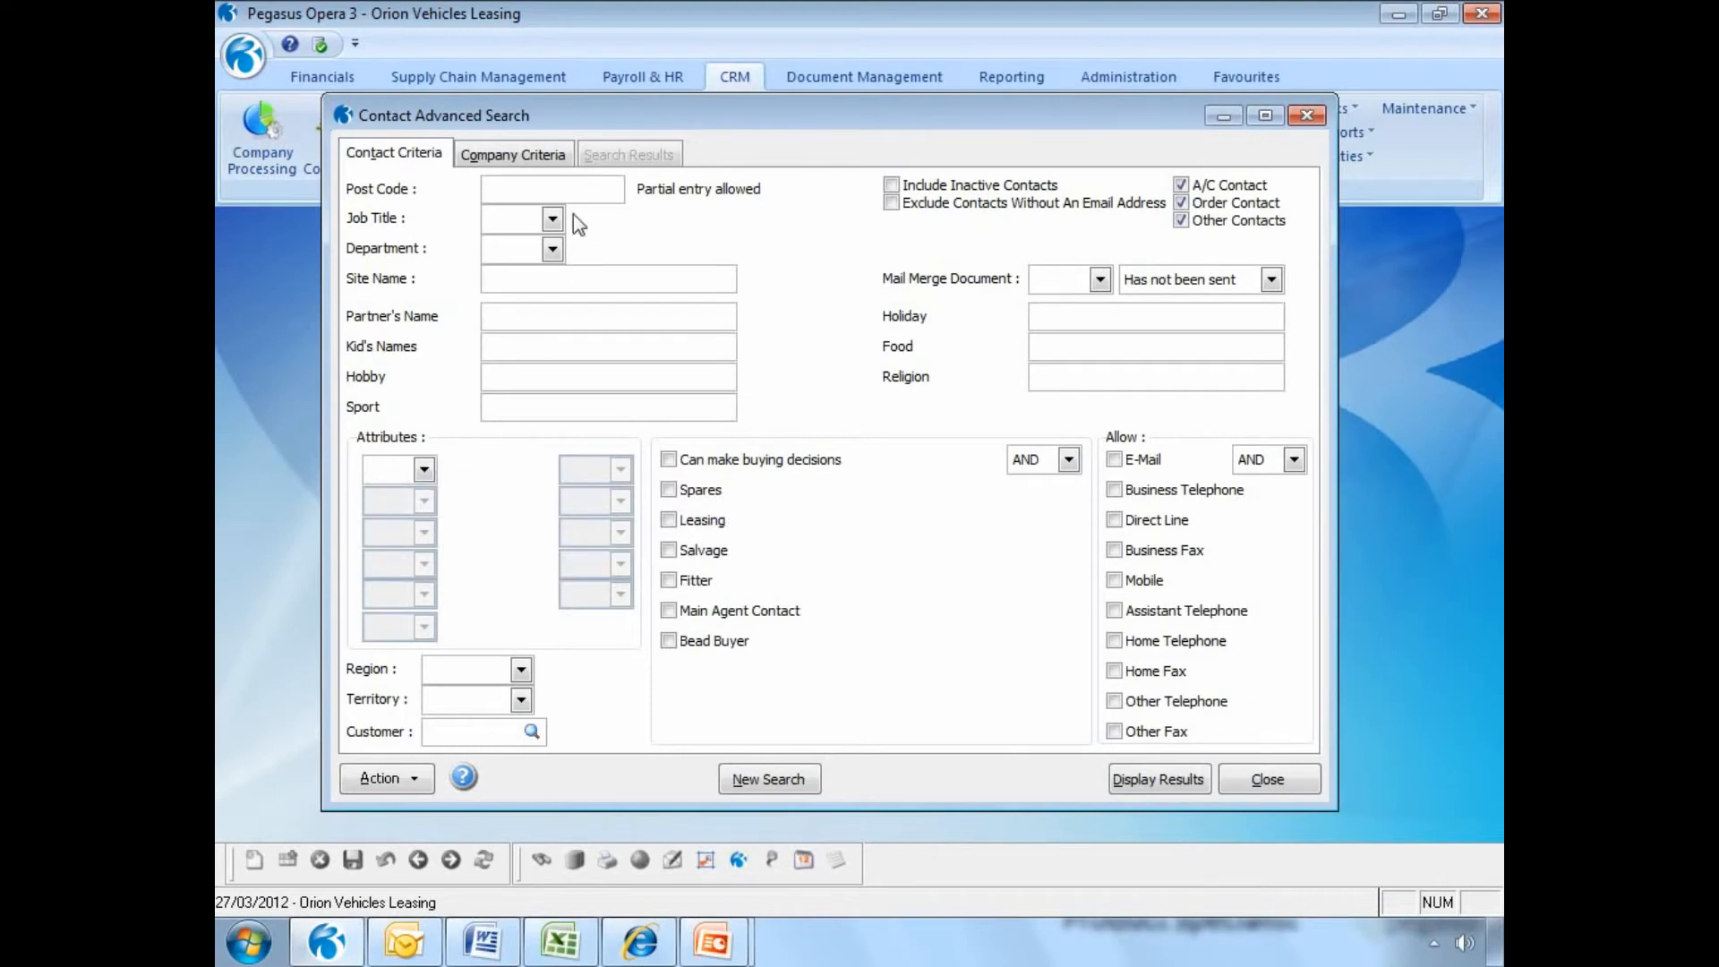
Search for contacts by company region, using NW (North-West England) and NE (North-East England), and display the results.
{"action": "left_click", "coordinate": [543, 159]}
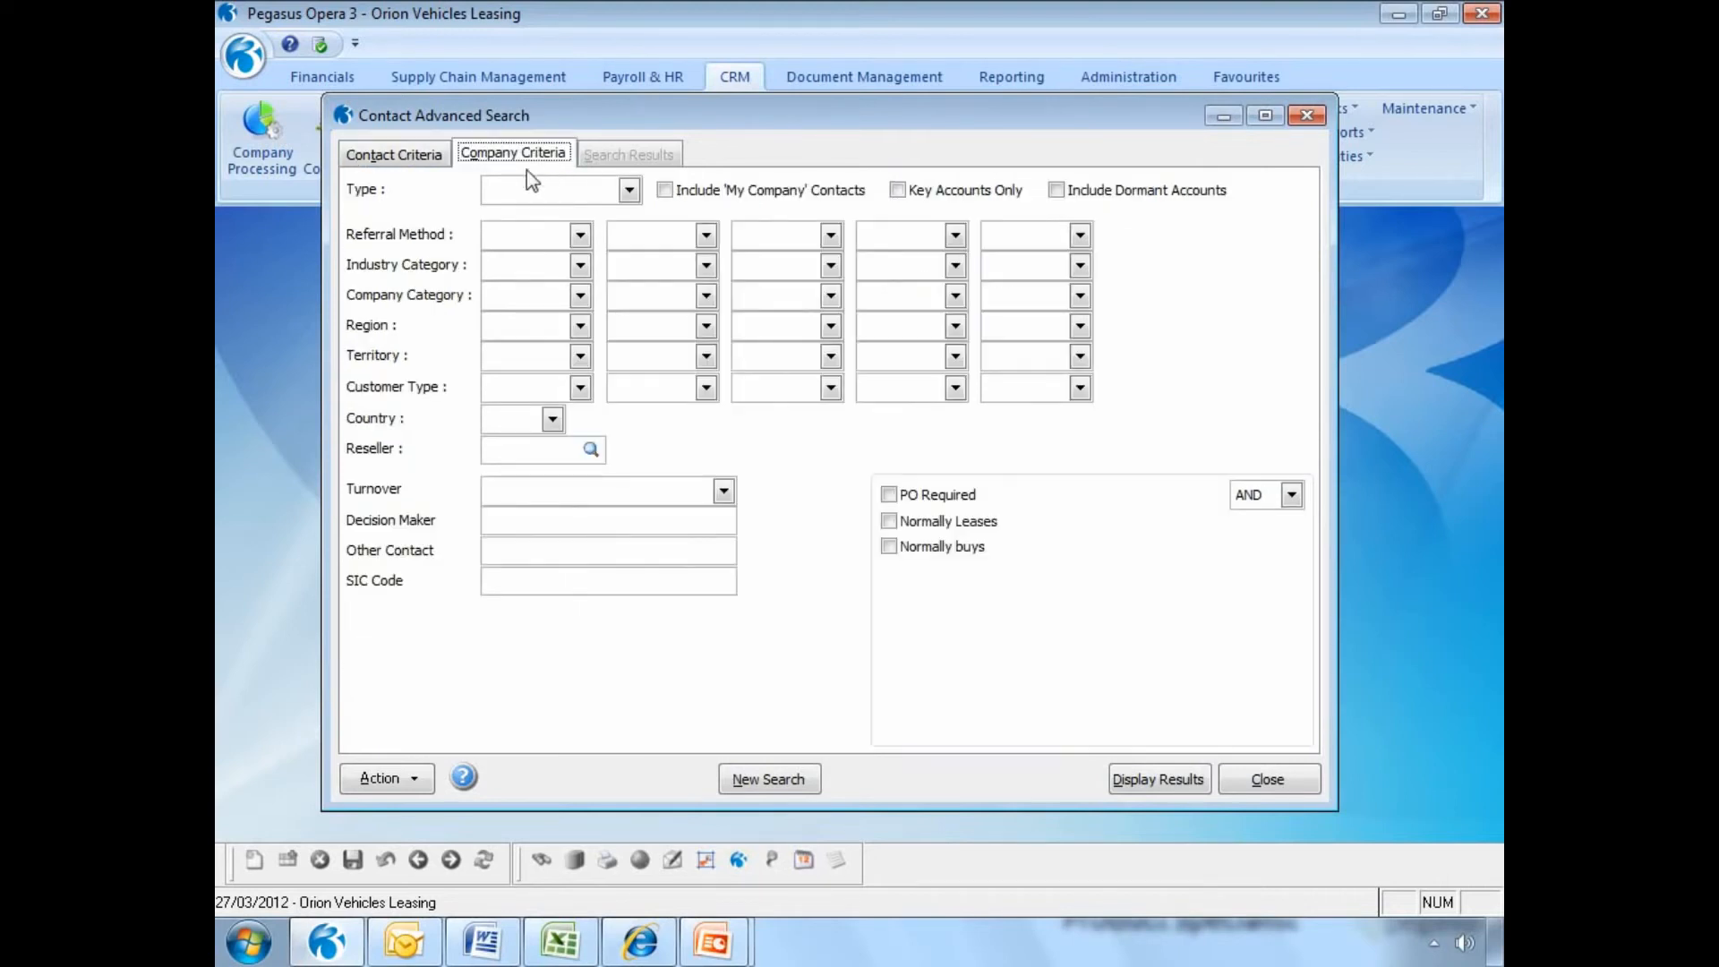
{"action": "left_click", "coordinate": [580, 325]}
{"action": "scroll", "coordinate": [866, 463], "scroll_direction": "down", "scroll_amount": 2}
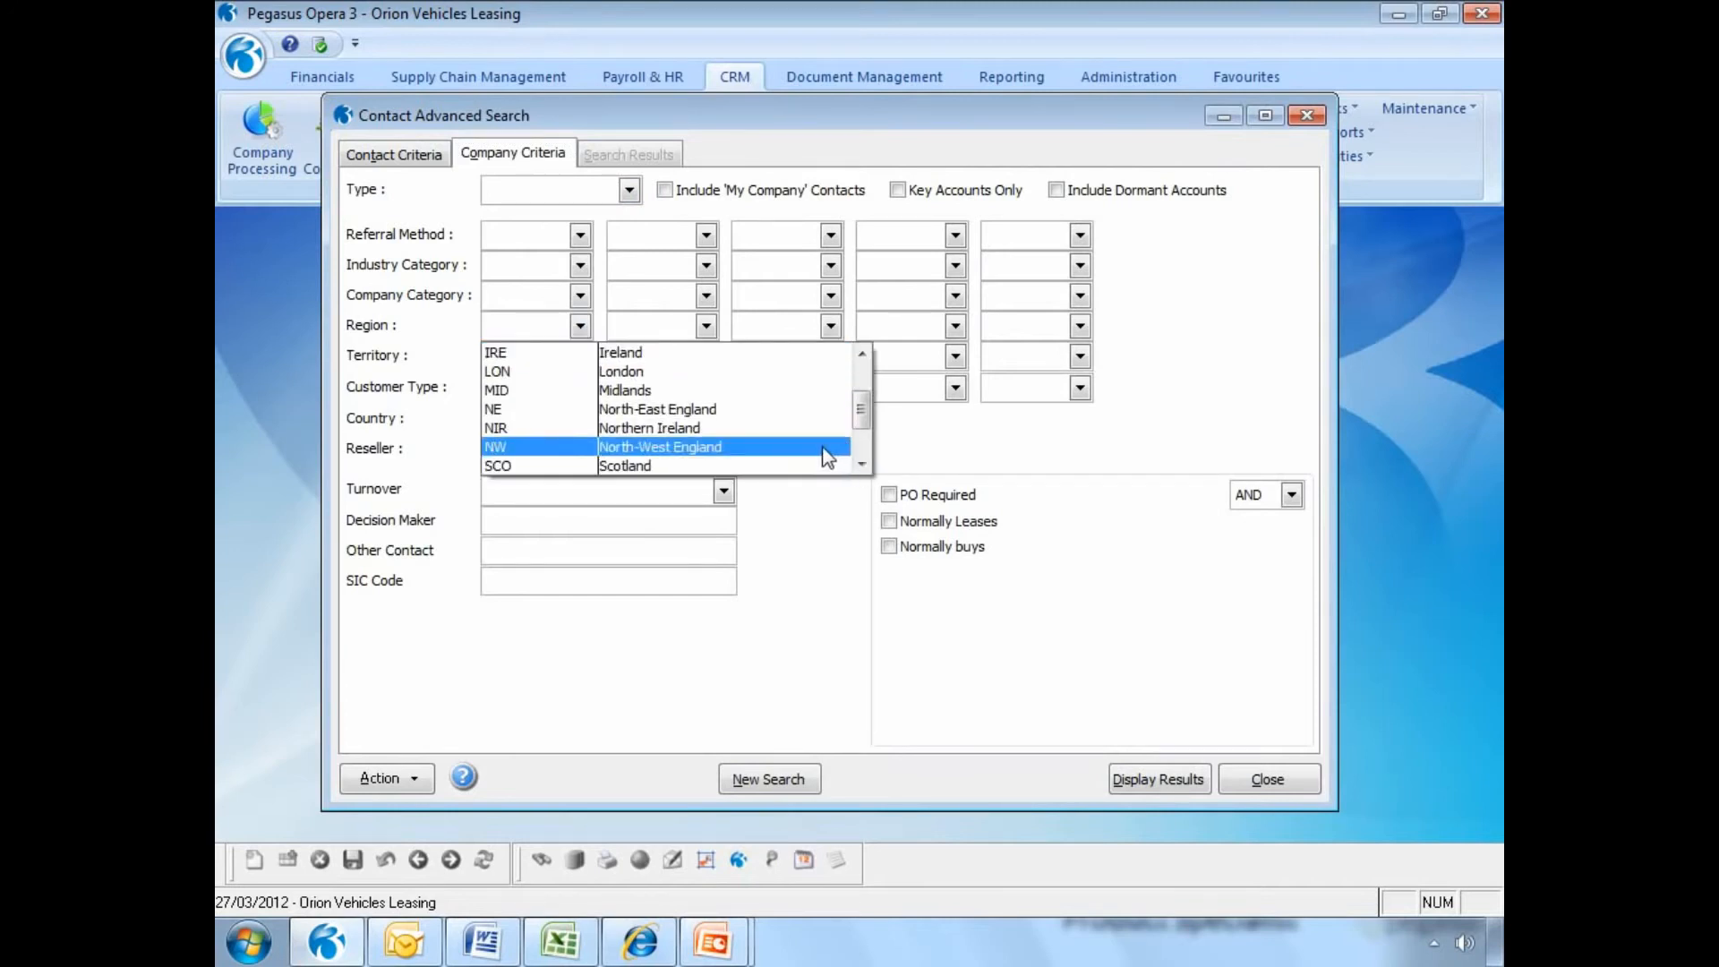
{"action": "left_click", "coordinate": [824, 453]}
{"action": "left_click", "coordinate": [707, 325]}
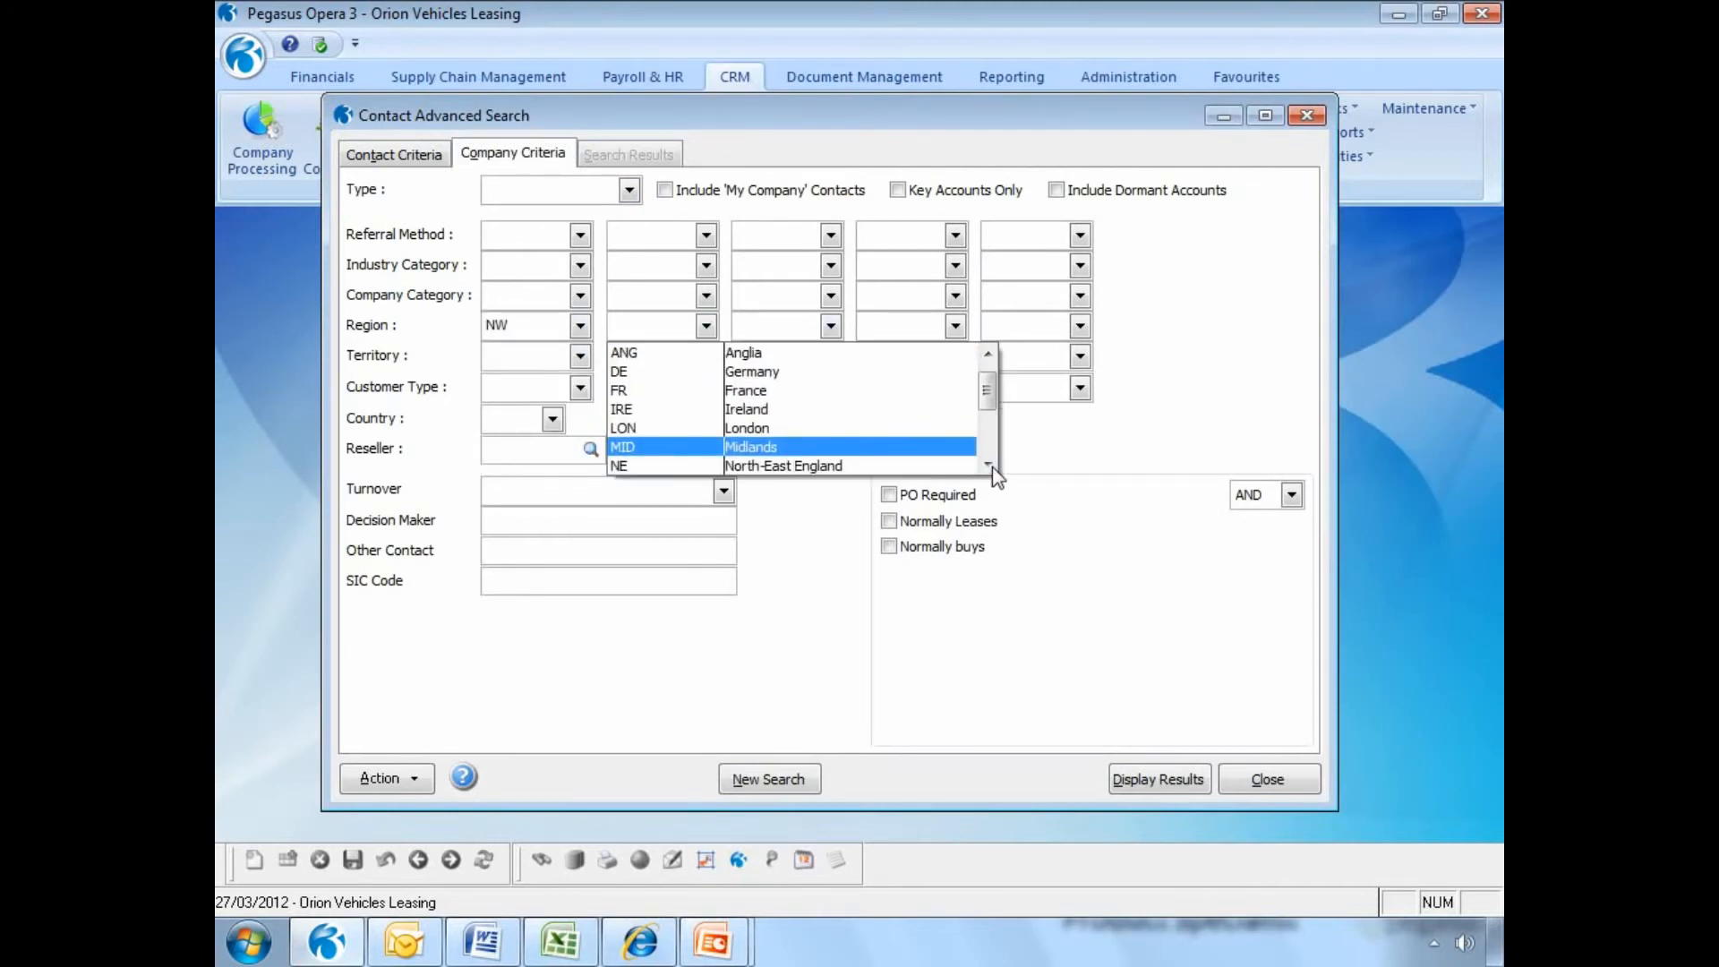
{"action": "scroll", "coordinate": [994, 469], "scroll_direction": "down", "scroll_amount": 2}
{"action": "left_click", "coordinate": [930, 412]}
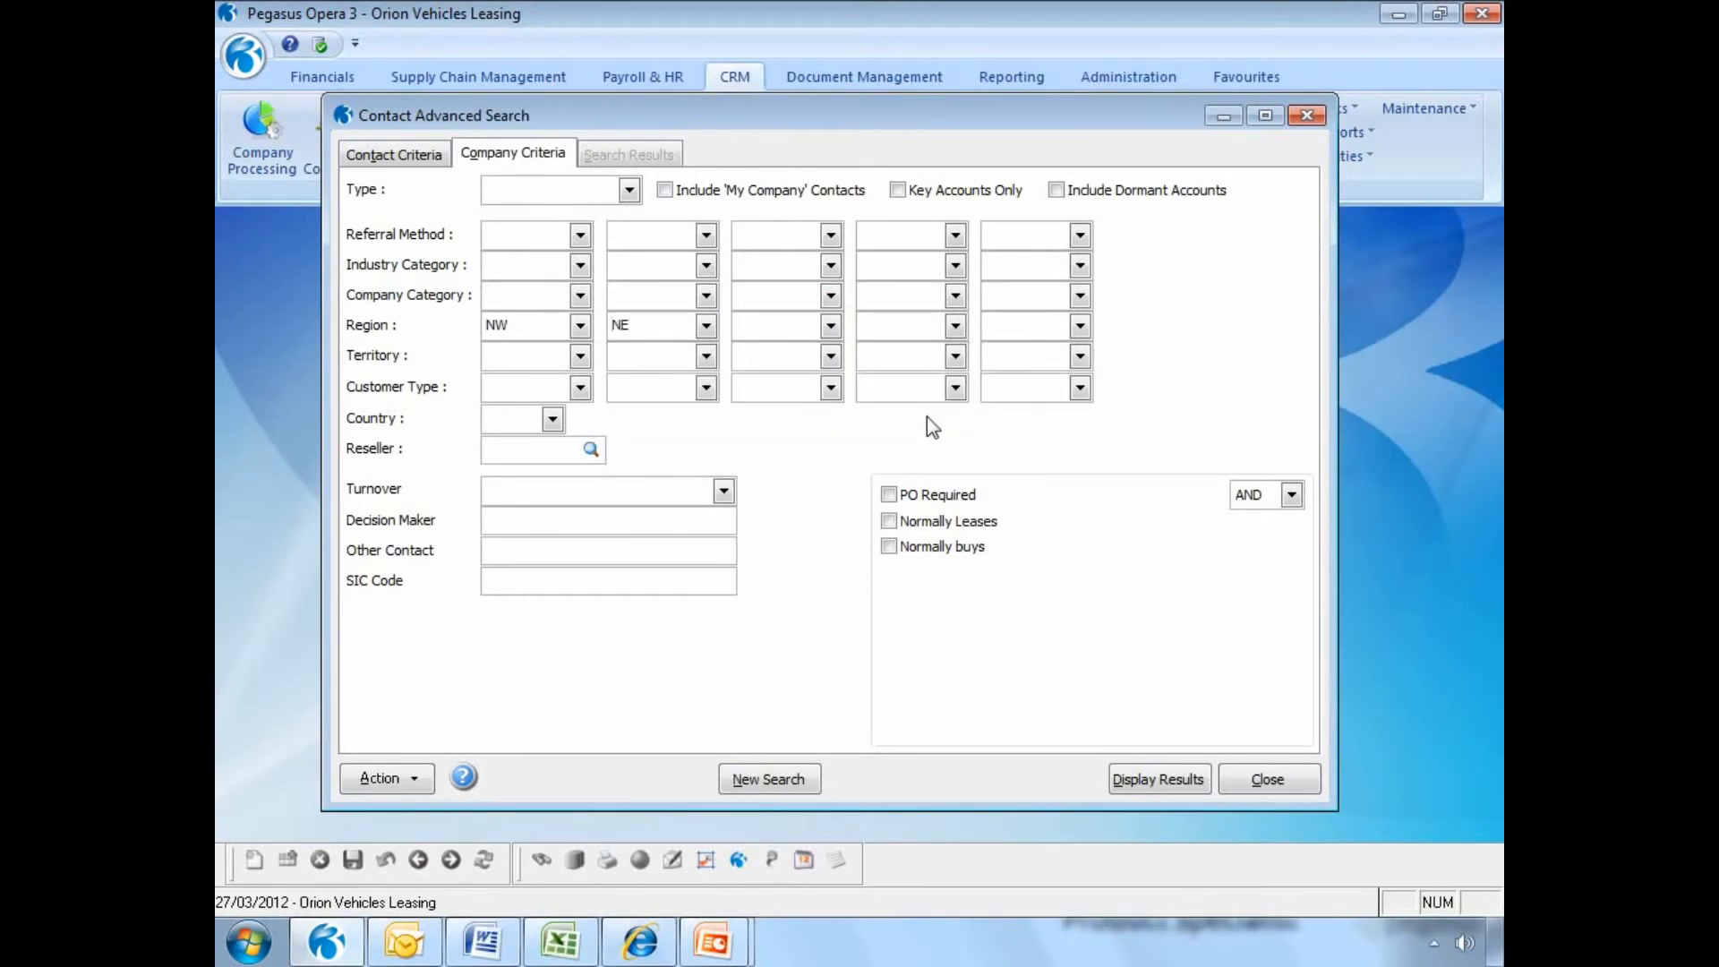
{"action": "left_click", "coordinate": [1132, 781]}
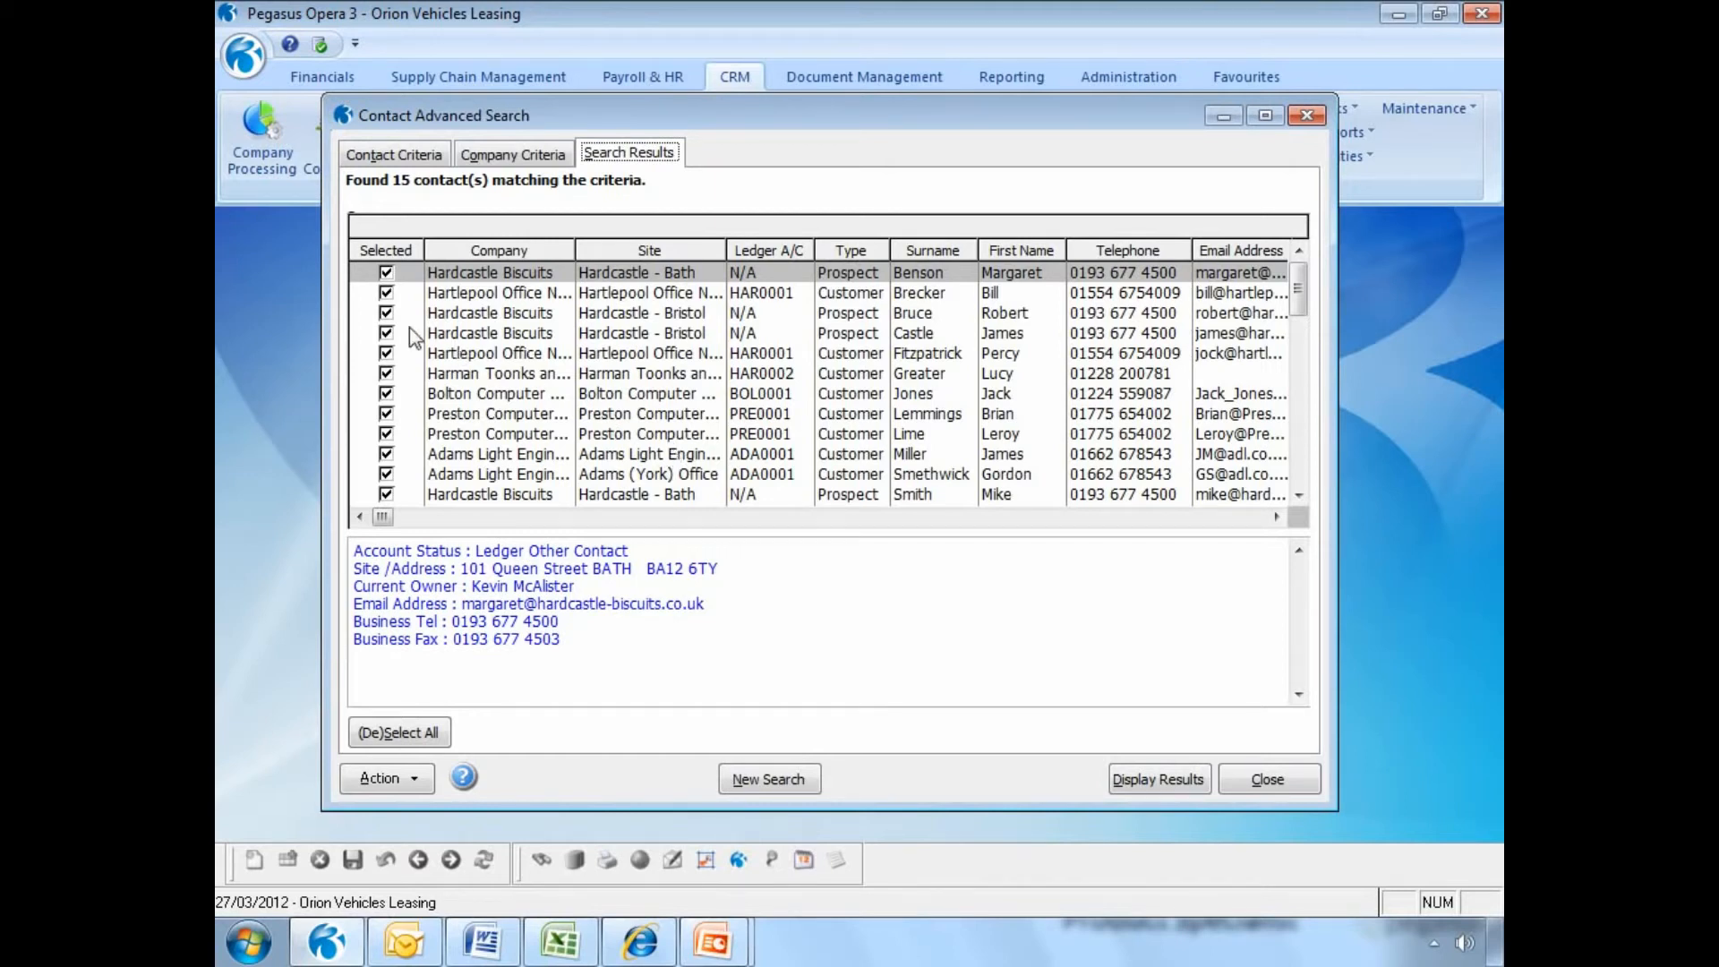
Deselect both Hardcastle - Bristol contacts and the second Hardcastle - Bath contact in the search results.
{"action": "left_click", "coordinate": [385, 313]}
{"action": "left_click", "coordinate": [386, 332]}
{"action": "left_click", "coordinate": [386, 494]}
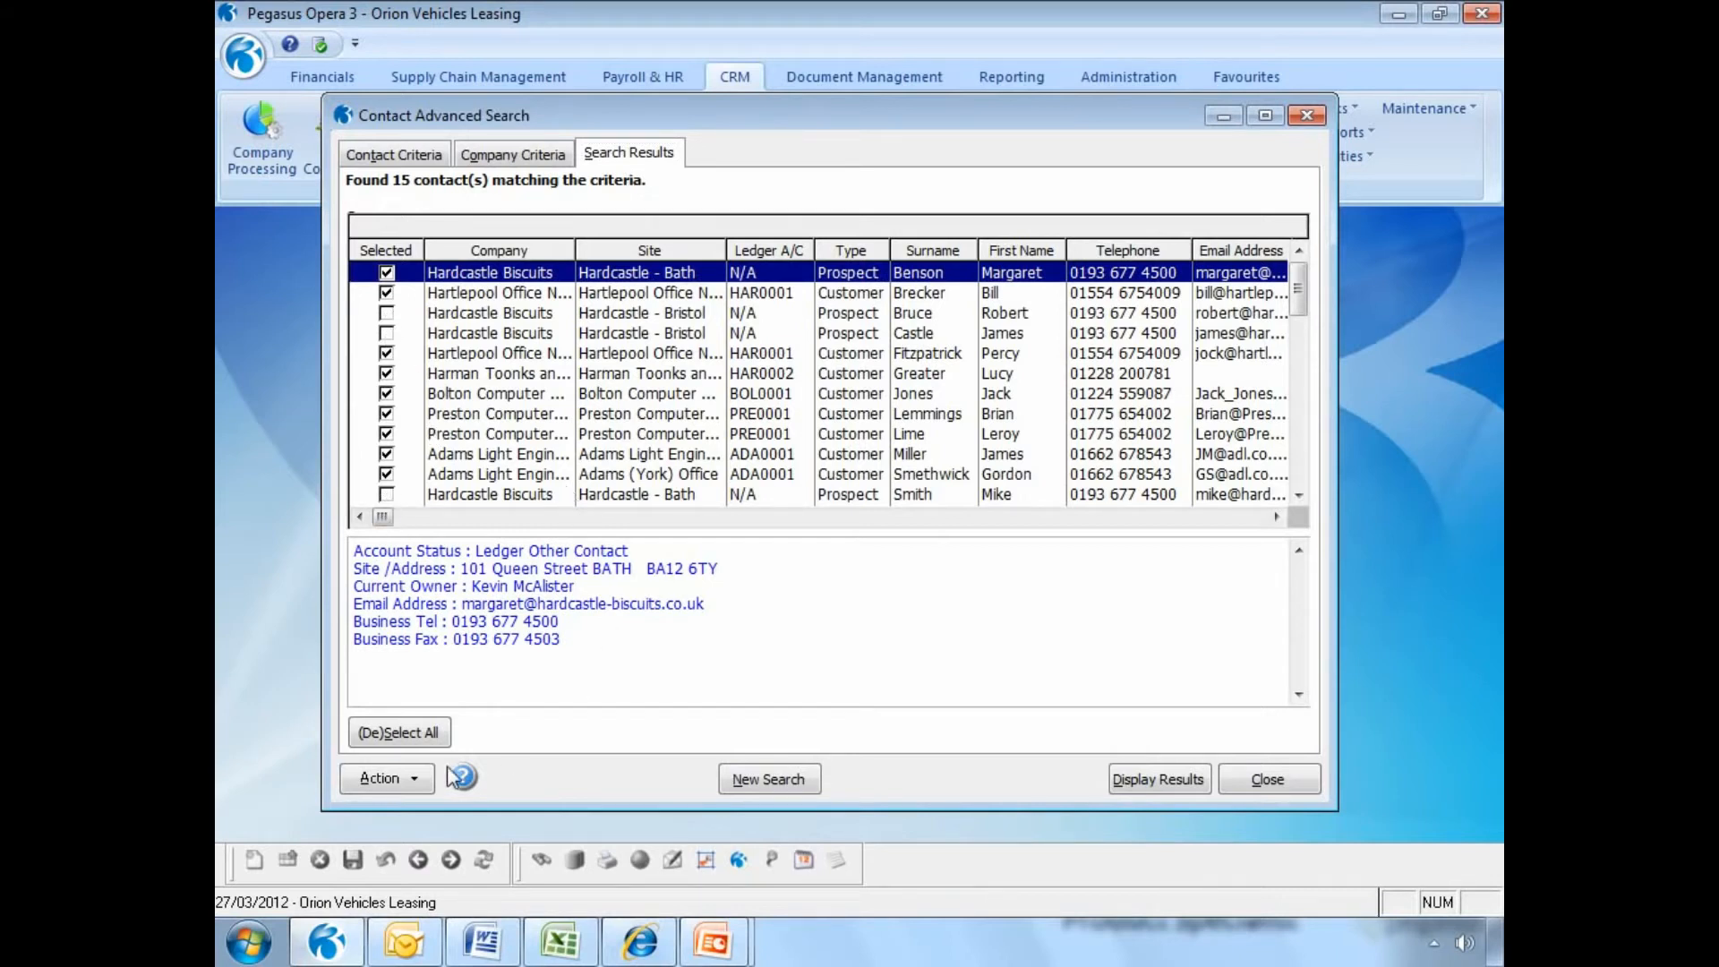
Add the selected contacts to a new group named Marketing Campaign Group.
{"action": "left_click", "coordinate": [417, 779]}
{"action": "left_click", "coordinate": [514, 678]}
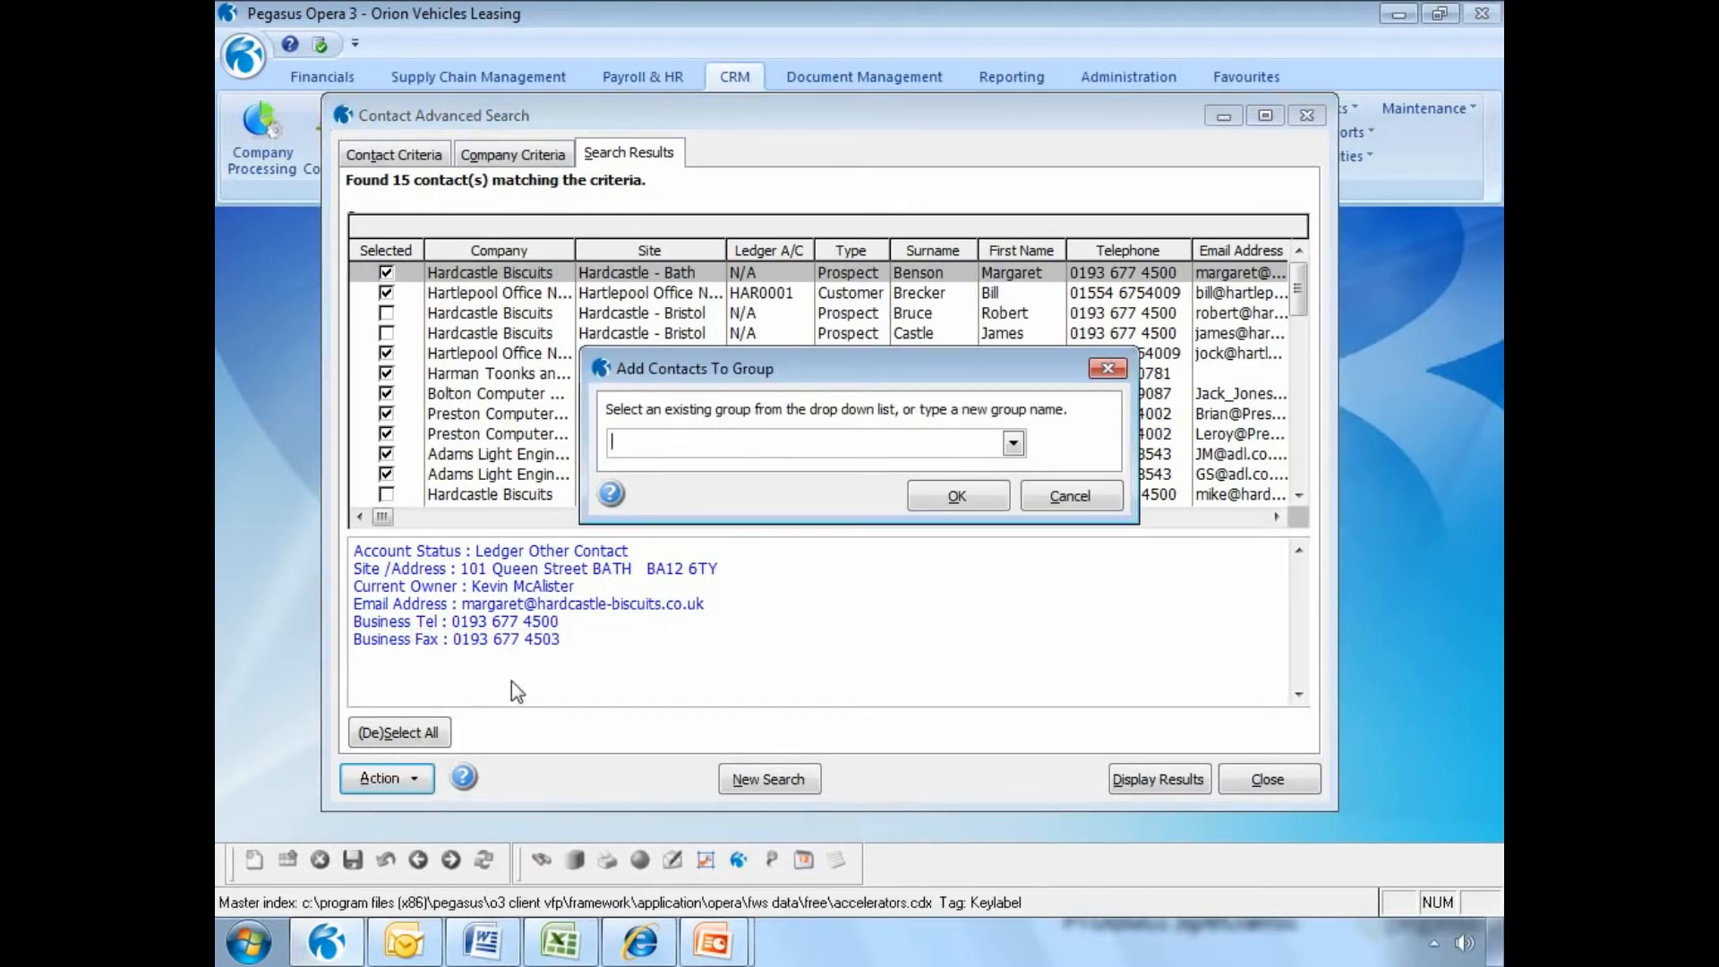
{"action": "type", "text": "Marketing Campaig"}
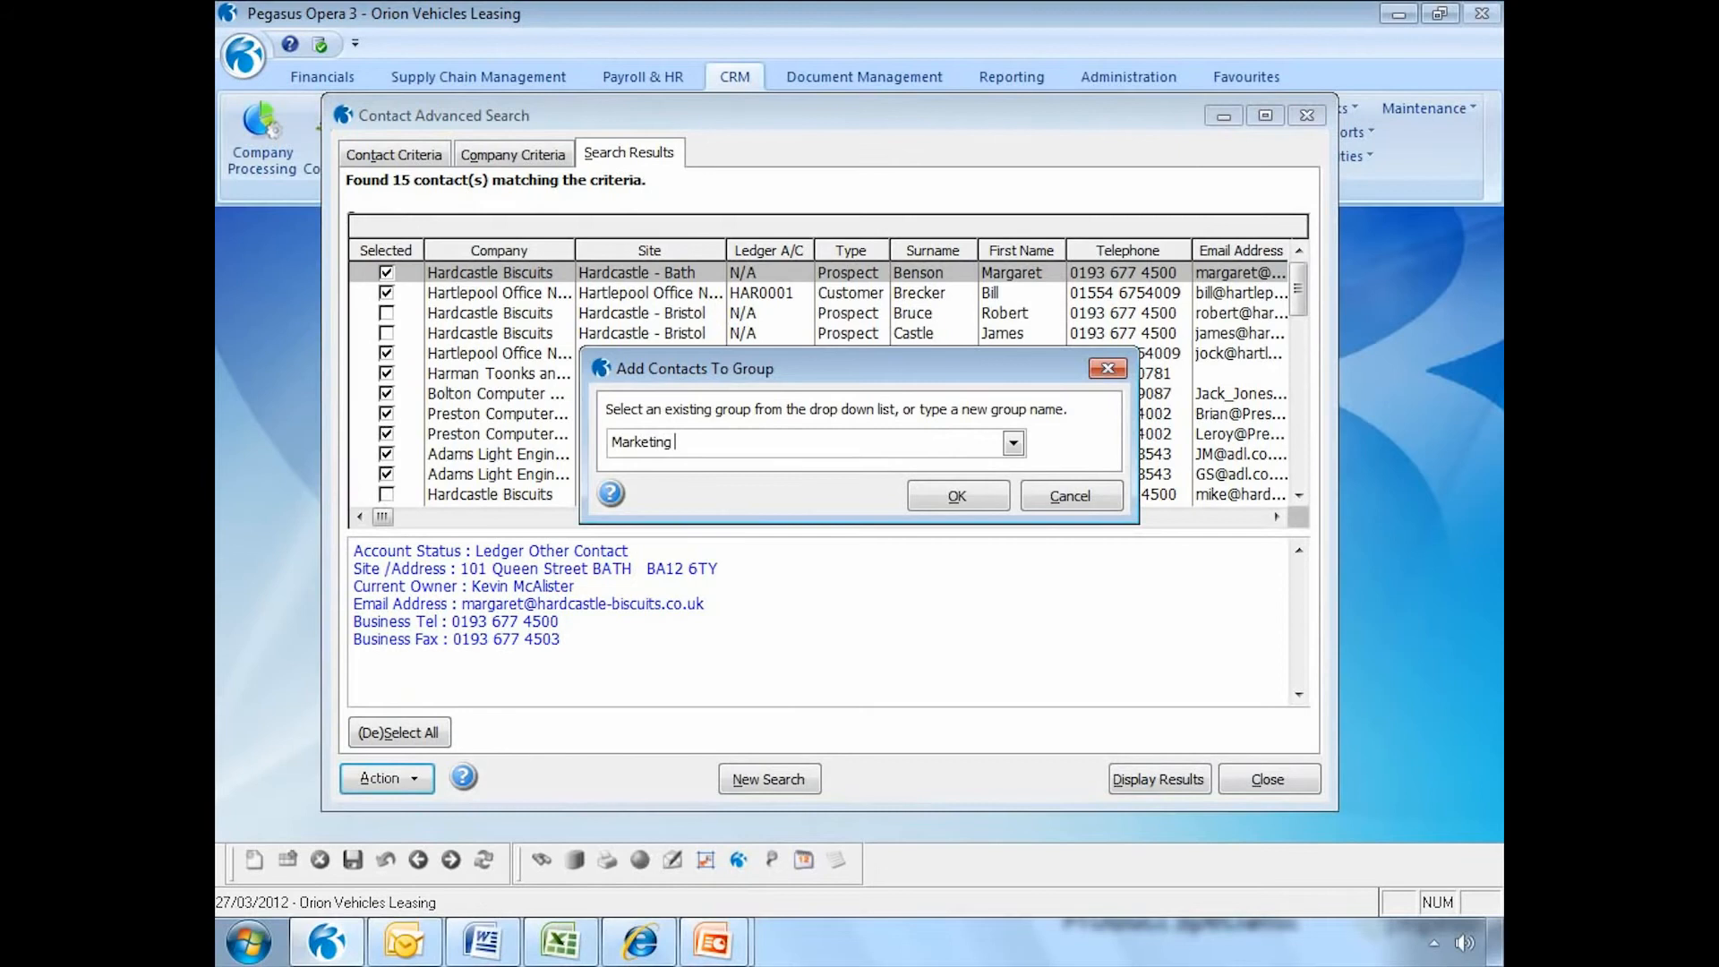
{"action": "type", "text": "n Group"}
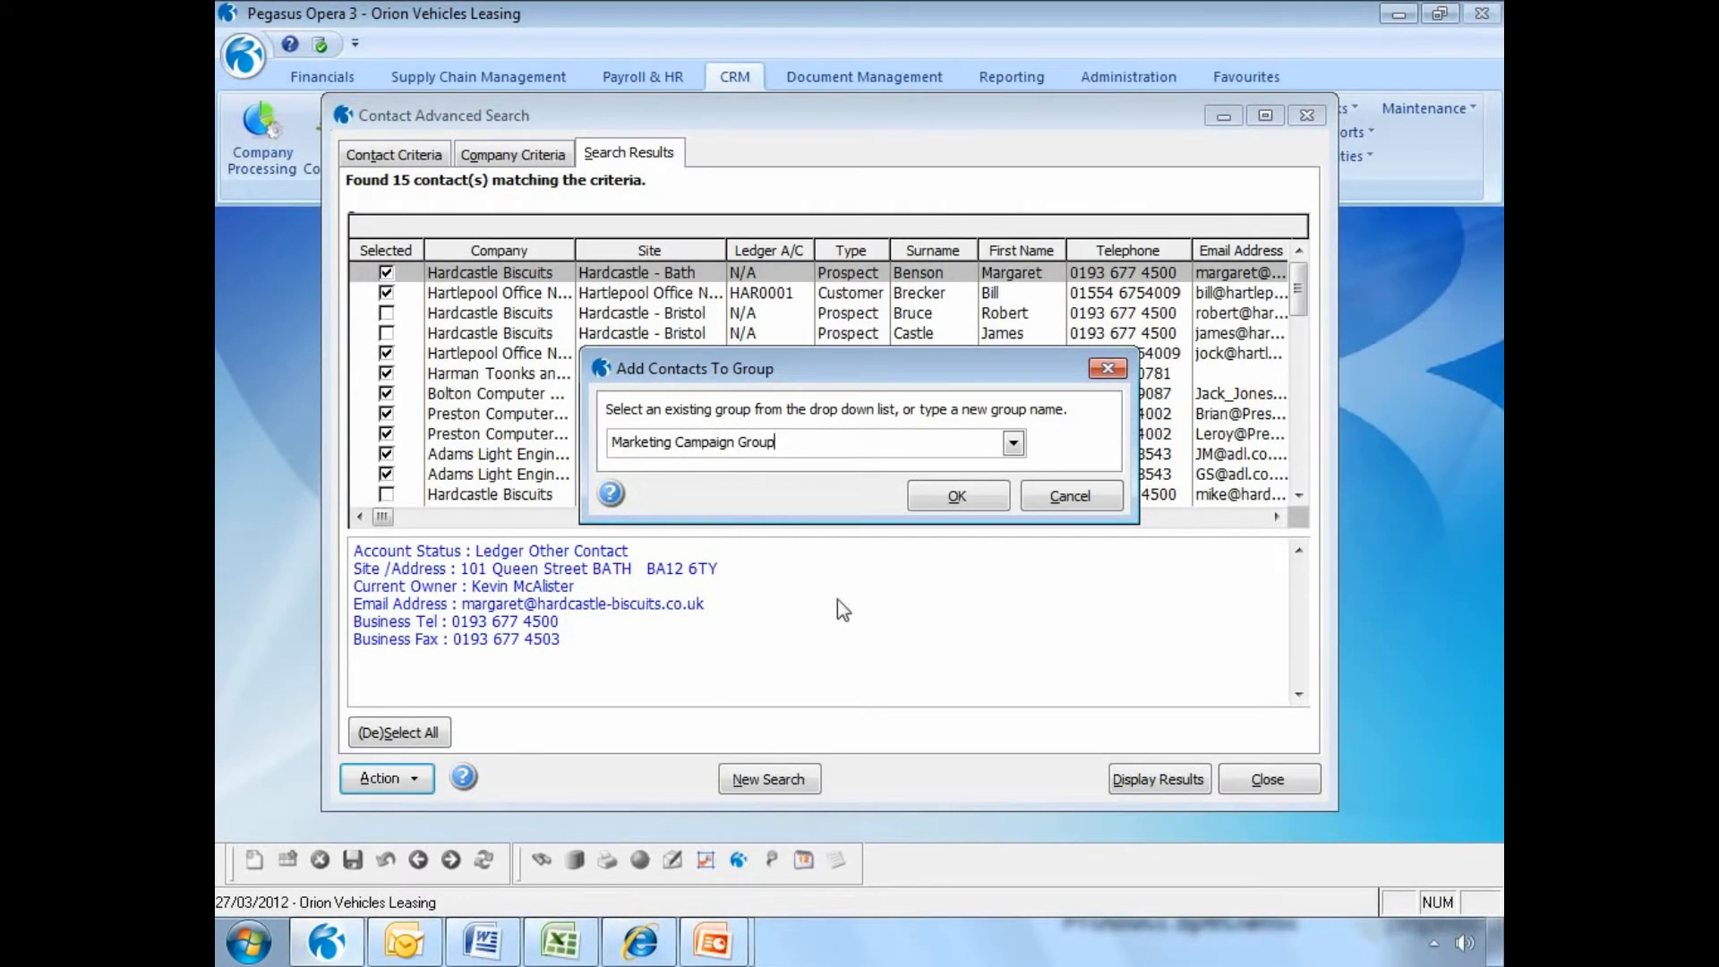
{"action": "left_click", "coordinate": [951, 497]}
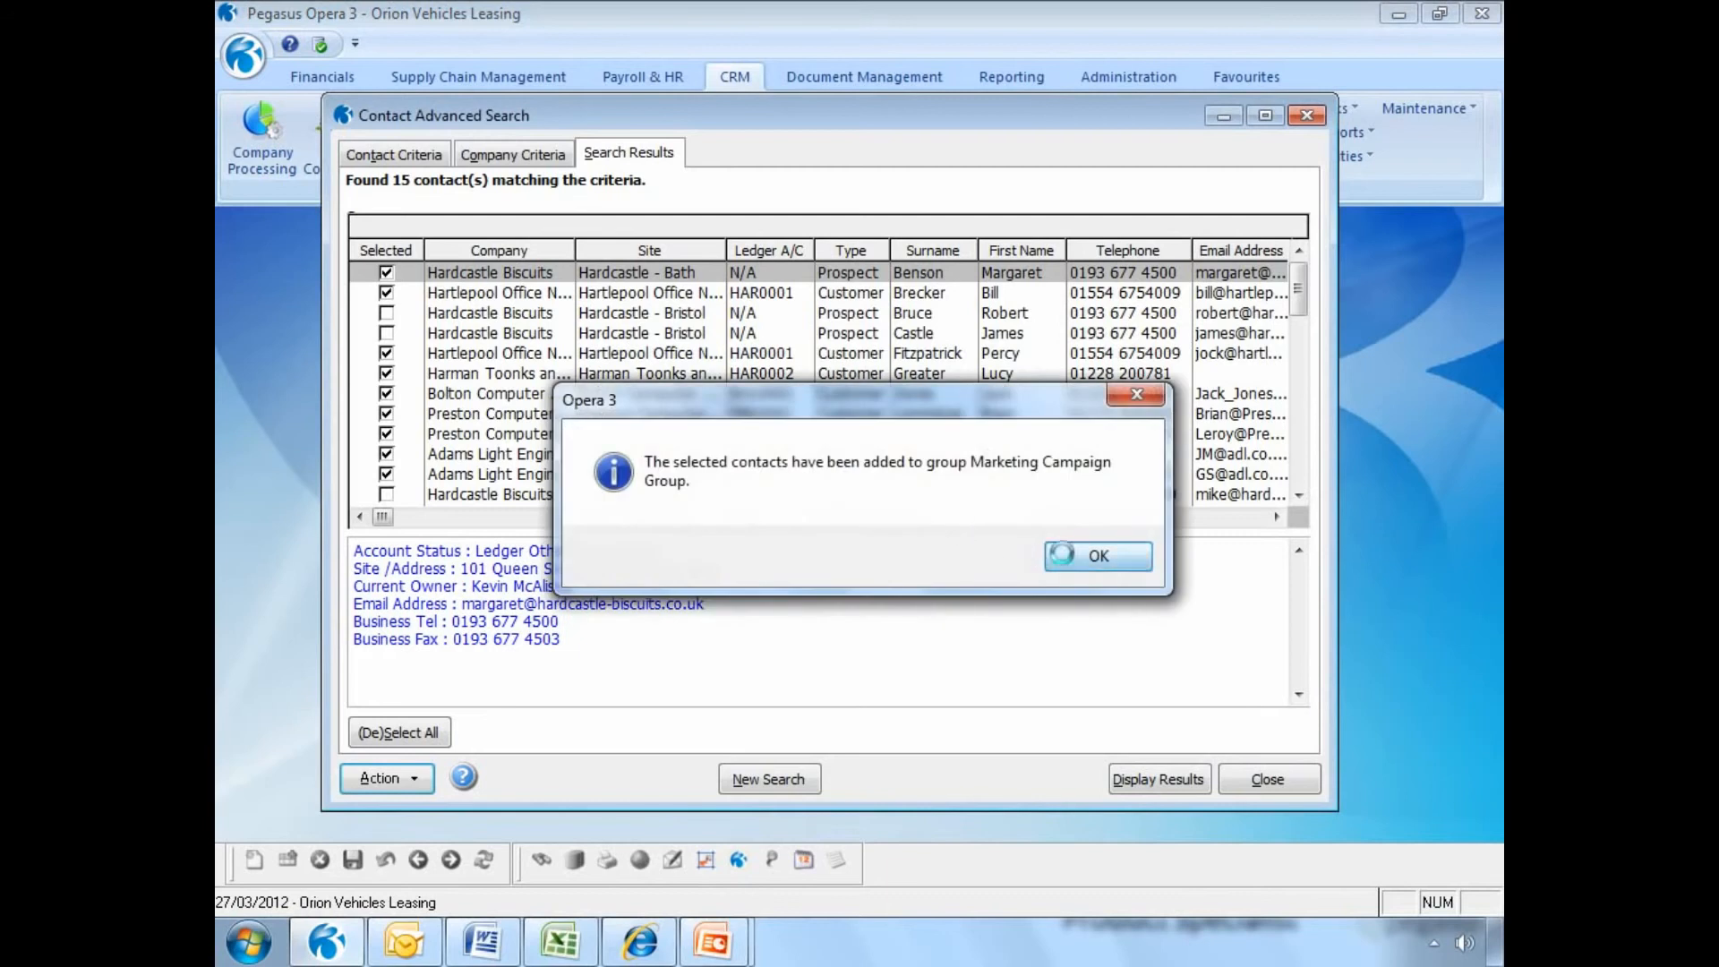
{"action": "left_click", "coordinate": [1063, 555]}
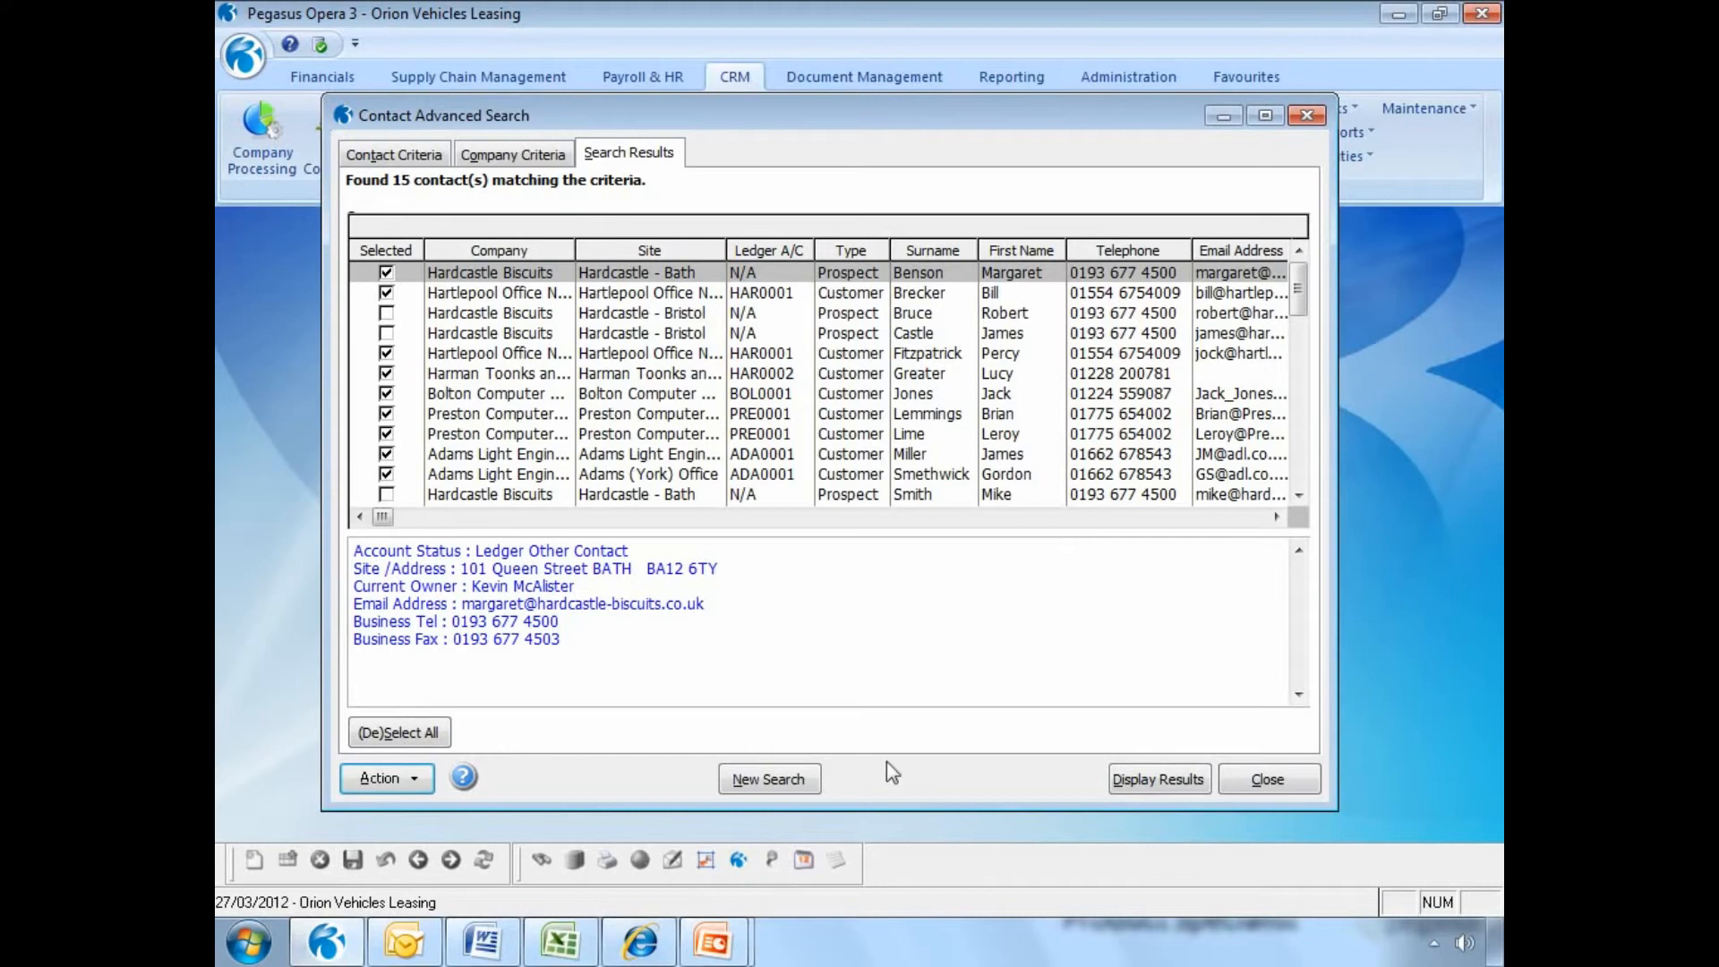
Run a mail merge for the selected contacts with the MKG Marketing Campaign template, output to the word processor with history recorded.
{"action": "left_click", "coordinate": [421, 780]}
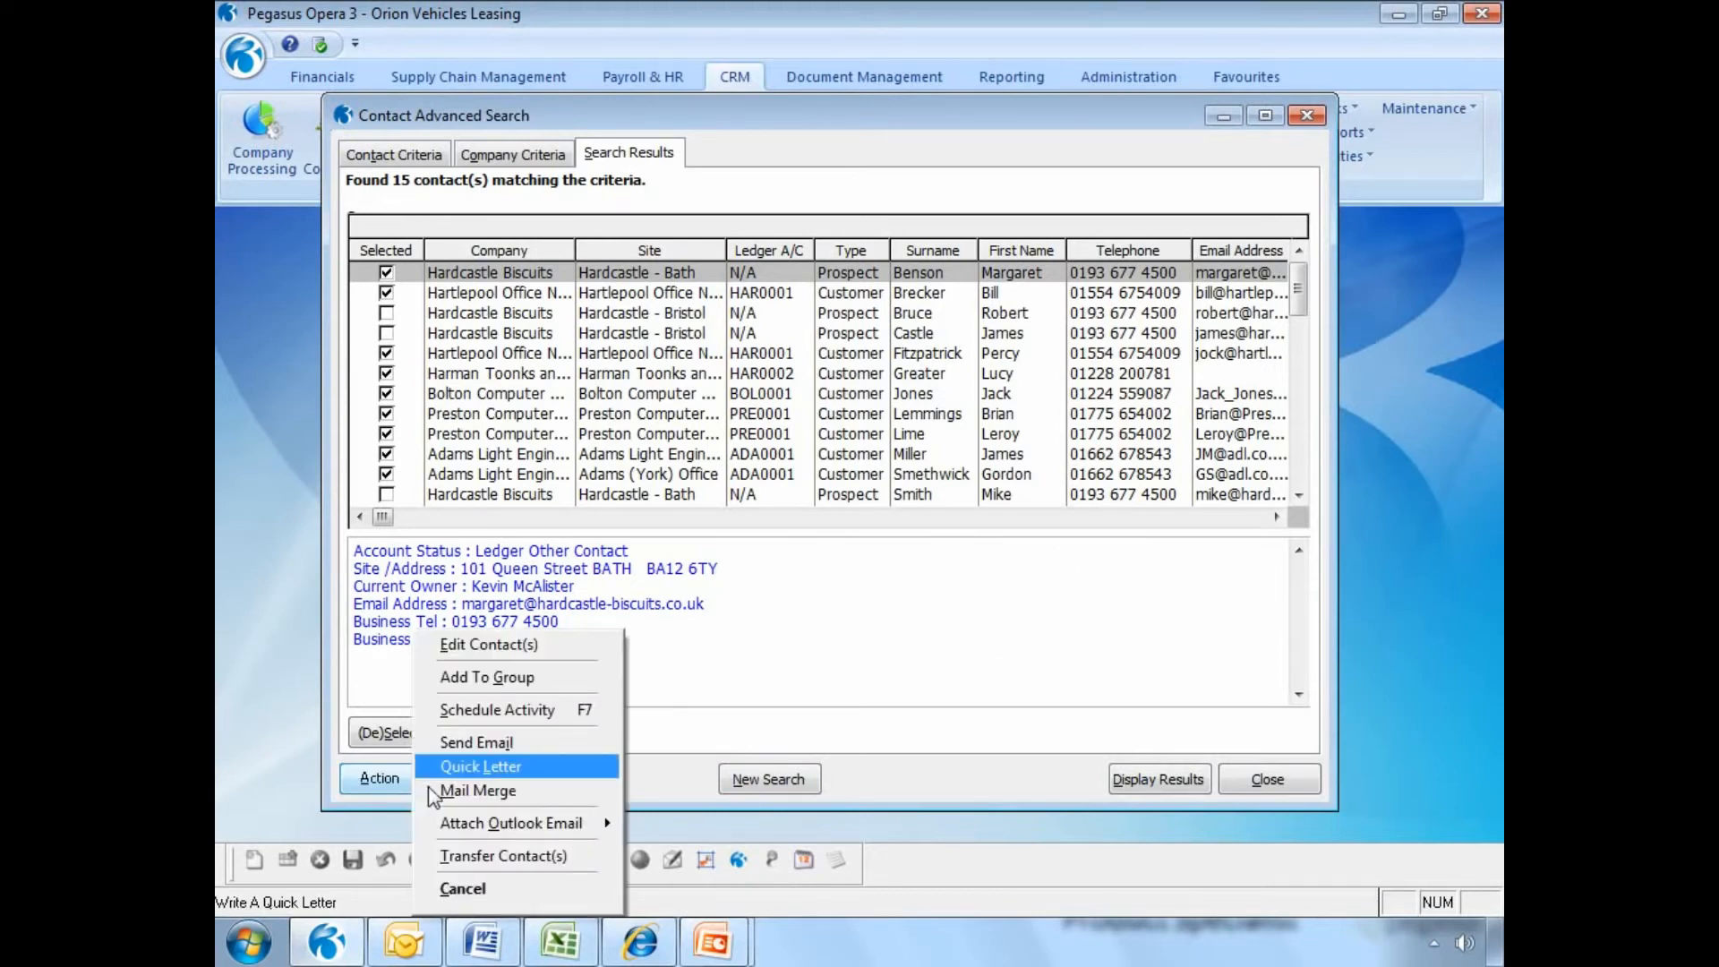
{"action": "left_click", "coordinate": [429, 791]}
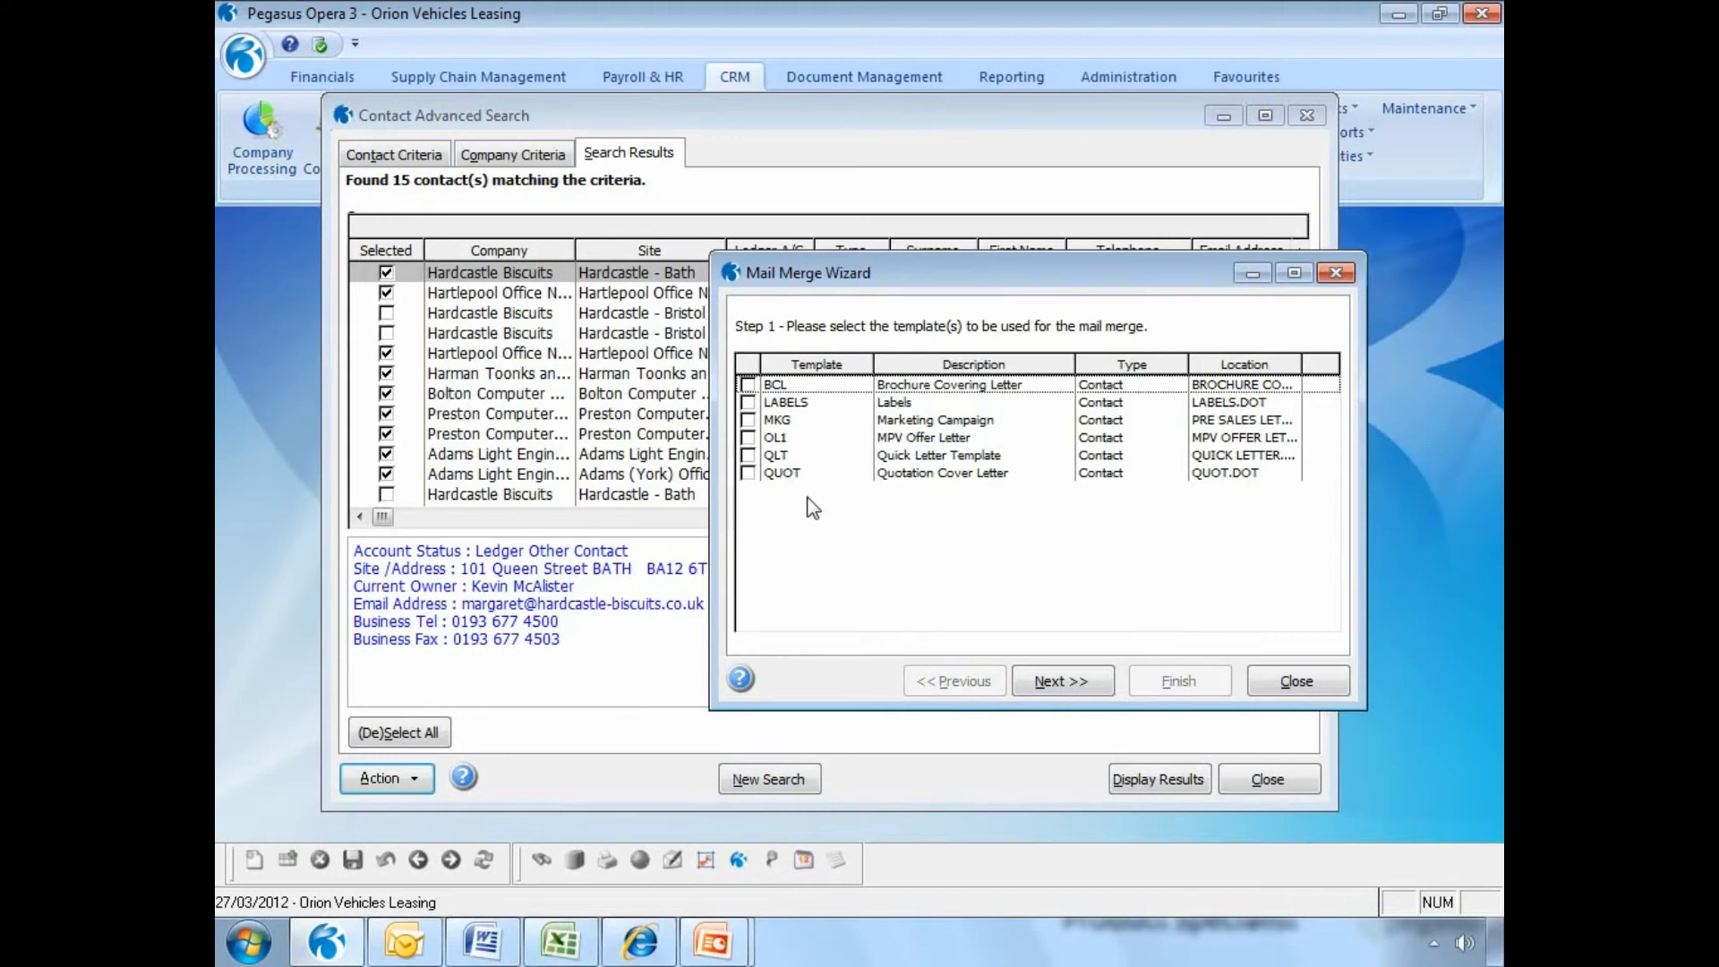
{"action": "left_click", "coordinate": [748, 420]}
{"action": "left_click", "coordinate": [1060, 684]}
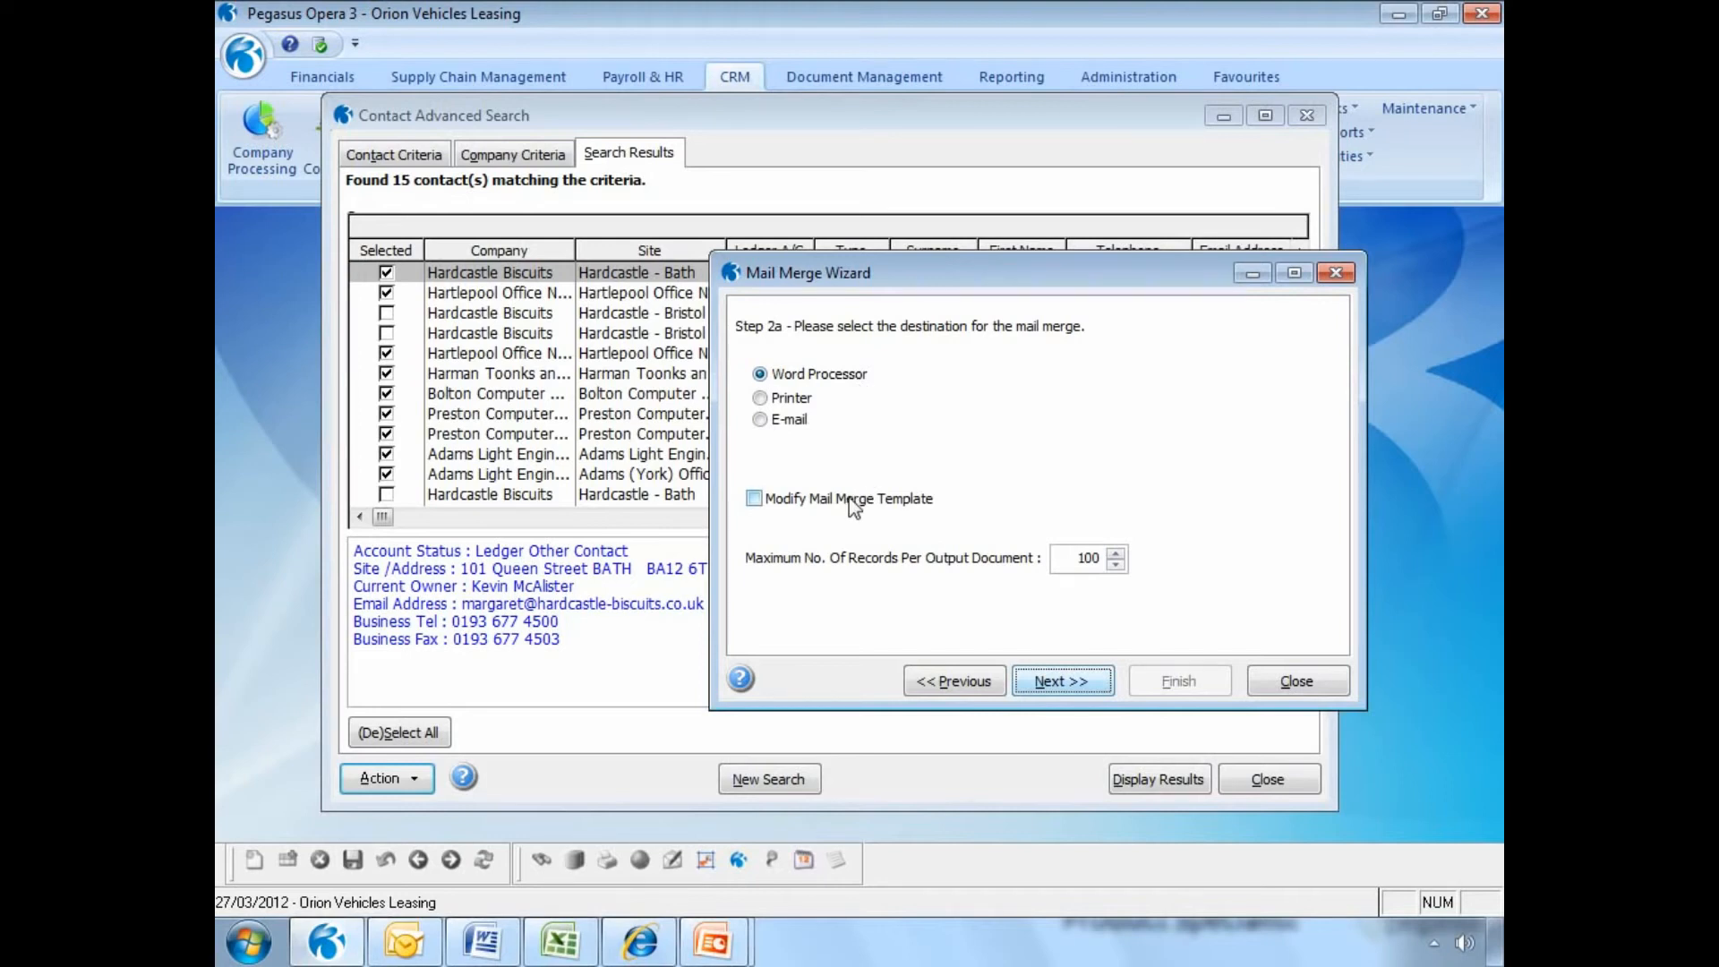
{"action": "left_click", "coordinate": [1038, 683]}
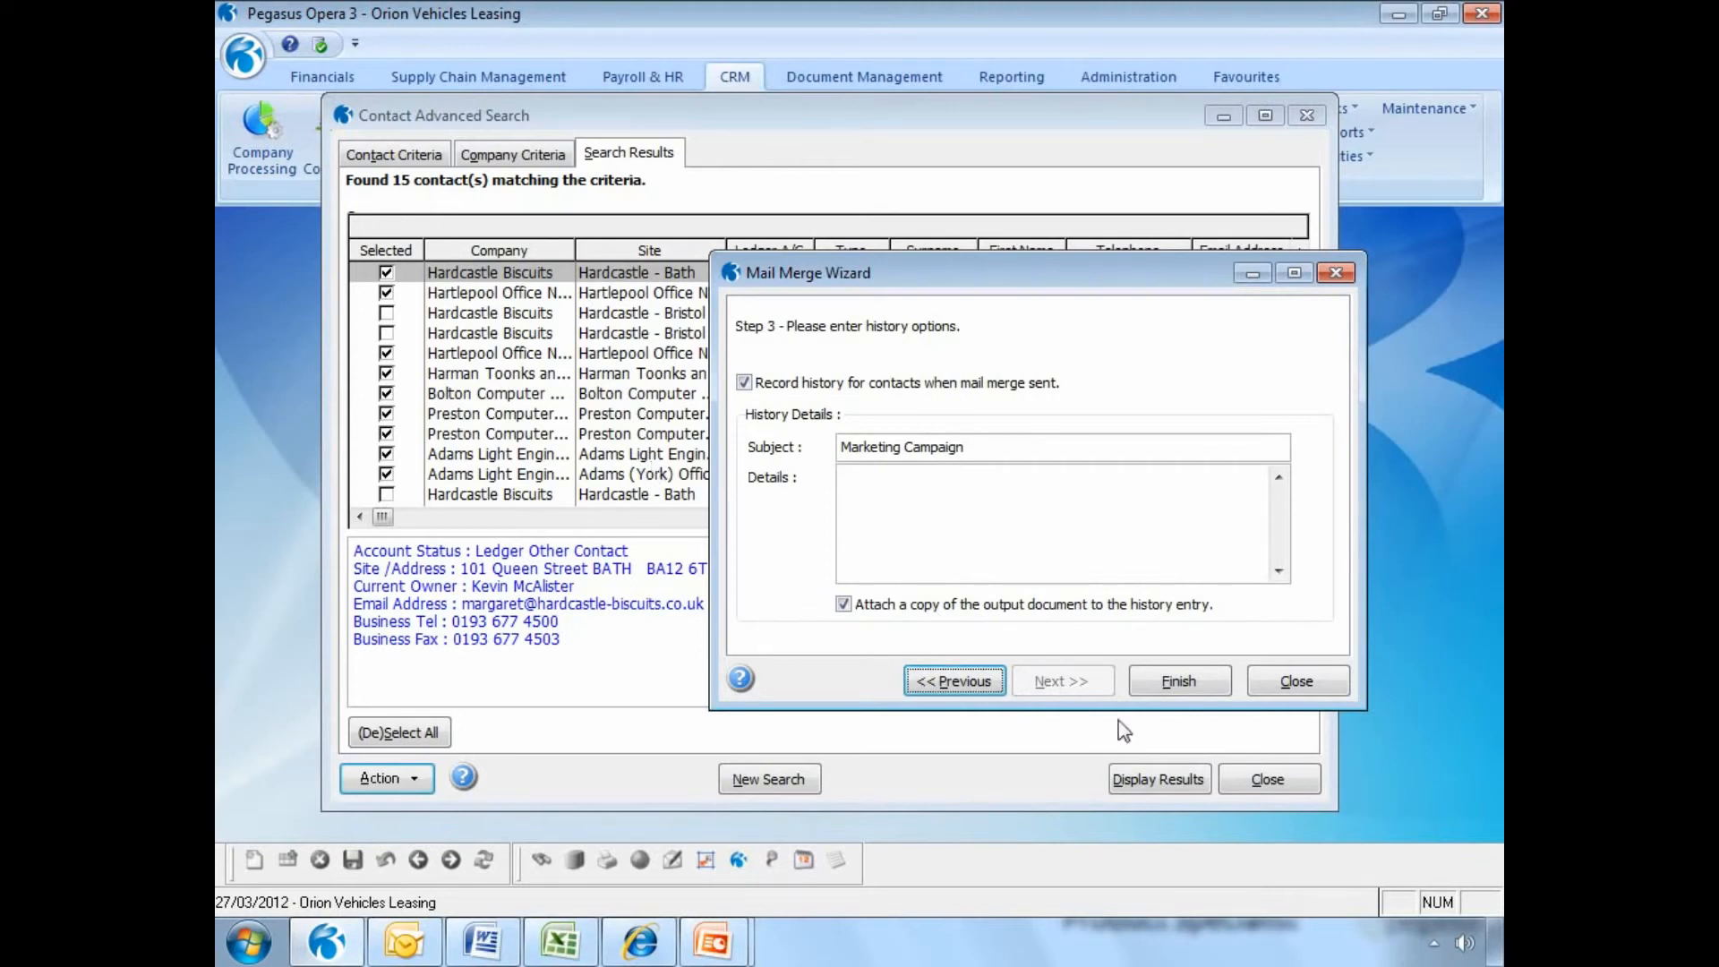
{"action": "left_click", "coordinate": [1182, 685]}
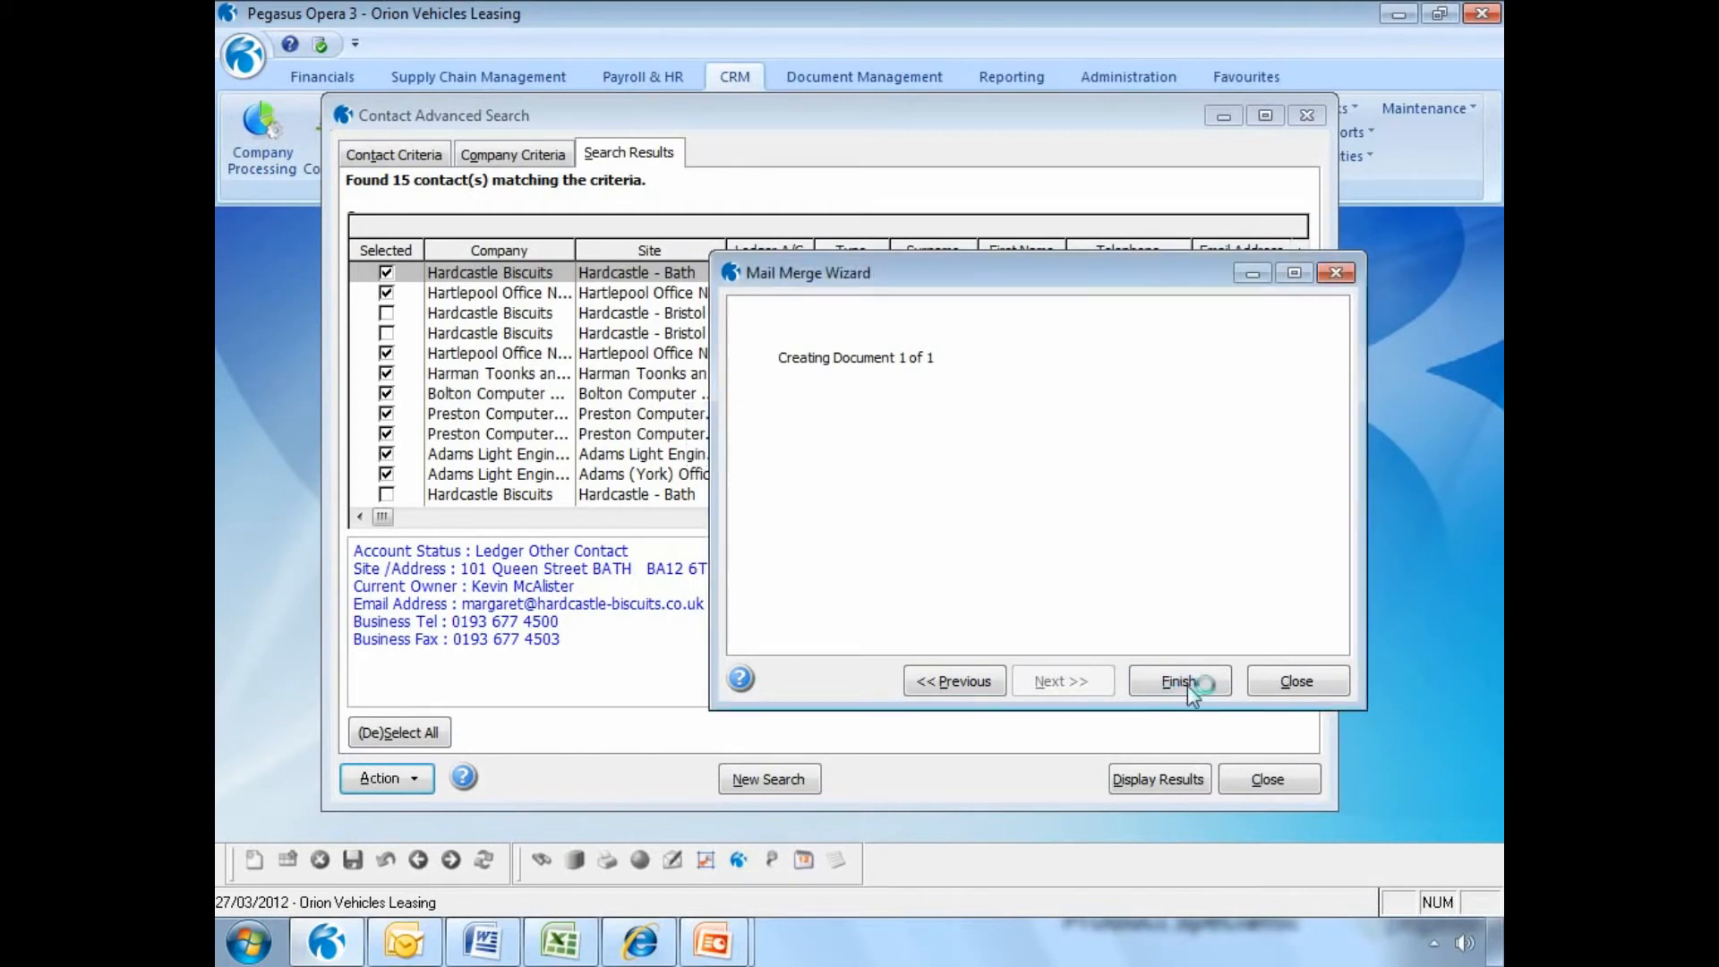
Examine the merged pre-sales letters in Word, close the document and acknowledge the end of the mail merge.
{"action": "scroll", "coordinate": [1190, 687], "scroll_direction": "down", "scroll_amount": 18}
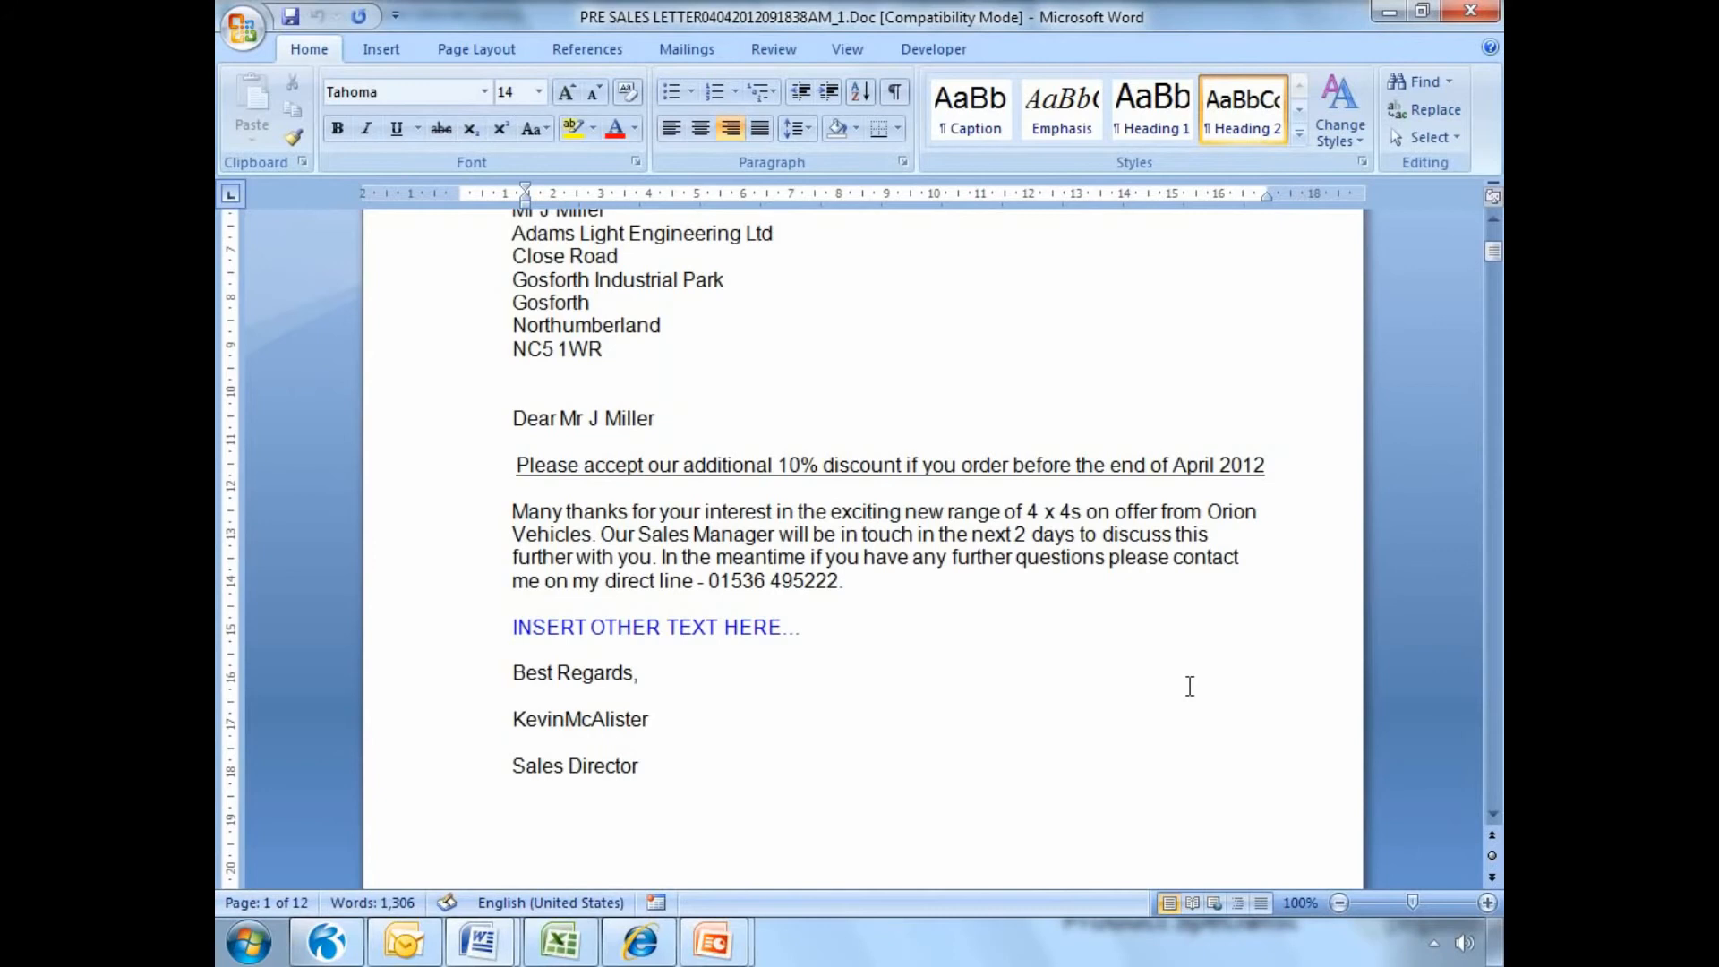
{"action": "scroll", "coordinate": [1190, 687], "scroll_direction": "down", "scroll_amount": 15}
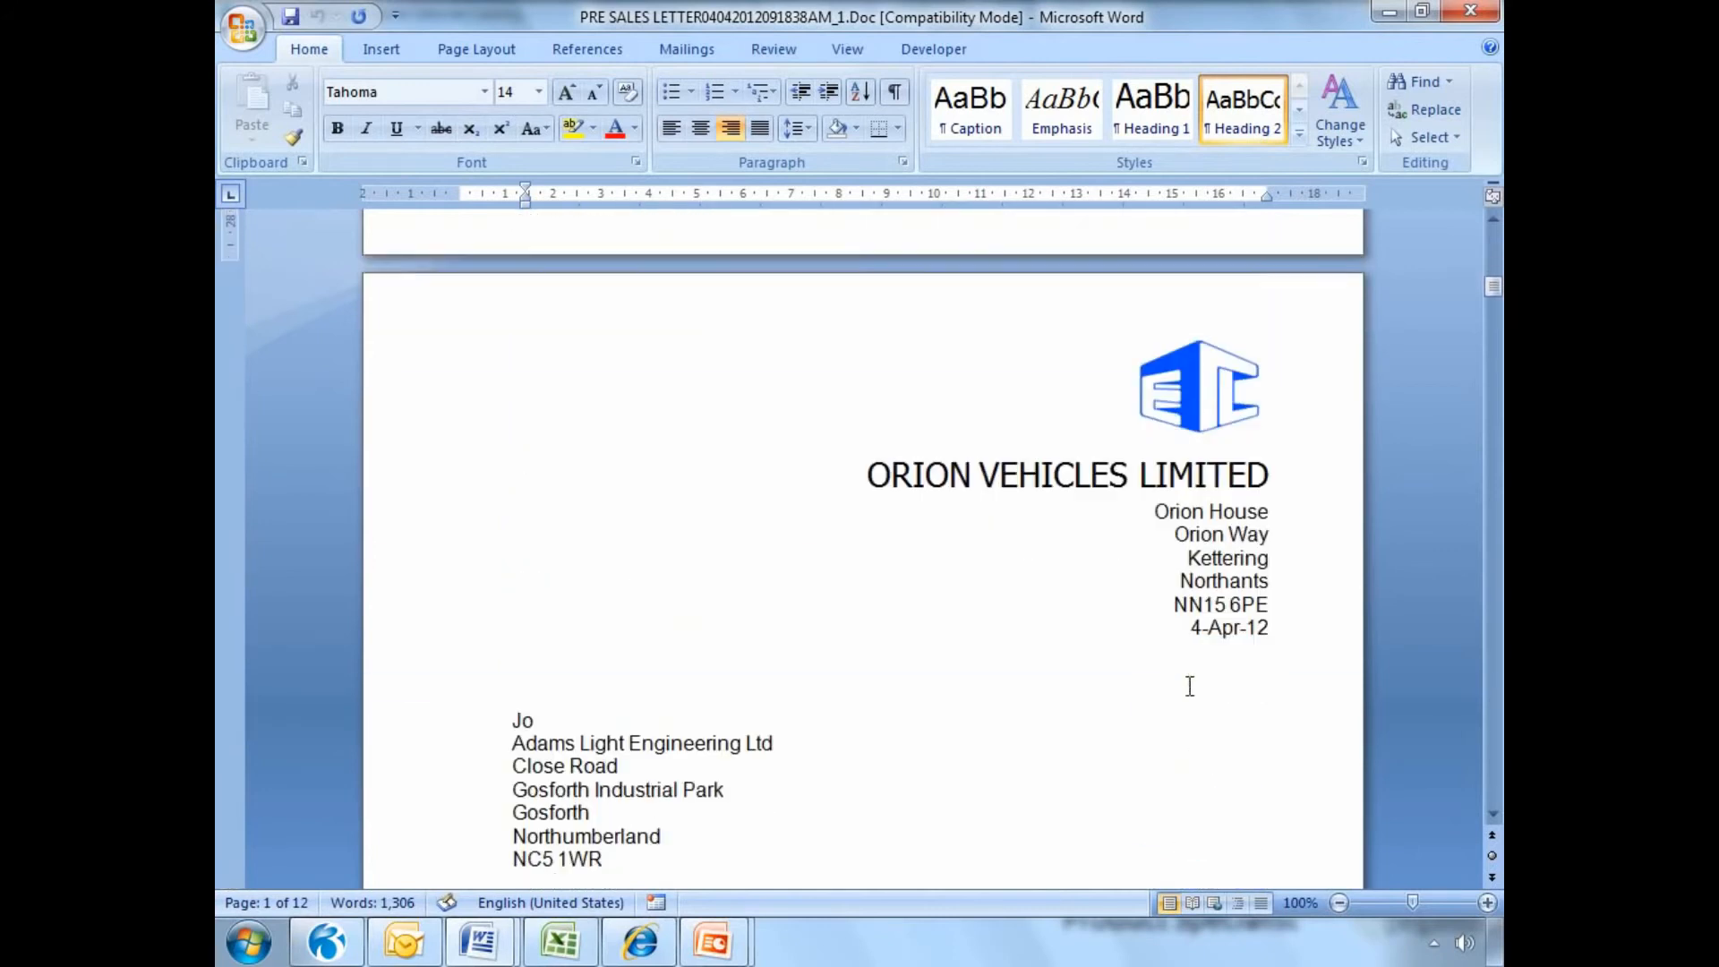
{"action": "scroll", "coordinate": [1190, 687], "scroll_direction": "down", "scroll_amount": 10}
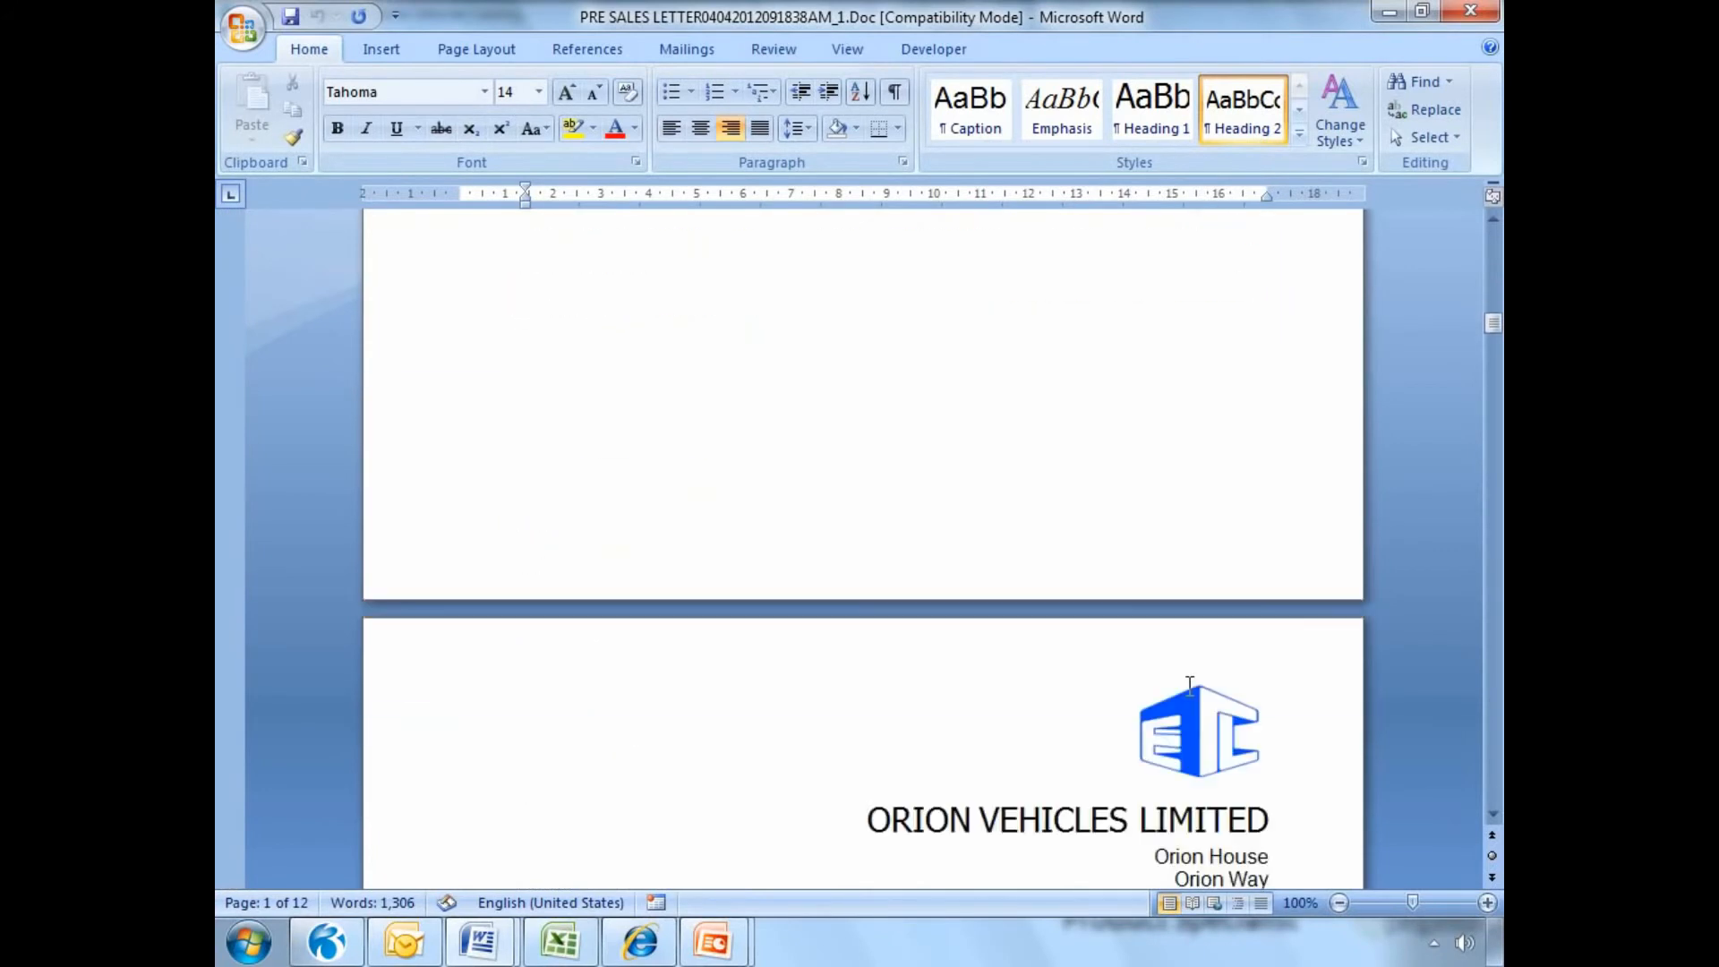
{"action": "scroll", "coordinate": [1190, 687], "scroll_direction": "down", "scroll_amount": 15}
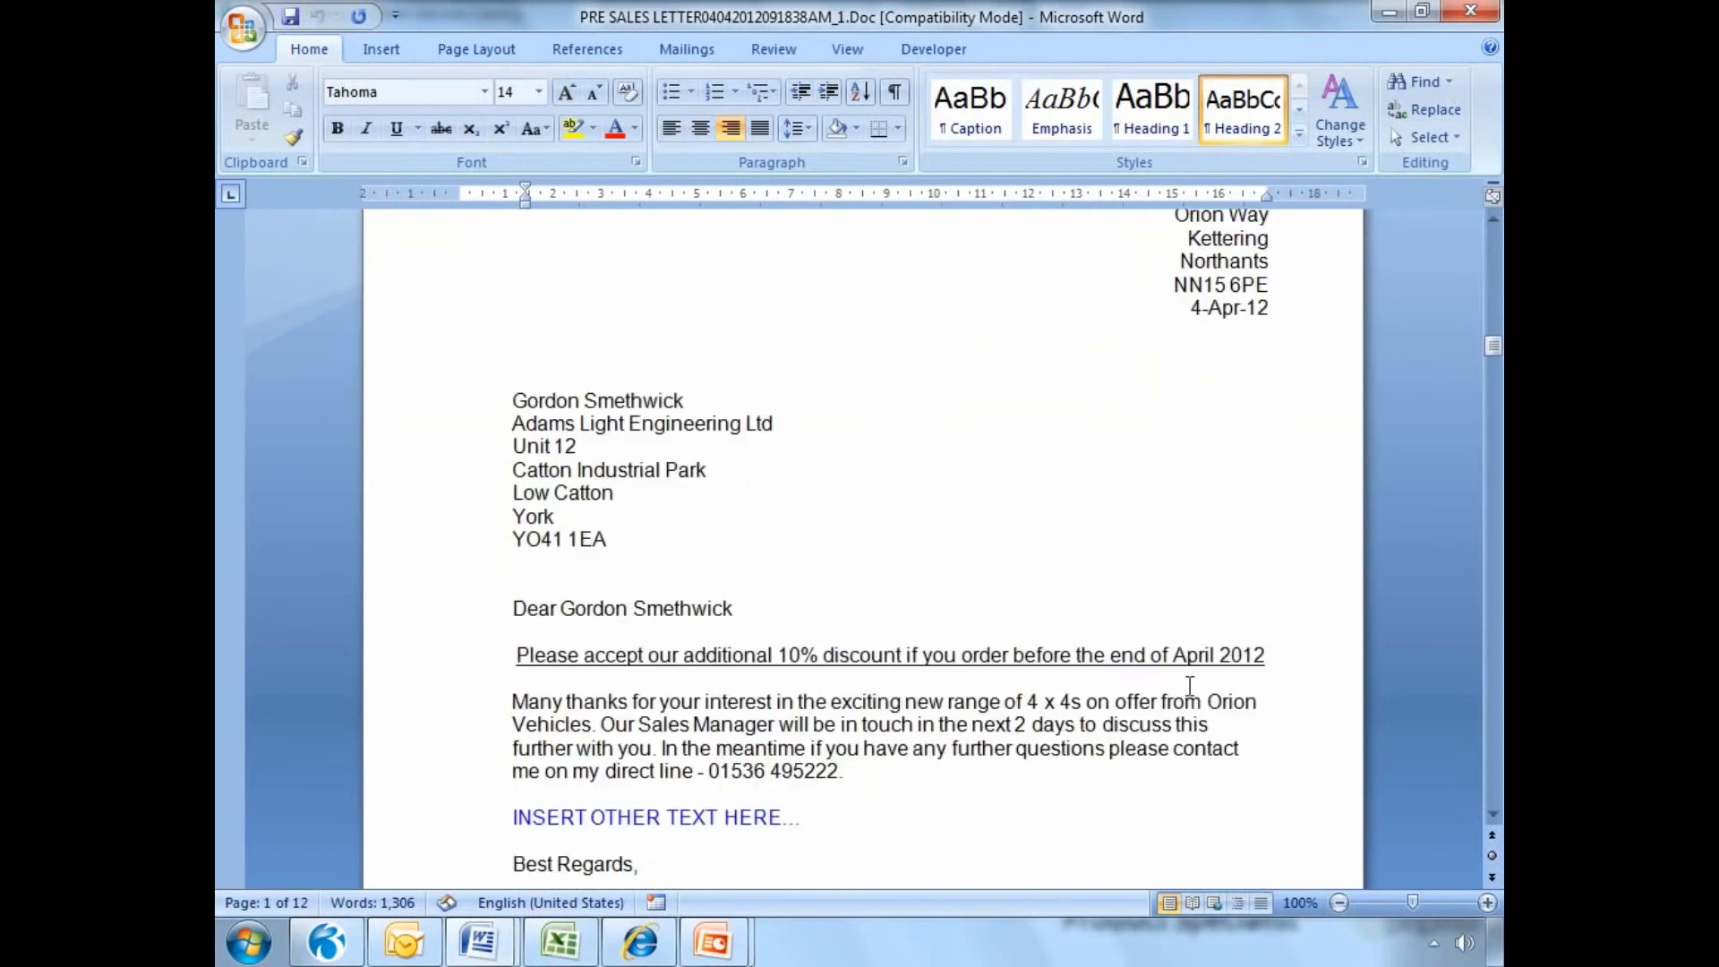
{"action": "scroll", "coordinate": [1190, 686], "scroll_direction": "down", "scroll_amount": 15}
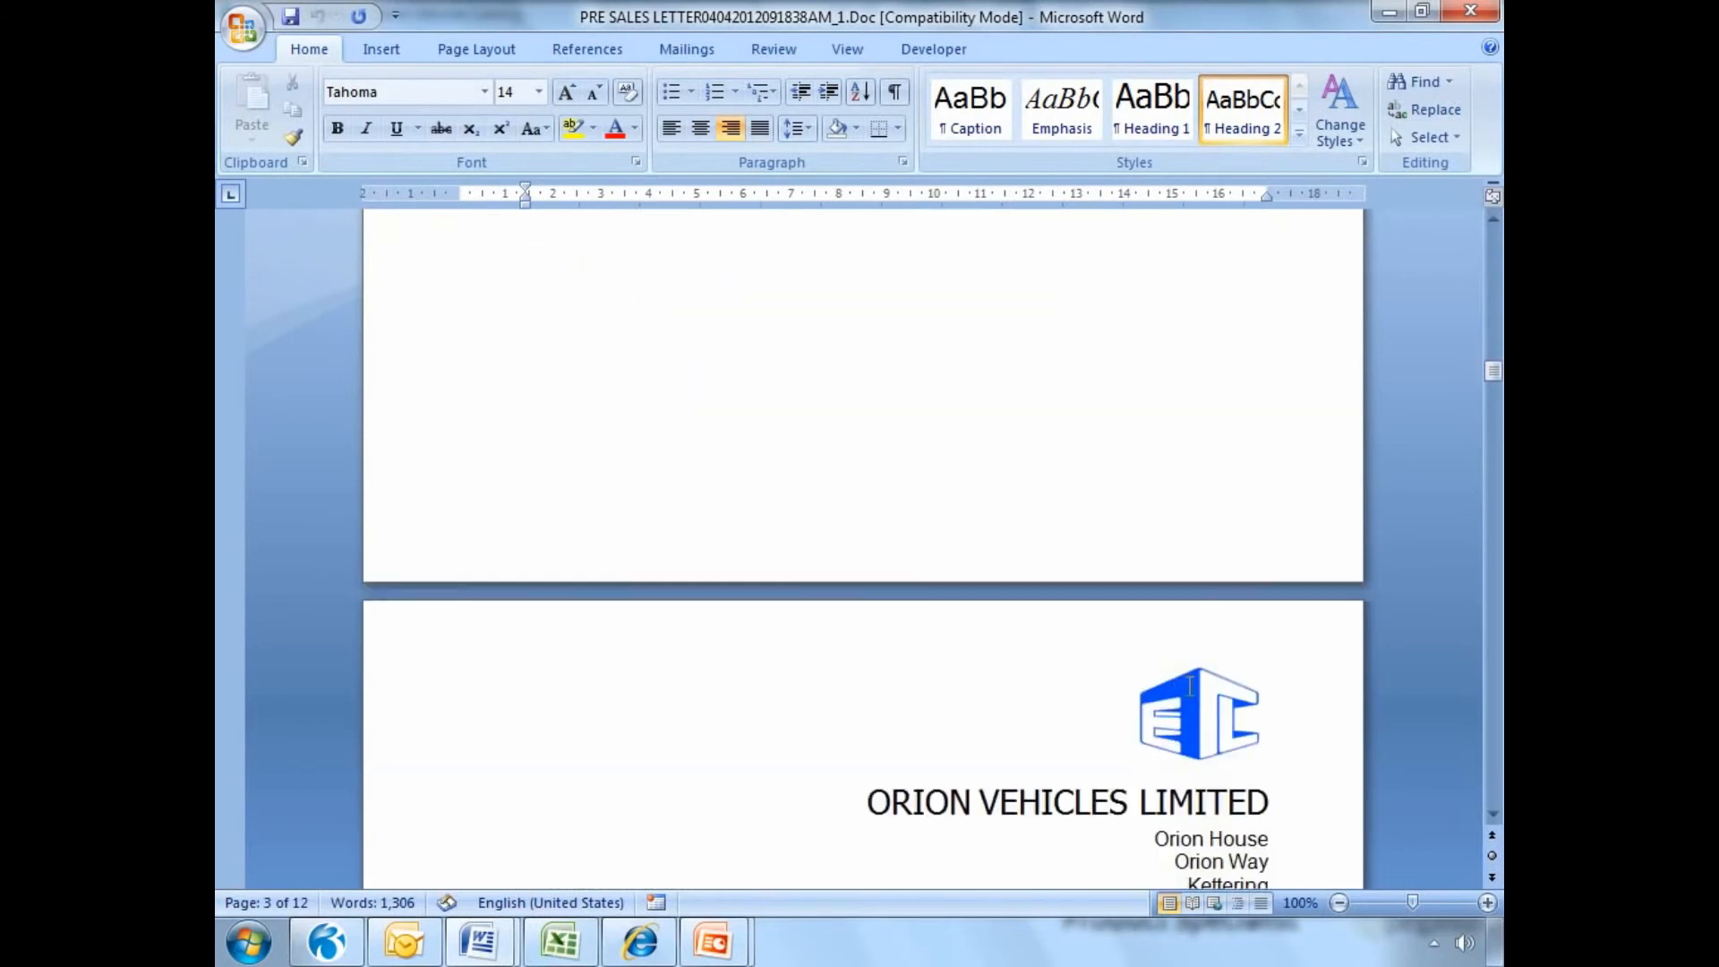
{"action": "scroll", "coordinate": [1190, 687], "scroll_direction": "down", "scroll_amount": 1}
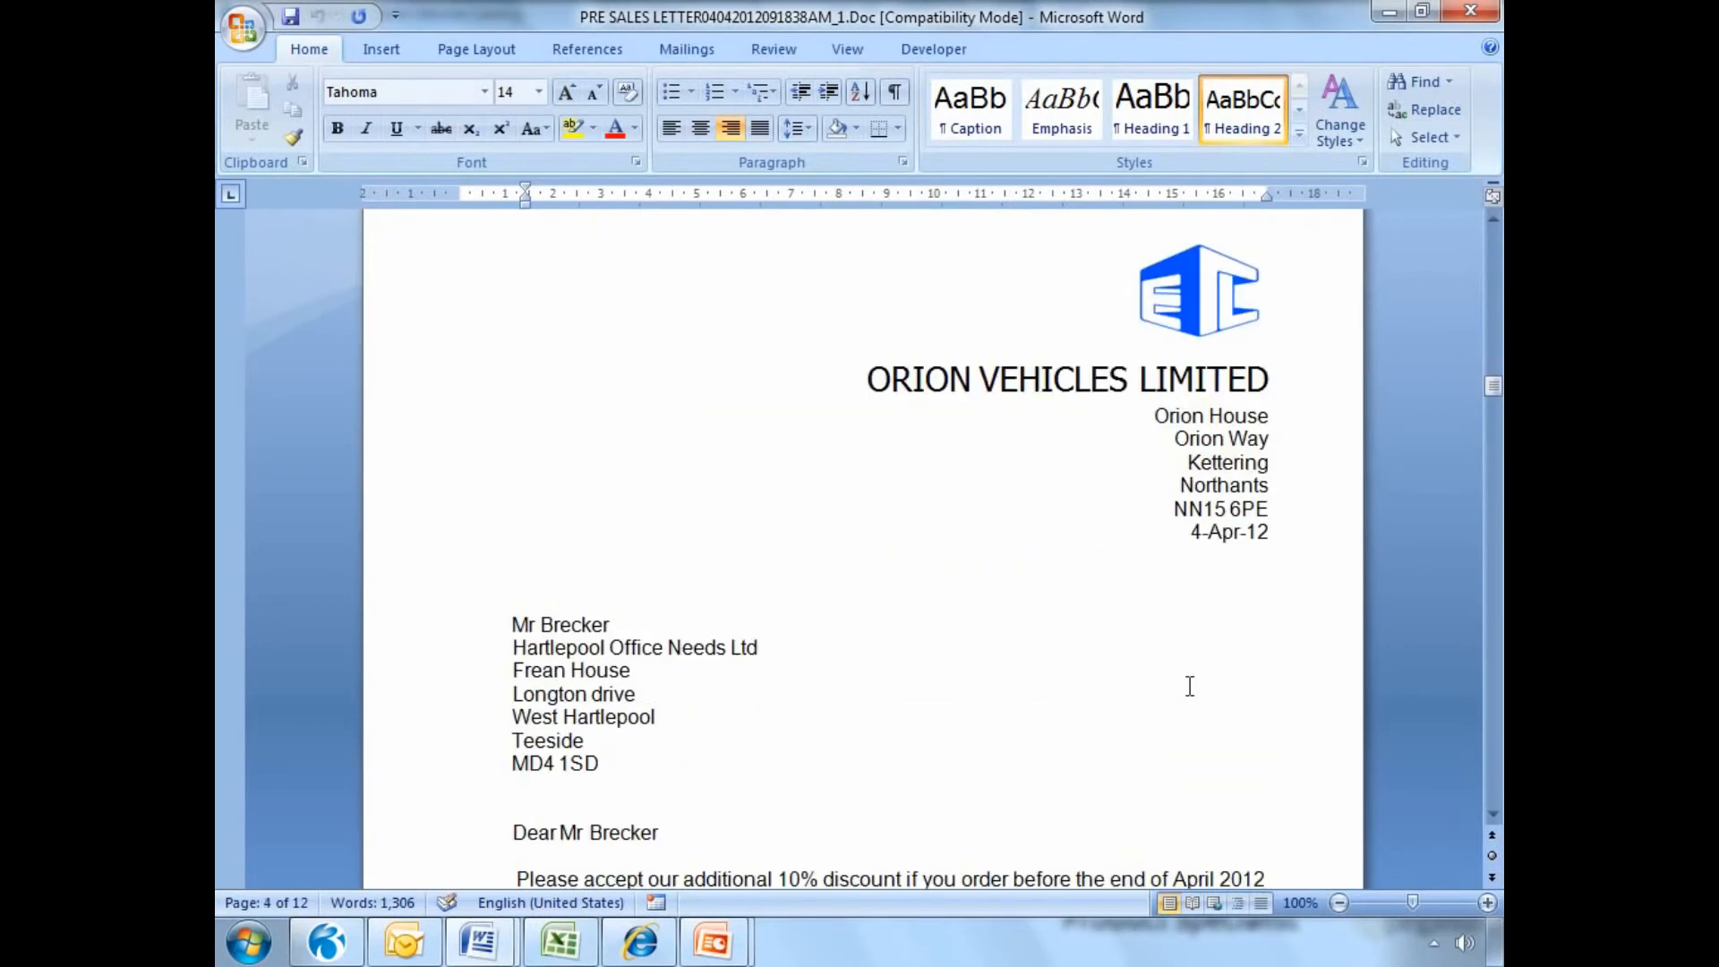
{"action": "left_click", "coordinate": [1471, 10]}
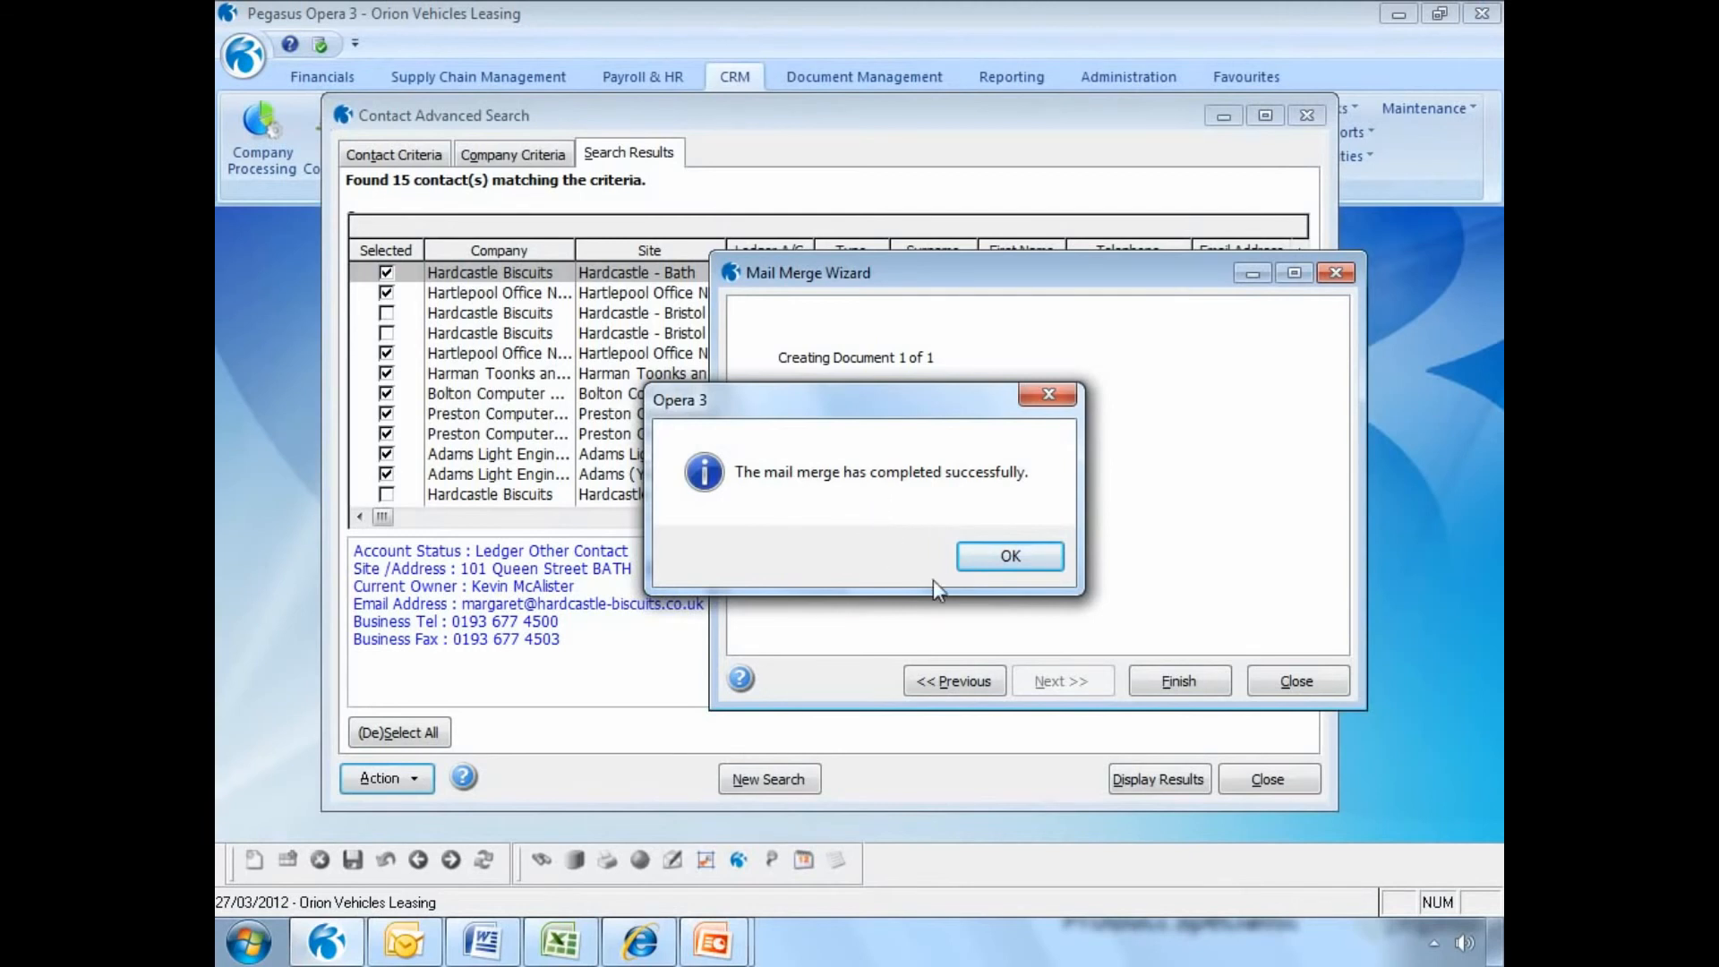
{"action": "left_click", "coordinate": [1009, 554]}
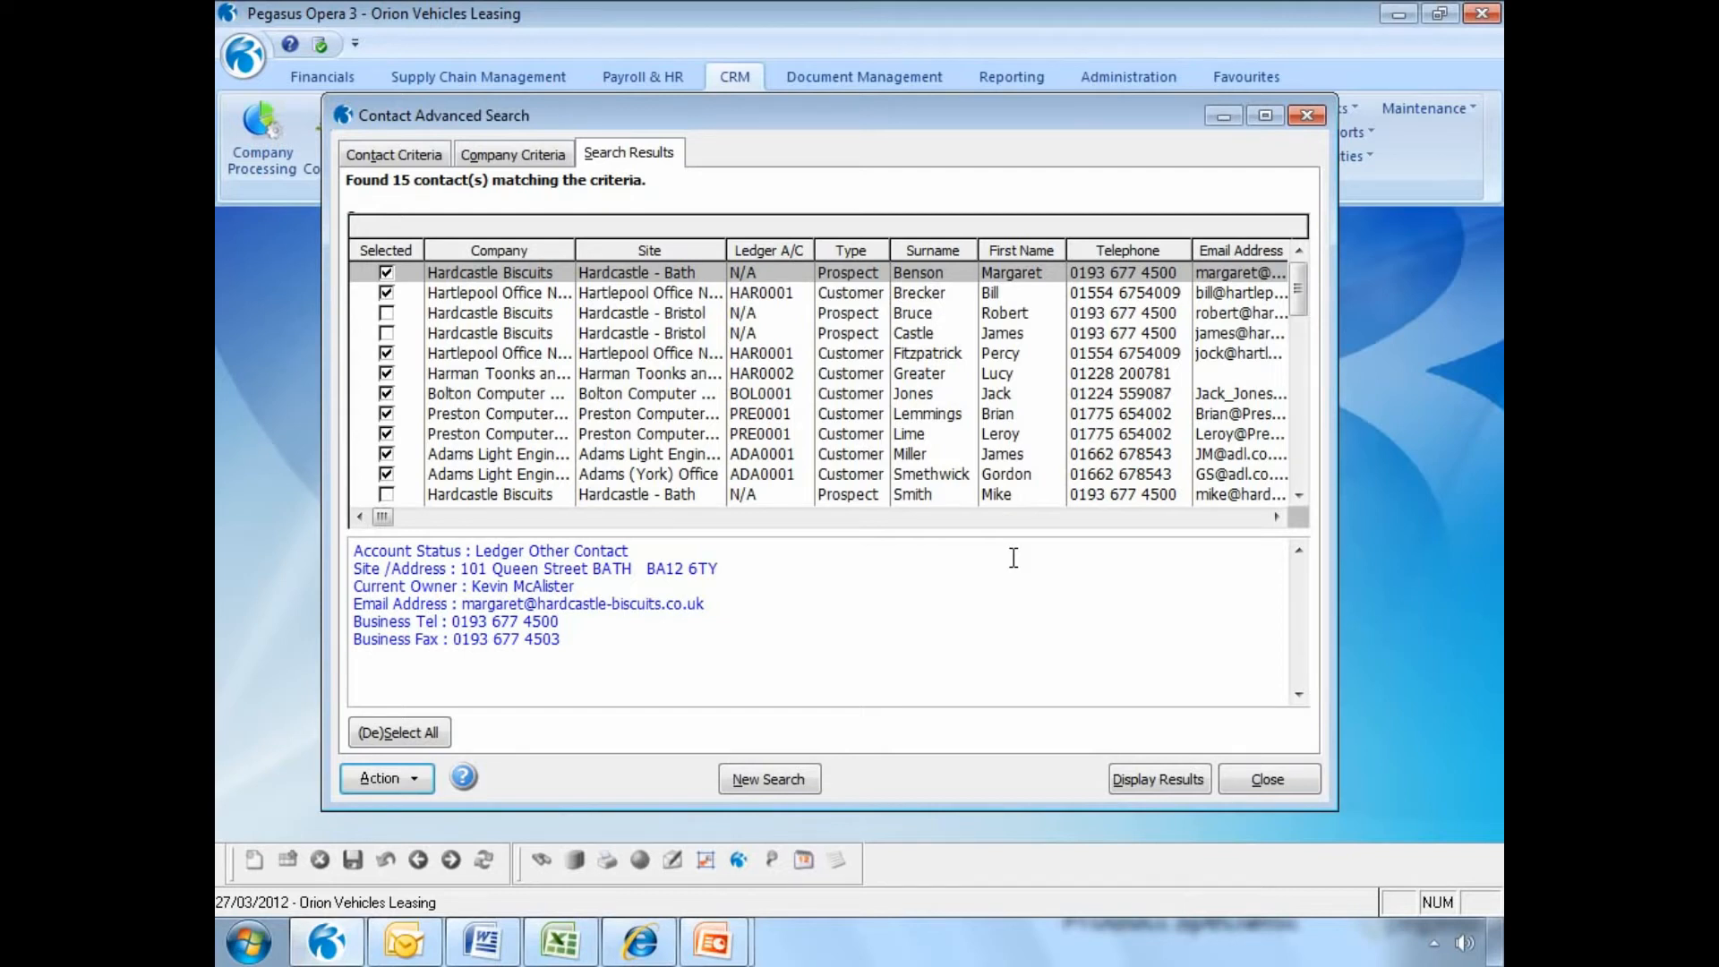
Schedule a new activity for the selected contacts with type PSFLW, Follow-up prospect.
{"action": "left_click", "coordinate": [414, 779]}
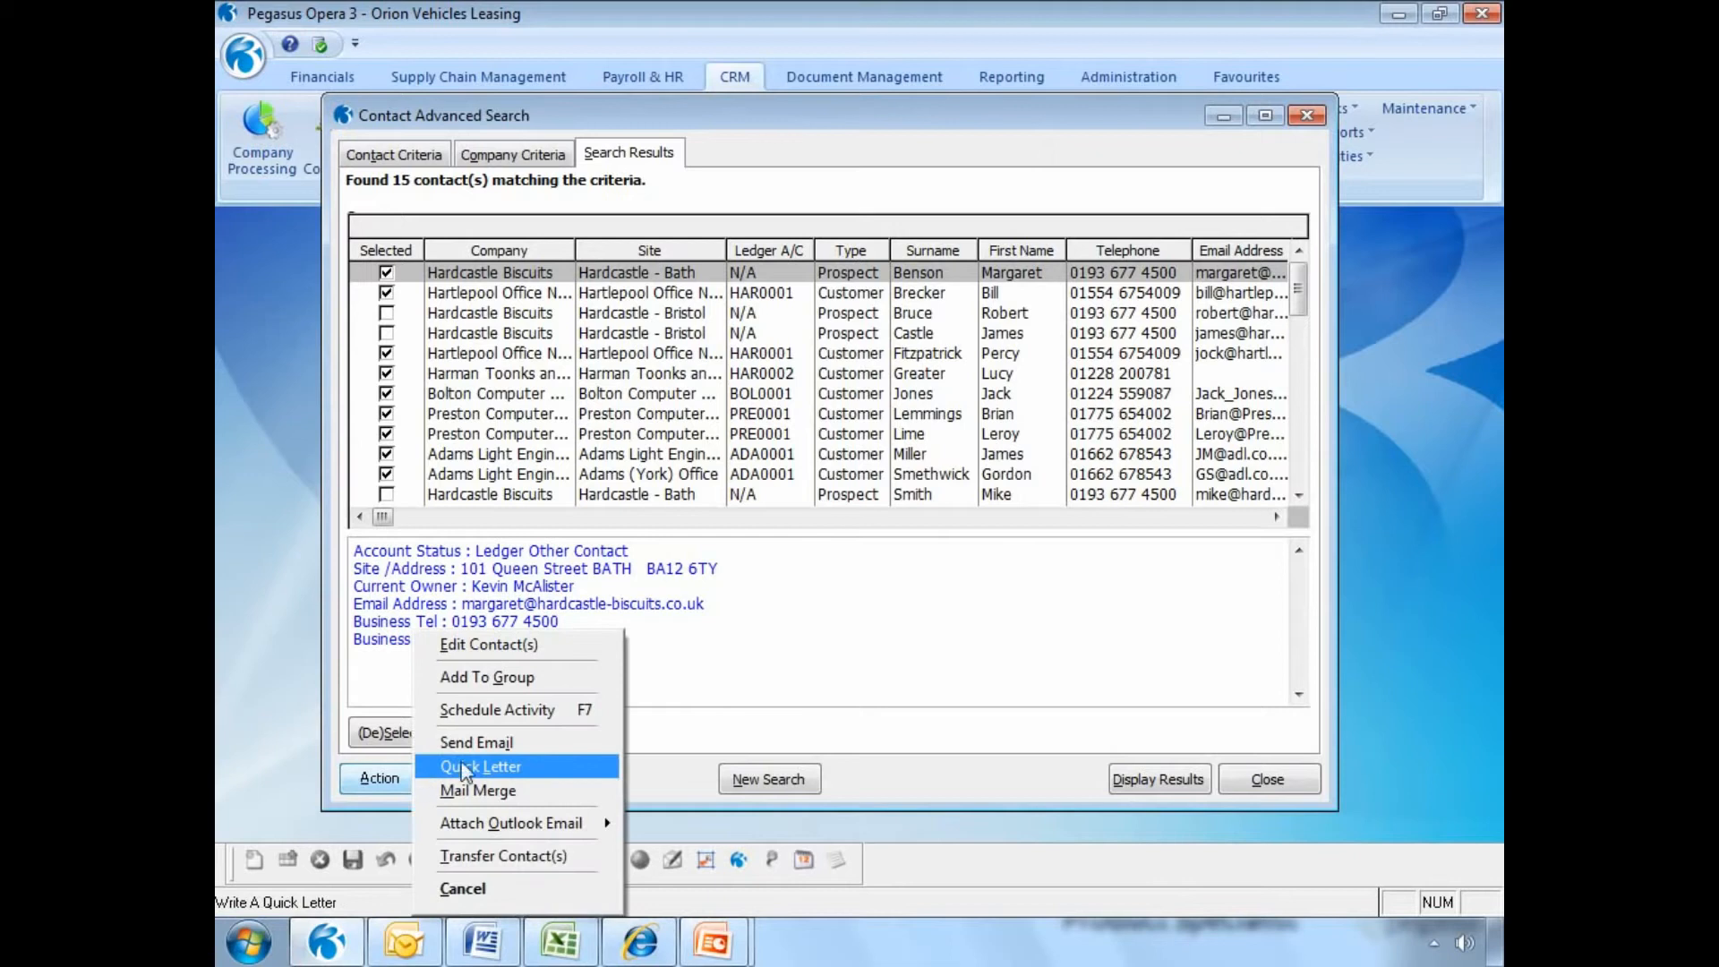
{"action": "left_click", "coordinate": [484, 710]}
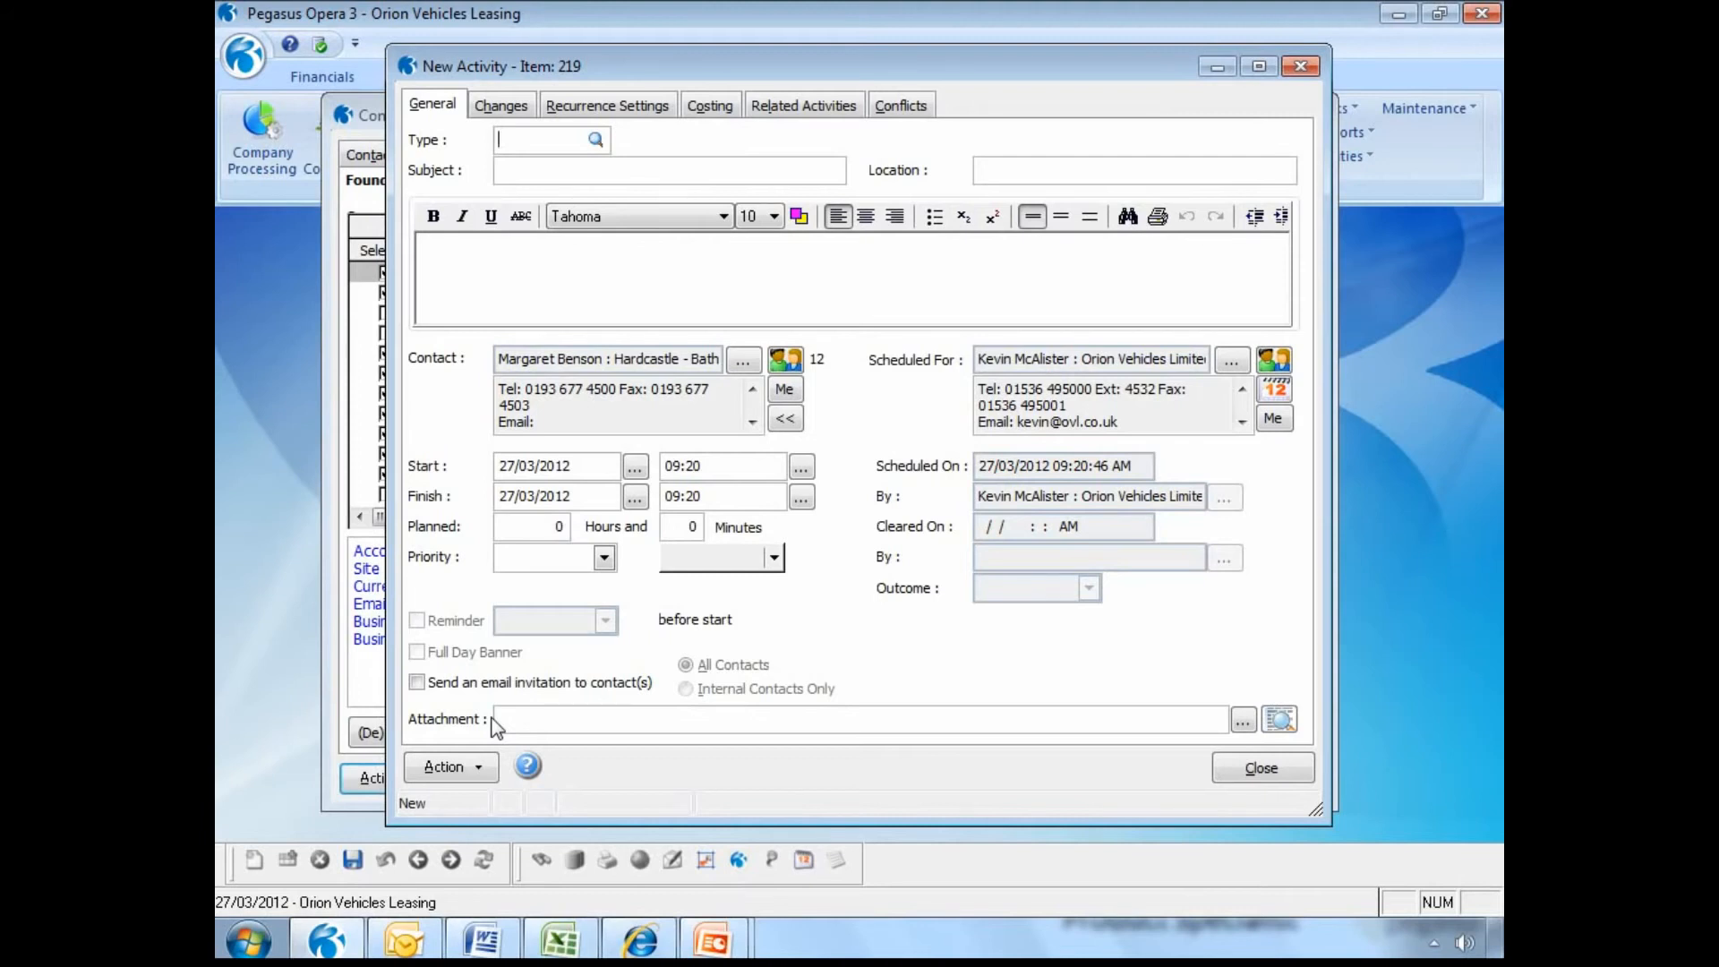
{"action": "key", "text": "Tab"}
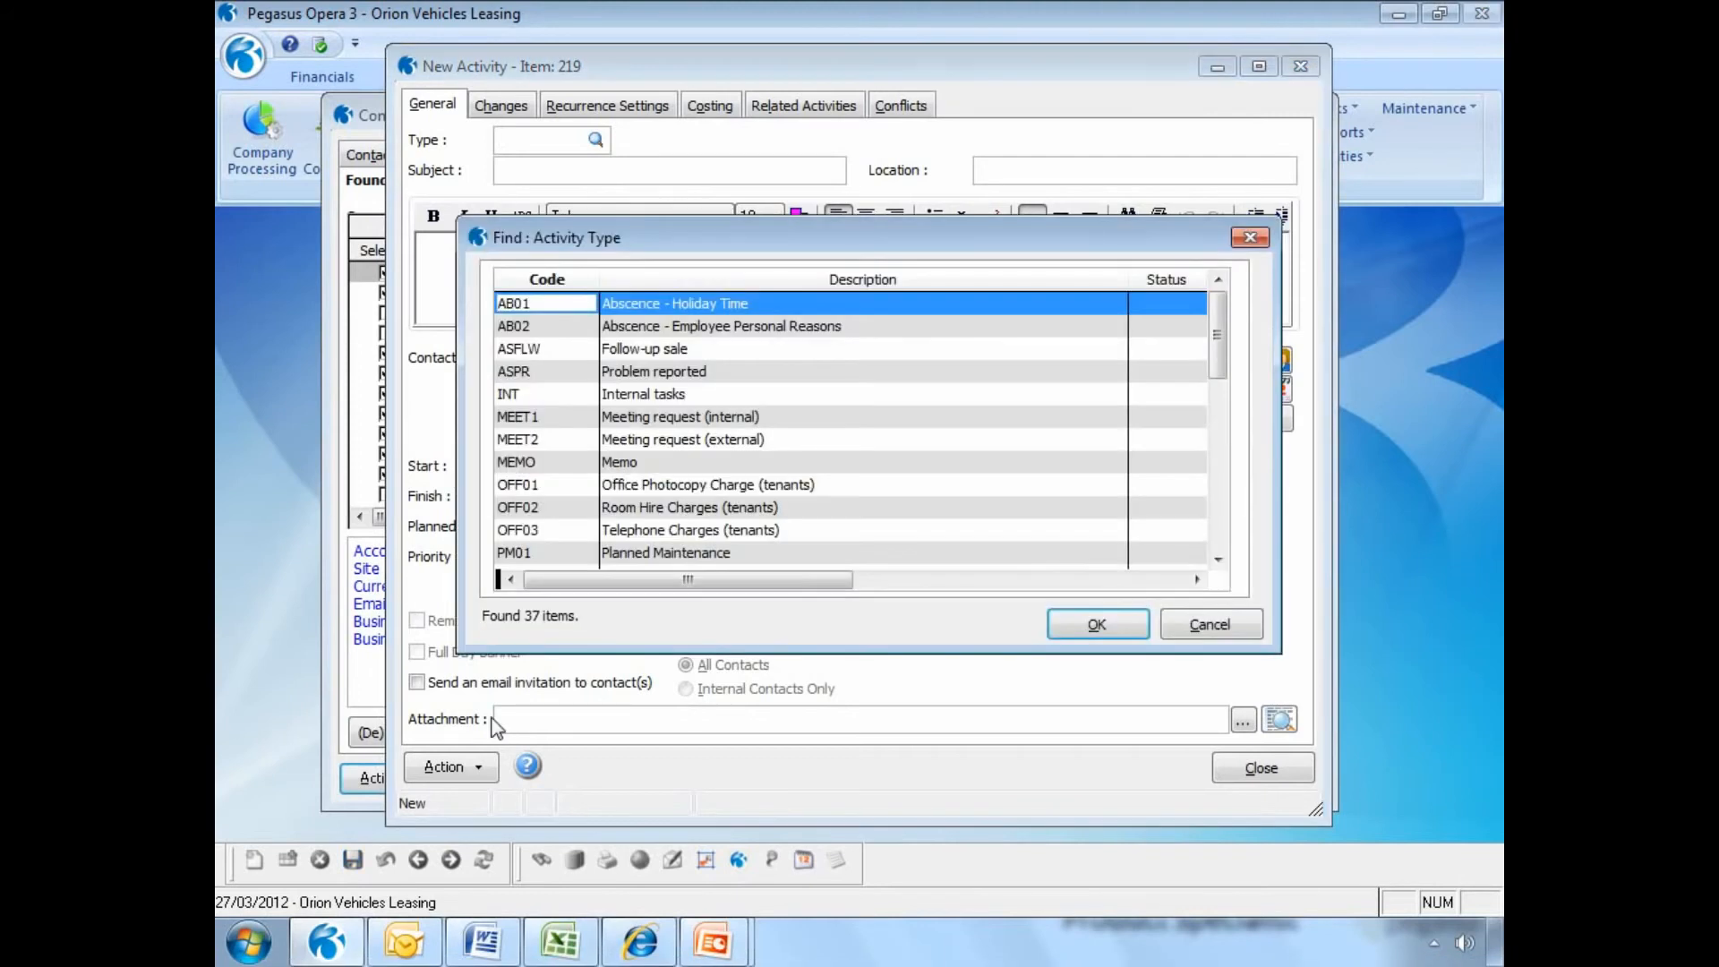
{"action": "left_click", "coordinate": [1219, 561]}
{"action": "left_click", "coordinate": [1218, 560]}
{"action": "left_click", "coordinate": [1219, 561]}
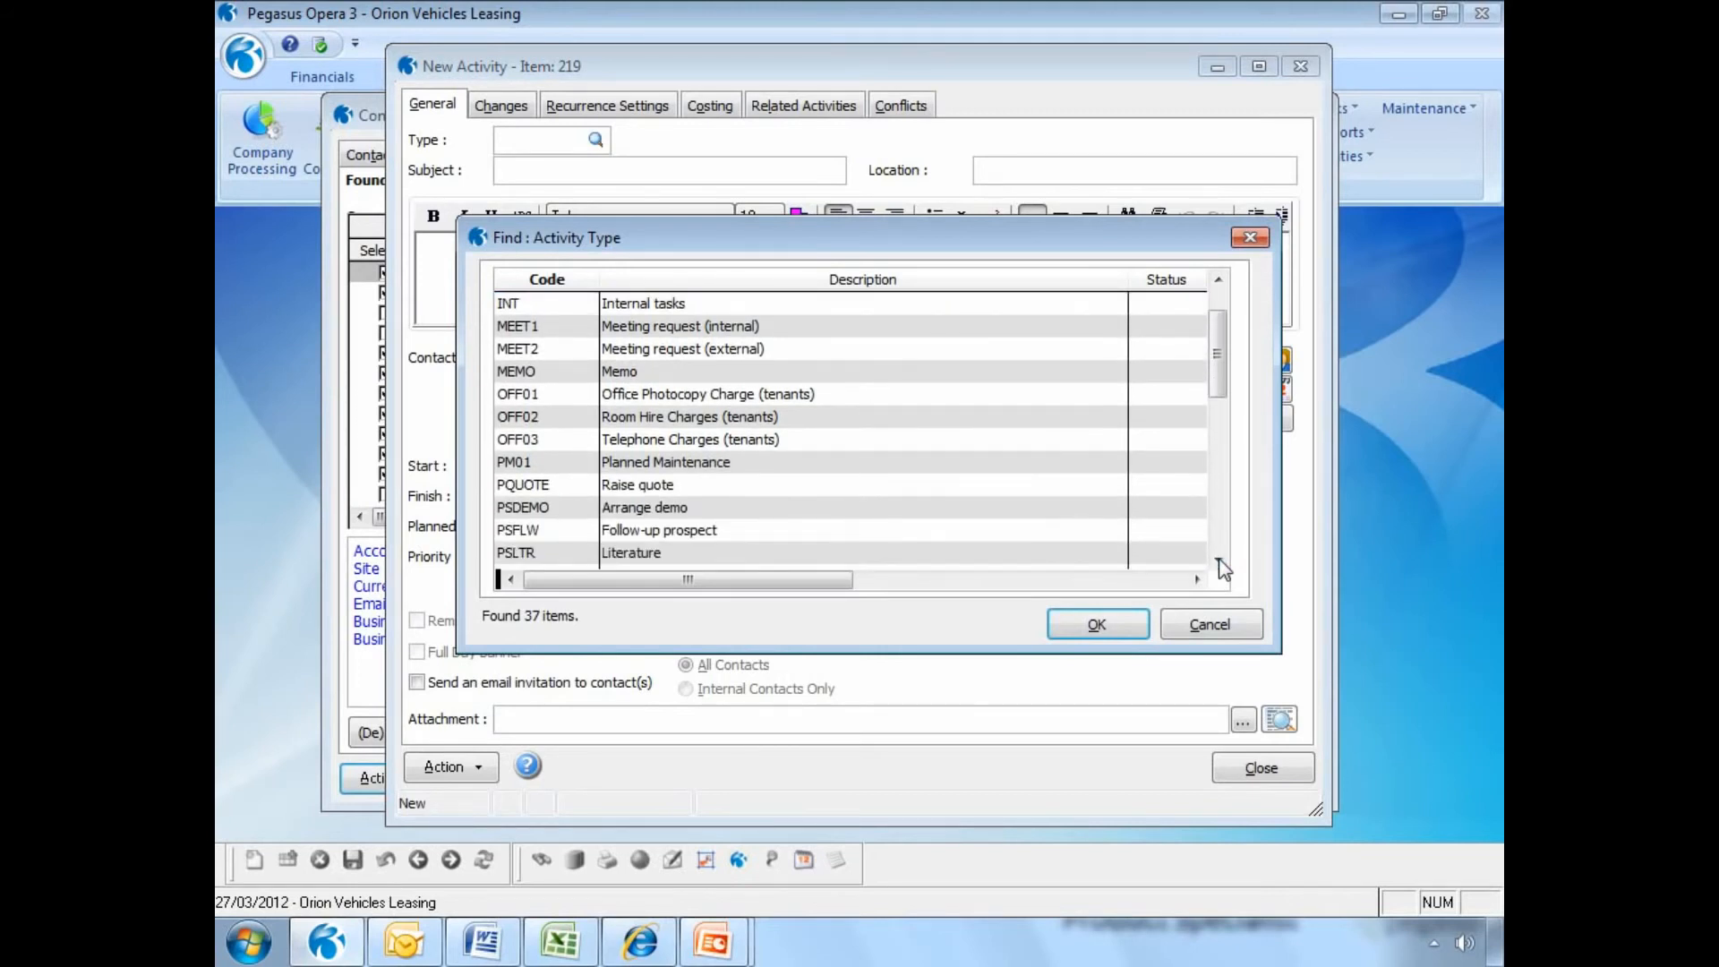
{"action": "double_click", "coordinate": [692, 535]}
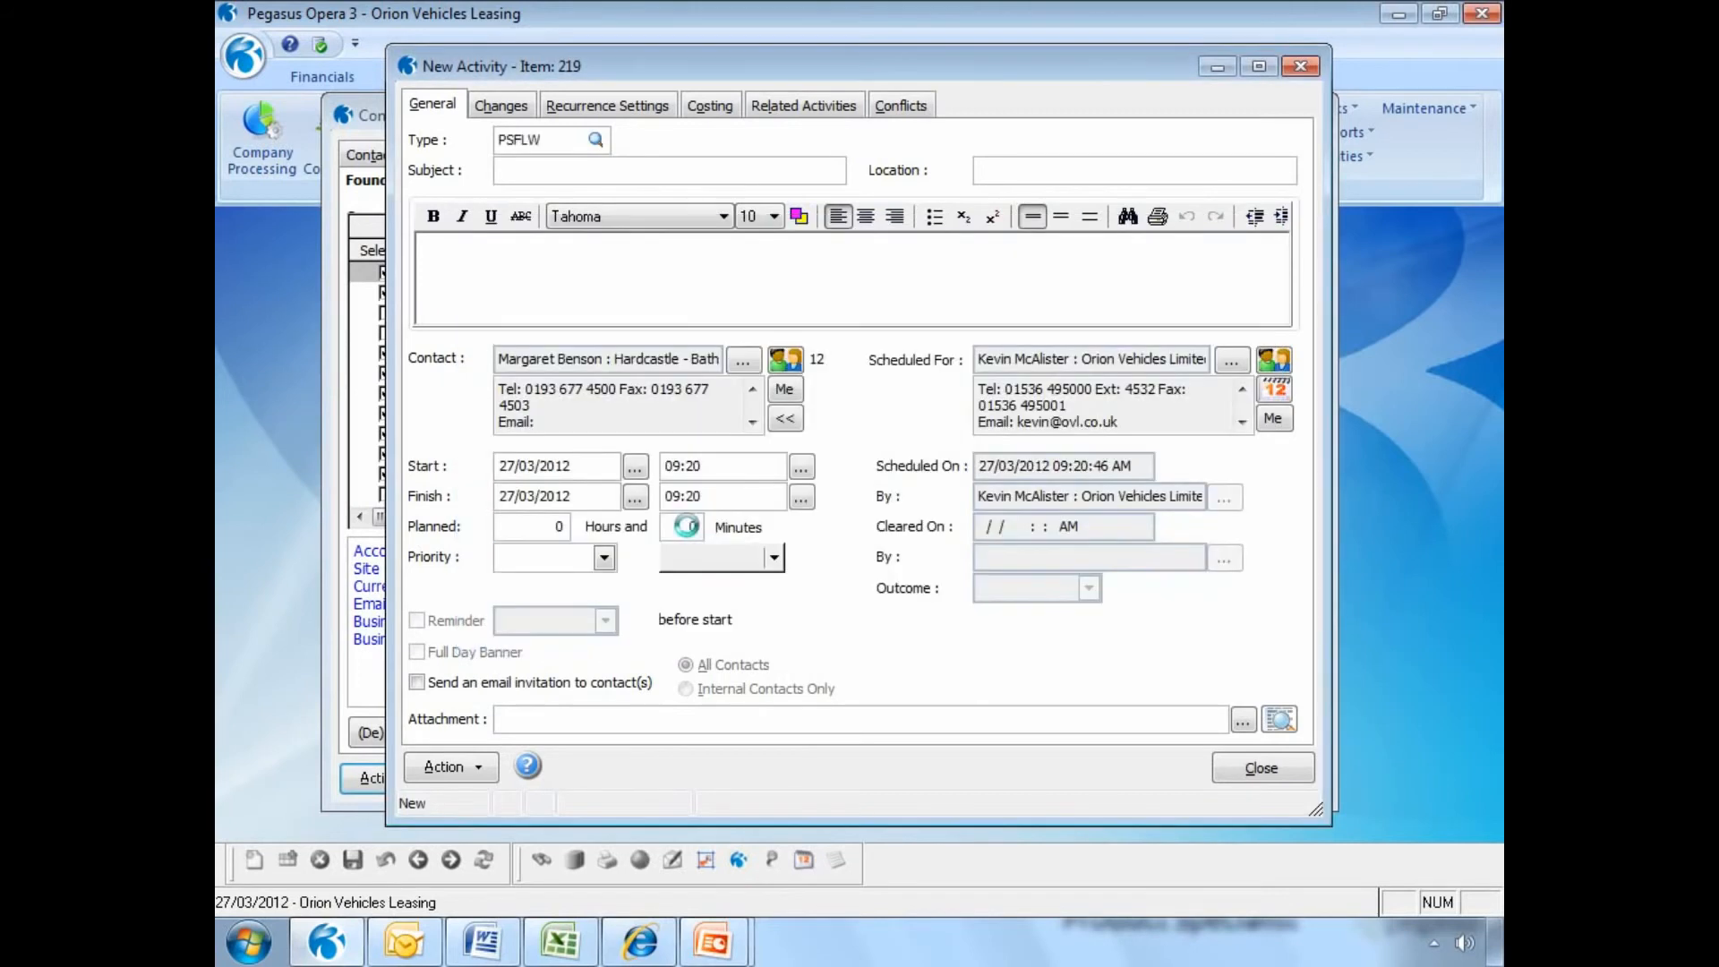
Change the new activity's subject to Follow up letters sent.
{"action": "left_click", "coordinate": [616, 170]}
{"action": "left_click_drag", "start_coordinate": [616, 170], "coordinate": [536, 169]}
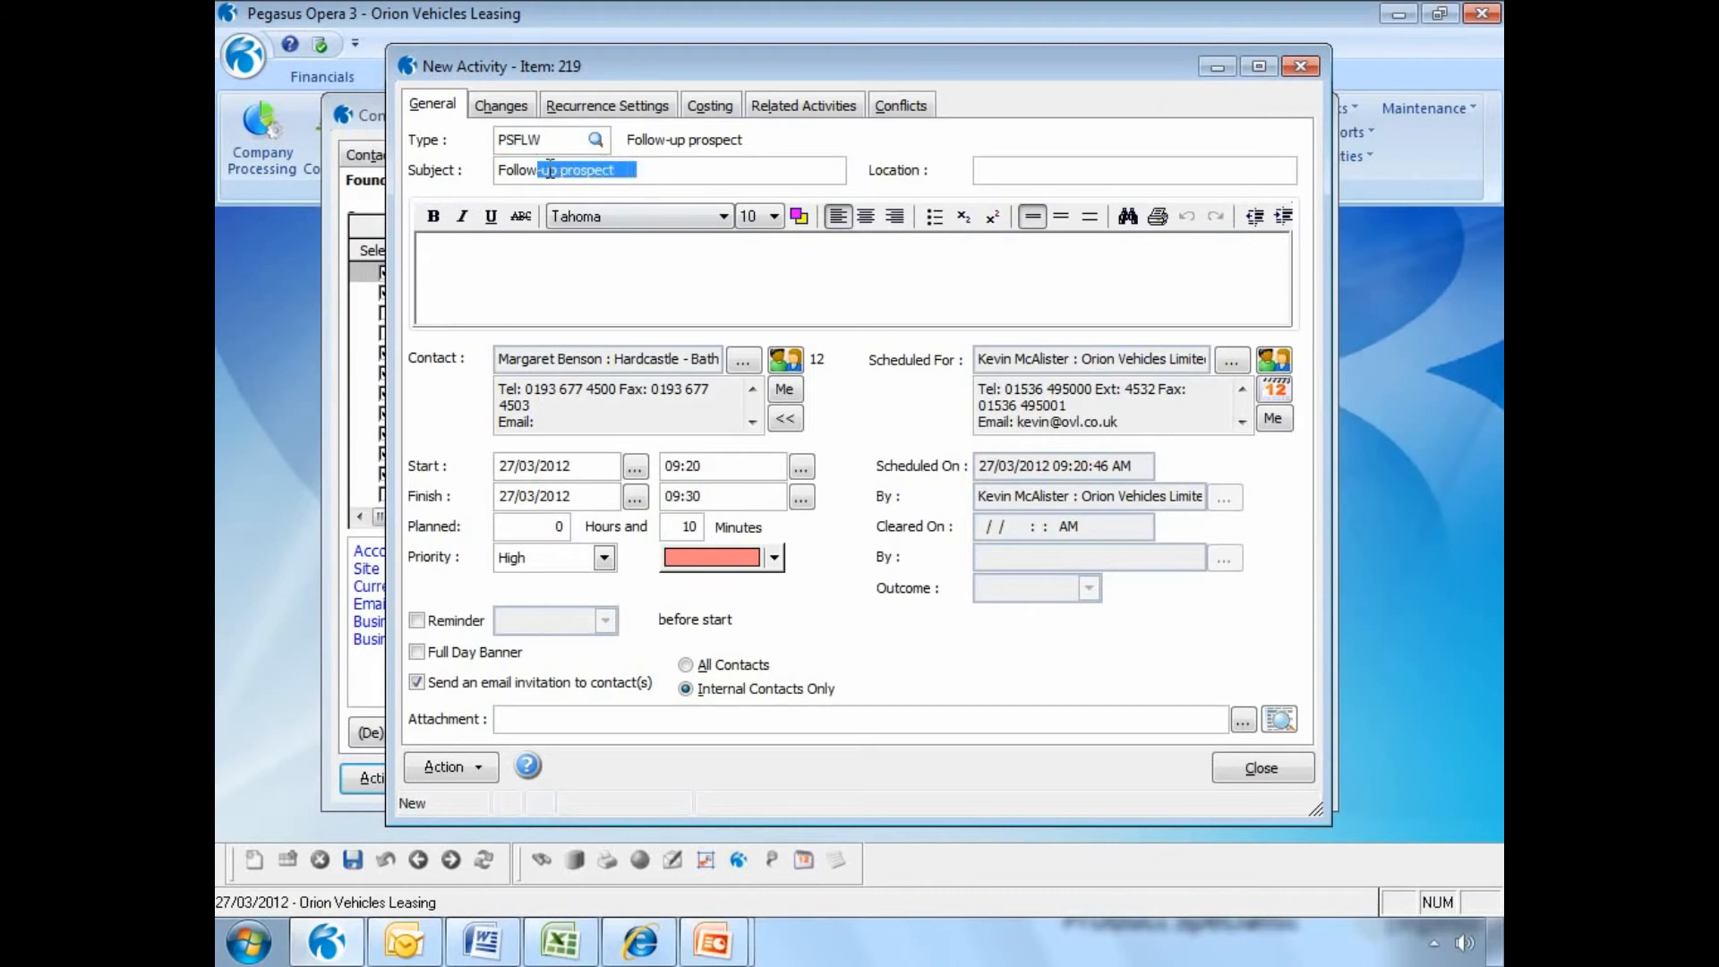
{"action": "type", "text": "up letters sent"}
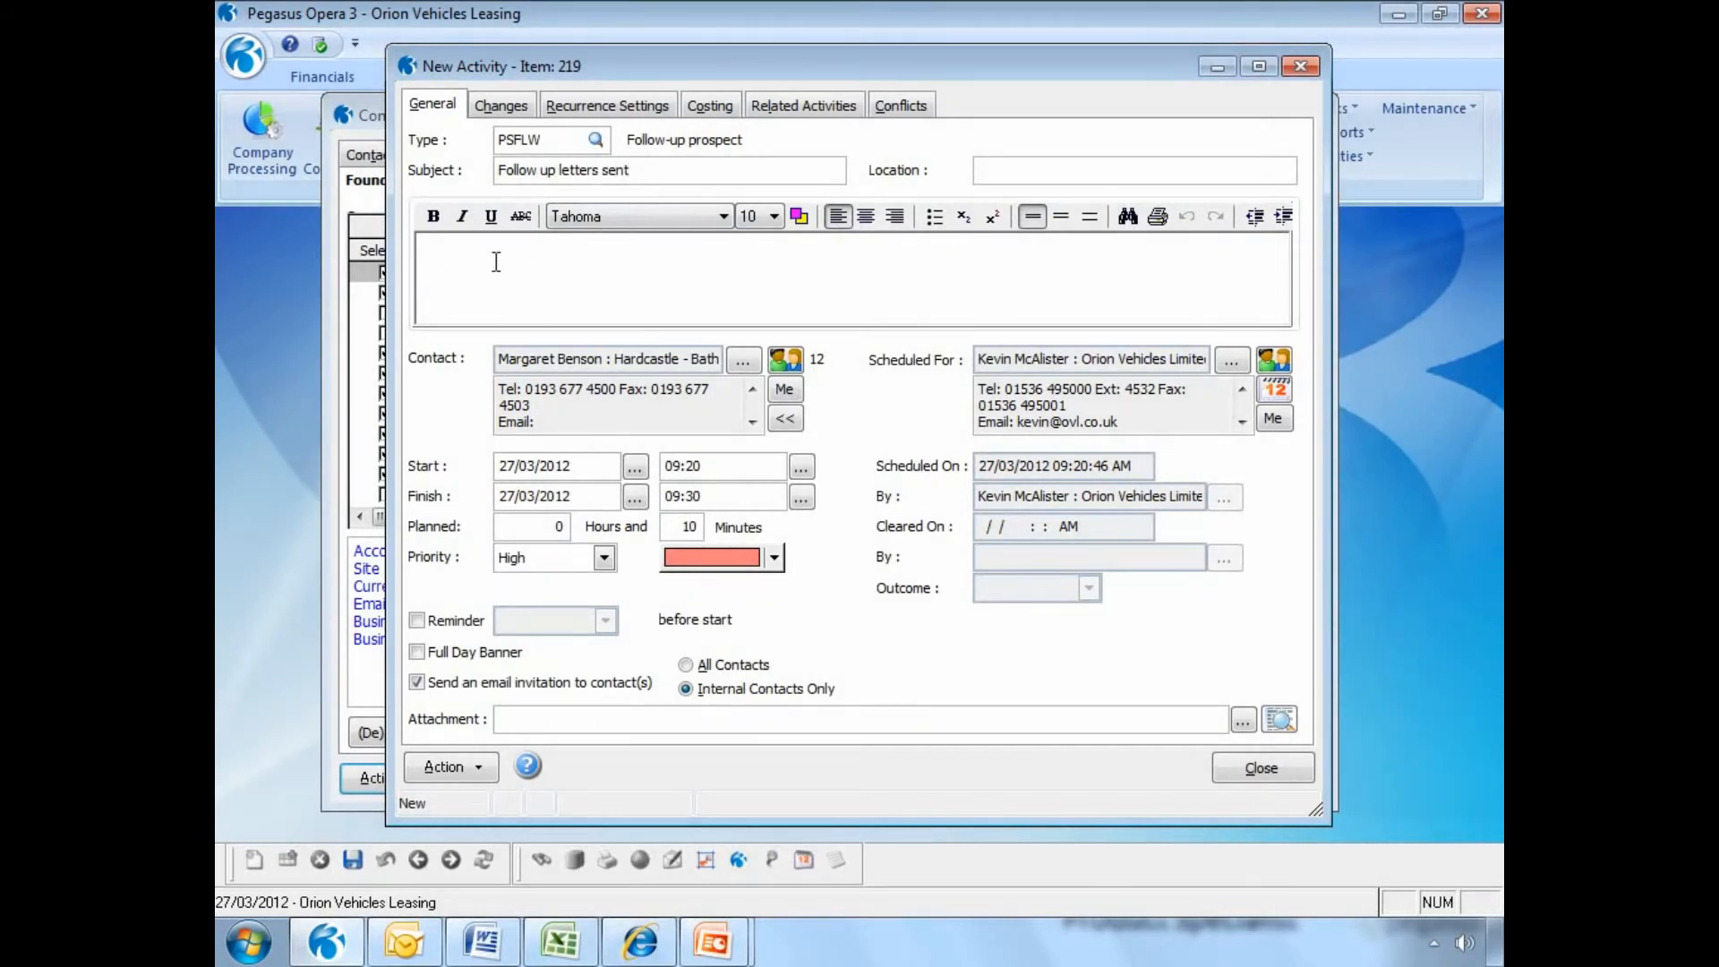
Set the activity's contact list to create a separate activity for each participant.
{"action": "left_click_drag", "start_coordinate": [569, 81], "coordinate": [742, 100]}
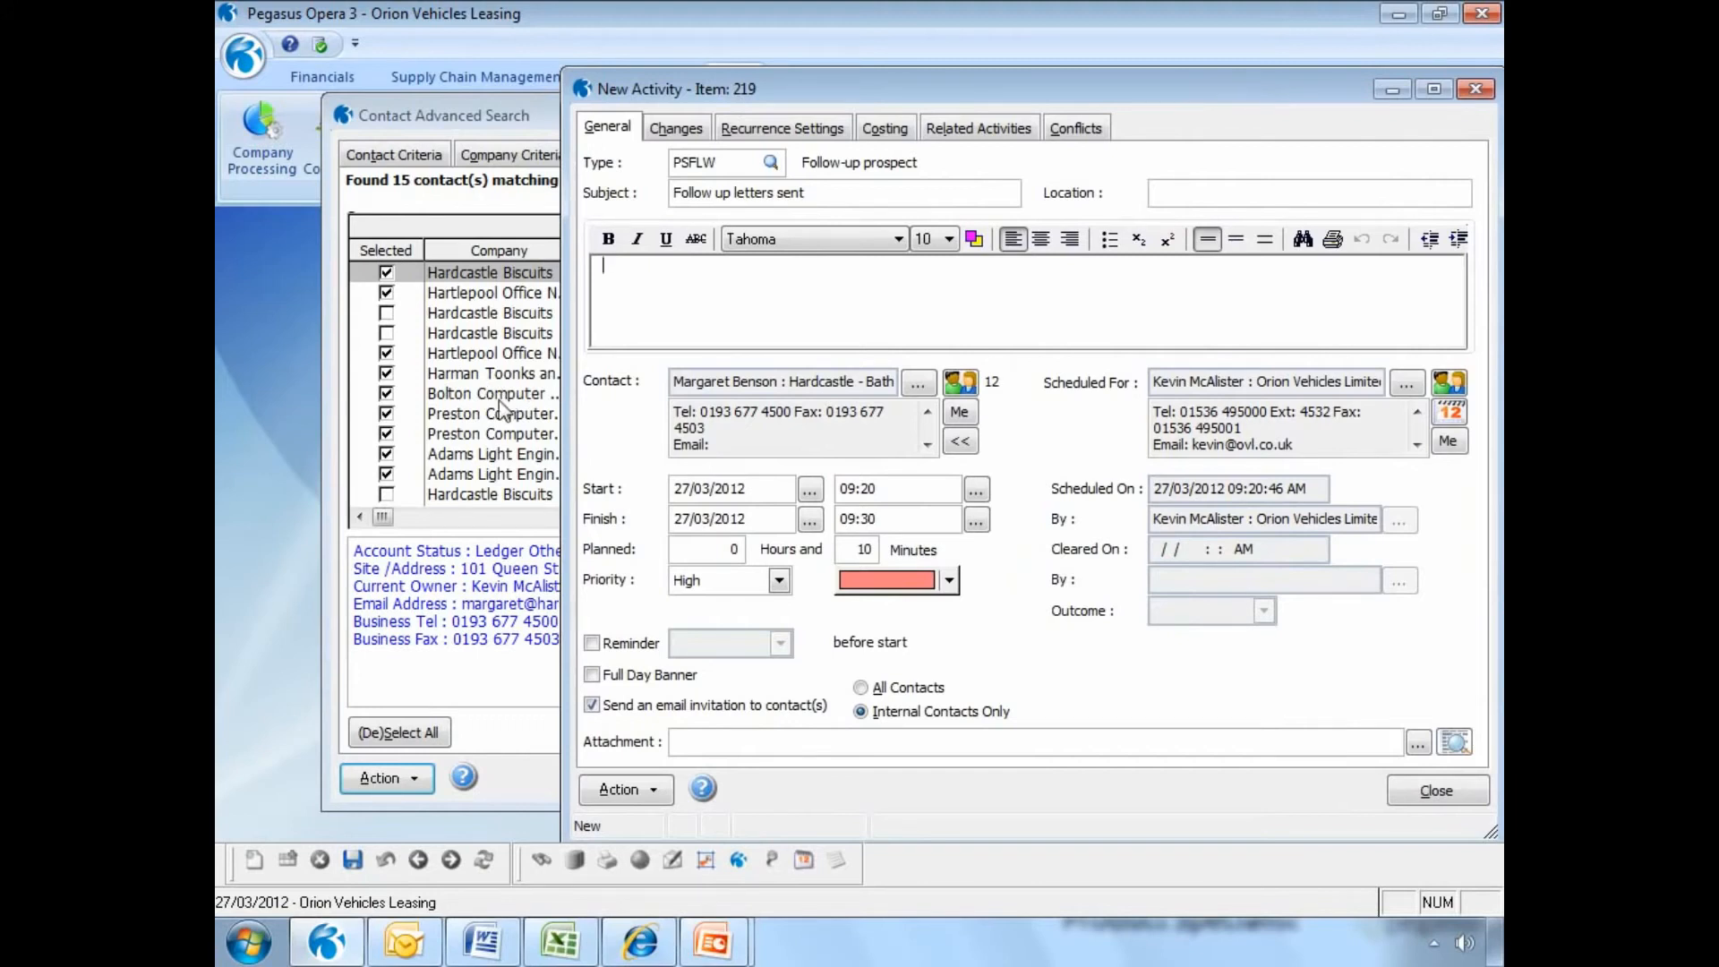
{"action": "left_click", "coordinate": [961, 384]}
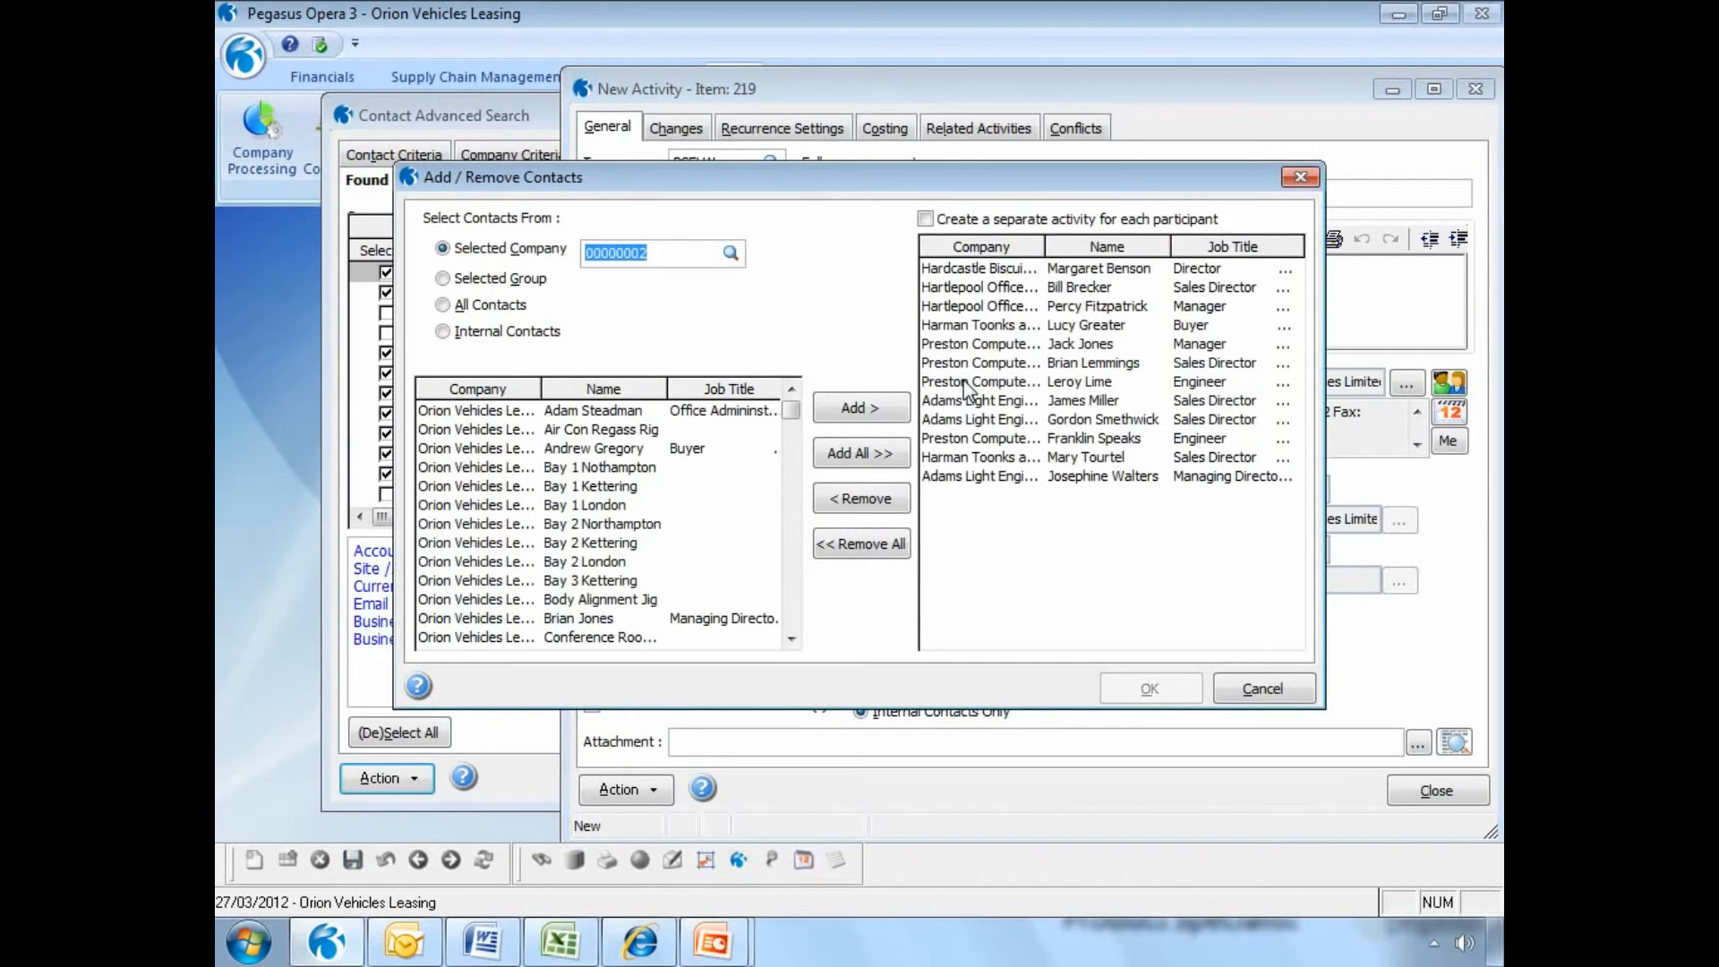
{"action": "left_click", "coordinate": [926, 220]}
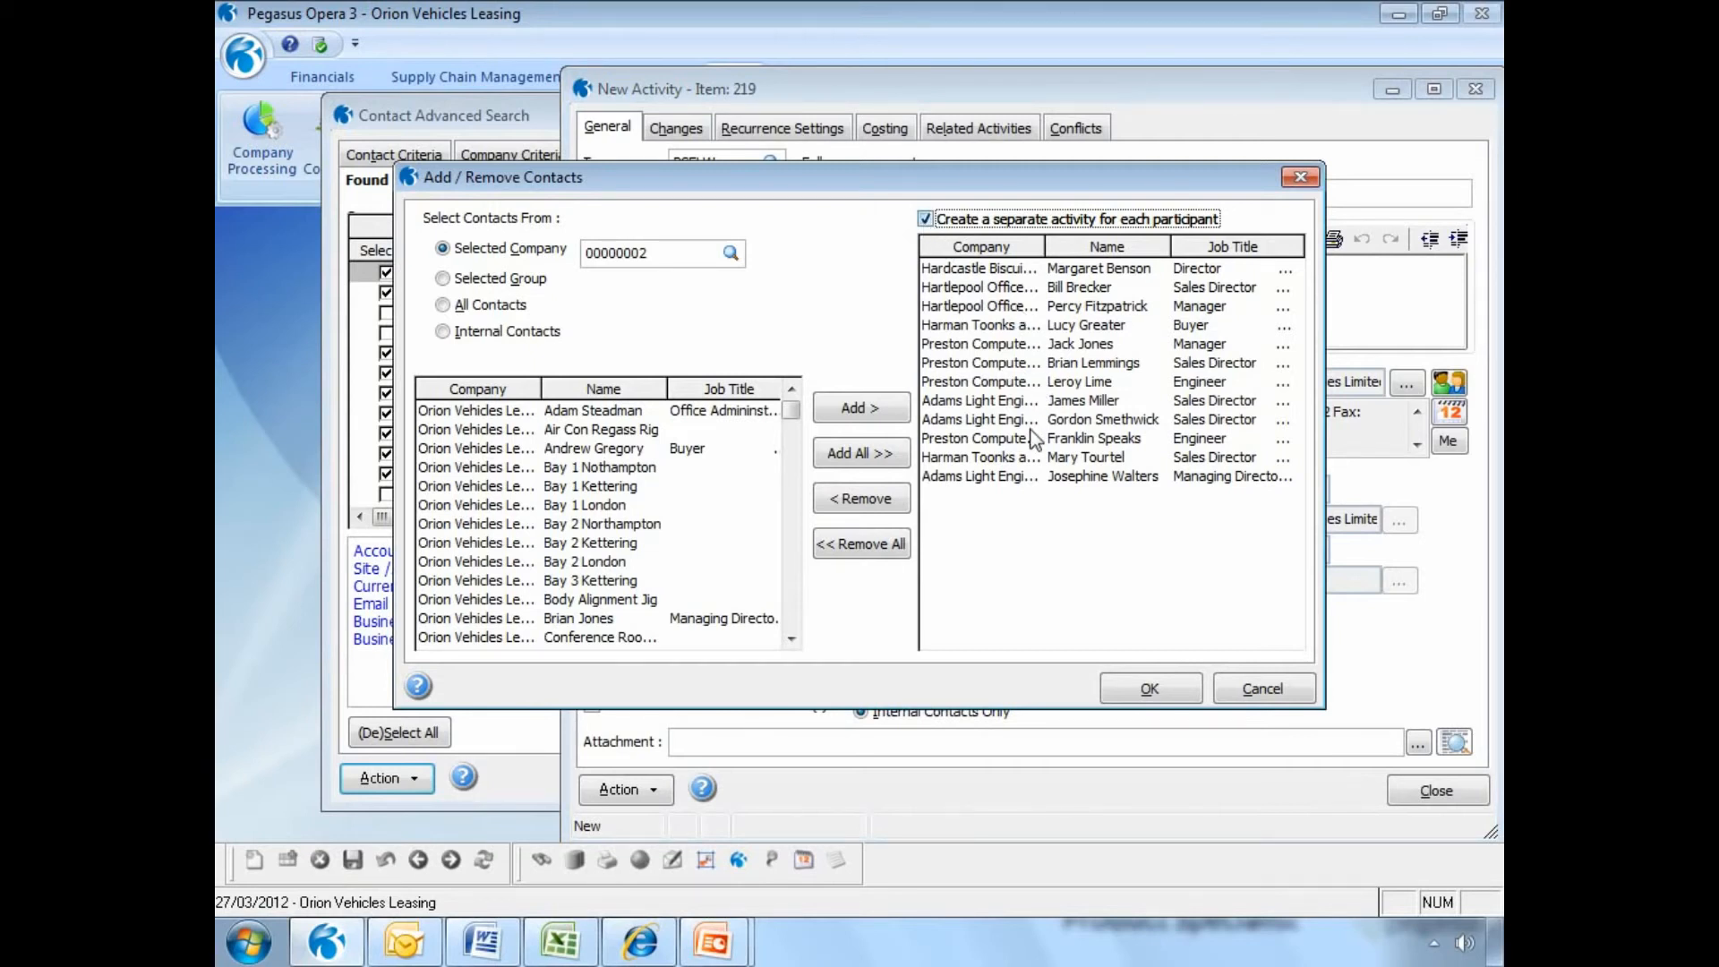
{"action": "left_click", "coordinate": [1169, 692]}
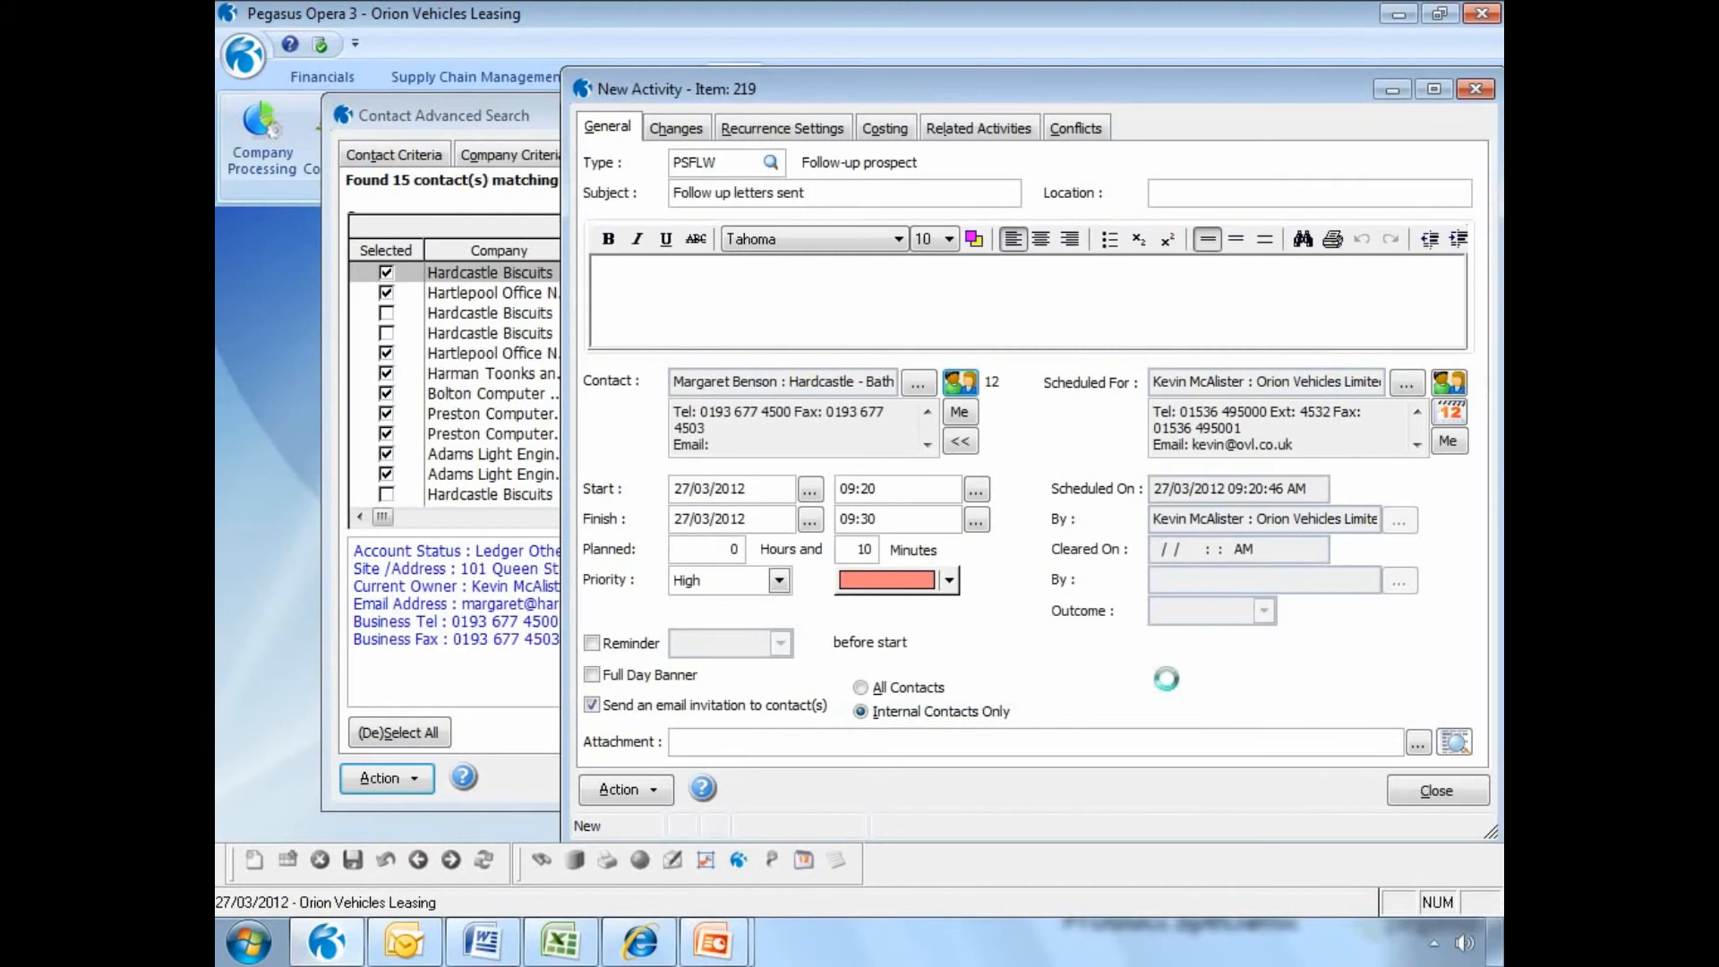
Schedule the activity to start on 03/04/2012 at 09:30 and finish at 11:30.
{"action": "left_click", "coordinate": [810, 490]}
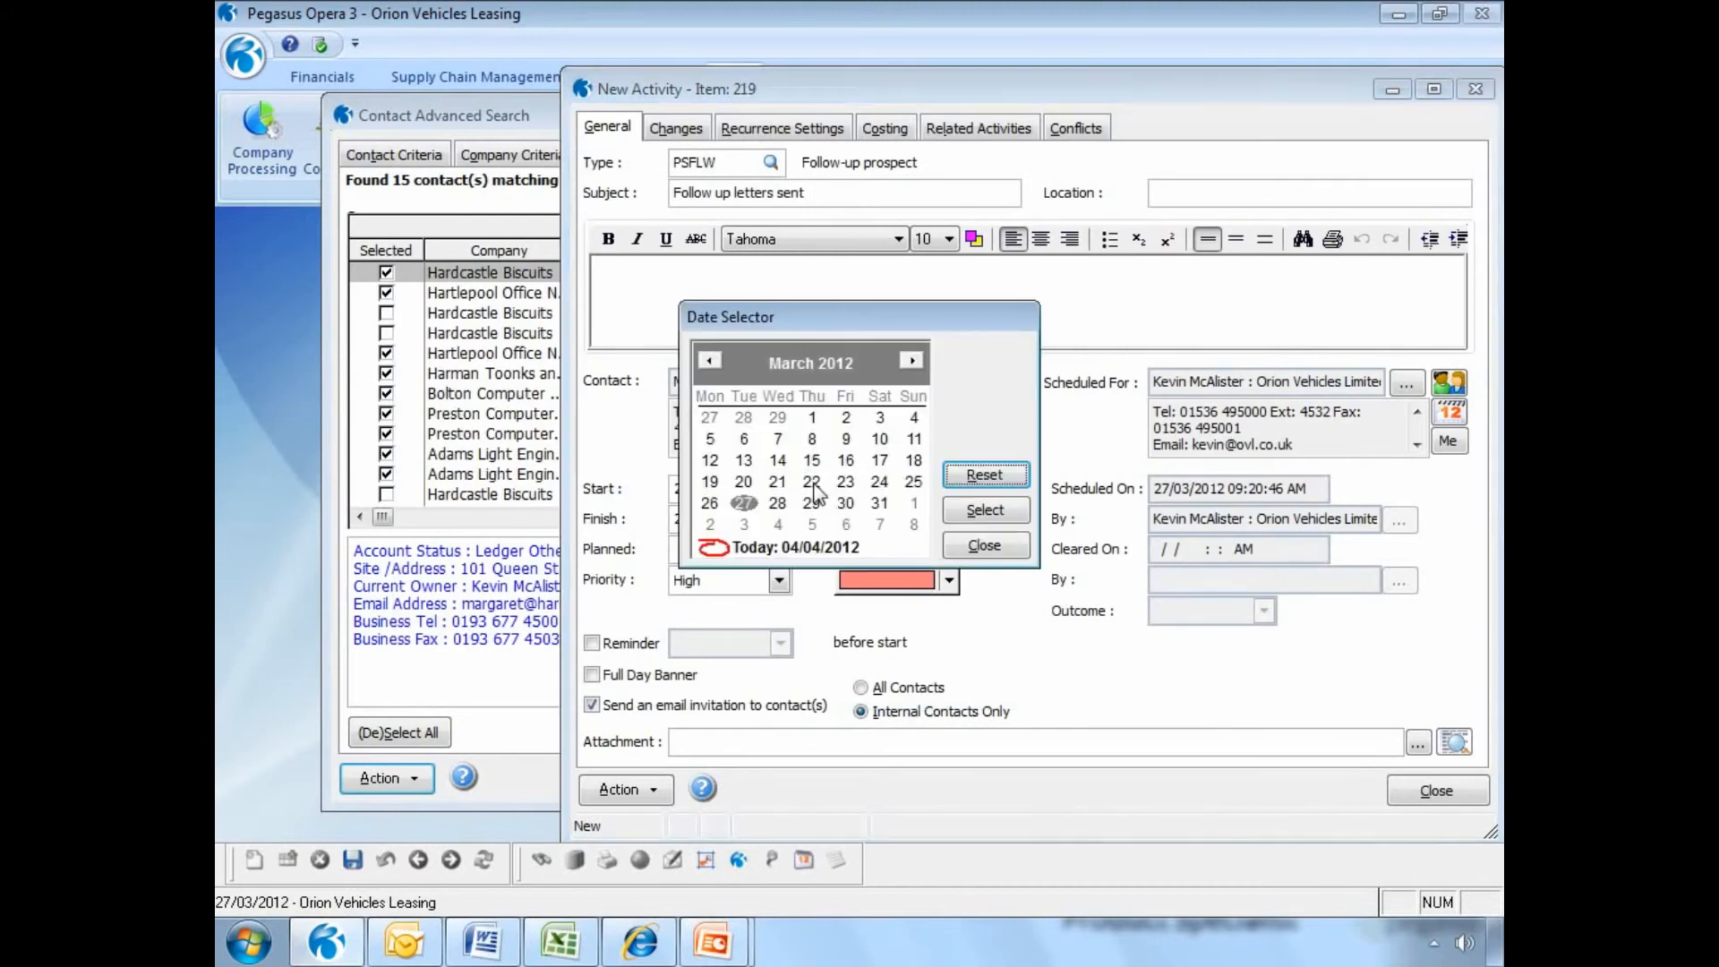
{"action": "left_click", "coordinate": [744, 524]}
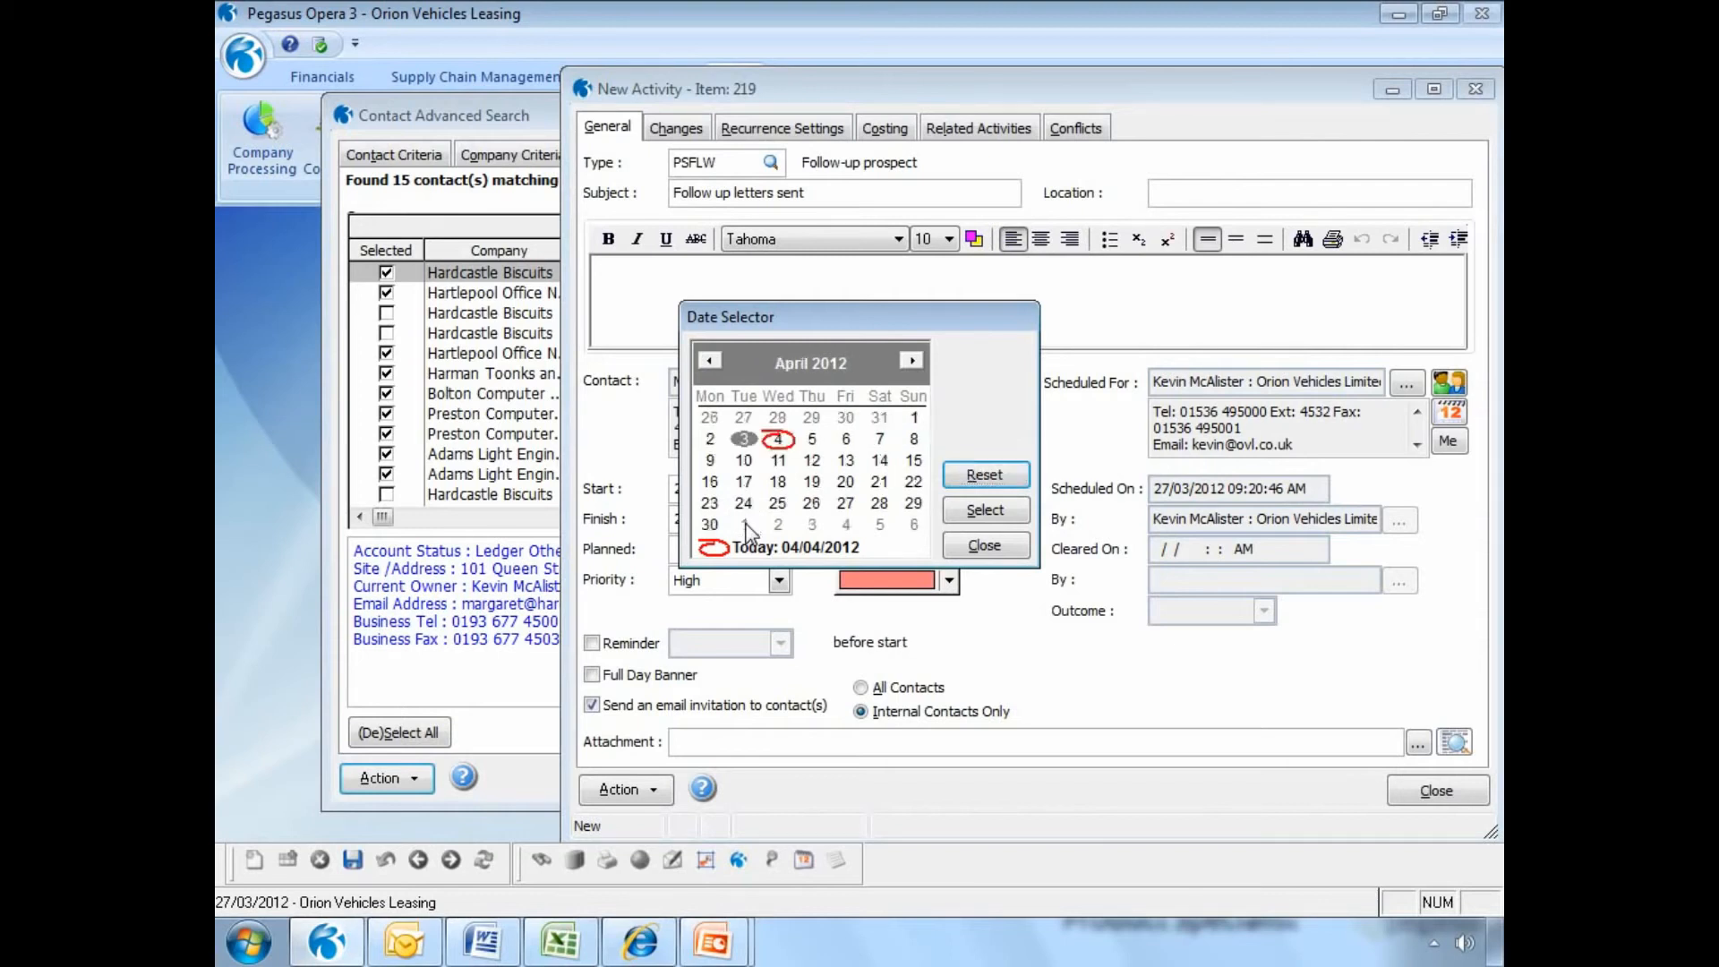
{"action": "left_click", "coordinate": [985, 510]}
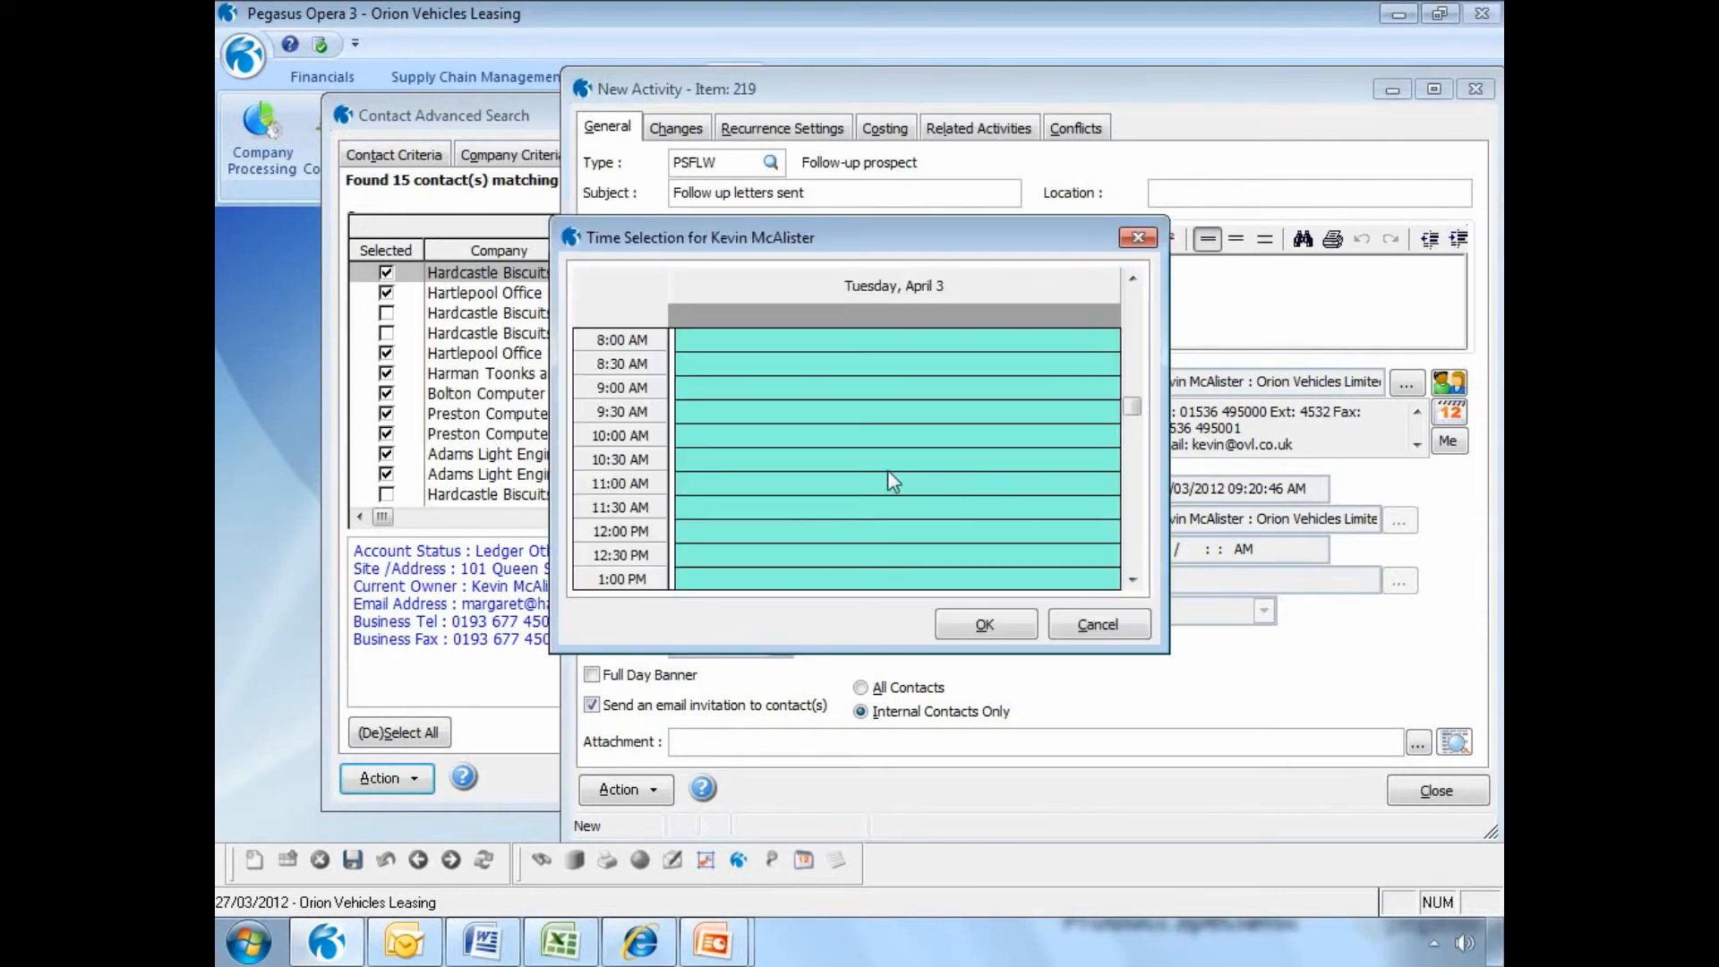
{"action": "double_click", "coordinate": [825, 412]}
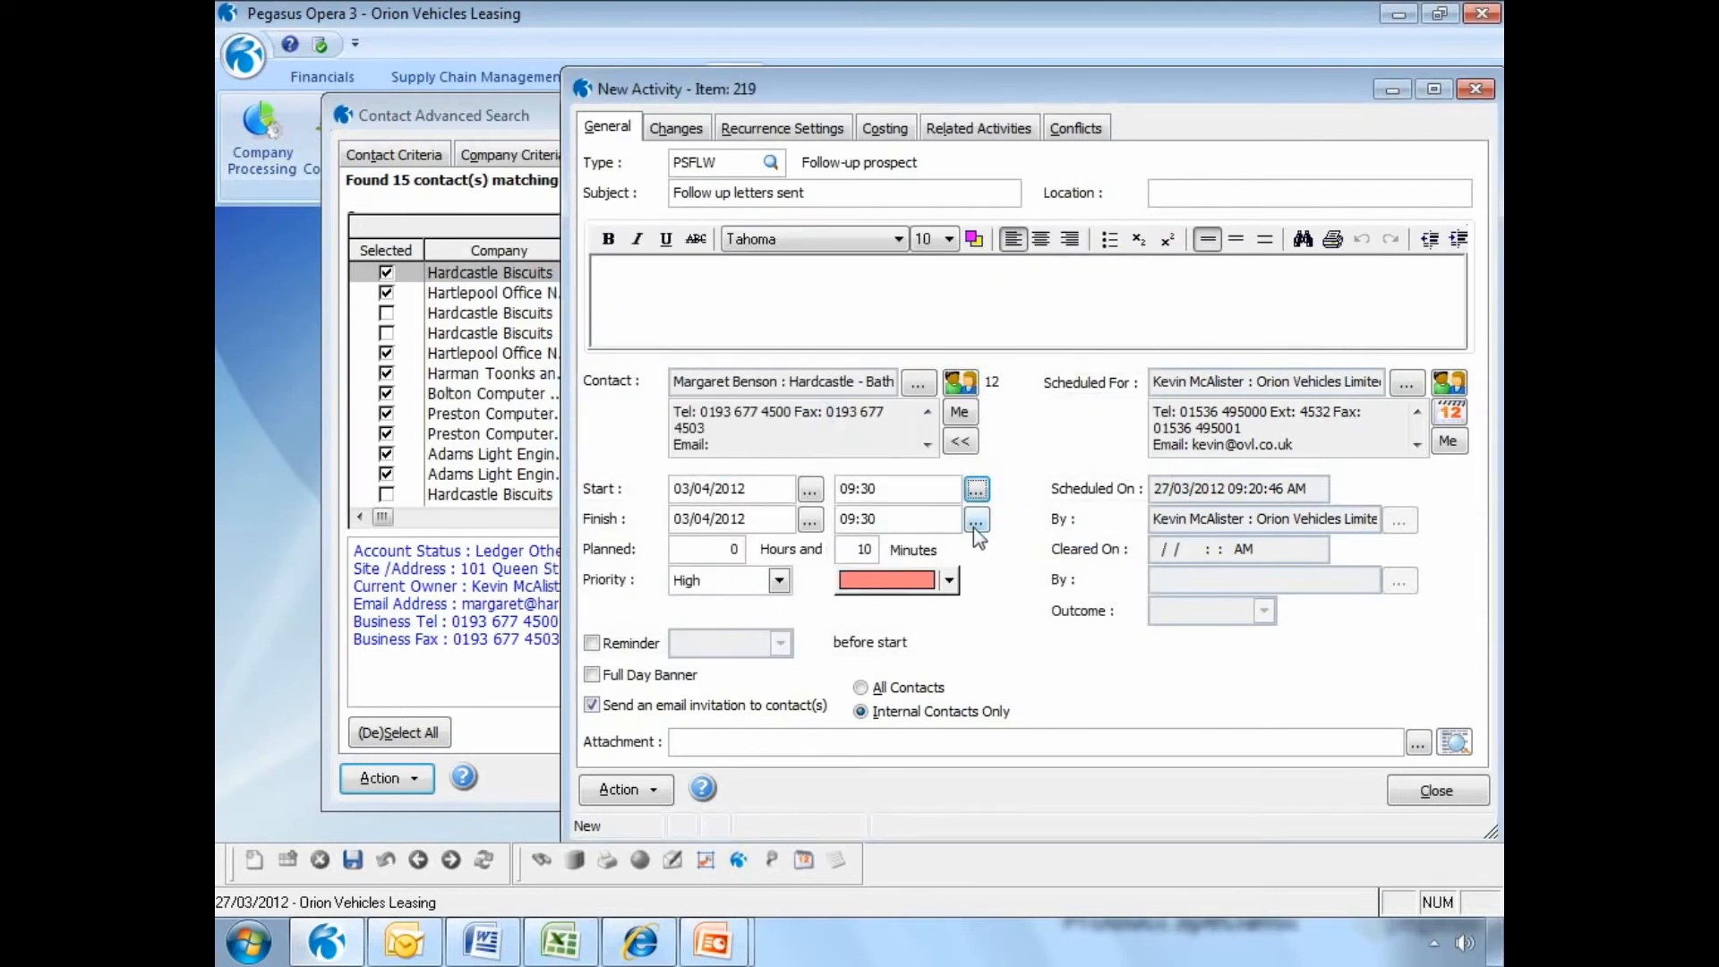
{"action": "left_click", "coordinate": [976, 519]}
{"action": "double_click", "coordinate": [795, 514]}
Choose High priority for the activity and set its display colour to magenta.
{"action": "left_click", "coordinate": [779, 580]}
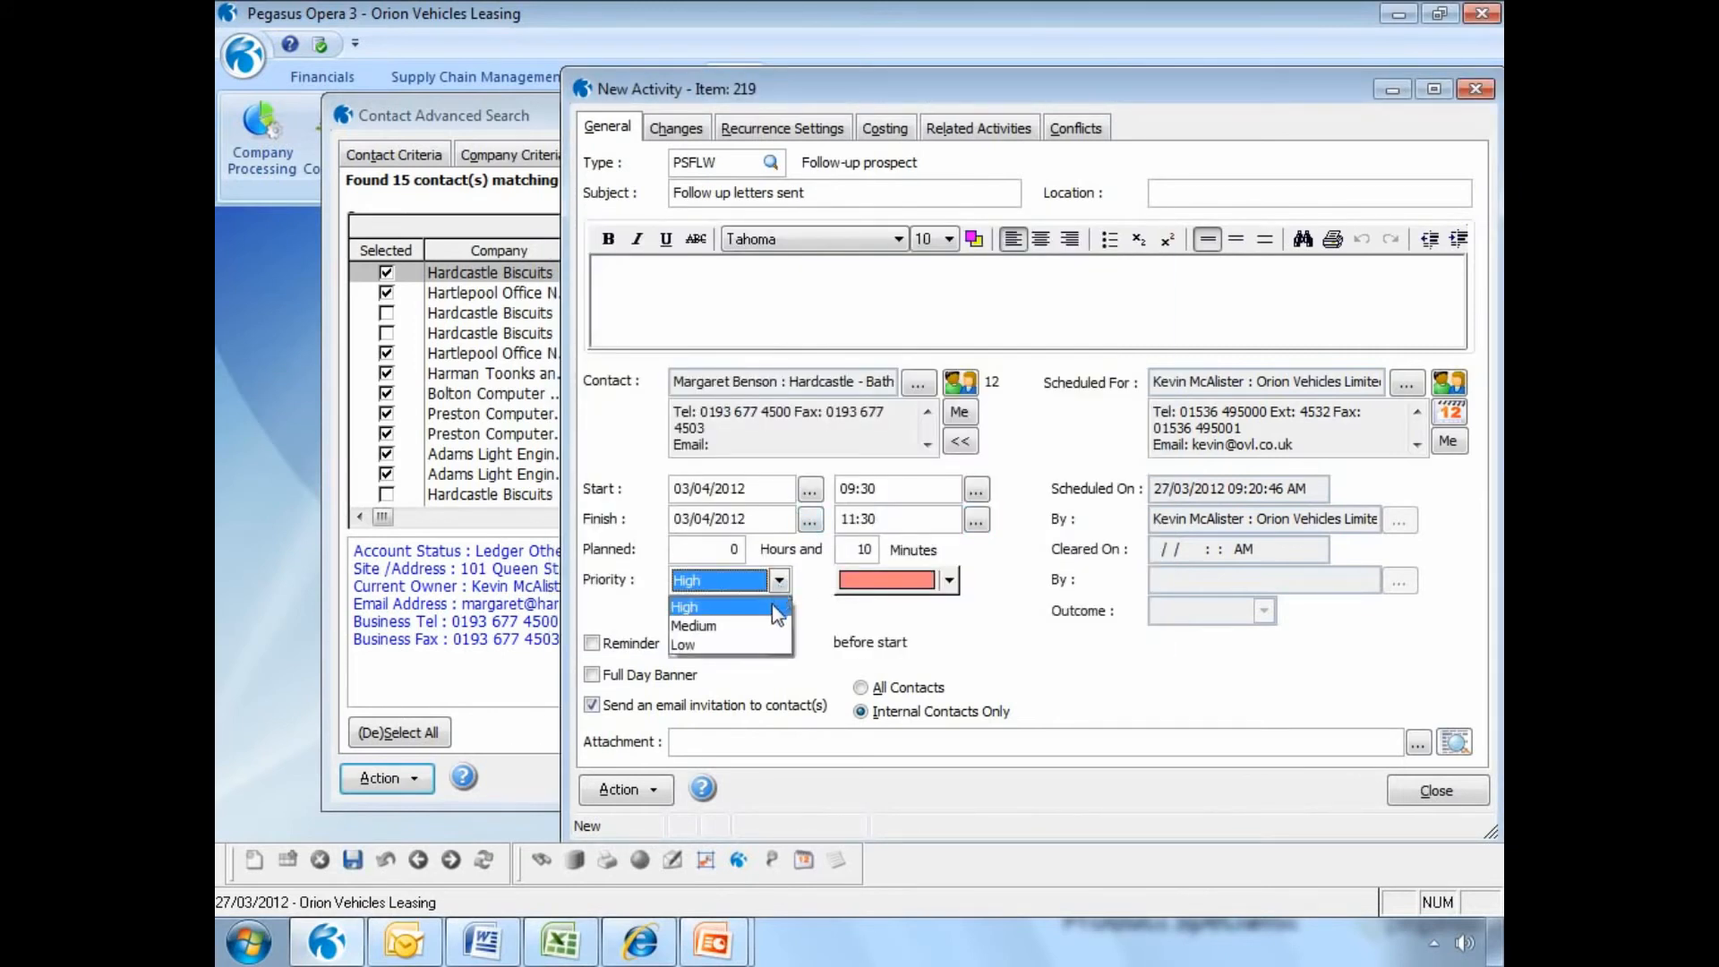
{"action": "left_click", "coordinate": [775, 600]}
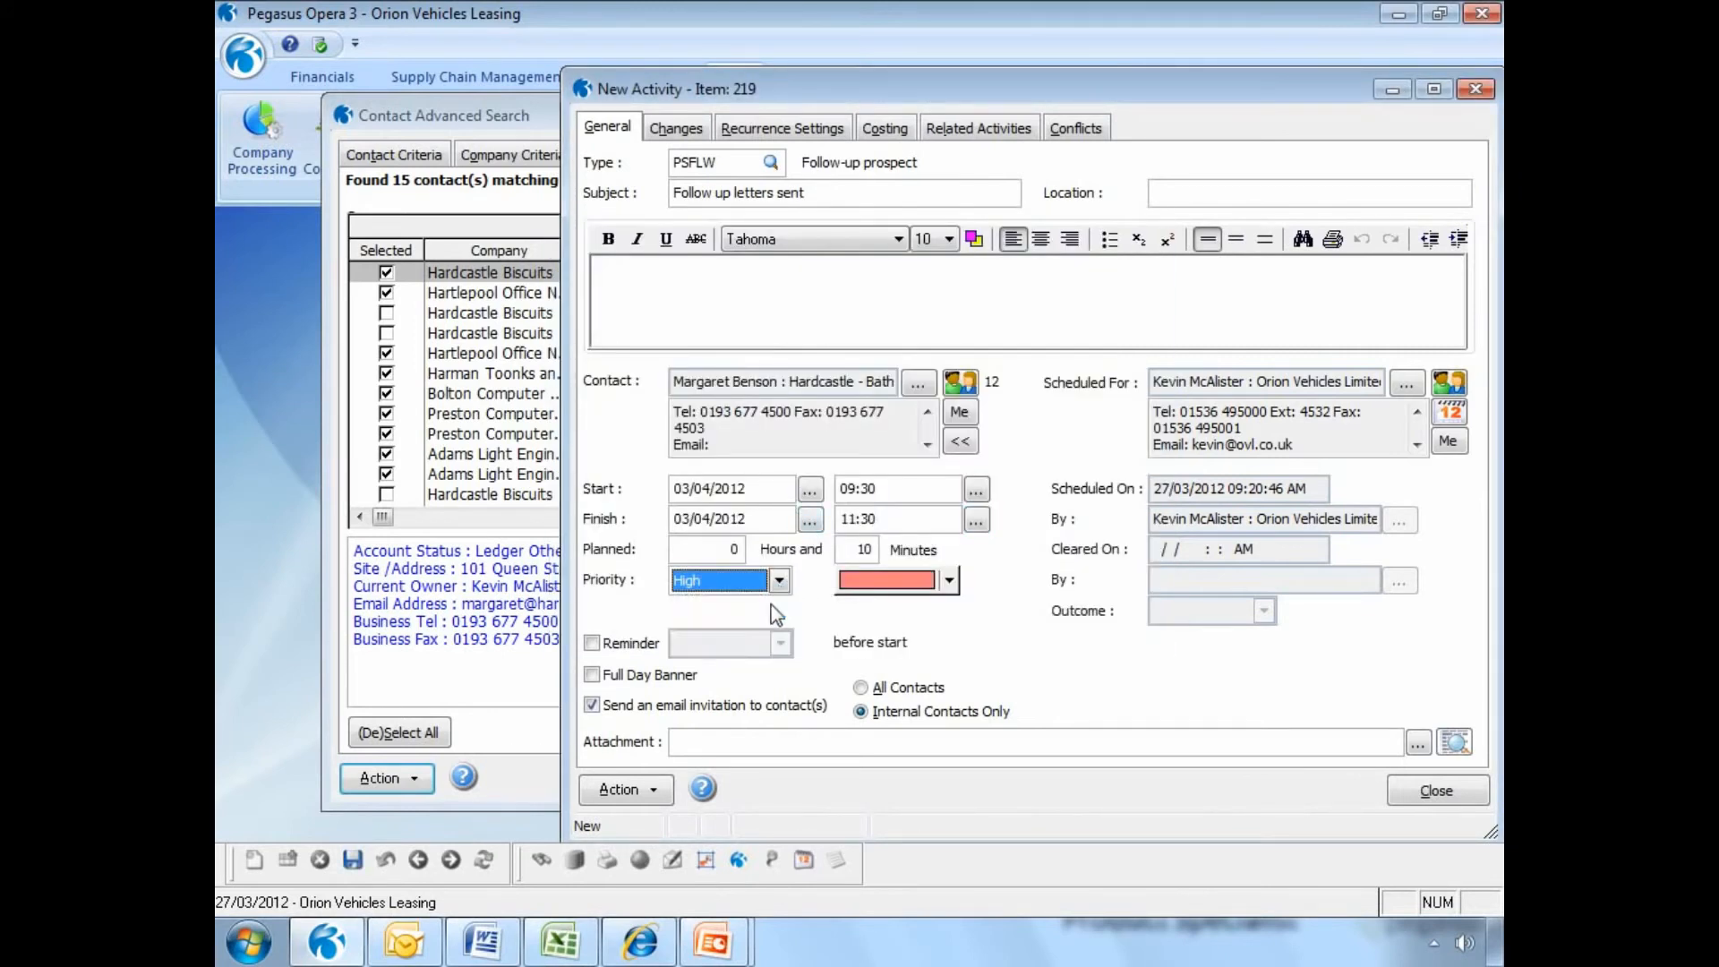
{"action": "left_click", "coordinate": [948, 582]}
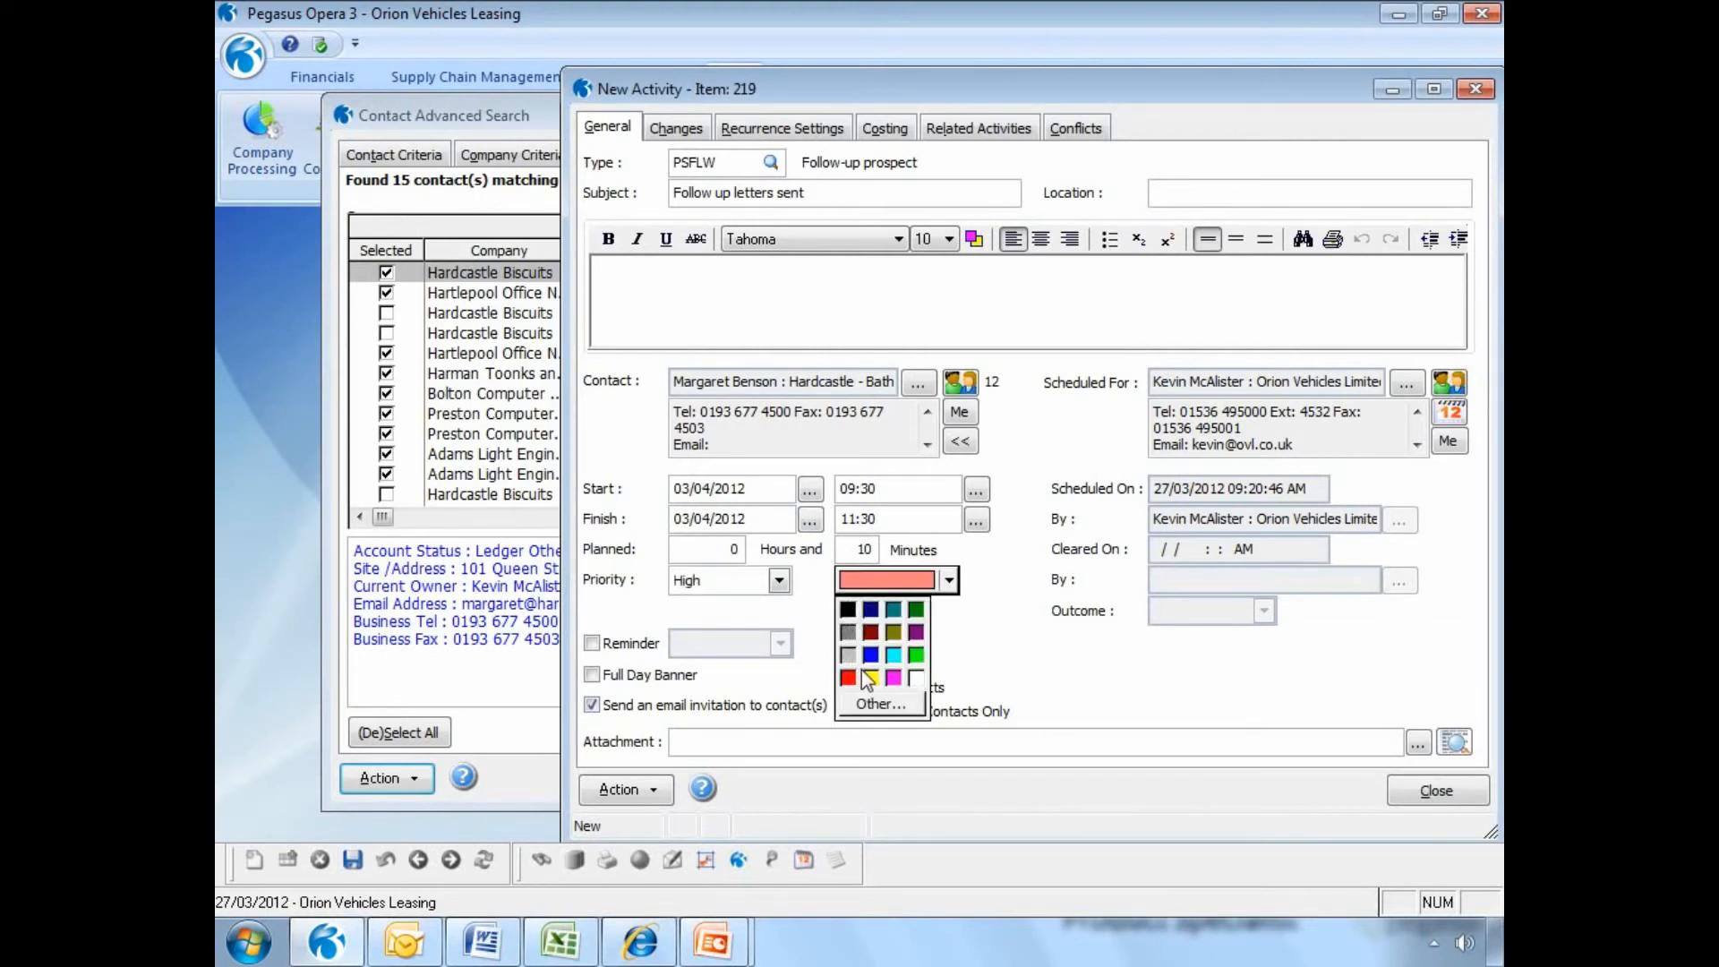
{"action": "left_click", "coordinate": [893, 678]}
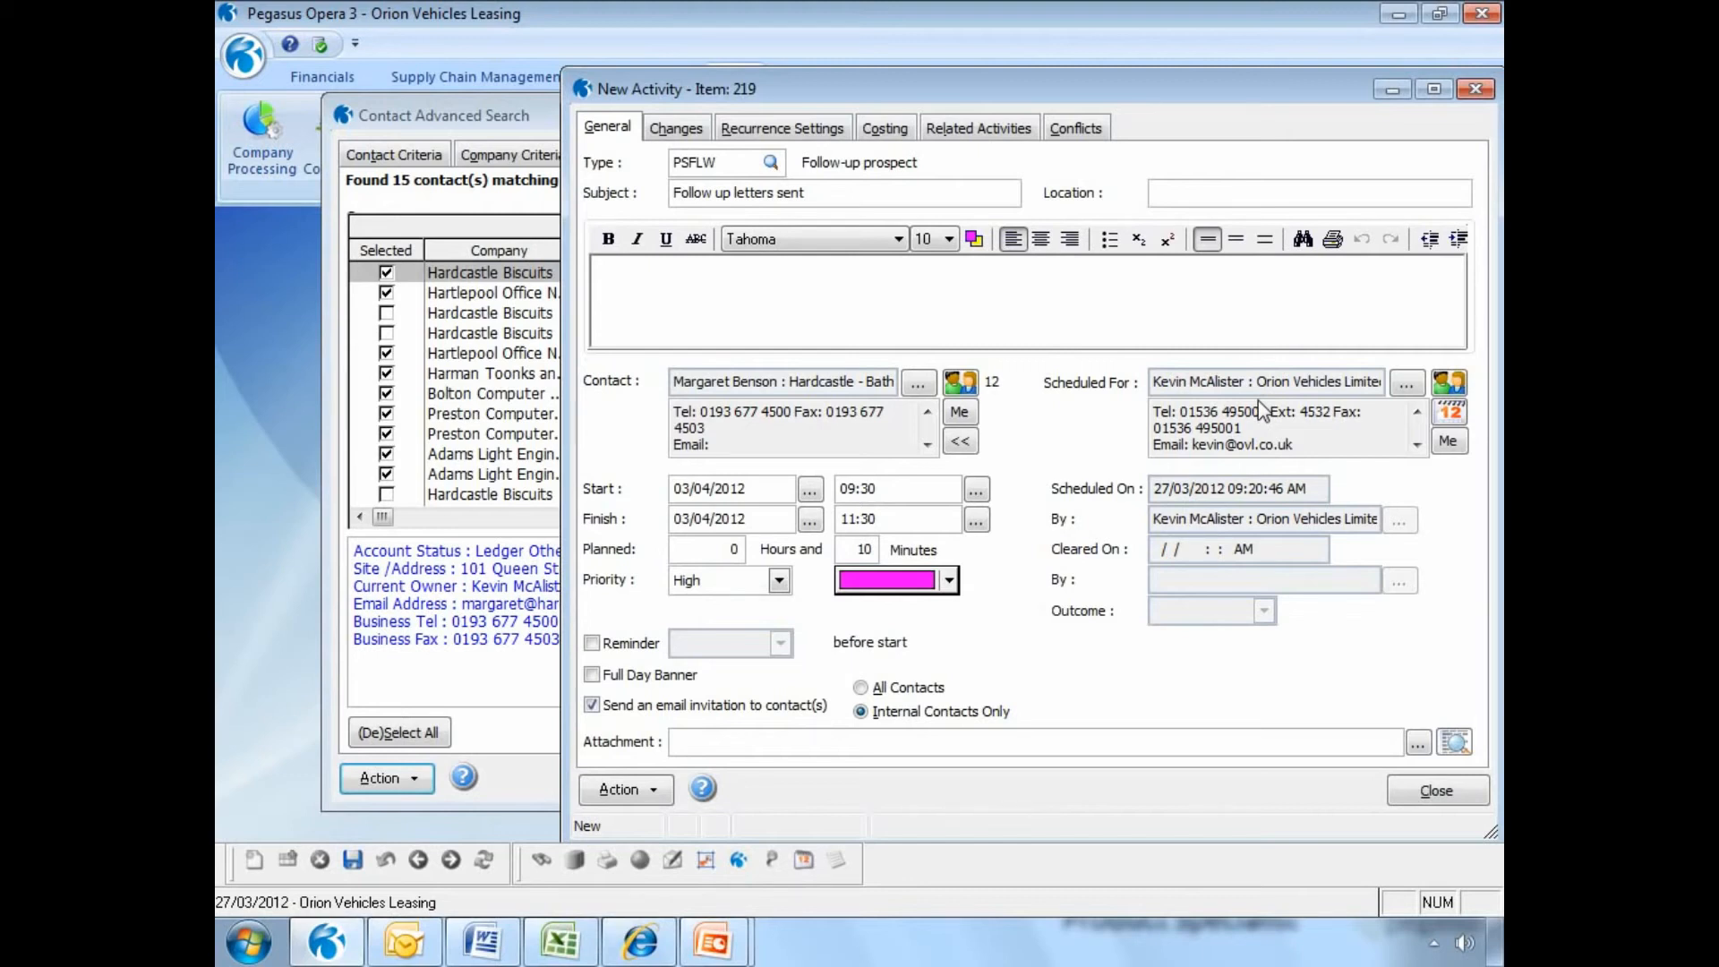
Examine the contacts the activity can be scheduled for and the scheduled person's monthly calendar, leaving the assignment as it is.
{"action": "left_click", "coordinate": [1407, 384]}
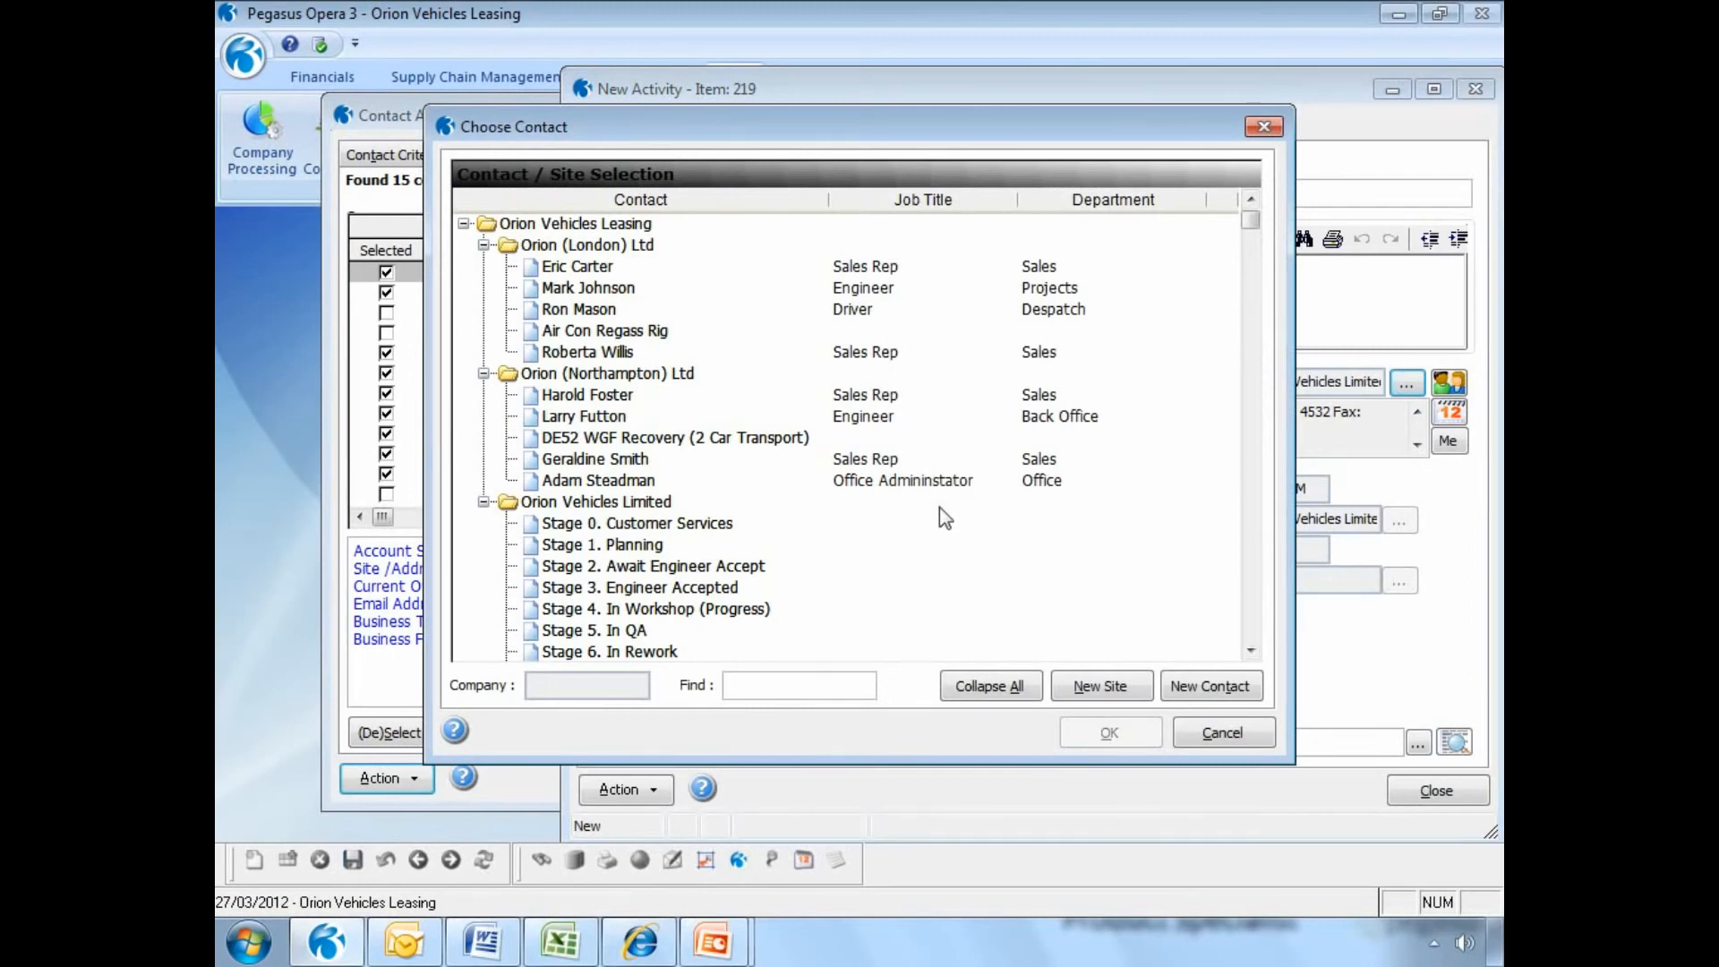
{"action": "left_click", "coordinate": [1206, 735]}
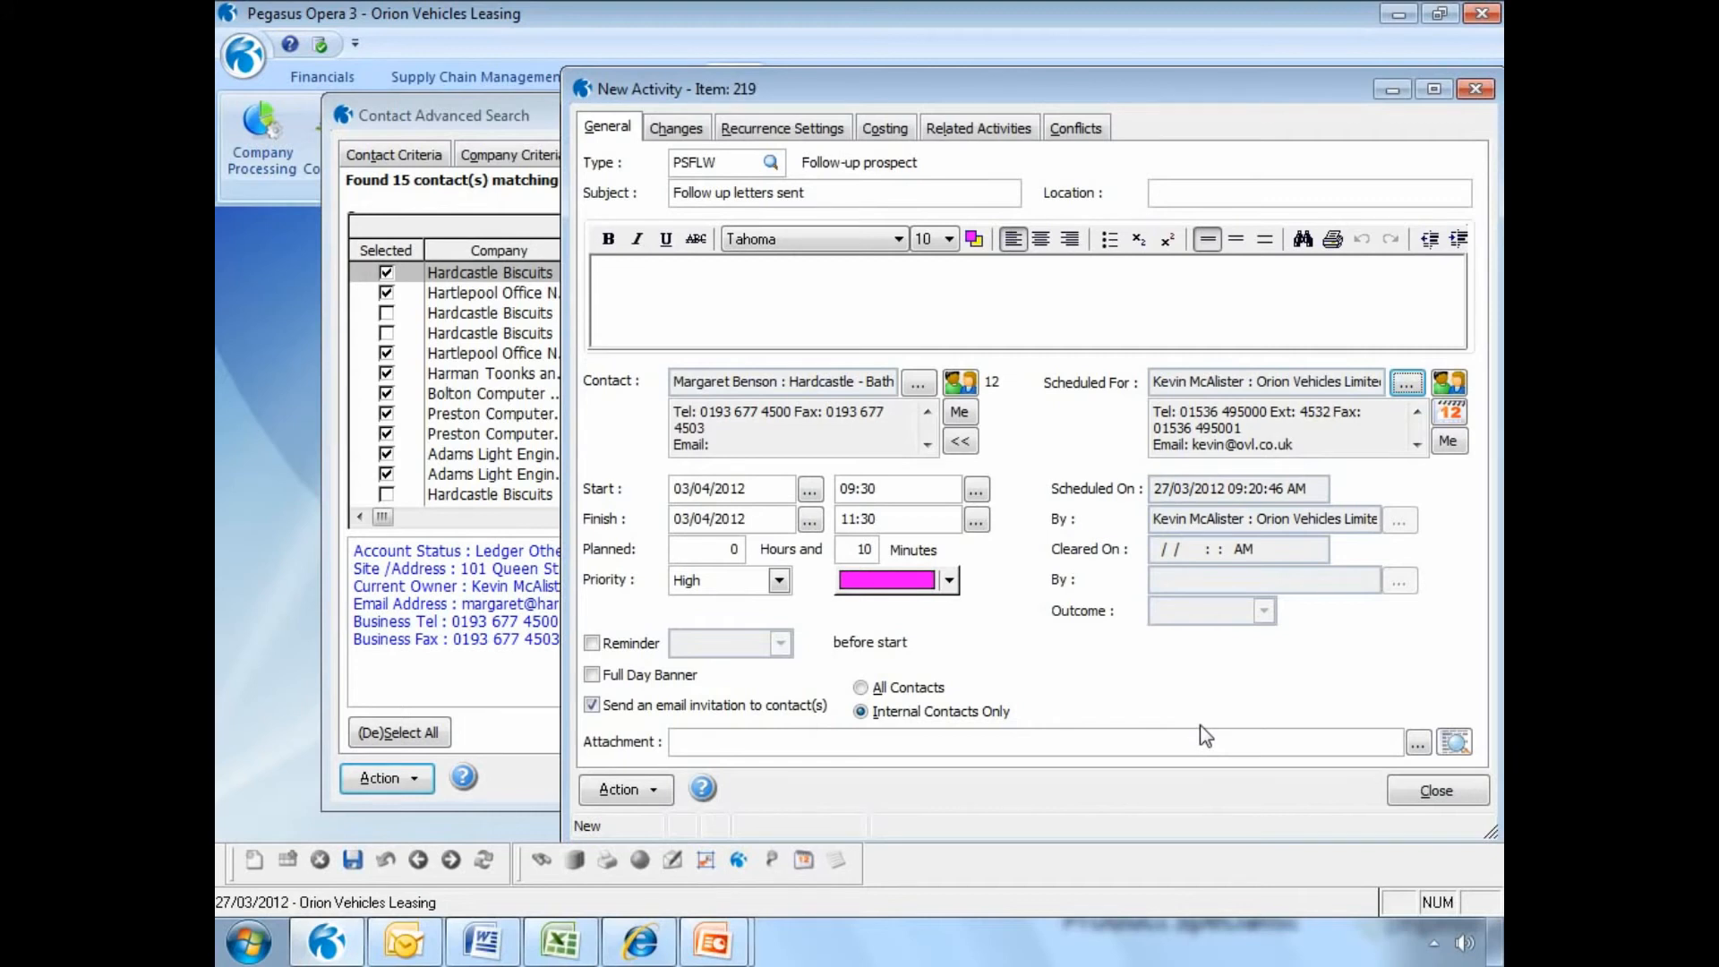
{"action": "left_click", "coordinate": [1452, 417]}
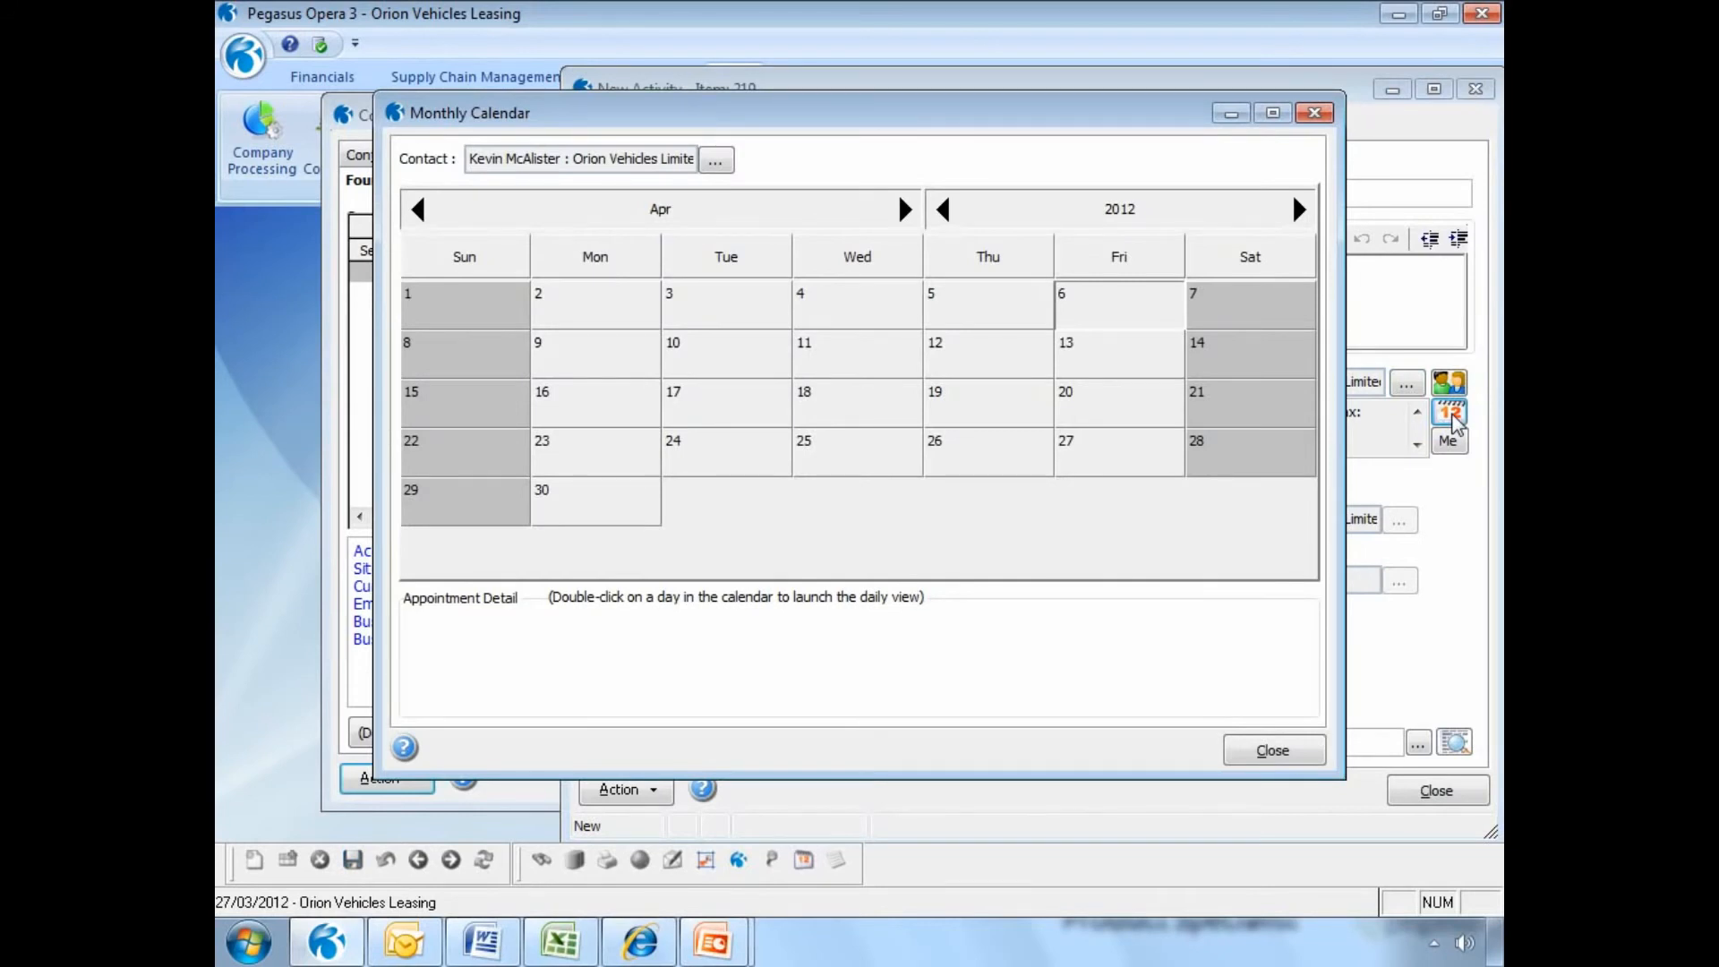
{"action": "left_click", "coordinate": [1303, 758]}
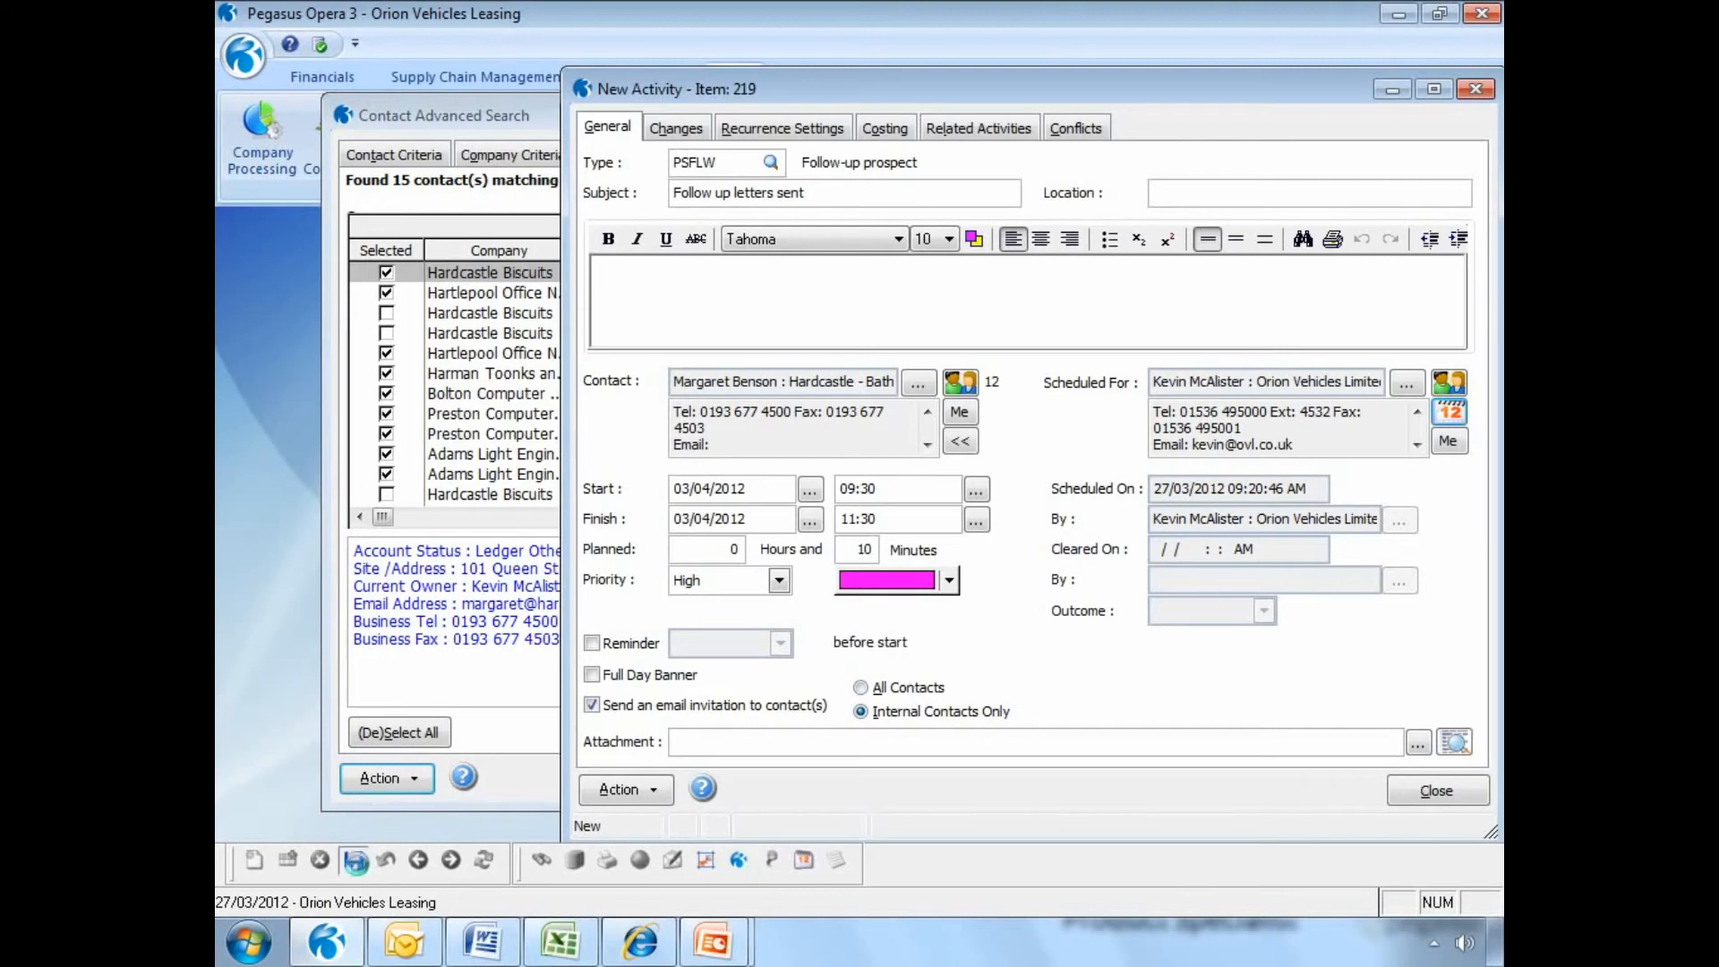
Save the new activity and cancel its email invitation.
{"action": "left_click", "coordinate": [356, 861]}
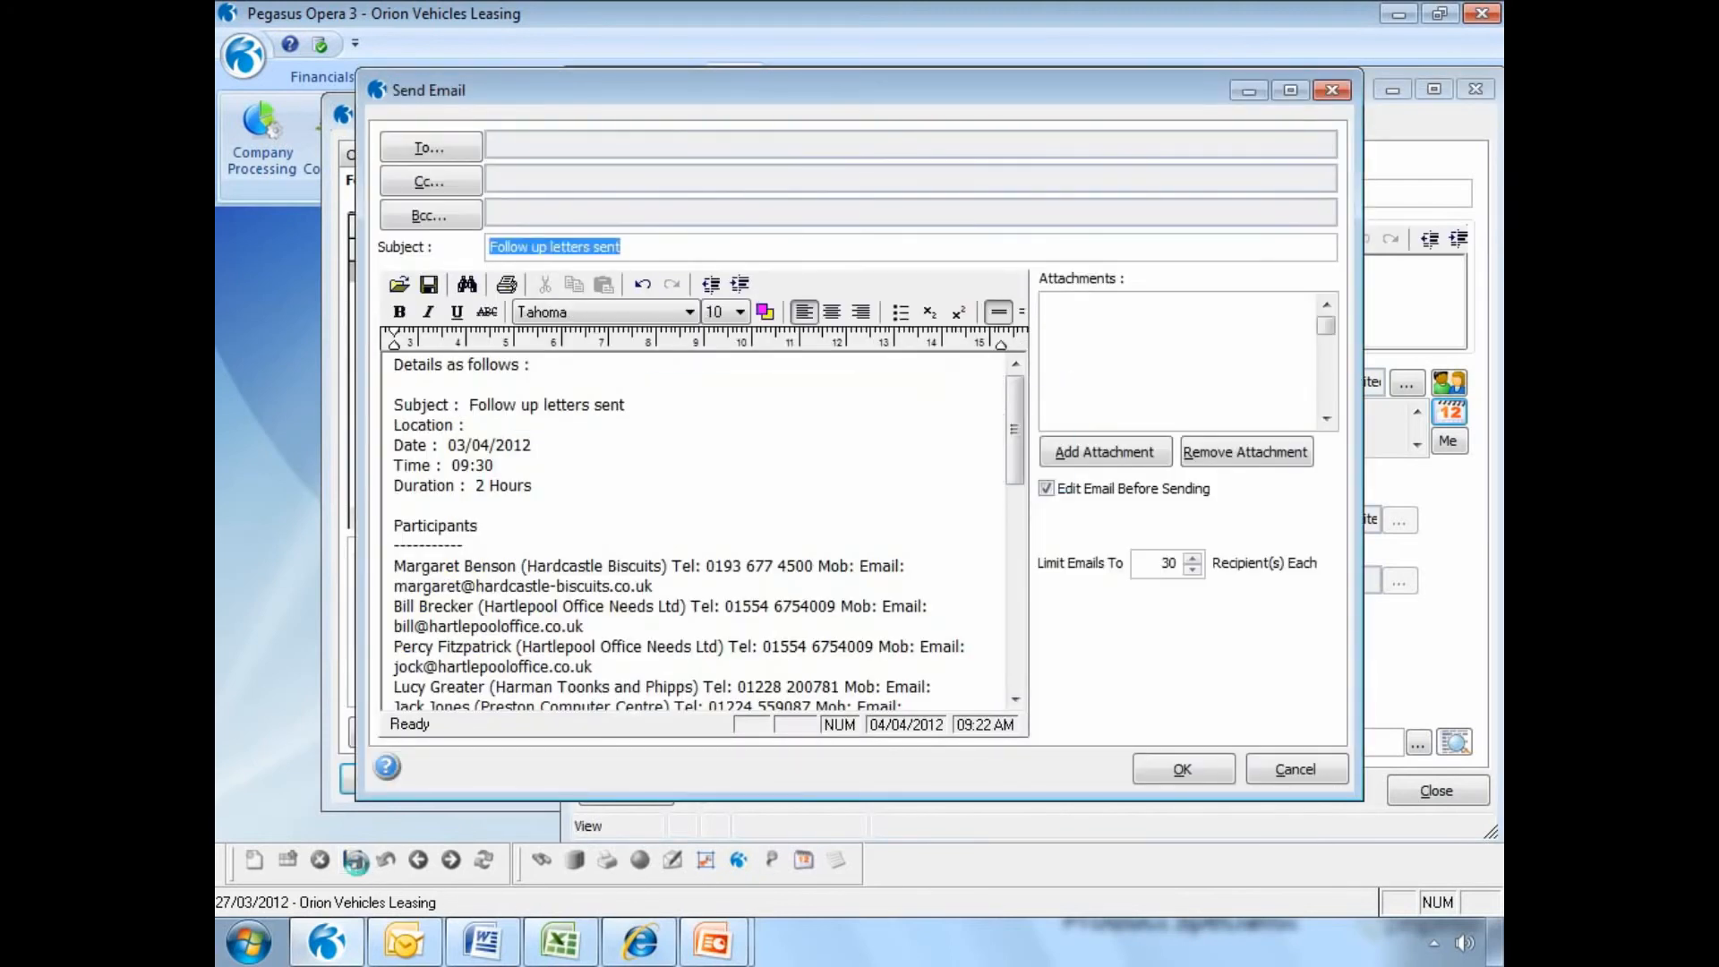
{"action": "left_click", "coordinate": [1304, 775]}
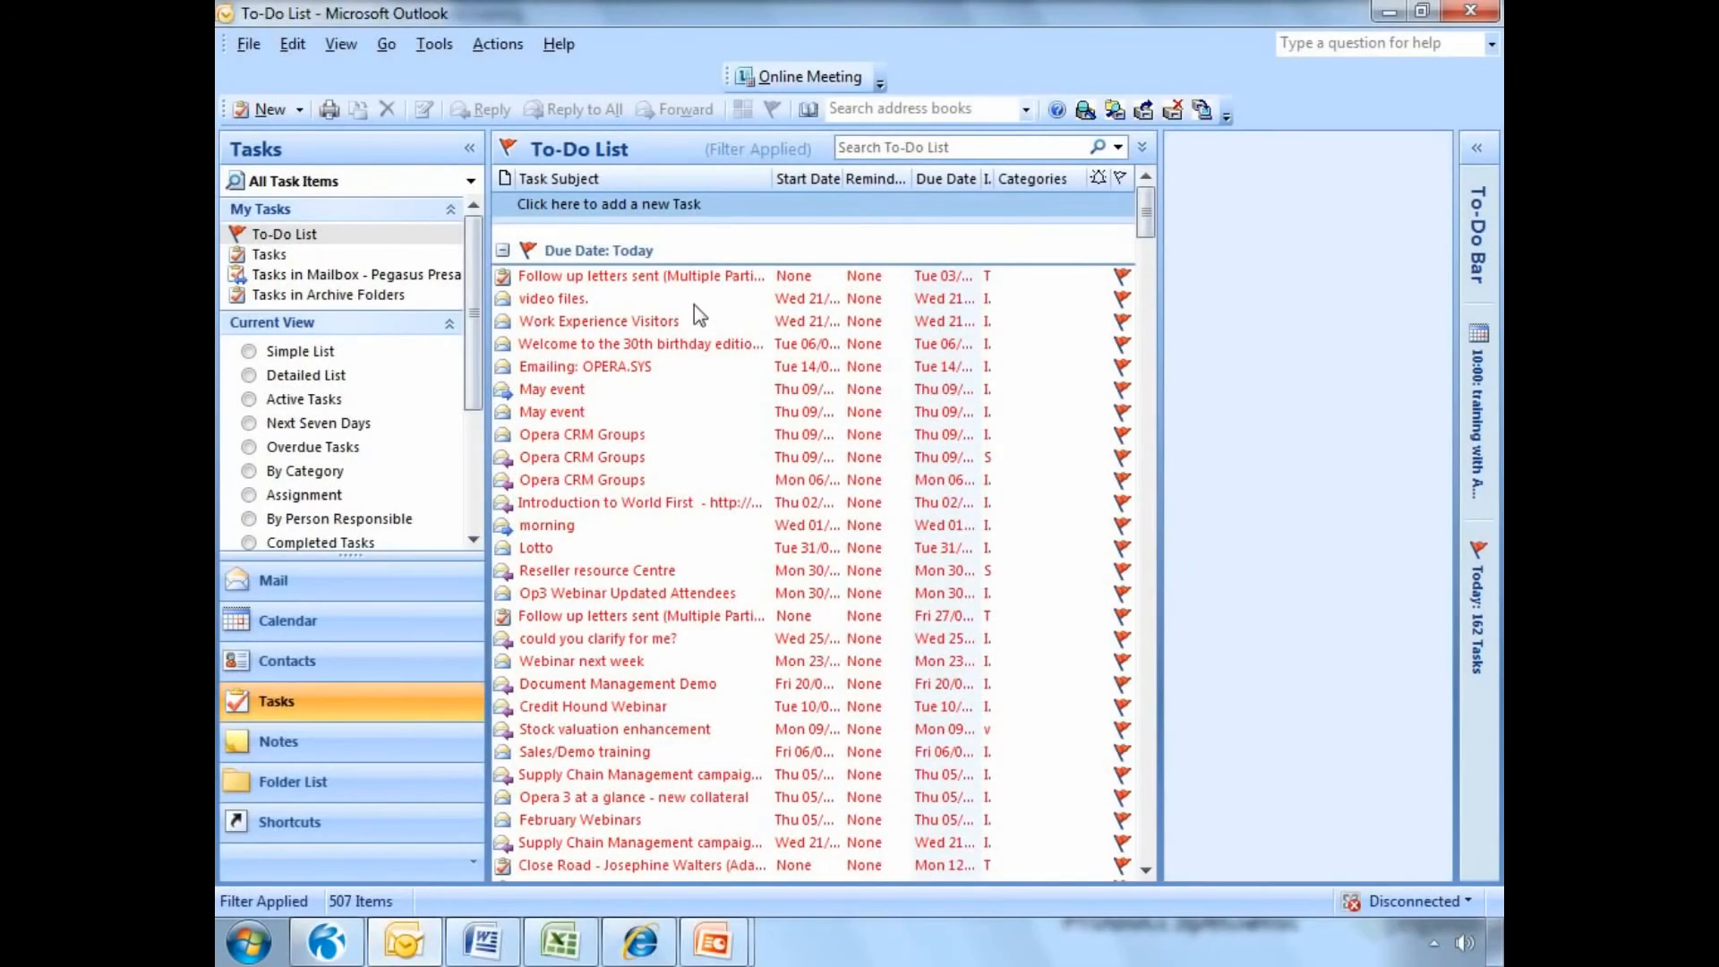
In Outlook's To-Do List, examine the details of the Follow up letters sent task, then close it.
{"action": "left_click", "coordinate": [680, 276]}
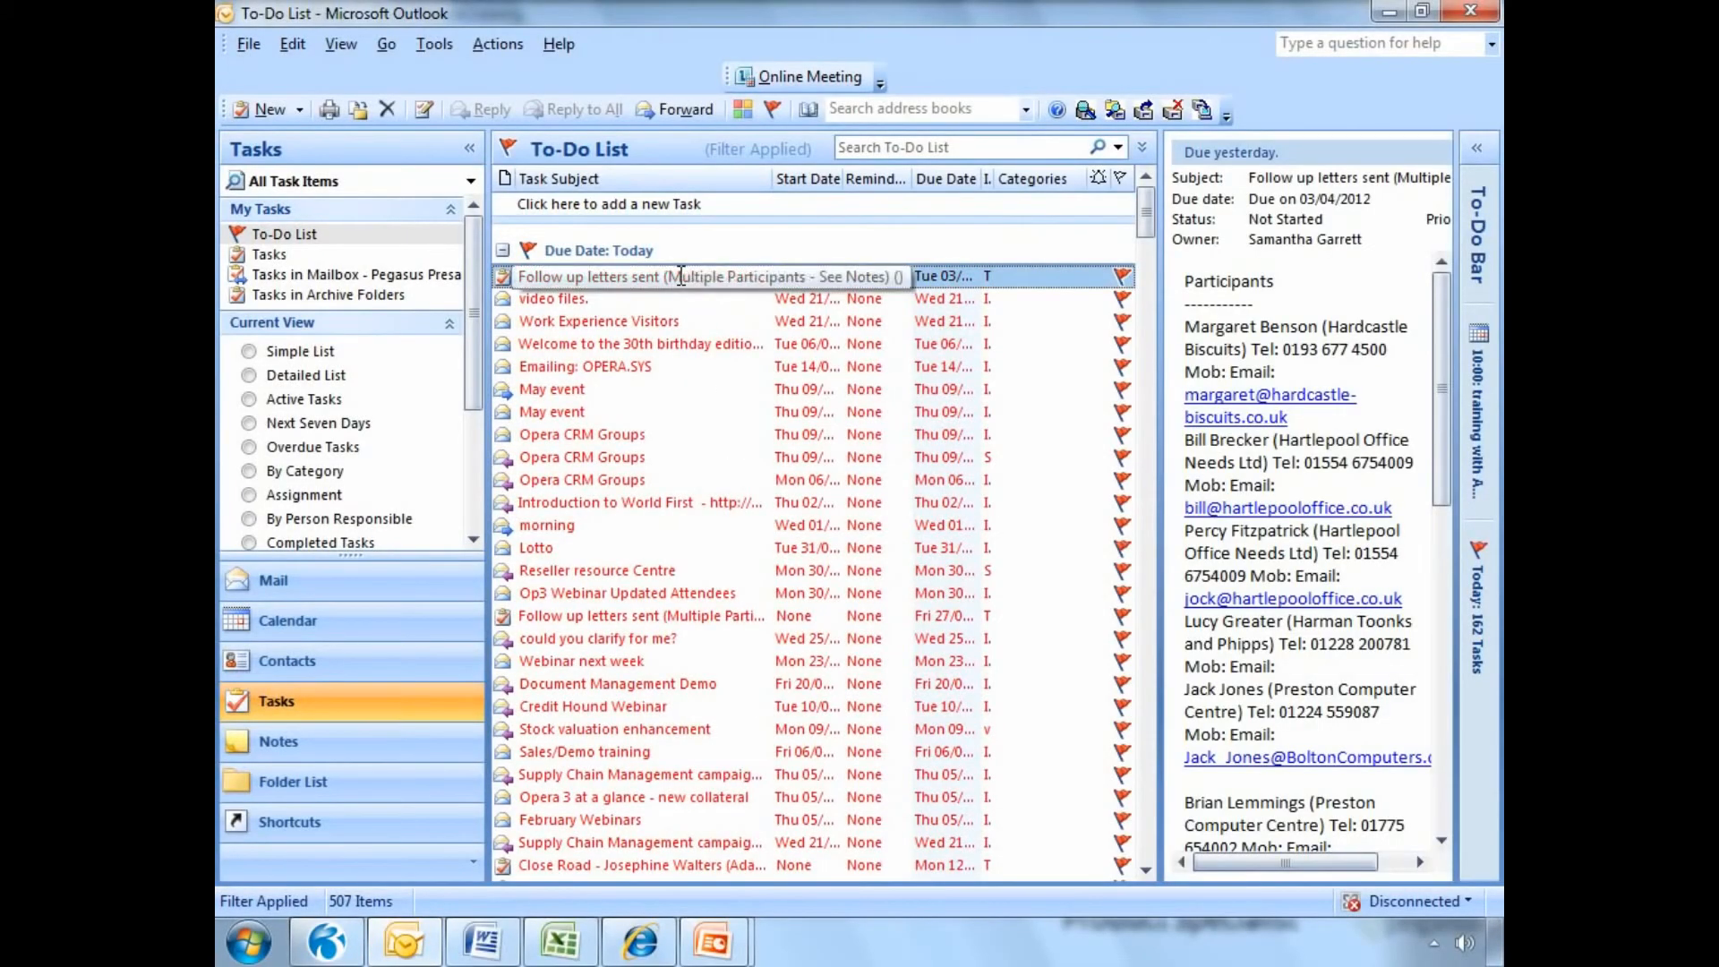
{"action": "double_click", "coordinate": [680, 276]}
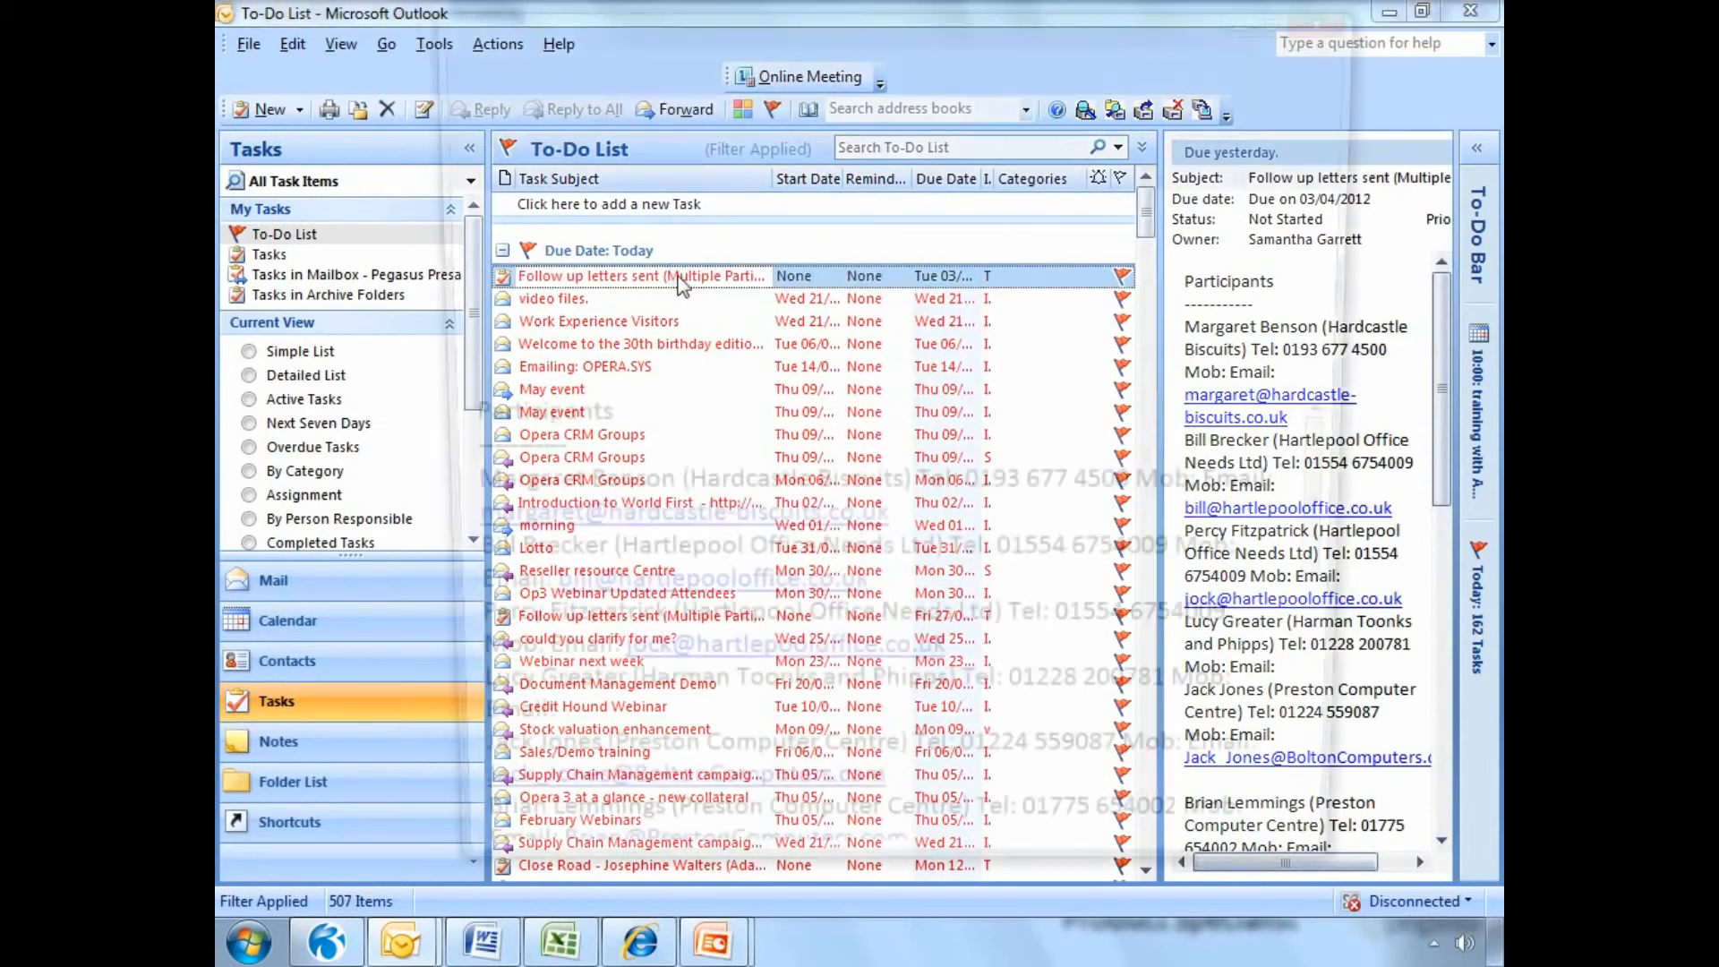
{"action": "mouse_move", "coordinate": [1352, 544]}
{"action": "left_mouse_down"}
{"action": "mouse_move", "coordinate": [1367, 680]}
{"action": "mouse_move", "coordinate": [1377, 524]}
{"action": "left_mouse_up"}
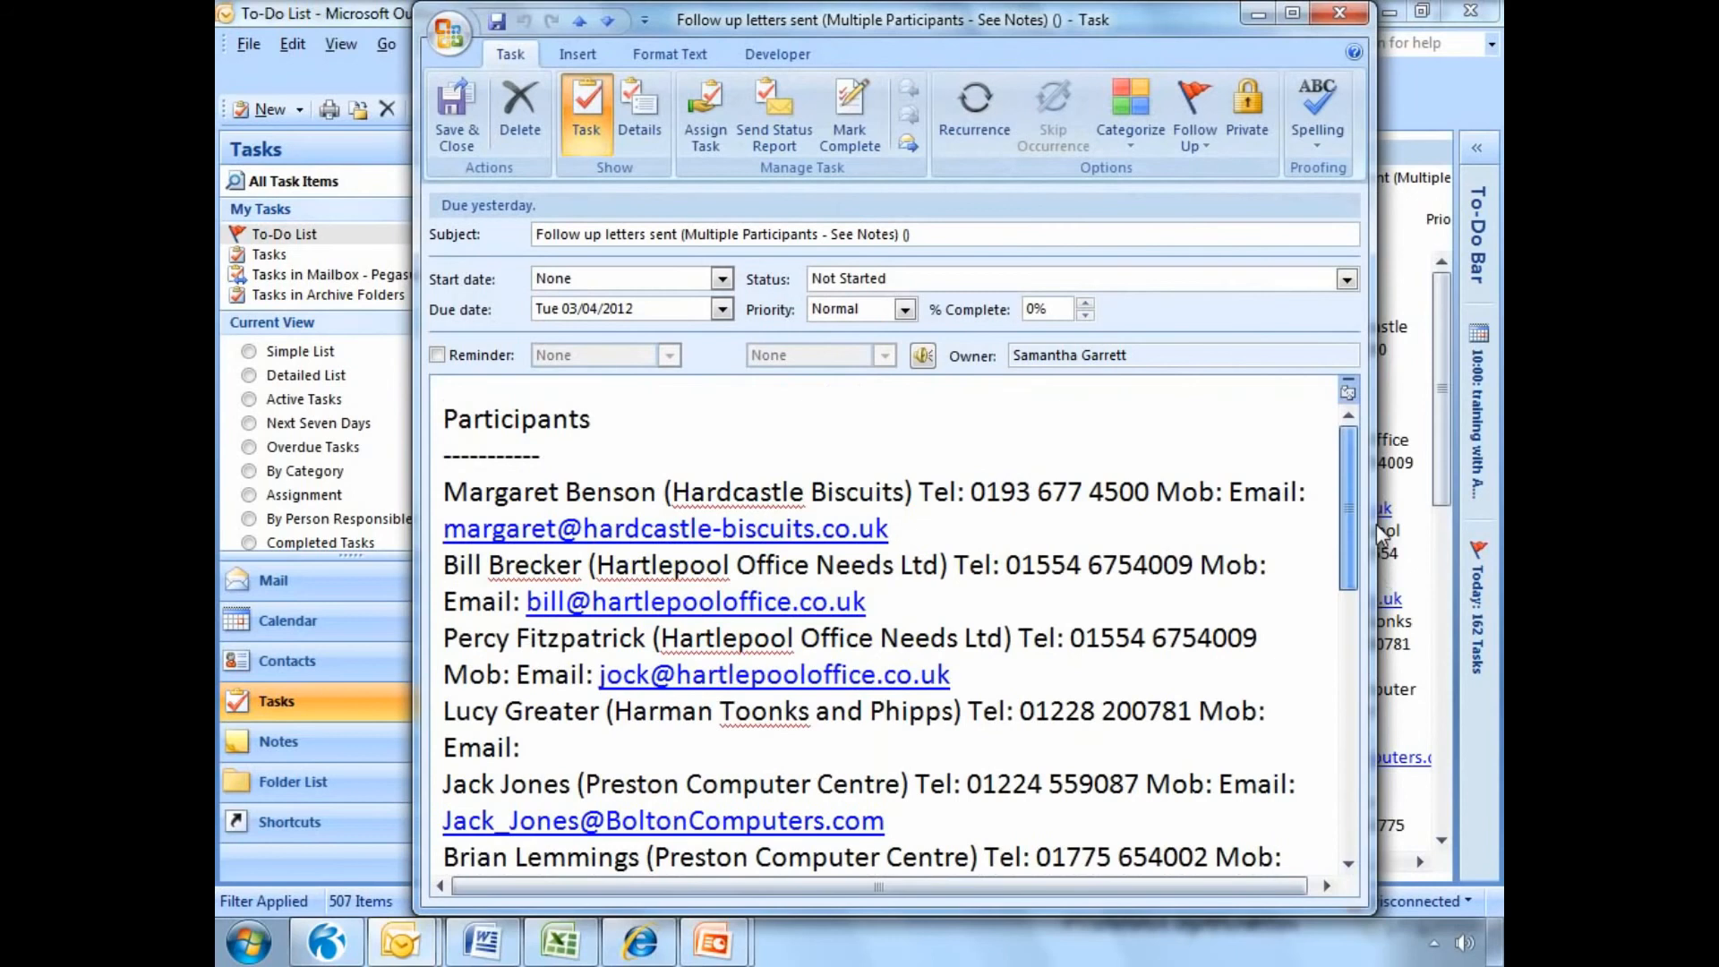
{"action": "left_click", "coordinate": [1340, 13]}
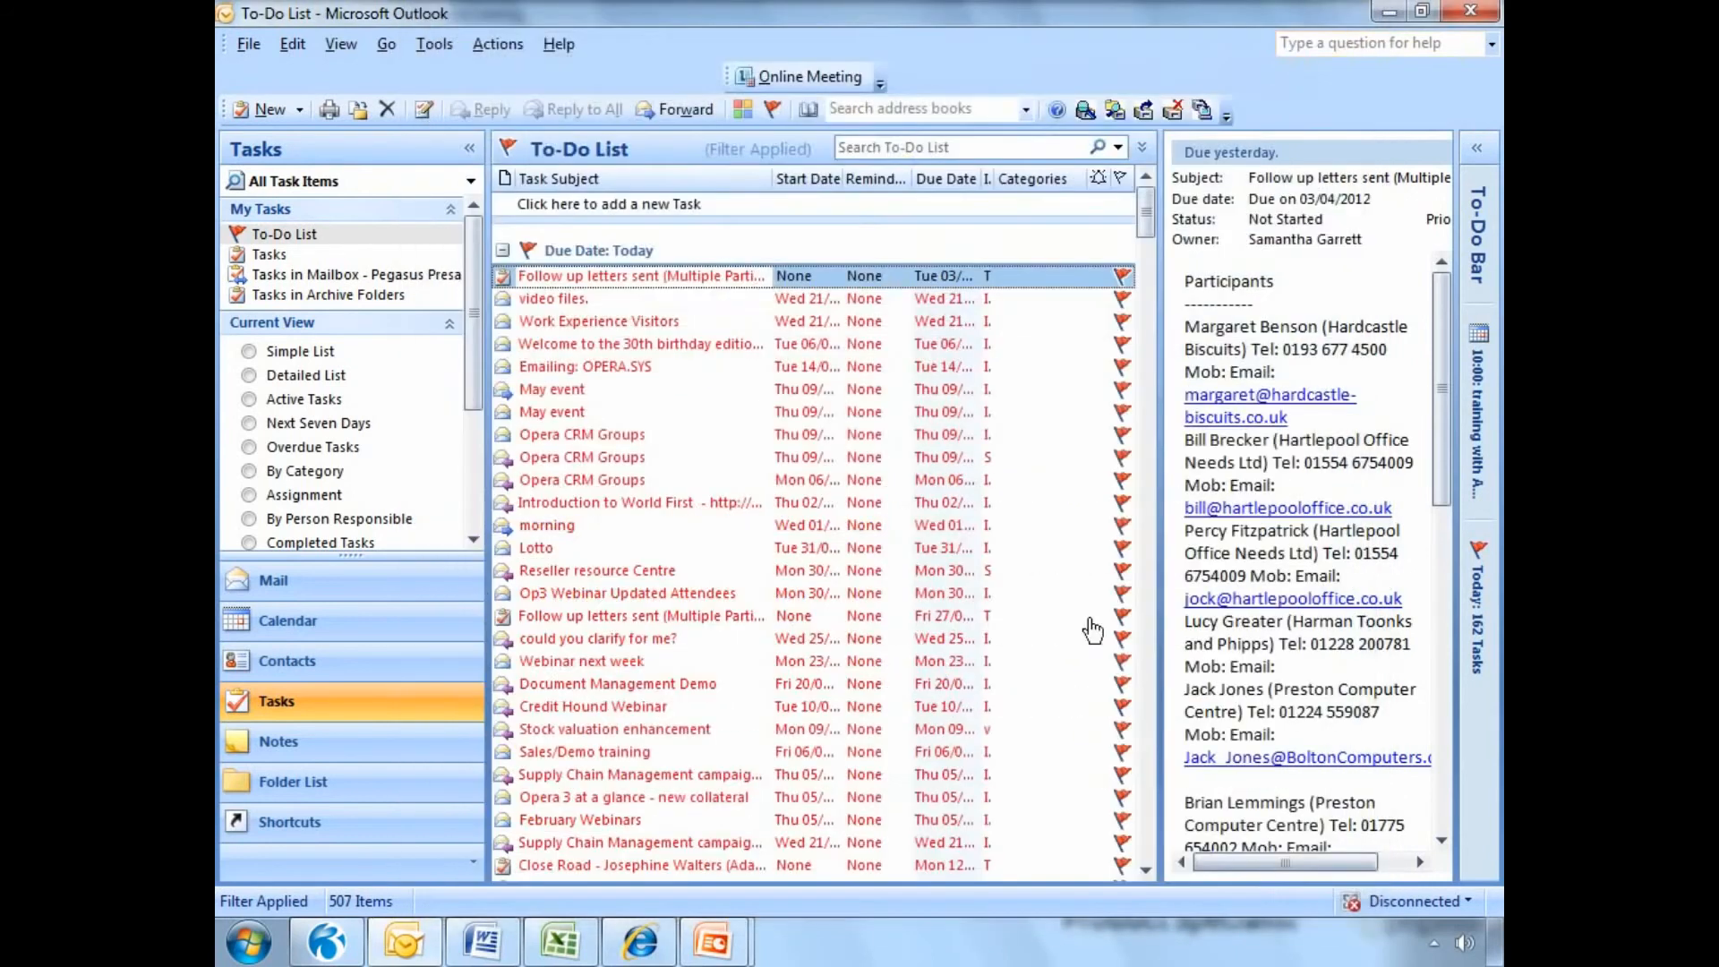
Switch back to Pegasus Opera 3 and close the saved activity and the contact advanced search.
{"action": "left_click", "coordinate": [343, 953]}
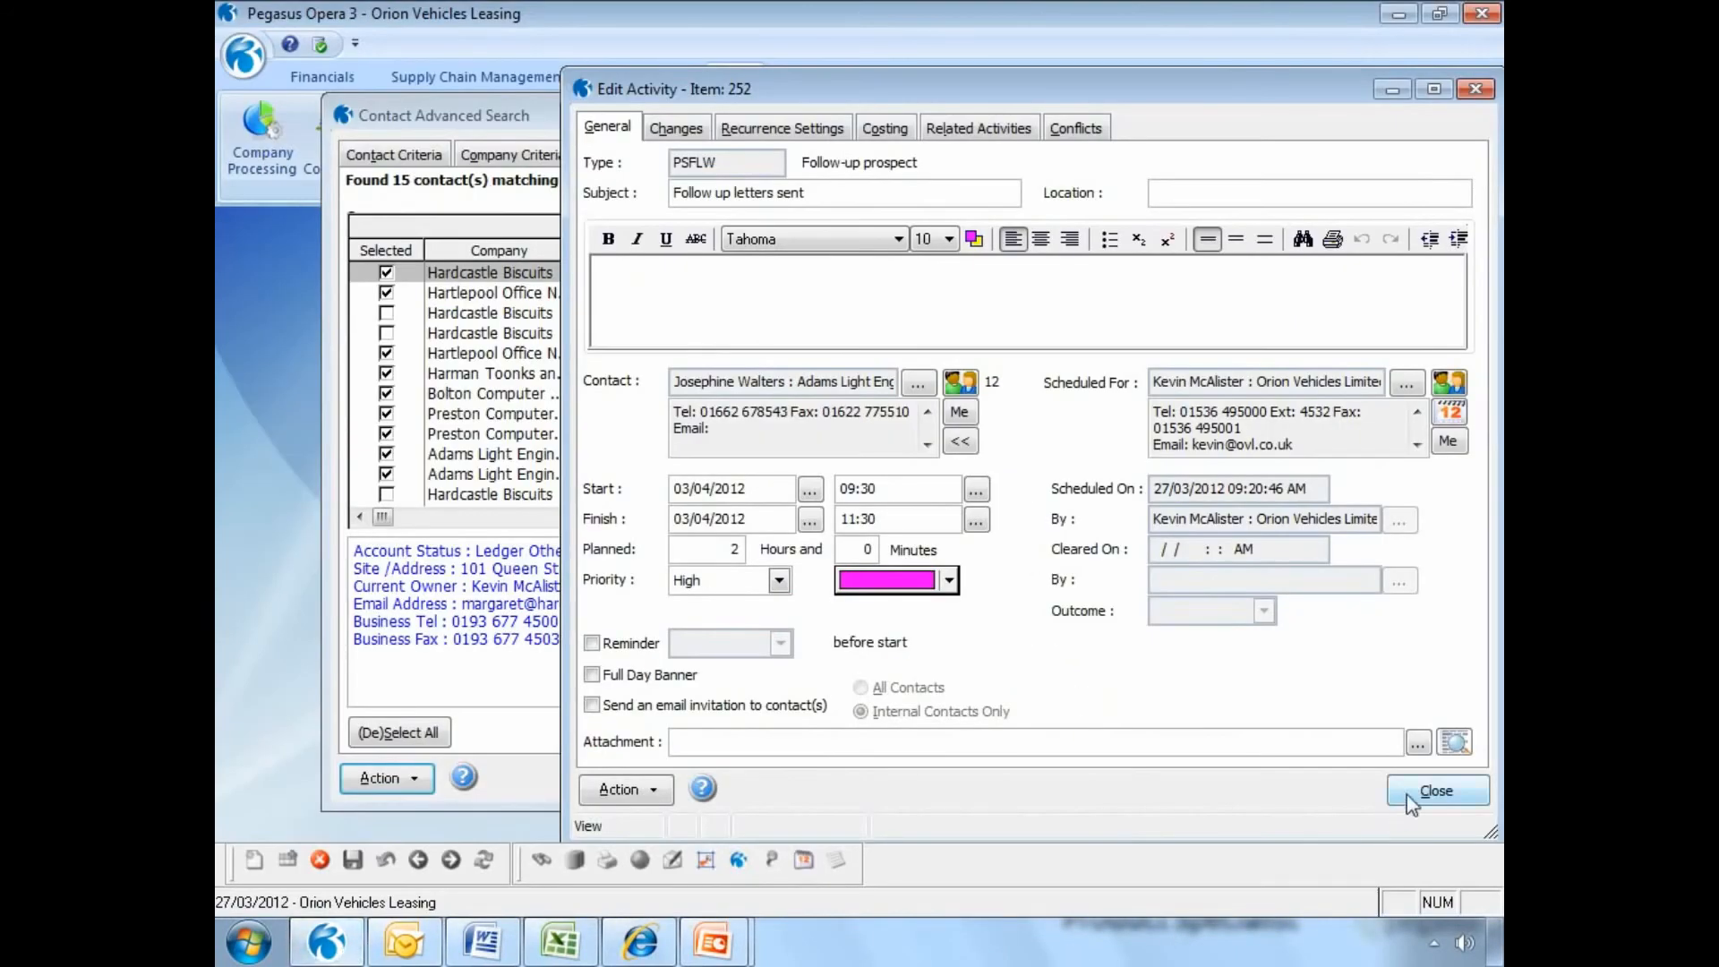
{"action": "left_click", "coordinate": [1432, 791]}
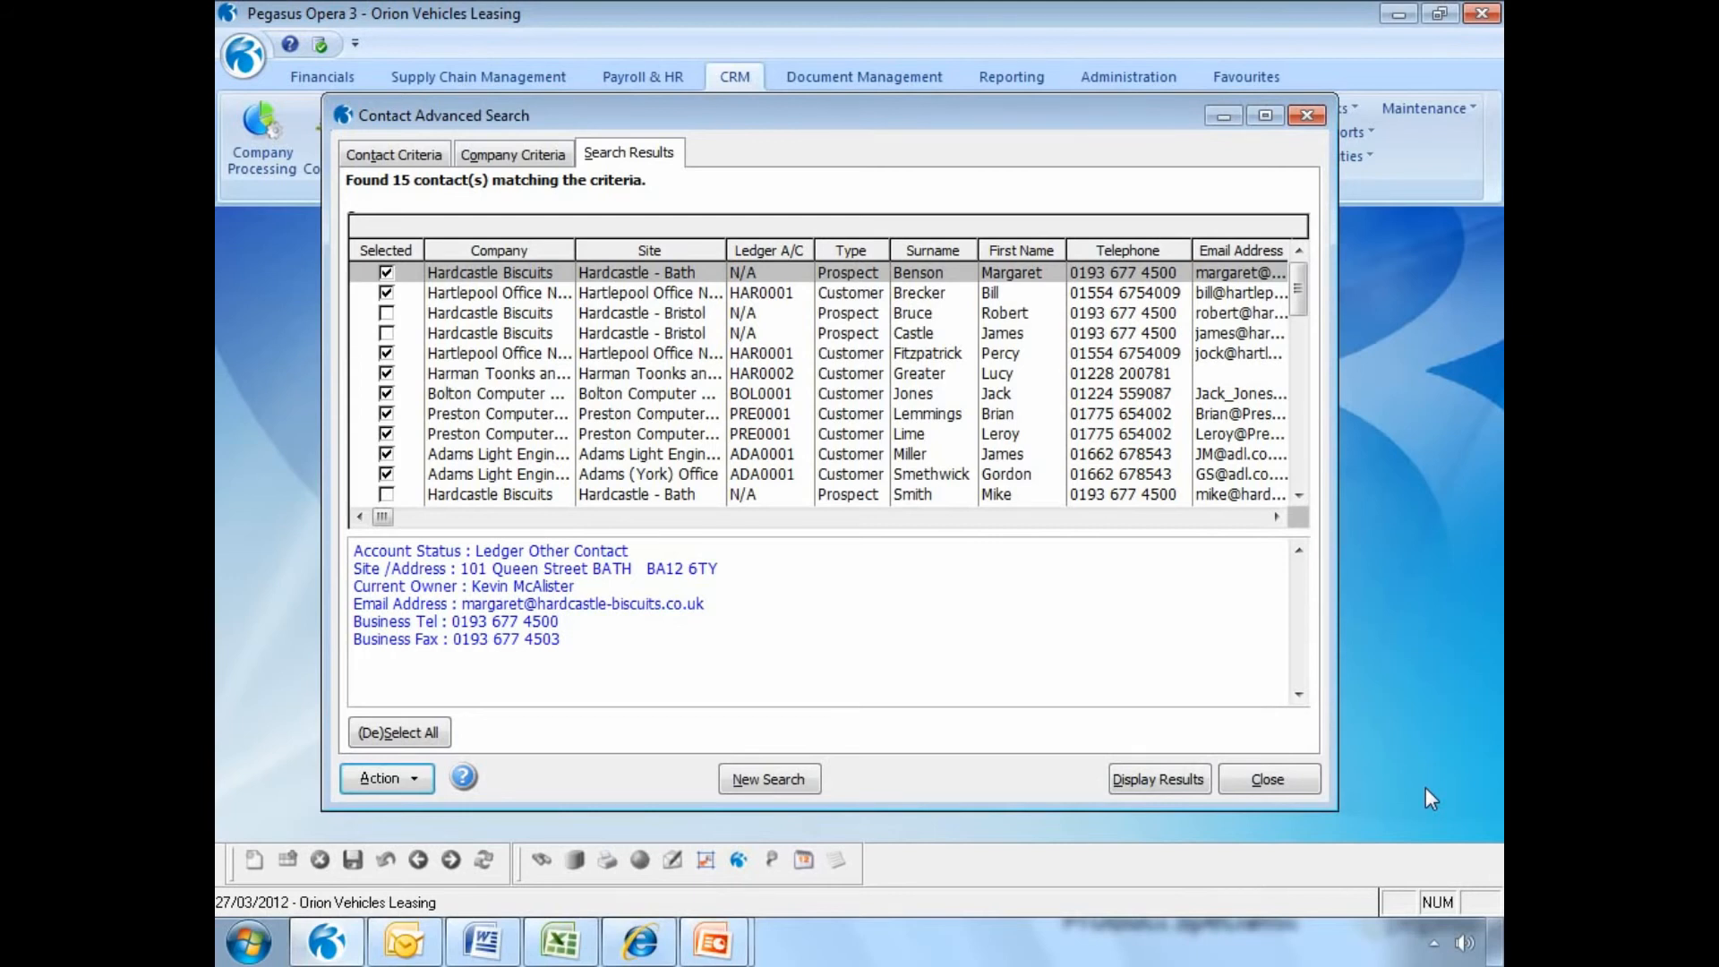
{"action": "left_click", "coordinate": [1267, 779]}
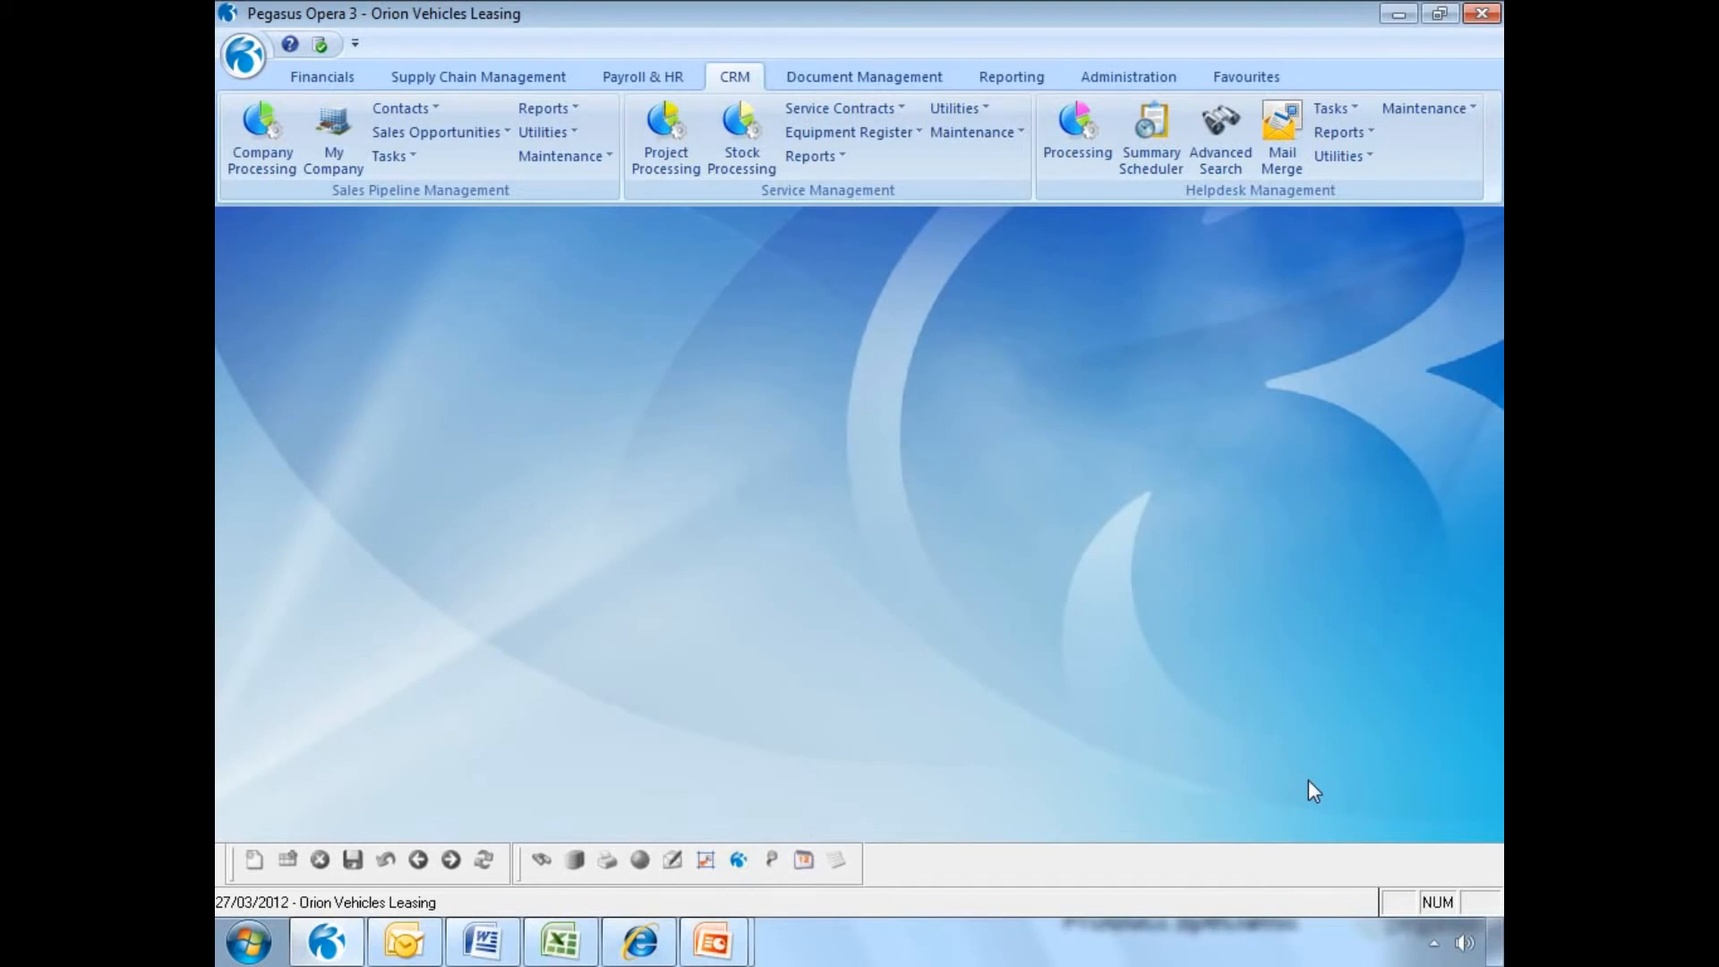
Show the activities in My Record filtered to Today and Future Dates.
{"action": "left_click", "coordinate": [407, 108]}
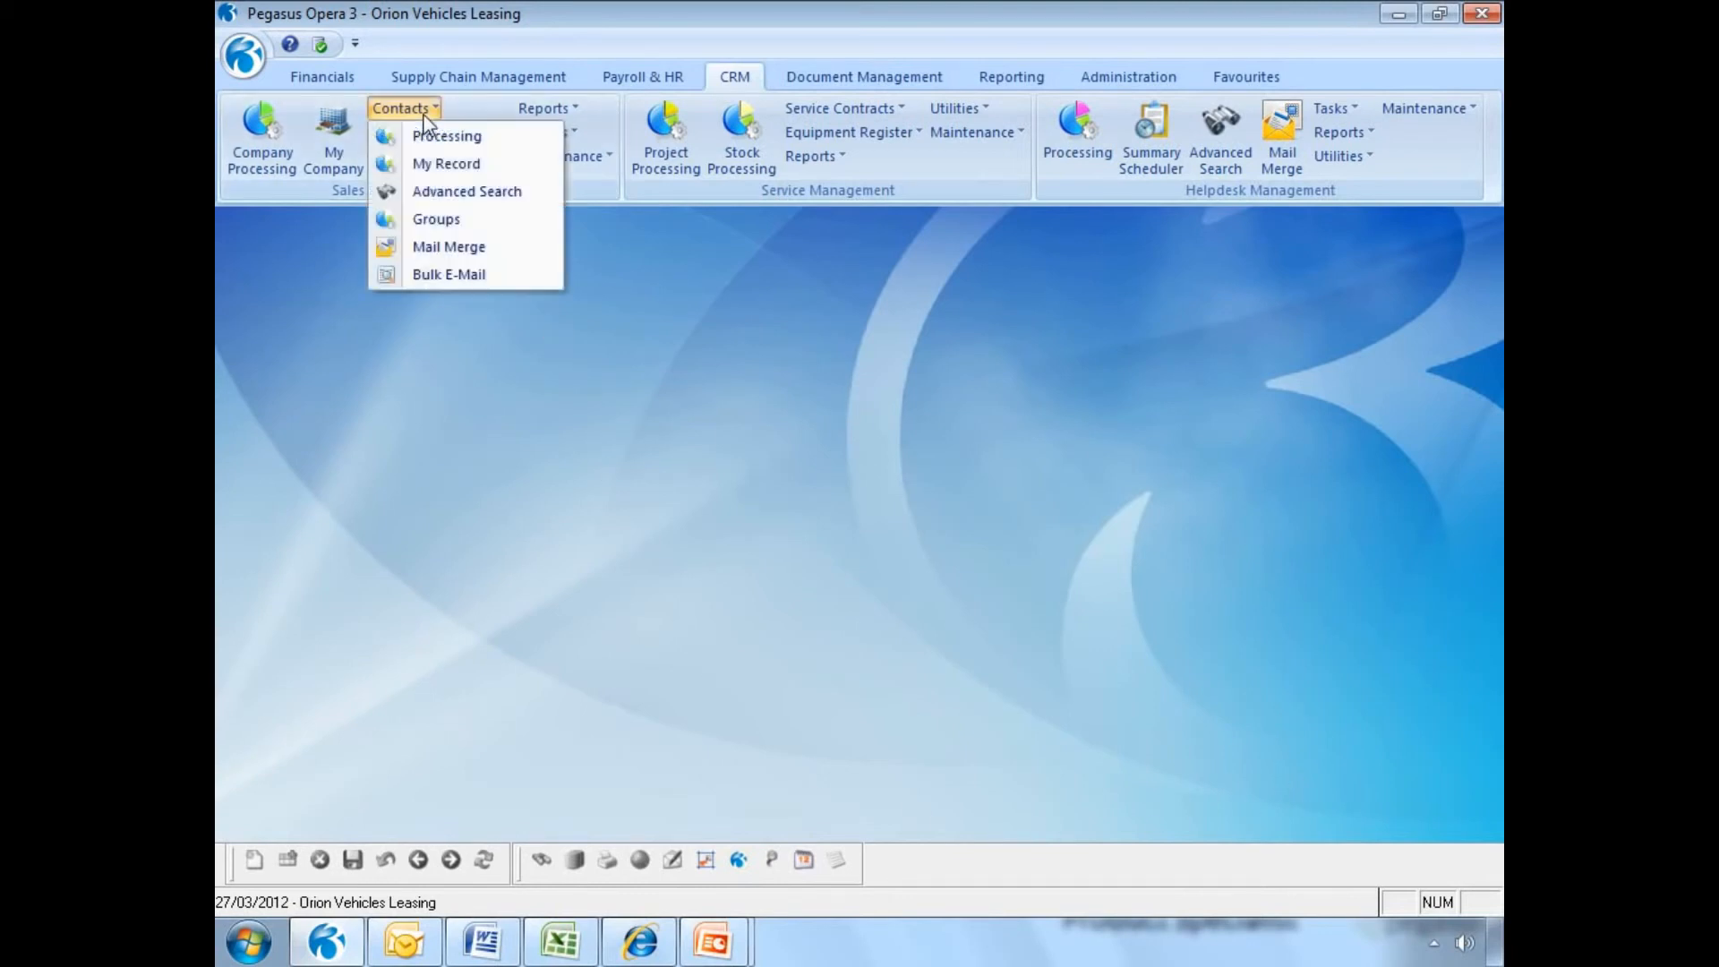
{"action": "left_click", "coordinate": [437, 163]}
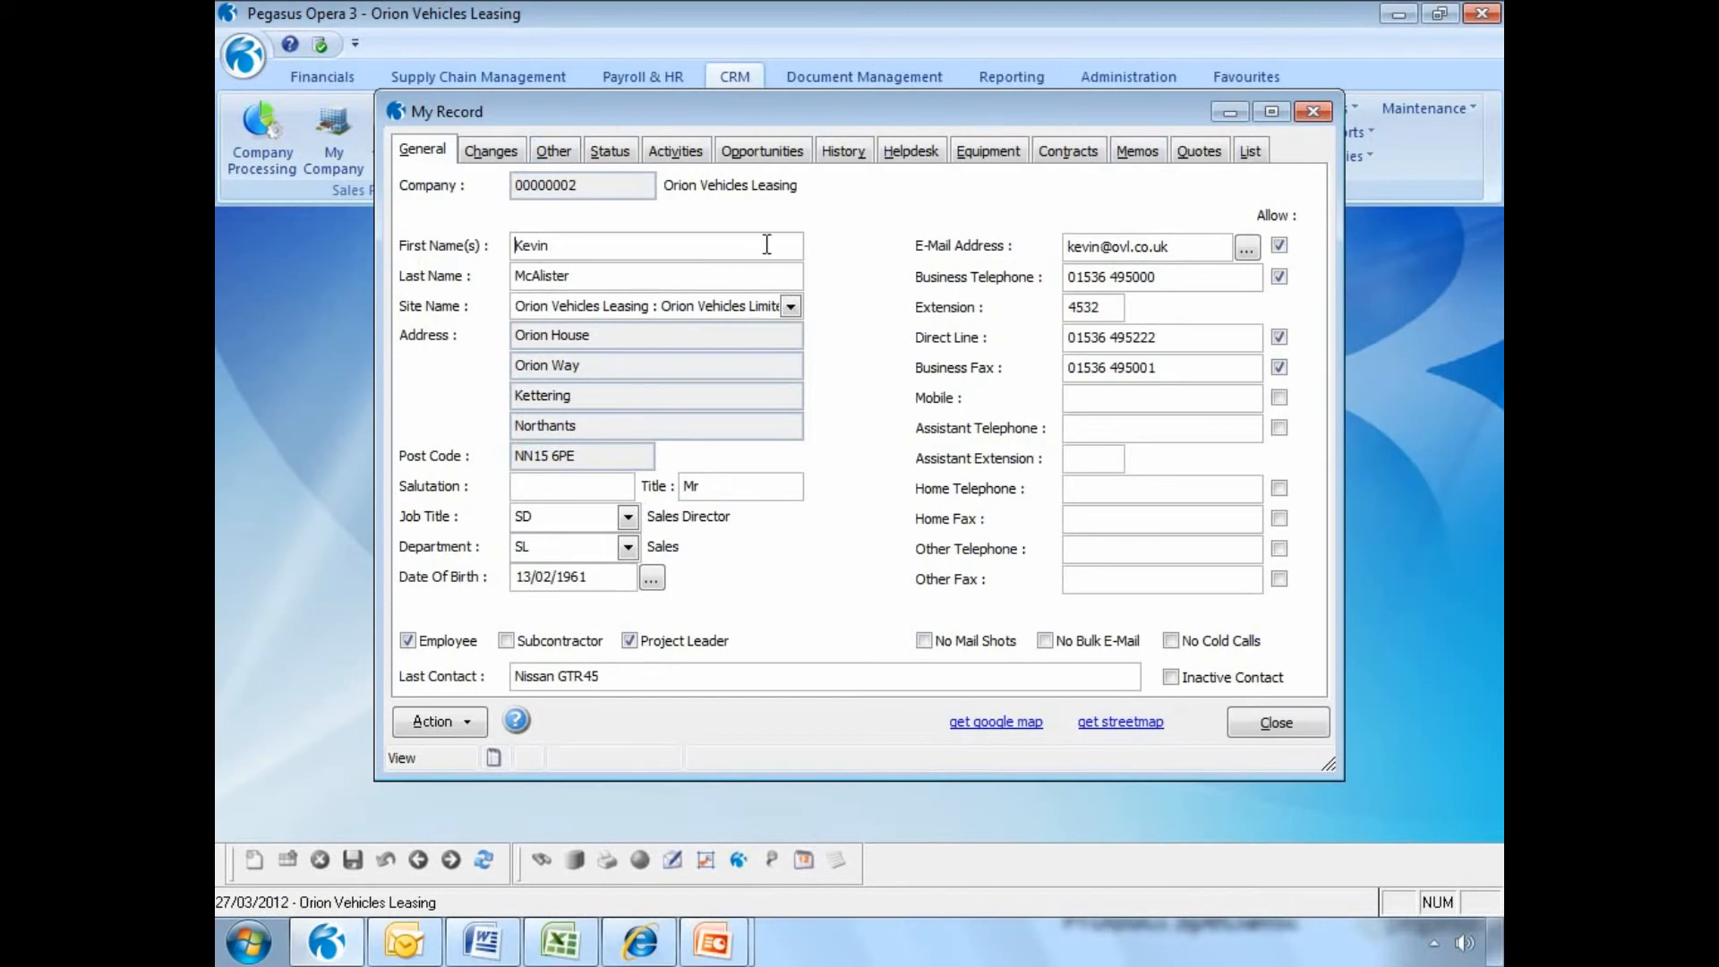
{"action": "left_click", "coordinate": [676, 151]}
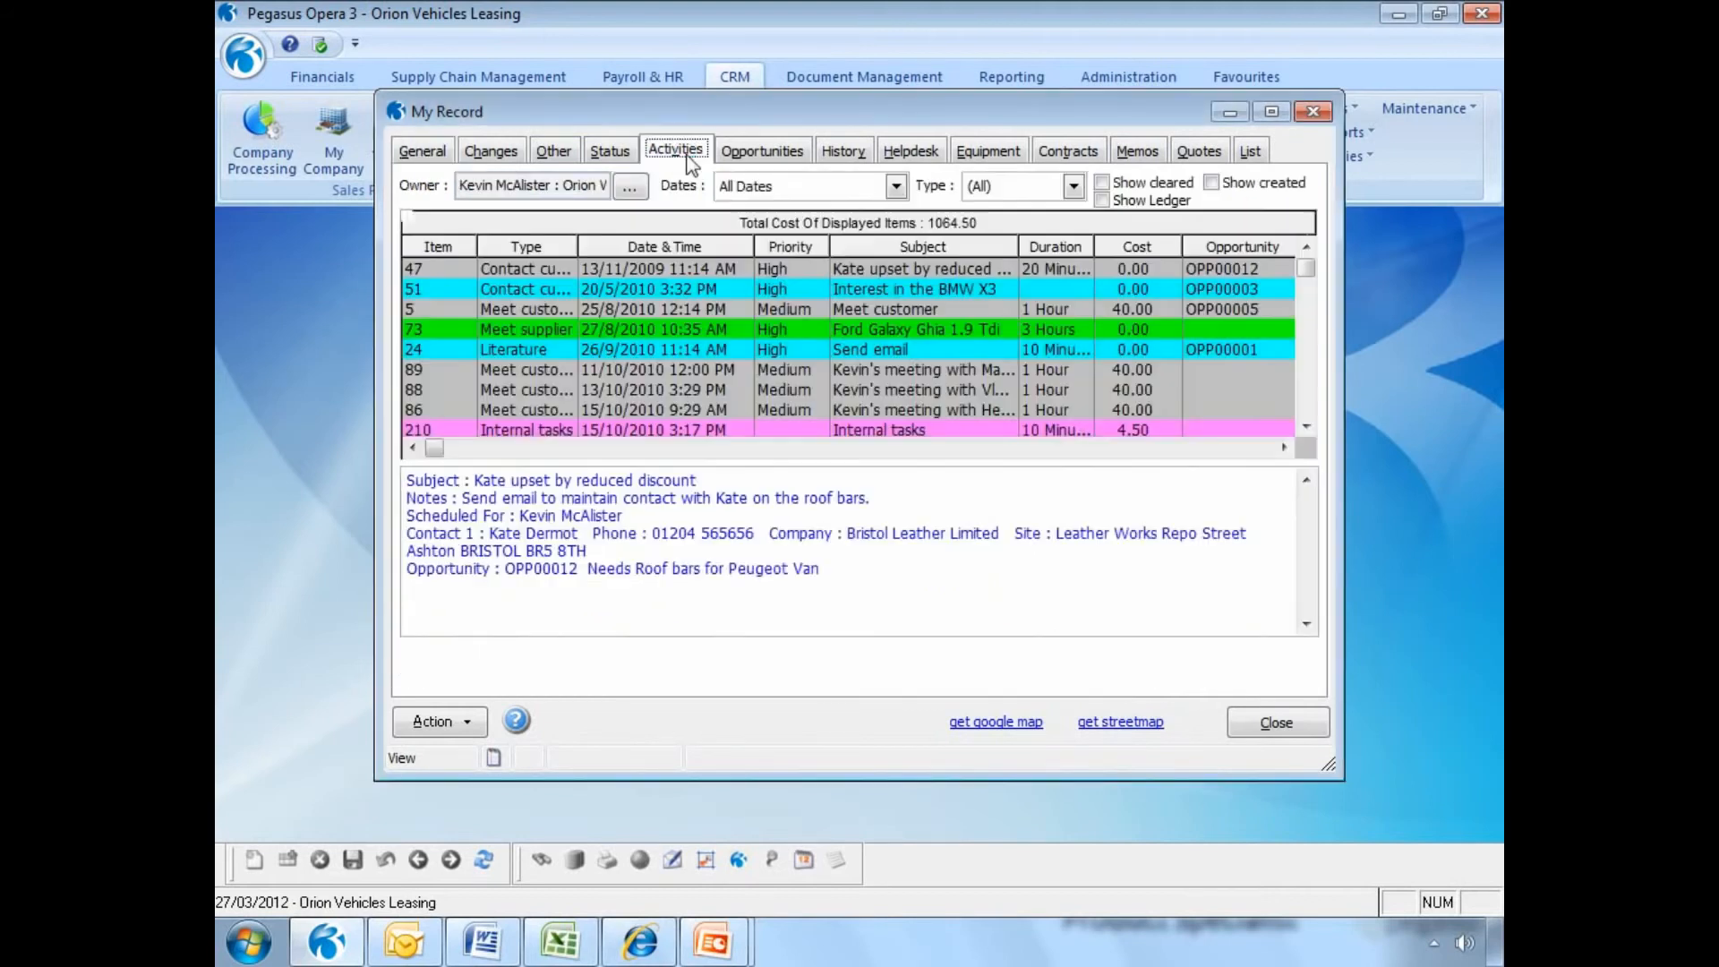
{"action": "left_click", "coordinate": [896, 186]}
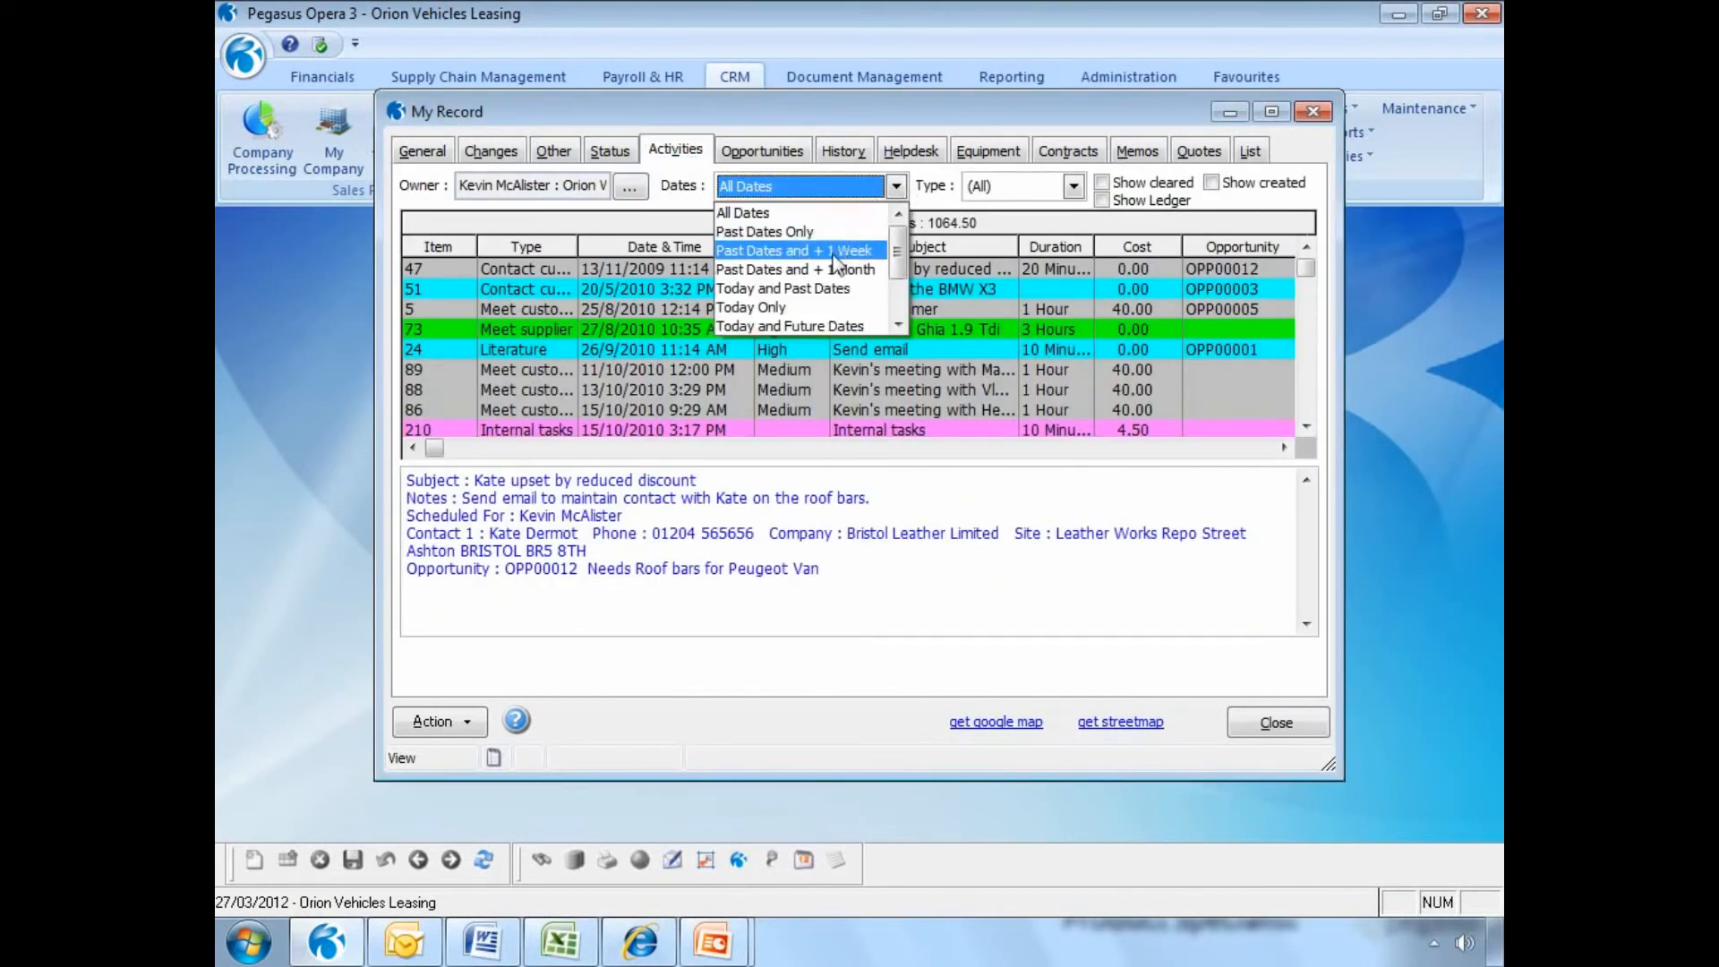
{"action": "left_click", "coordinate": [819, 326]}
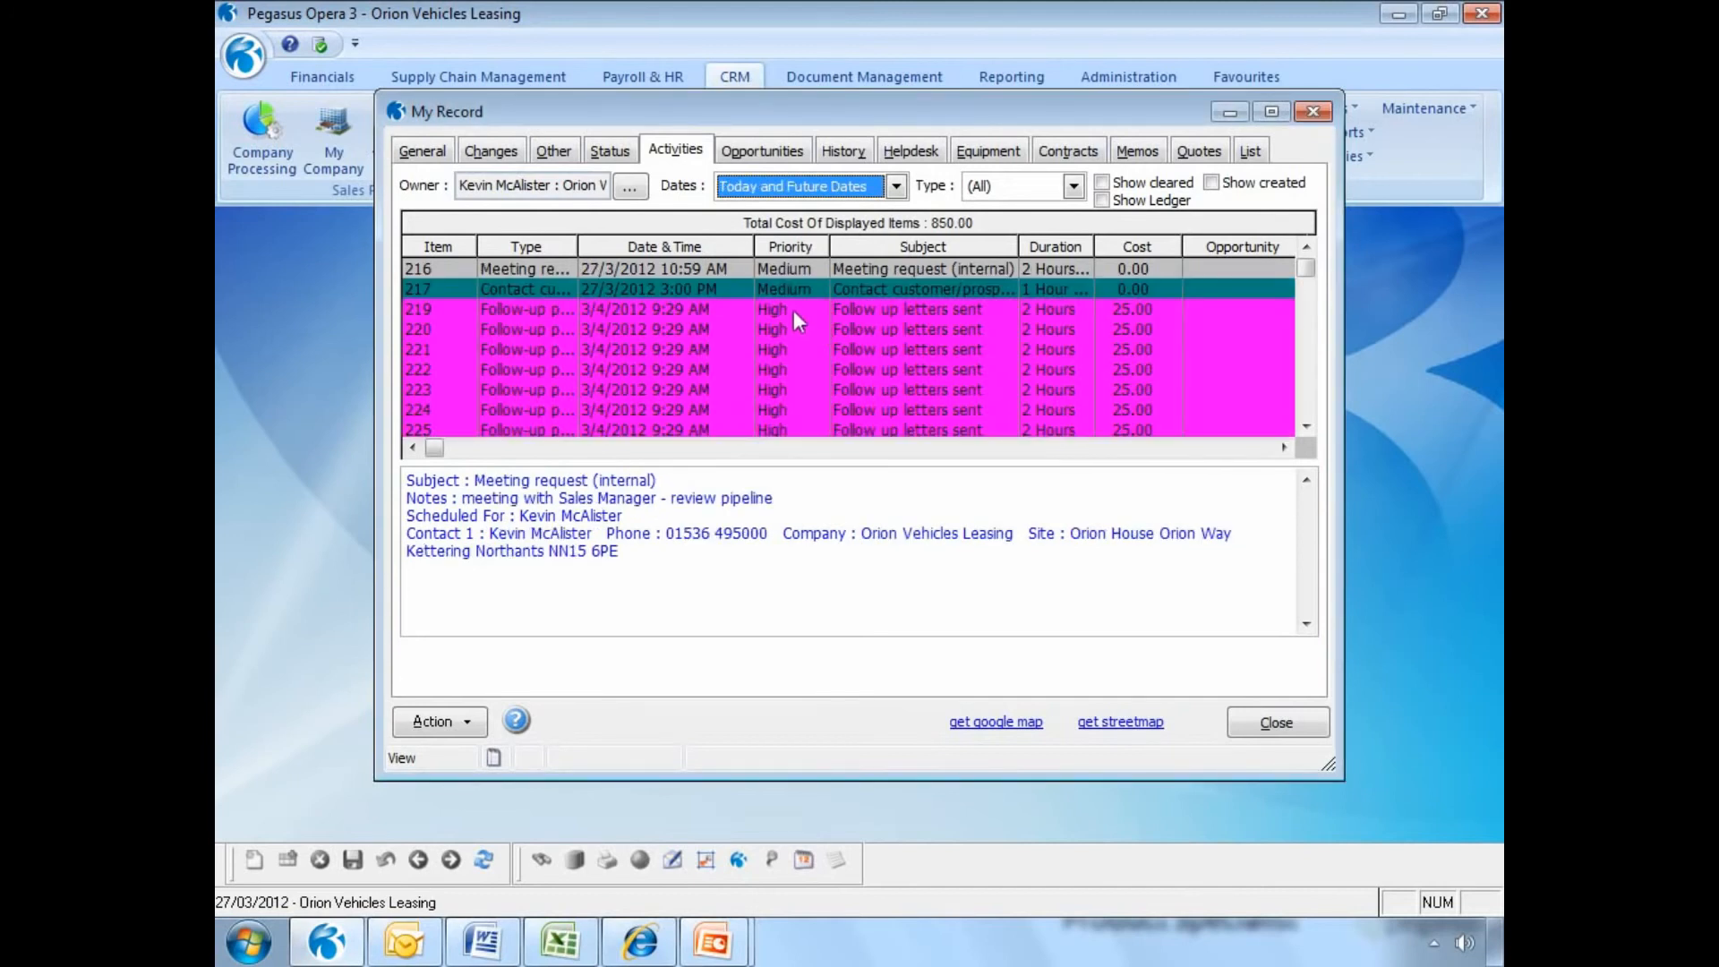
Review the individual Follow up letters sent activities and open the first one, item 219.
{"action": "left_click", "coordinate": [793, 310]}
{"action": "left_click", "coordinate": [793, 326]}
{"action": "left_click", "coordinate": [791, 347]}
{"action": "left_click", "coordinate": [792, 367]}
{"action": "left_click", "coordinate": [793, 389]}
{"action": "left_click", "coordinate": [793, 410]}
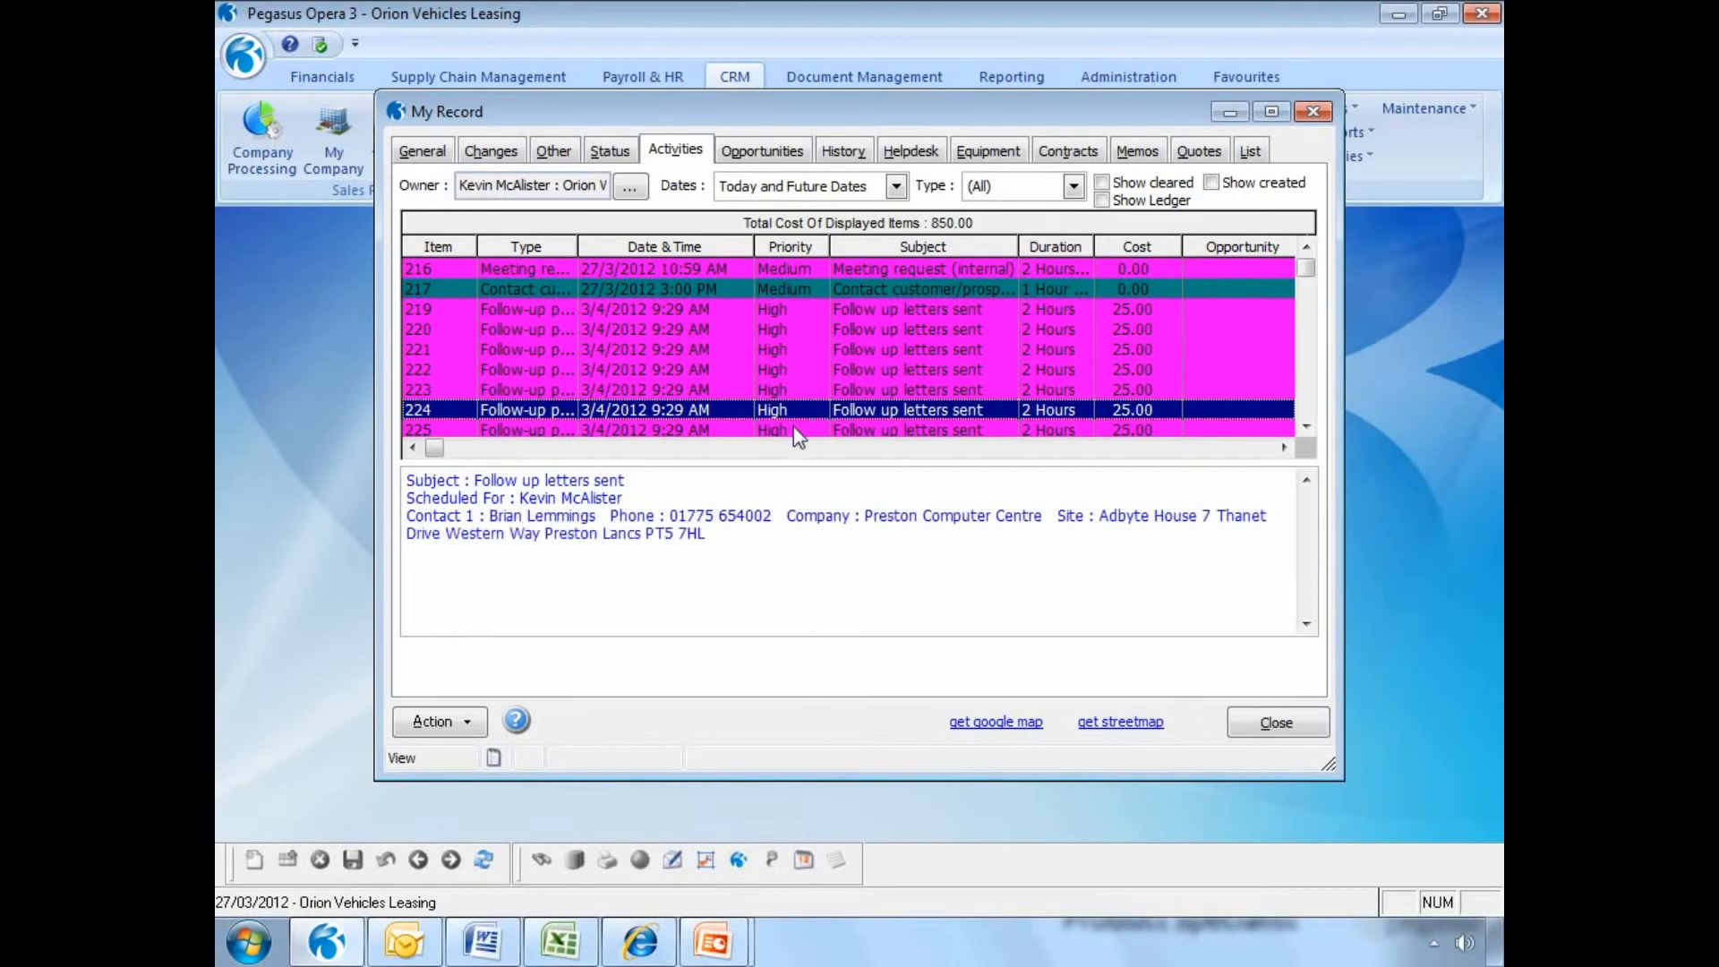
{"action": "left_click", "coordinate": [796, 431]}
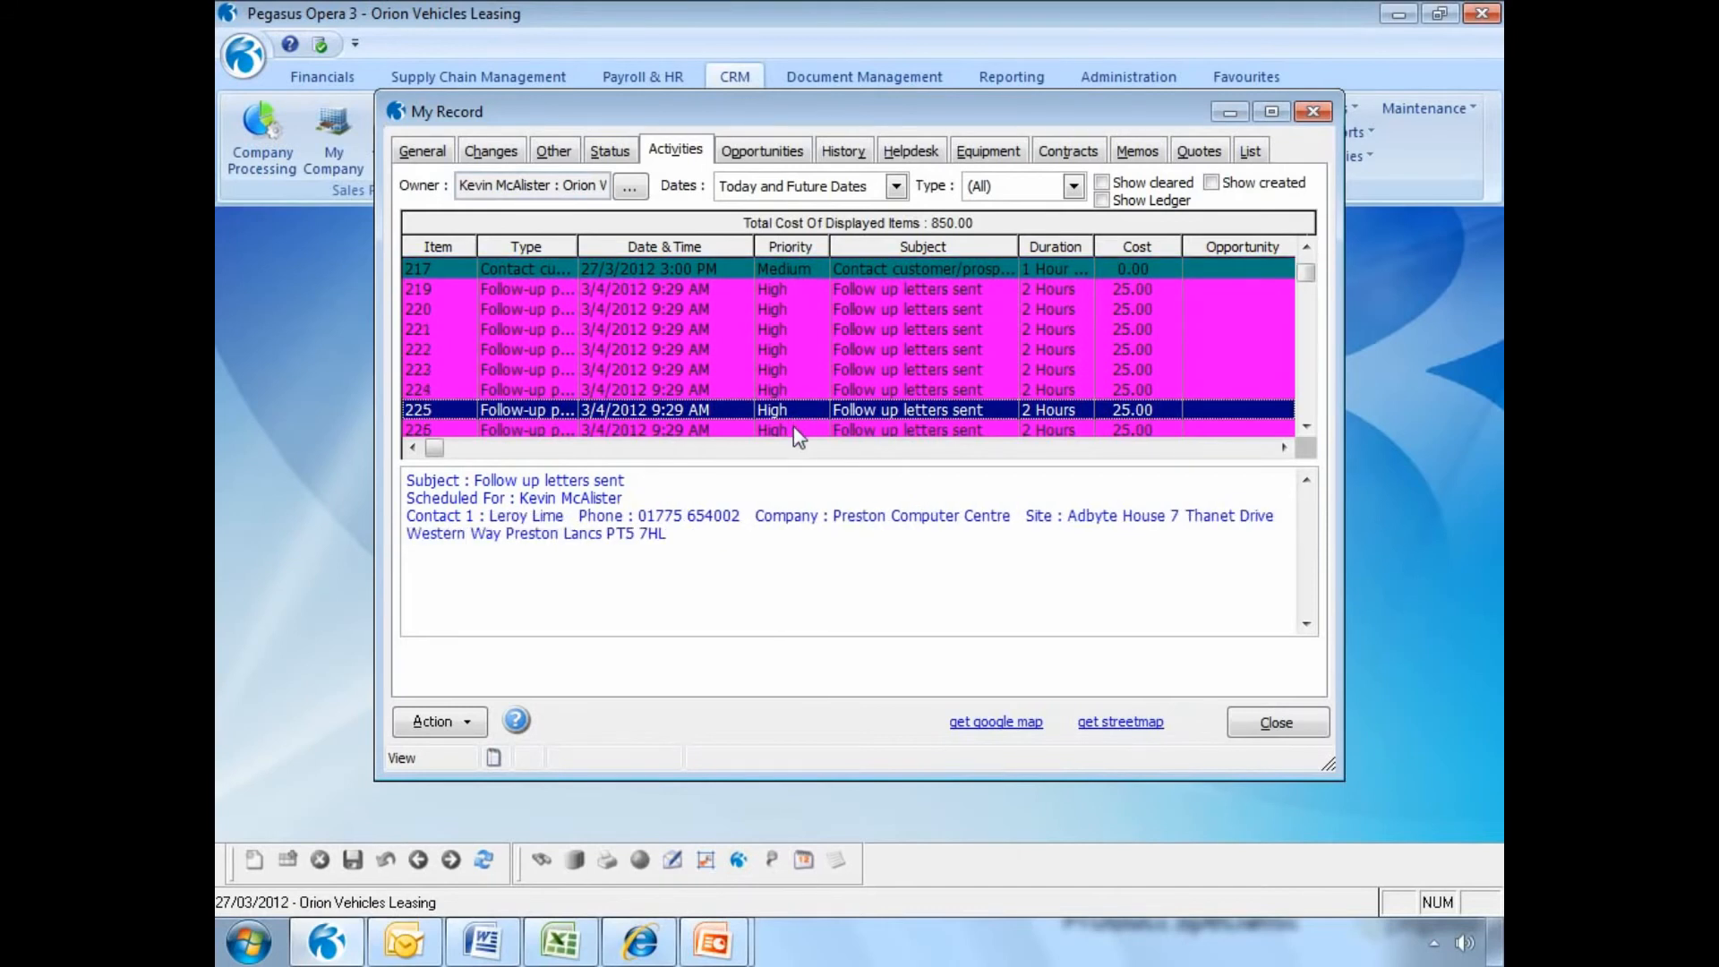
{"action": "left_click", "coordinate": [797, 285]}
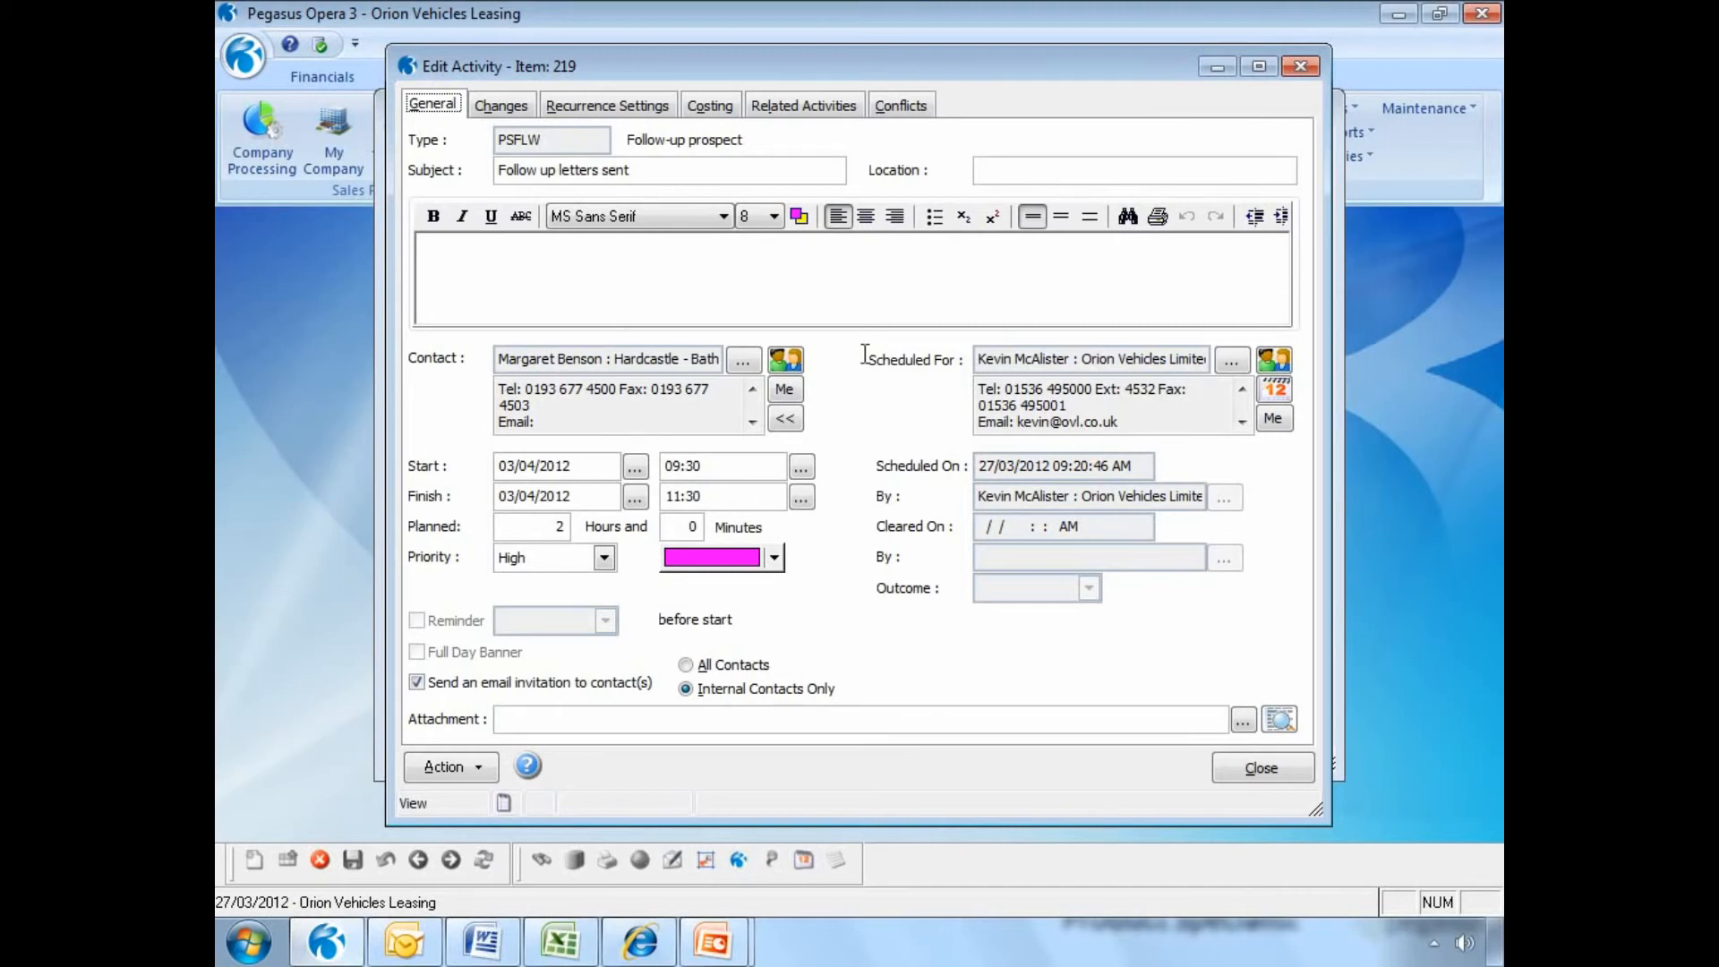
Clear the activity with a note that the contact would like a quote and the Ongoing outcome, then include cleared activities in the list.
{"action": "left_click", "coordinate": [480, 767]}
{"action": "left_click", "coordinate": [540, 748]}
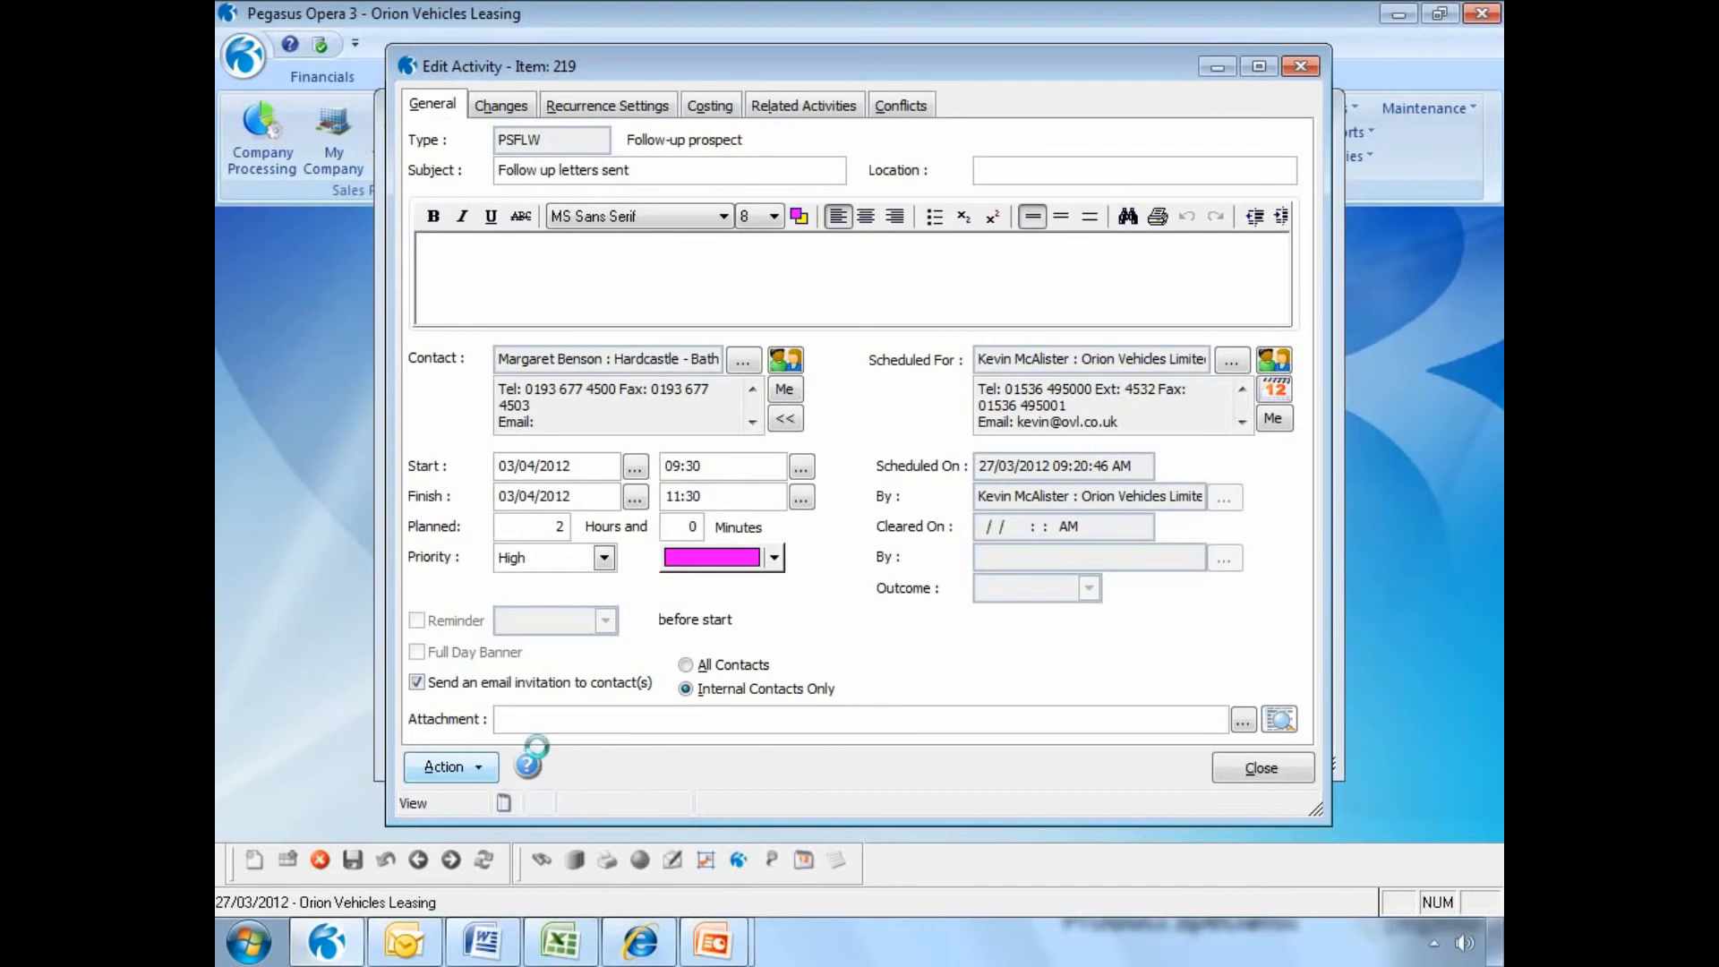
{"action": "type", "text": "Mar"}
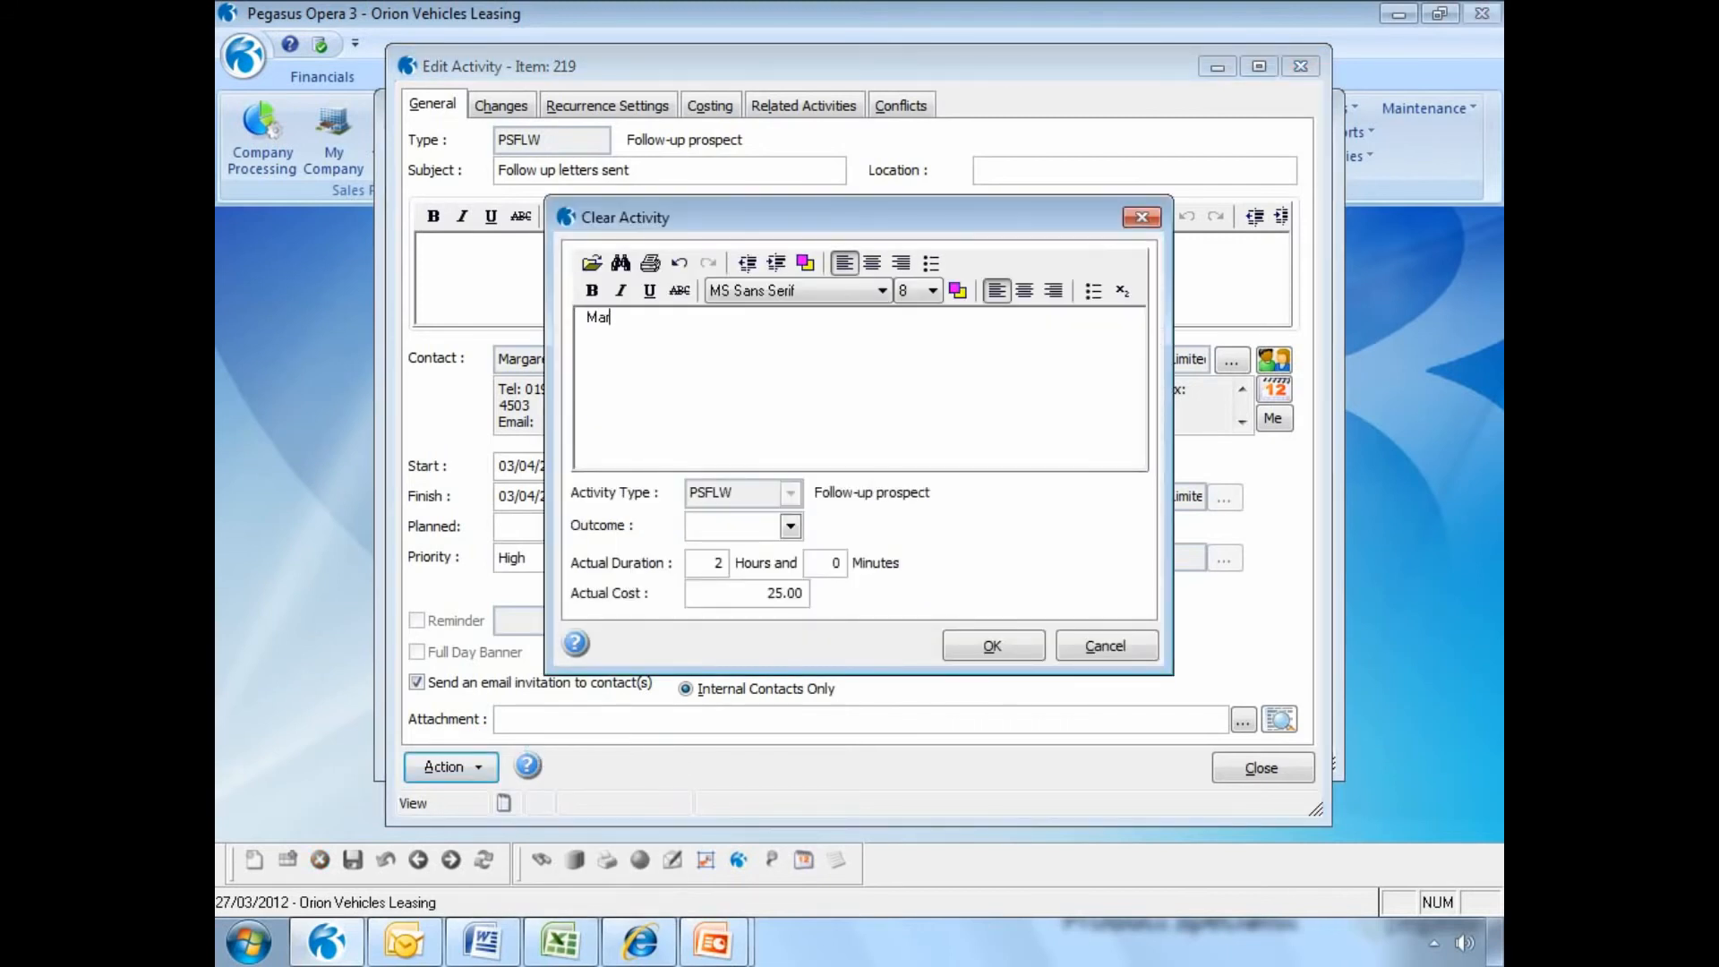
{"action": "type", "text": "garet would like a quote"}
{"action": "left_click", "coordinate": [790, 526]}
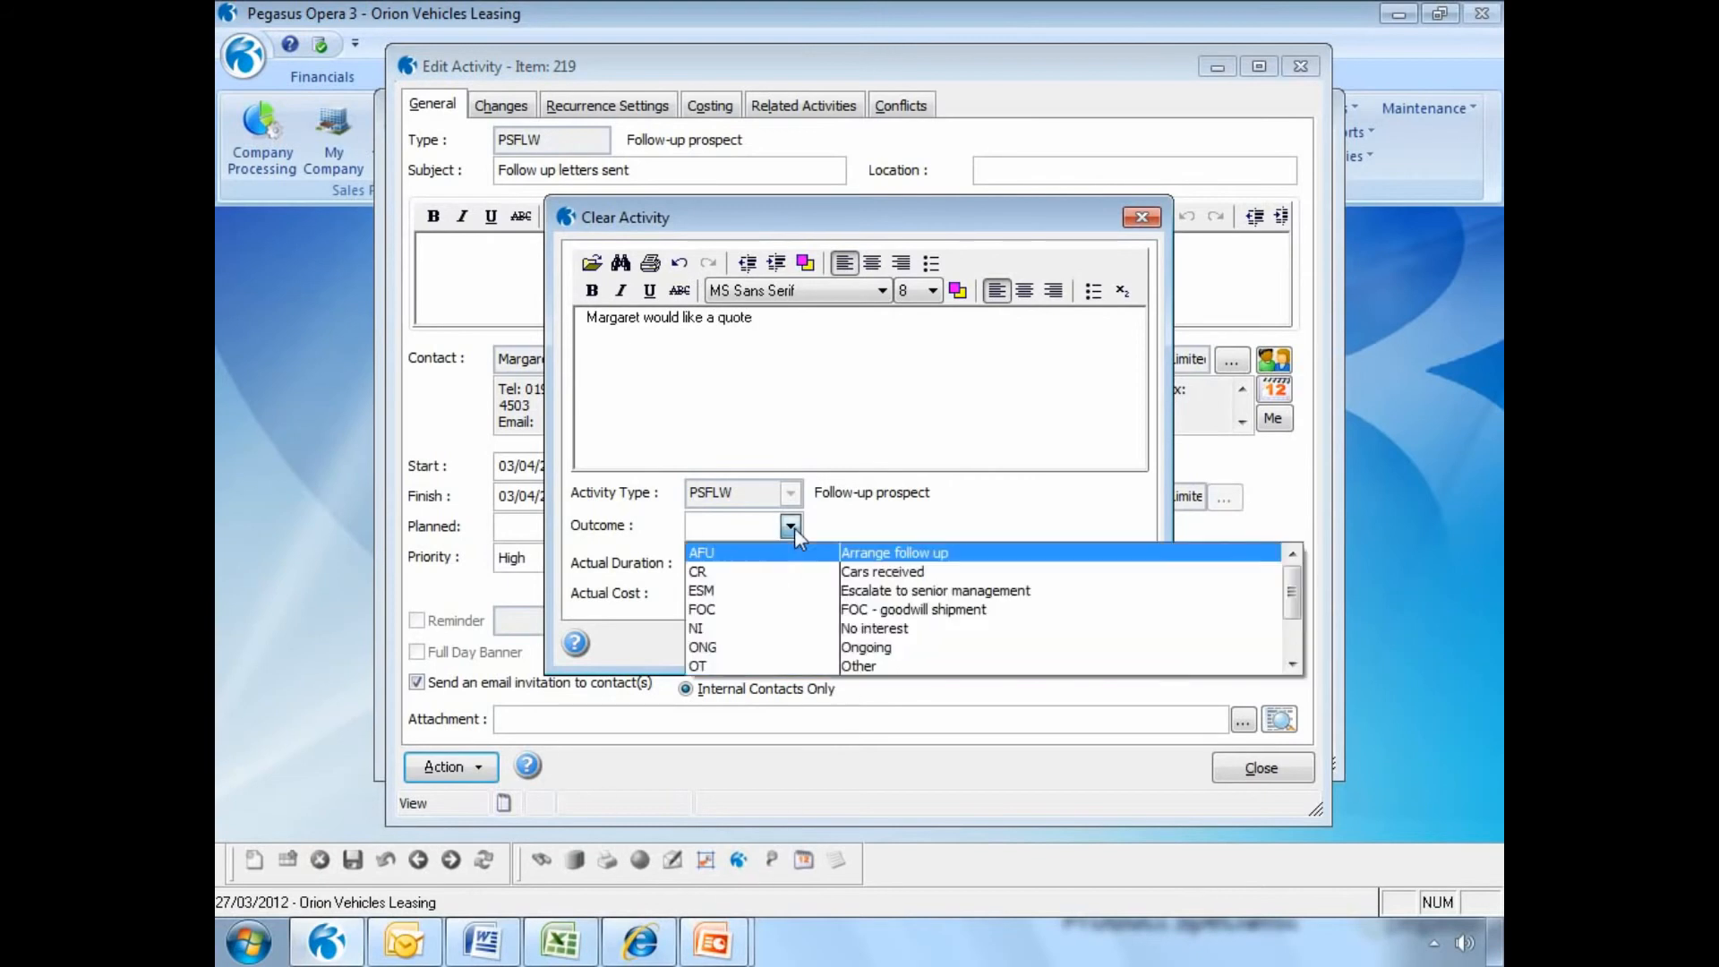
{"action": "left_click", "coordinate": [799, 647]}
{"action": "left_click", "coordinate": [978, 651]}
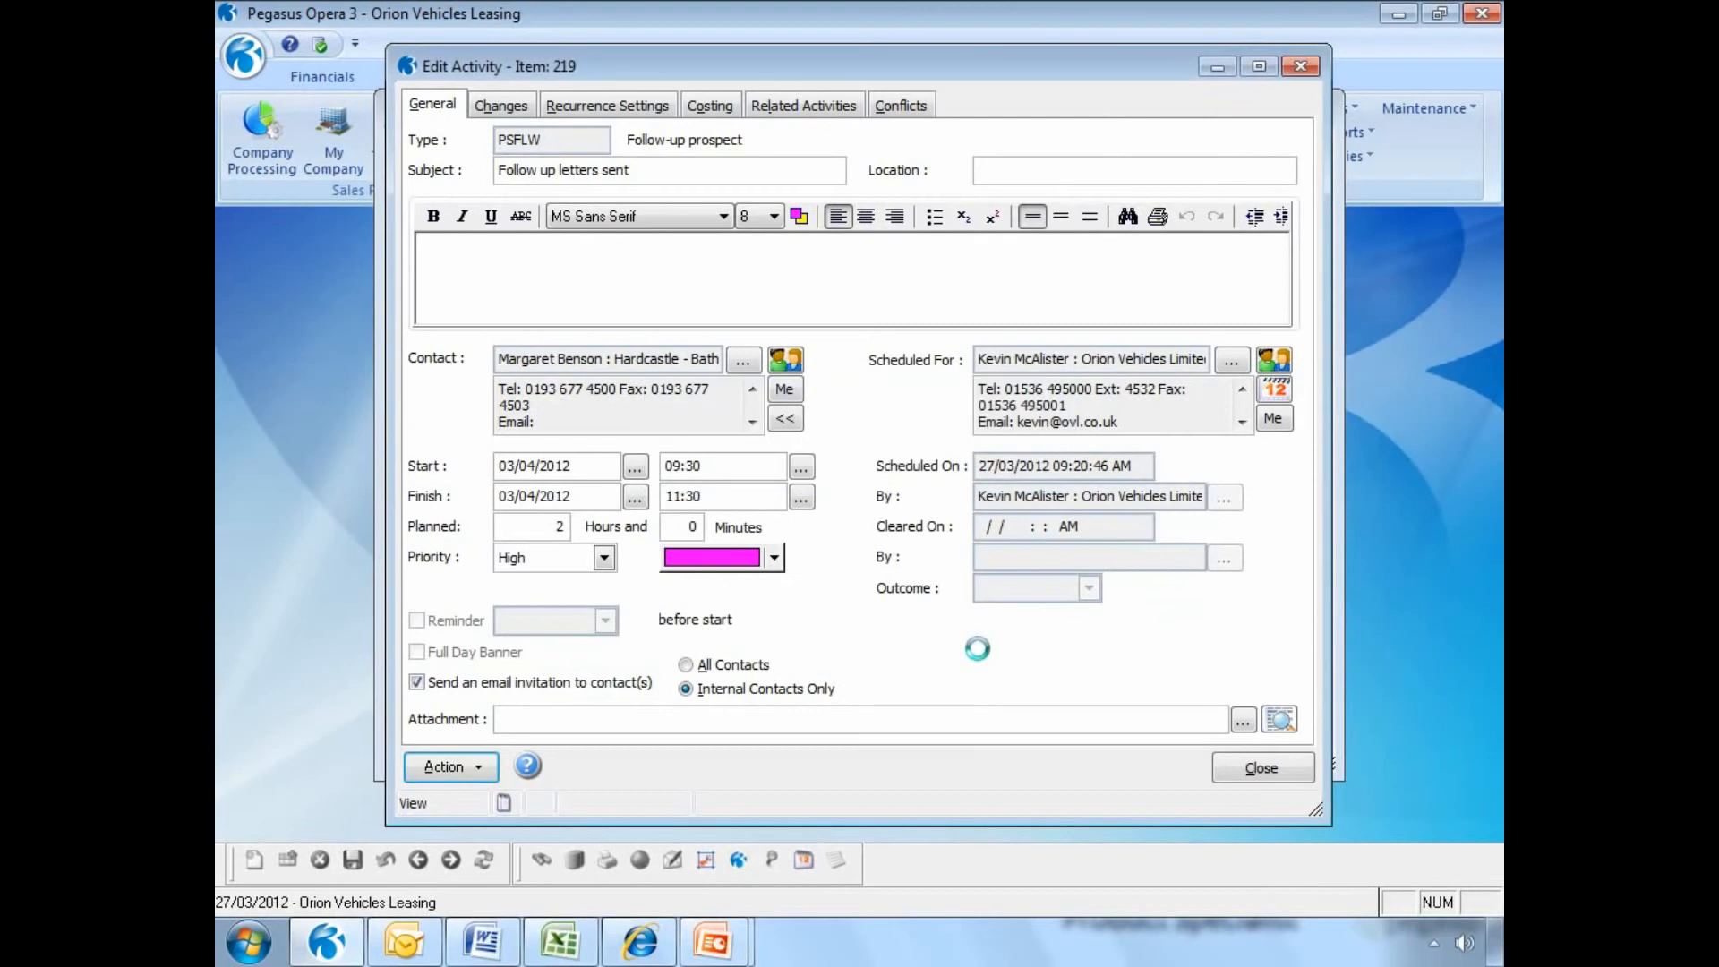
{"action": "left_click", "coordinate": [1236, 770]}
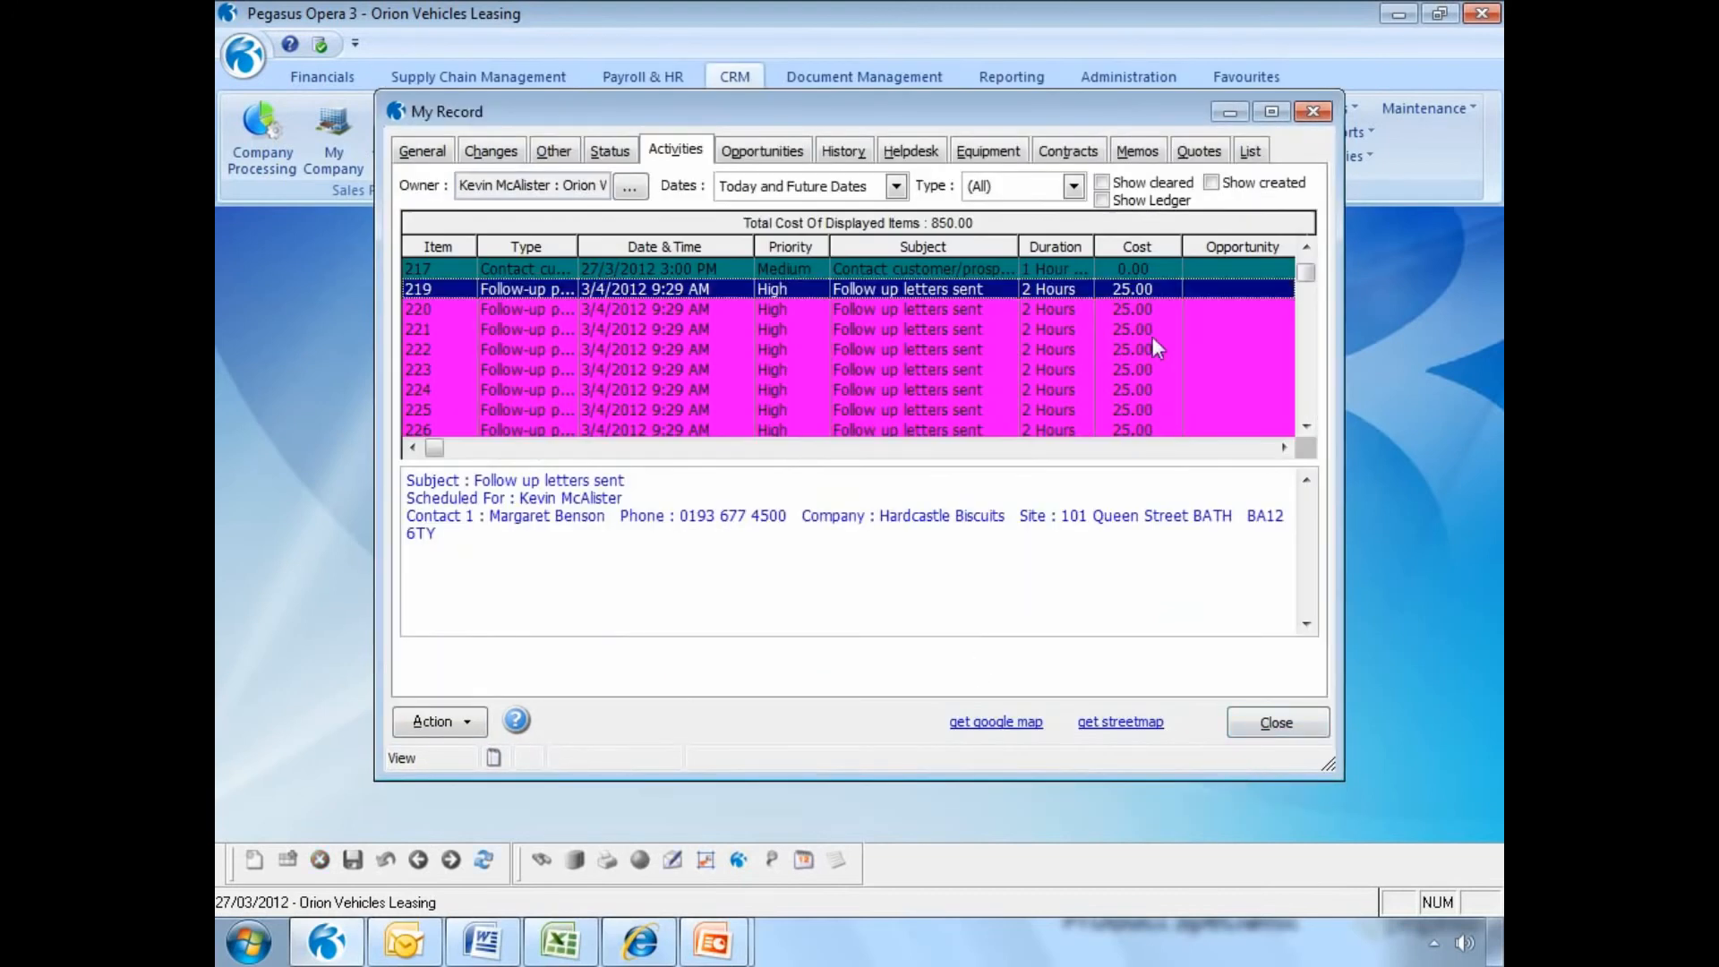
{"action": "left_click", "coordinate": [1102, 183]}
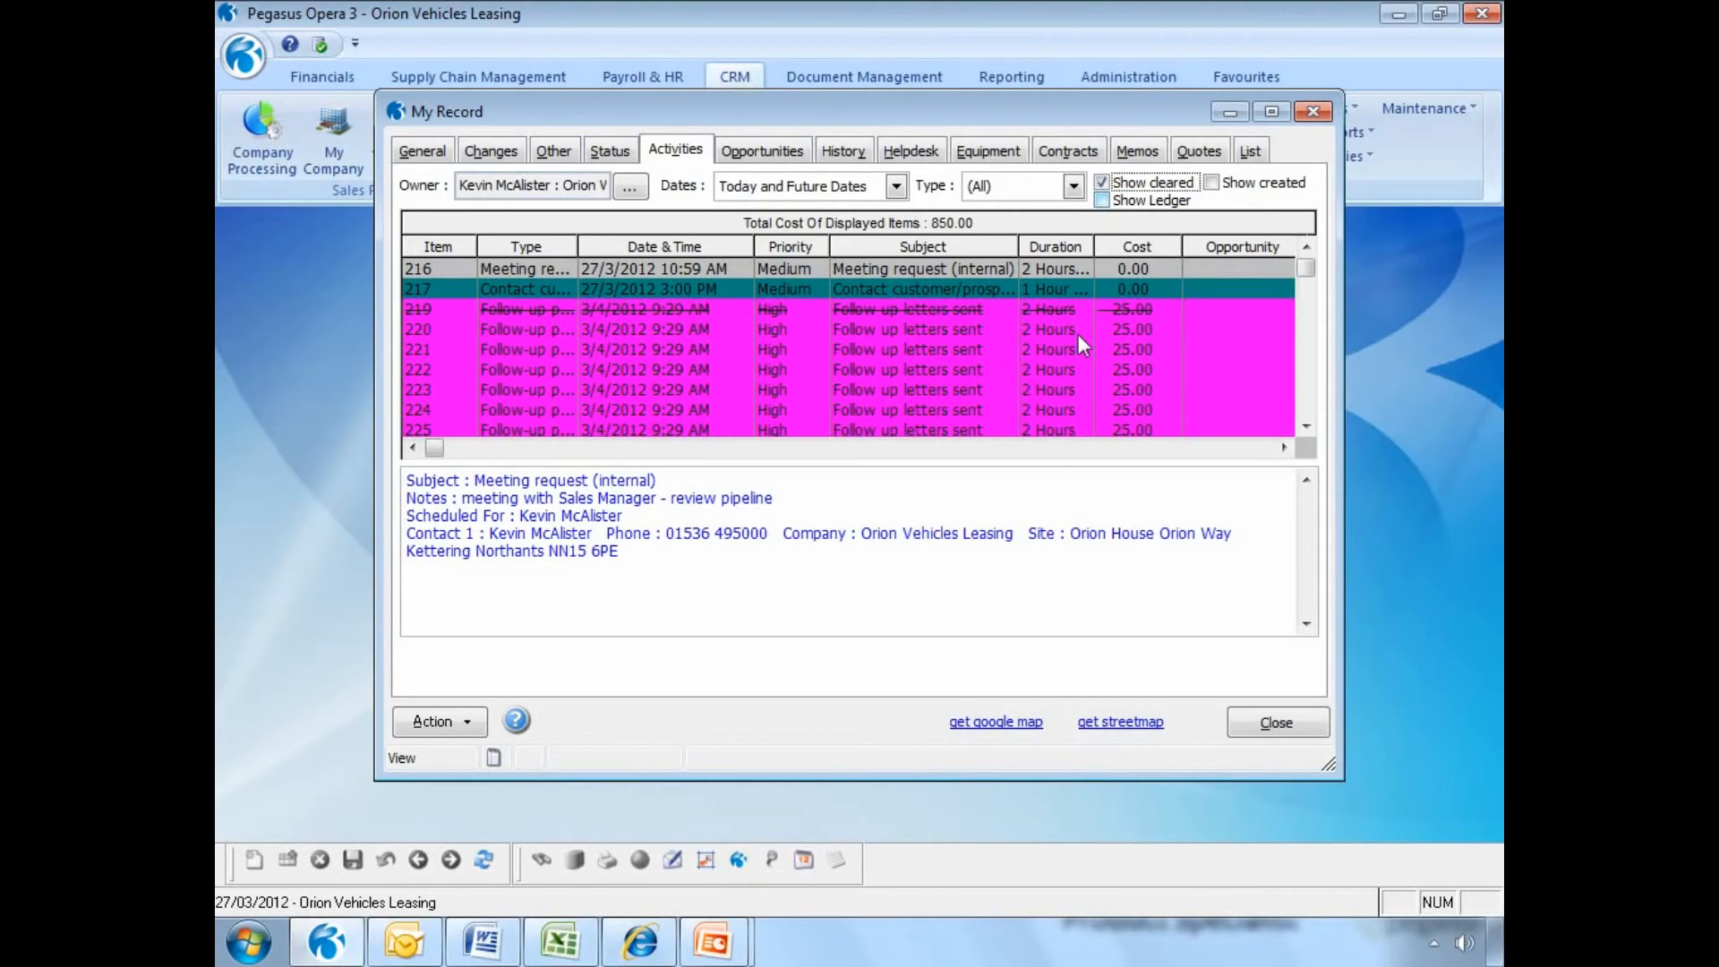
Start a new sales opportunity from My Record for the company Hardcastle Biscuits, found by searching for Har.
{"action": "left_click", "coordinate": [766, 151]}
{"action": "left_click", "coordinate": [465, 719]}
{"action": "left_click", "coordinate": [516, 743]}
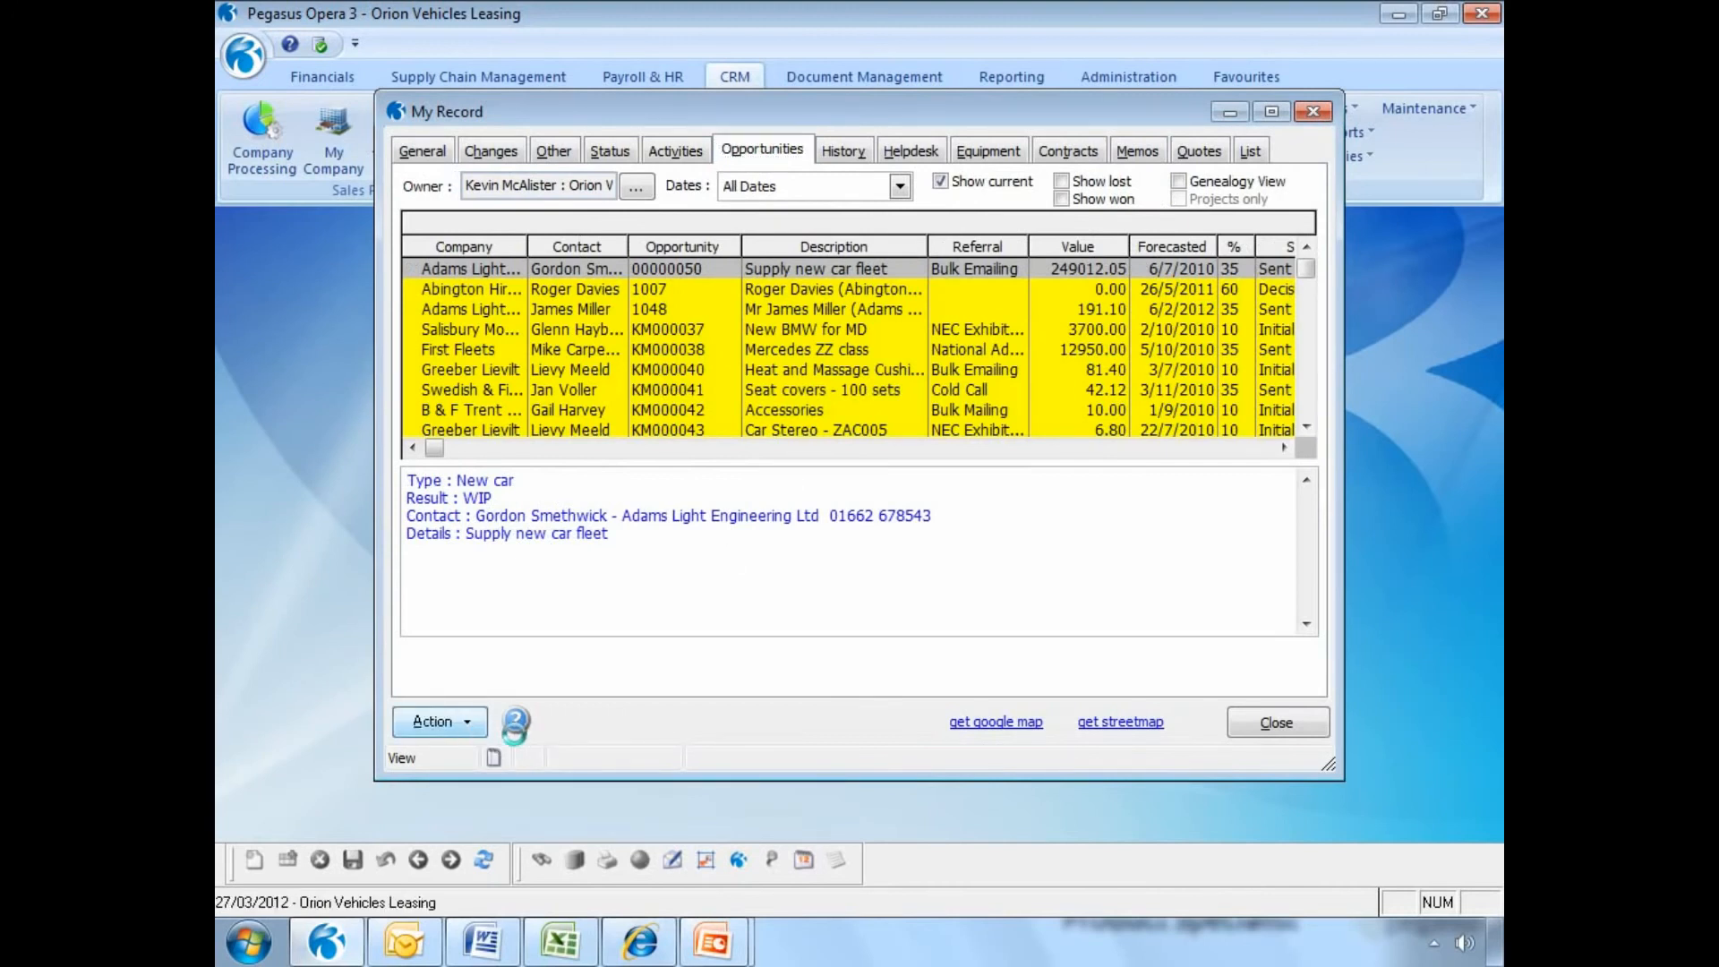
{"action": "type", "text": "Har"}
{"action": "key", "text": "Tab"}
{"action": "key", "text": "Down"}
{"action": "key", "text": "Down"}
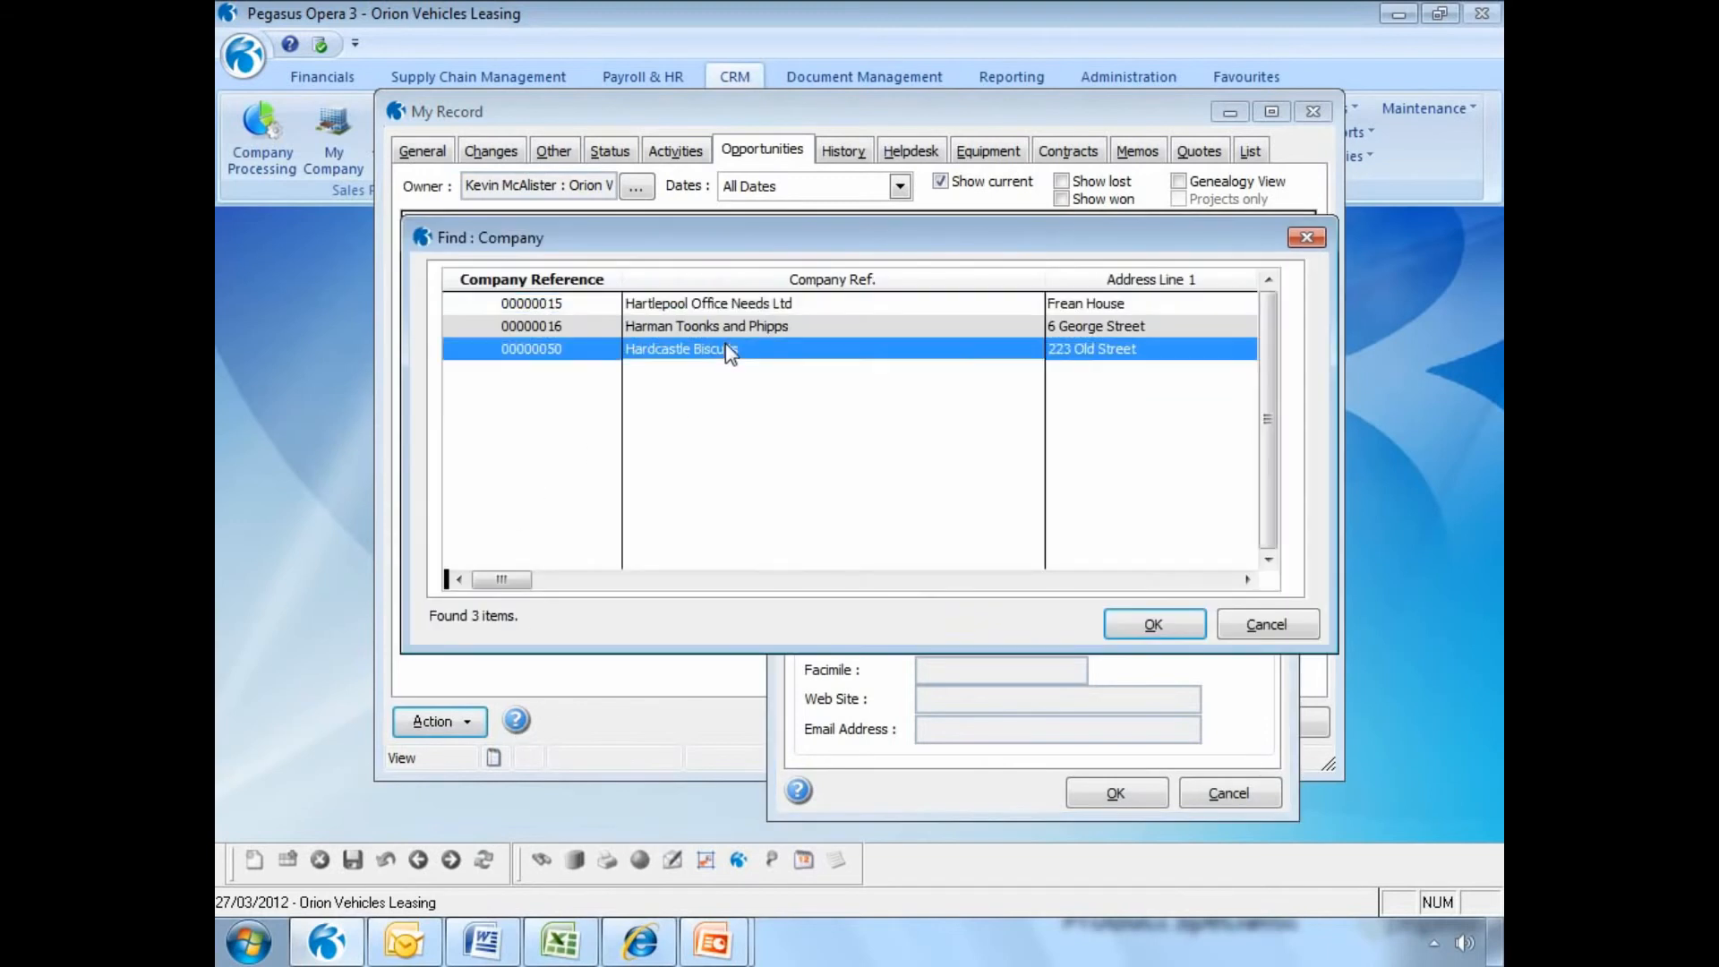
{"action": "key", "text": "Return"}
{"action": "left_click", "coordinate": [1111, 793]}
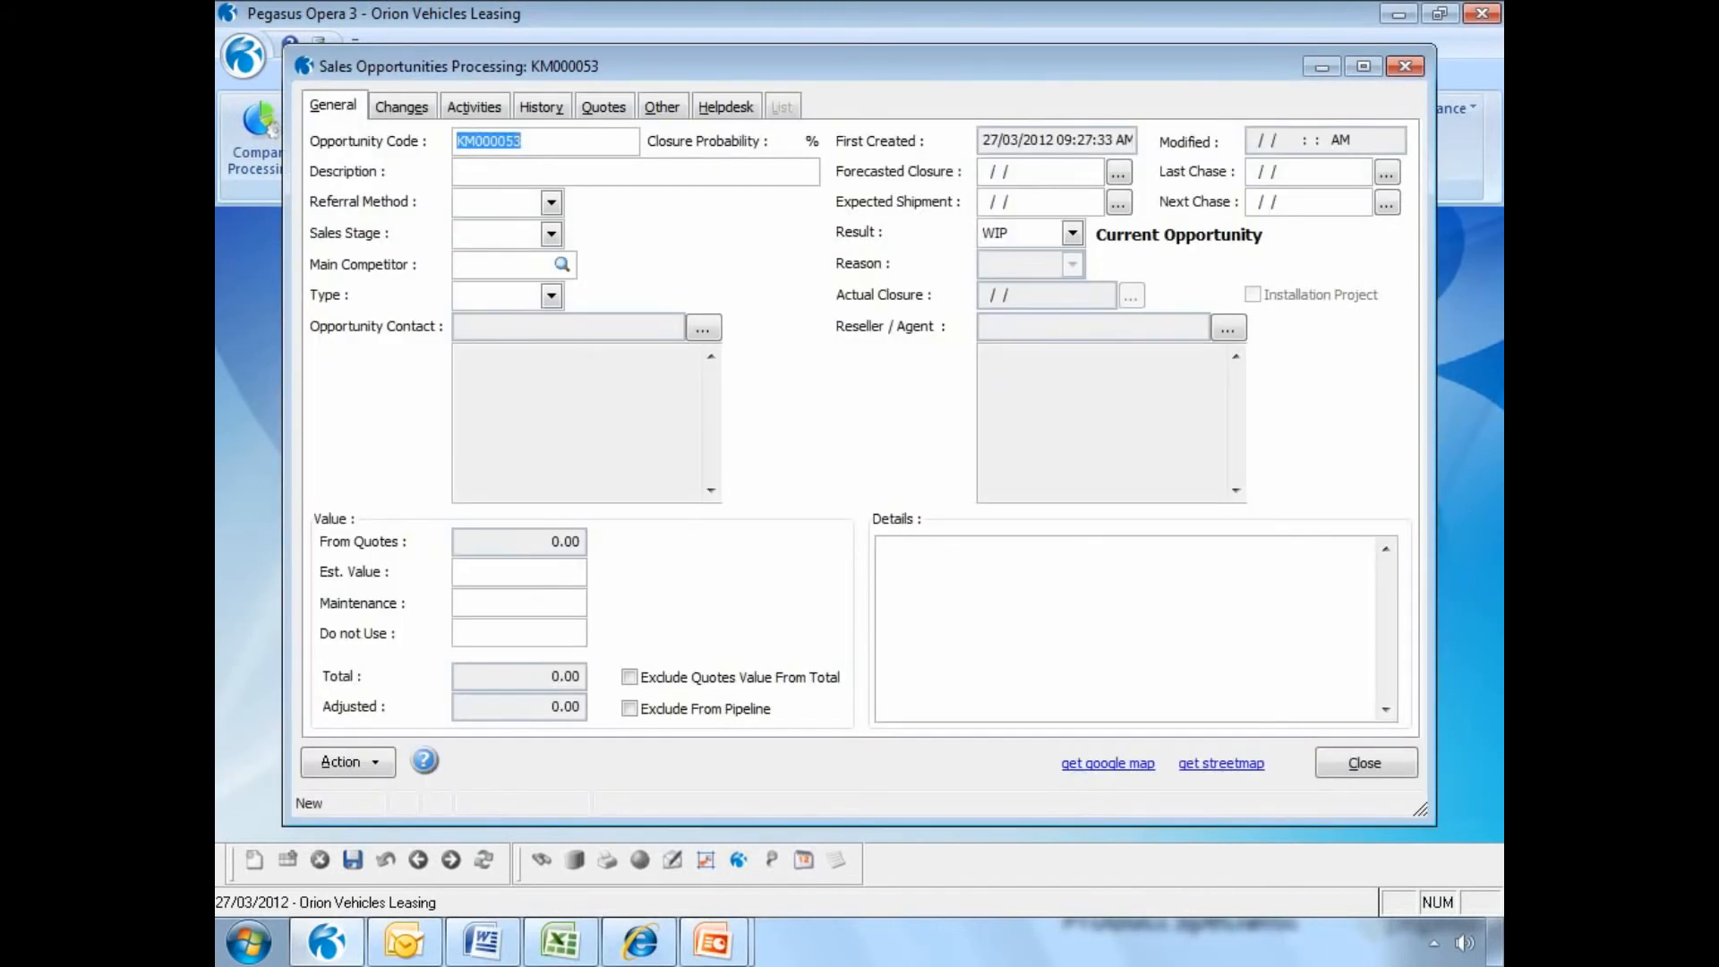
Describe the opportunity as "Is interested in some car accessories" and set its referral method to Marketing Campaign (MKG).
{"action": "left_click", "coordinate": [623, 172]}
{"action": "type", "text": "Is intere"}
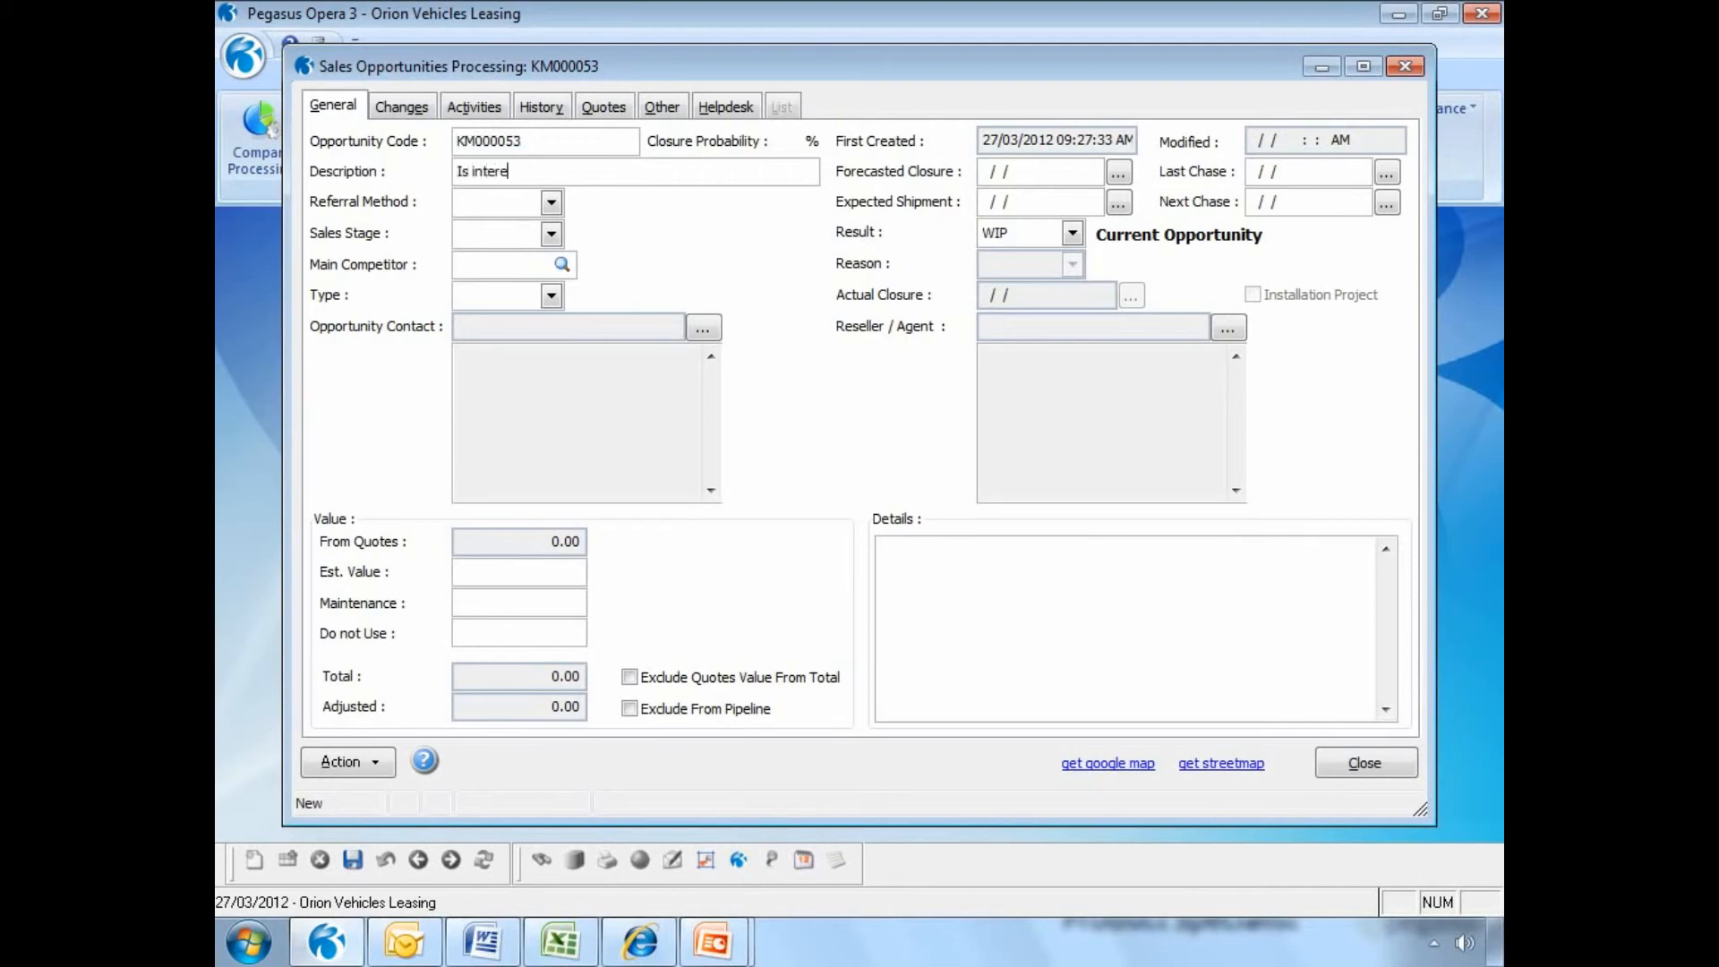
{"action": "type", "text": "sted in some car accessories"}
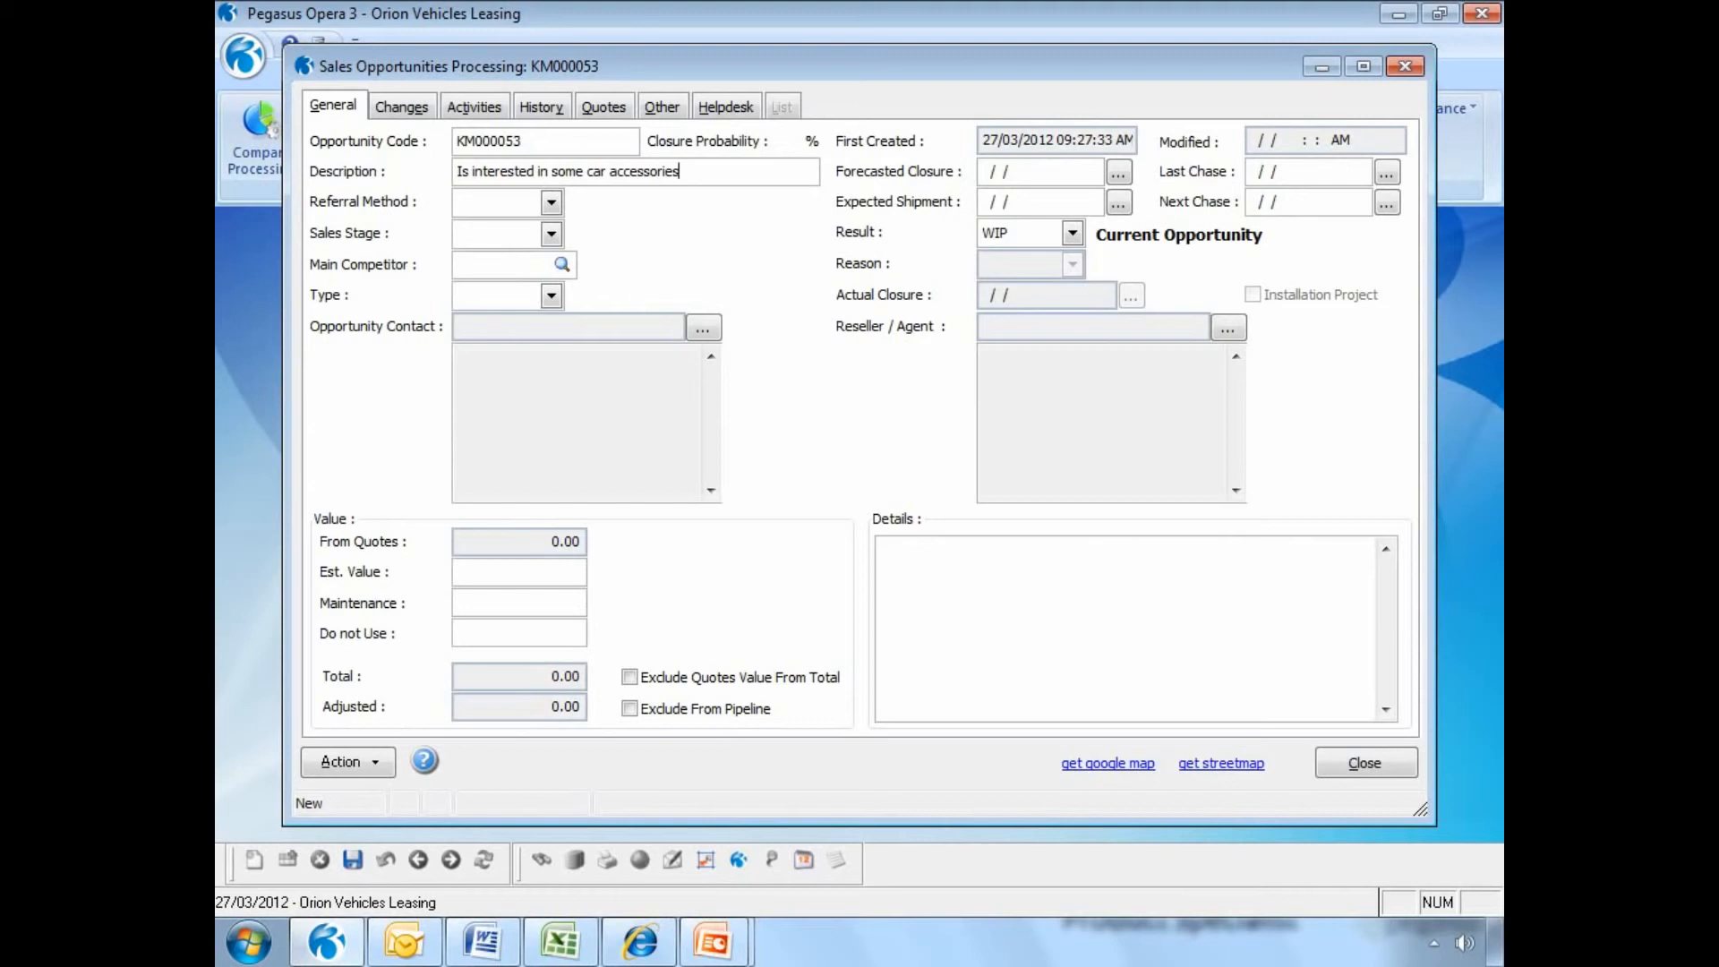
{"action": "left_click", "coordinate": [551, 203]}
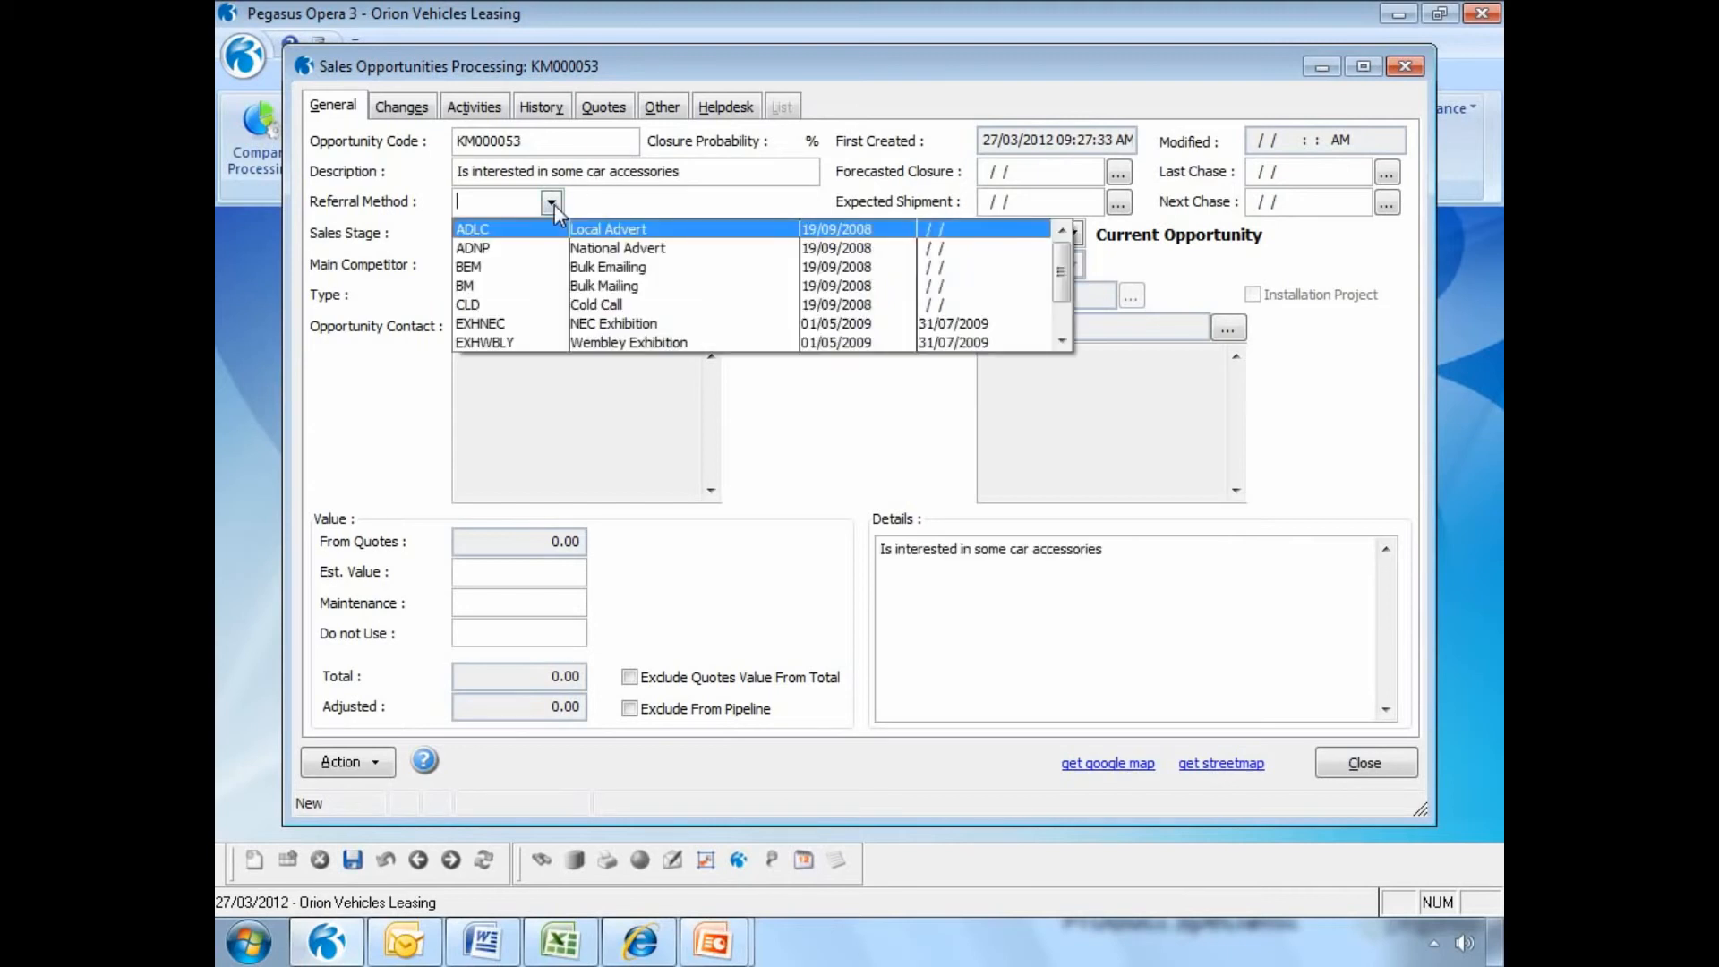
{"action": "scroll", "coordinate": [1062, 342], "scroll_direction": "down", "scroll_amount": 3}
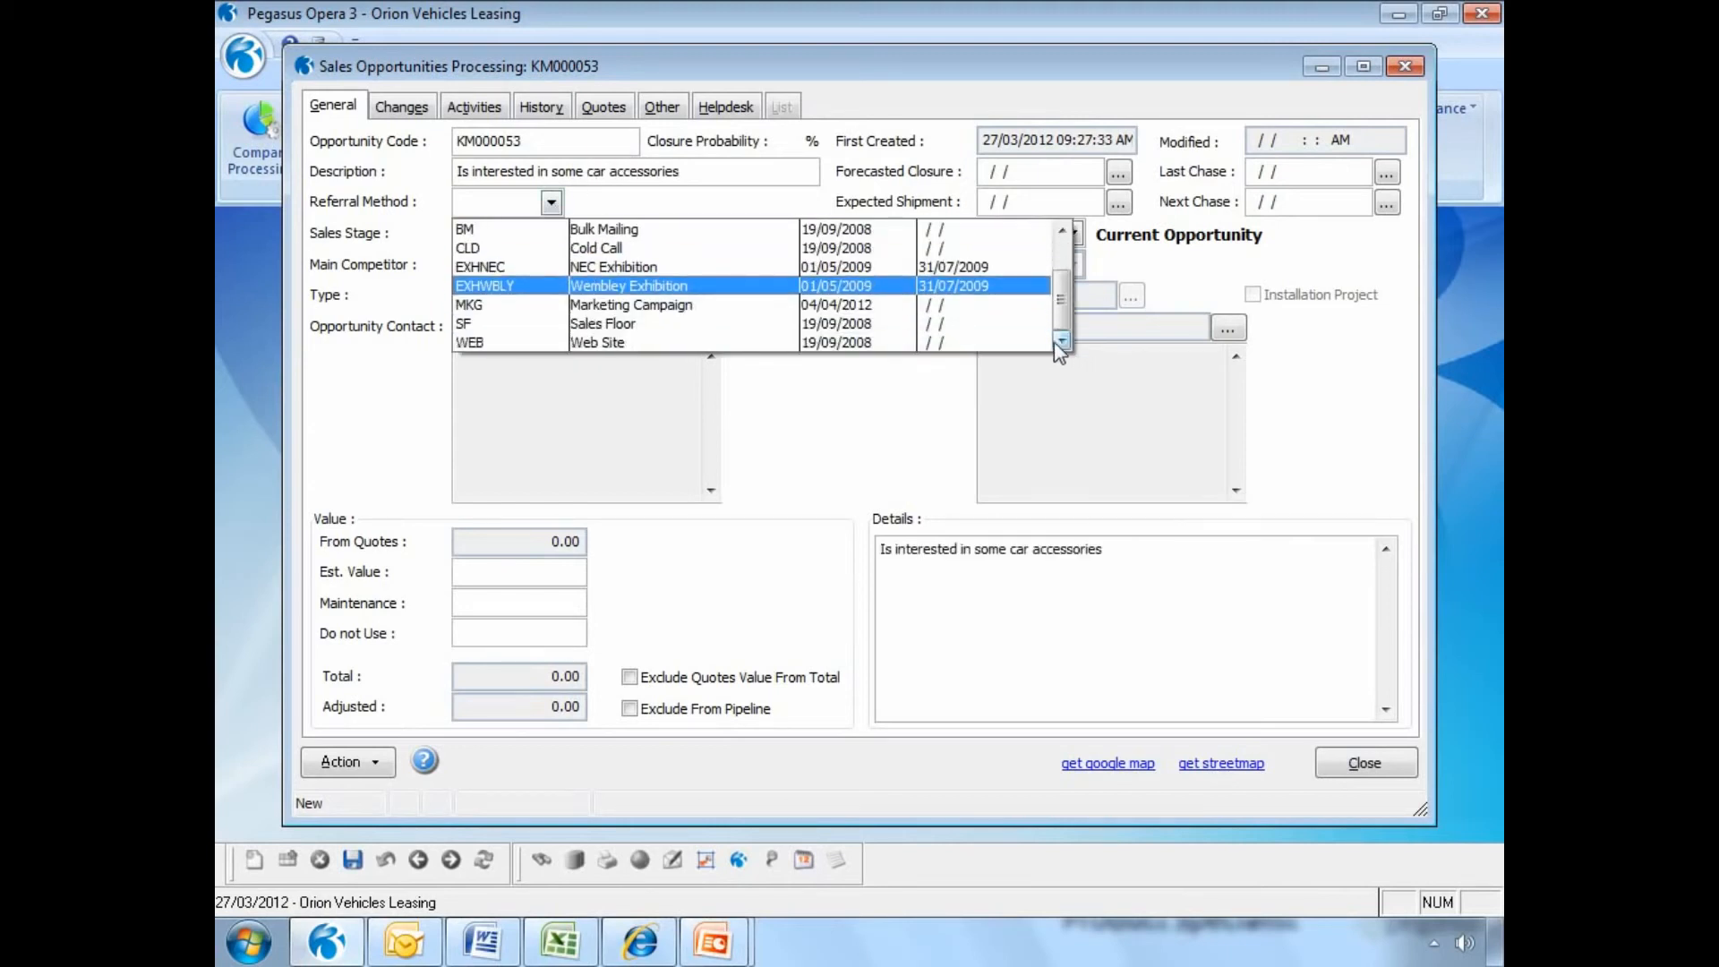
{"action": "left_click", "coordinate": [926, 302]}
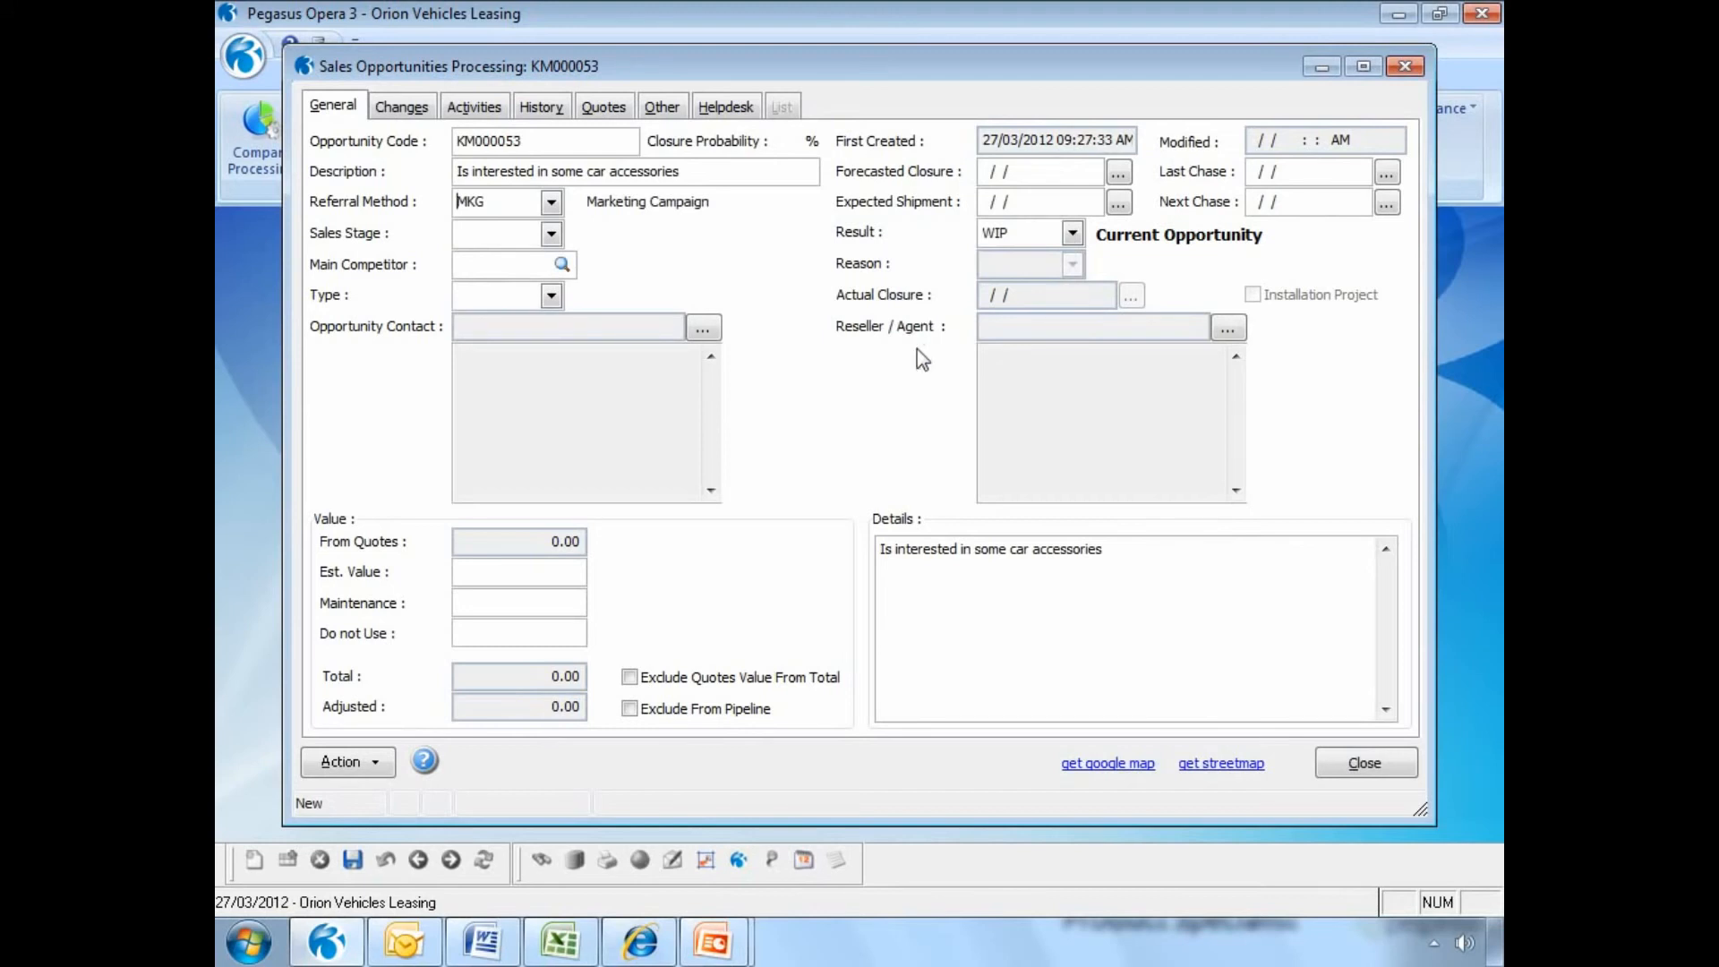
Set the opportunity's sales stage to Sent Quote, main competitor to Apollo Cars and type to Accessories.
{"action": "left_click", "coordinate": [552, 233]}
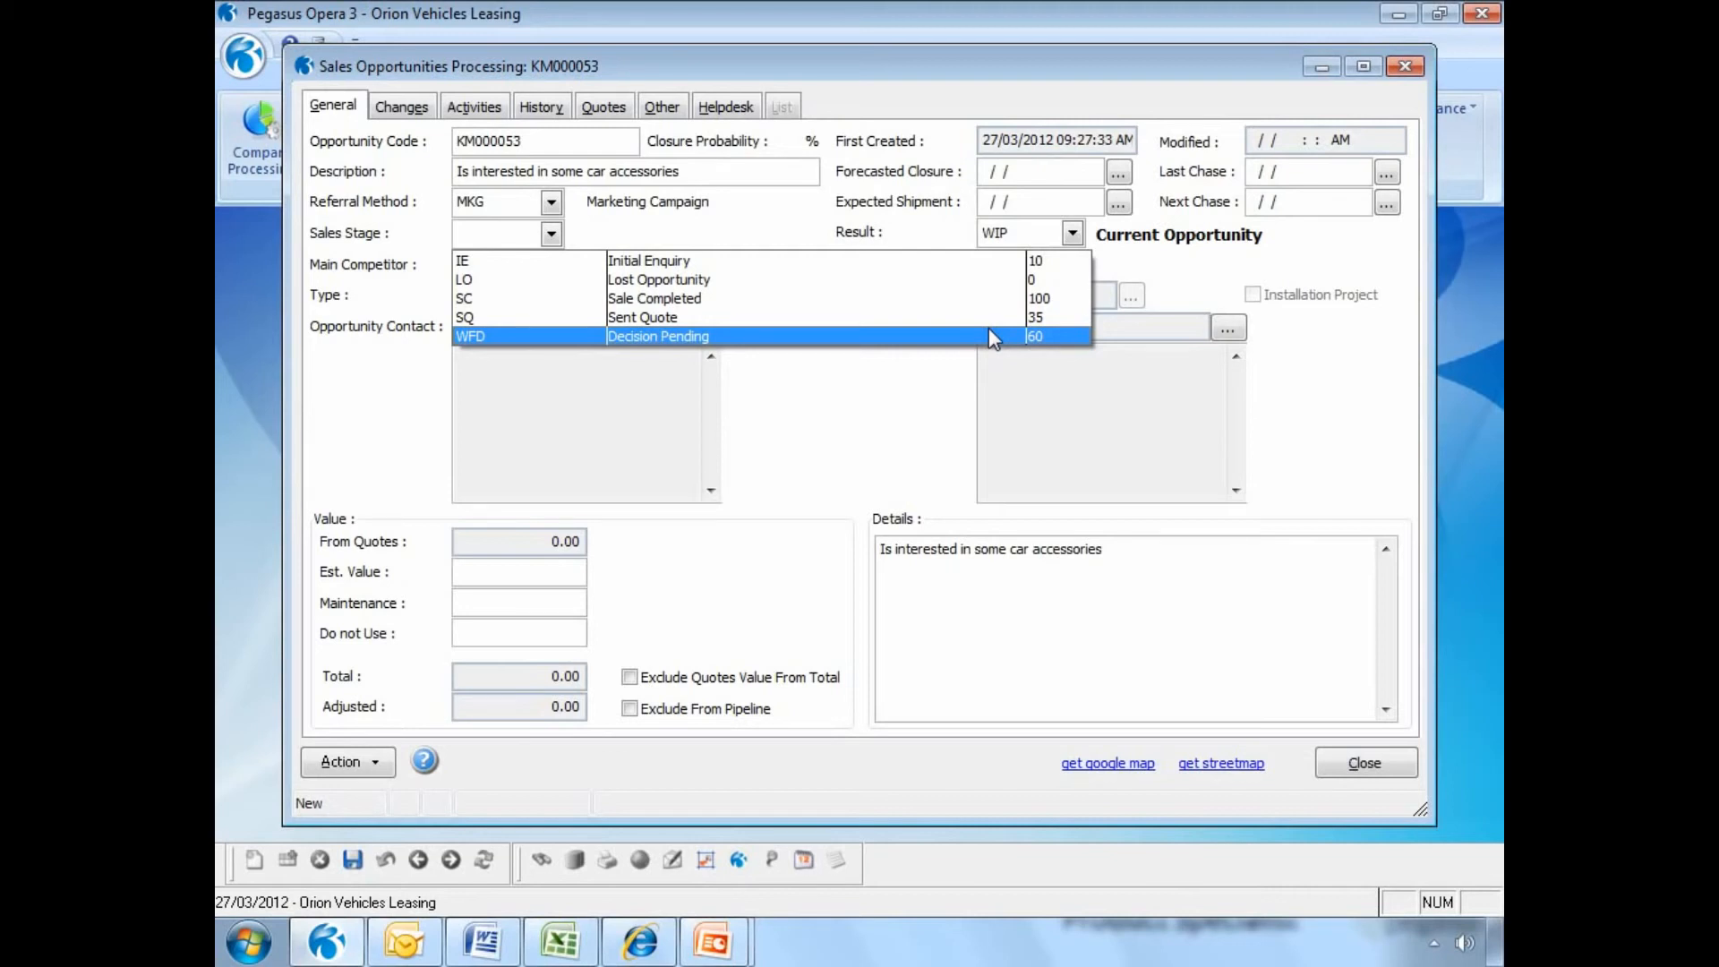
{"action": "left_click", "coordinate": [931, 332]}
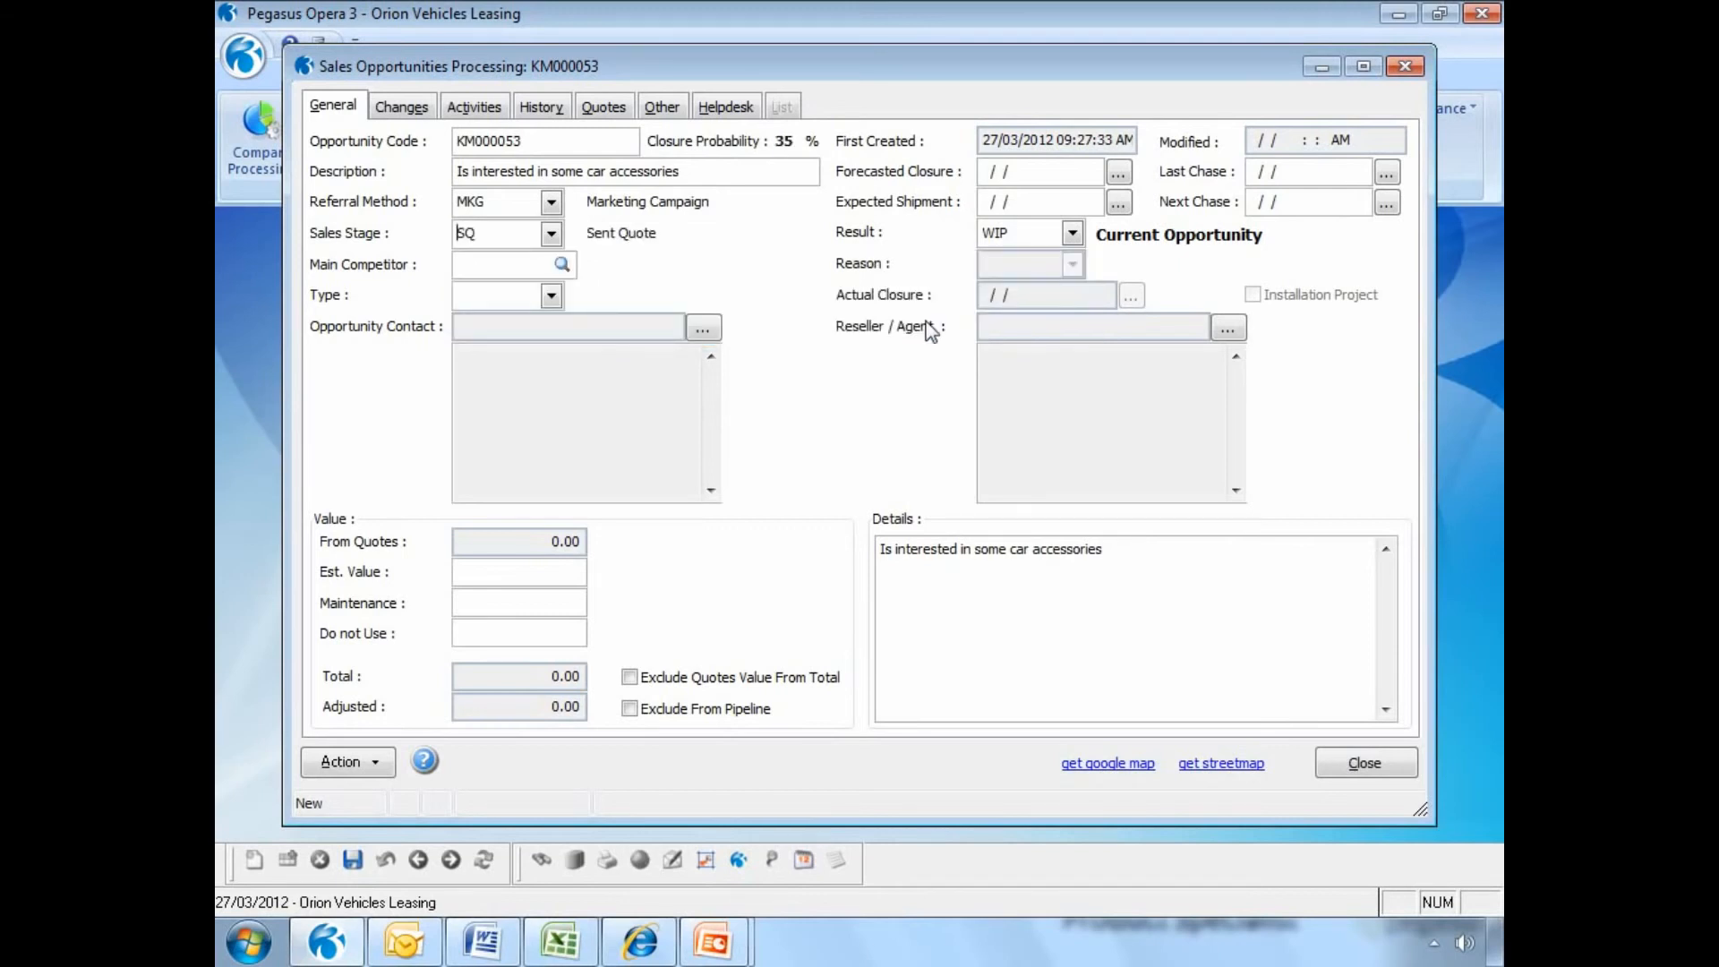
{"action": "left_click", "coordinate": [480, 265]}
{"action": "key", "text": "F2"}
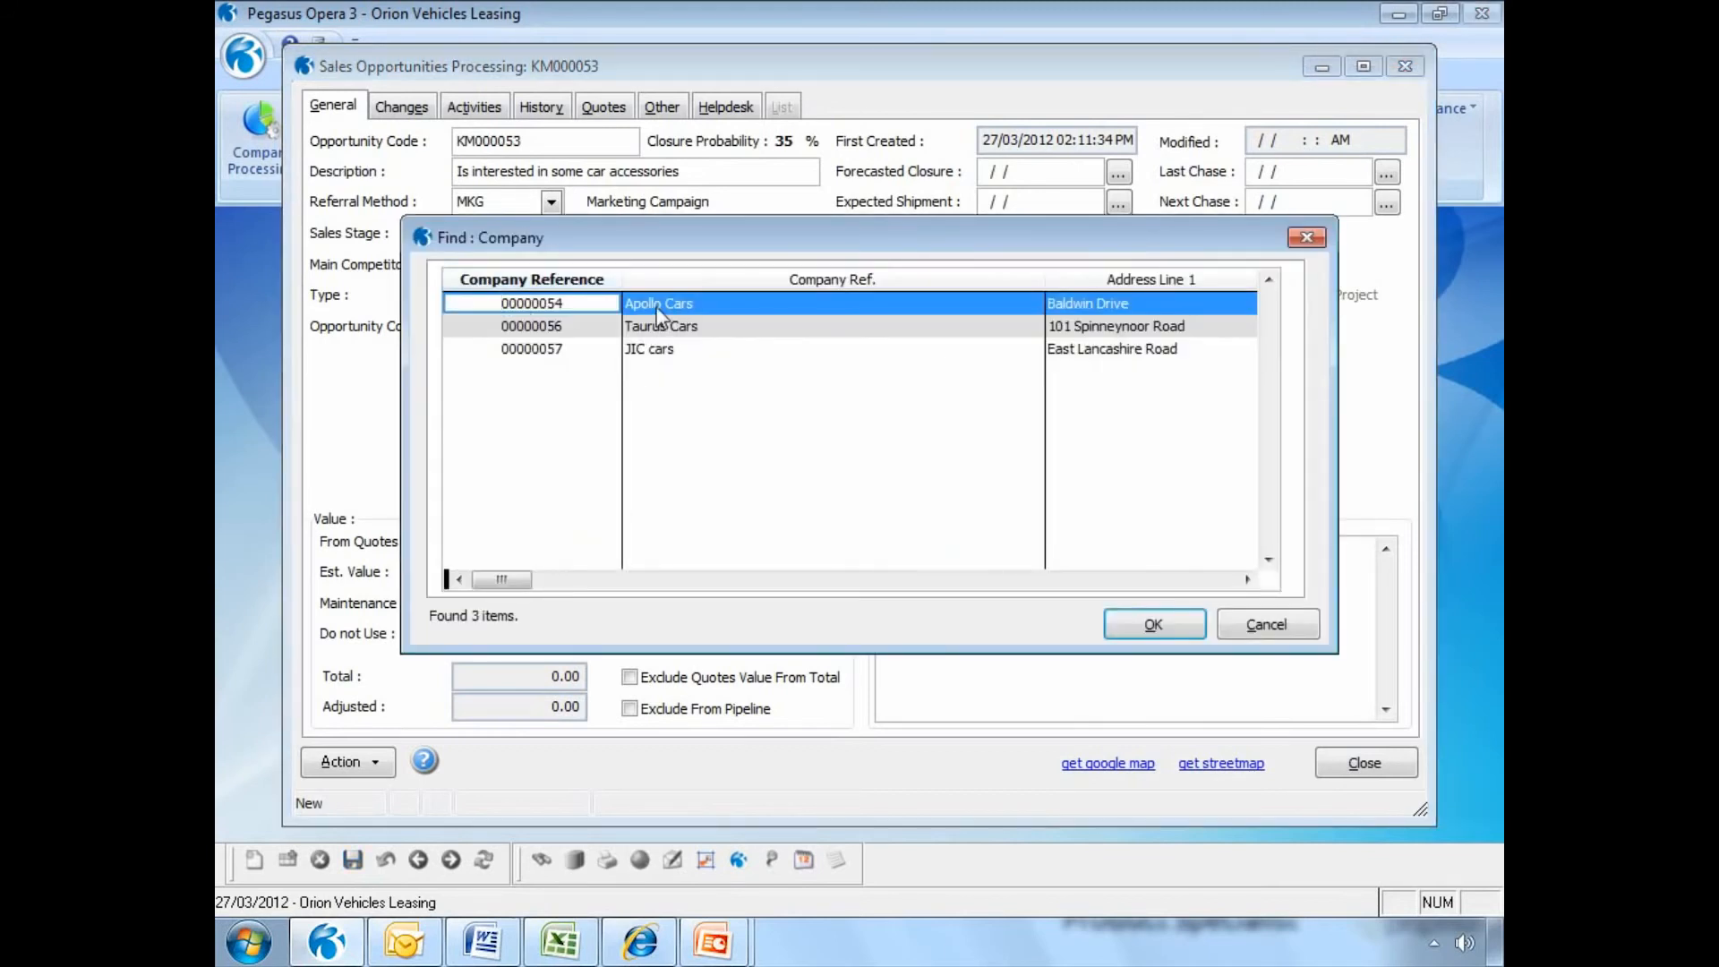
{"action": "double_click", "coordinate": [657, 307]}
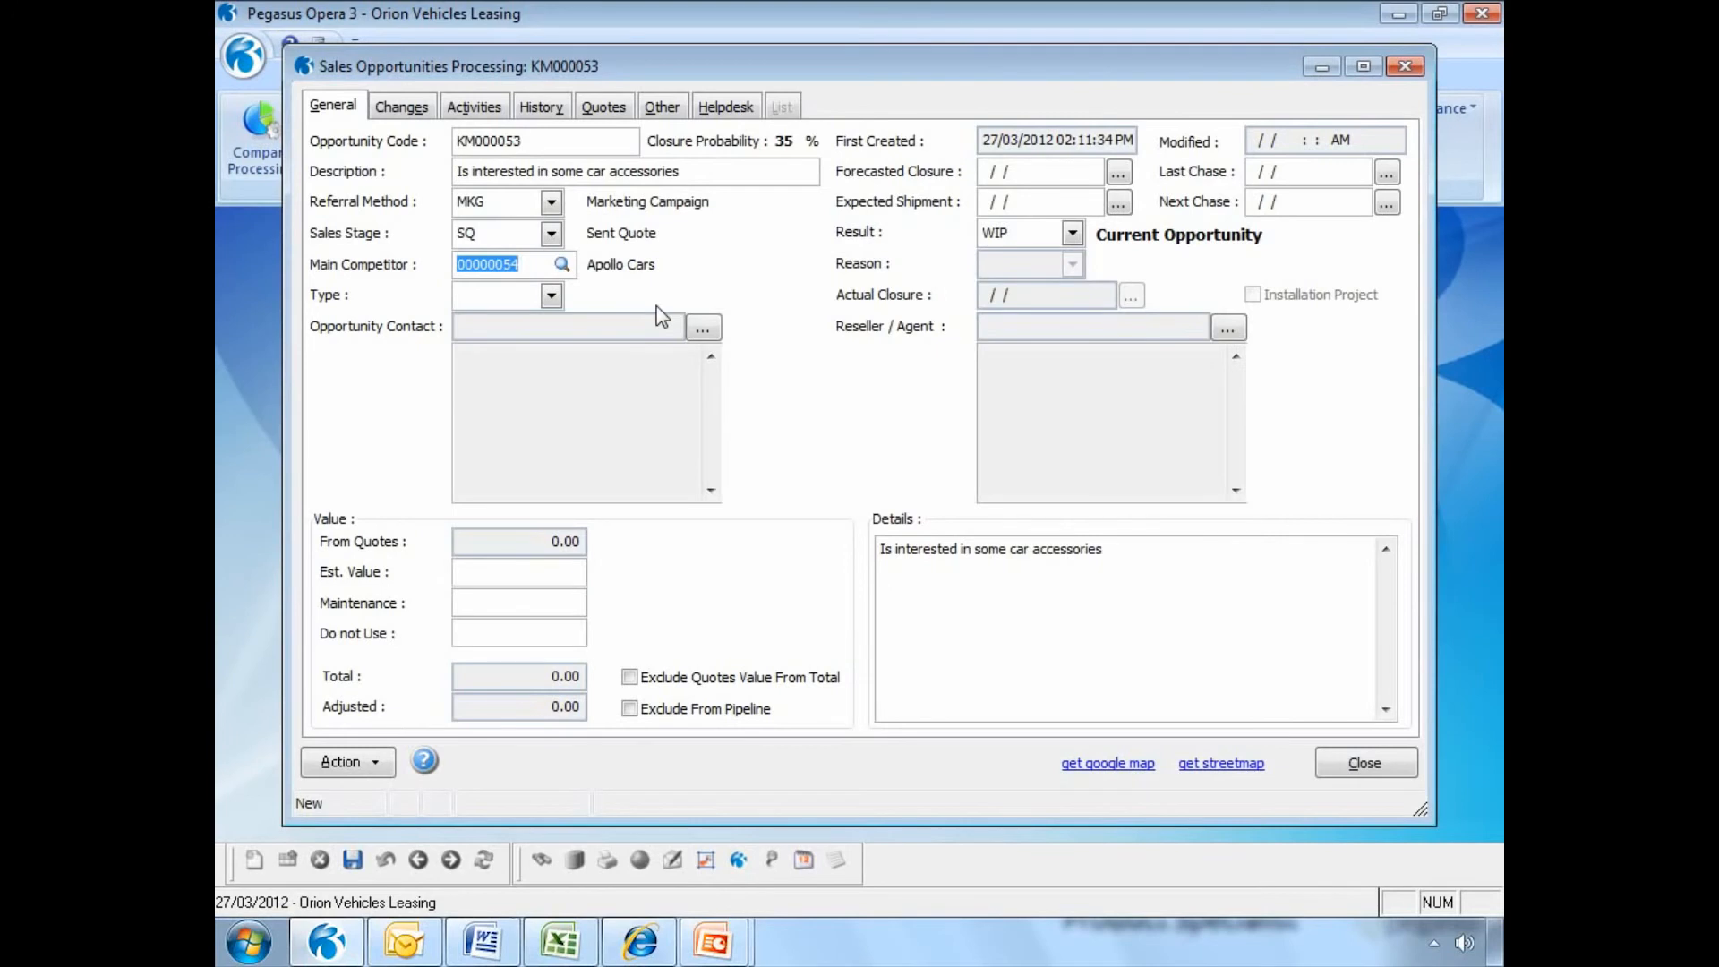
{"action": "left_click", "coordinate": [556, 301]}
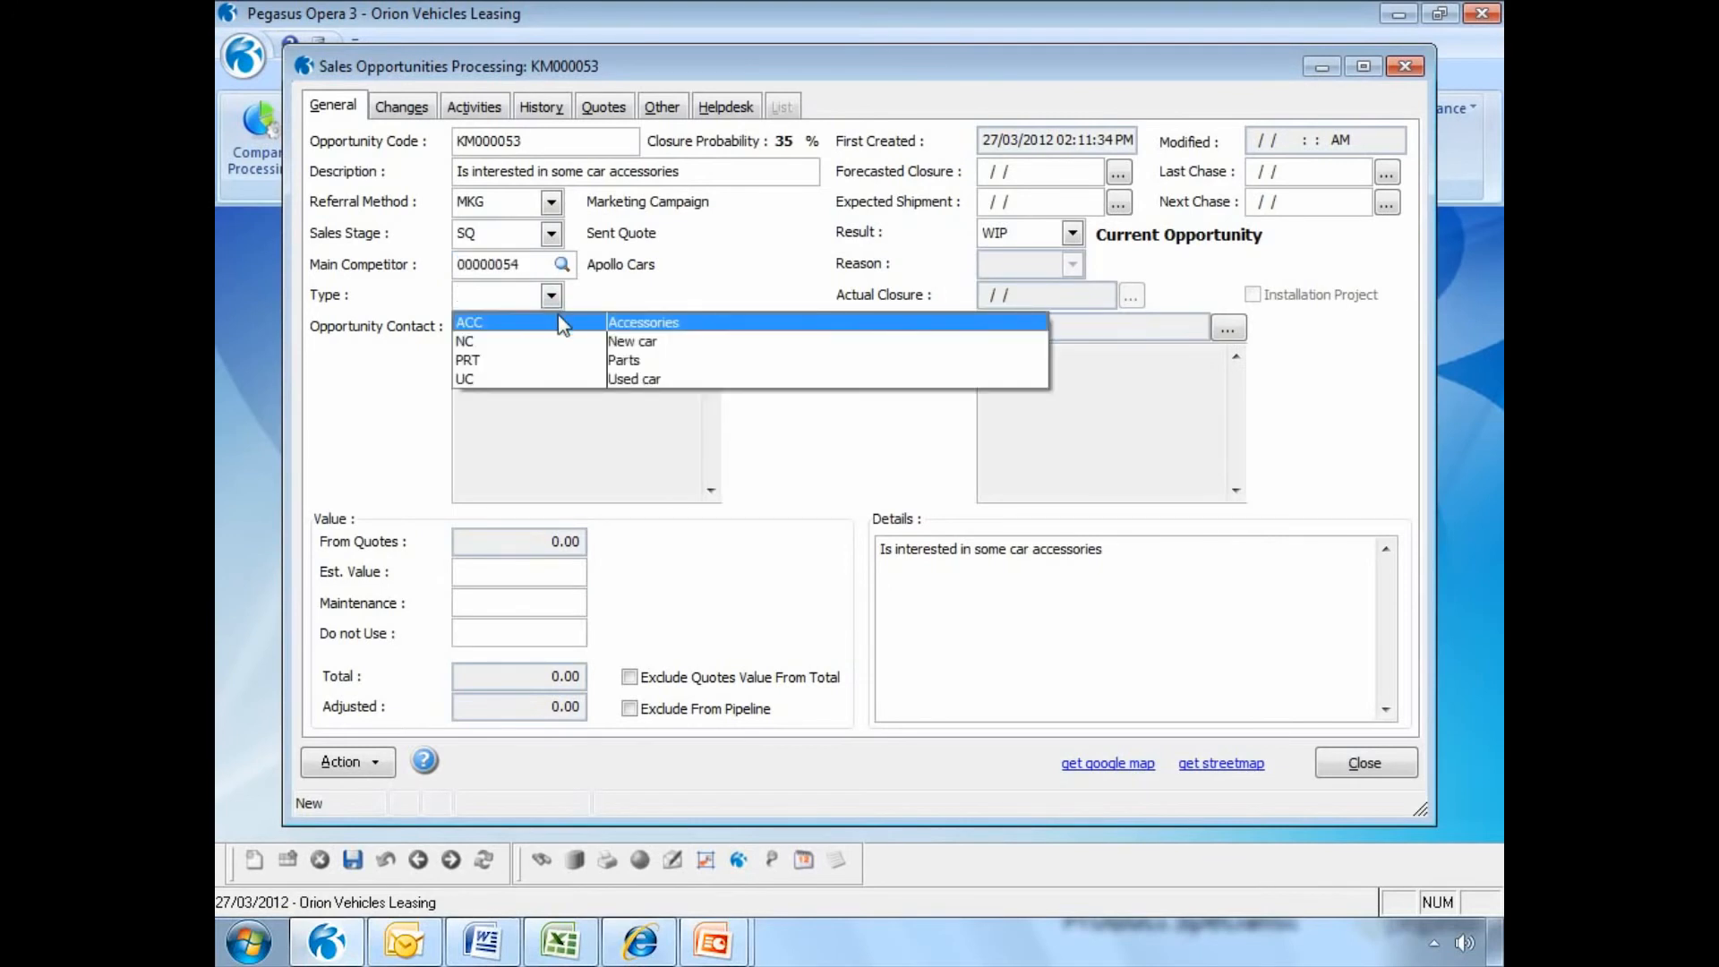
{"action": "left_click", "coordinate": [557, 315]}
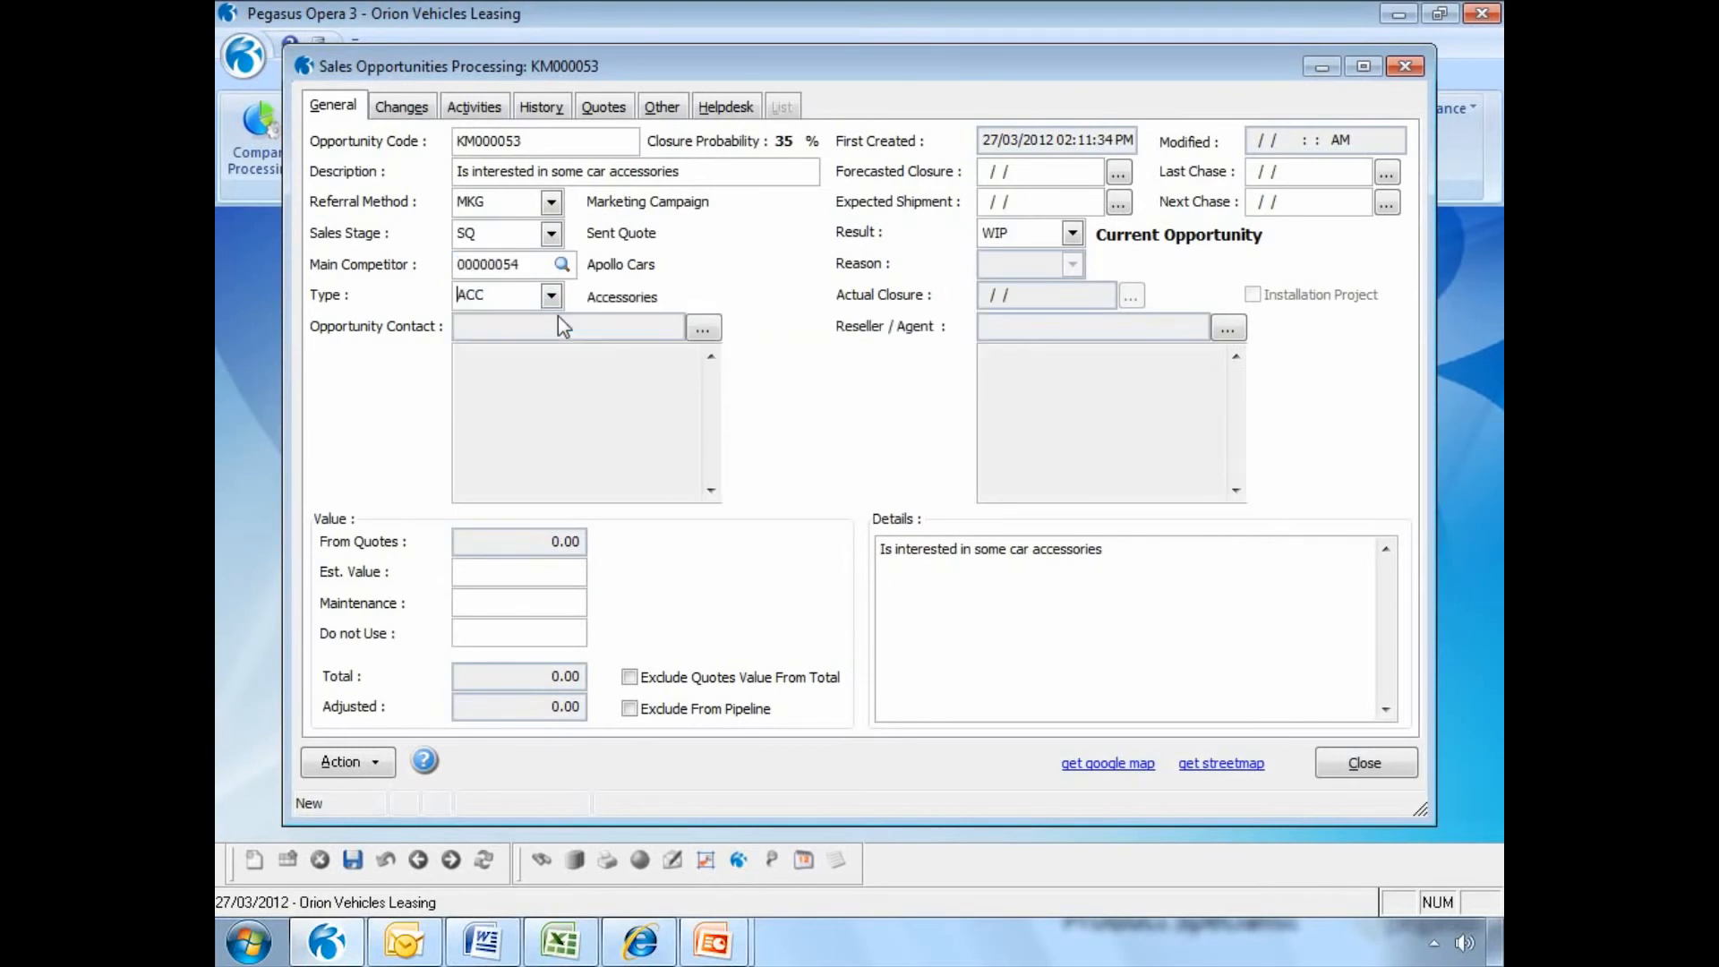
Assign the Director at Hardcastle - Bath as opportunity contact and set the forecasted closure to 11/04/2012.
{"action": "left_click", "coordinate": [703, 330]}
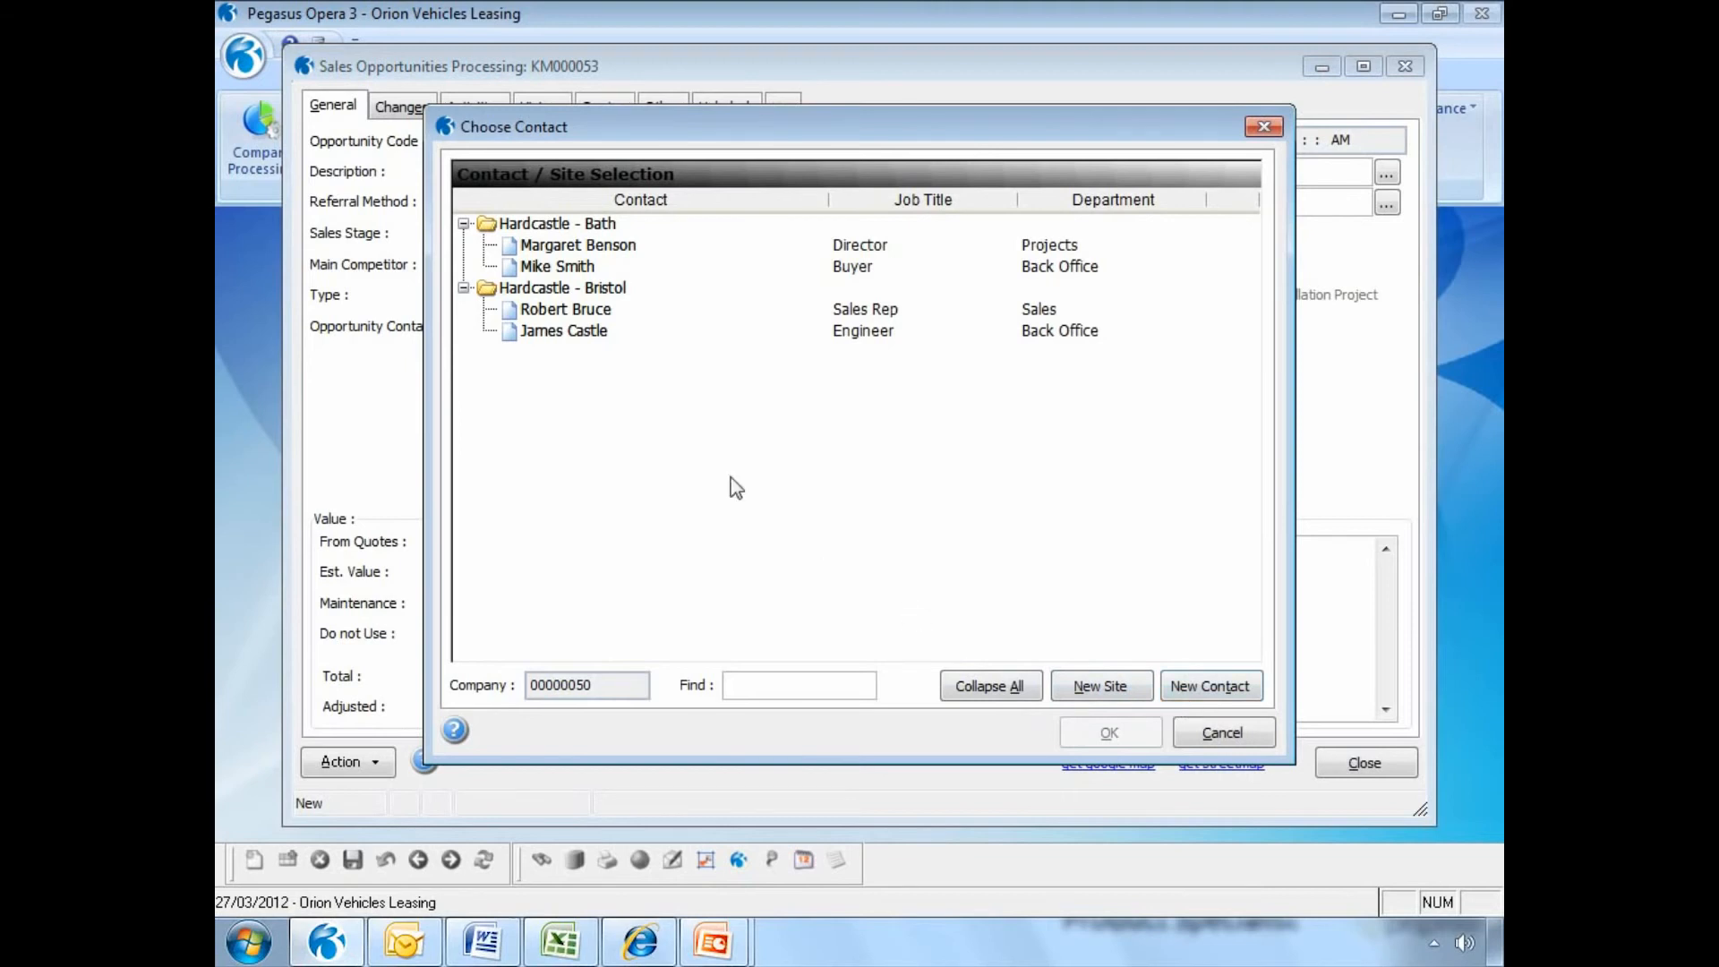
{"action": "double_click", "coordinate": [557, 244]}
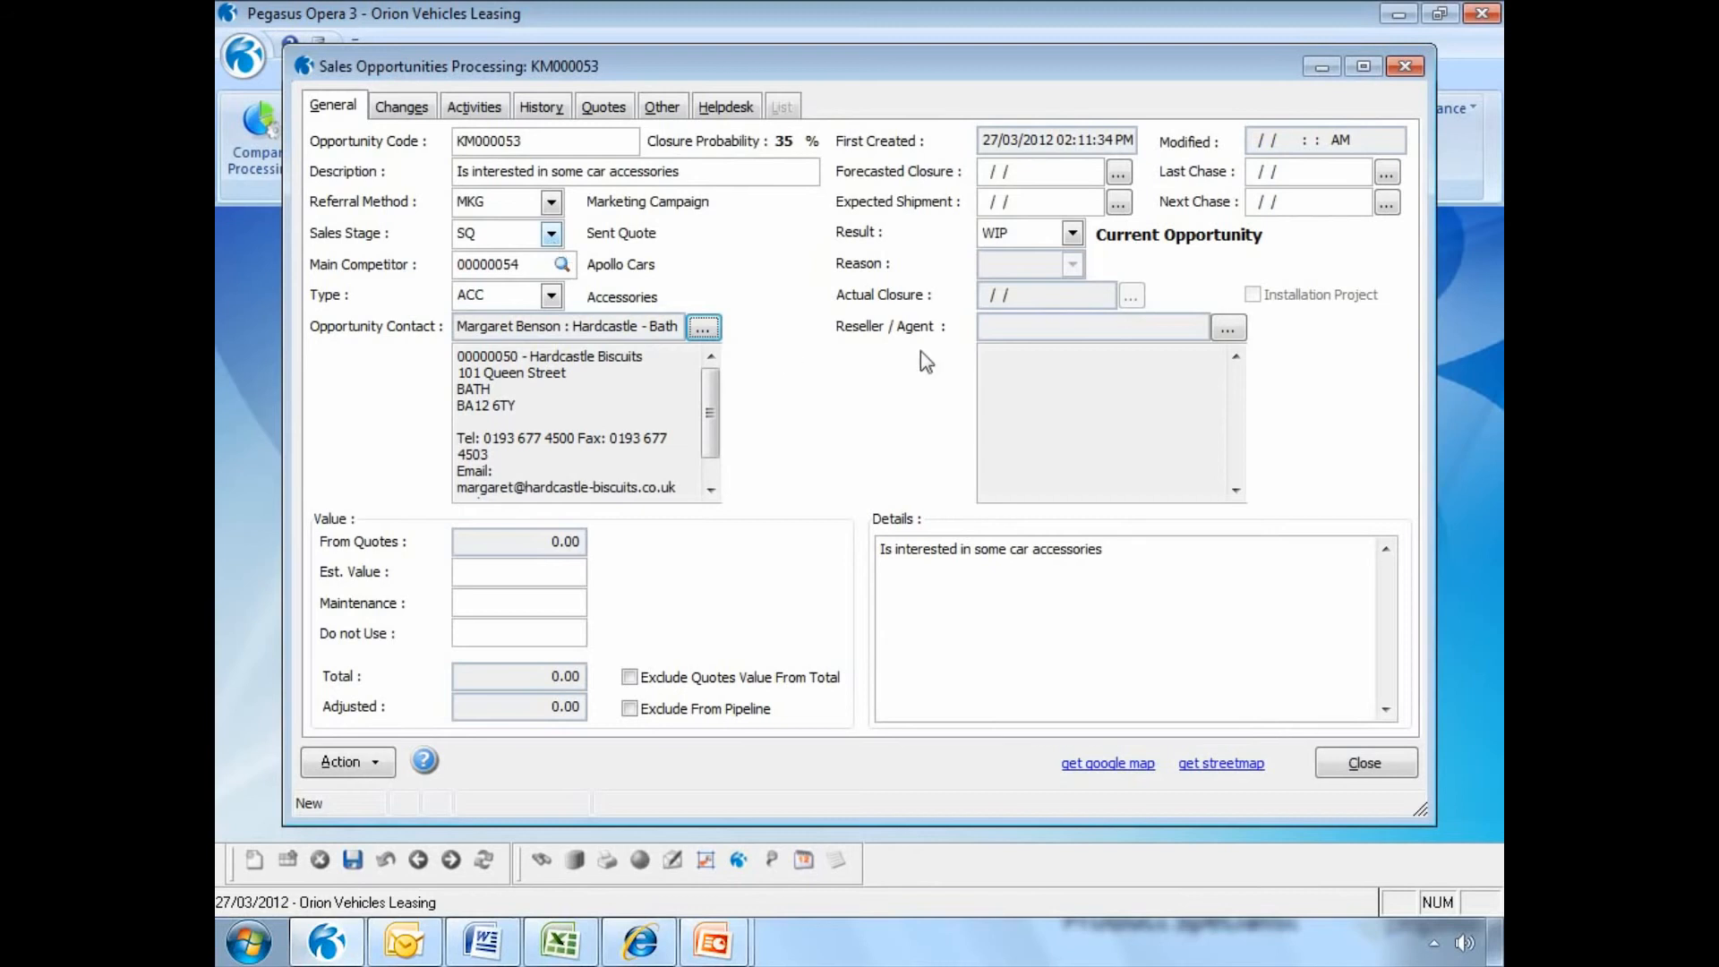
{"action": "left_click", "coordinate": [1118, 176]}
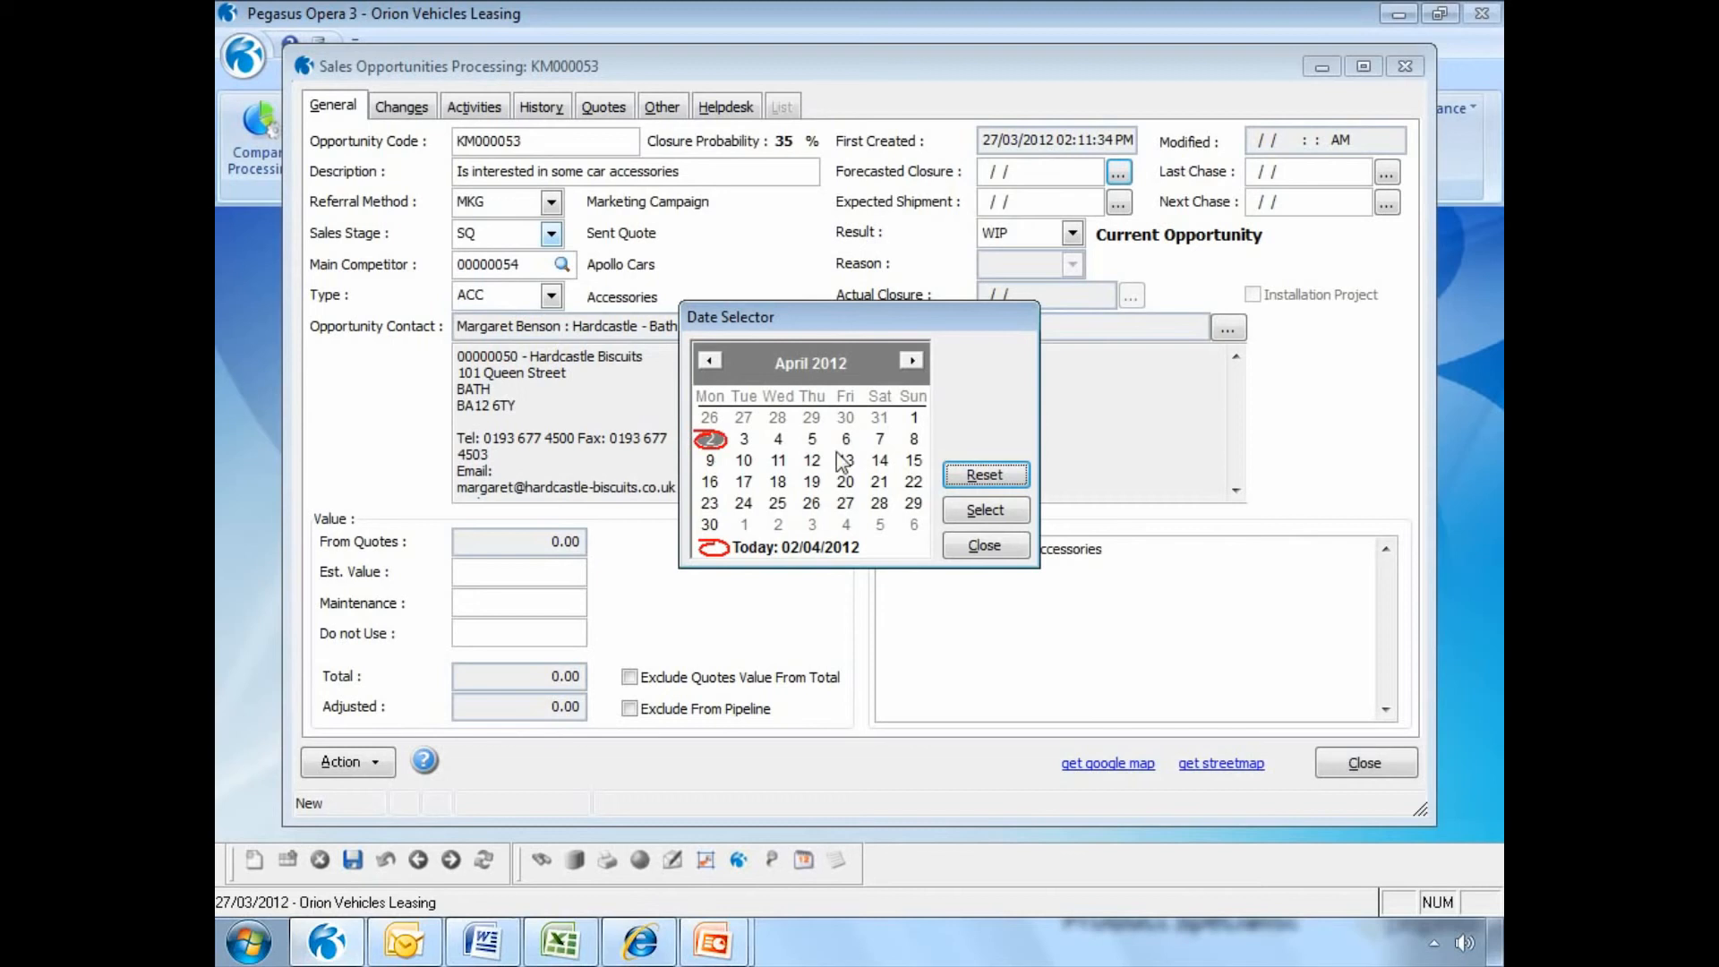
{"action": "double_click", "coordinate": [778, 462]}
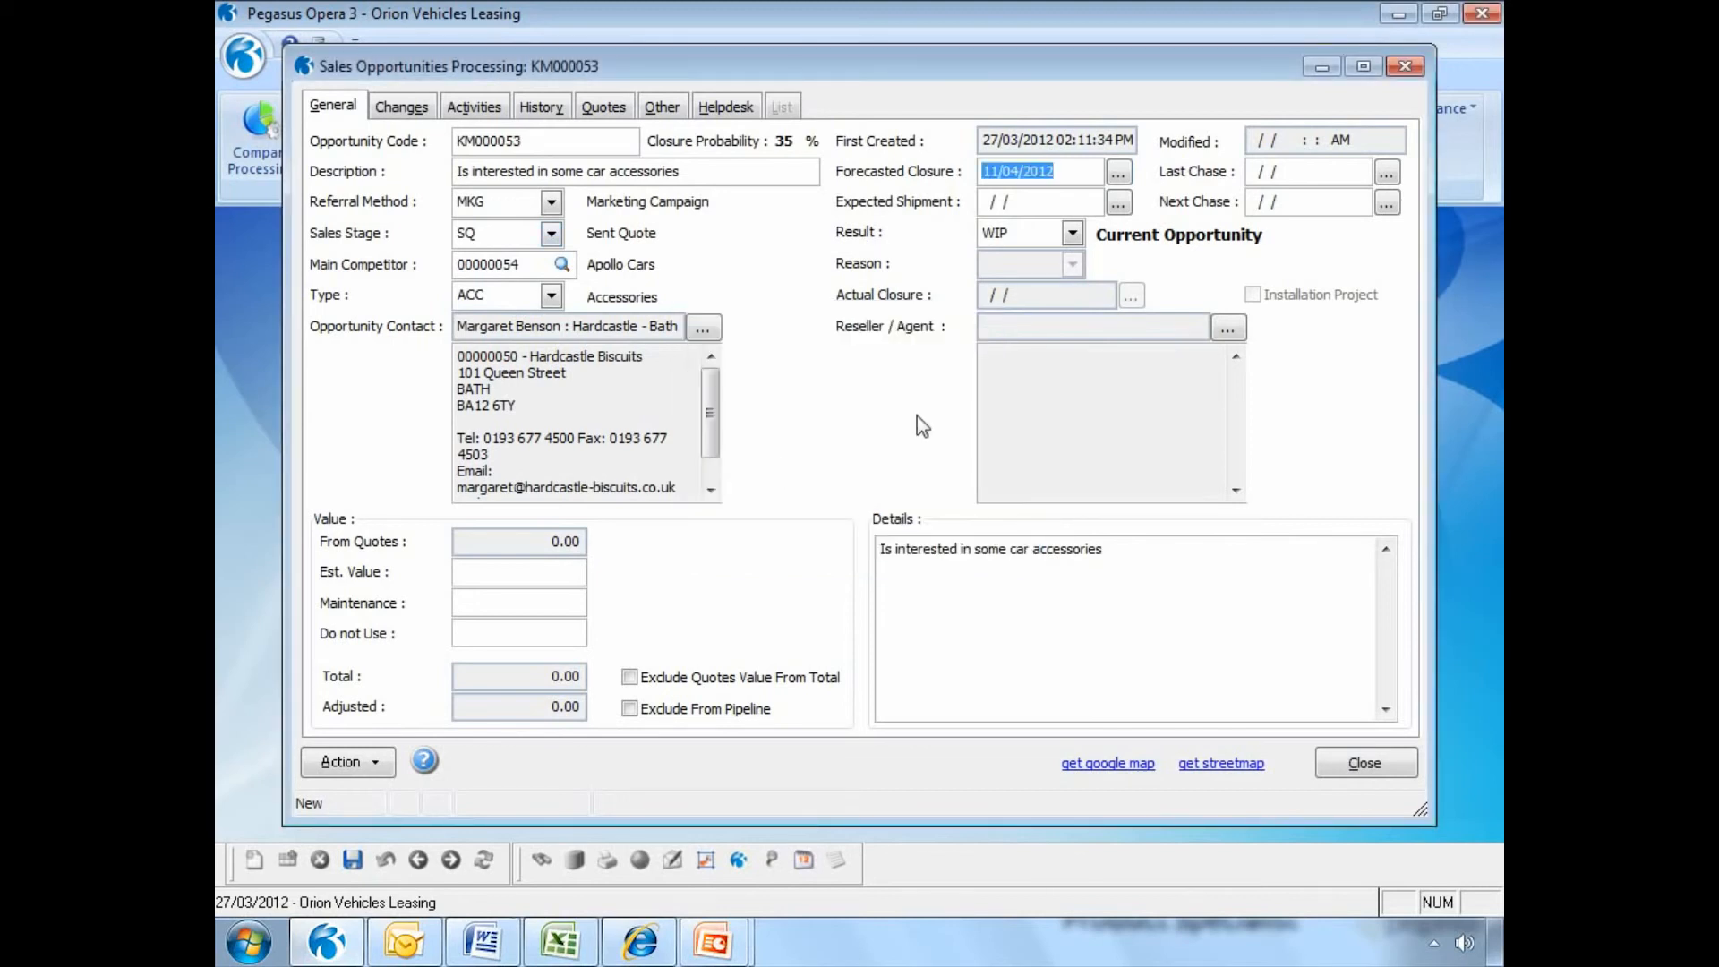
Save the opportunity and close the proposed follow-up activity without saving it.
{"action": "left_click", "coordinate": [353, 861]}
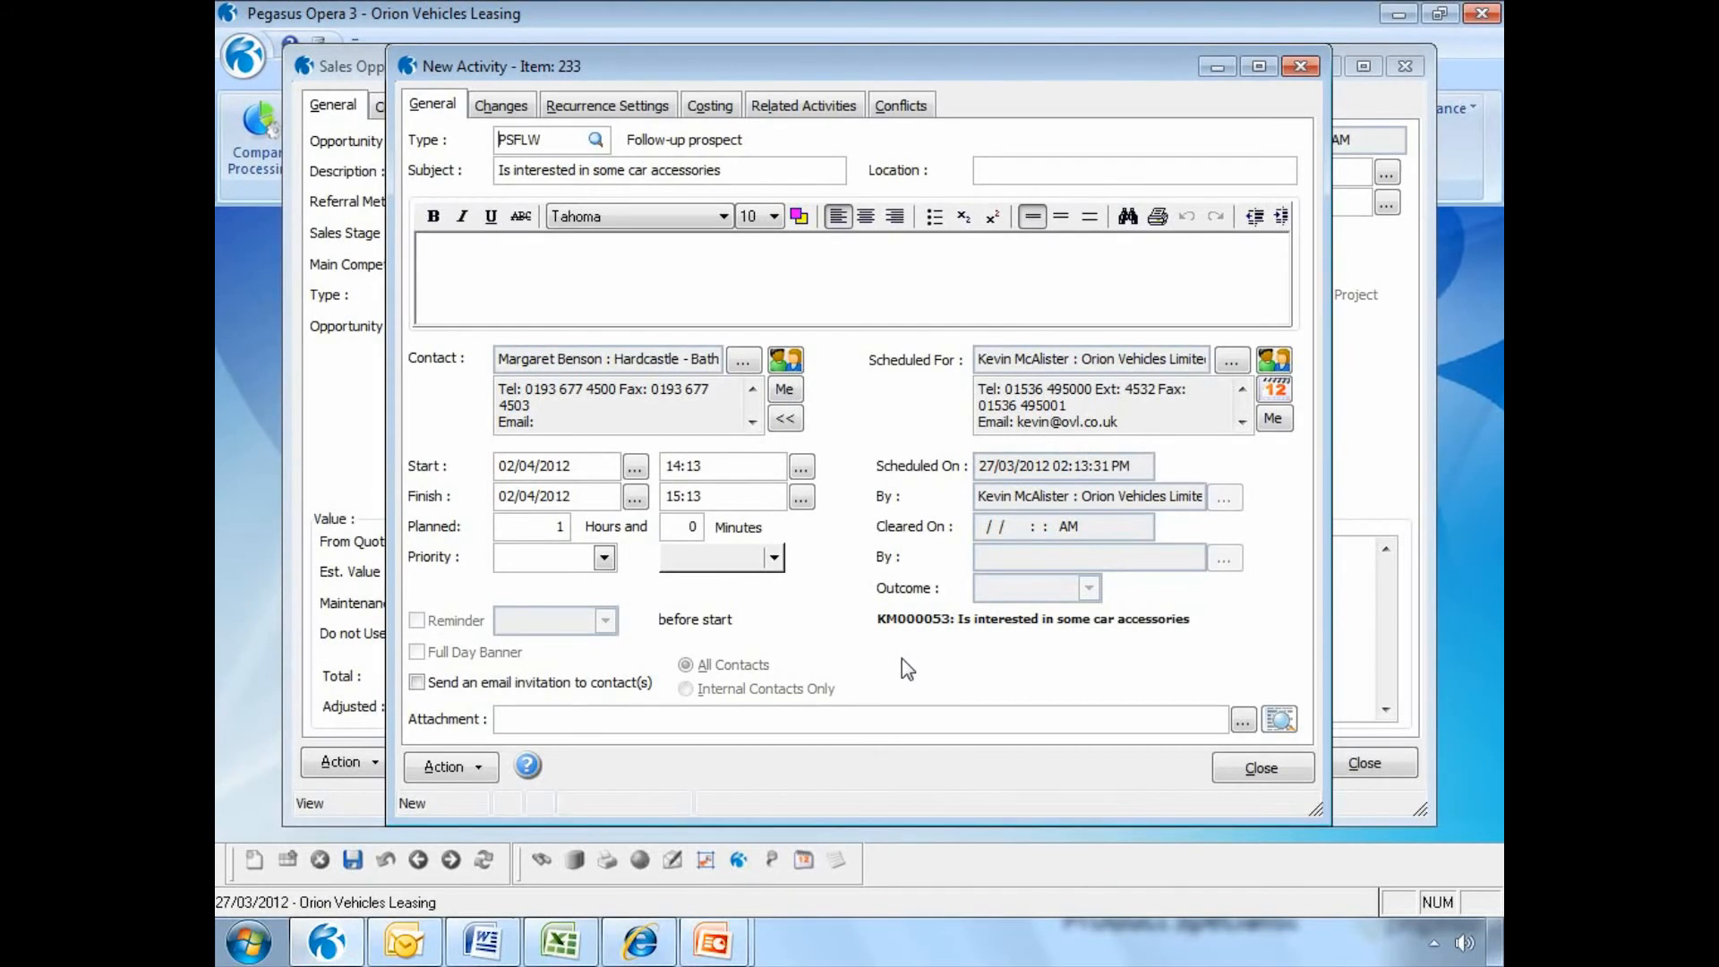
{"action": "left_click", "coordinate": [1262, 761]}
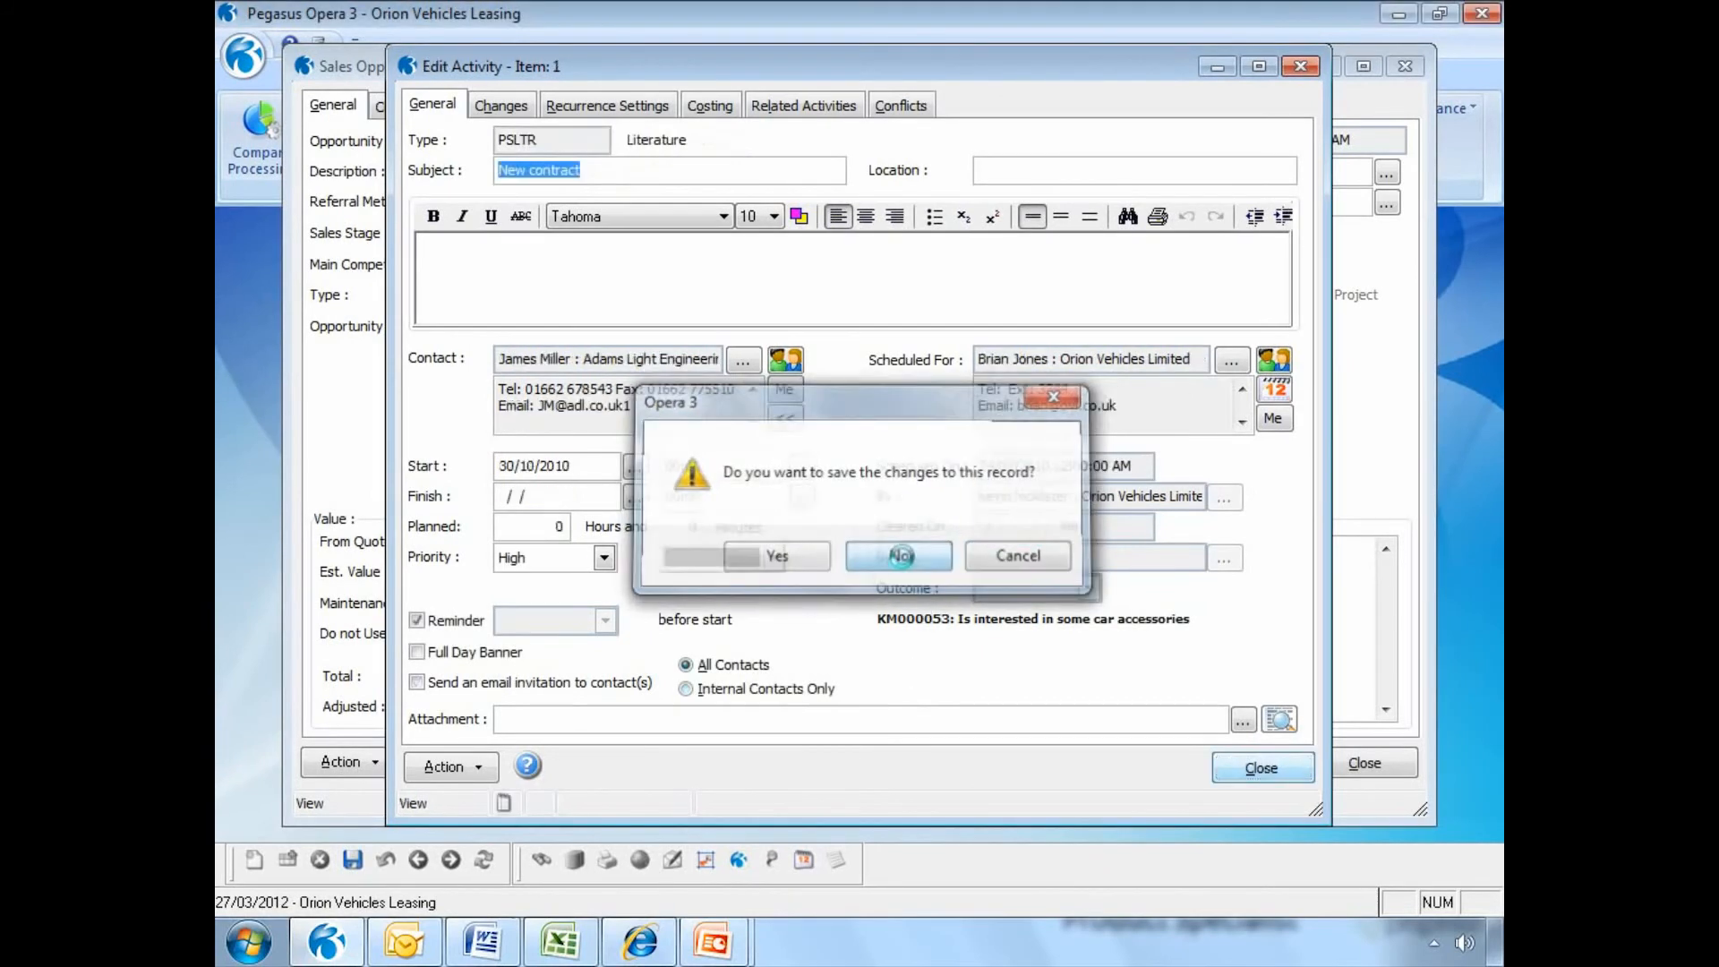
{"action": "left_click", "coordinate": [900, 556]}
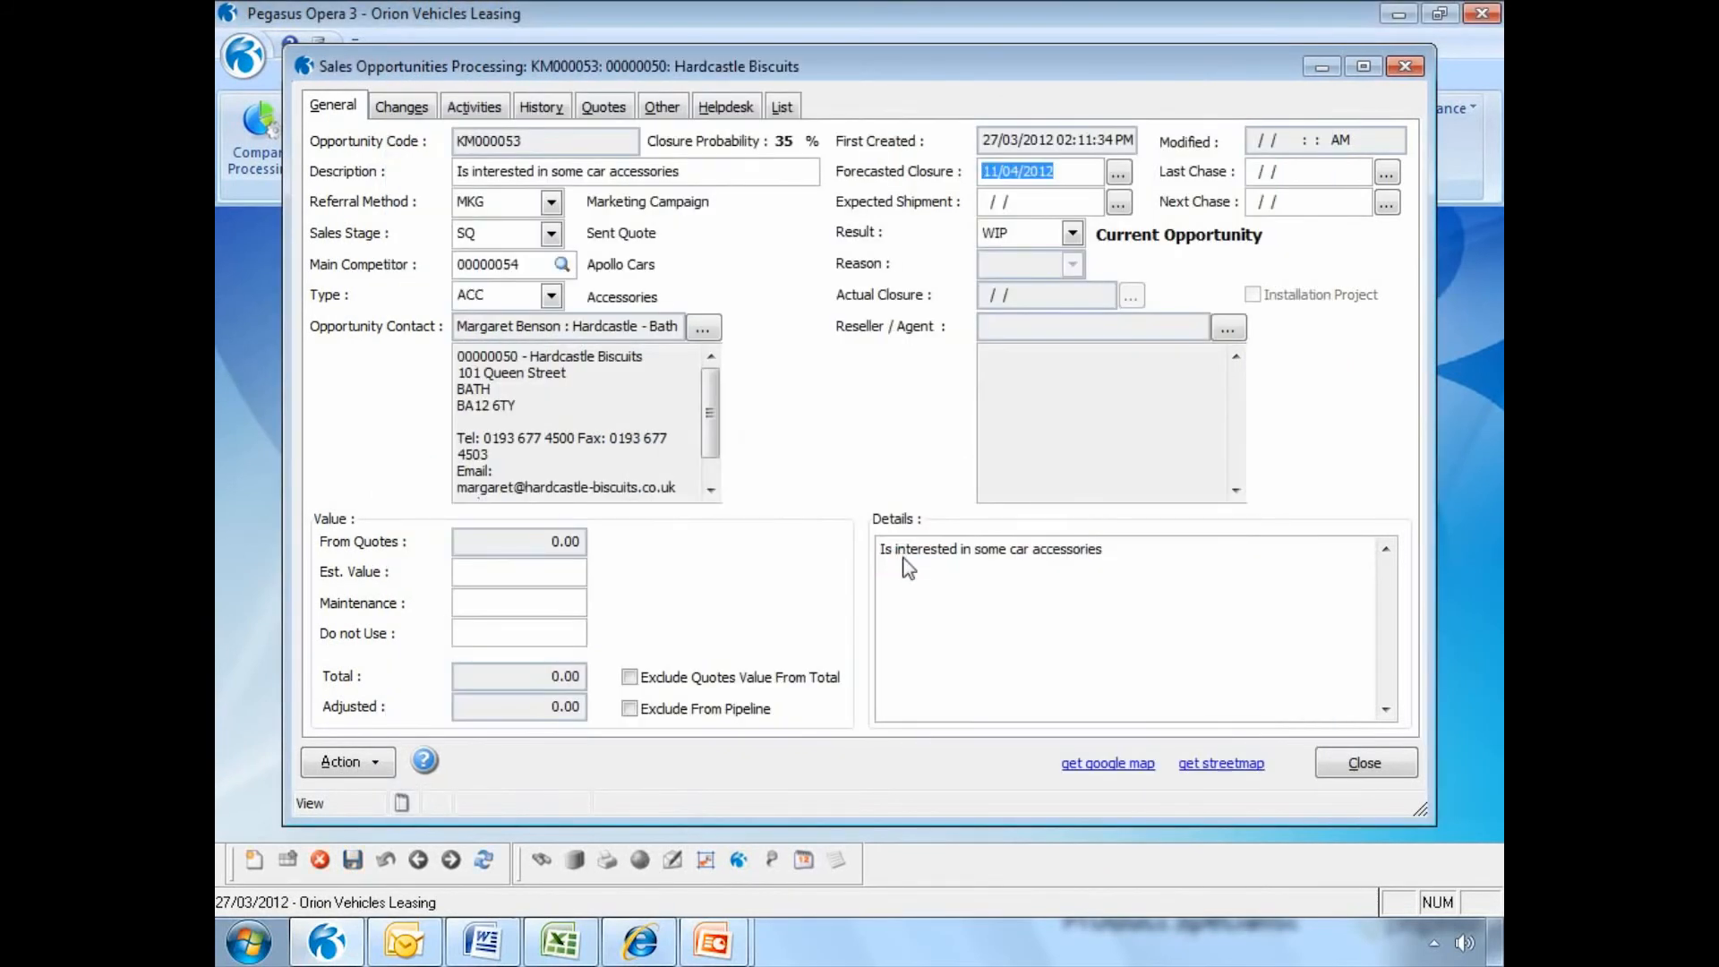
Raise a new quote for the opportunity from the Main Warehouse with the customer reference demo.
{"action": "left_click", "coordinate": [597, 113]}
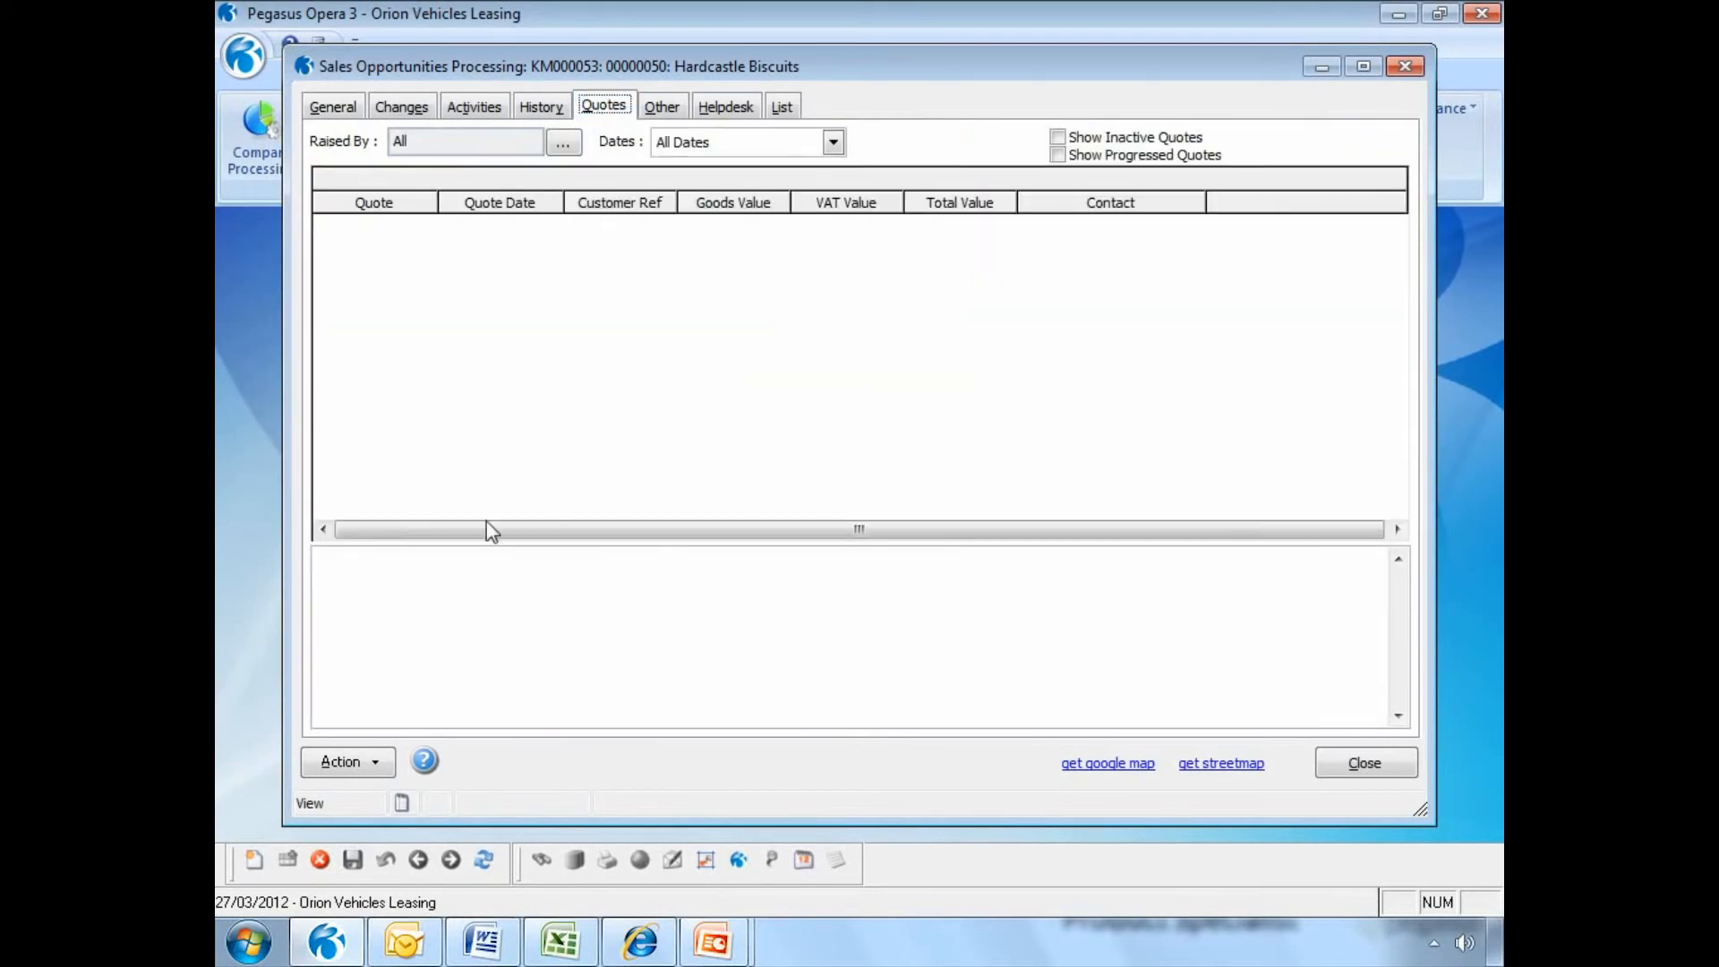
{"action": "left_click", "coordinate": [347, 761]}
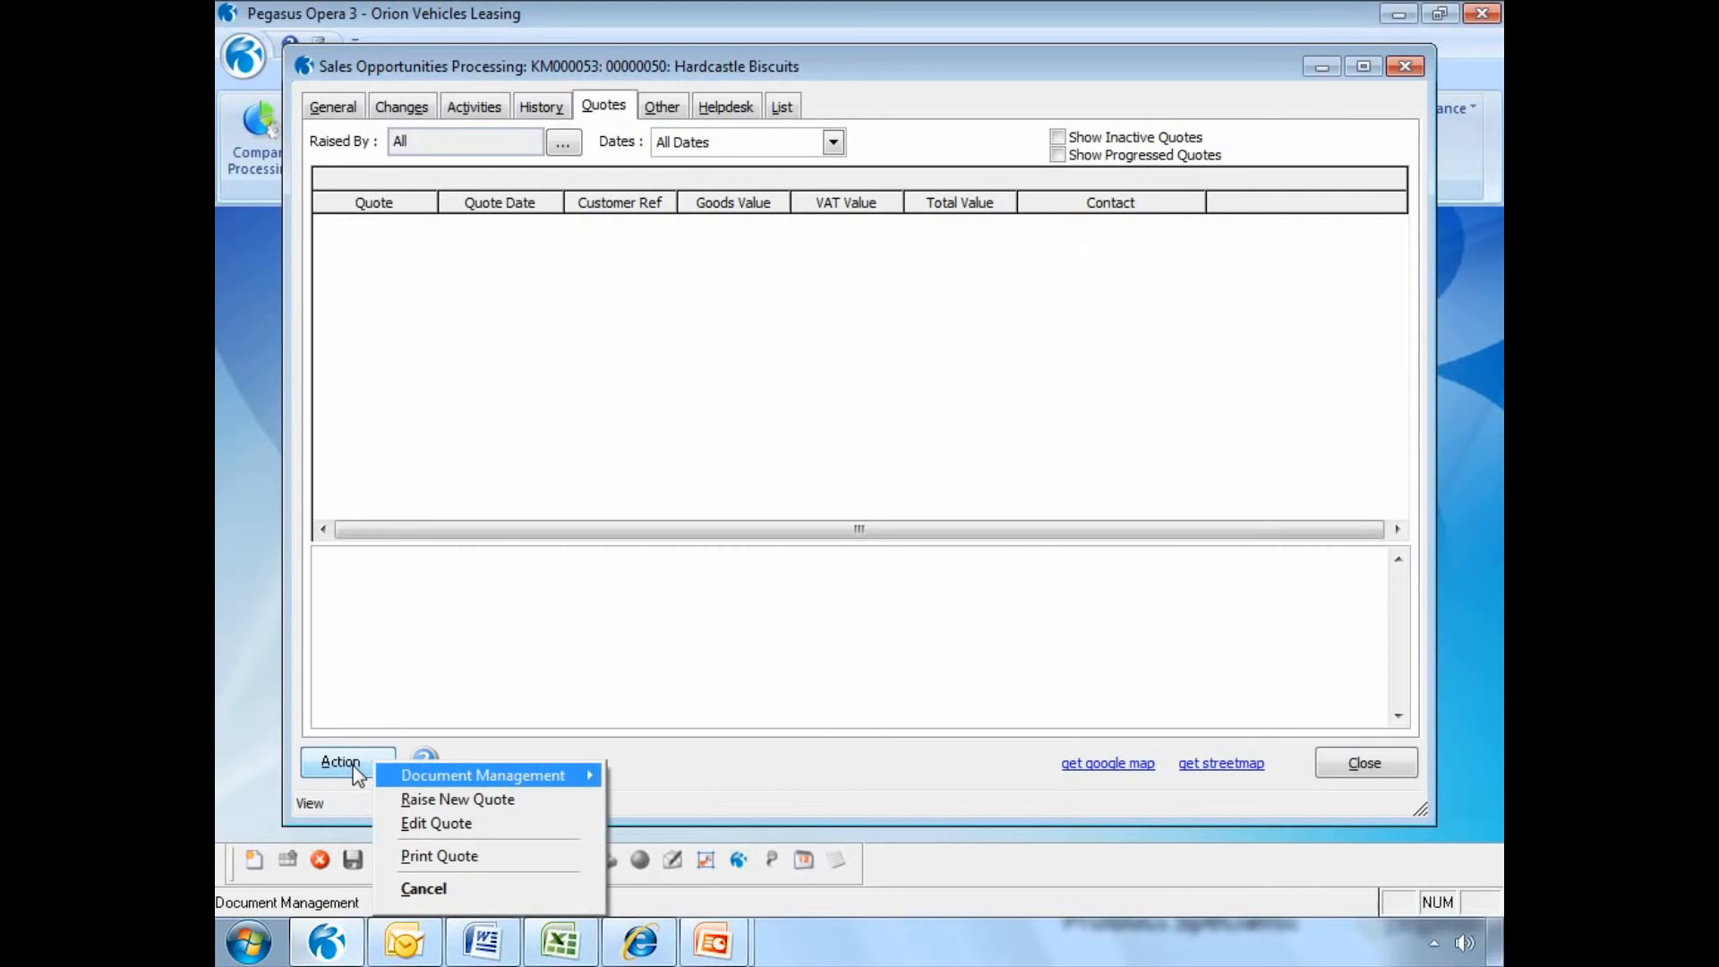
{"action": "left_click", "coordinate": [403, 796]}
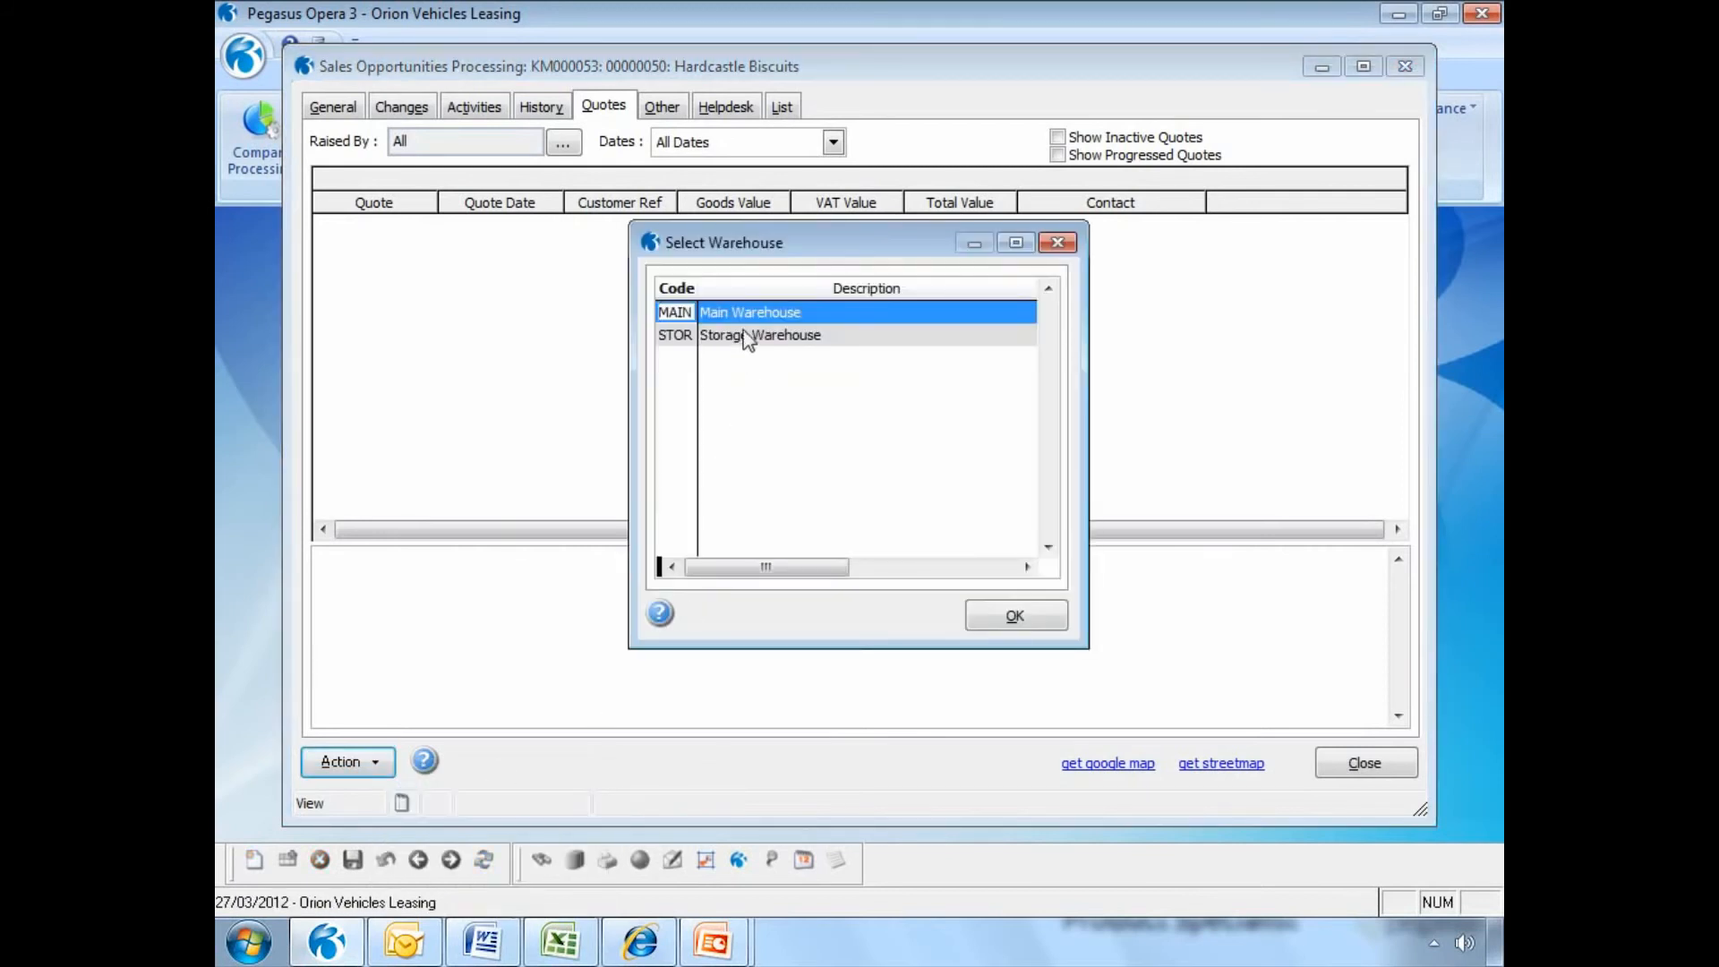
{"action": "left_click", "coordinate": [989, 620]}
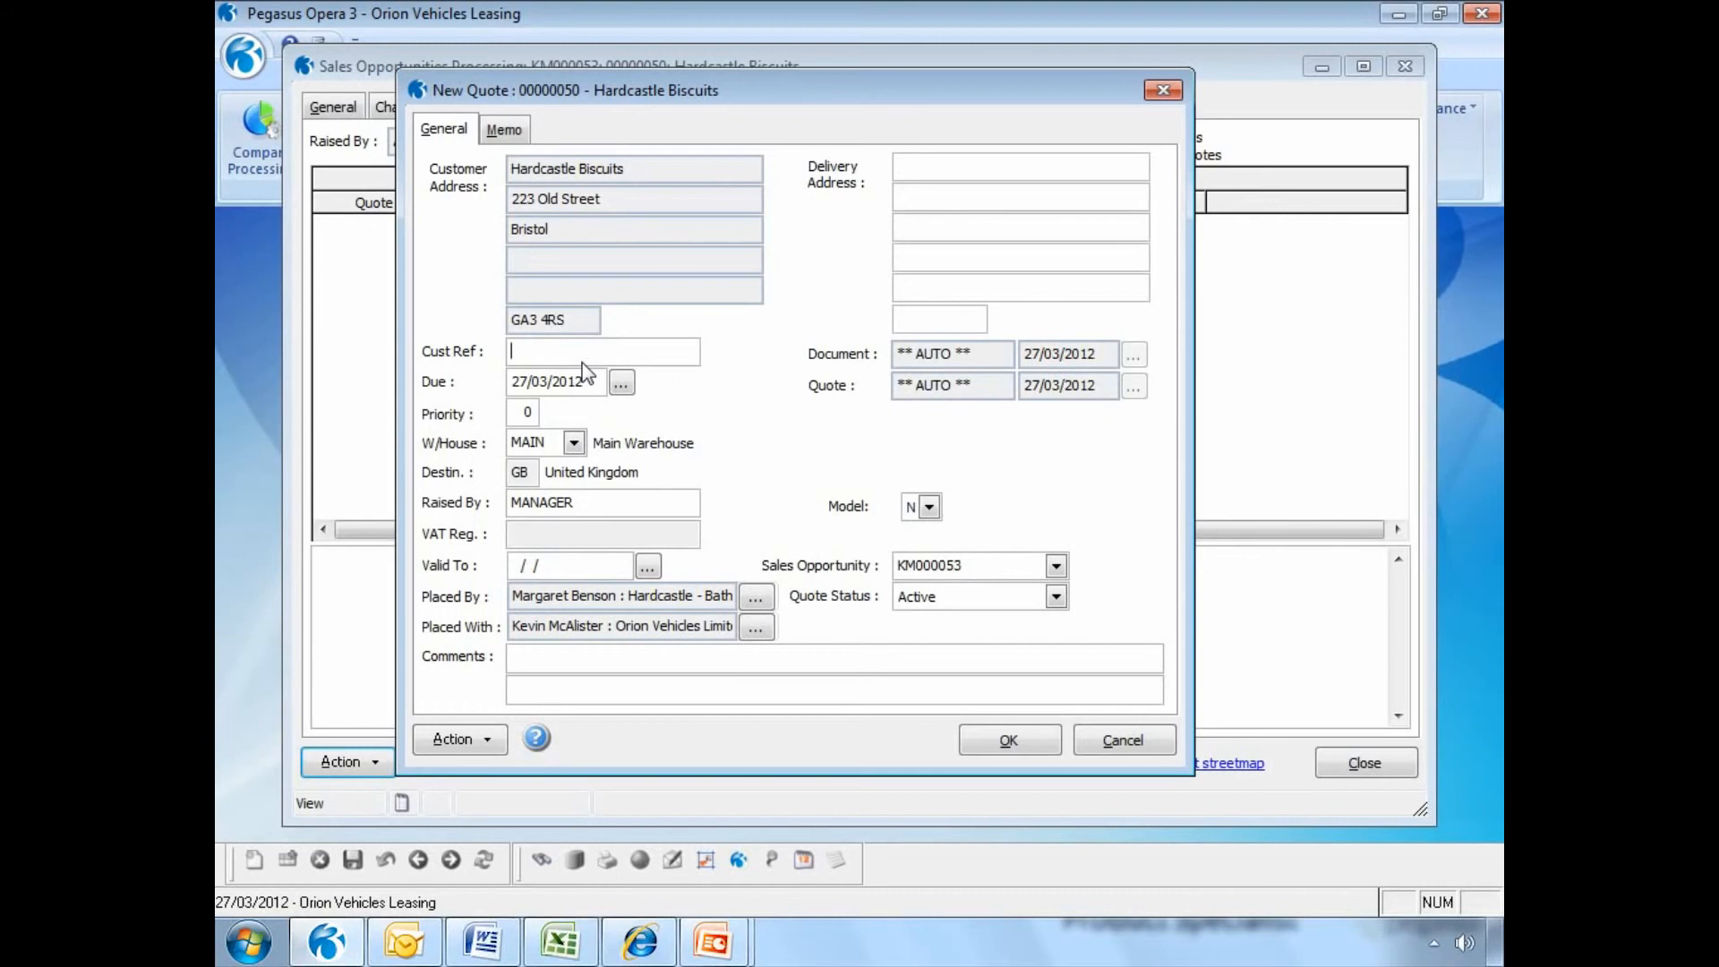
{"action": "type", "text": "demo"}
{"action": "left_click", "coordinate": [976, 740]}
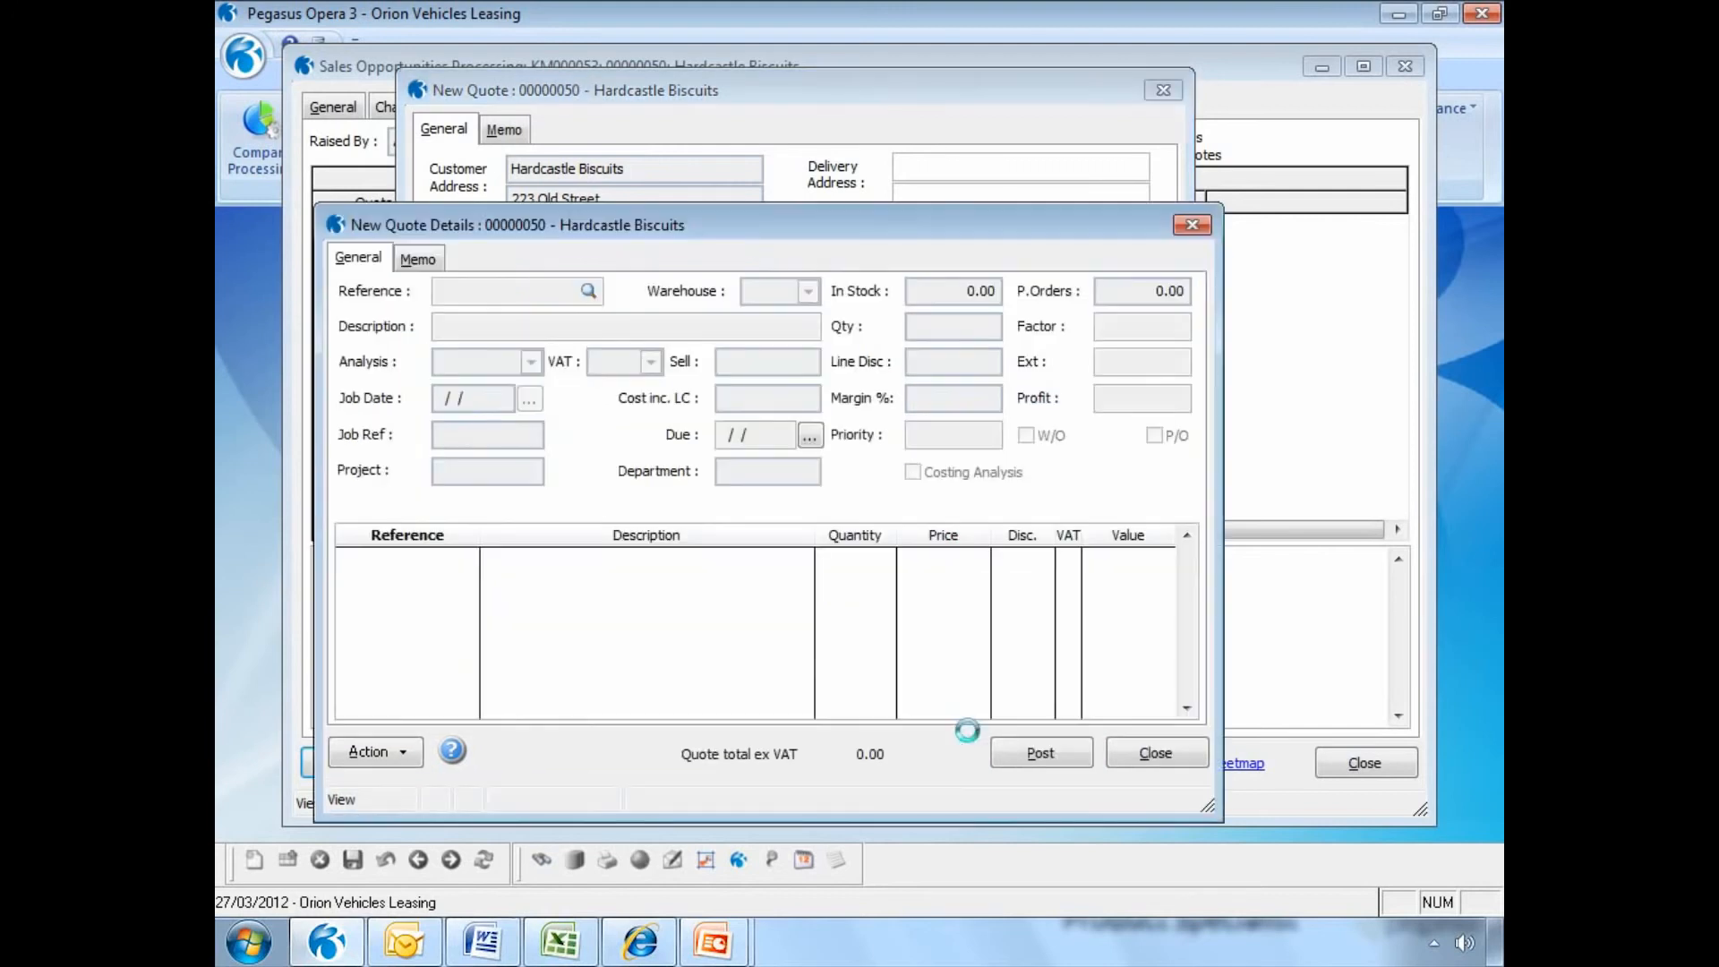
Add 40 of Car Mat - Medium (CMAT109) as a quote line and post the quote.
{"action": "key", "text": "F3"}
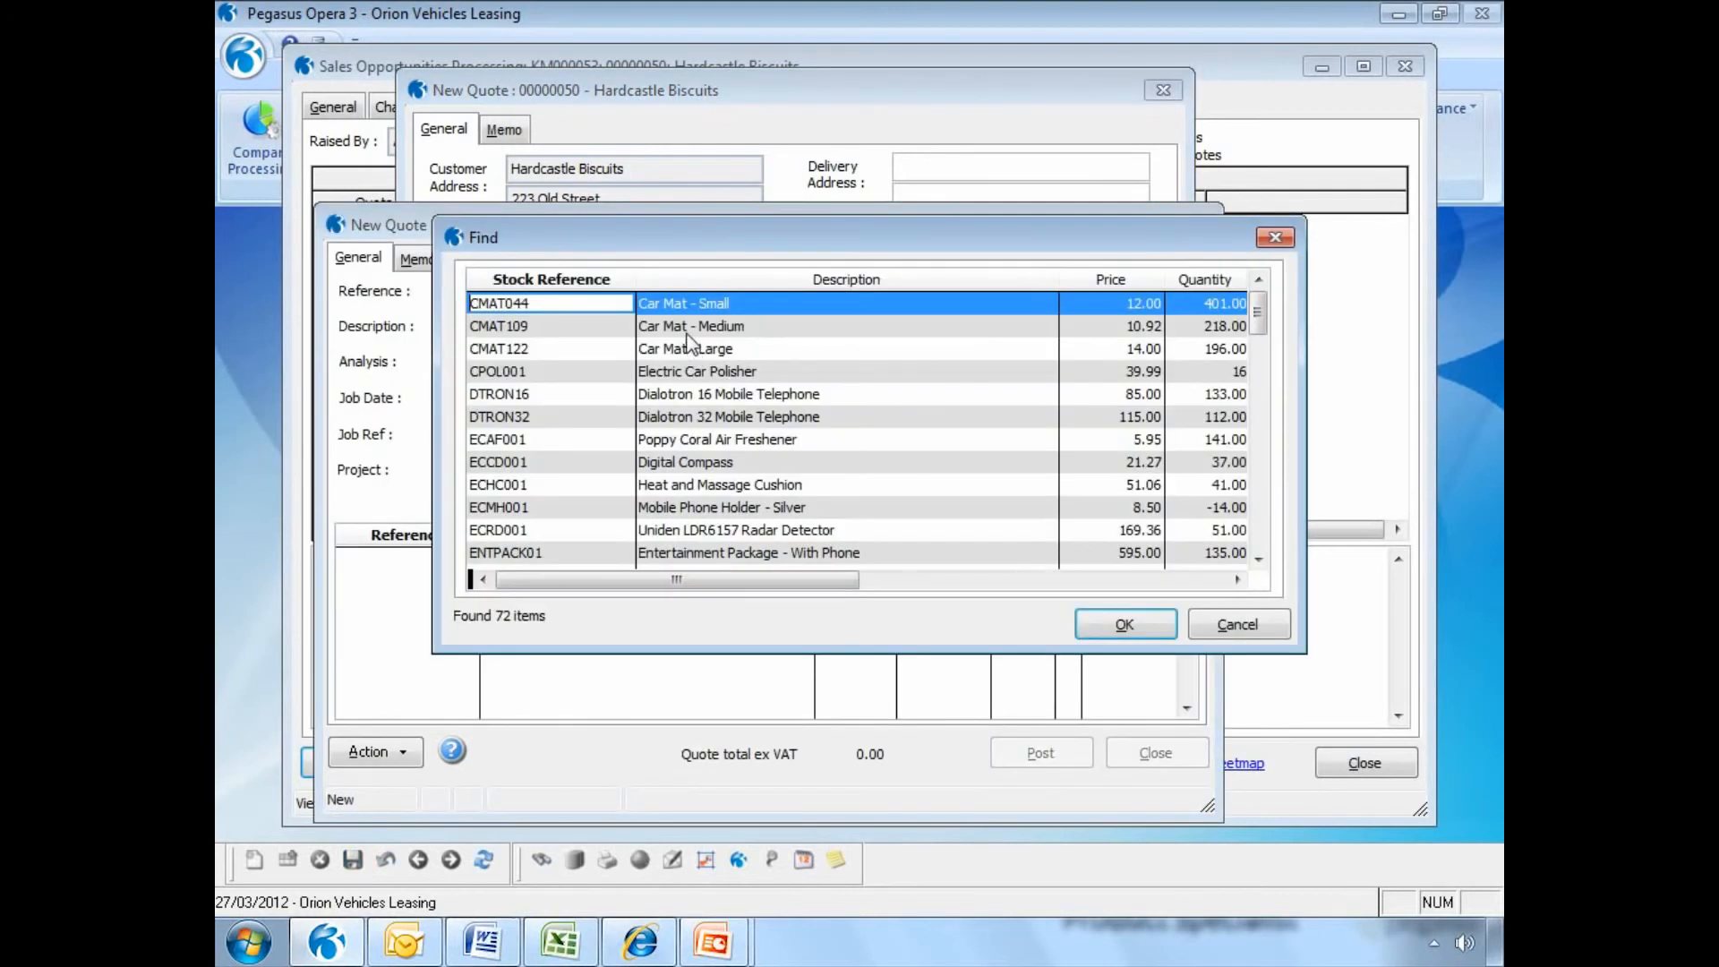
{"action": "double_click", "coordinate": [686, 331]}
{"action": "left_click", "coordinate": [1229, 680]}
{"action": "type", "text": "40"}
{"action": "key", "text": "Return"}
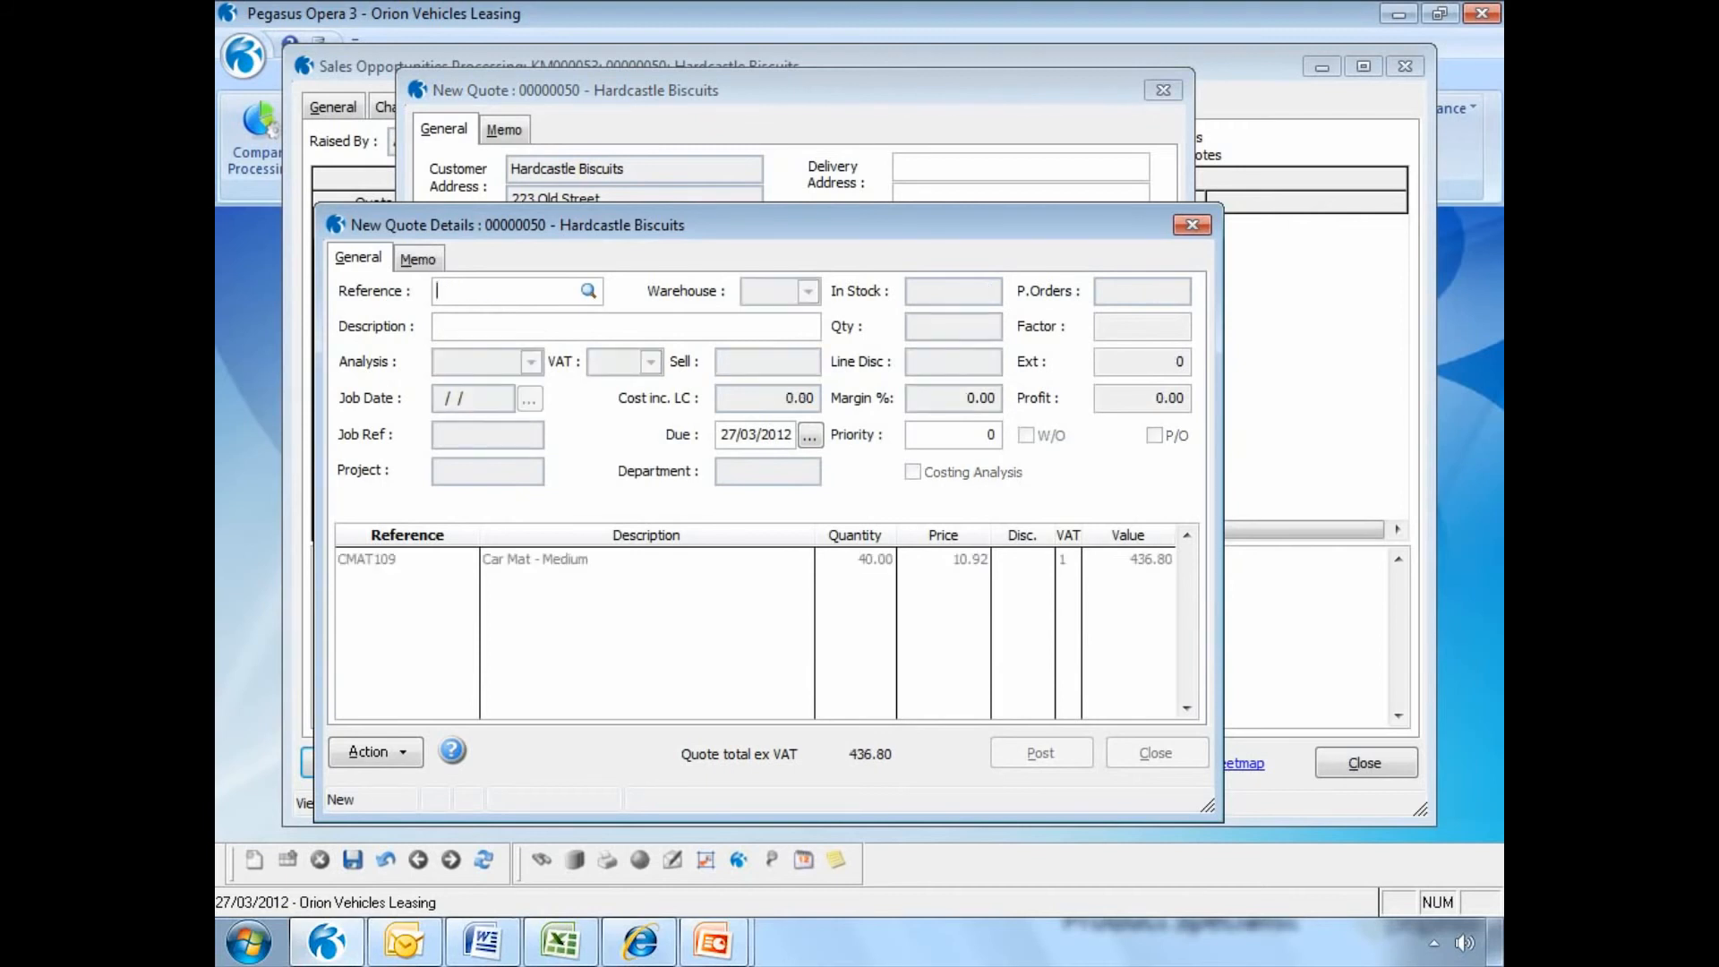
{"action": "left_click", "coordinate": [1019, 761]}
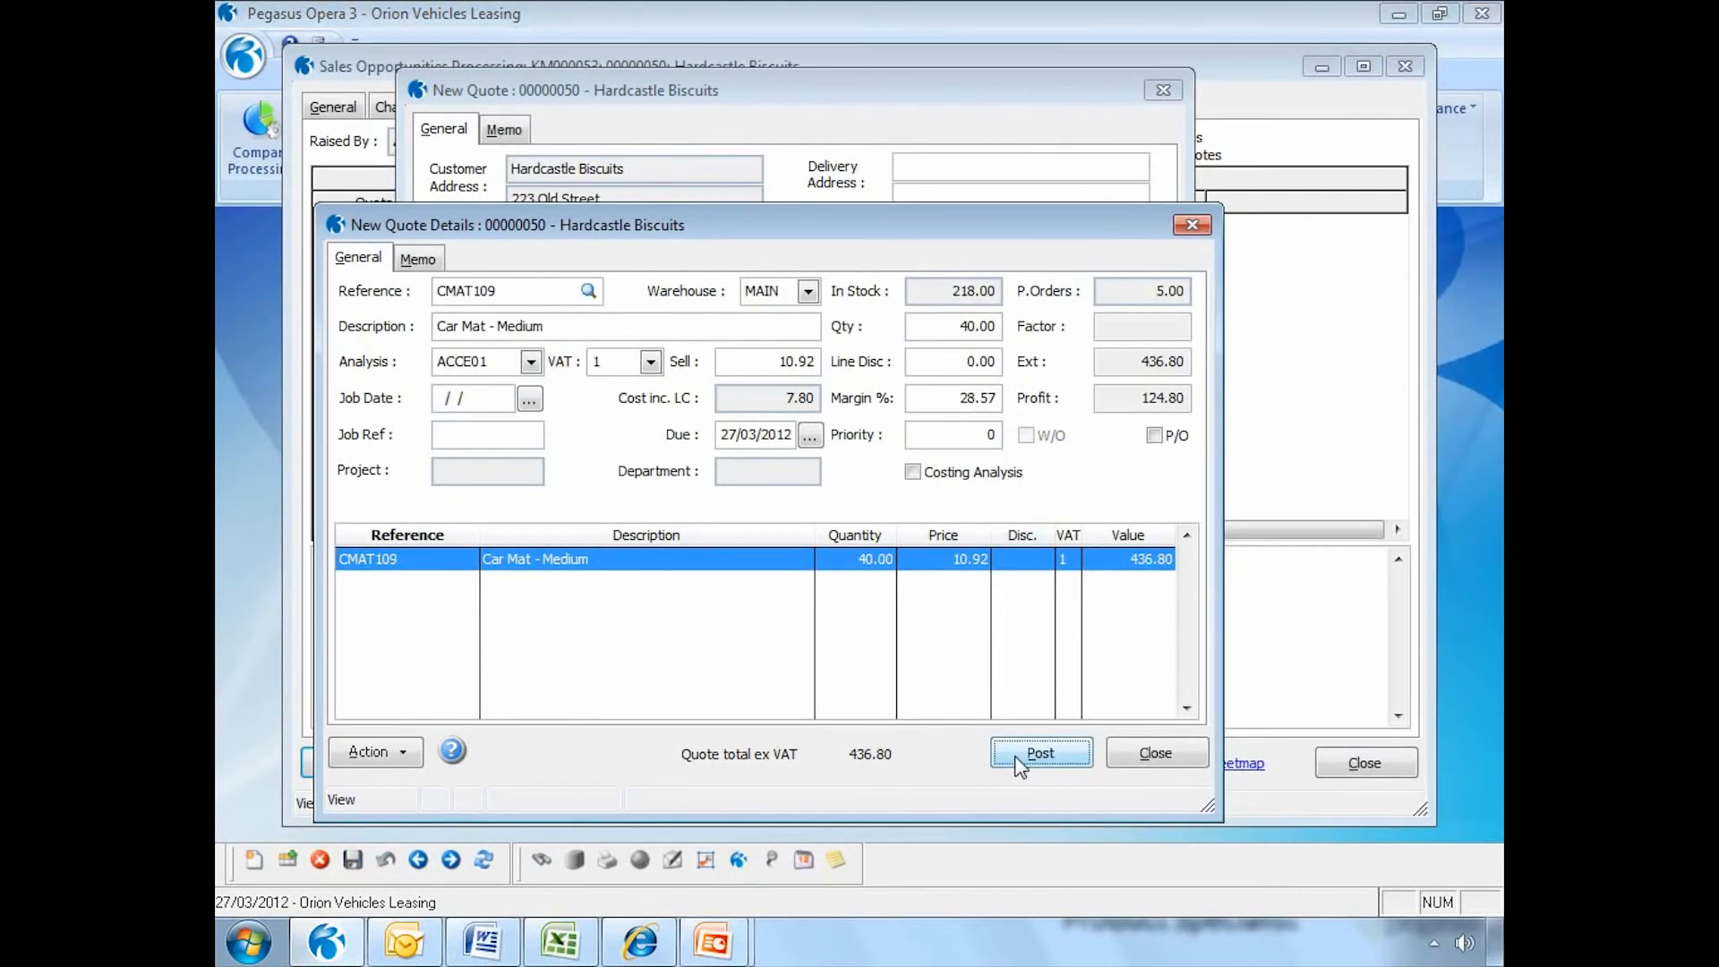
Start printing the opportunity's newly posted quote with Quotation Cover Letter as the covering letter template.
{"action": "left_click", "coordinate": [930, 570]}
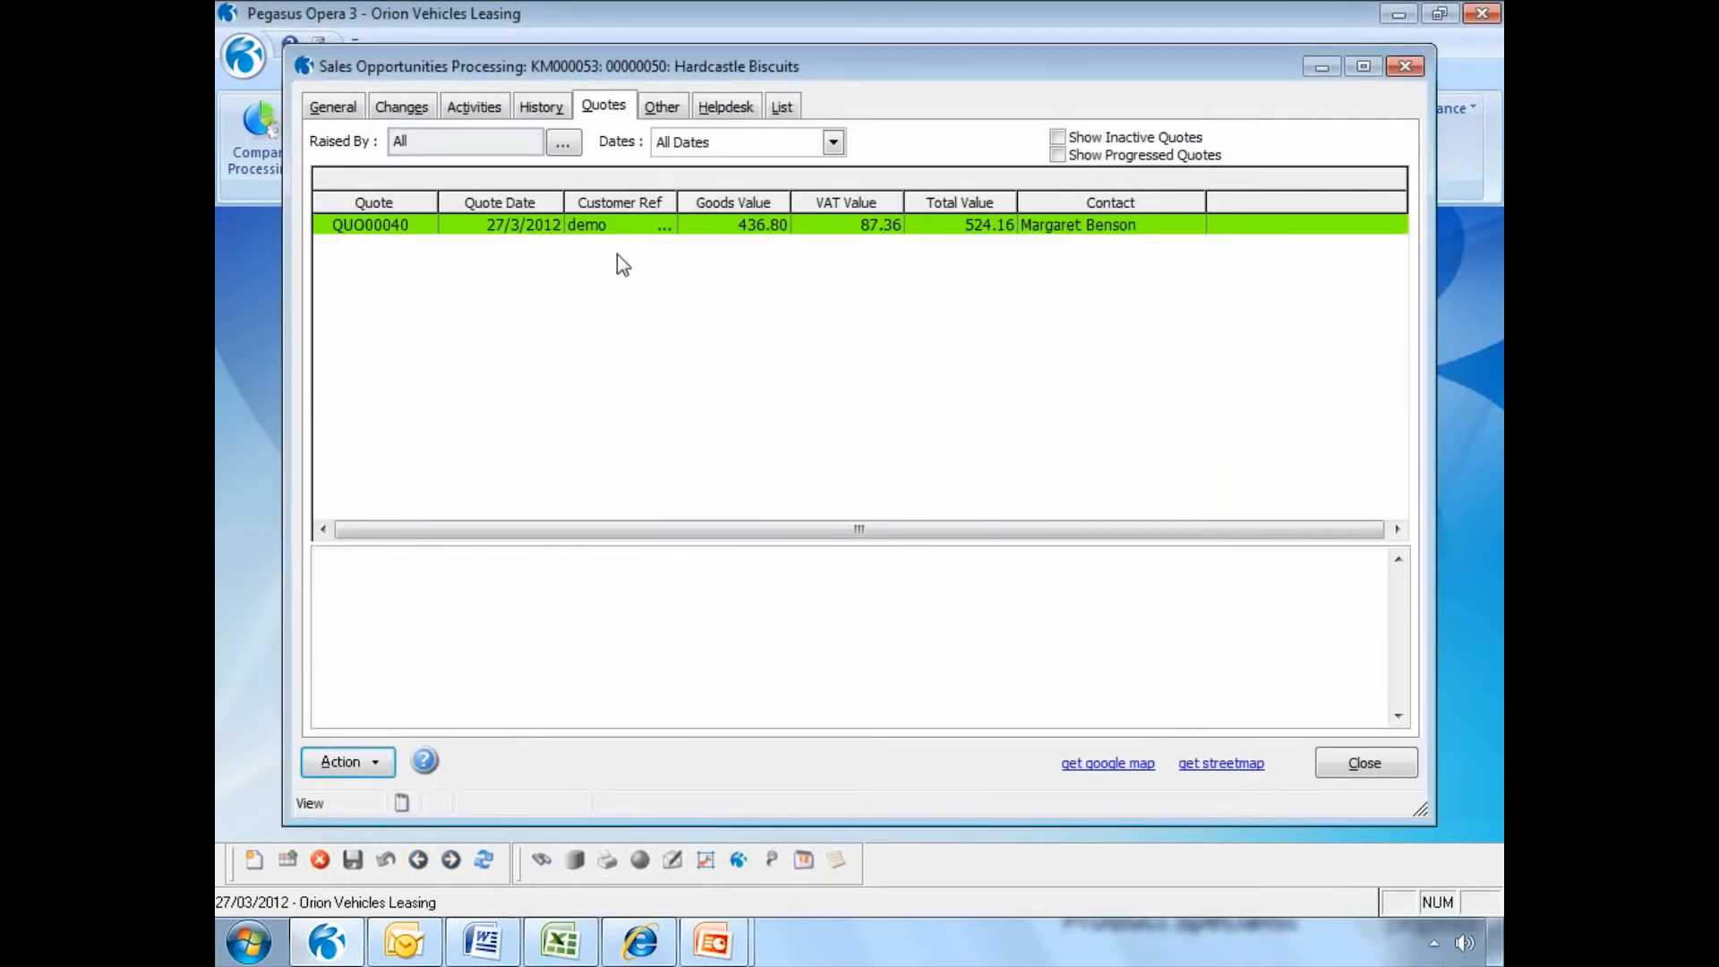
{"action": "left_click", "coordinate": [612, 235]}
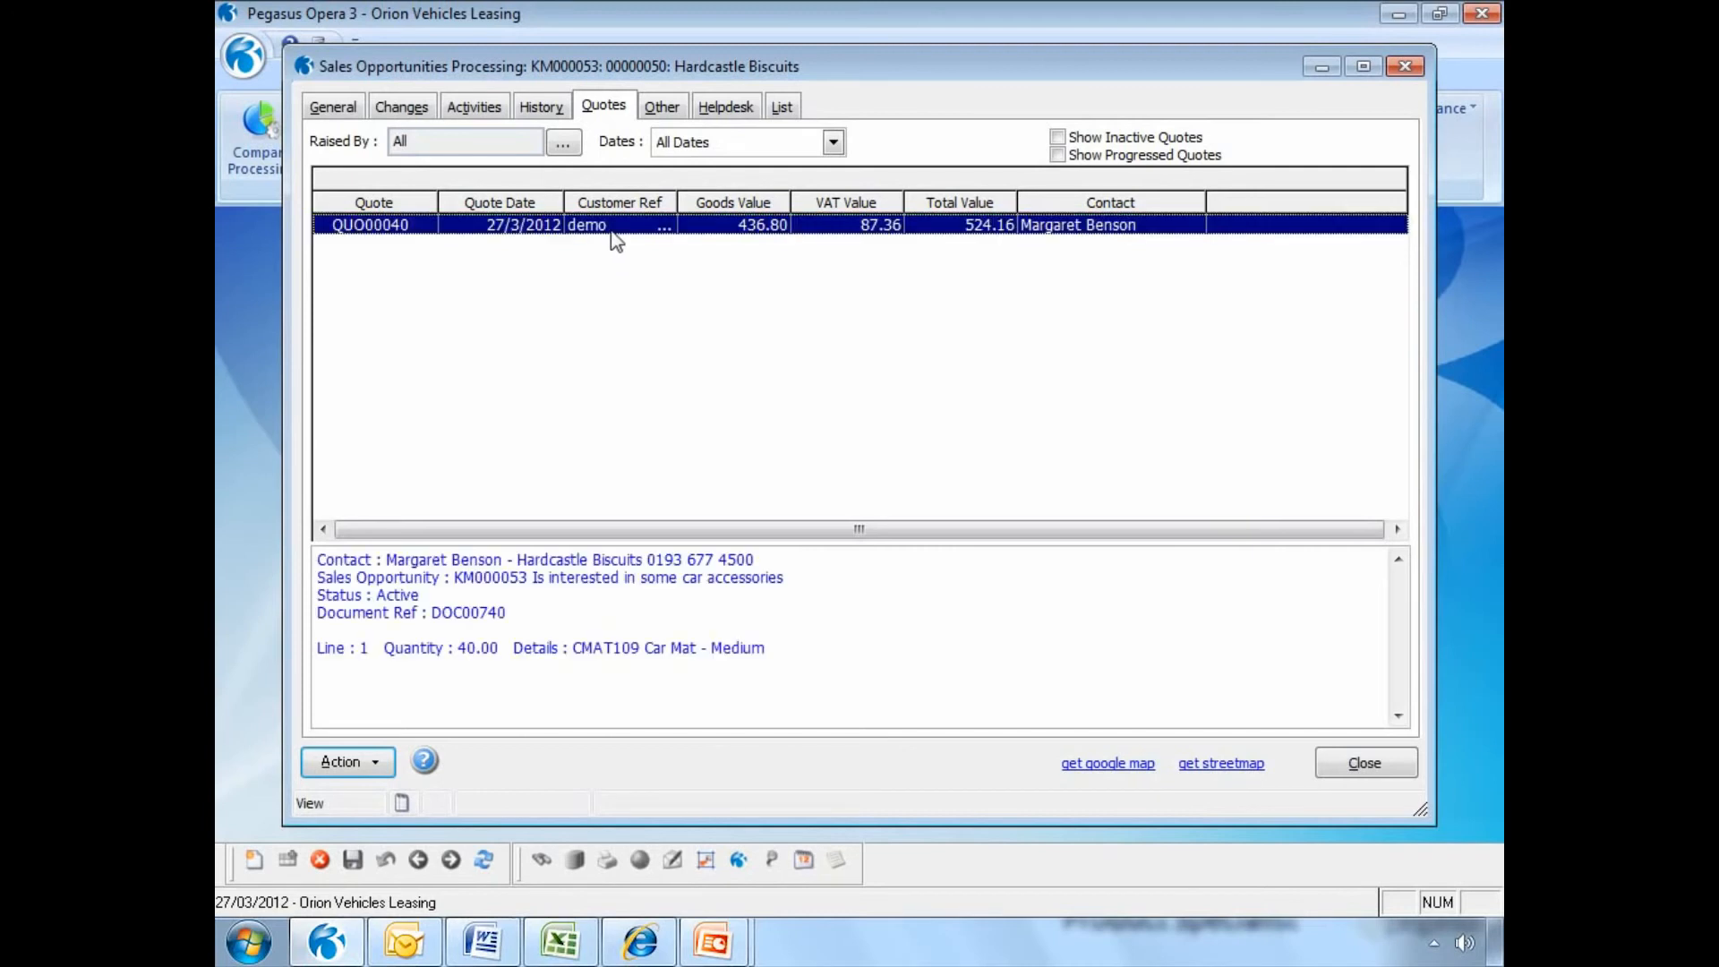
{"action": "left_click", "coordinate": [387, 770]}
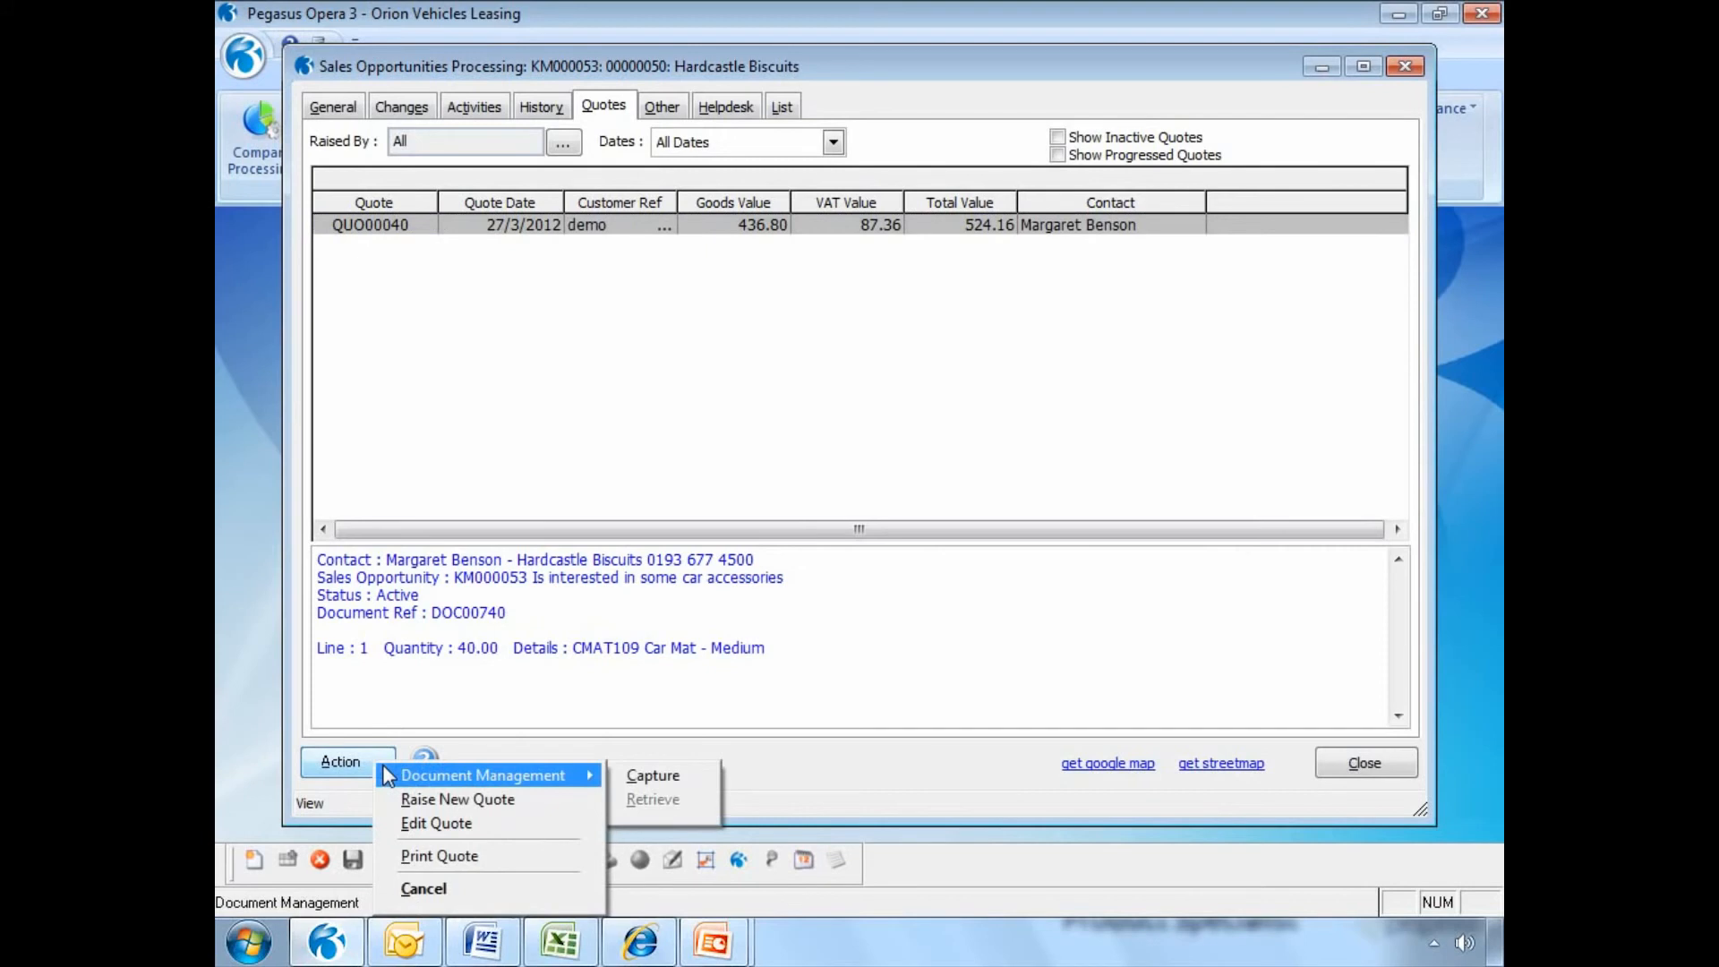
{"action": "left_click", "coordinate": [440, 857]}
{"action": "left_click", "coordinate": [1090, 393]}
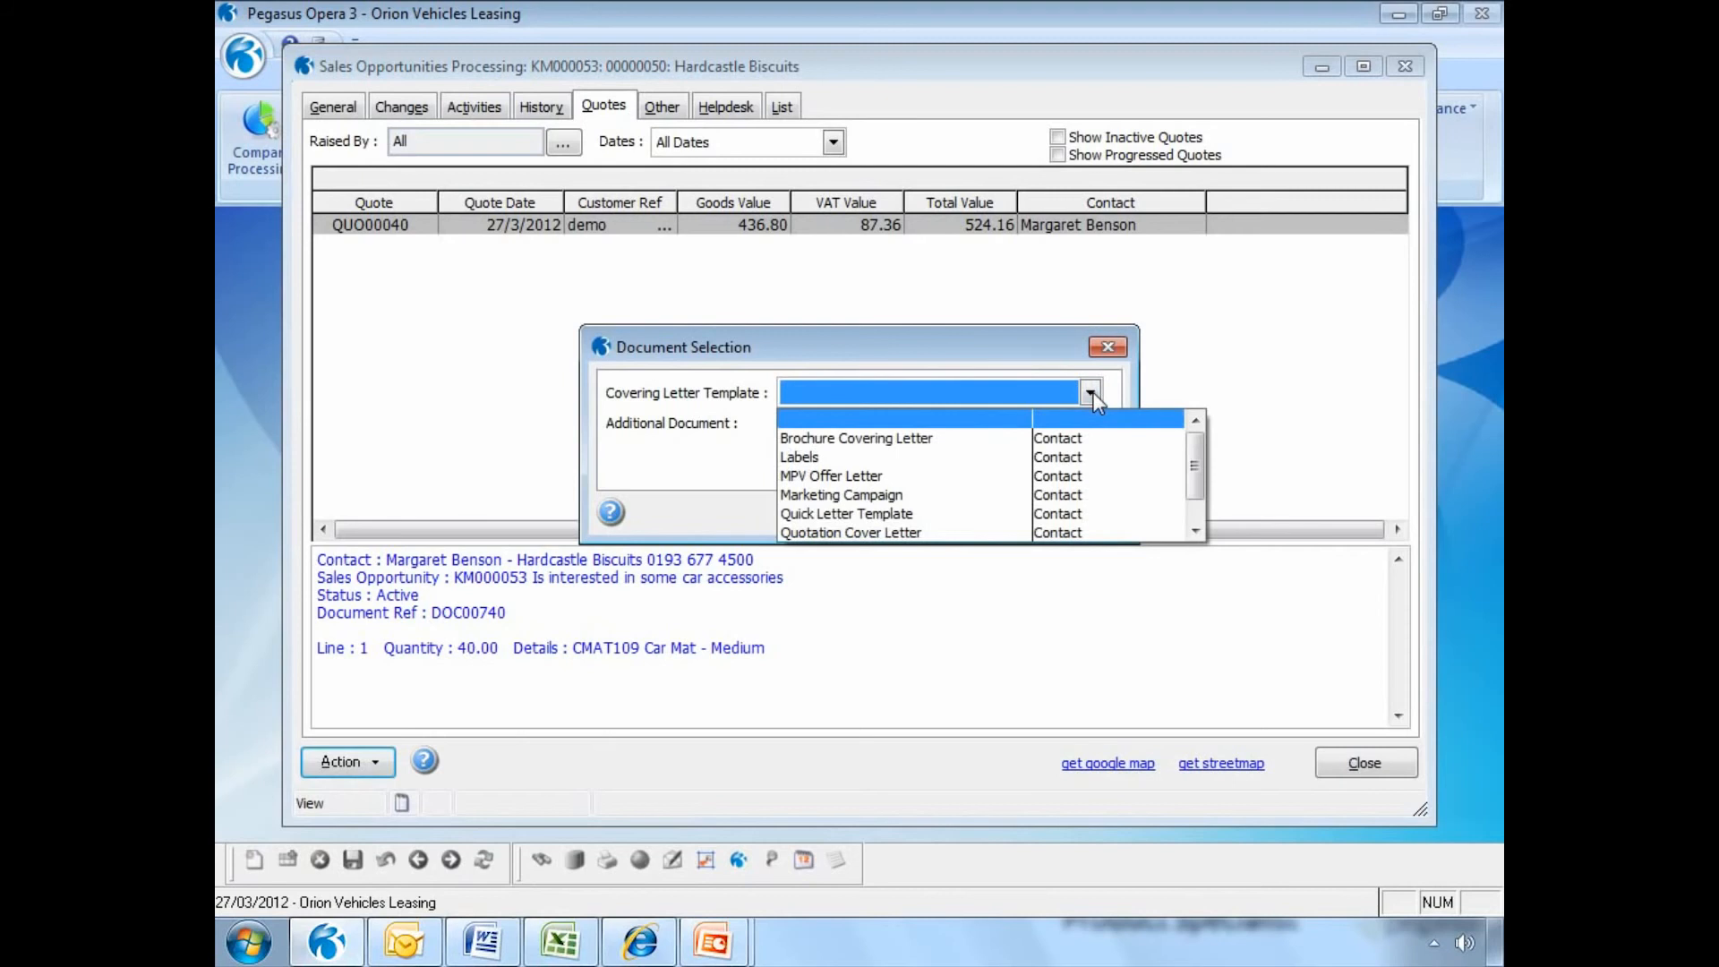
{"action": "left_click", "coordinate": [1090, 532]}
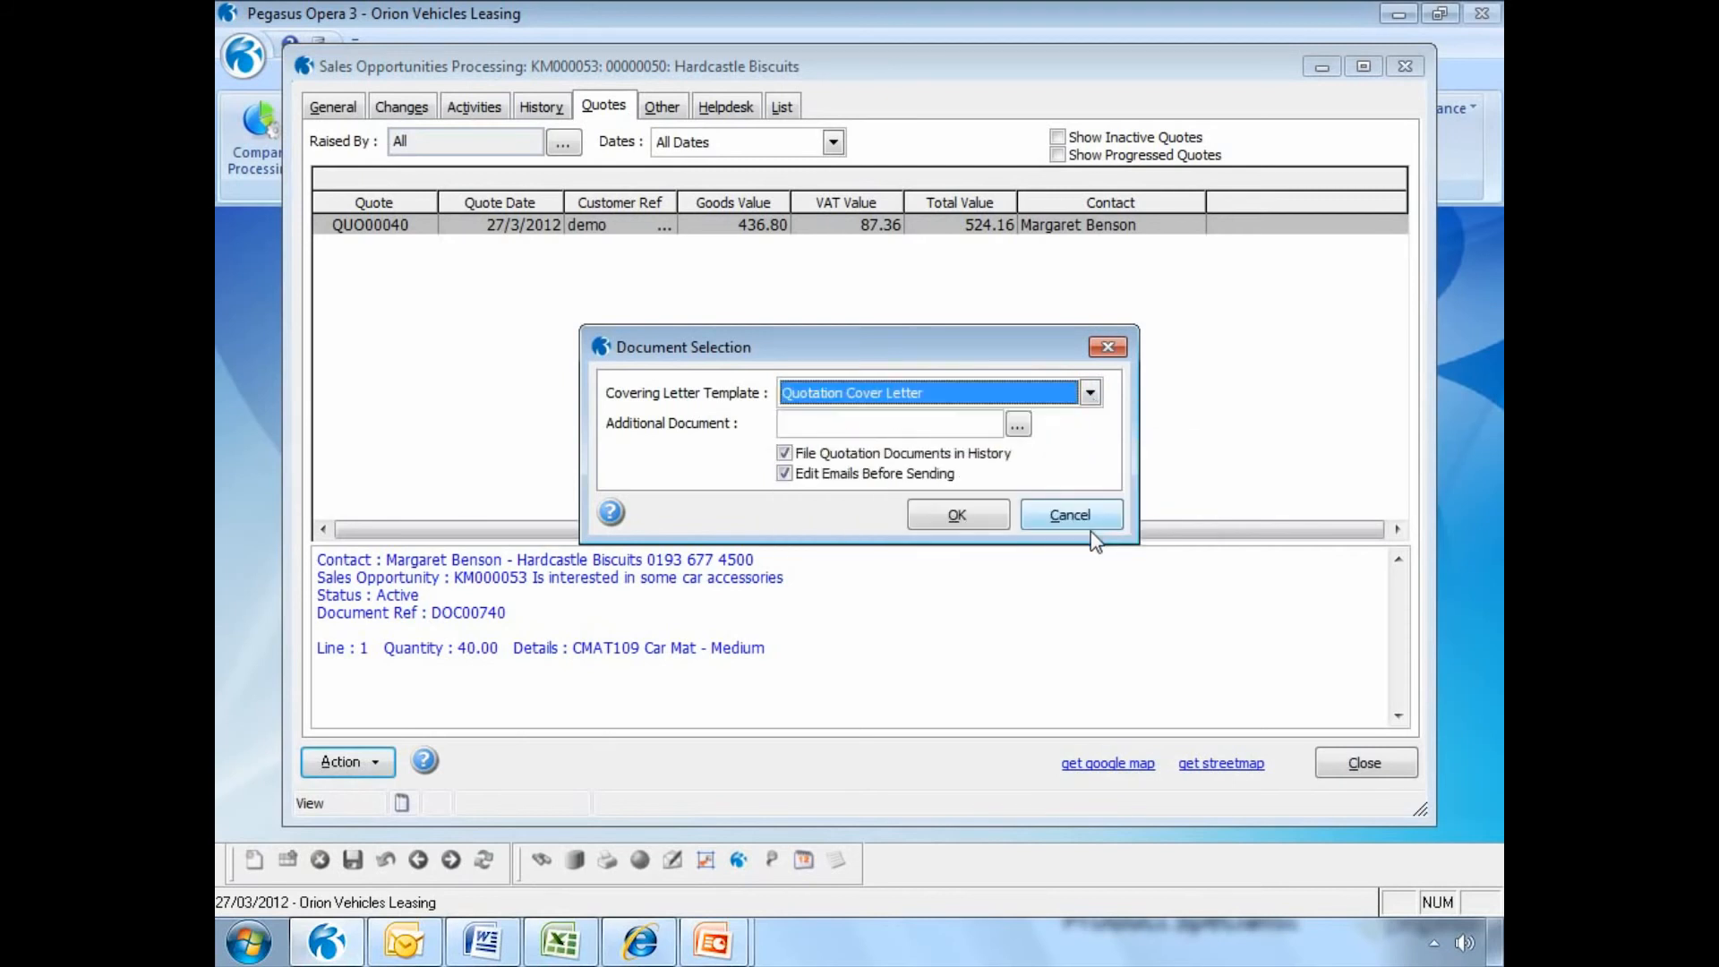
Attach t and c.docx from the desktop's example documents folder as the additional document and accept the document selection.
{"action": "left_click", "coordinate": [1021, 427]}
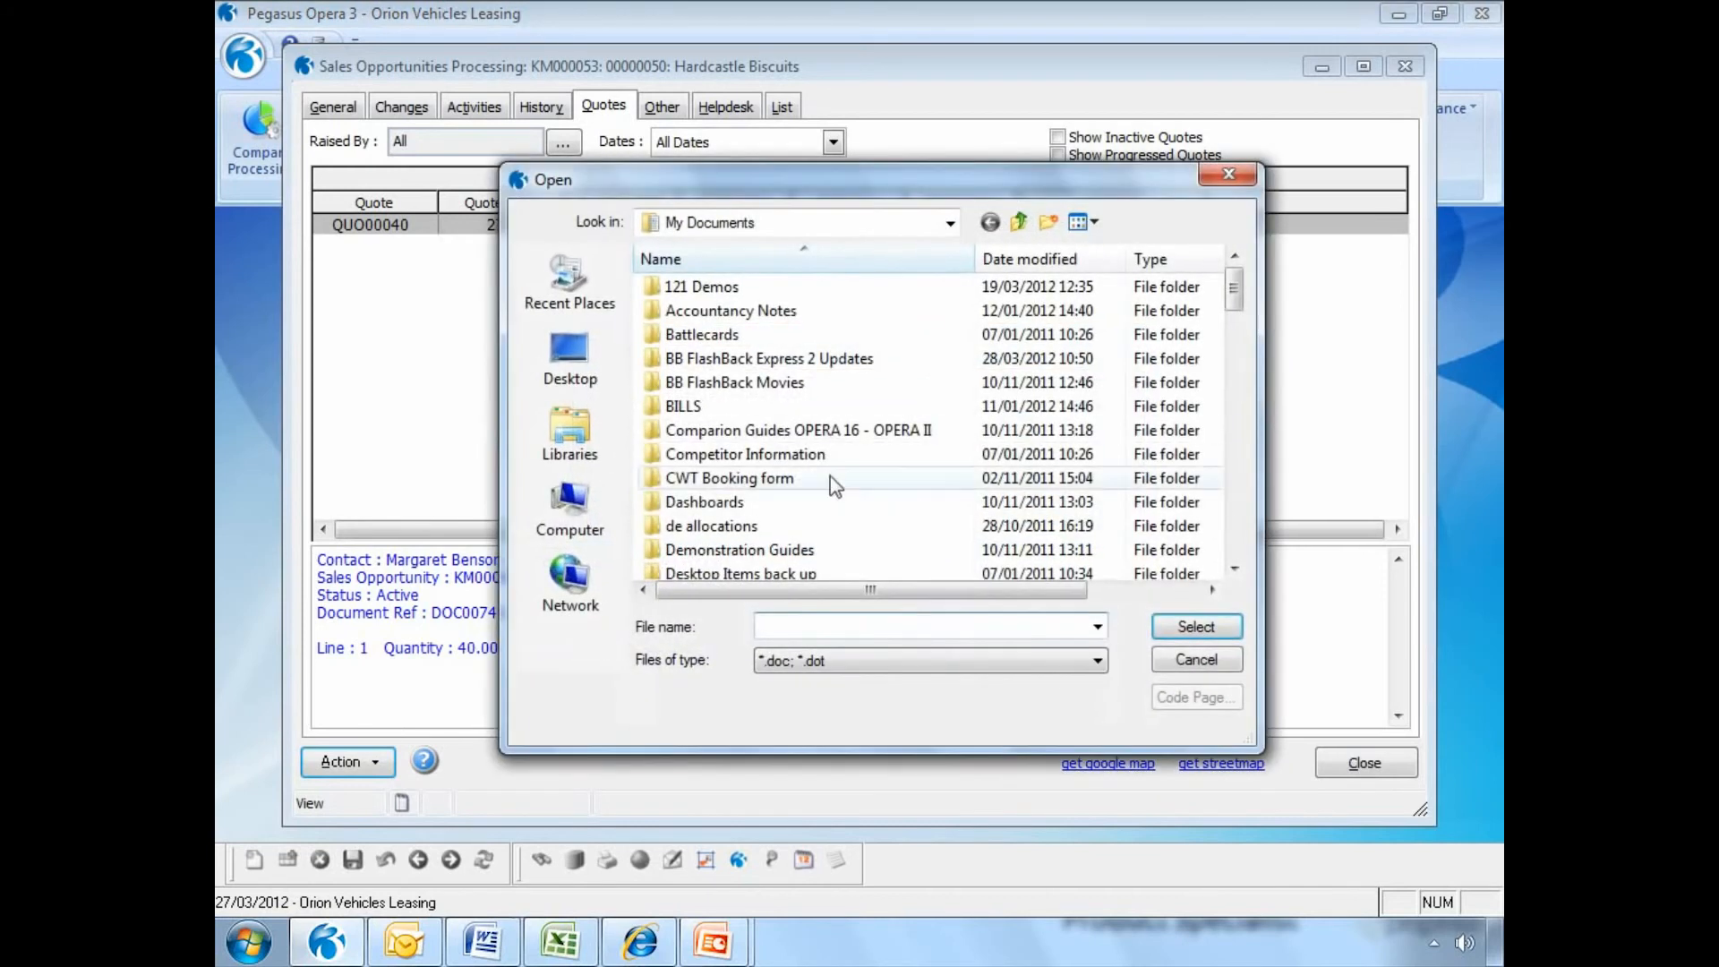
{"action": "left_click", "coordinate": [570, 354]}
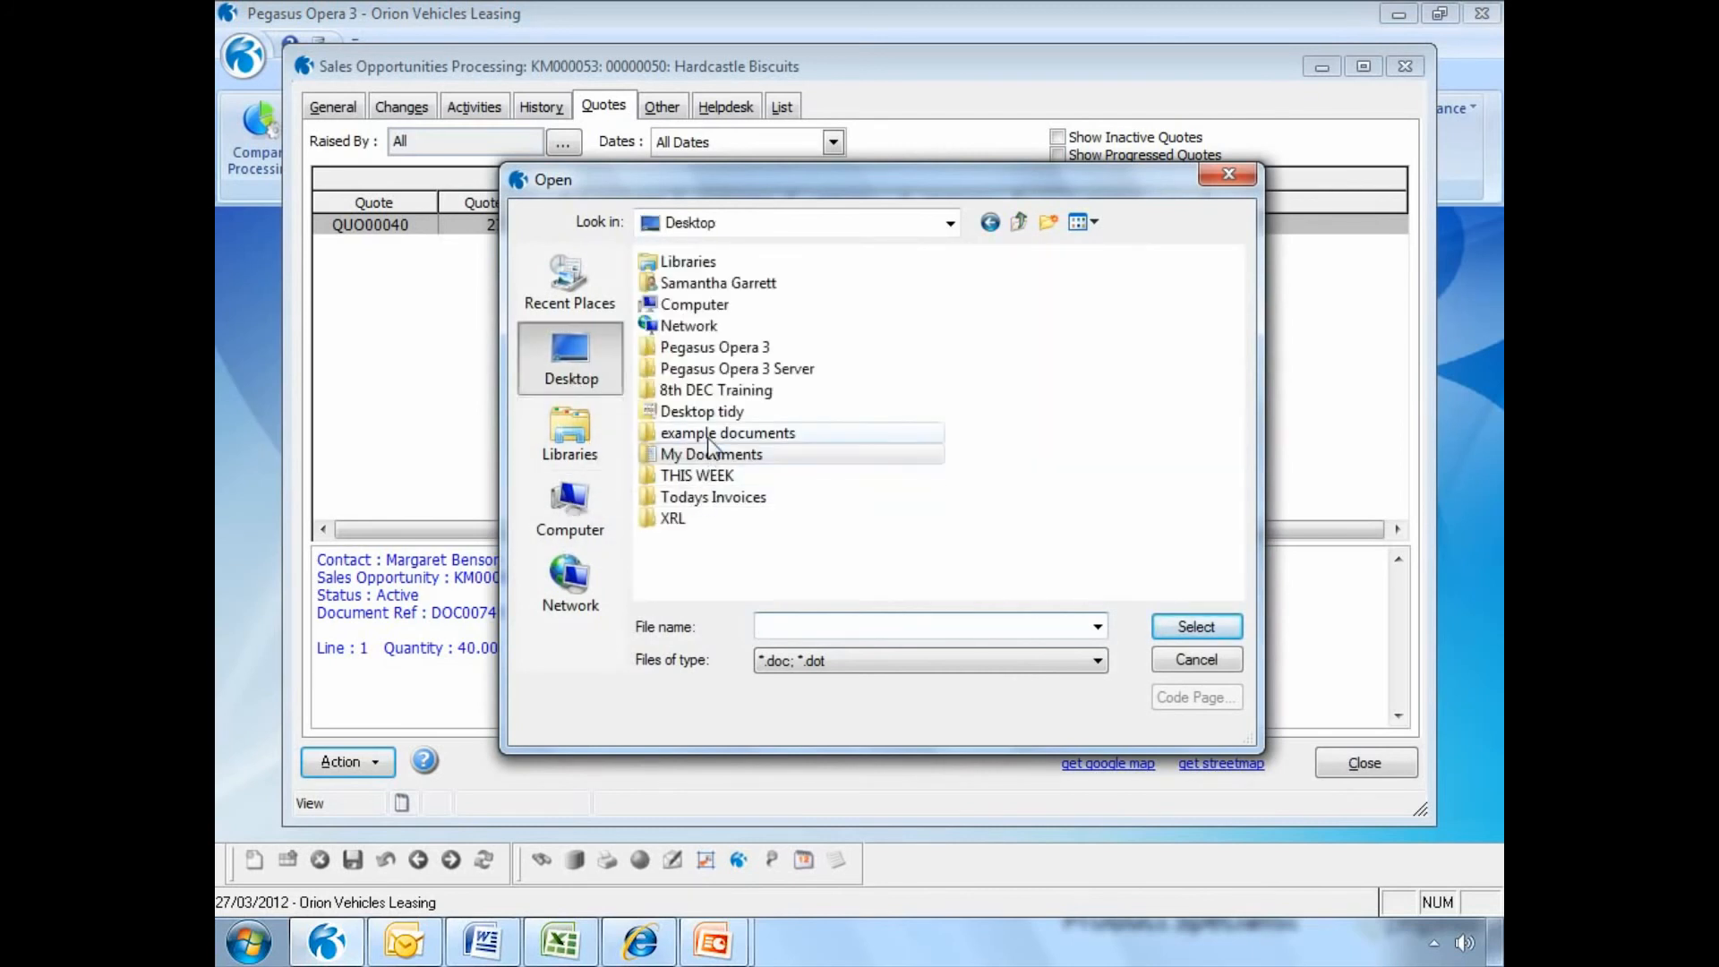
{"action": "double_click", "coordinate": [709, 433]}
{"action": "double_click", "coordinate": [836, 287]}
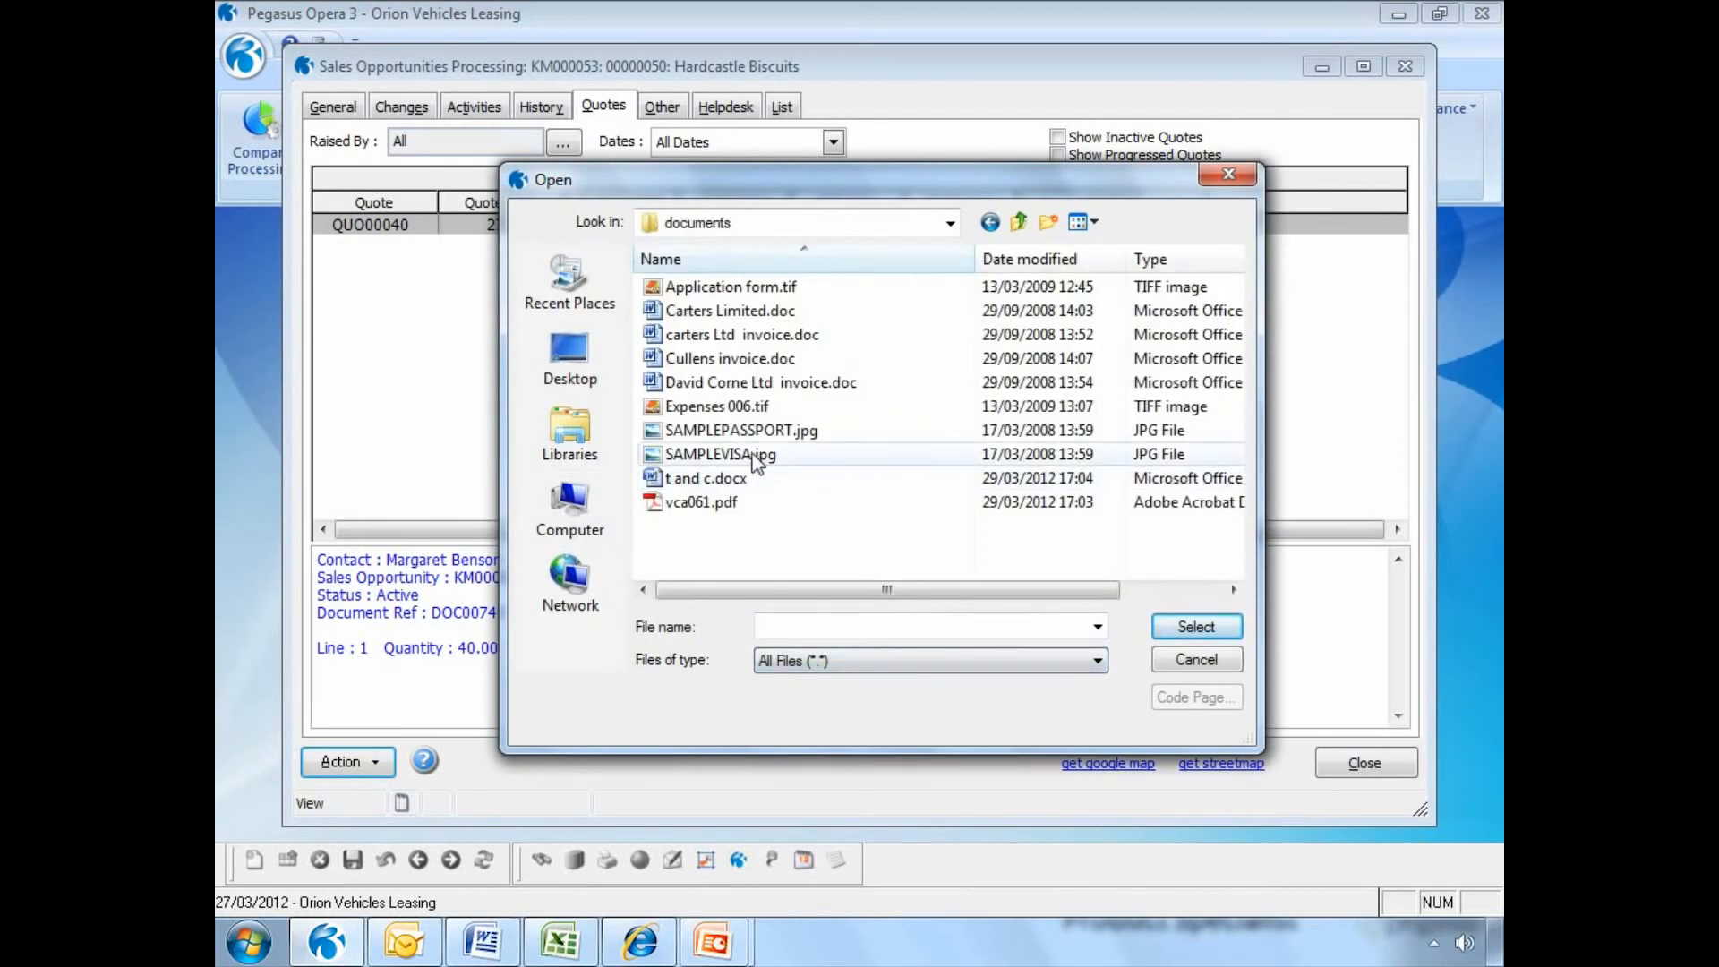
{"action": "double_click", "coordinate": [723, 480]}
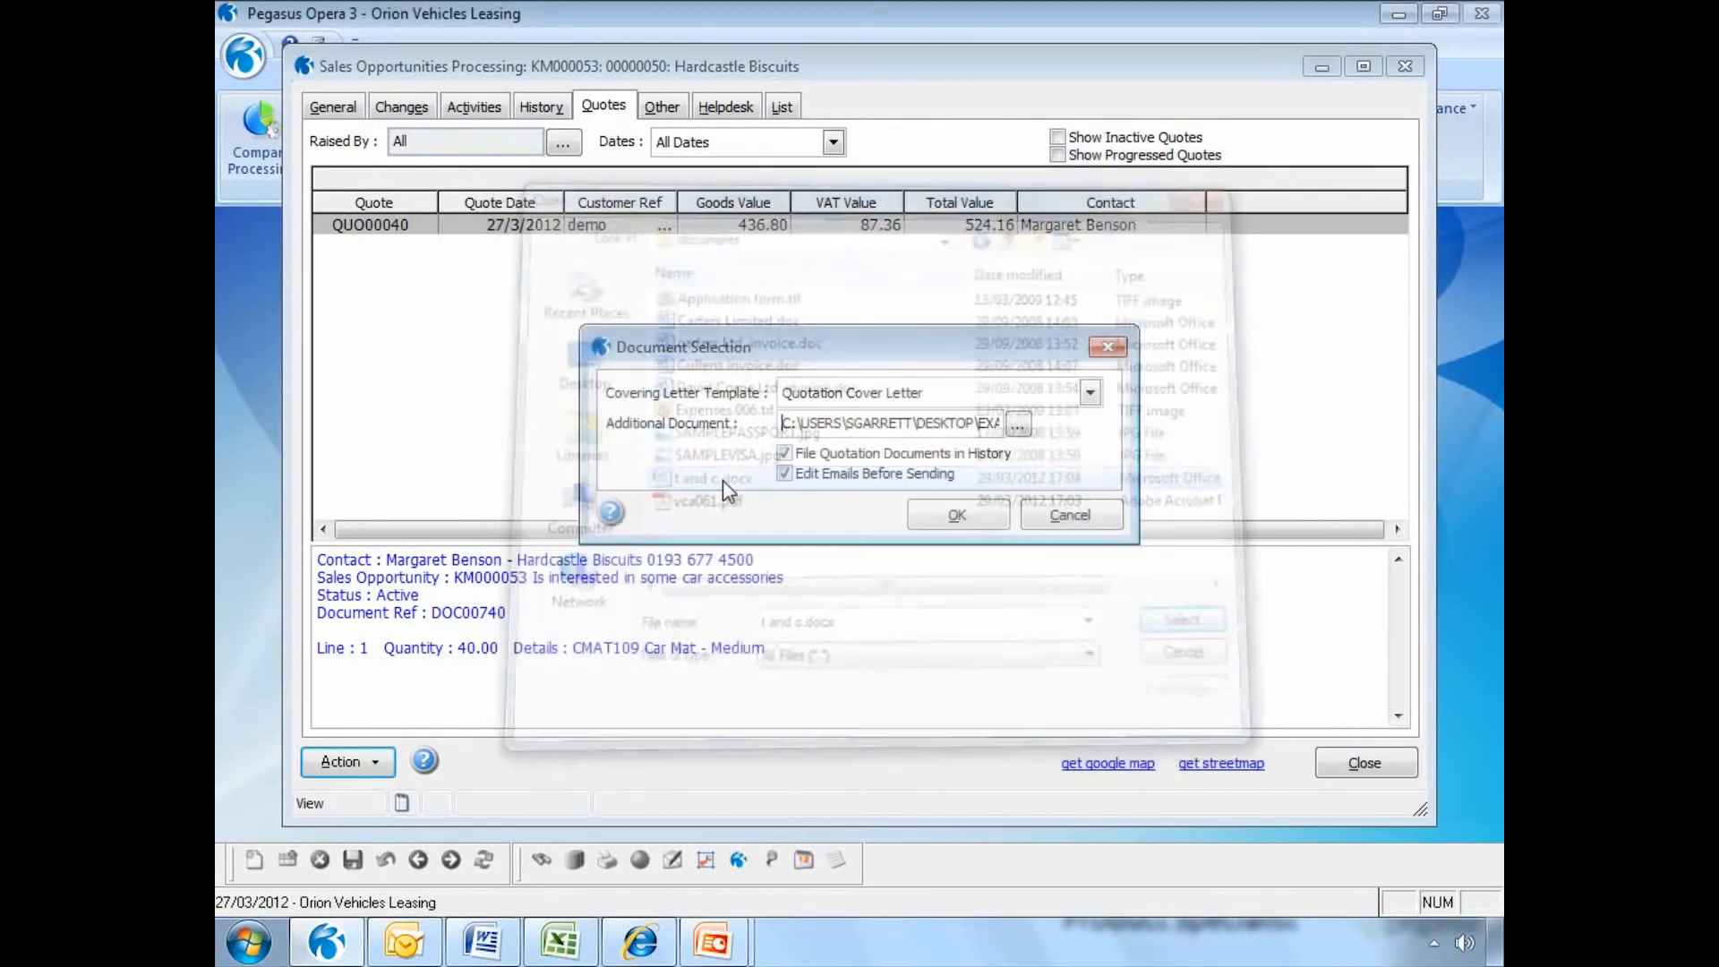
{"action": "left_click", "coordinate": [954, 515]}
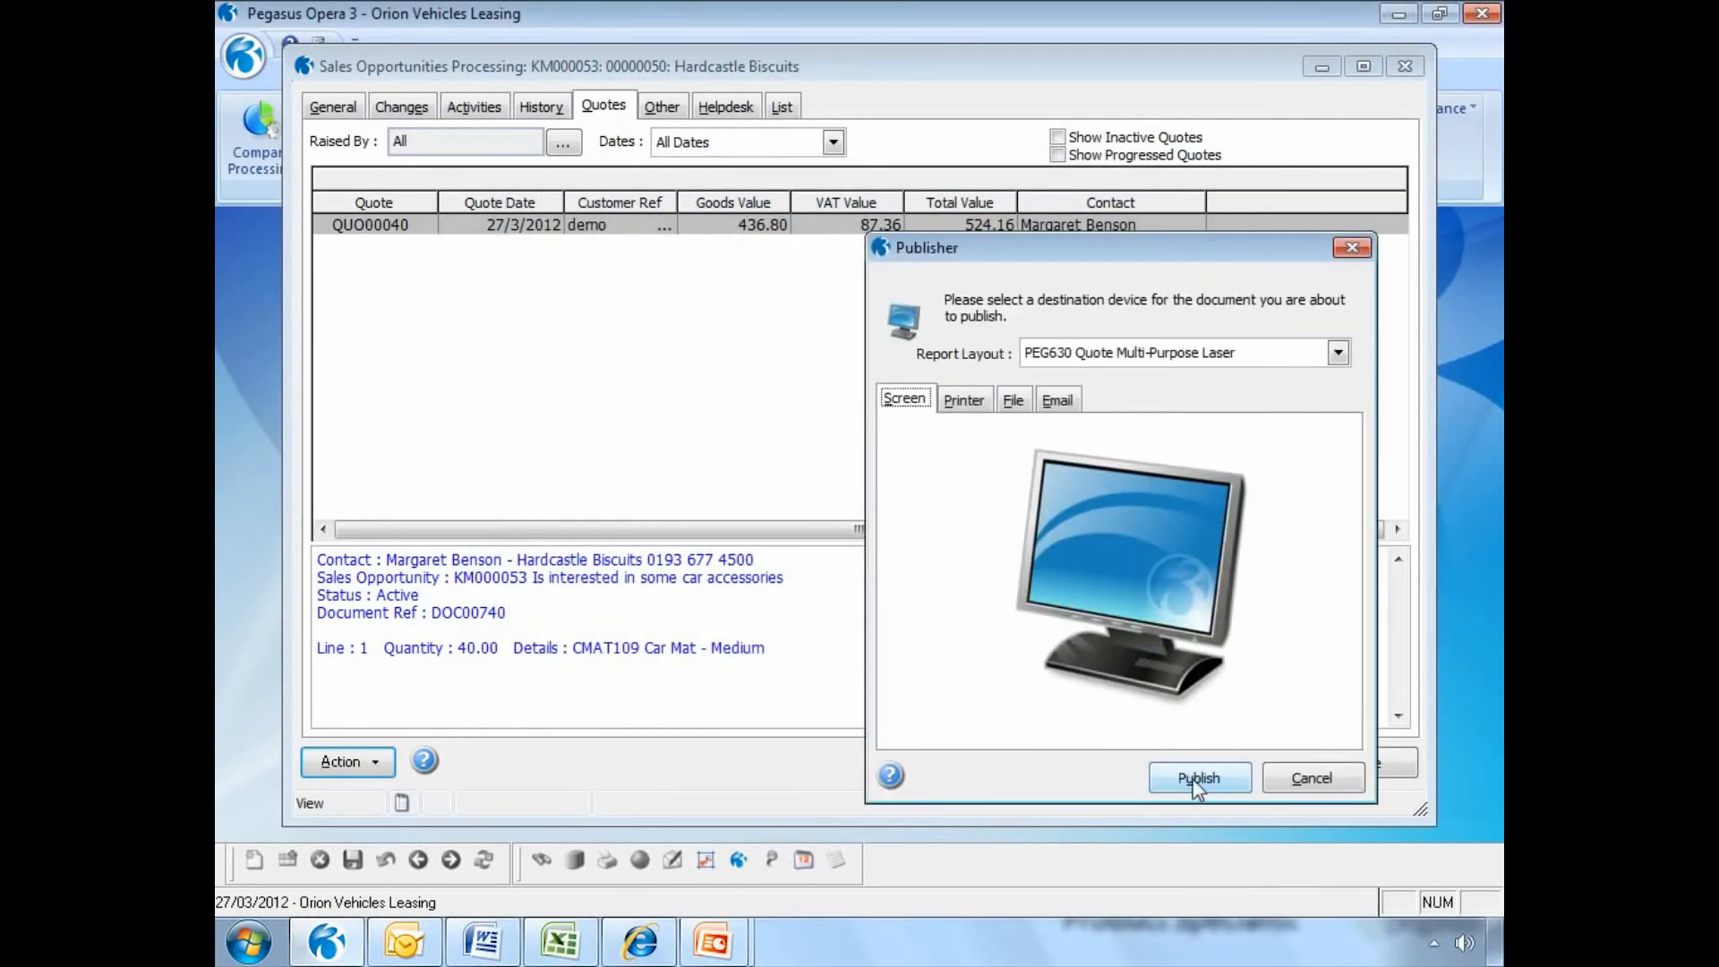
Publish the quote to screen, review the cover letter, quotation and additional document pages, and close the PDF.
{"action": "left_click", "coordinate": [1195, 777]}
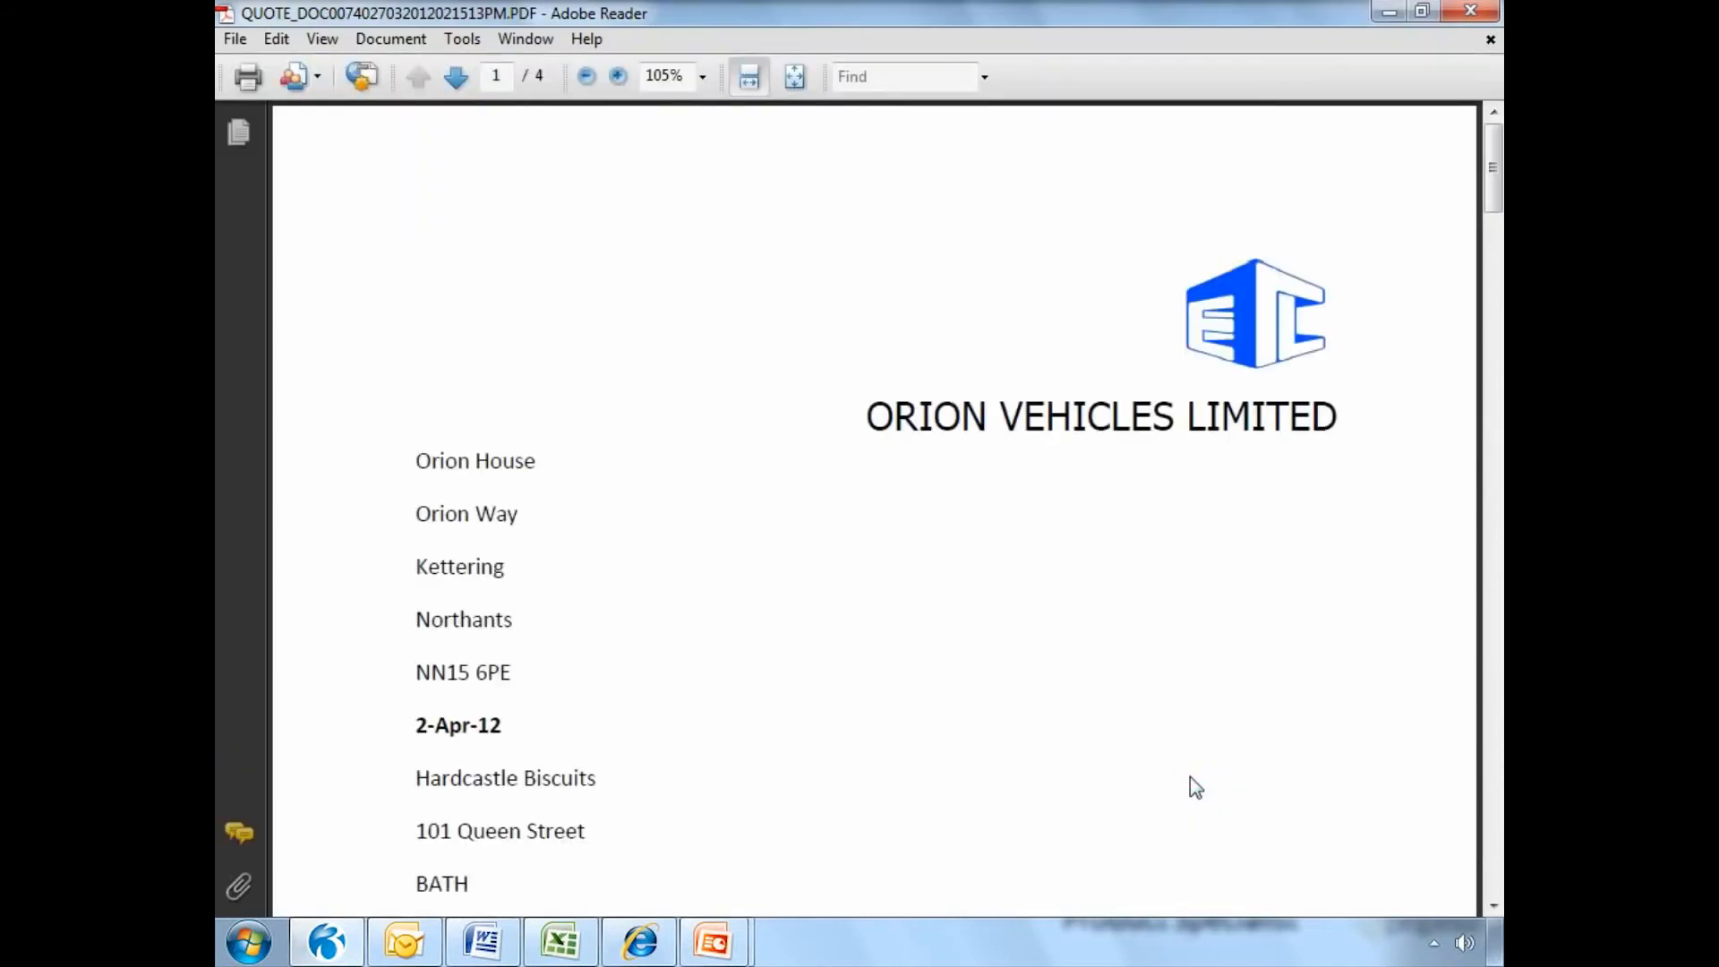
{"action": "scroll", "coordinate": [1163, 762], "scroll_direction": "down", "scroll_amount": 3}
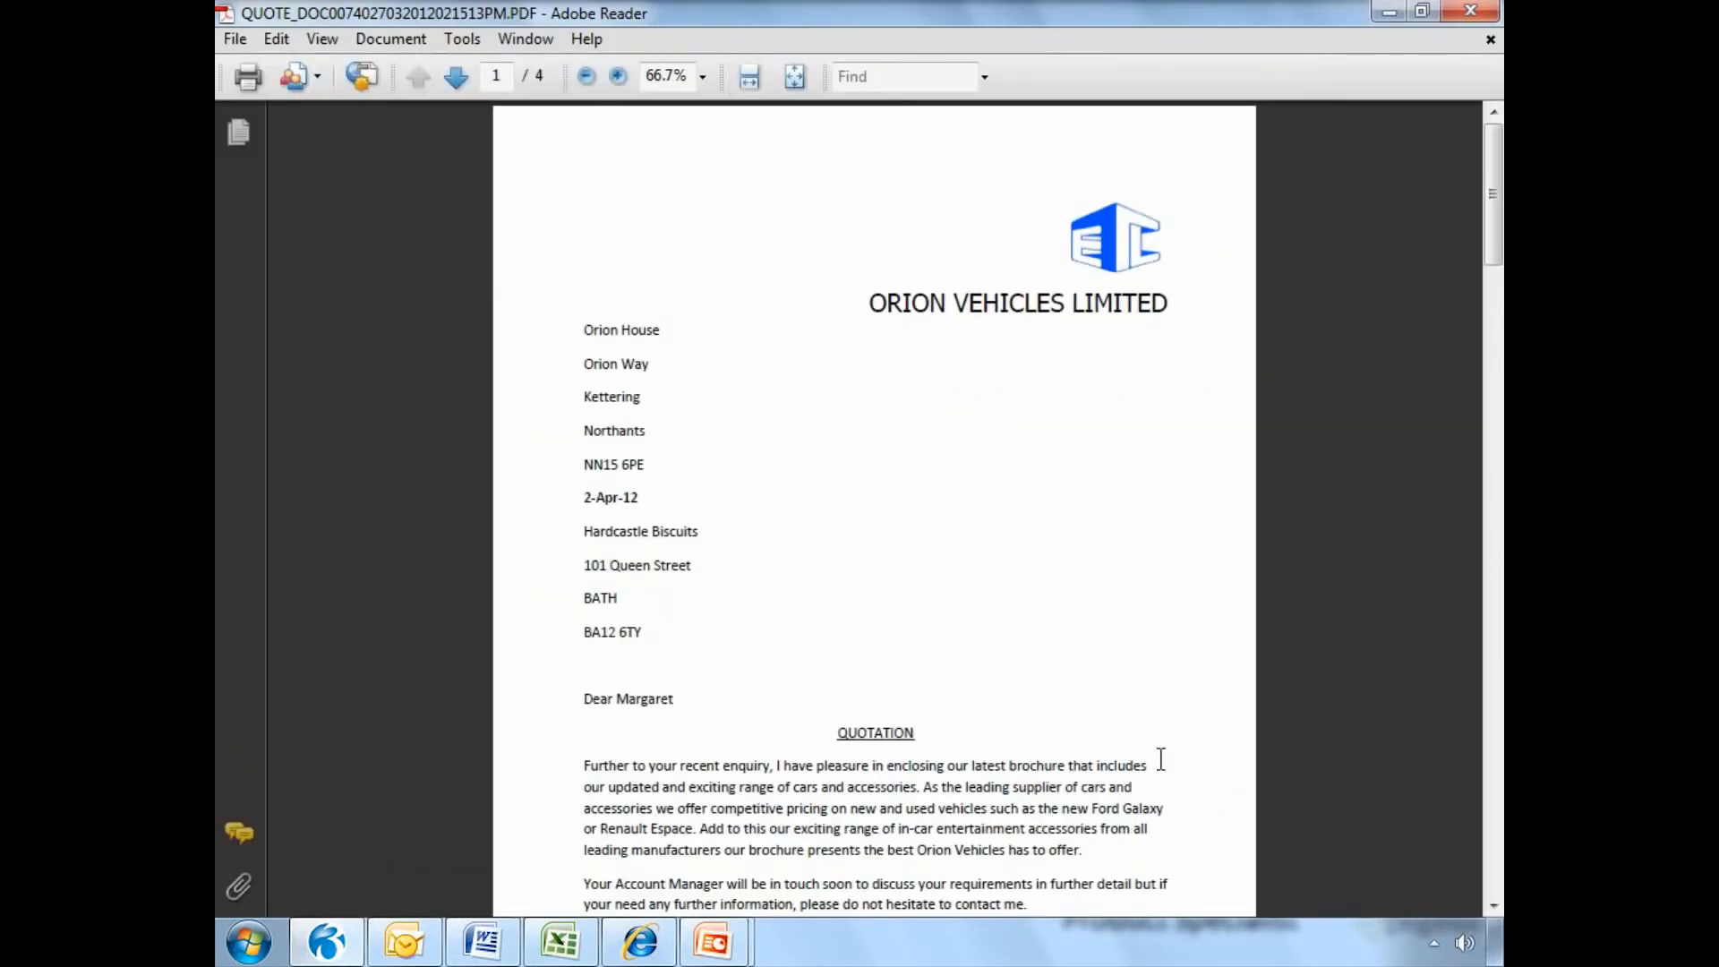
{"action": "scroll", "coordinate": [1160, 759], "scroll_direction": "down", "scroll_amount": 15}
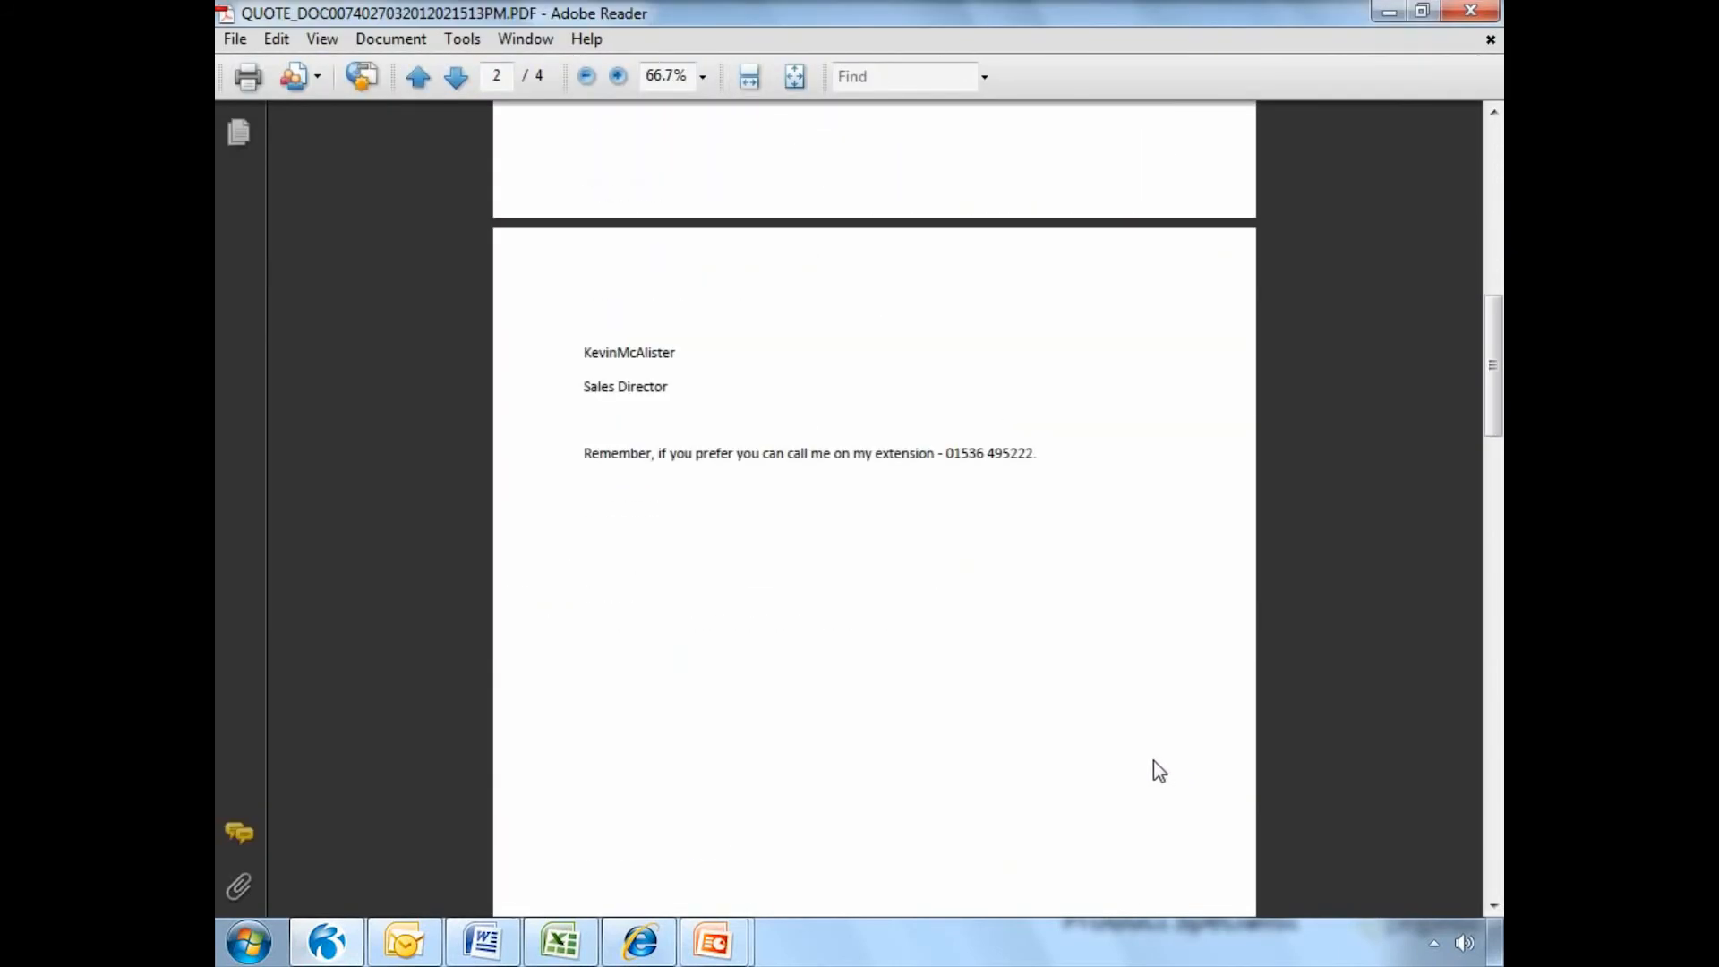
{"action": "scroll", "coordinate": [1152, 761], "scroll_direction": "down", "scroll_amount": 5}
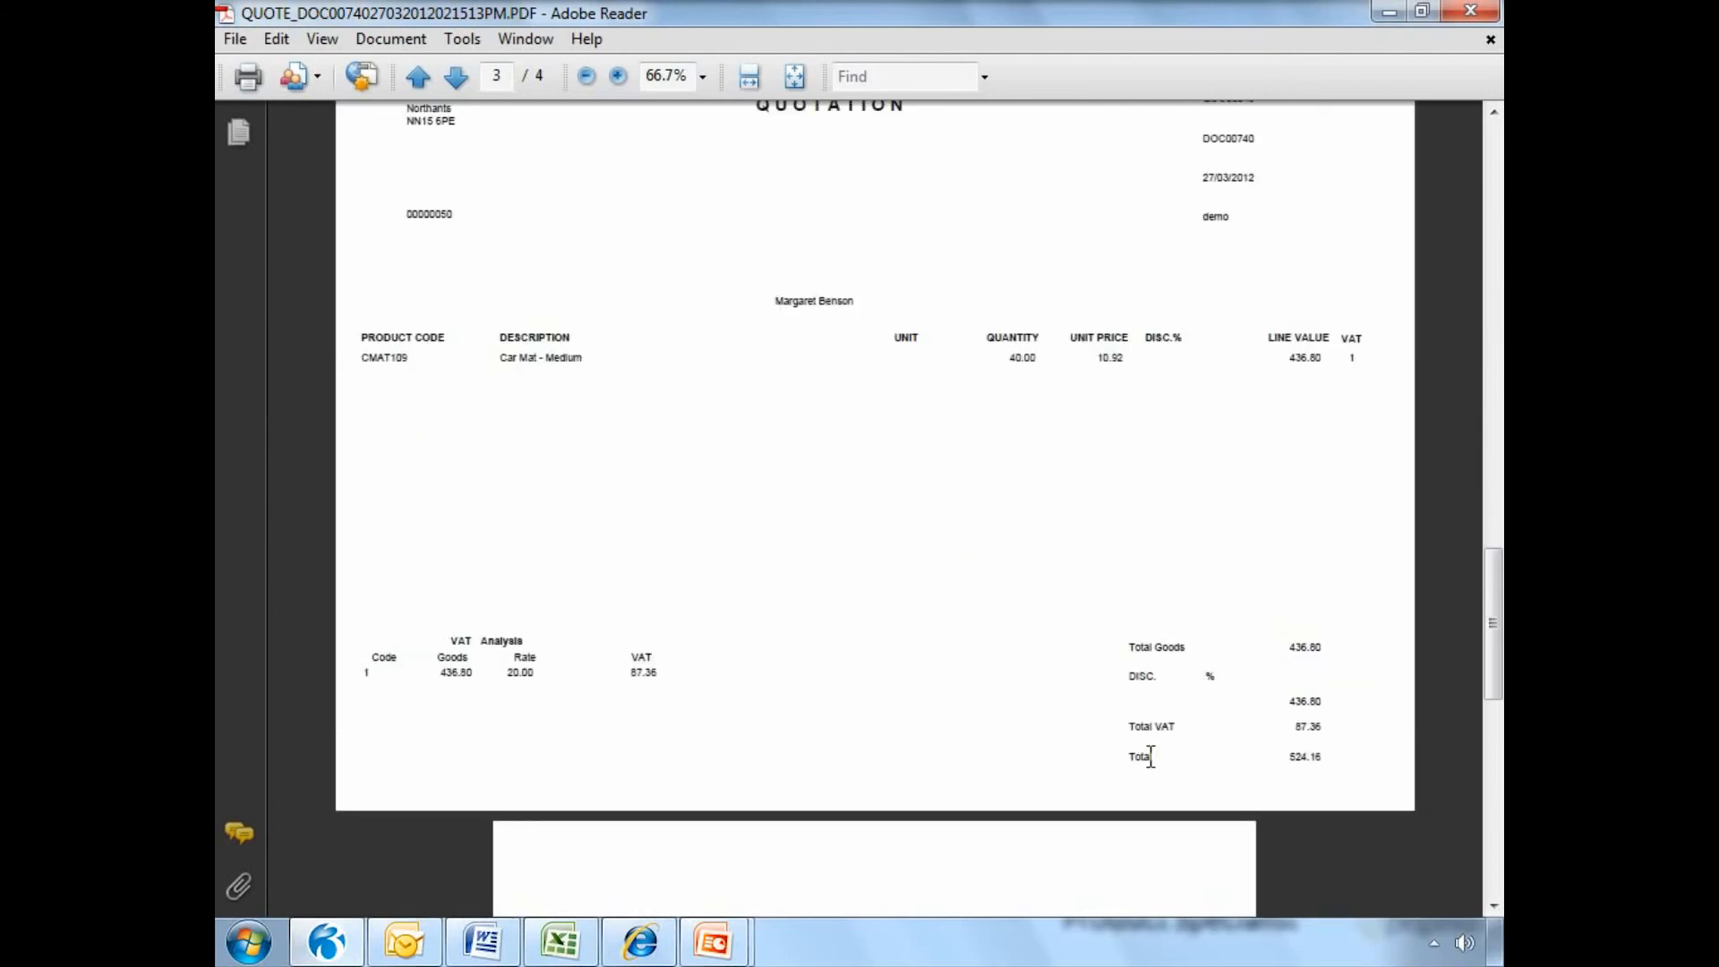
{"action": "scroll", "coordinate": [1150, 757], "scroll_direction": "up", "scroll_amount": 1}
{"action": "scroll", "coordinate": [1150, 757], "scroll_direction": "down", "scroll_amount": 5}
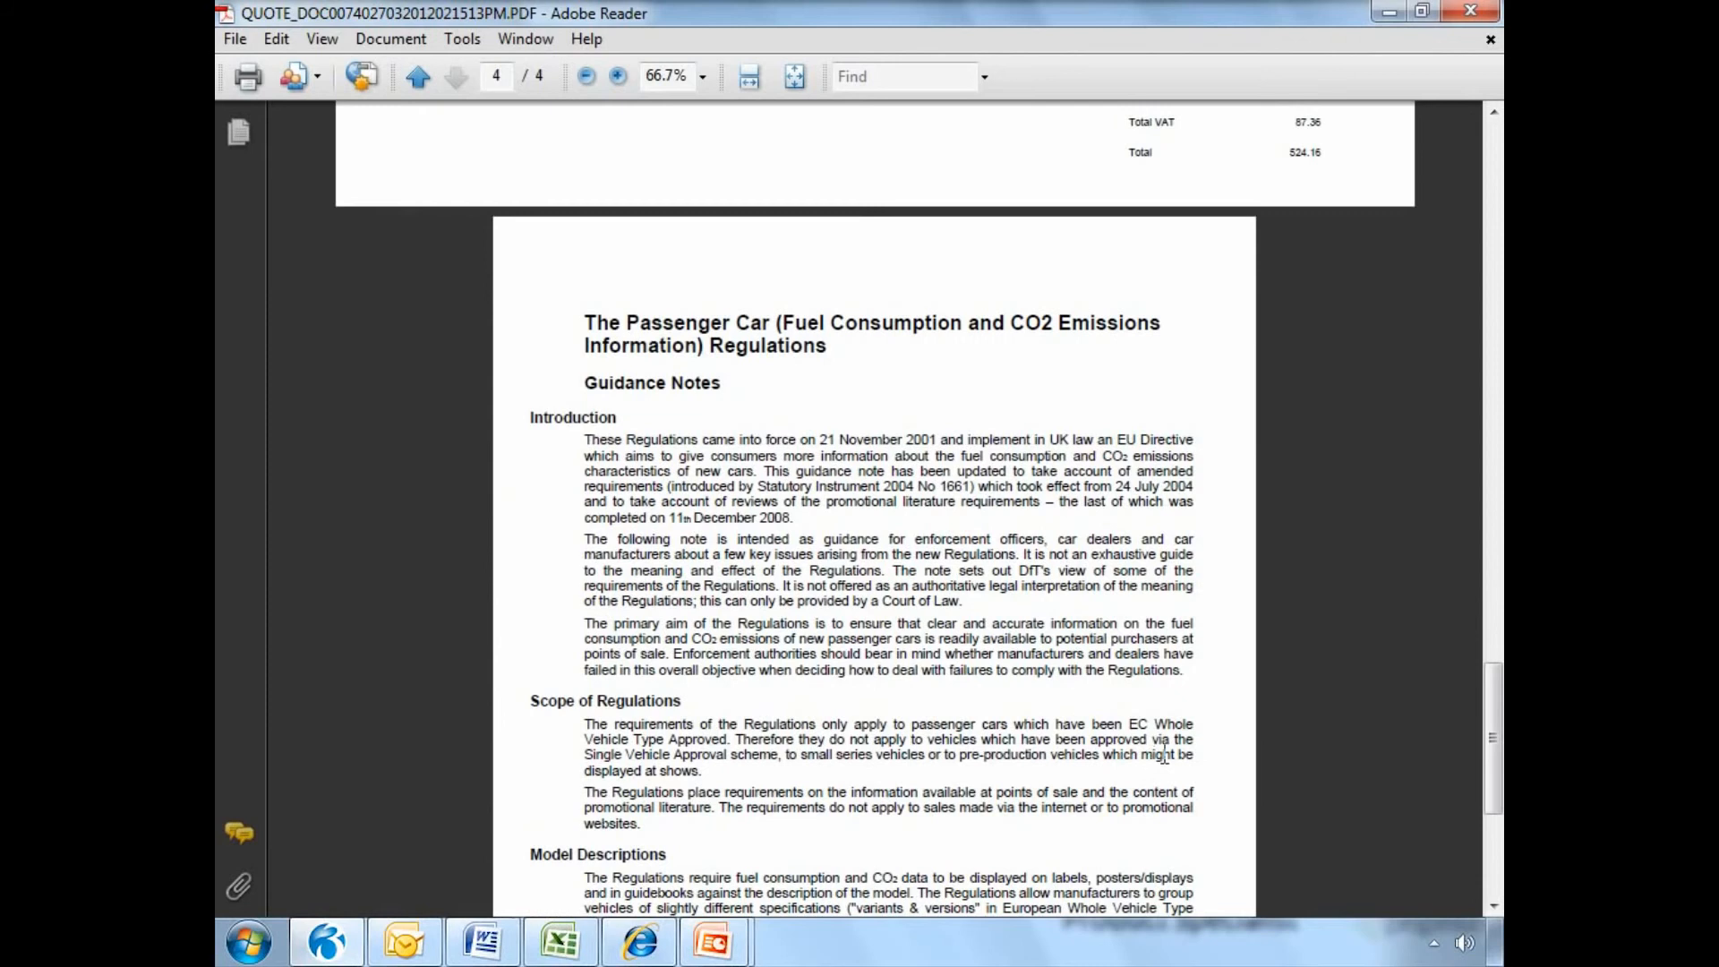
{"action": "left_click", "coordinate": [1469, 16]}
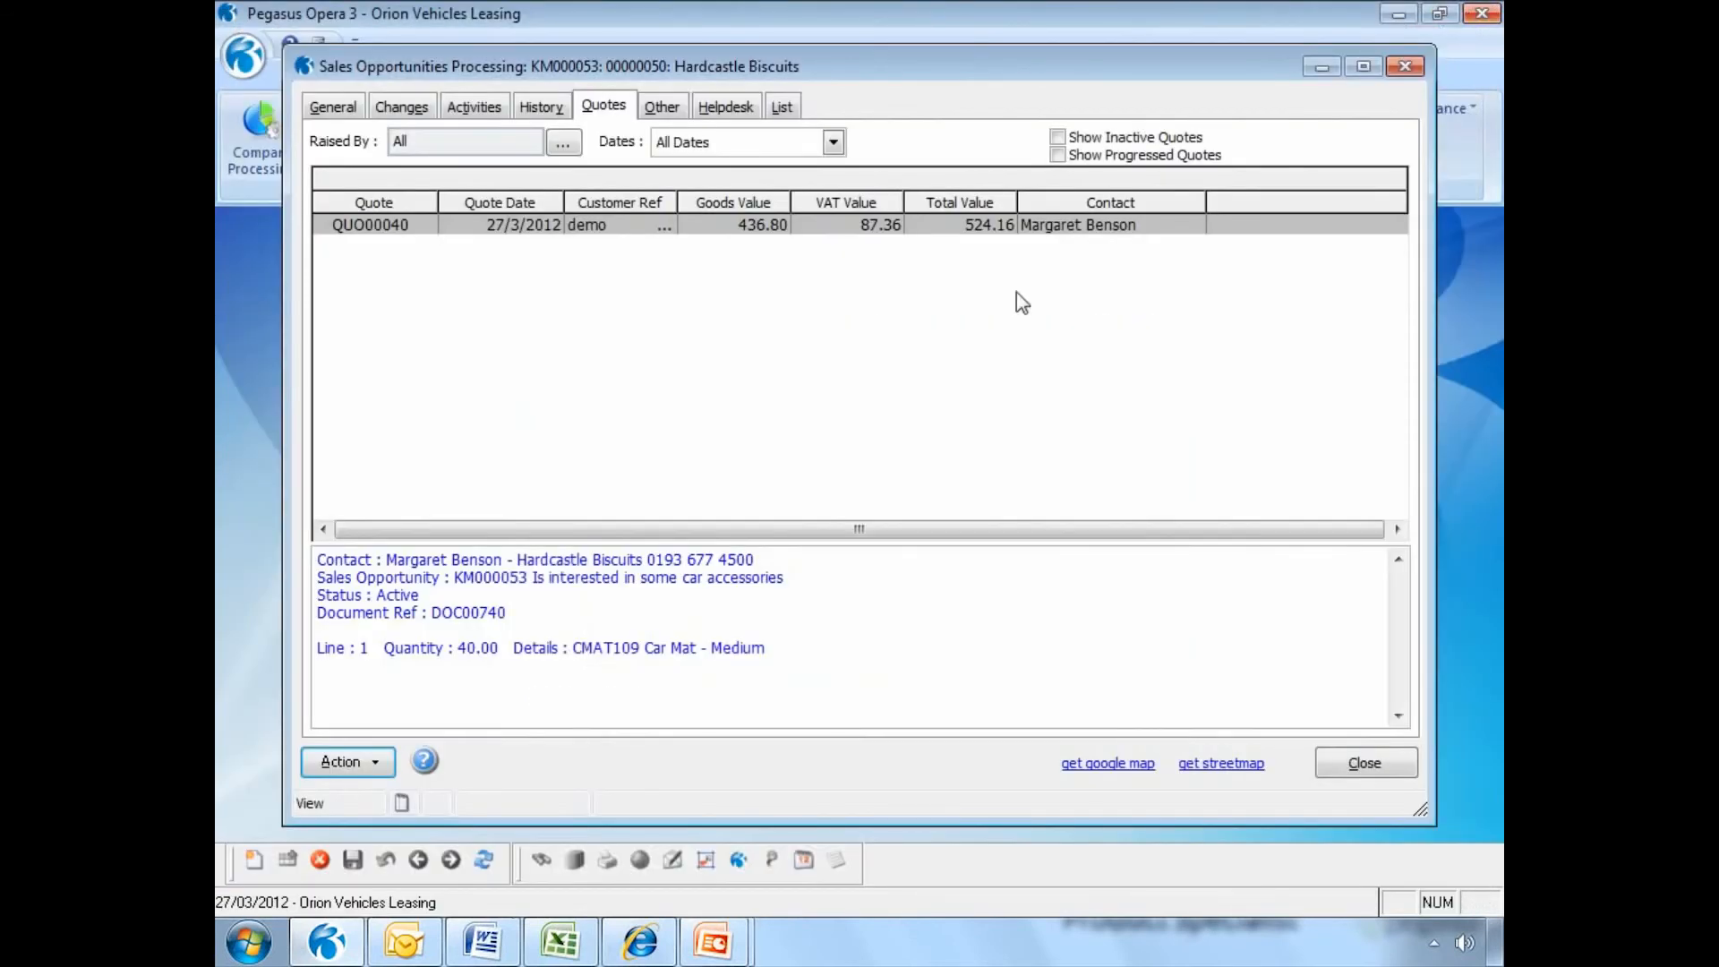
Review the opportunity's closure probability and value fields, and its history, activities and helpdesk records.
{"action": "left_click", "coordinate": [332, 106]}
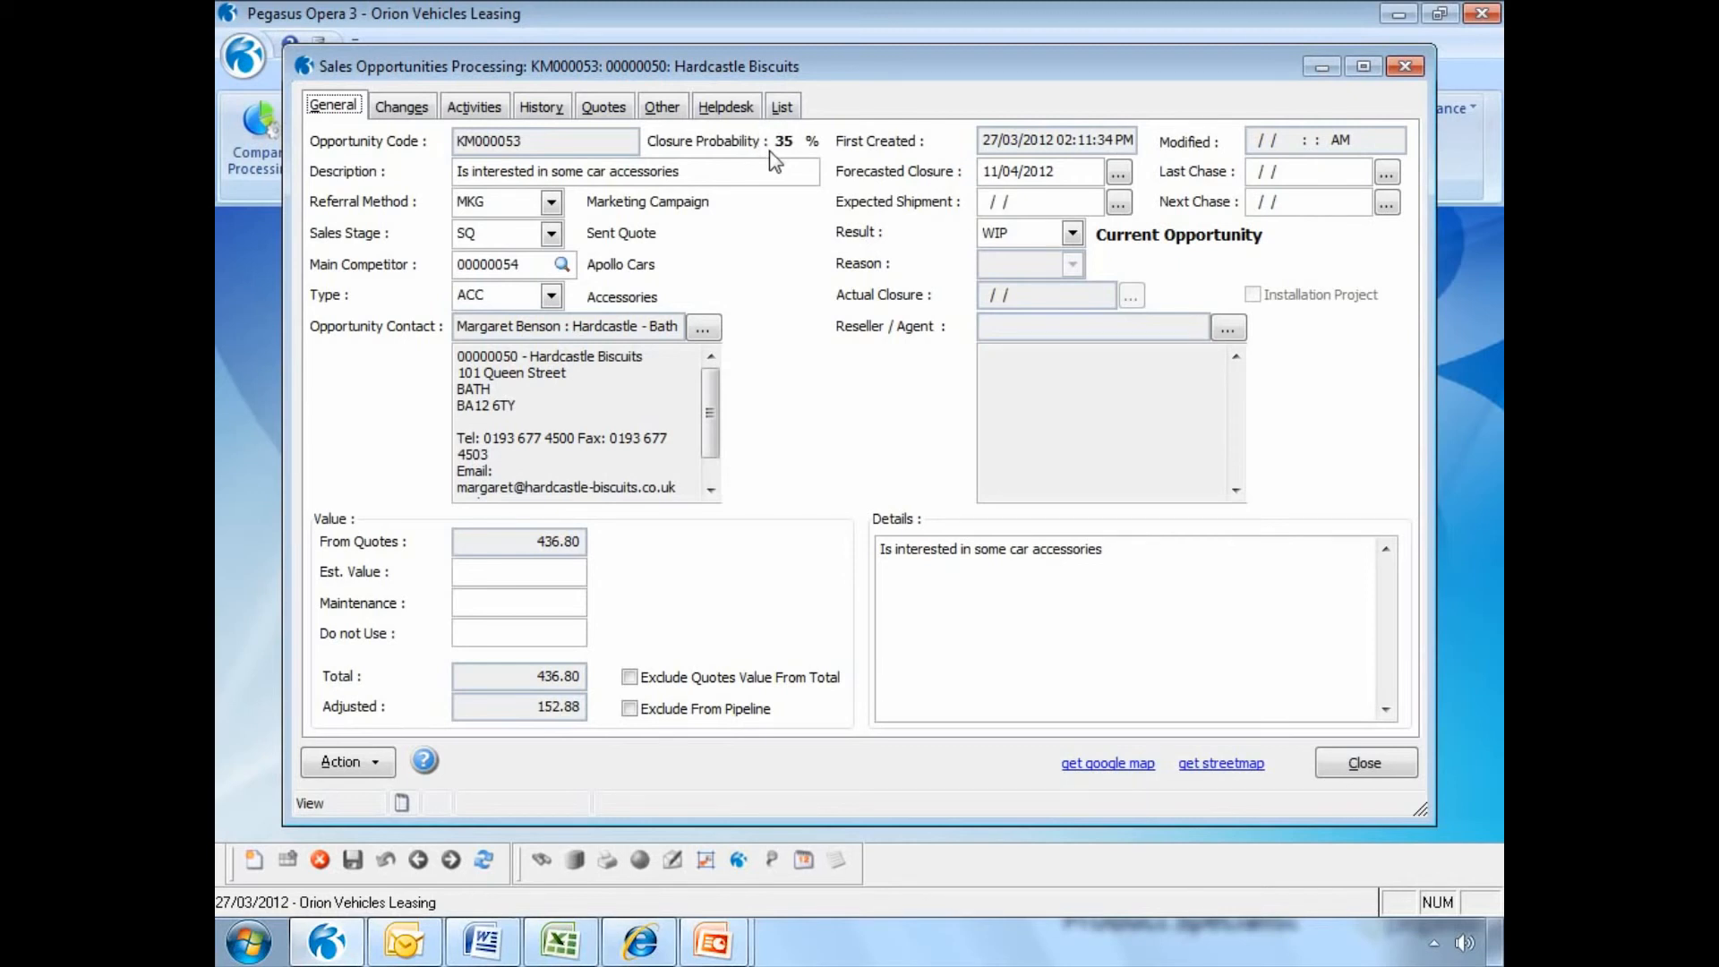
{"action": "left_click", "coordinate": [508, 570]}
{"action": "left_click", "coordinate": [506, 601]}
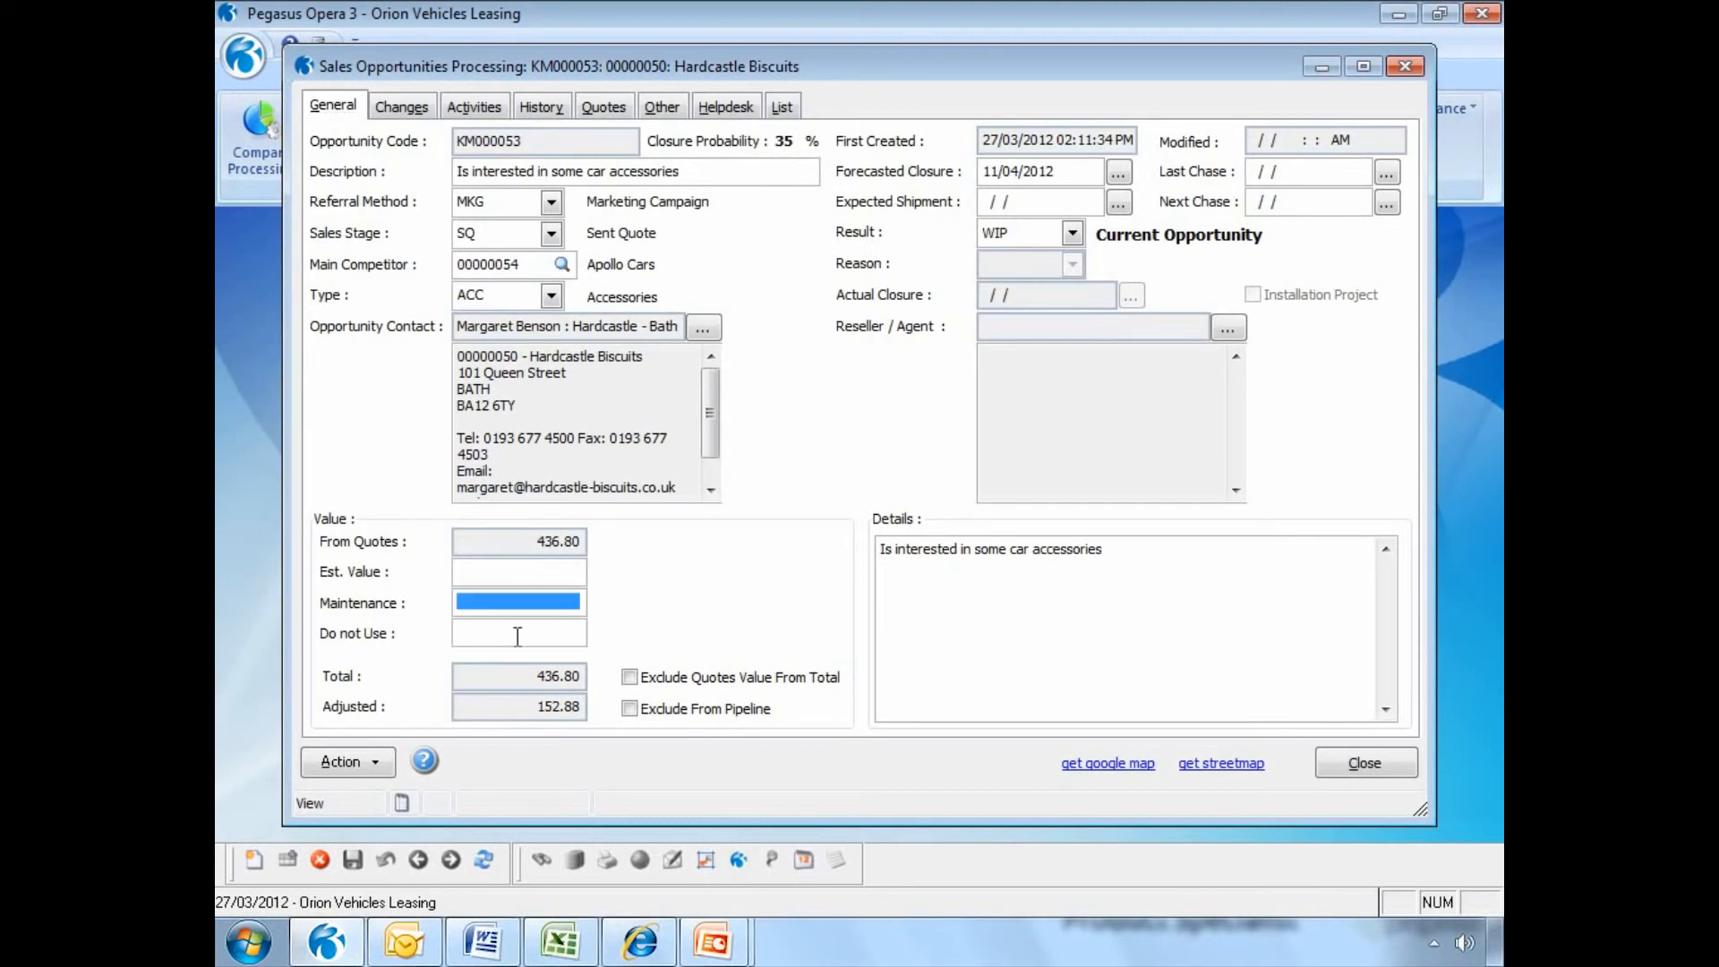
{"action": "left_click", "coordinate": [512, 636]}
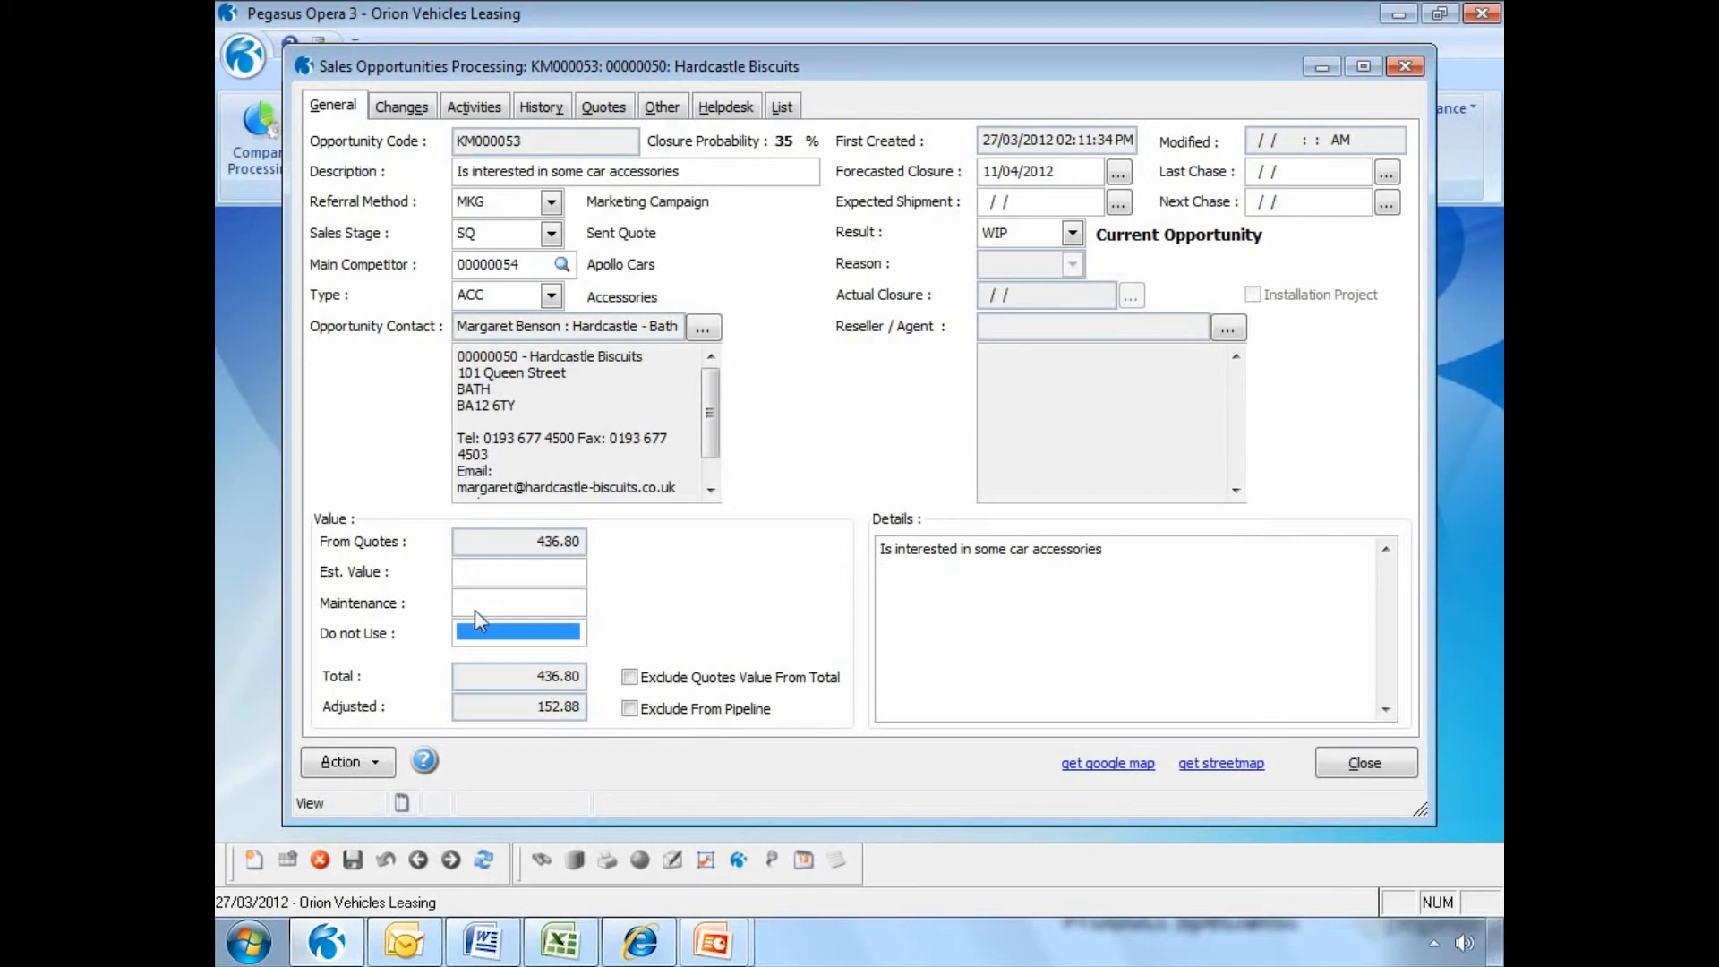
{"action": "left_click", "coordinate": [544, 109]}
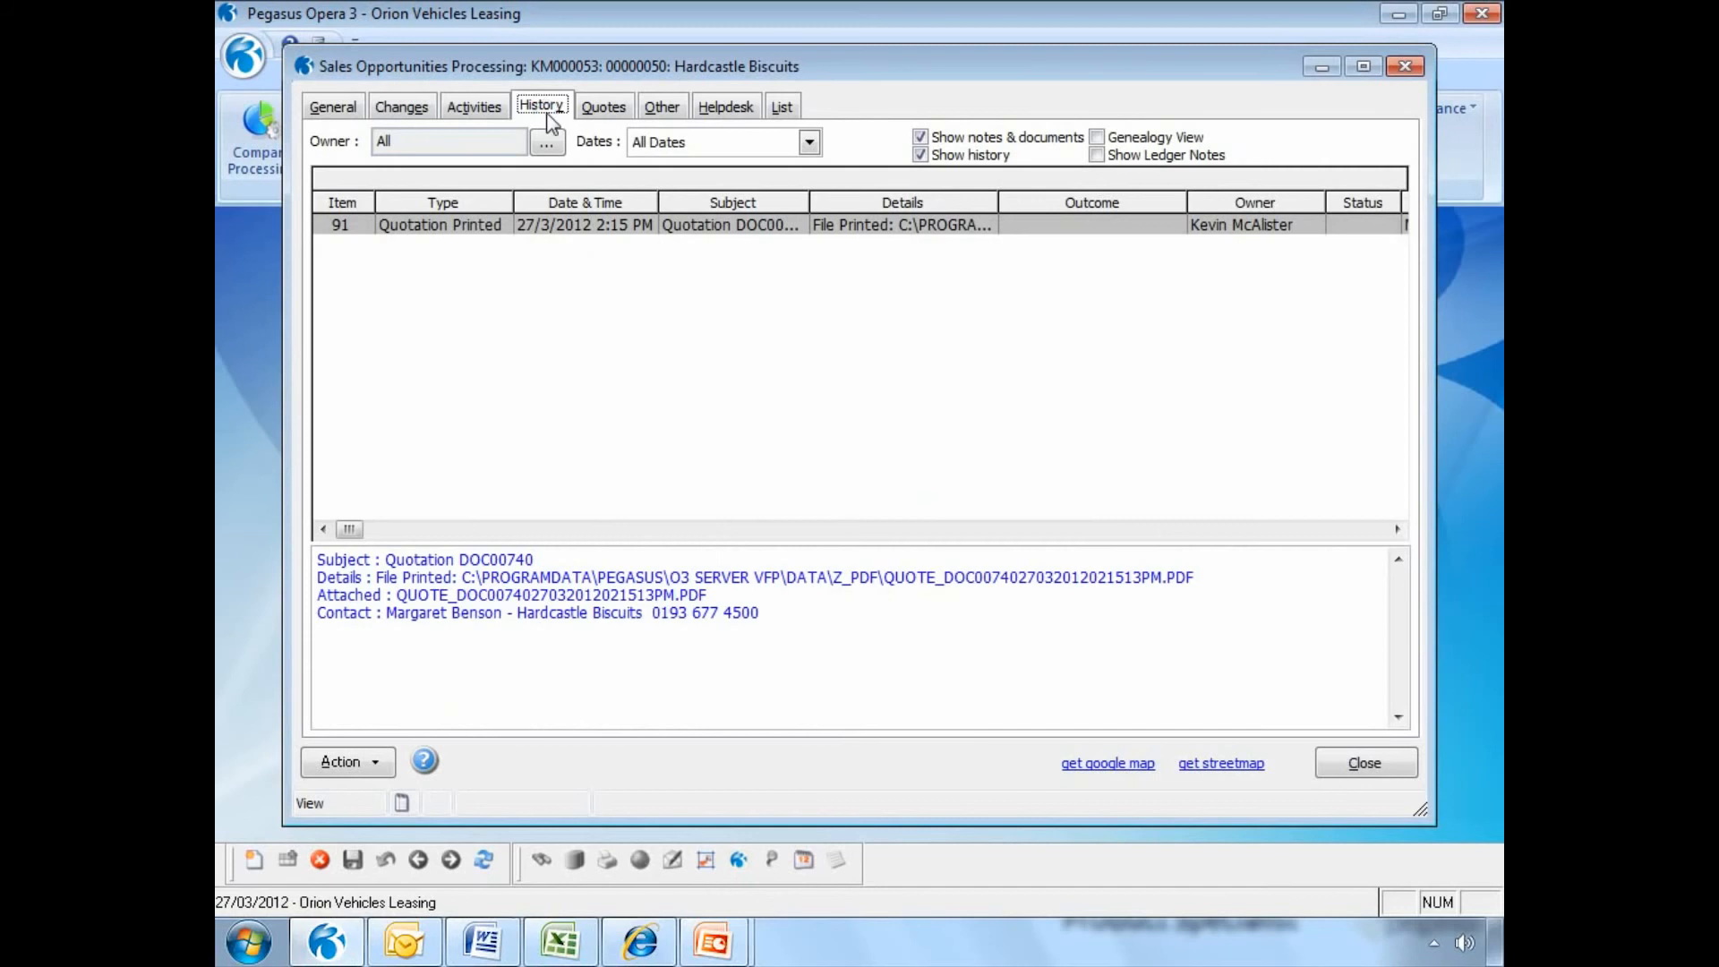
{"action": "left_click", "coordinate": [491, 109]}
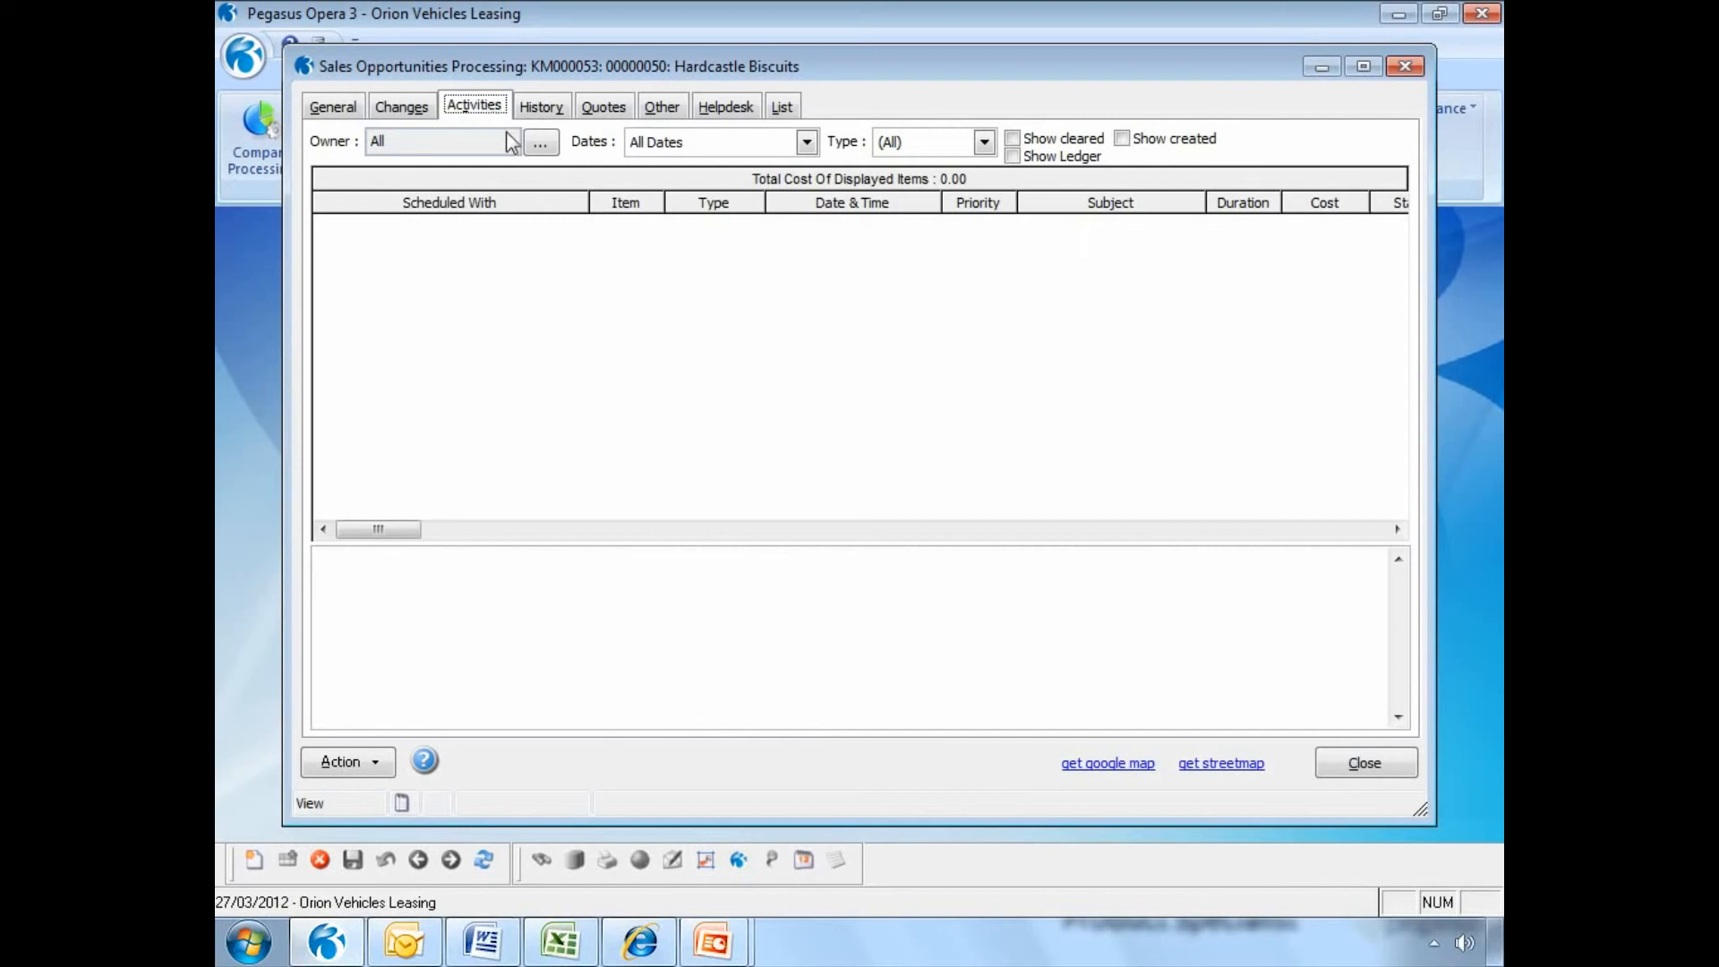
{"action": "left_click", "coordinate": [719, 109]}
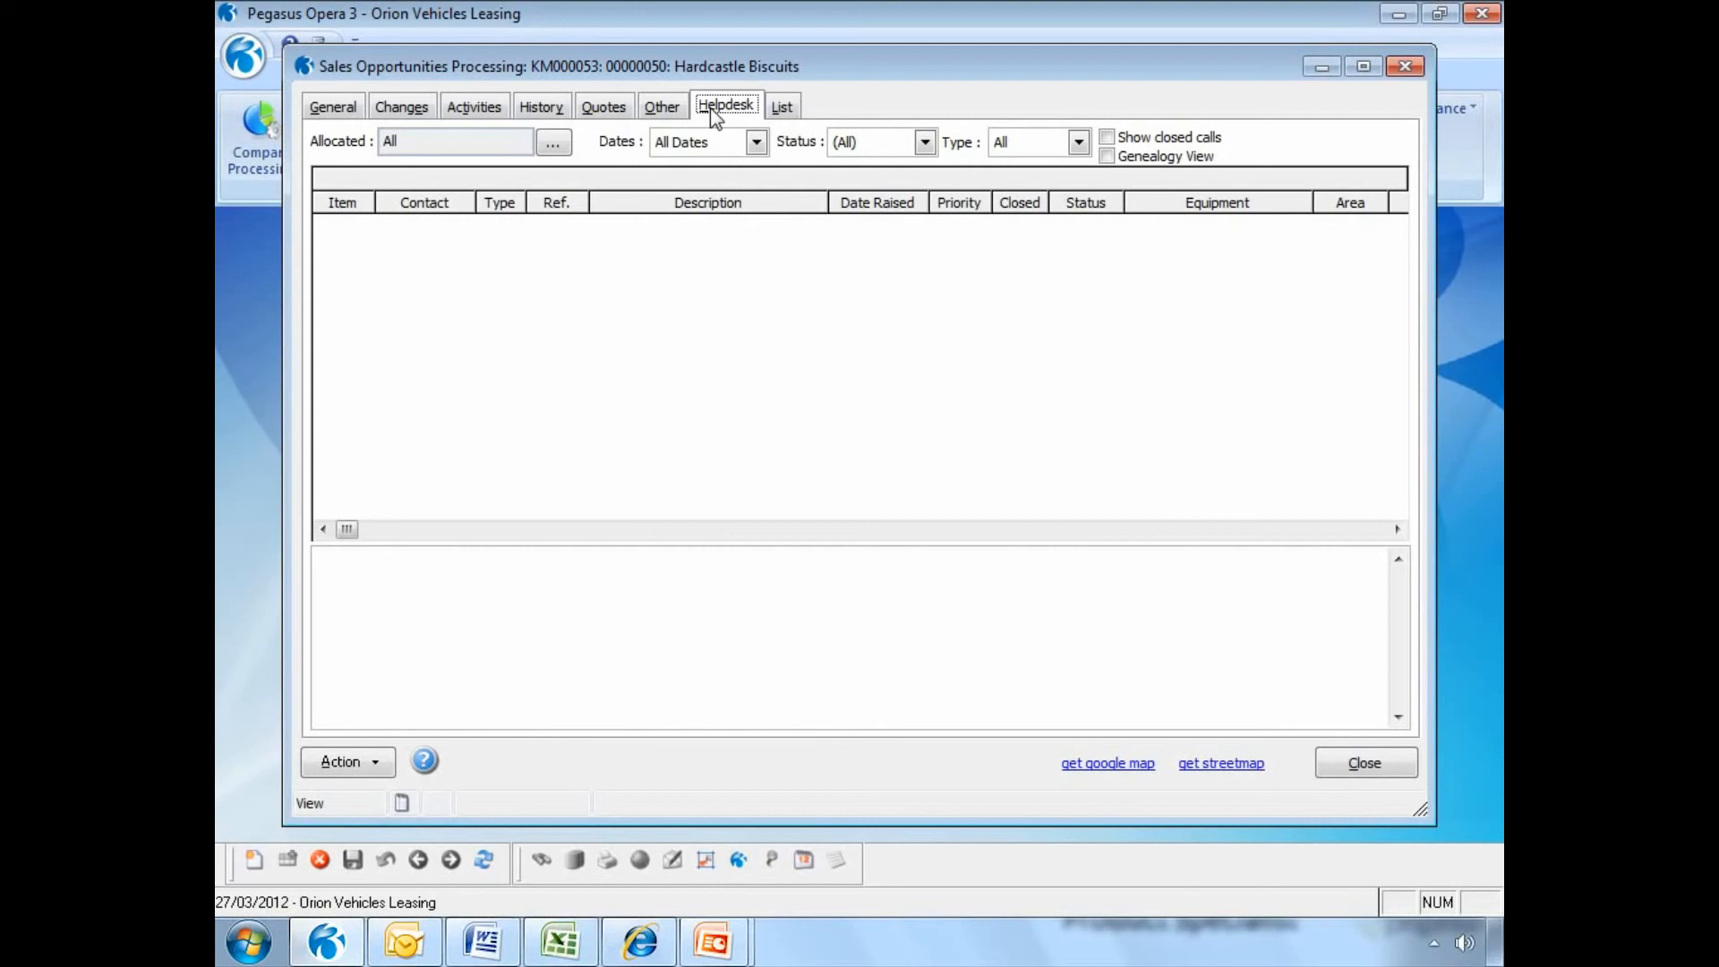
Set the opportunity's sales stage to SC (Sale Completed) in its general details.
{"action": "left_click", "coordinate": [358, 109]}
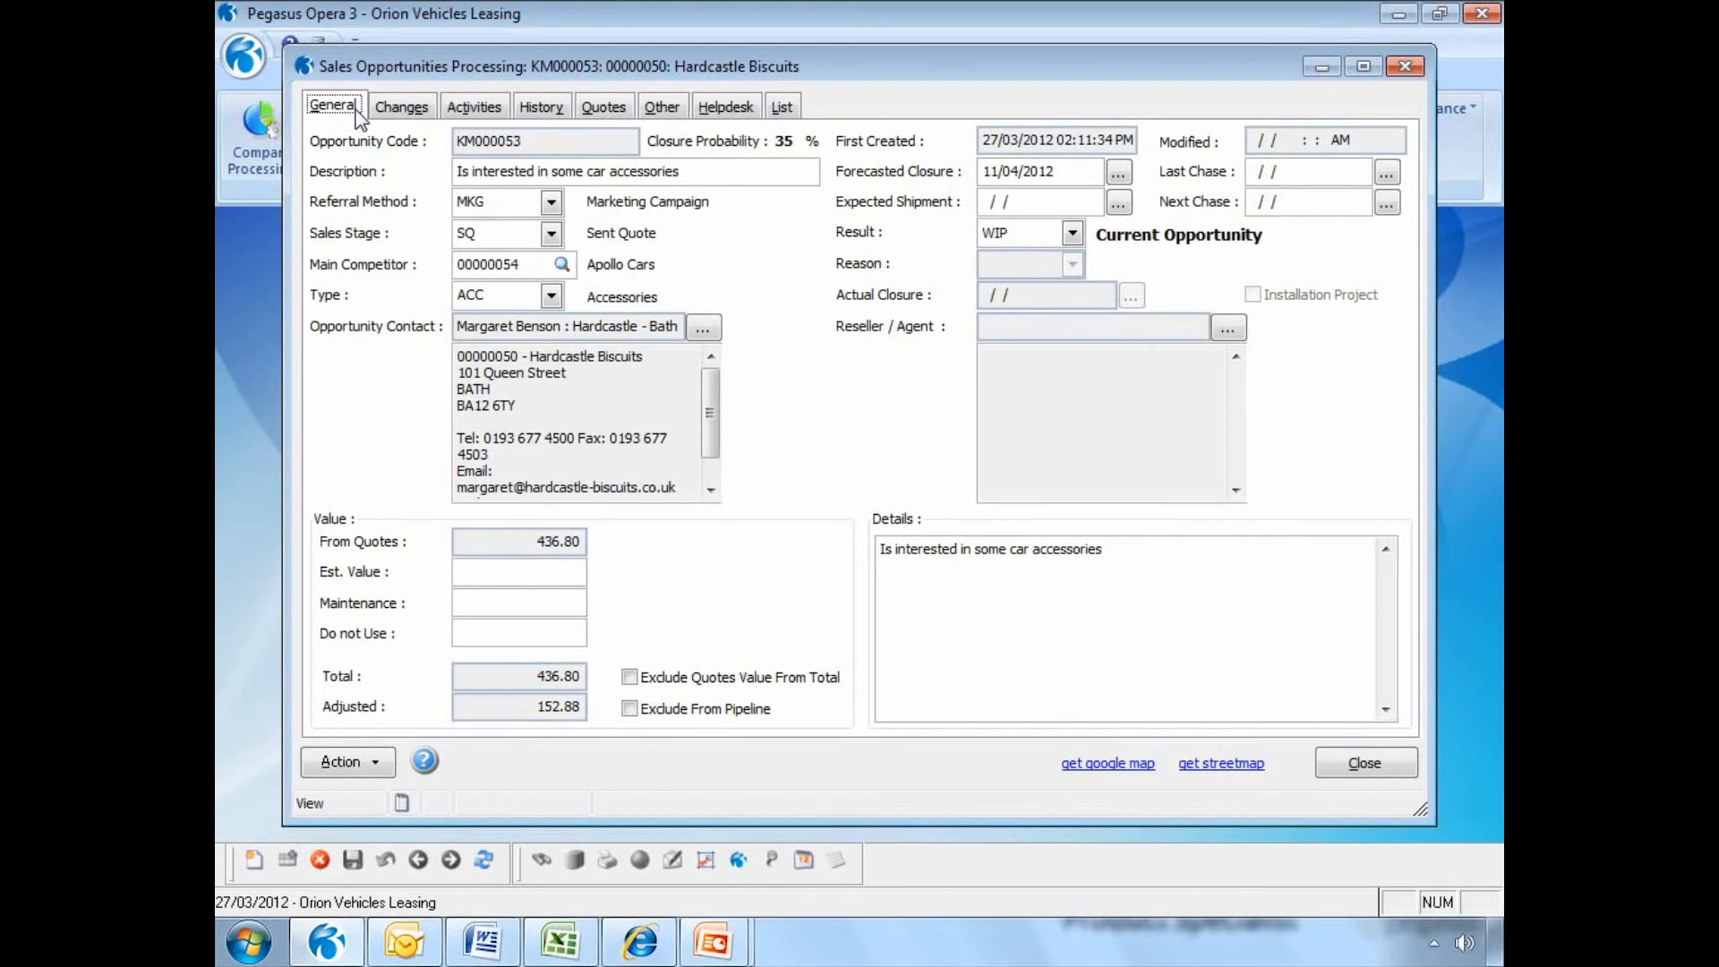
{"action": "left_click", "coordinate": [538, 234]}
{"action": "left_click", "coordinate": [550, 233]}
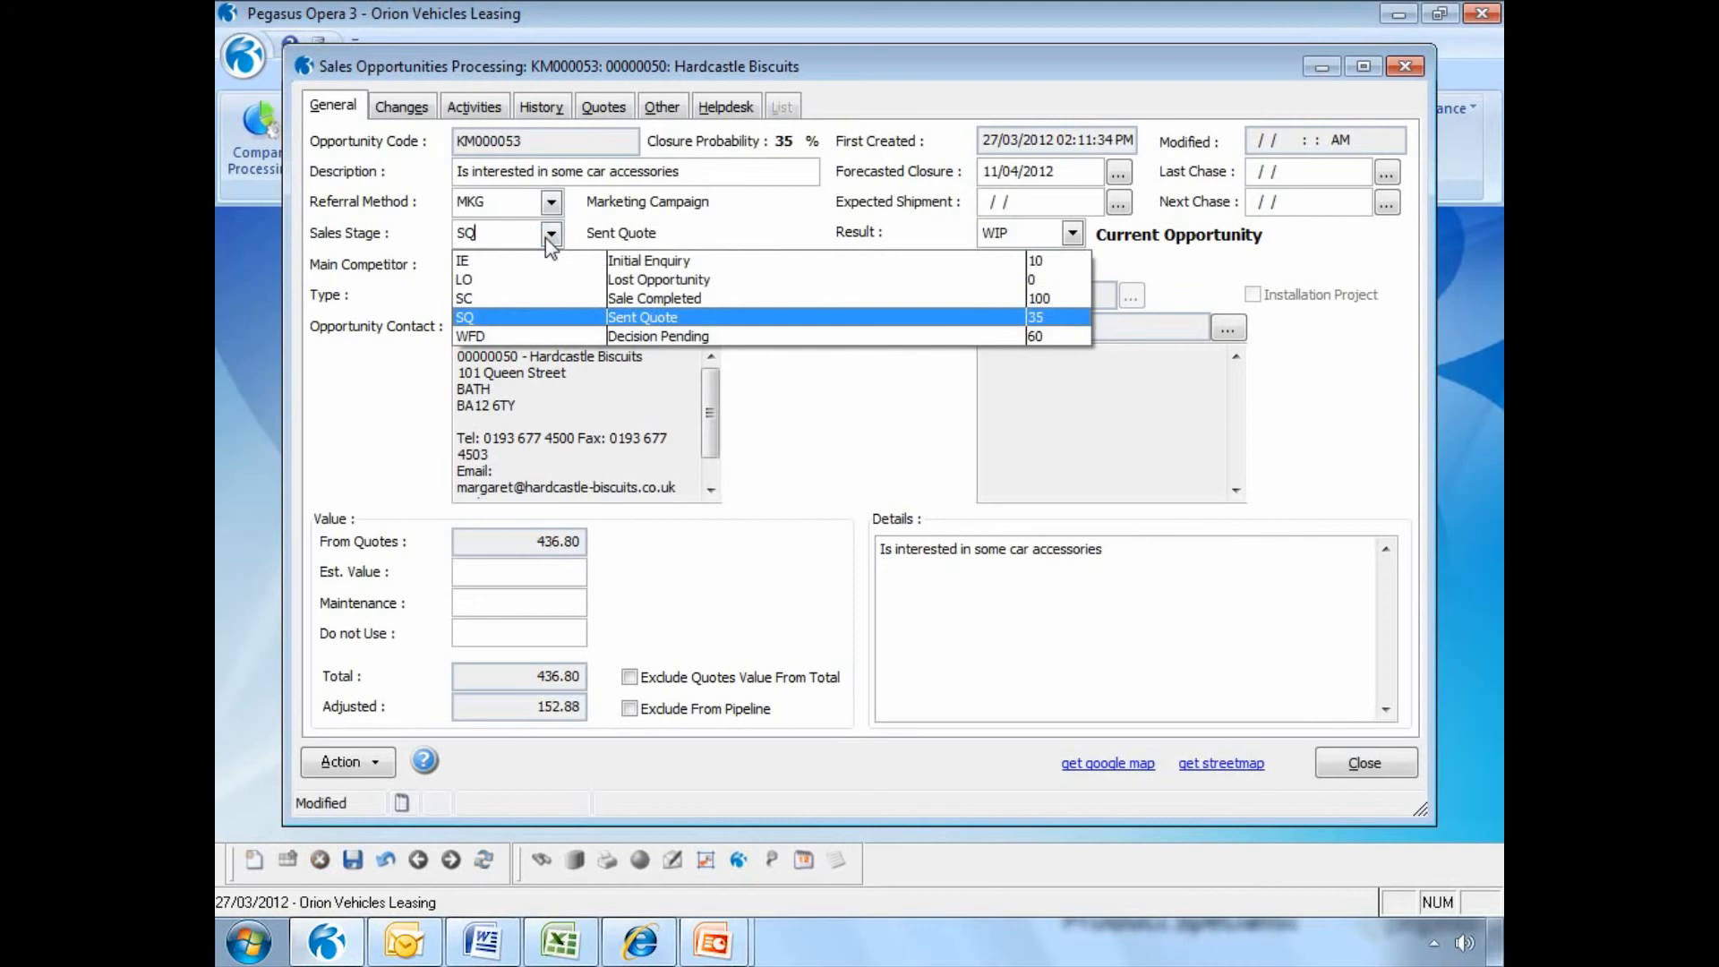
{"action": "left_click", "coordinate": [557, 296]}
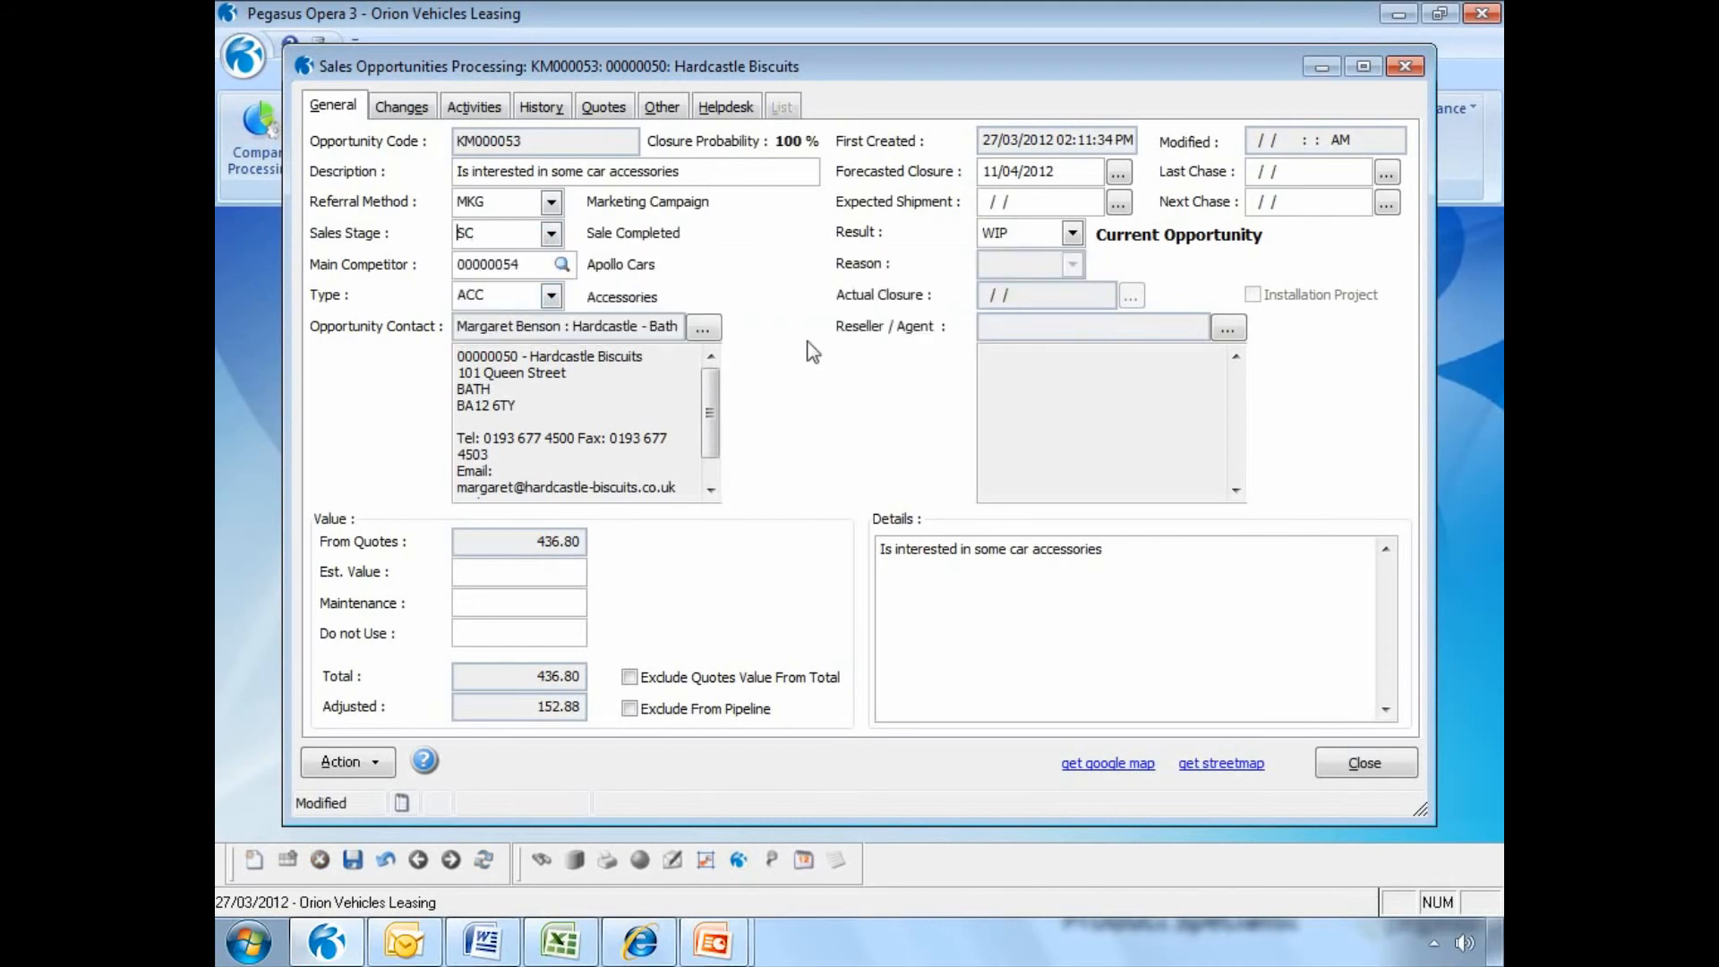
Mark the opportunity's result as Won with the reason NSLC (Competition) and save it.
{"action": "left_click", "coordinate": [1071, 234]}
{"action": "left_click", "coordinate": [1069, 271]}
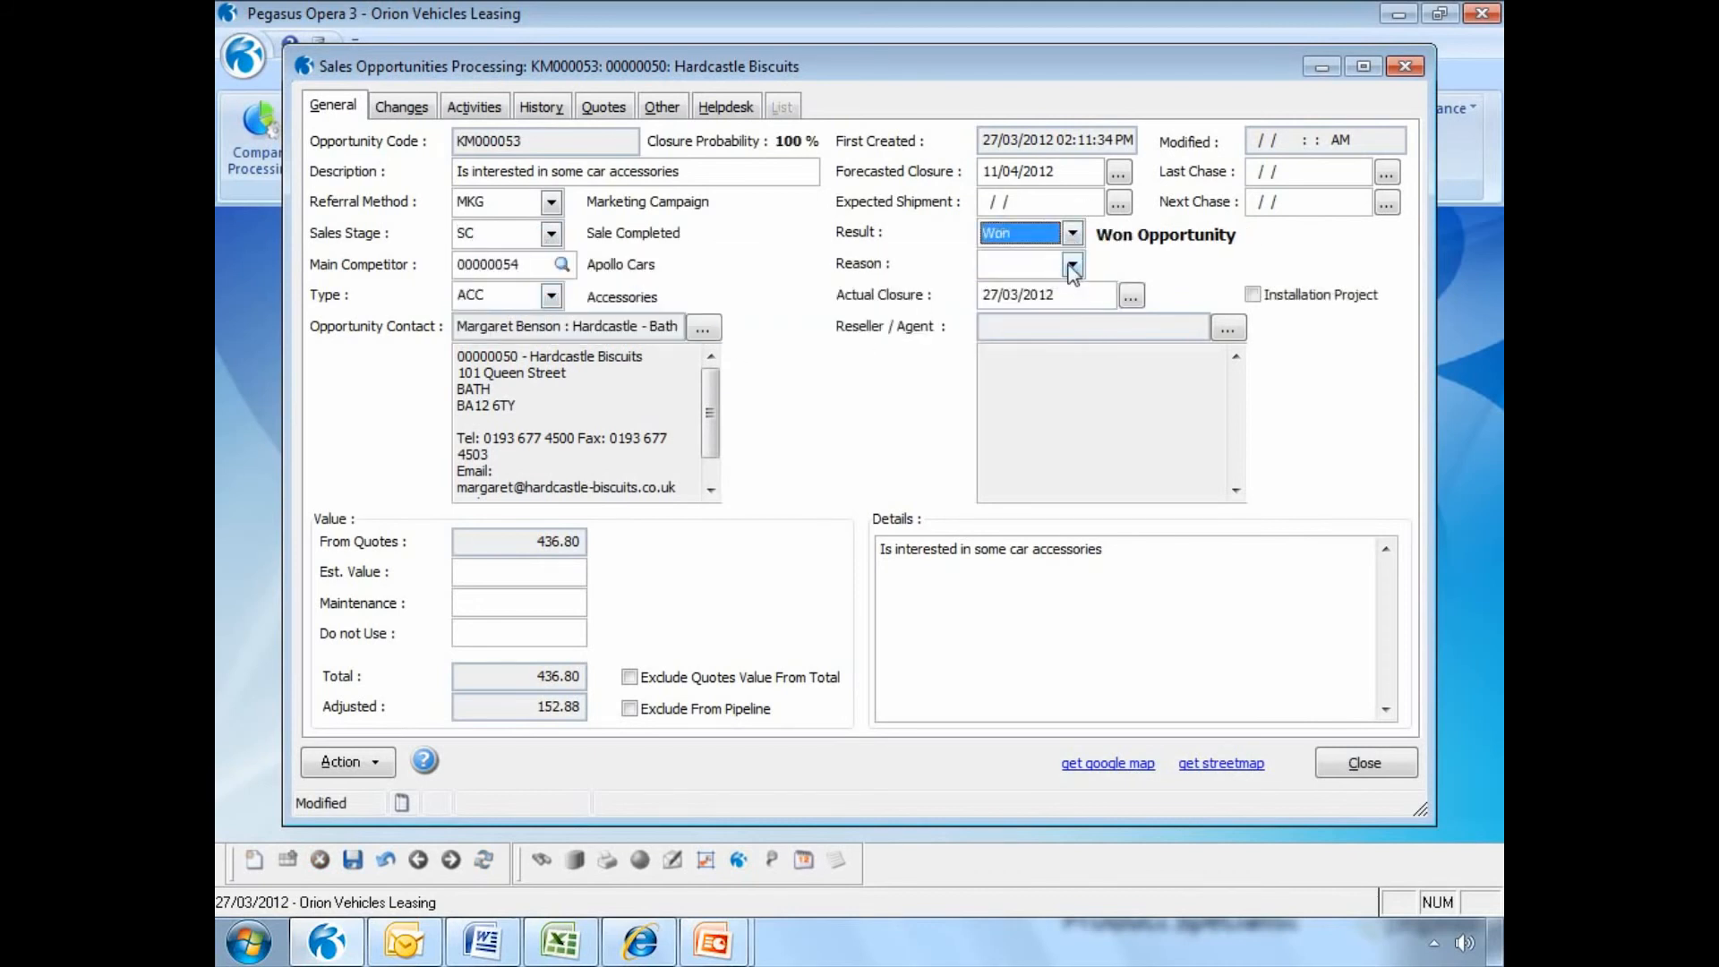
{"action": "left_click", "coordinate": [1072, 265]}
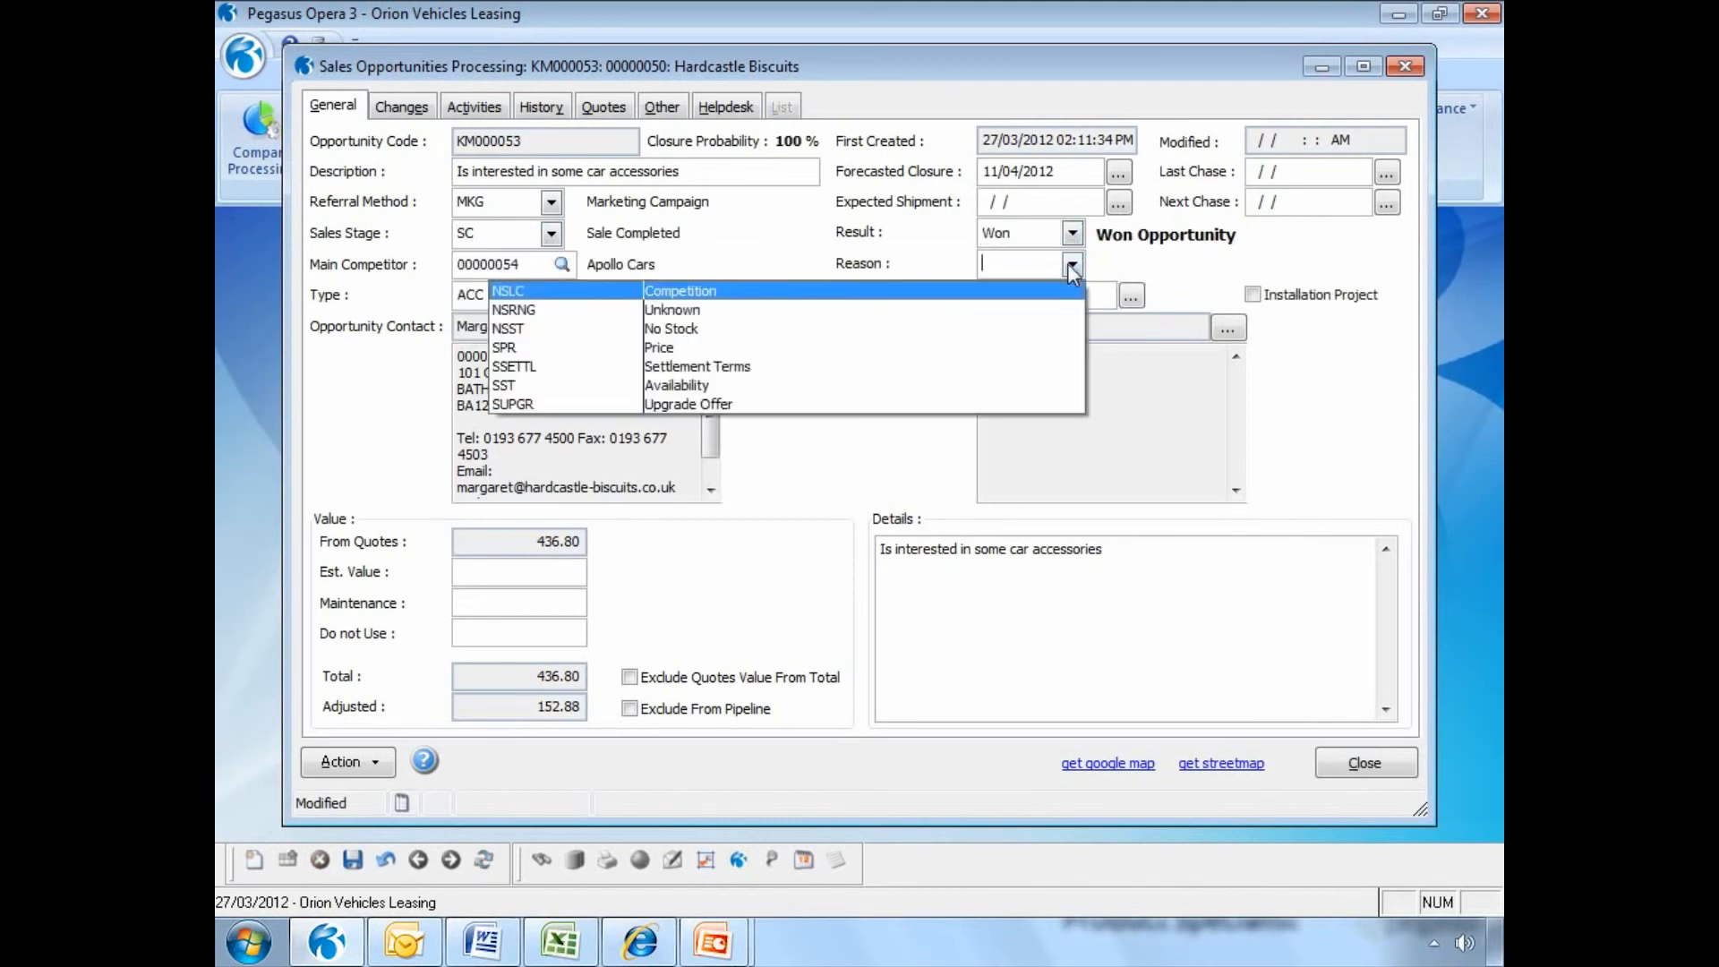
{"action": "left_click", "coordinate": [991, 293]}
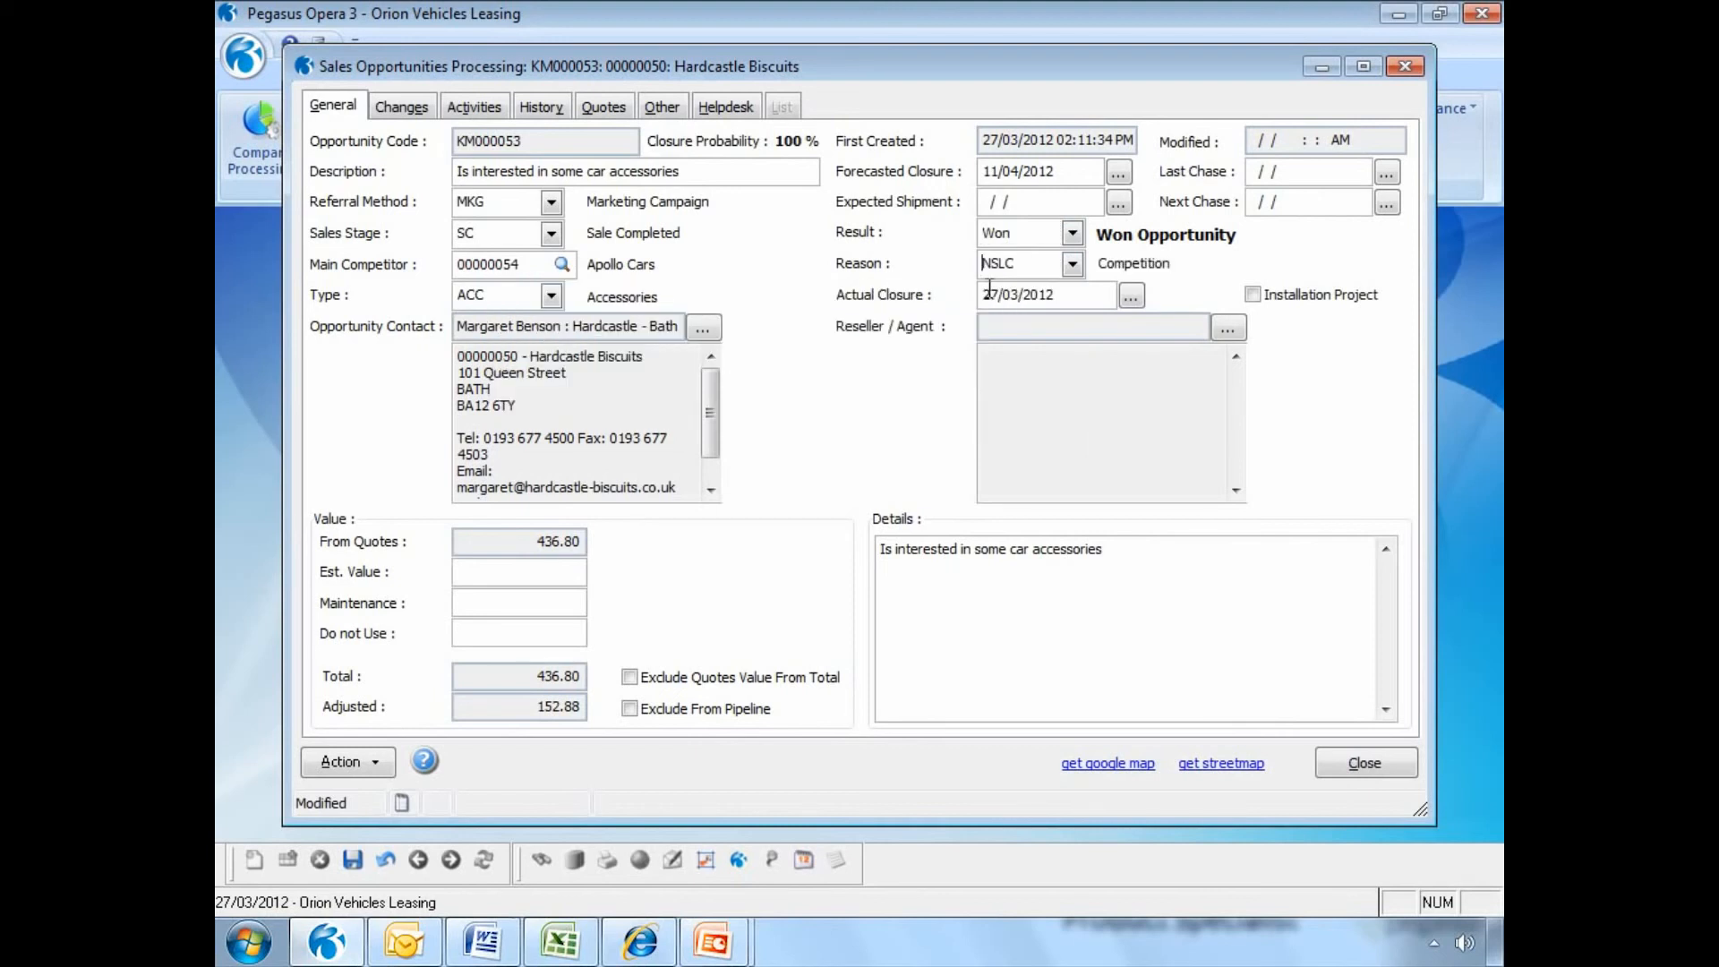
{"action": "left_click", "coordinate": [356, 860]}
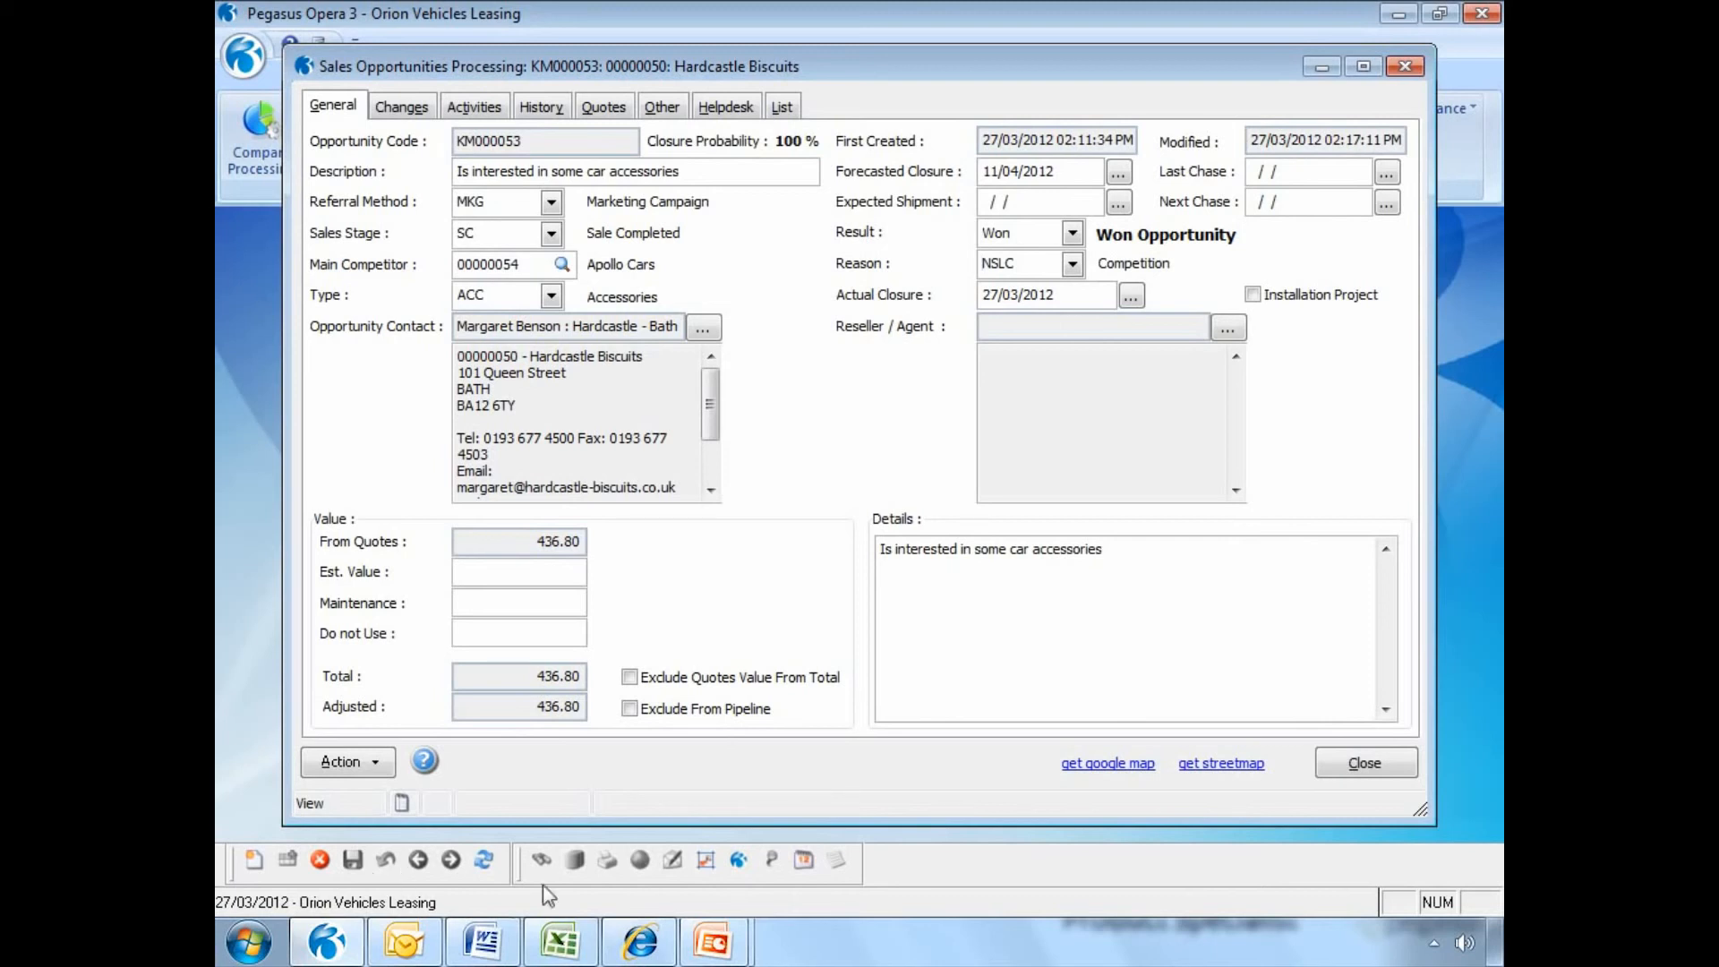
Close the opportunity and My Record, and bring up Hardcastle Biscuits in Company Processing by searching for hard.
{"action": "left_click", "coordinate": [1372, 770]}
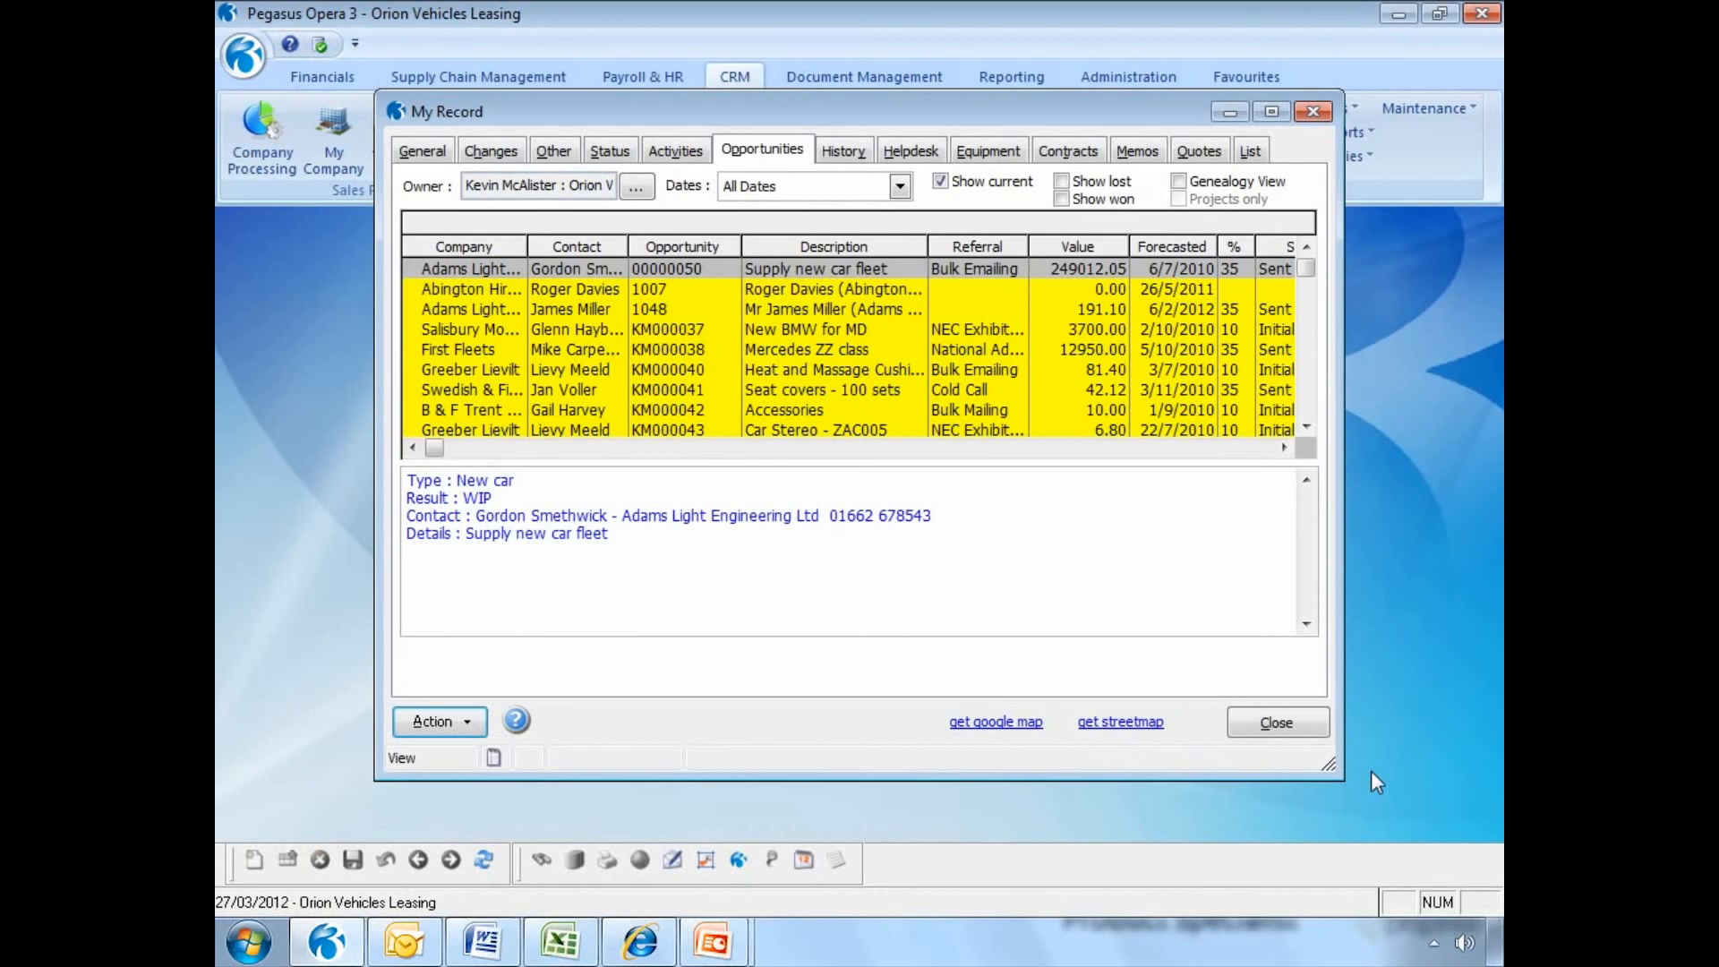
{"action": "left_click", "coordinate": [1307, 723]}
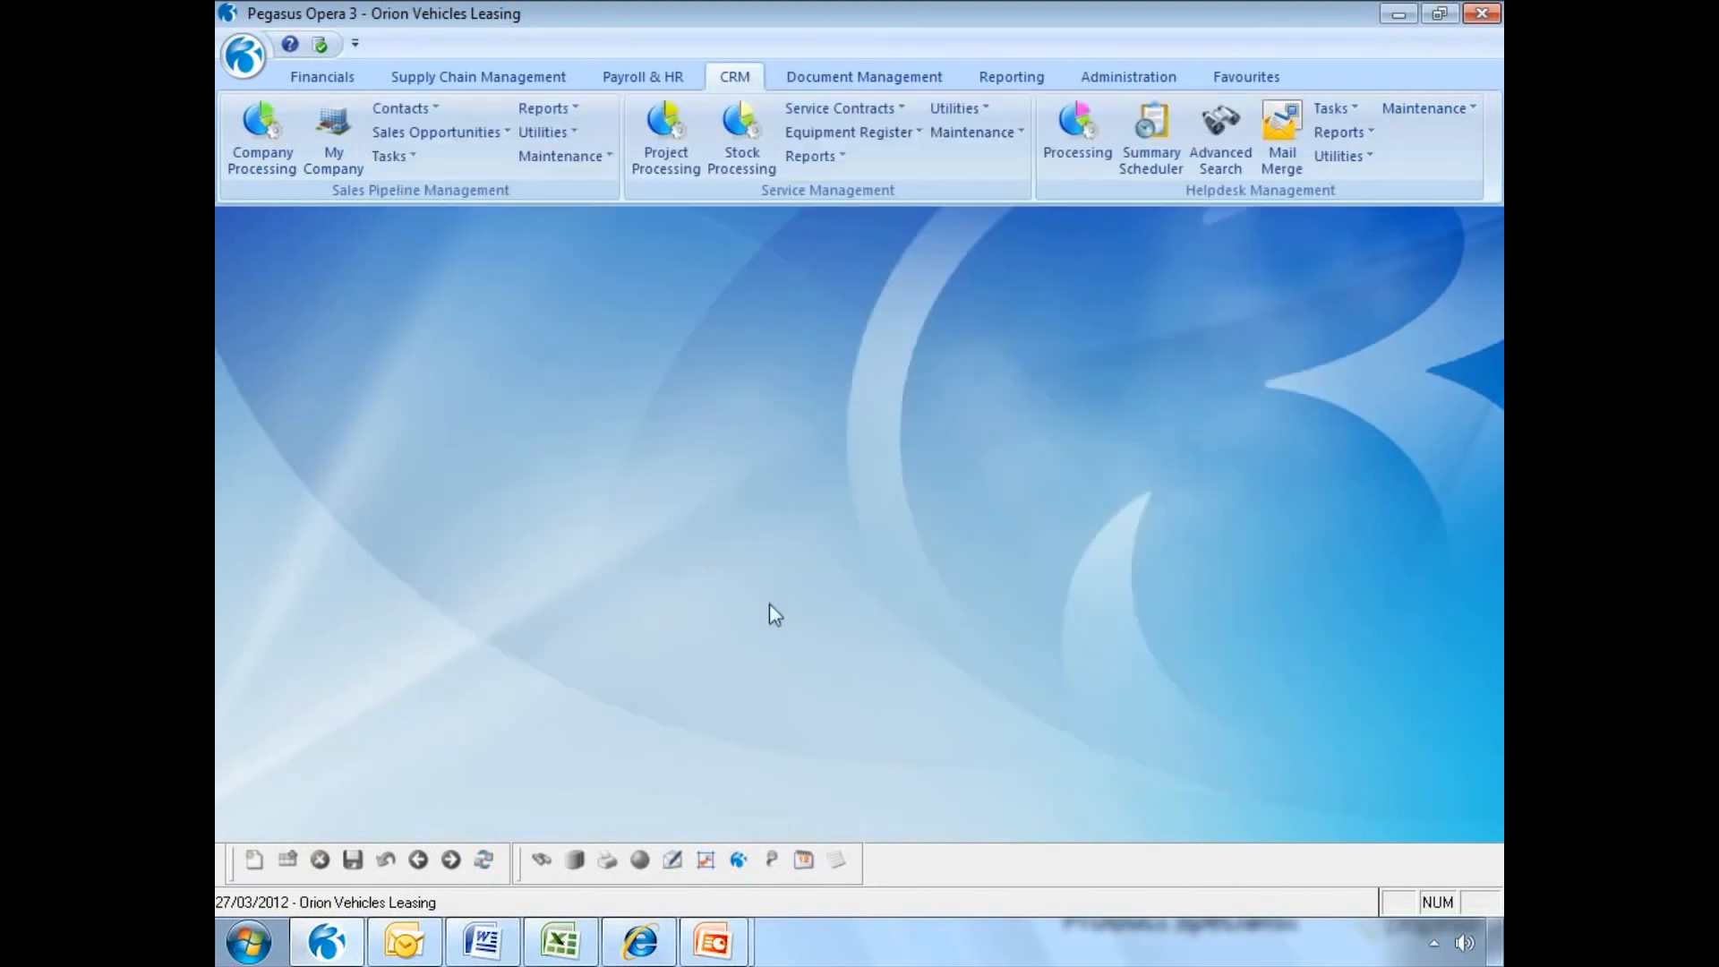
{"action": "left_click", "coordinate": [289, 163]}
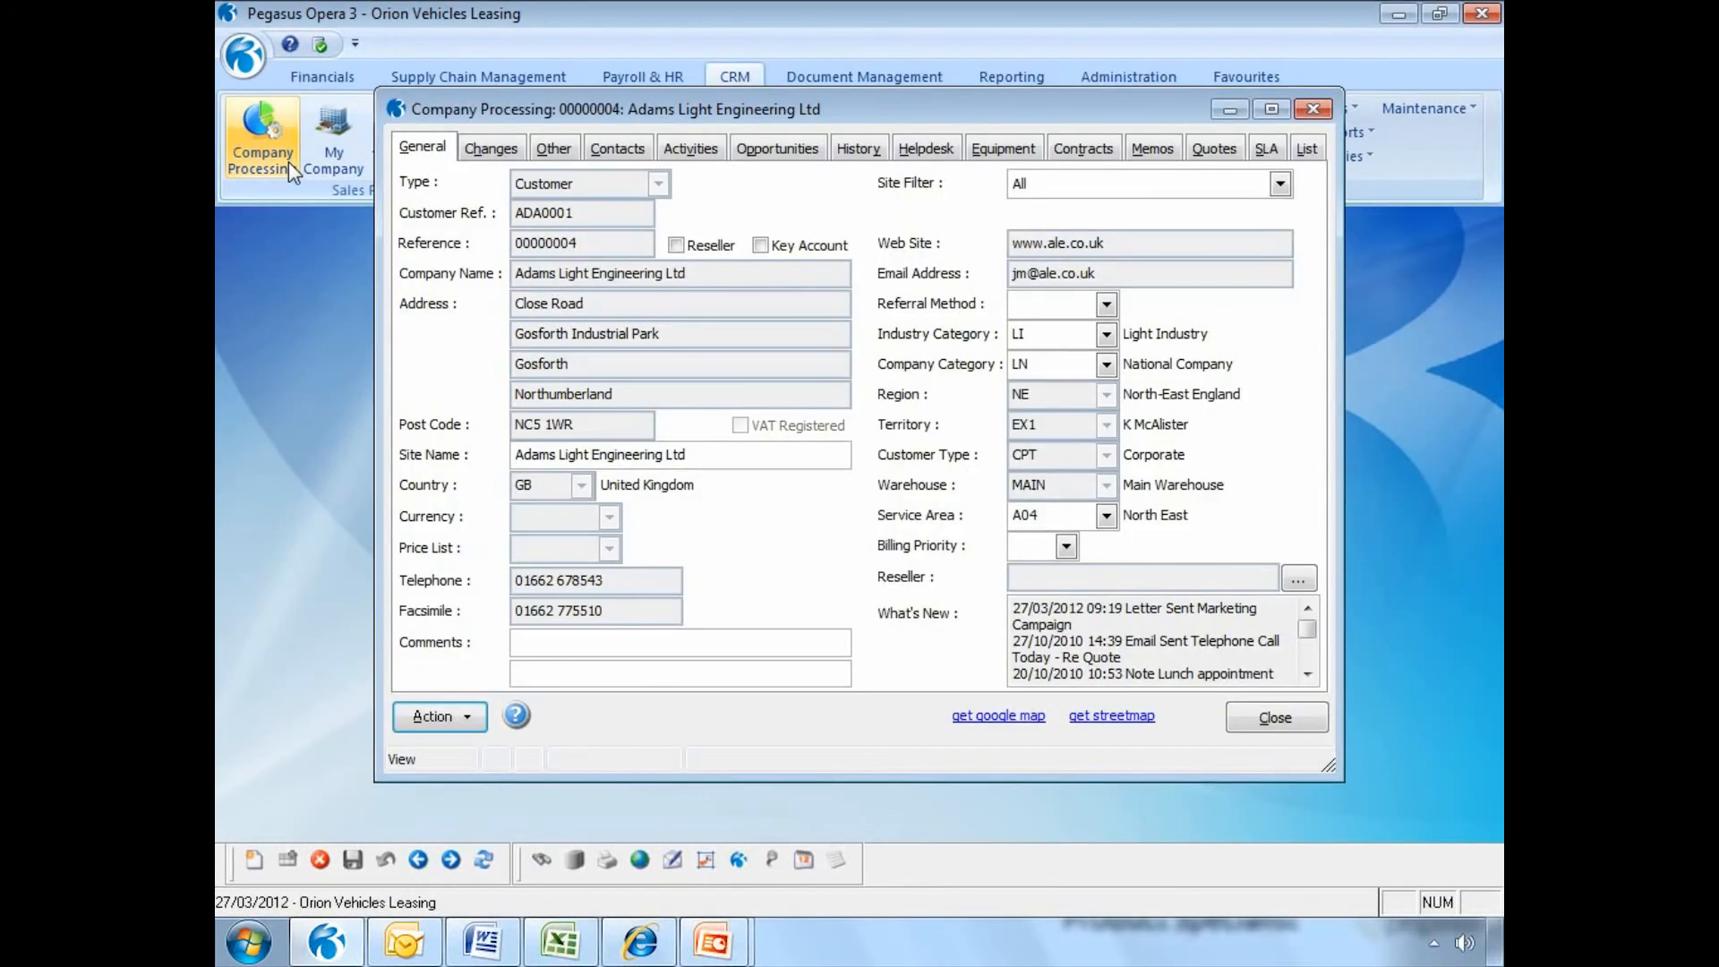
{"action": "key", "text": "ctrl+f"}
{"action": "type", "text": "hard"}
{"action": "key", "text": "Return"}
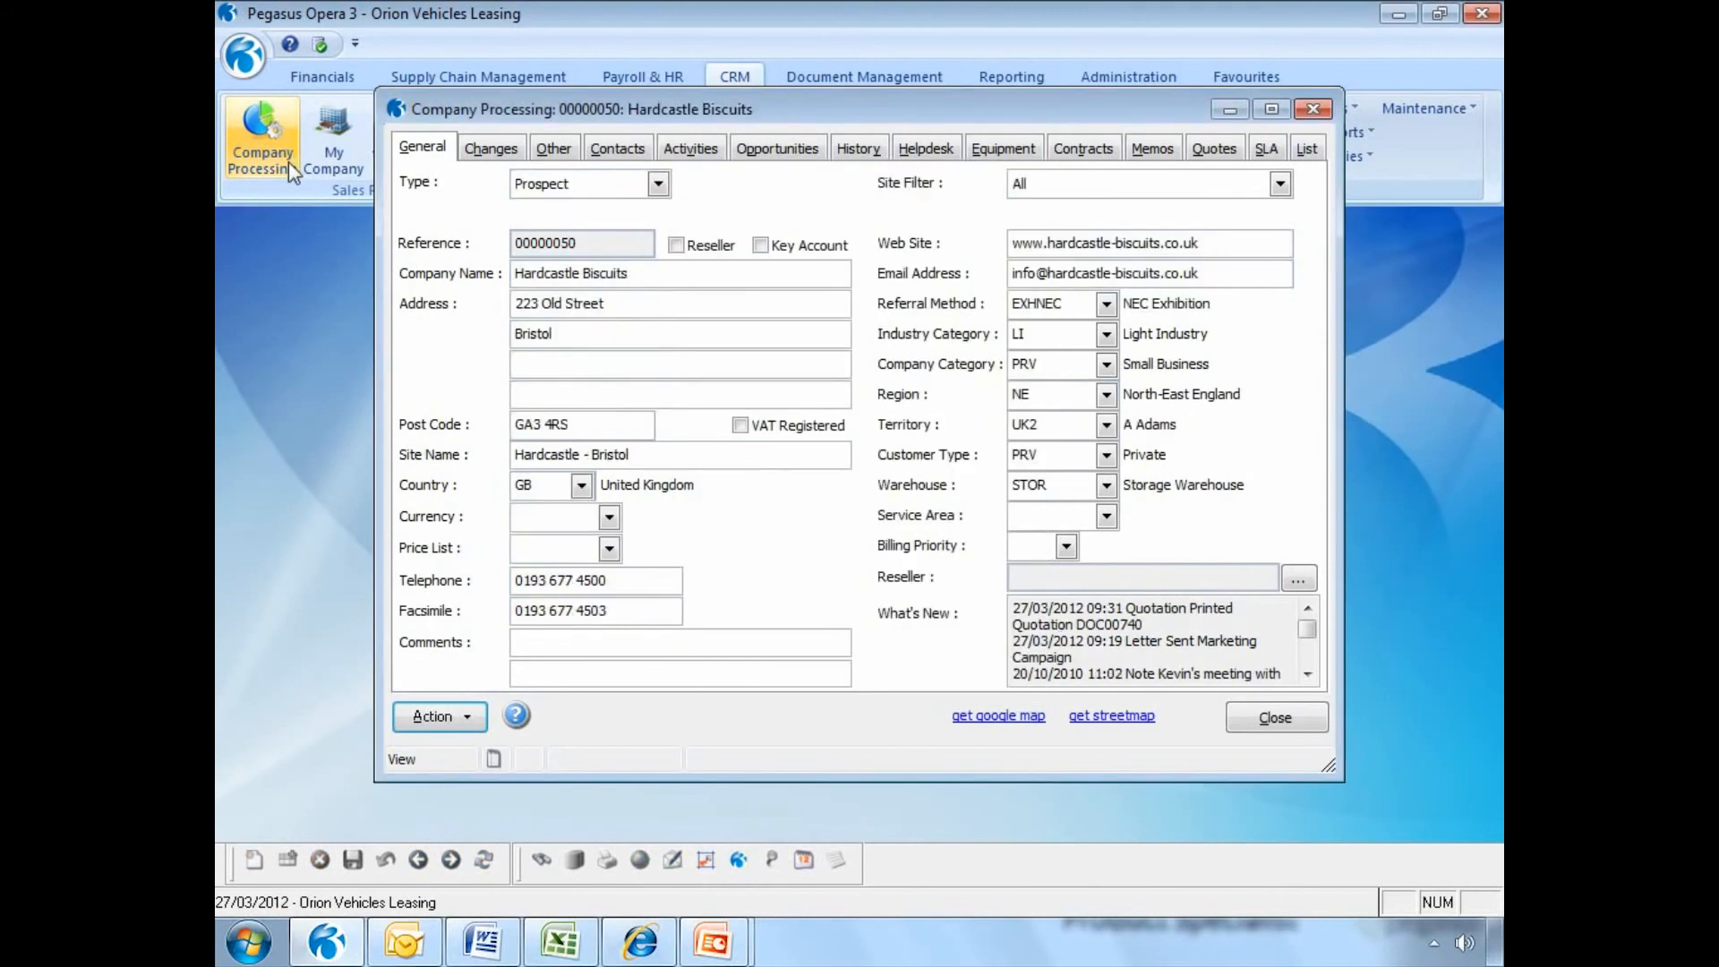
Create a sales ledger account for Hardcastle Biscuits with the proposed account code, skipping the Options and Analysis settings.
{"action": "left_click", "coordinate": [455, 715]}
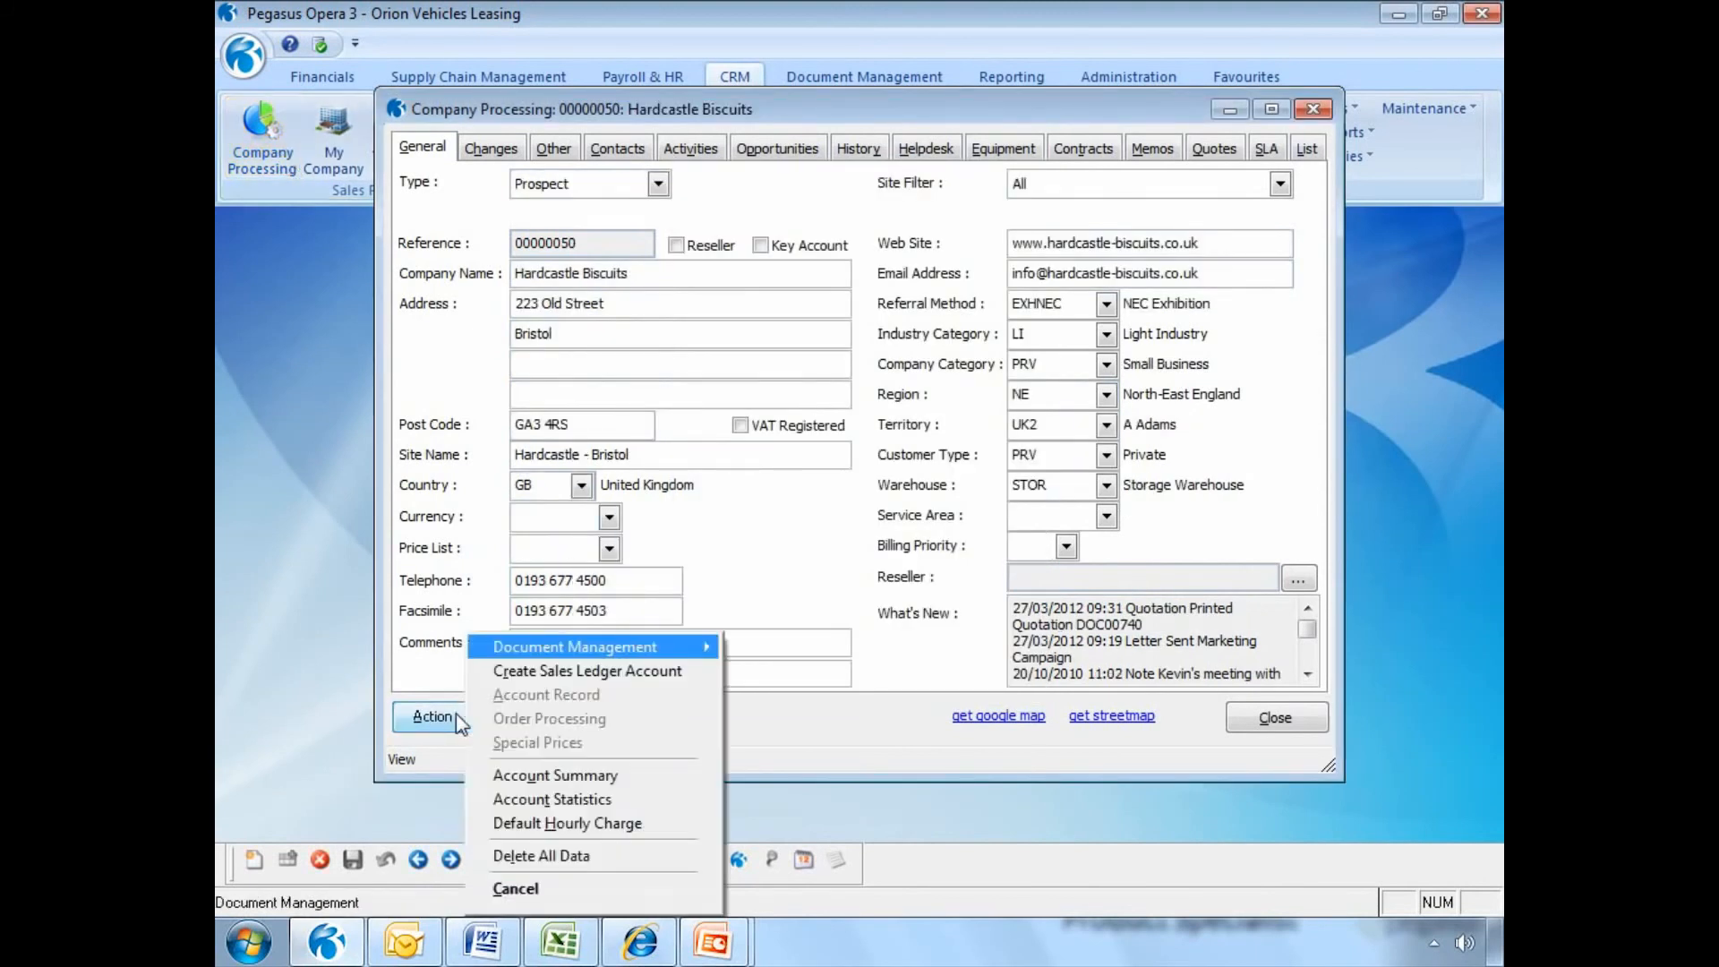
{"action": "left_click", "coordinate": [557, 673]}
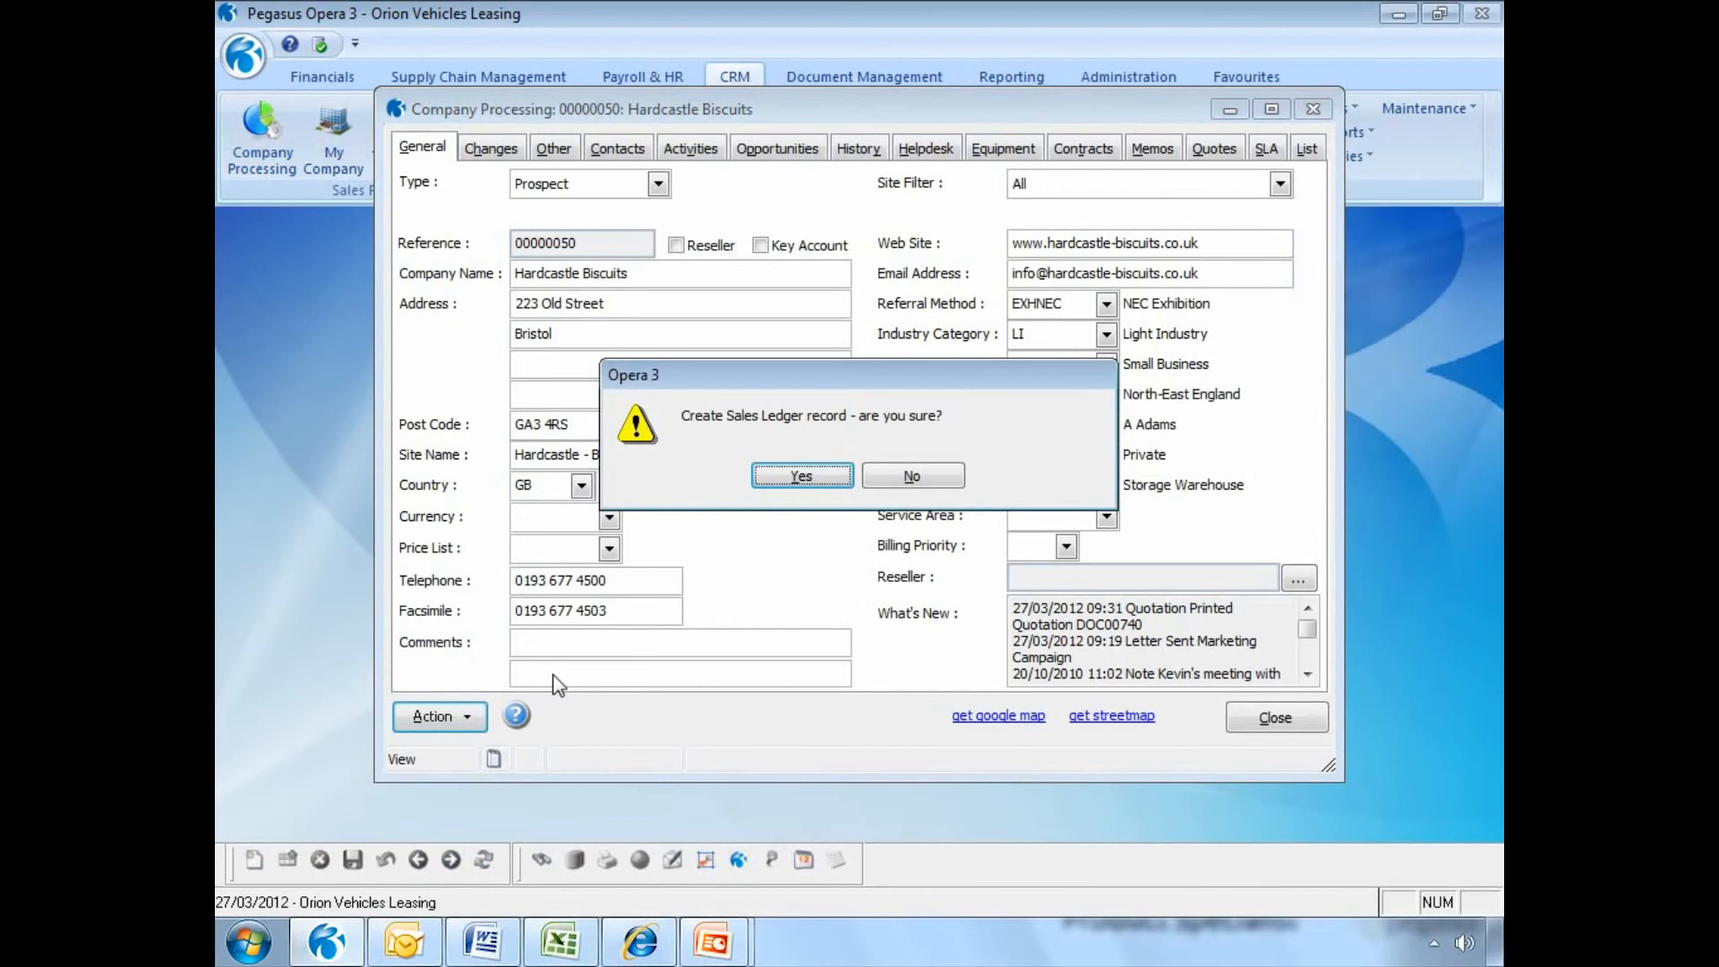
{"action": "left_click", "coordinate": [800, 474]}
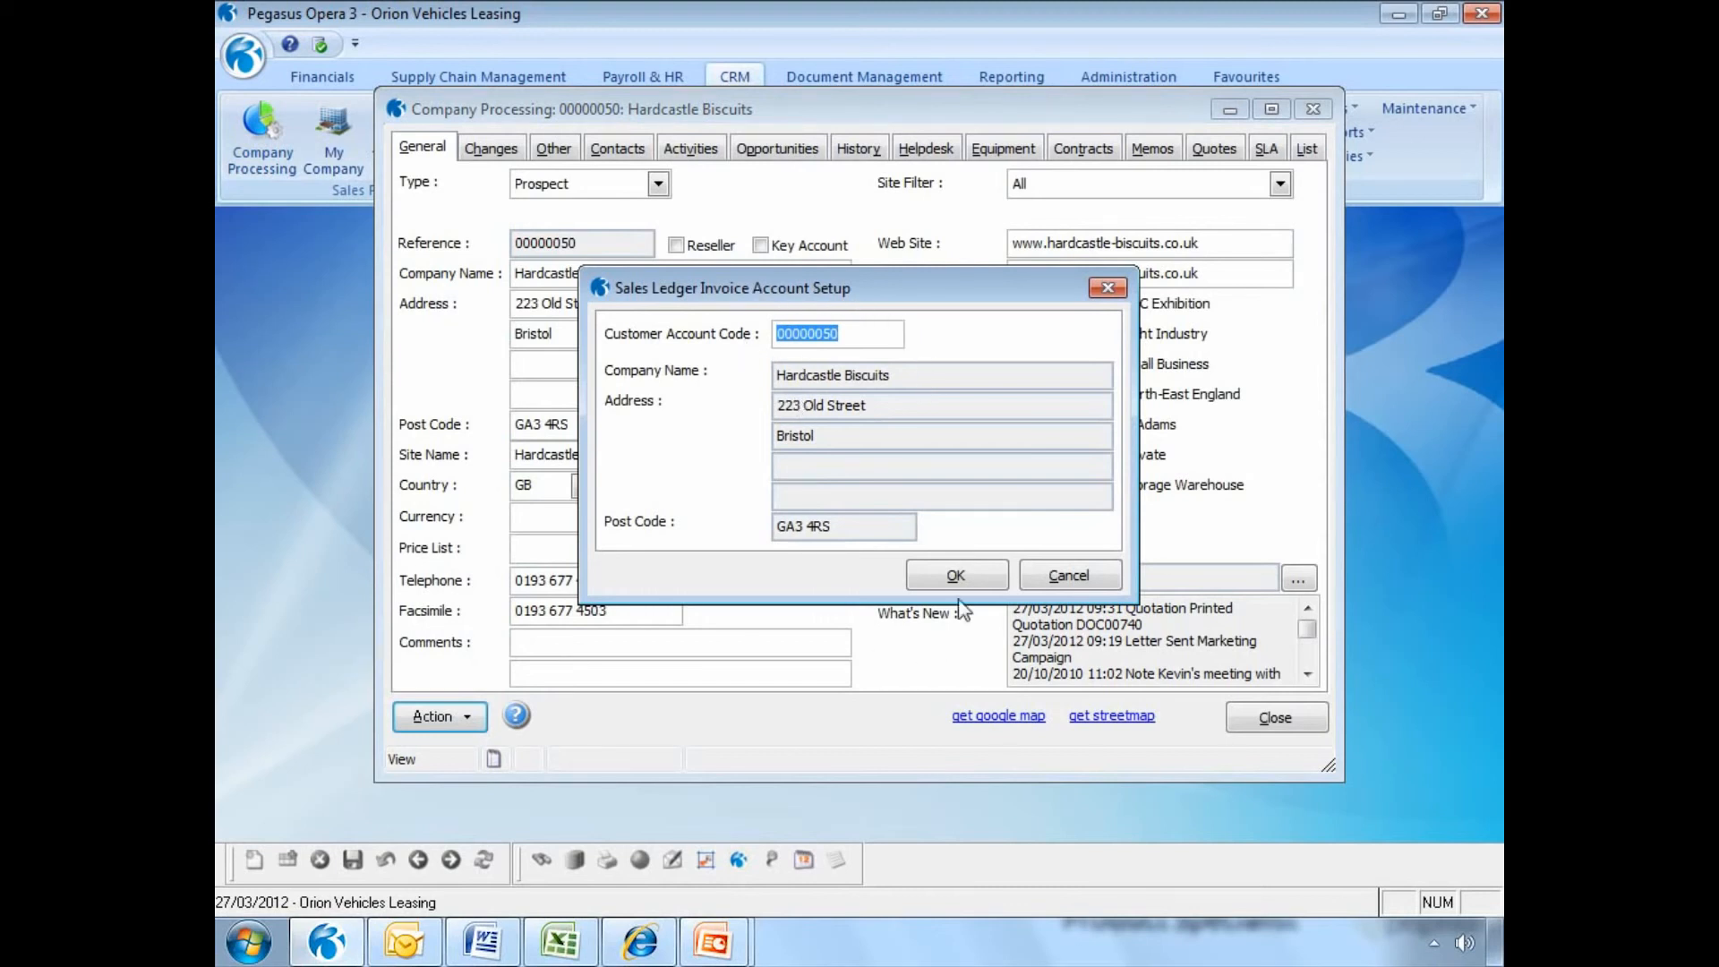
{"action": "left_click", "coordinate": [958, 575]}
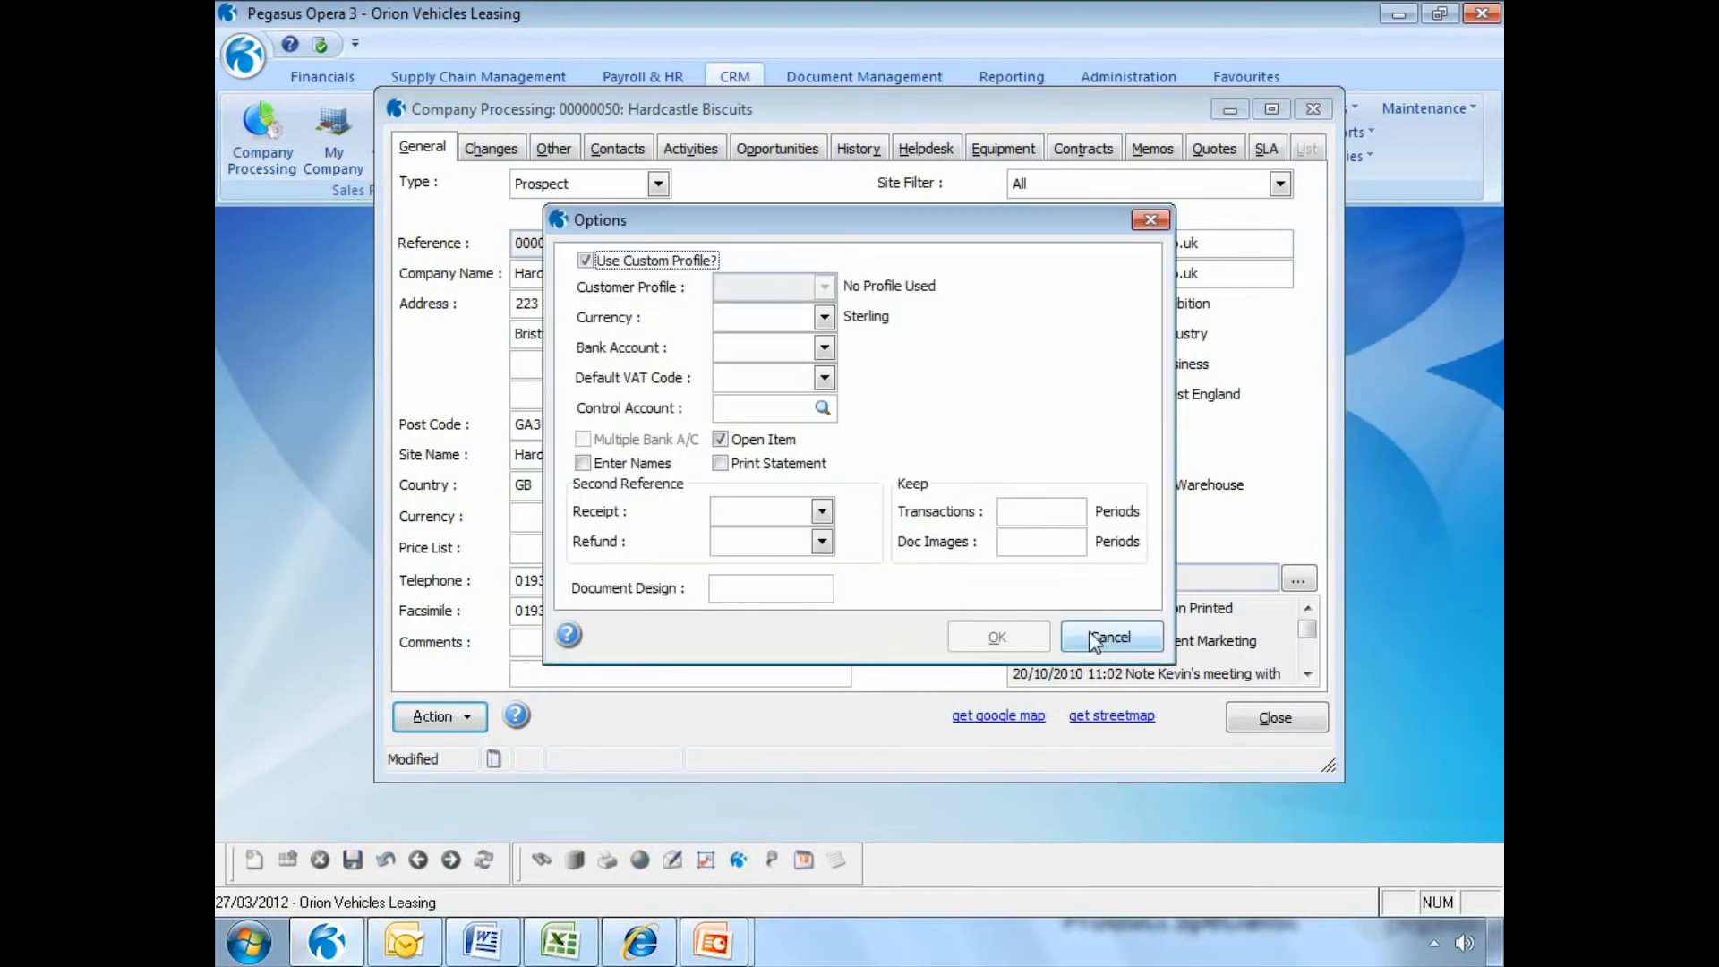
{"action": "left_click", "coordinate": [1094, 641]}
{"action": "left_click", "coordinate": [1270, 708]}
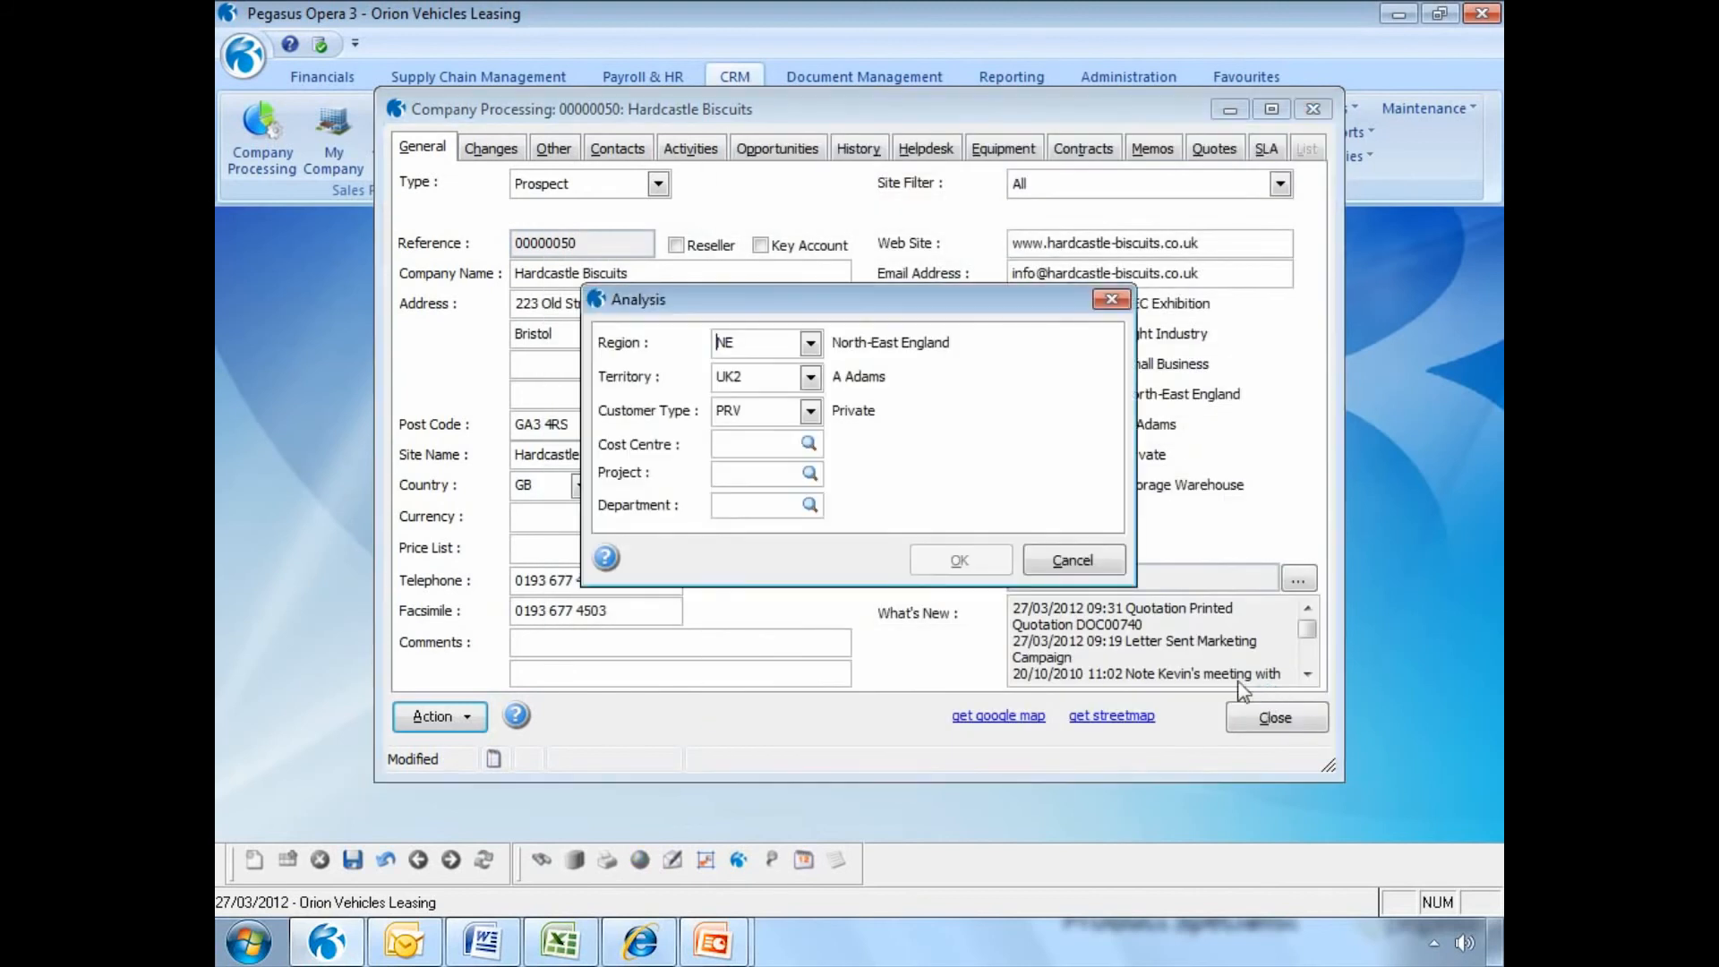
{"action": "left_click", "coordinate": [1105, 560]}
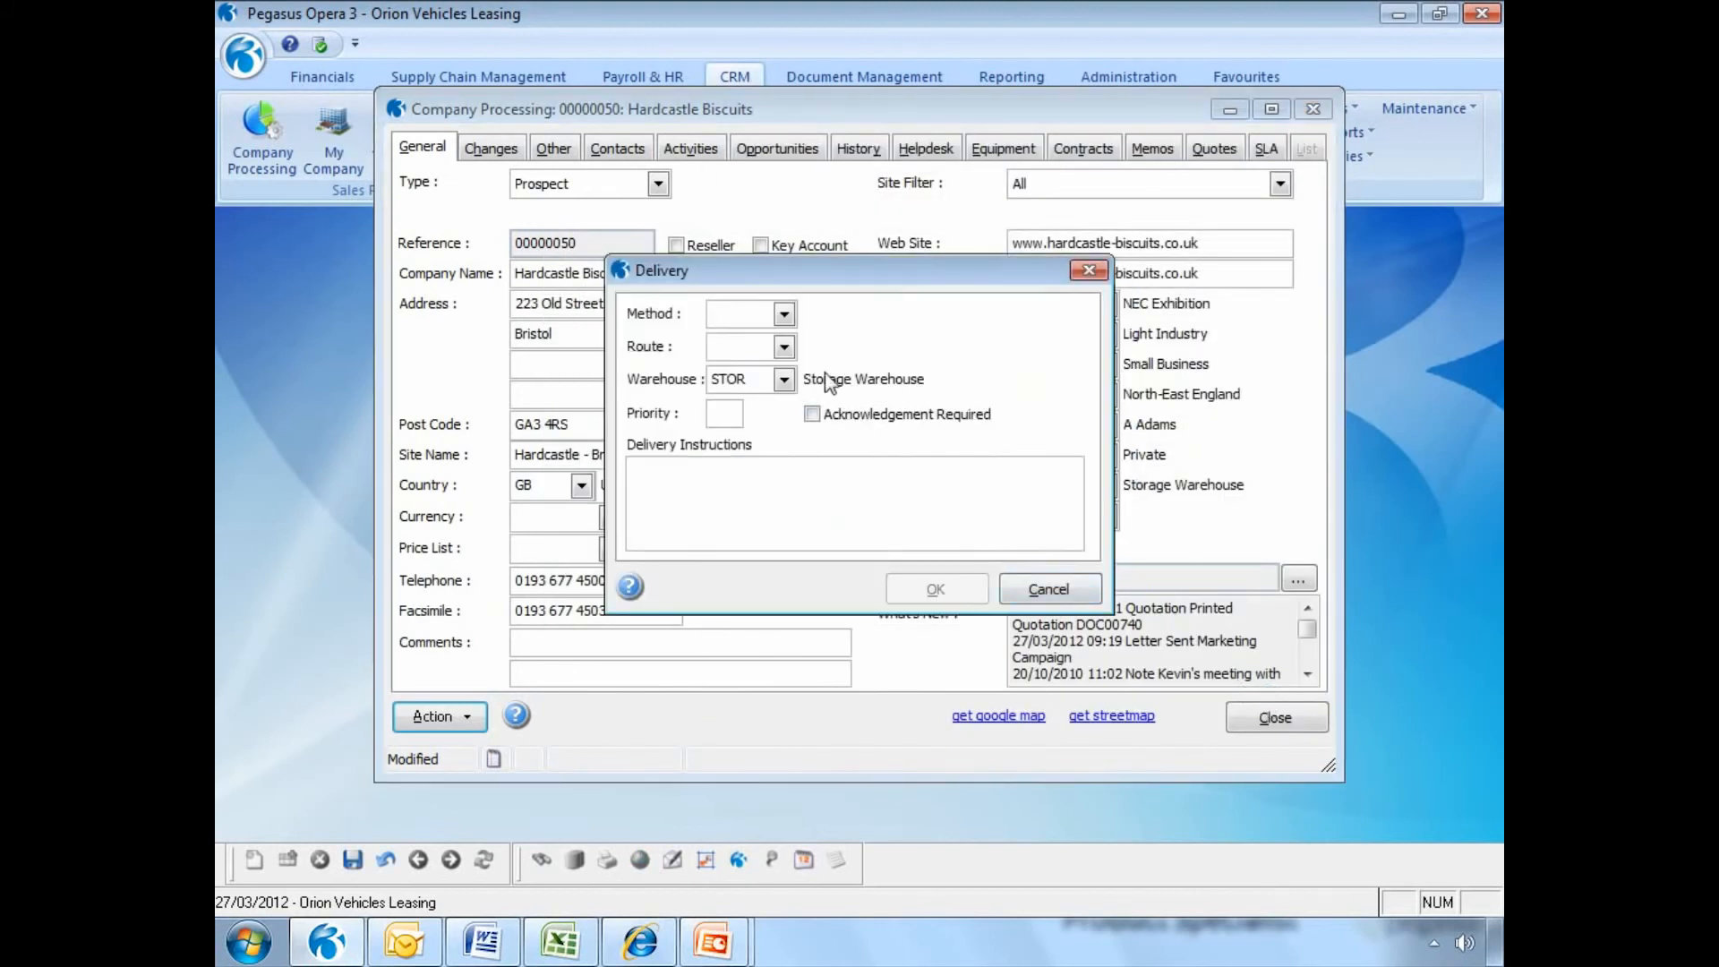
Set the account's delivery method to COL (Collection), choose a delivery route, and complete the sales ledger record.
{"action": "left_click", "coordinate": [784, 315]}
{"action": "left_click", "coordinate": [773, 340]}
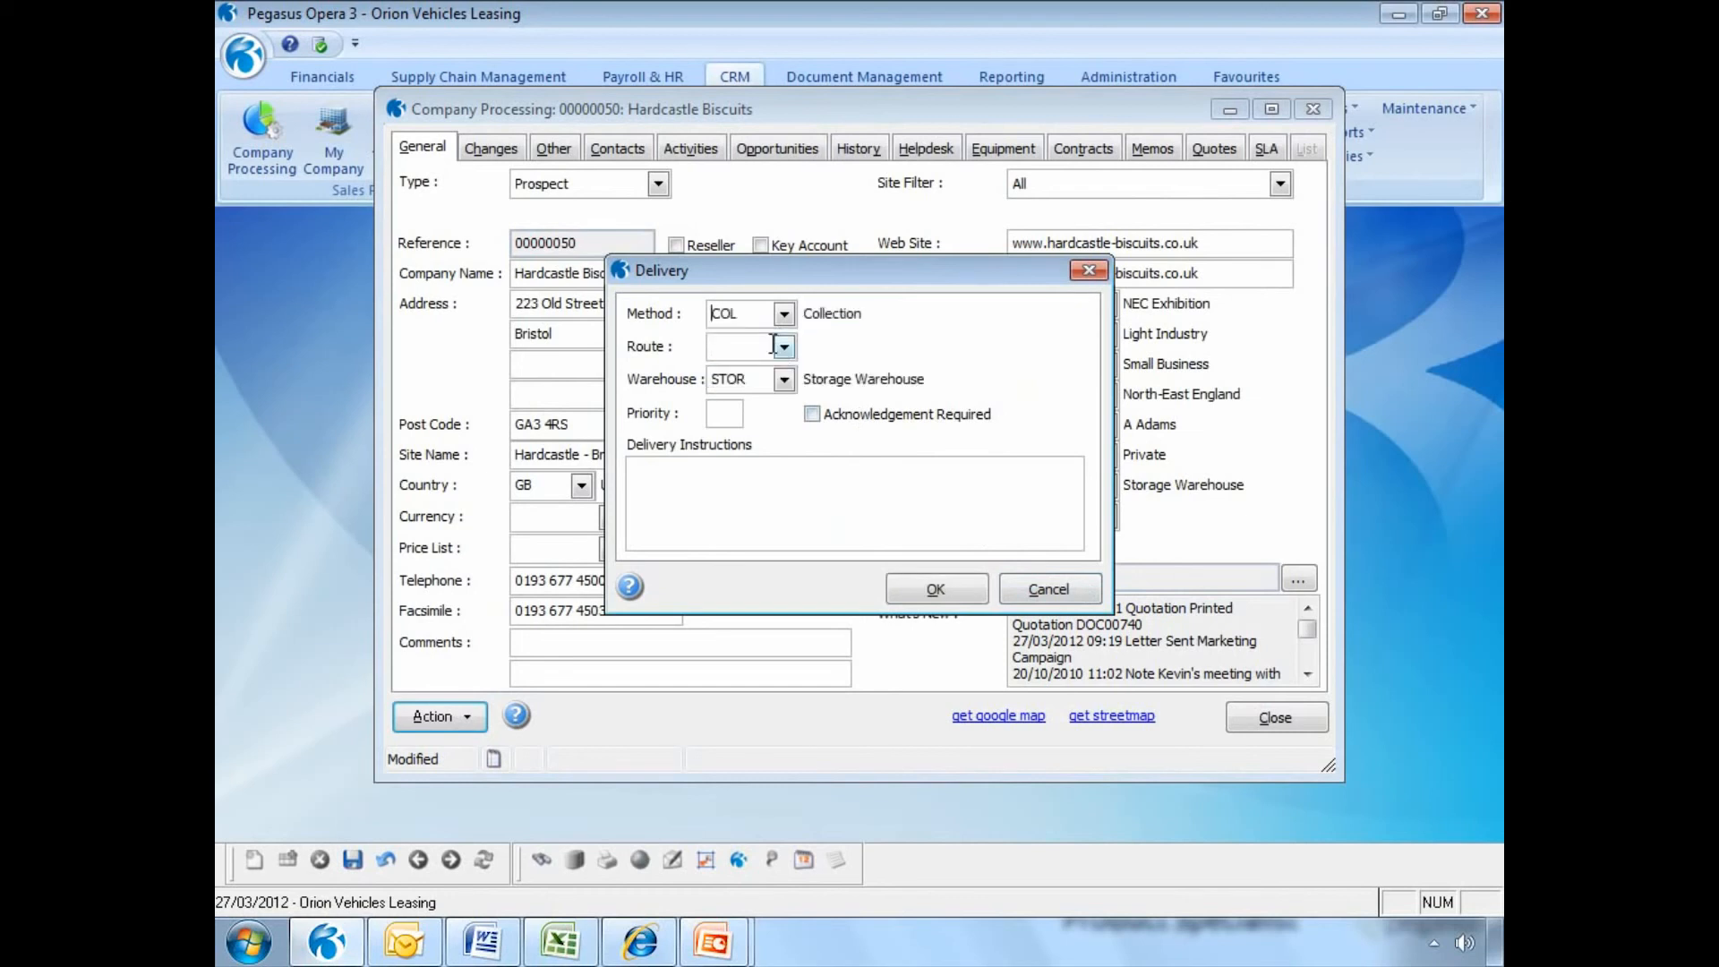
{"action": "left_click", "coordinate": [784, 347]}
{"action": "left_click", "coordinate": [806, 367]}
{"action": "left_click", "coordinate": [915, 589]}
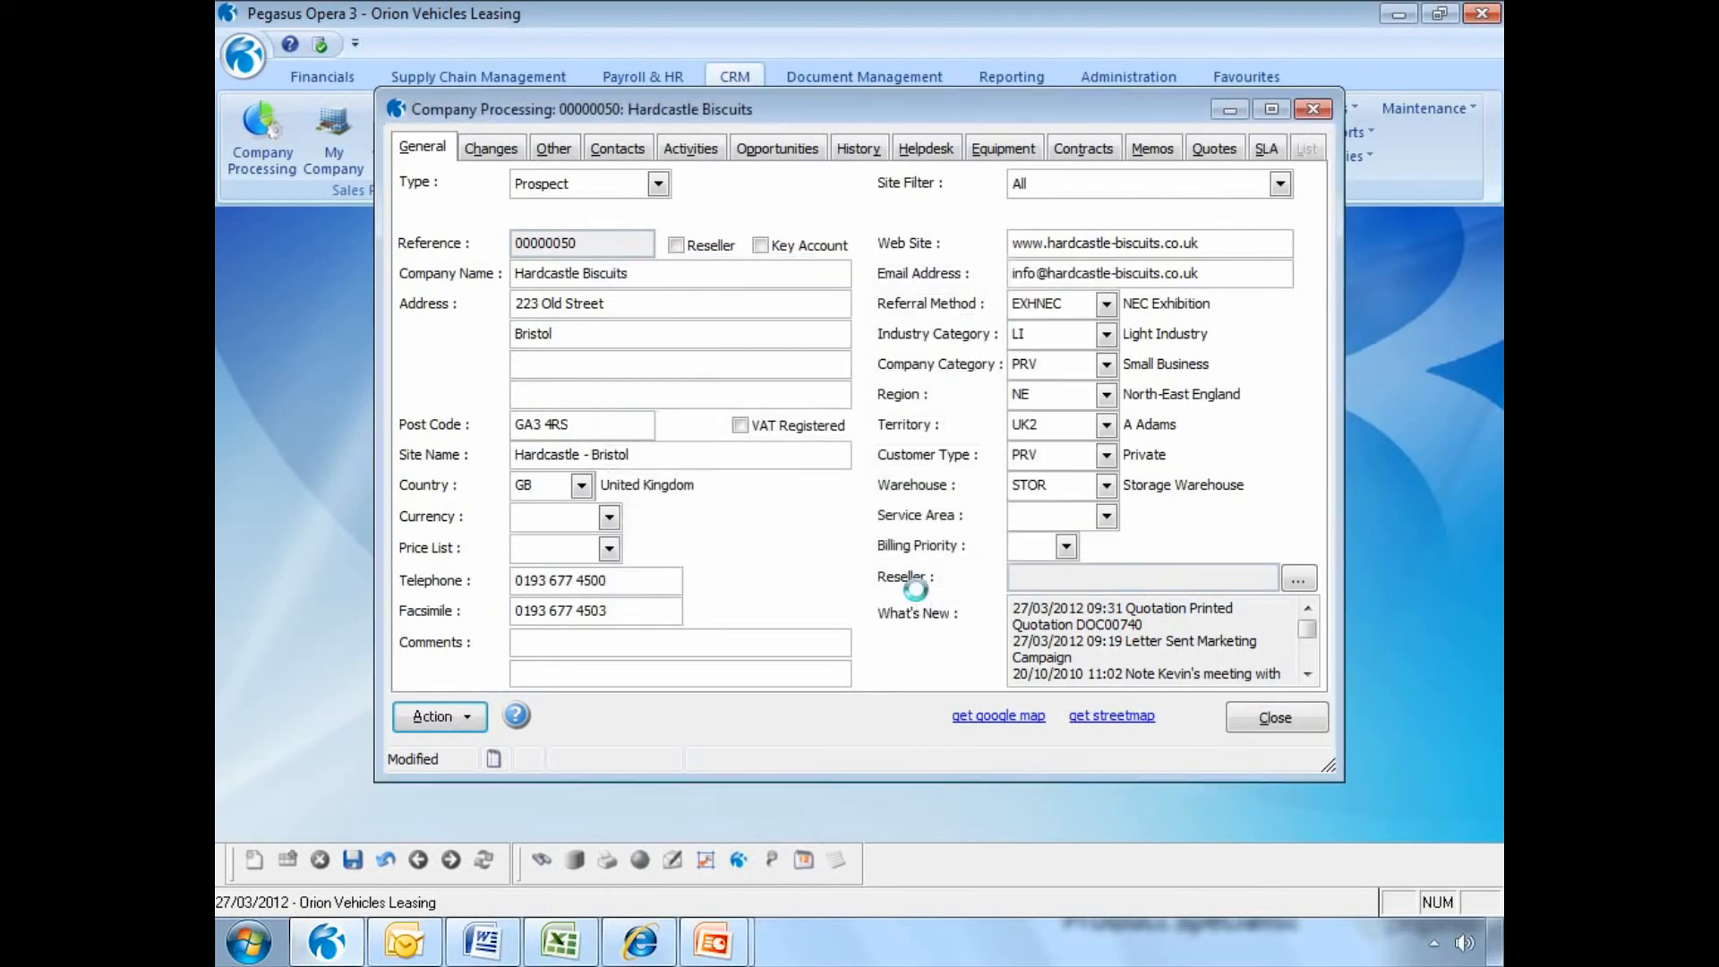
{"action": "left_click", "coordinate": [1081, 555]}
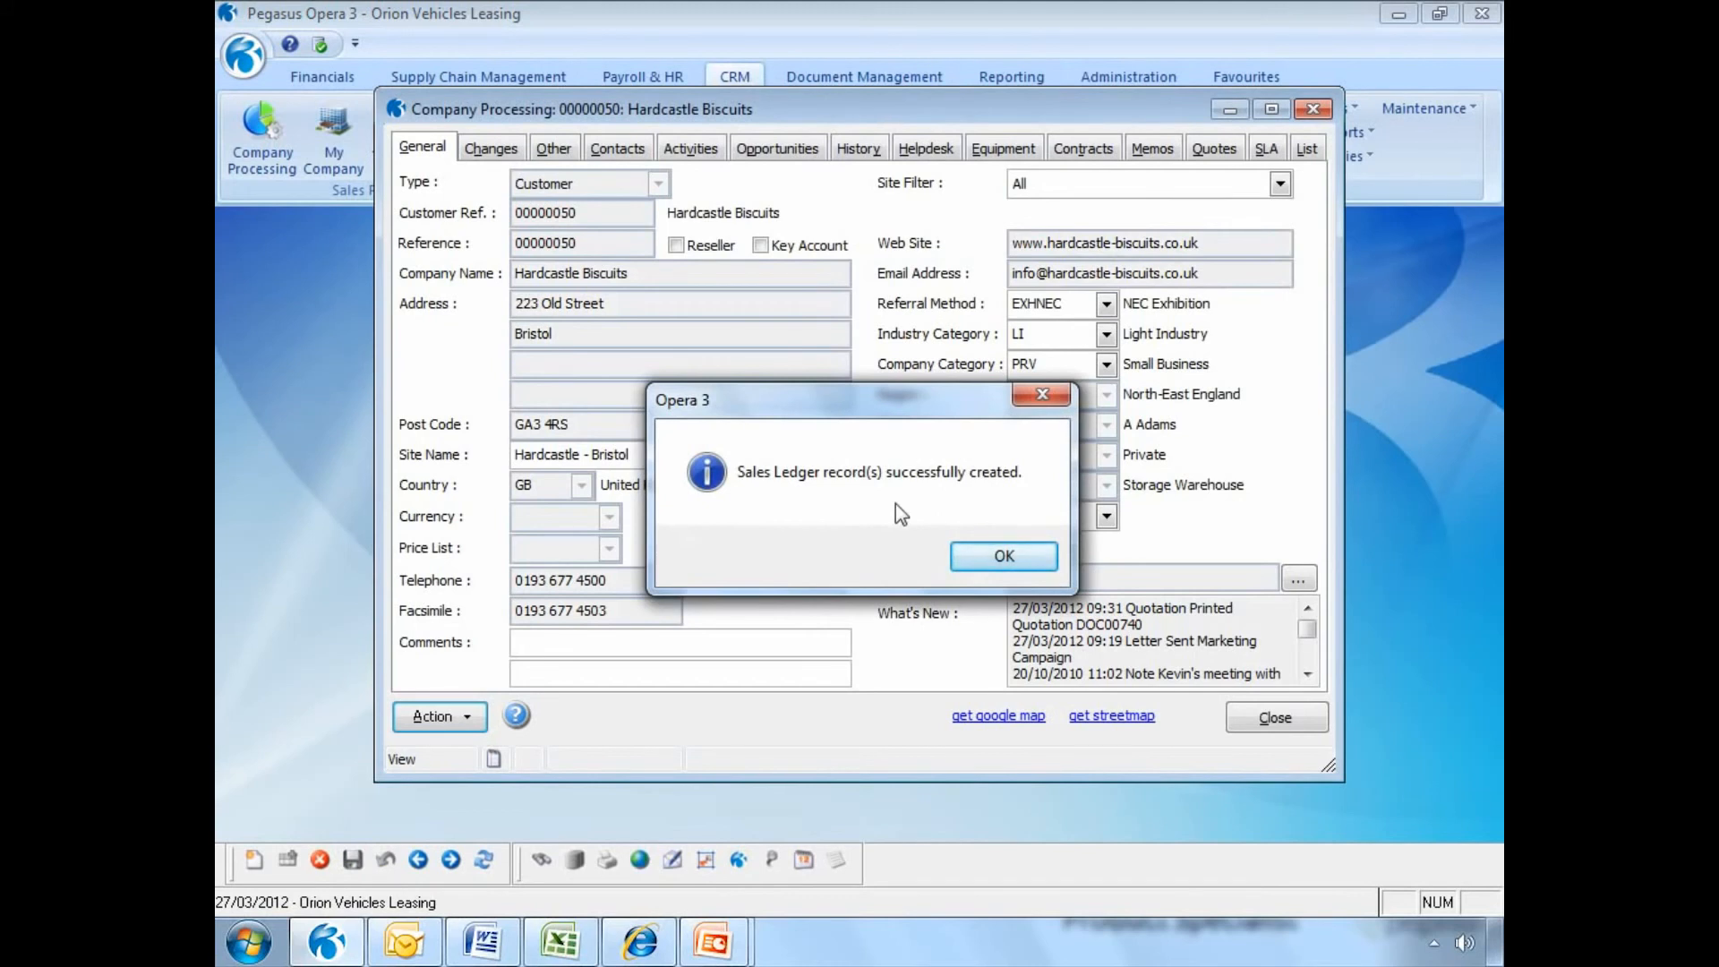
{"action": "left_click", "coordinate": [994, 558]}
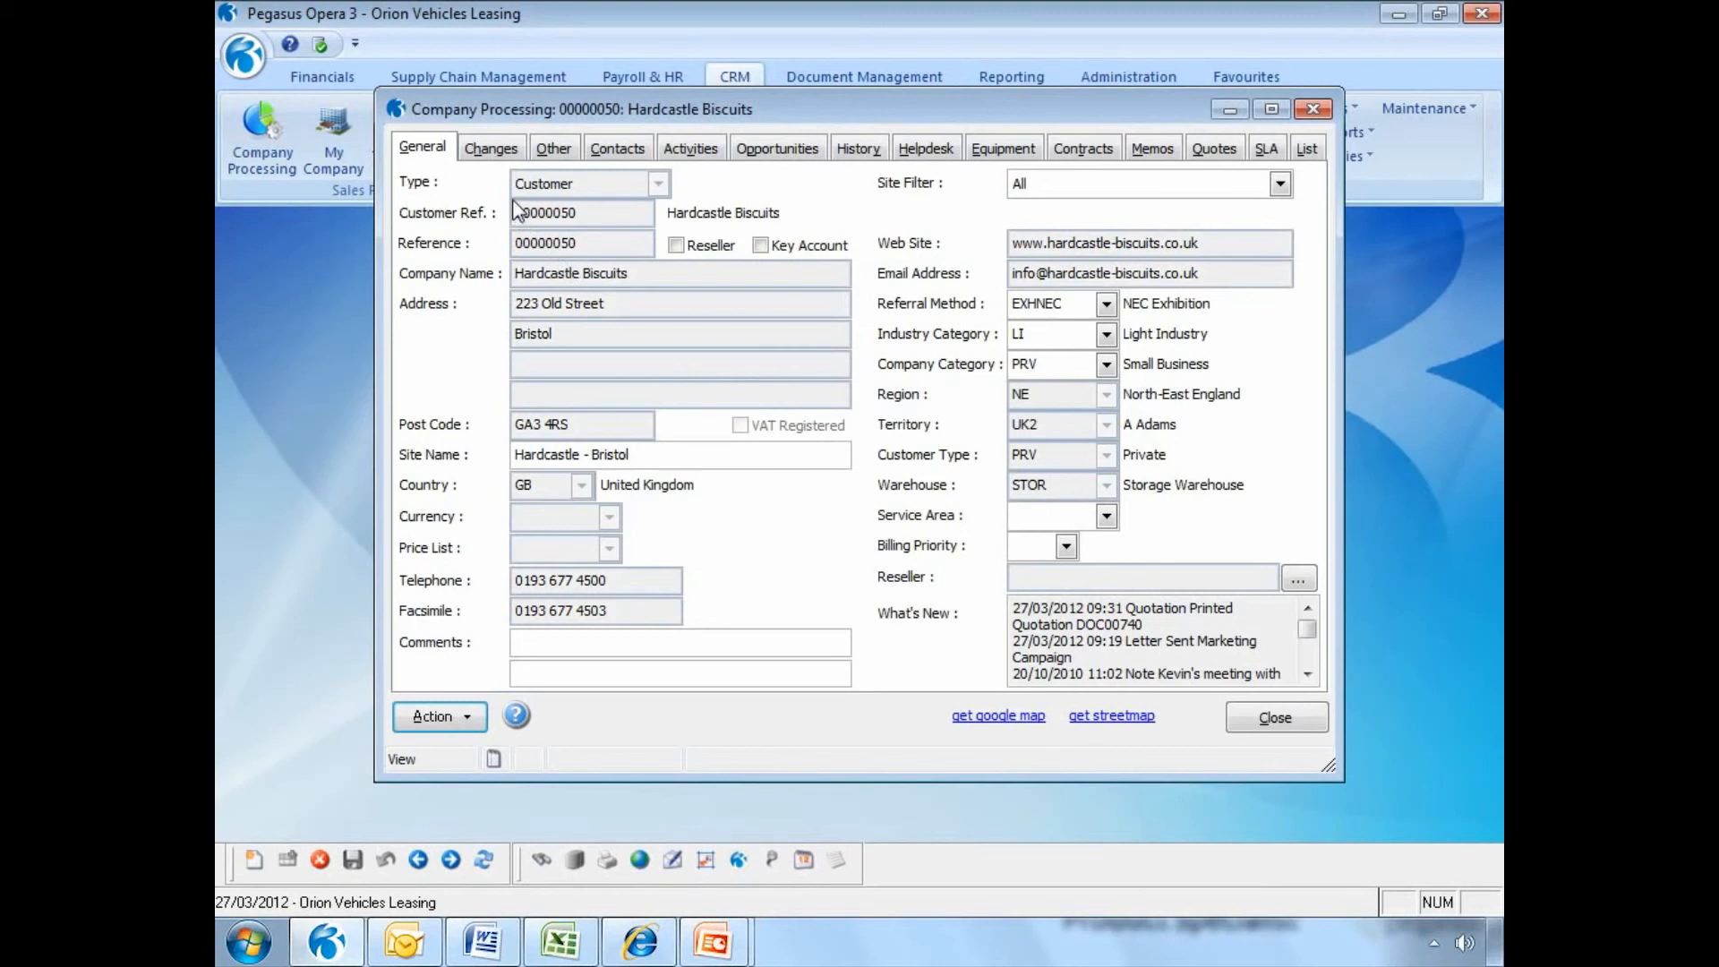
{"action": "left_click", "coordinate": [658, 309]}
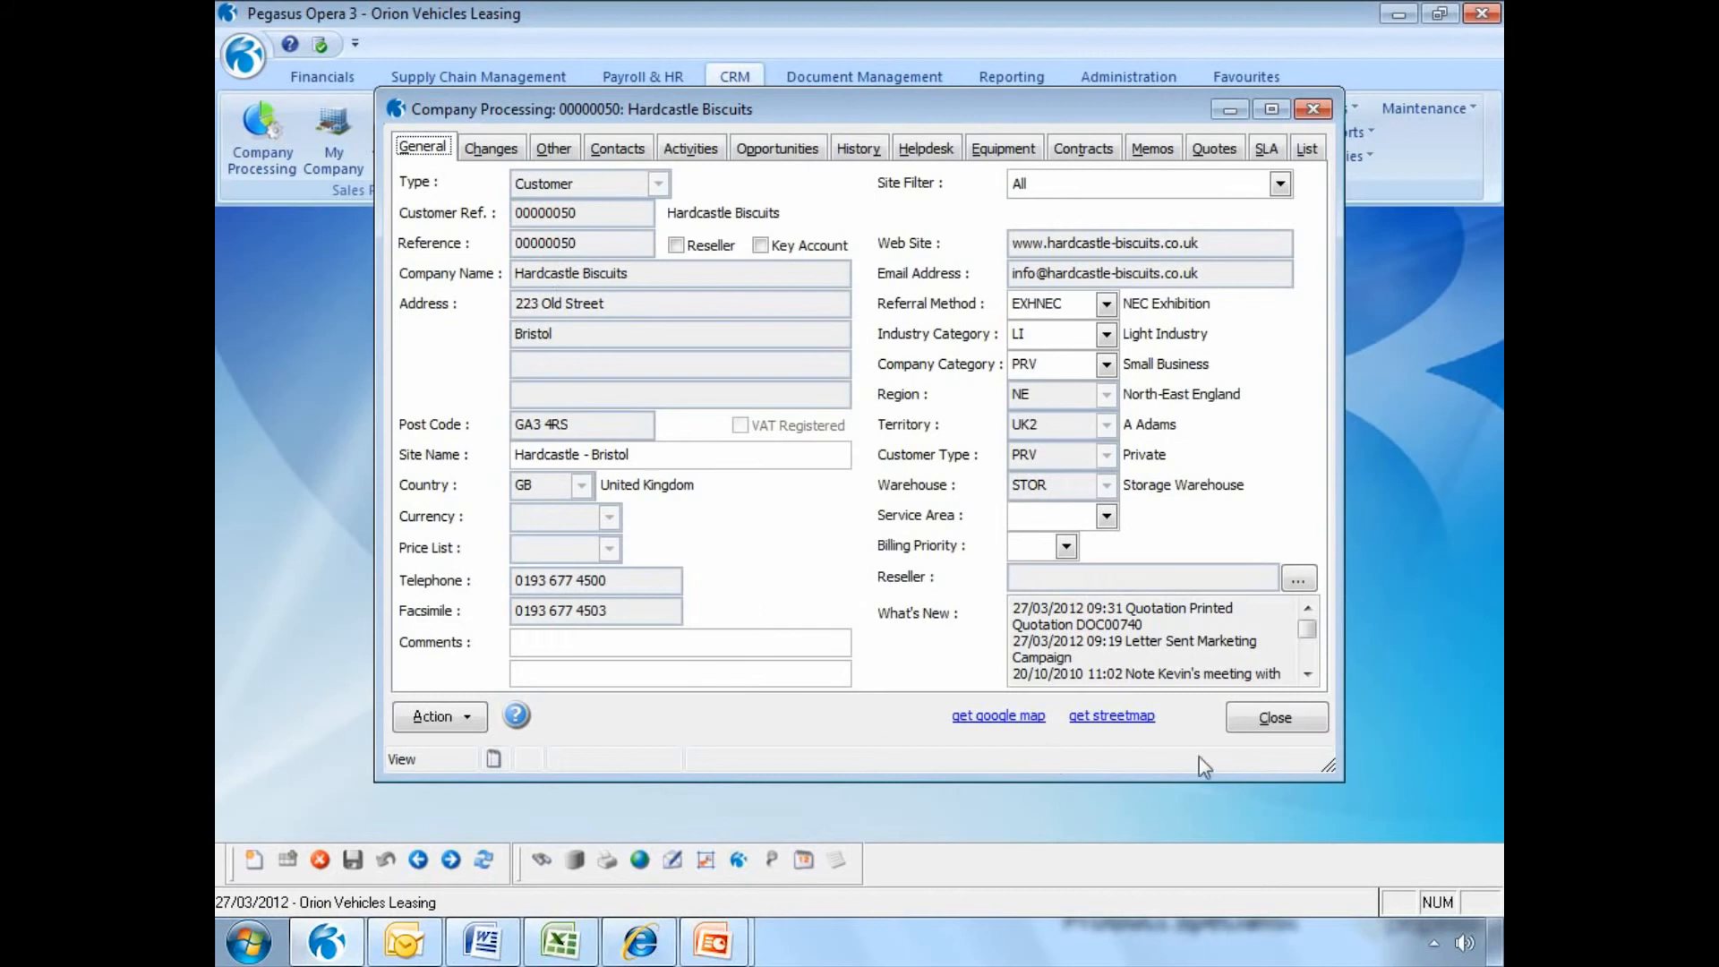
Close Company Processing and check the Hardcastle Biscuits account in the sales ledger's Sales Processing.
{"action": "left_click", "coordinate": [1269, 718]}
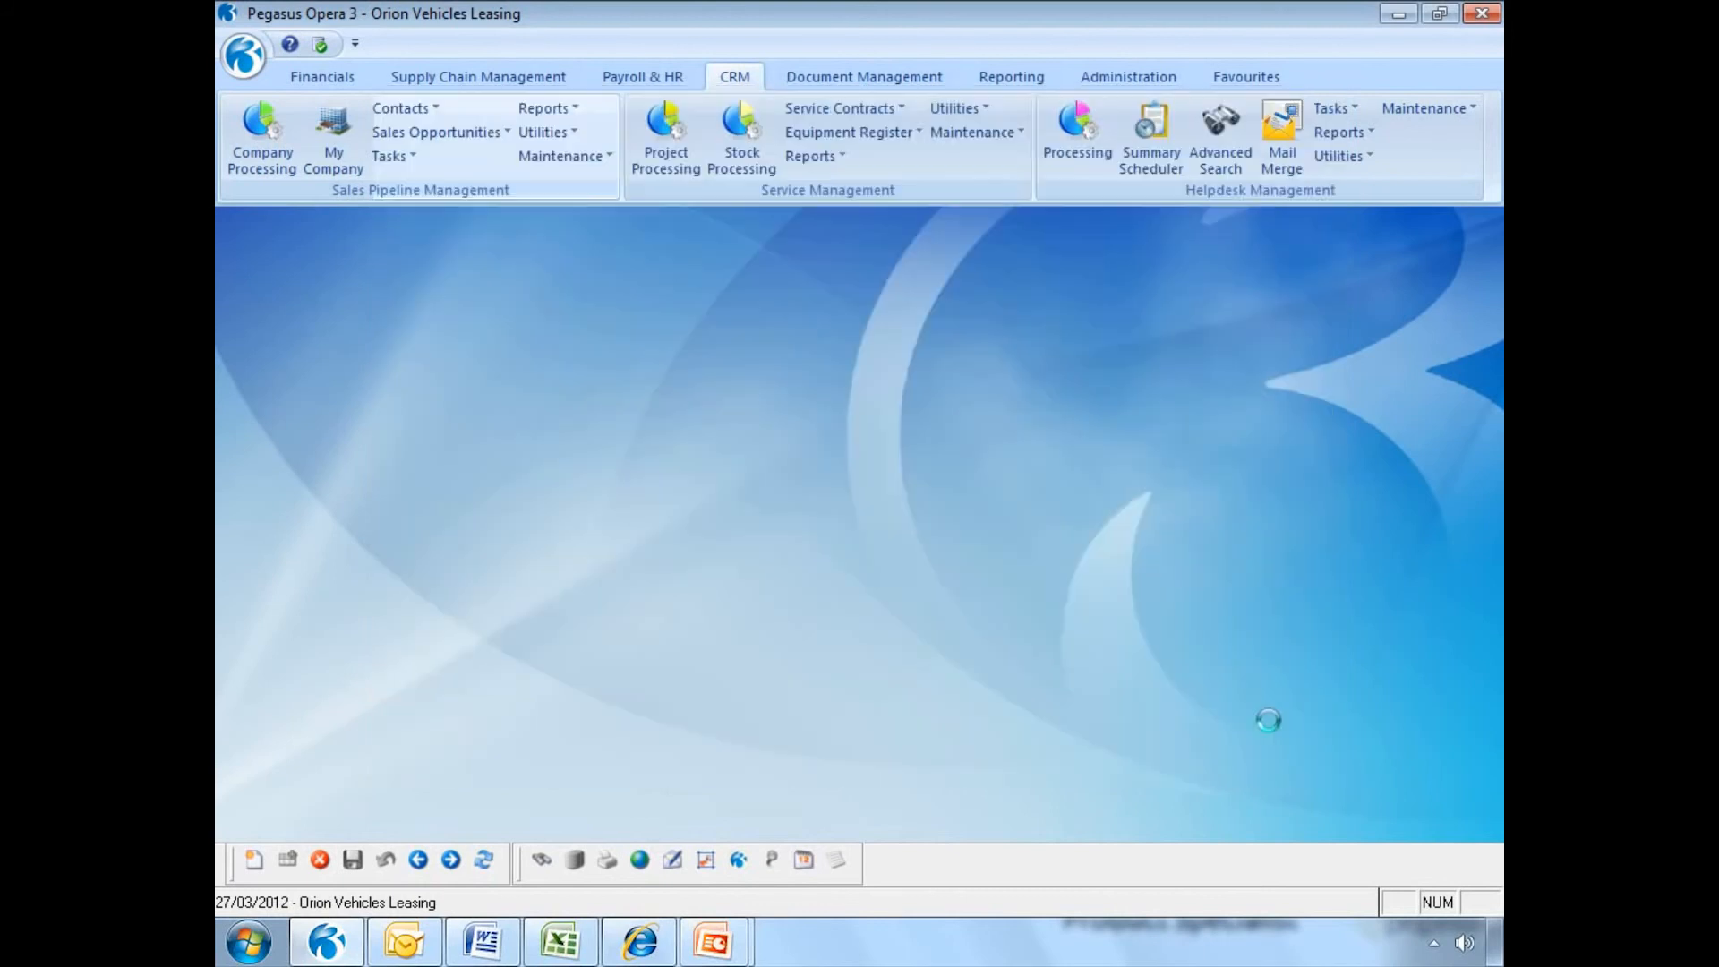
{"action": "left_click", "coordinate": [323, 79]}
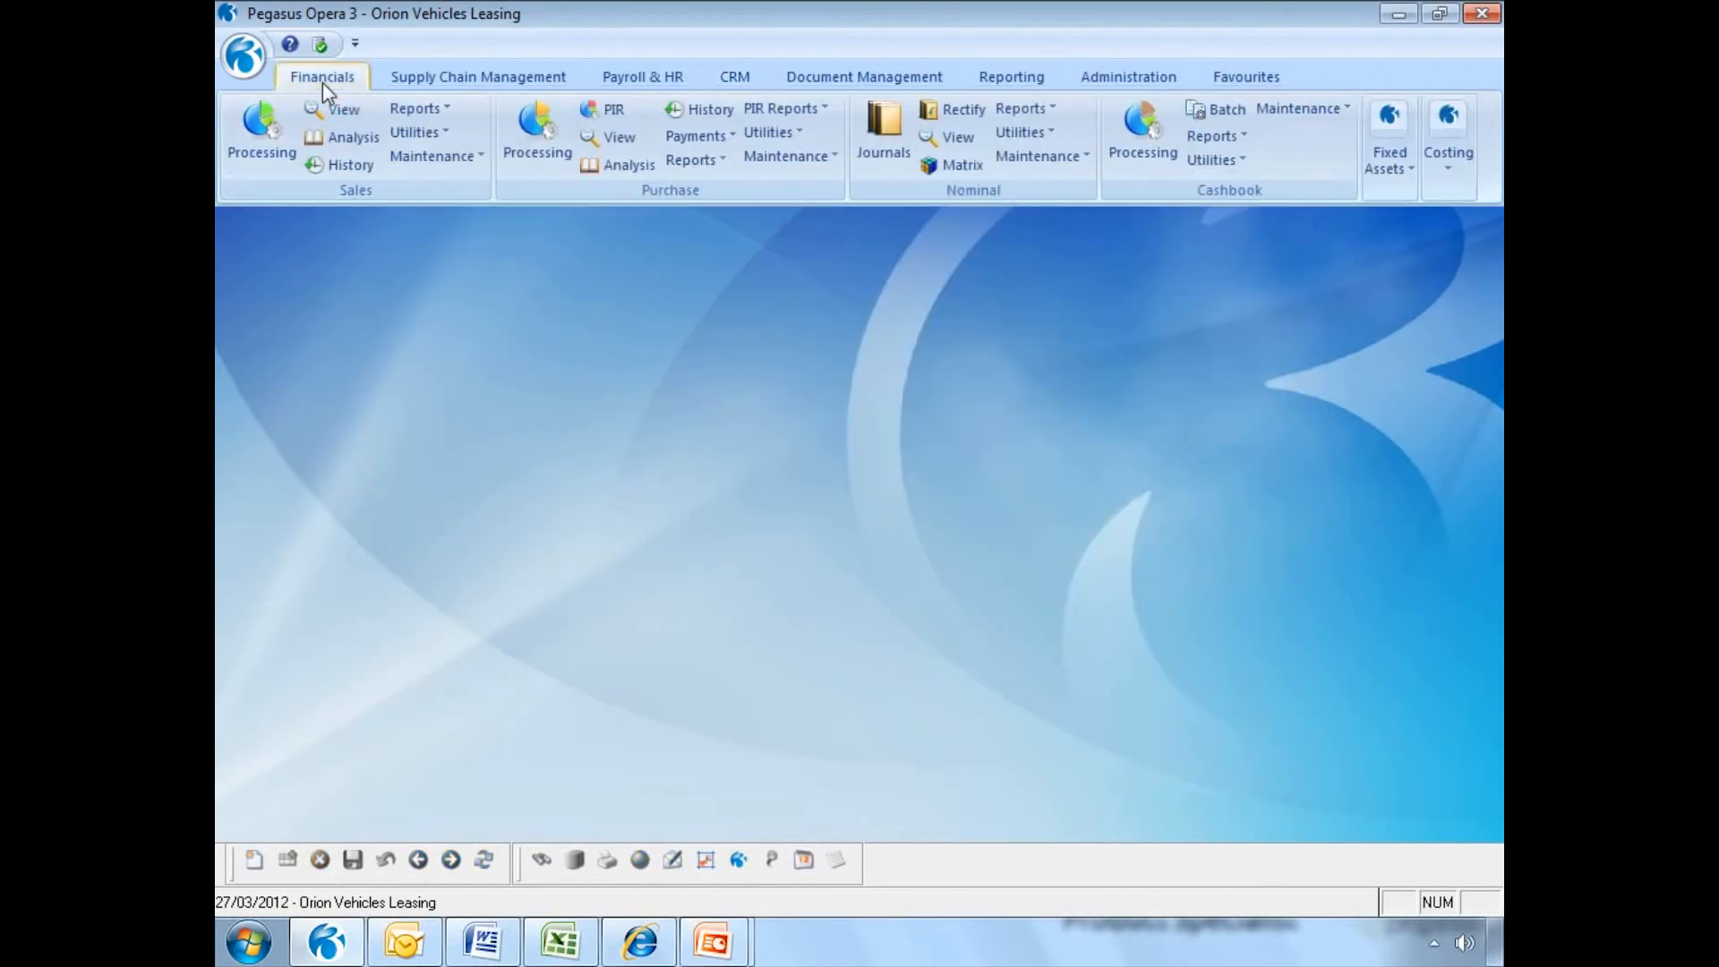
{"action": "left_click", "coordinate": [262, 146]}
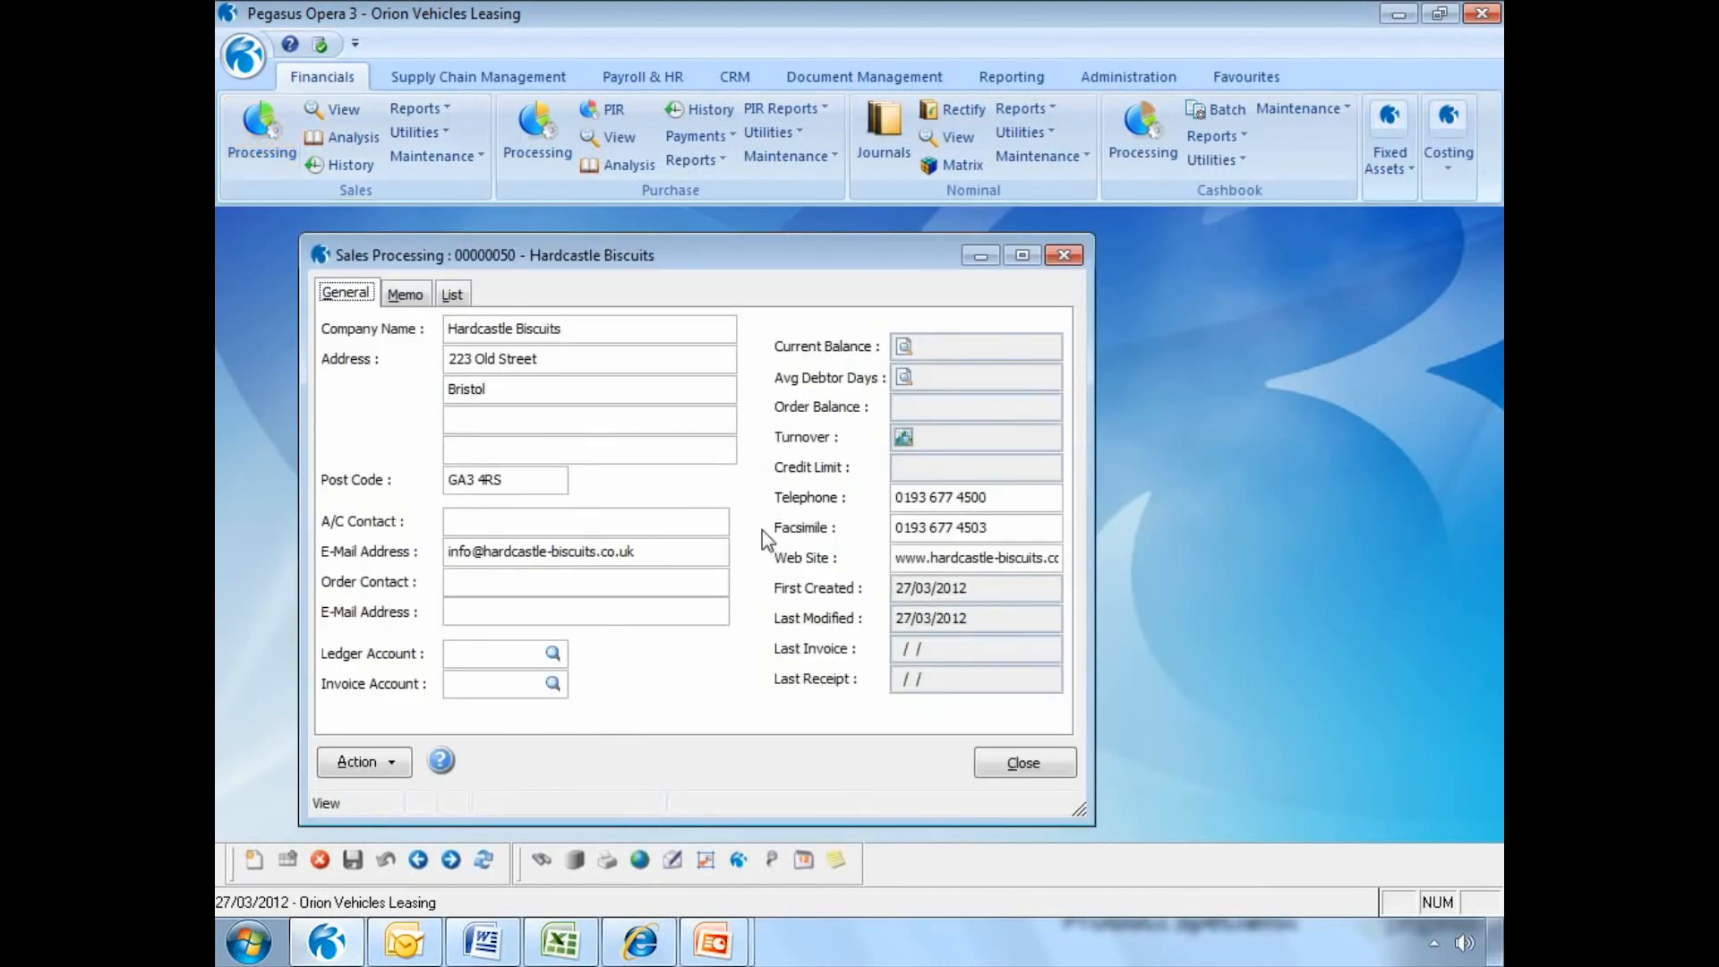
{"action": "left_click", "coordinate": [1021, 762]}
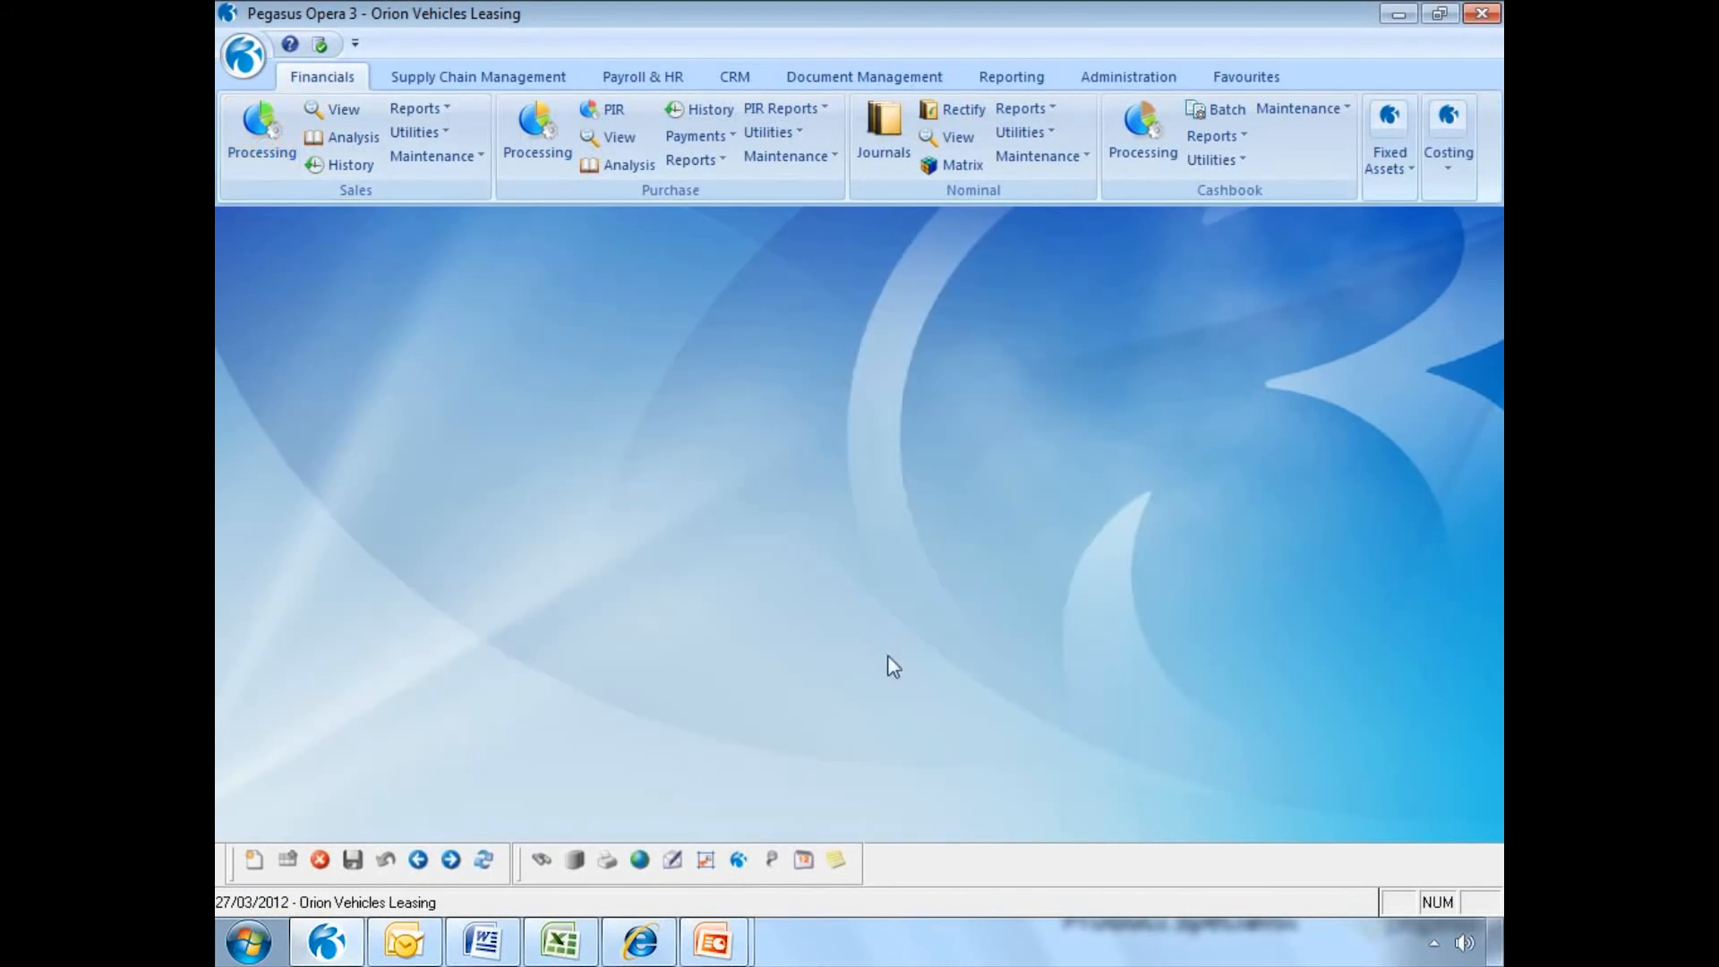
Review the Hardcastle Biscuits quote in SOP Processing, and close the record.
{"action": "left_click", "coordinate": [480, 80]}
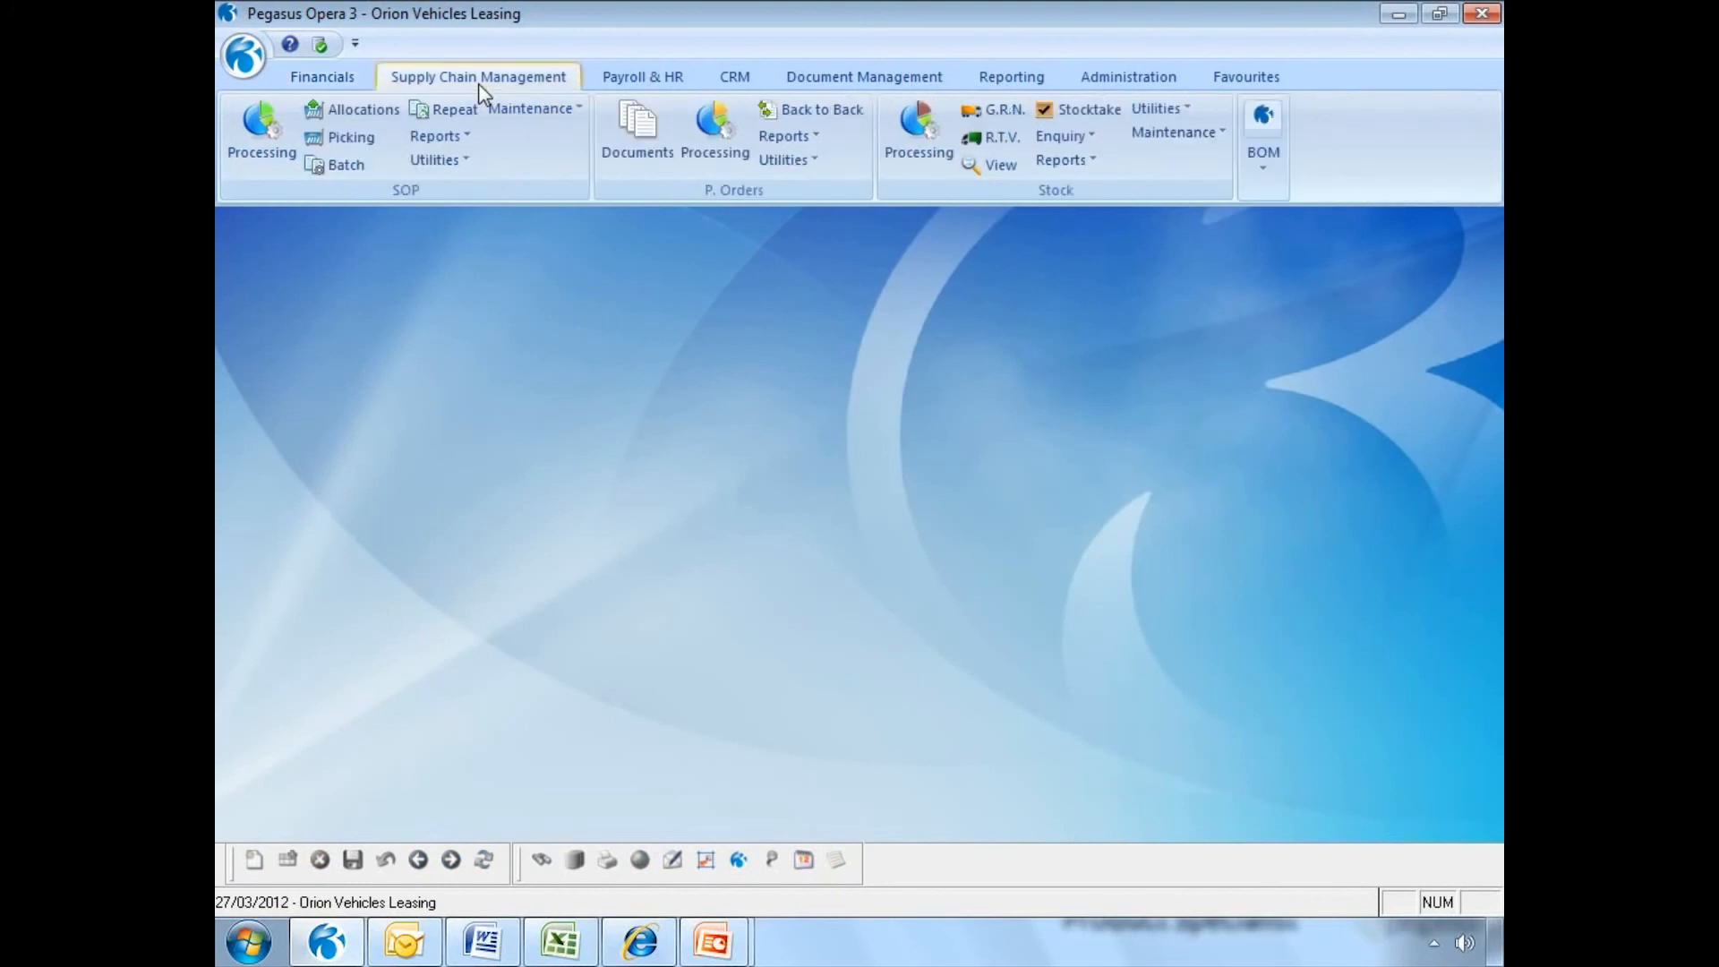
{"action": "left_click", "coordinate": [259, 134]}
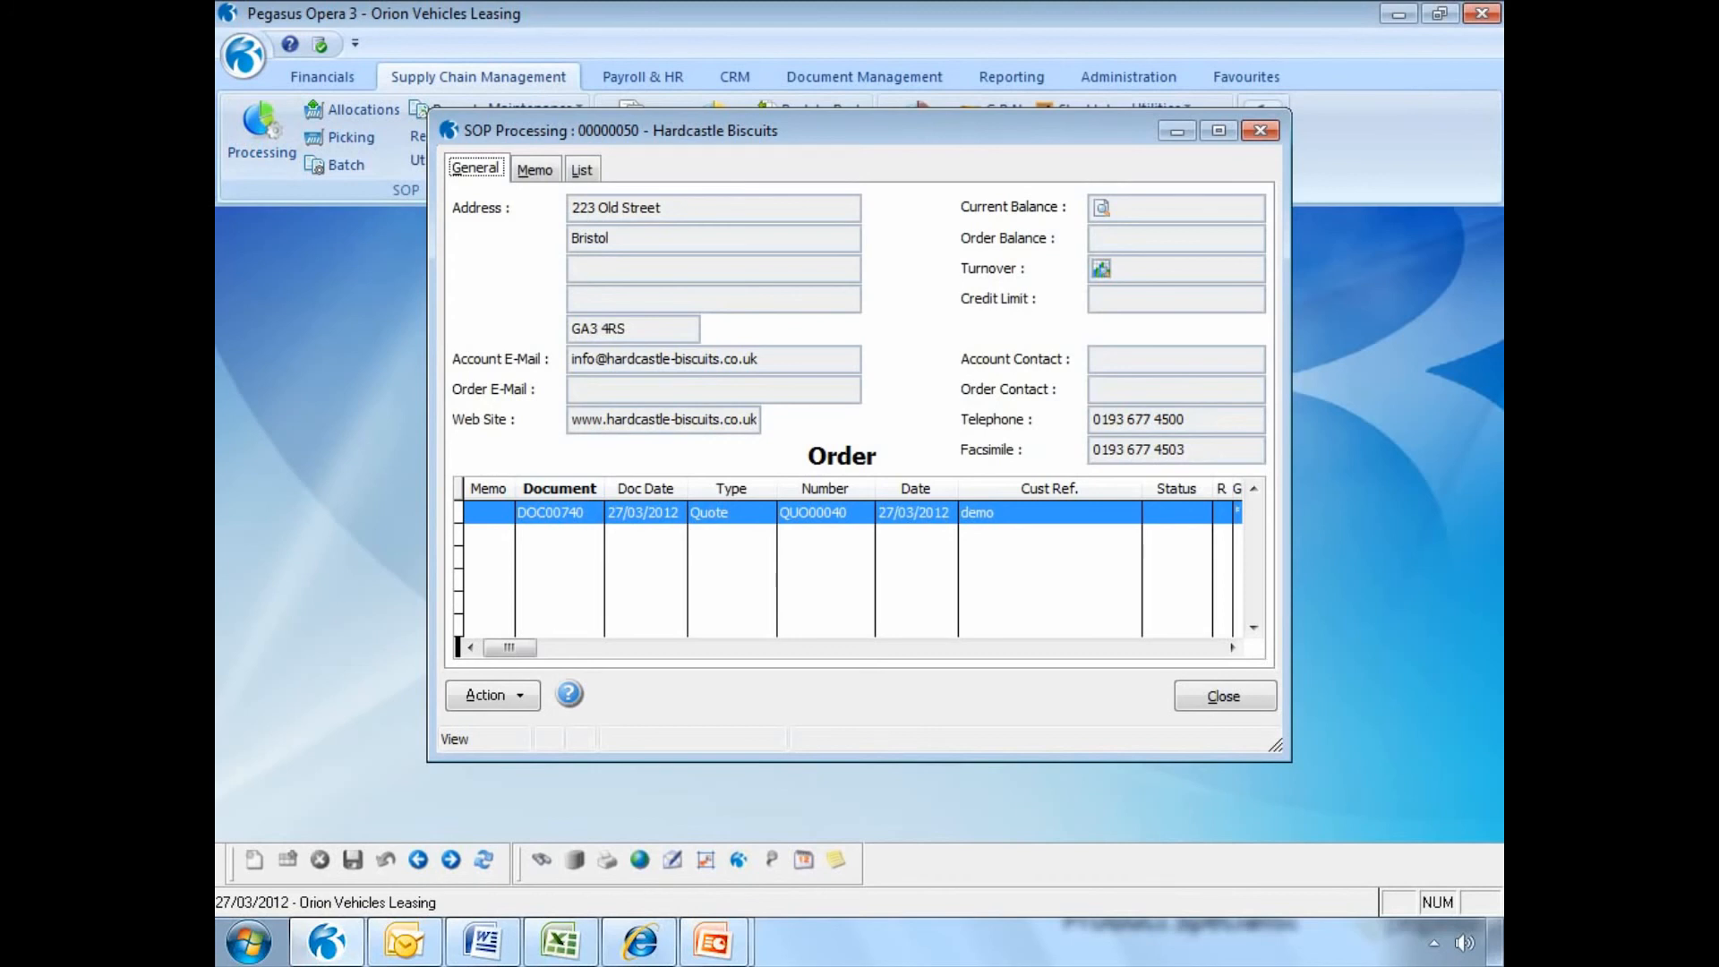
{"action": "double_click", "coordinate": [811, 539]}
{"action": "left_click", "coordinate": [944, 556]}
{"action": "left_click", "coordinate": [922, 482]}
{"action": "left_click", "coordinate": [1210, 703]}
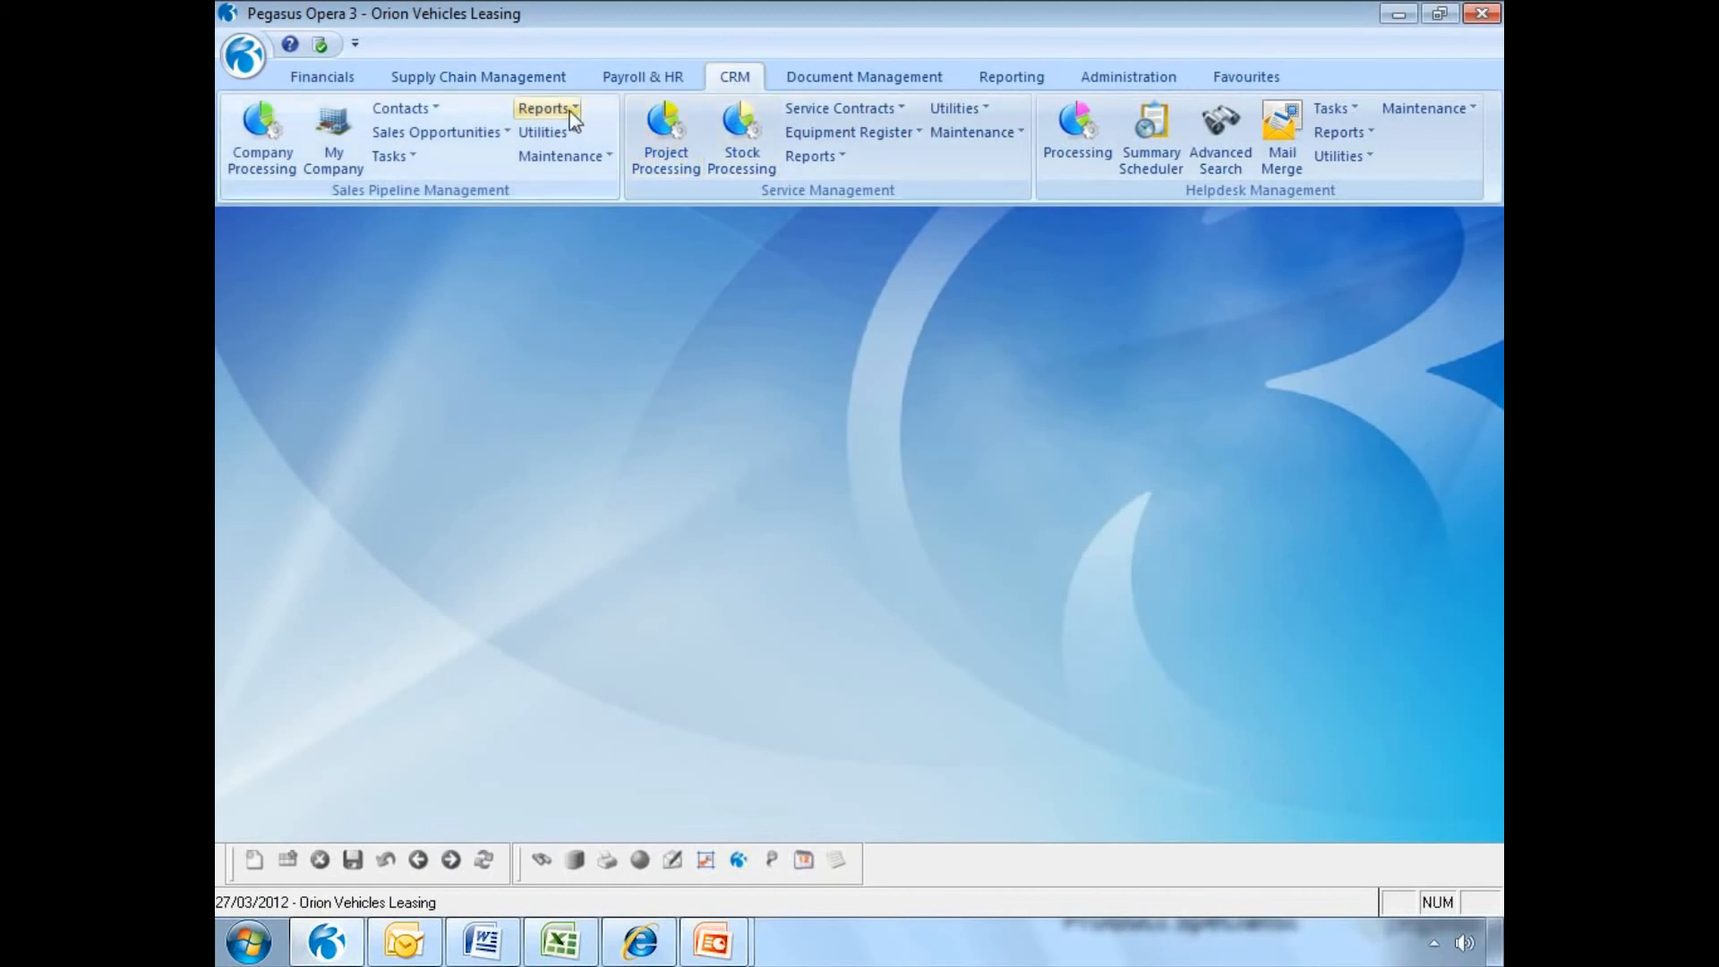
Set up a Sales Pipeline Report by Sales Stage as an Excel Summary, with a graph included and the spreadsheet attached to My Record.
{"action": "left_click", "coordinate": [547, 108]}
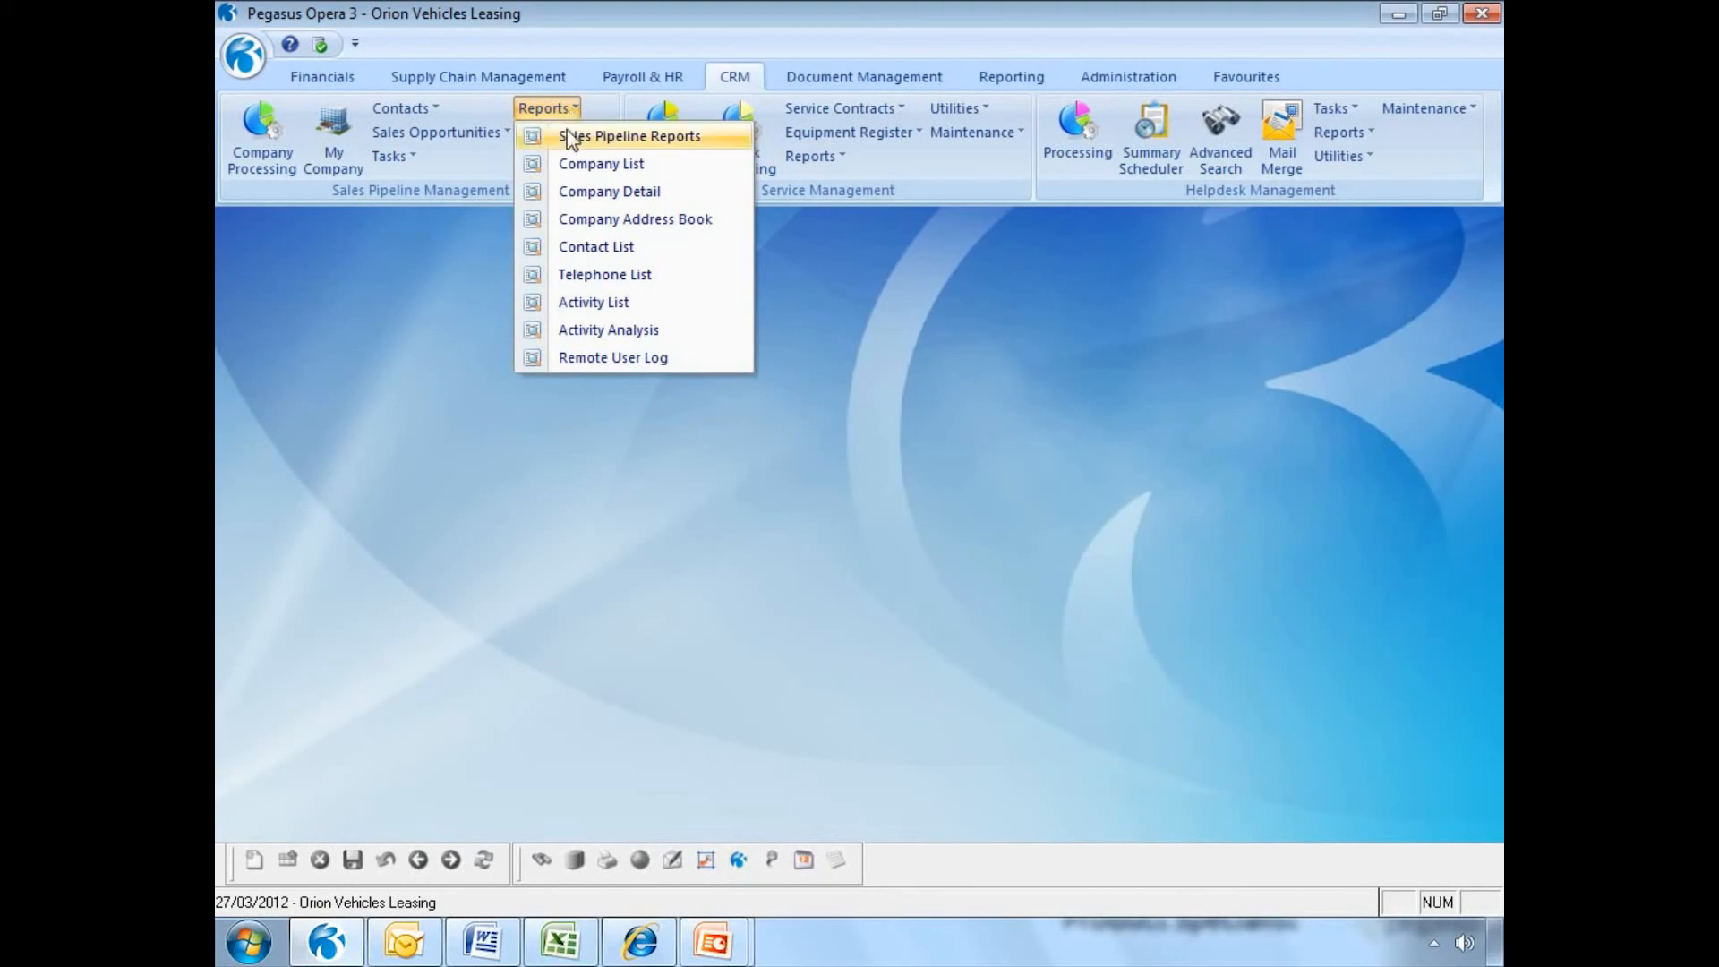
{"action": "left_click", "coordinate": [565, 134]}
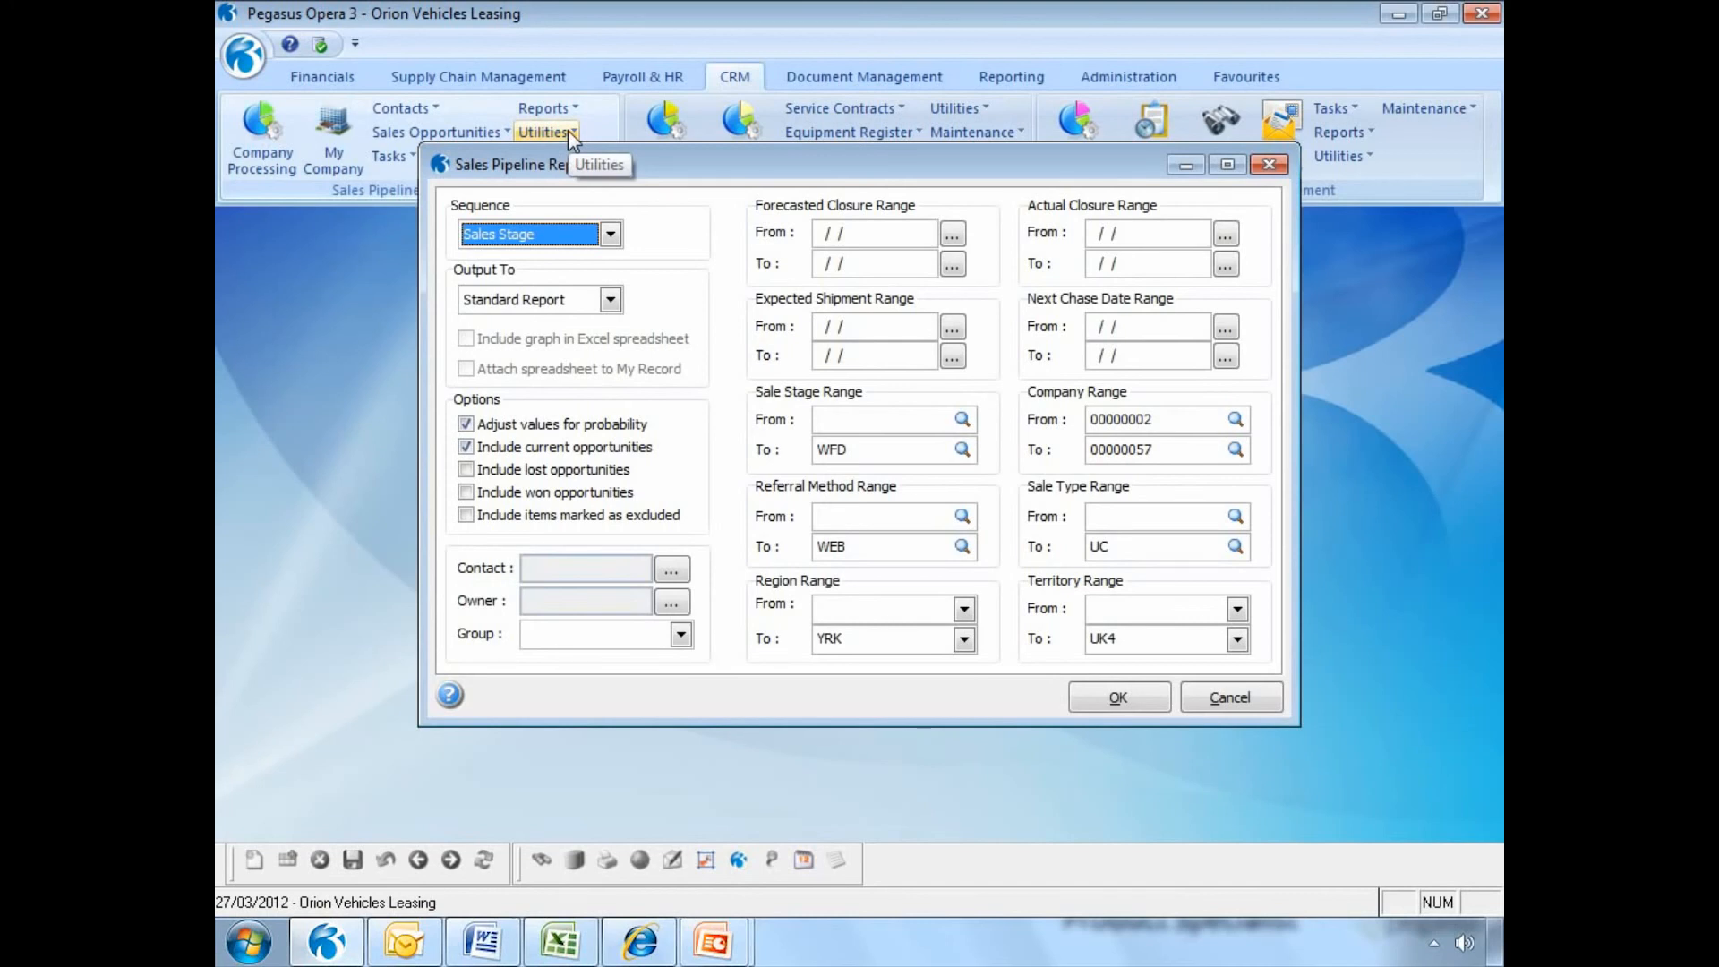
{"action": "left_click", "coordinate": [609, 234]}
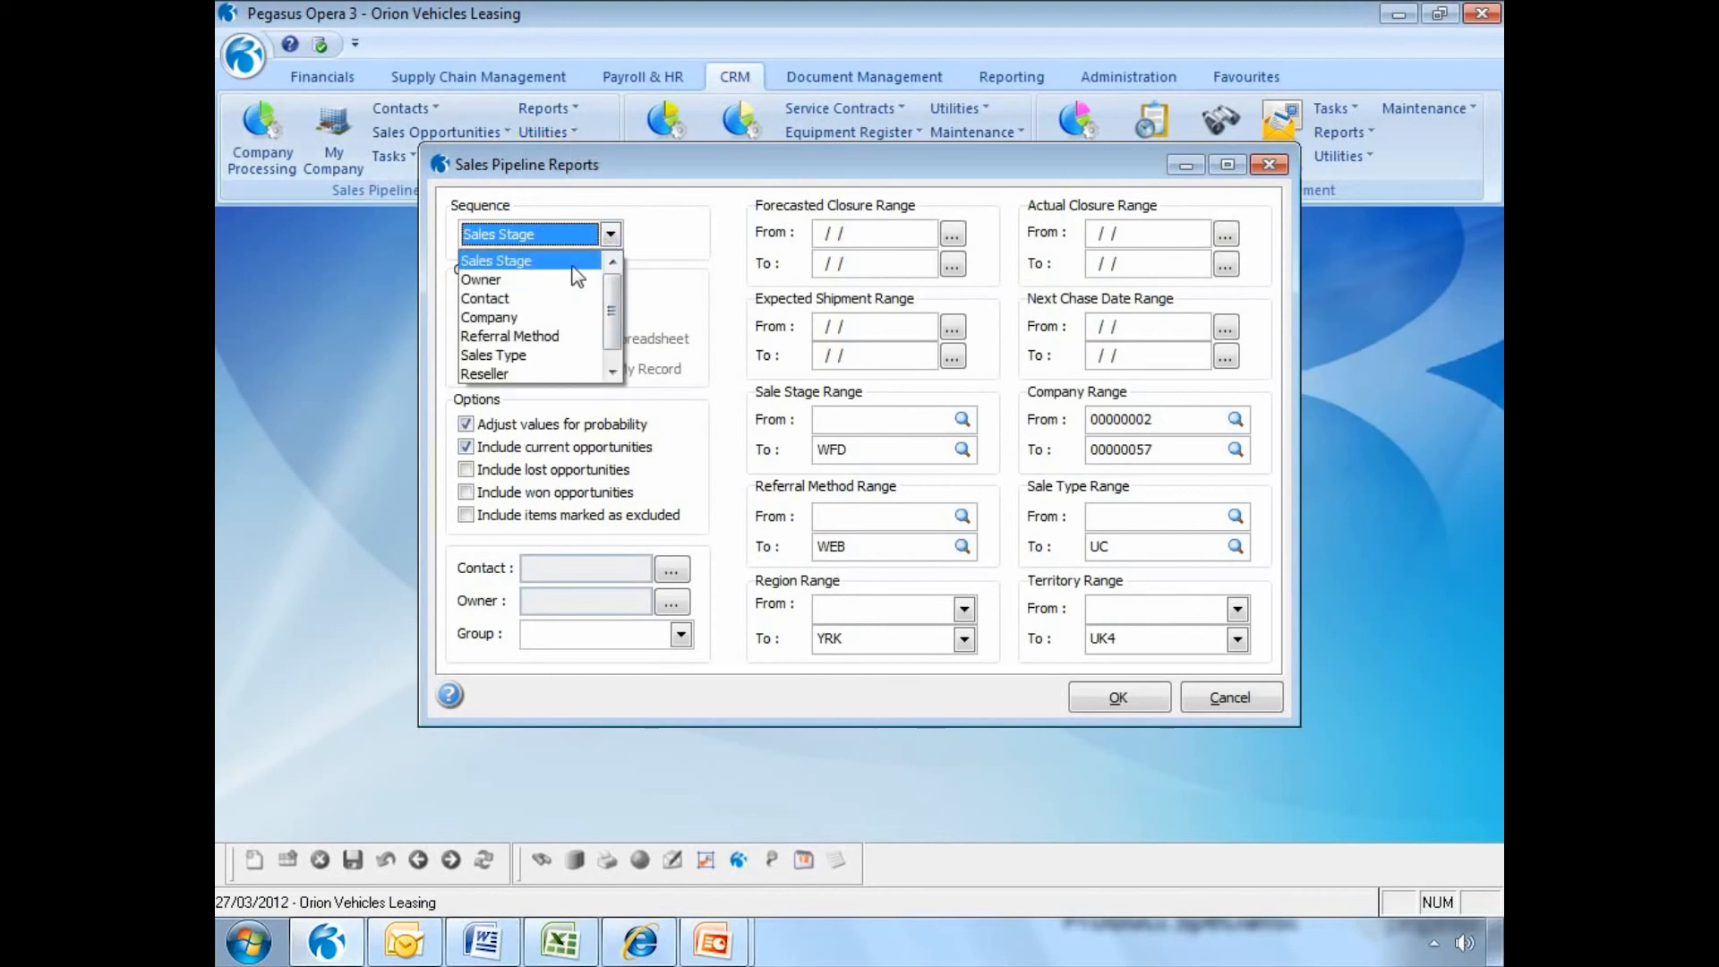
{"action": "left_click", "coordinate": [527, 262]}
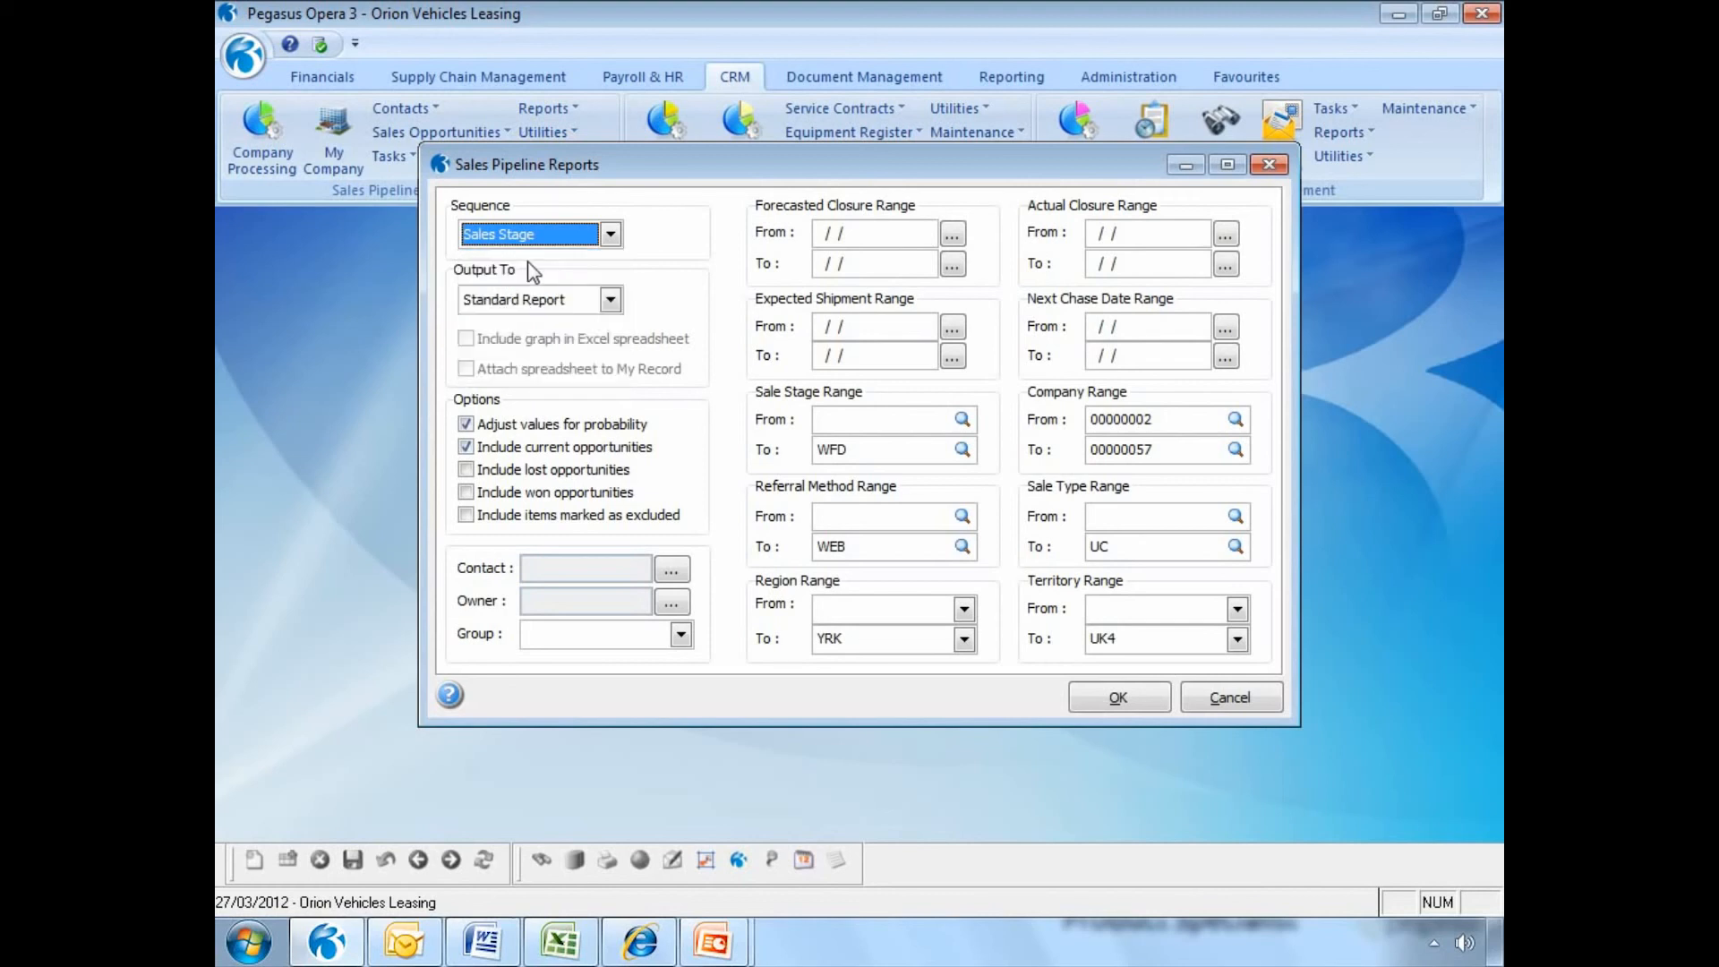
{"action": "left_click", "coordinate": [605, 301]}
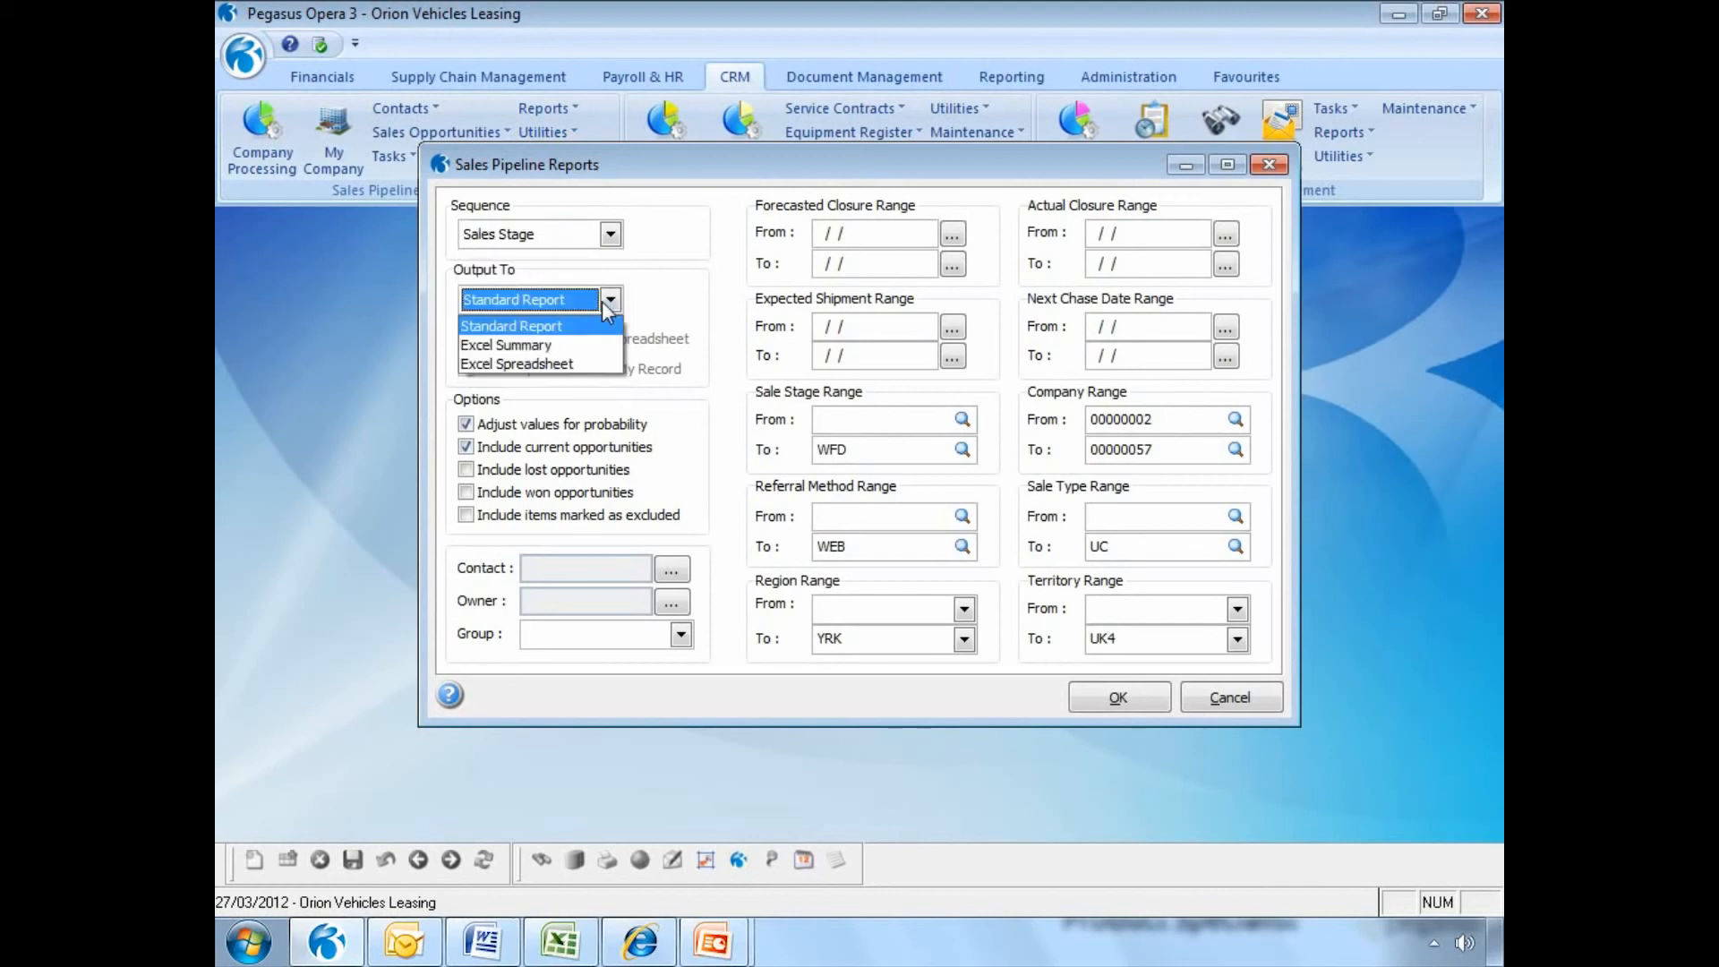
{"action": "left_click", "coordinate": [597, 351]}
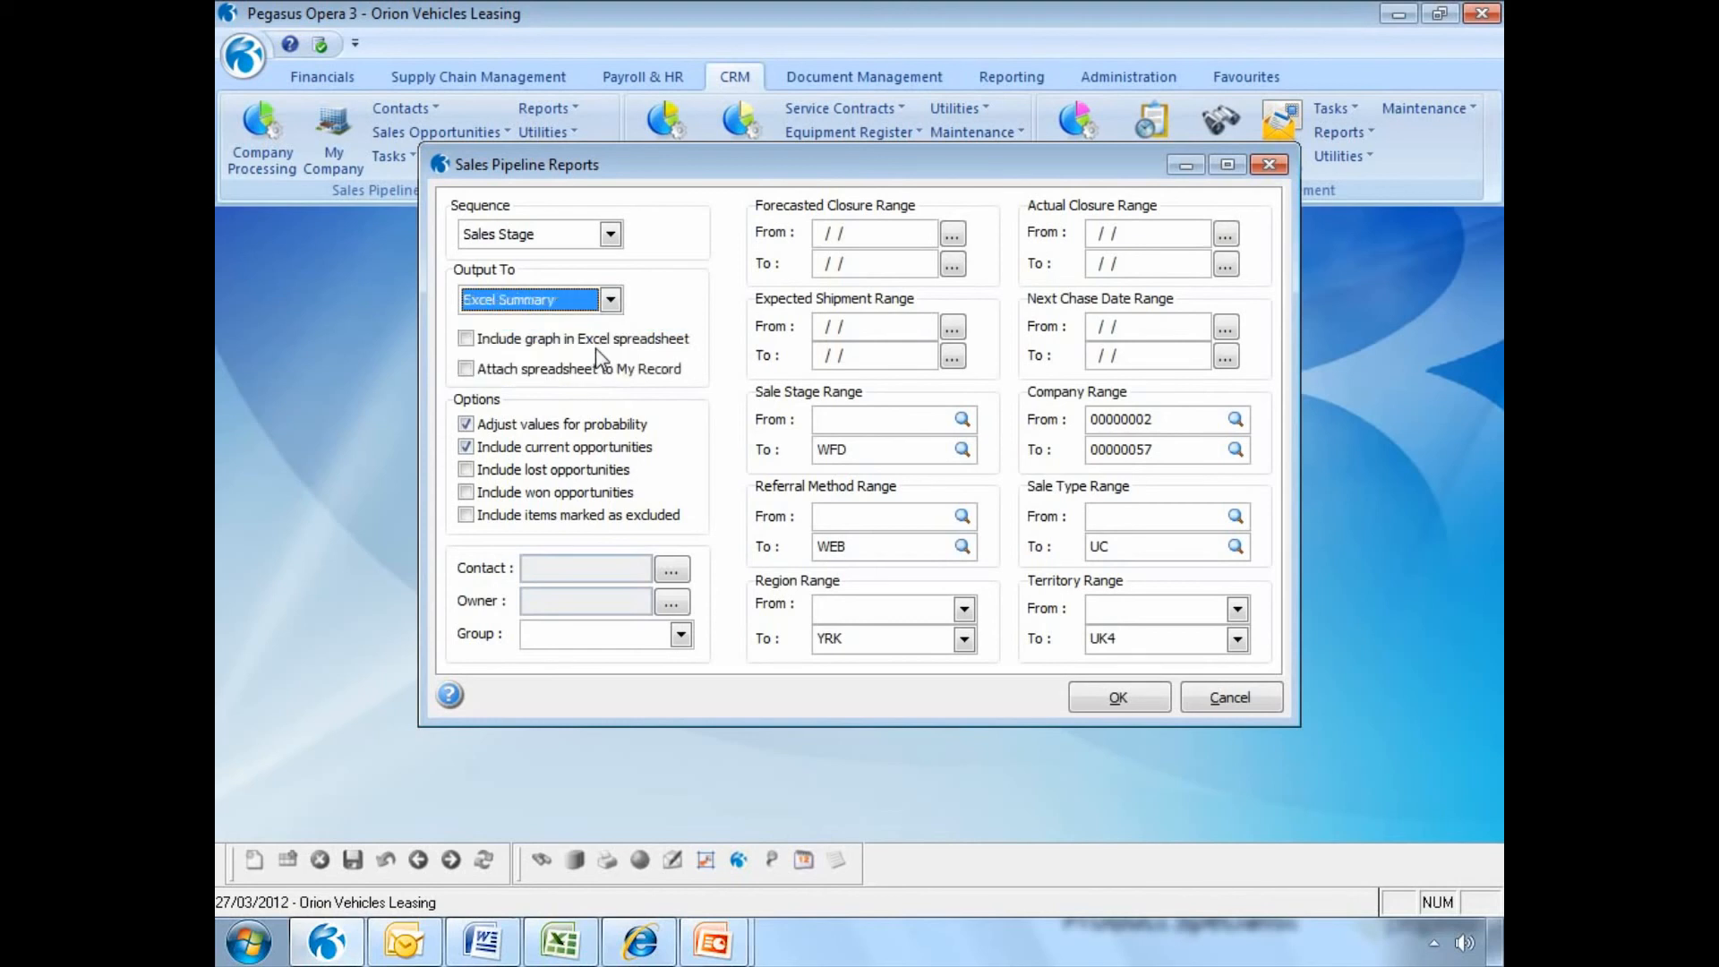
{"action": "left_click", "coordinate": [467, 339]}
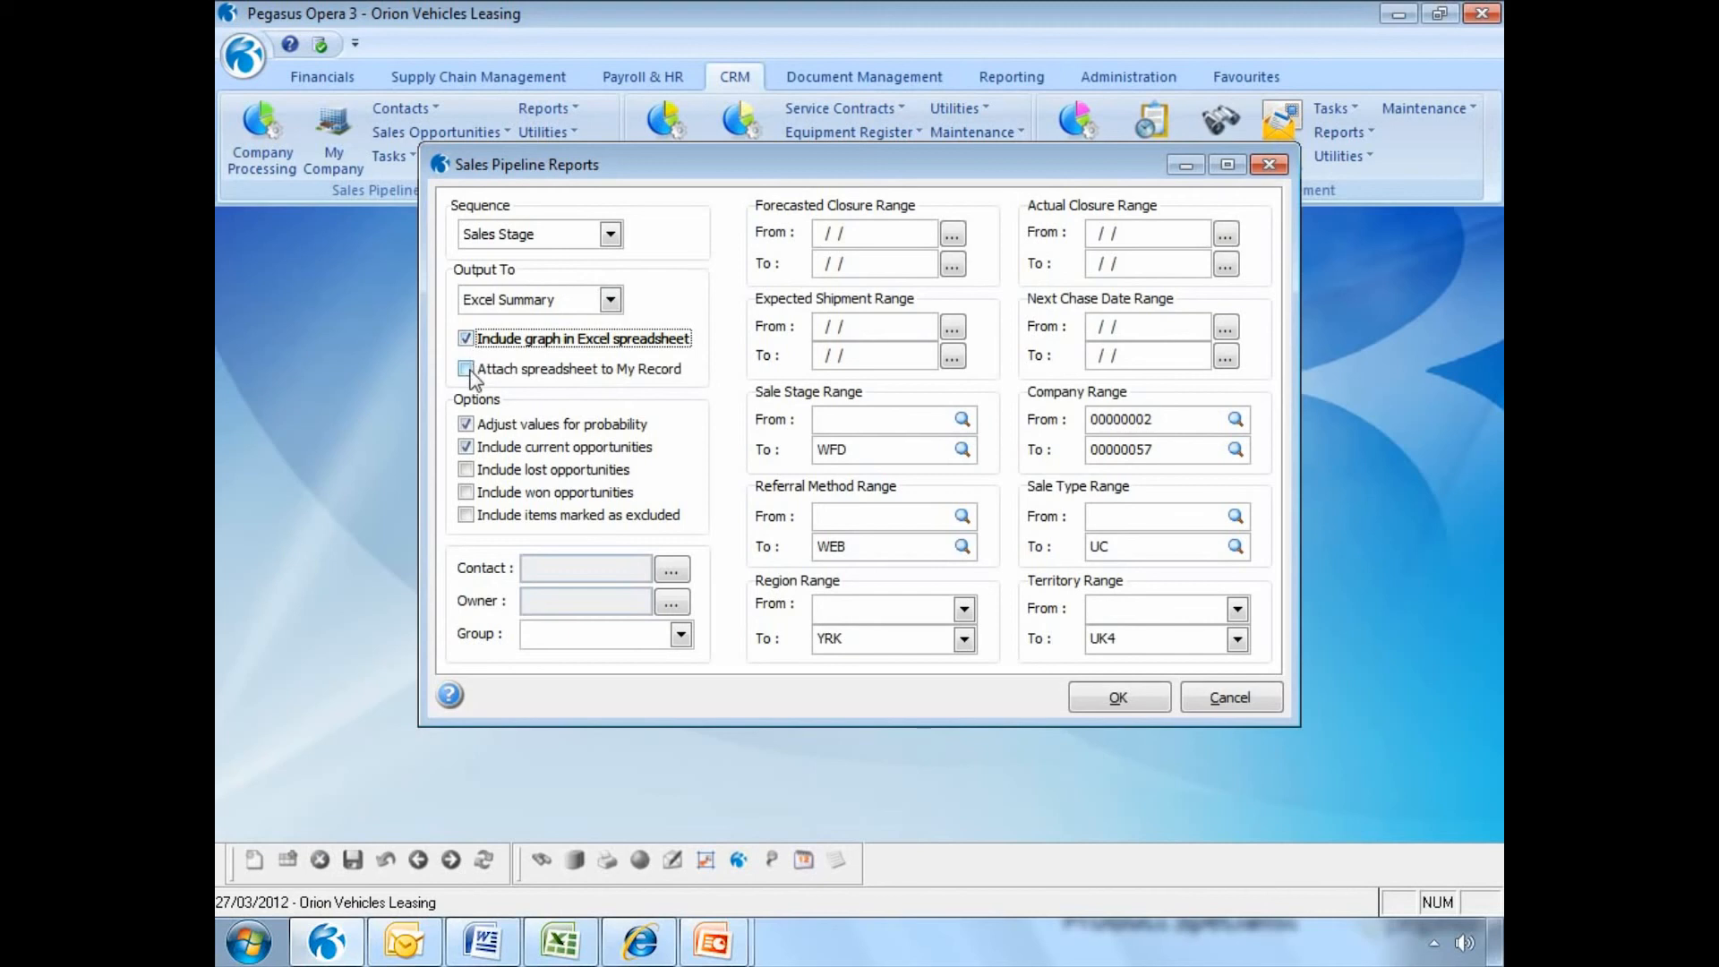
{"action": "left_click", "coordinate": [467, 370]}
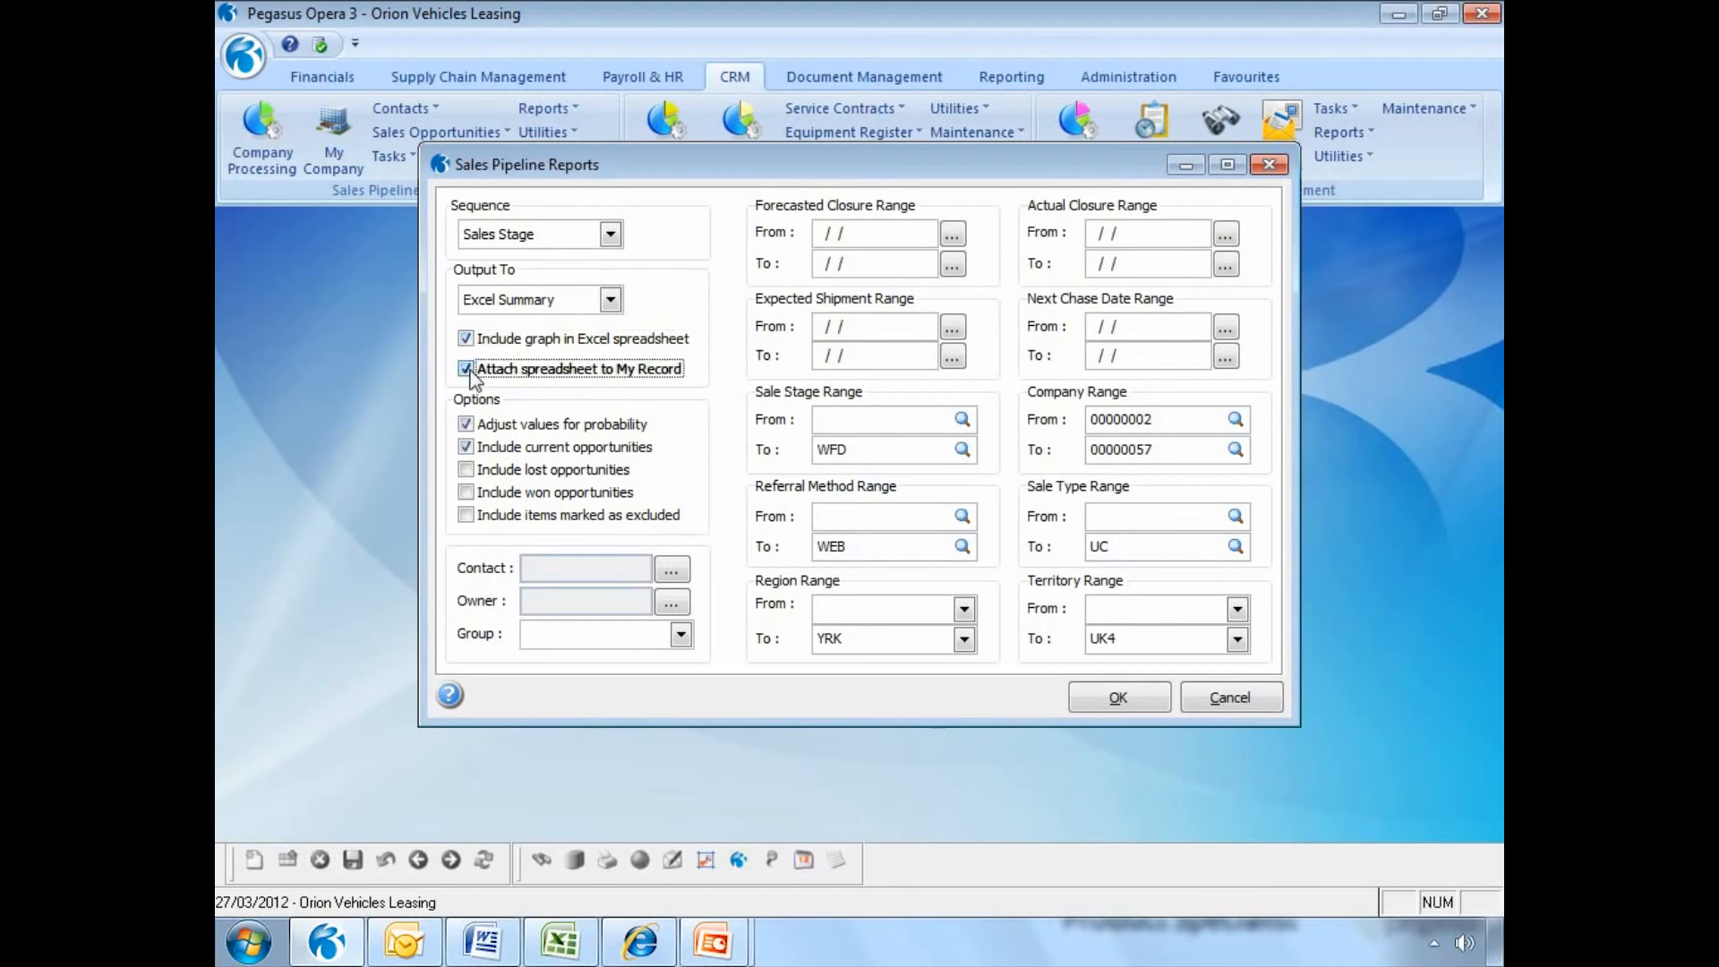
Turn off probability adjustment, include lost and won opportunities, leave the group blank, and run the report.
{"action": "left_click", "coordinate": [466, 427]}
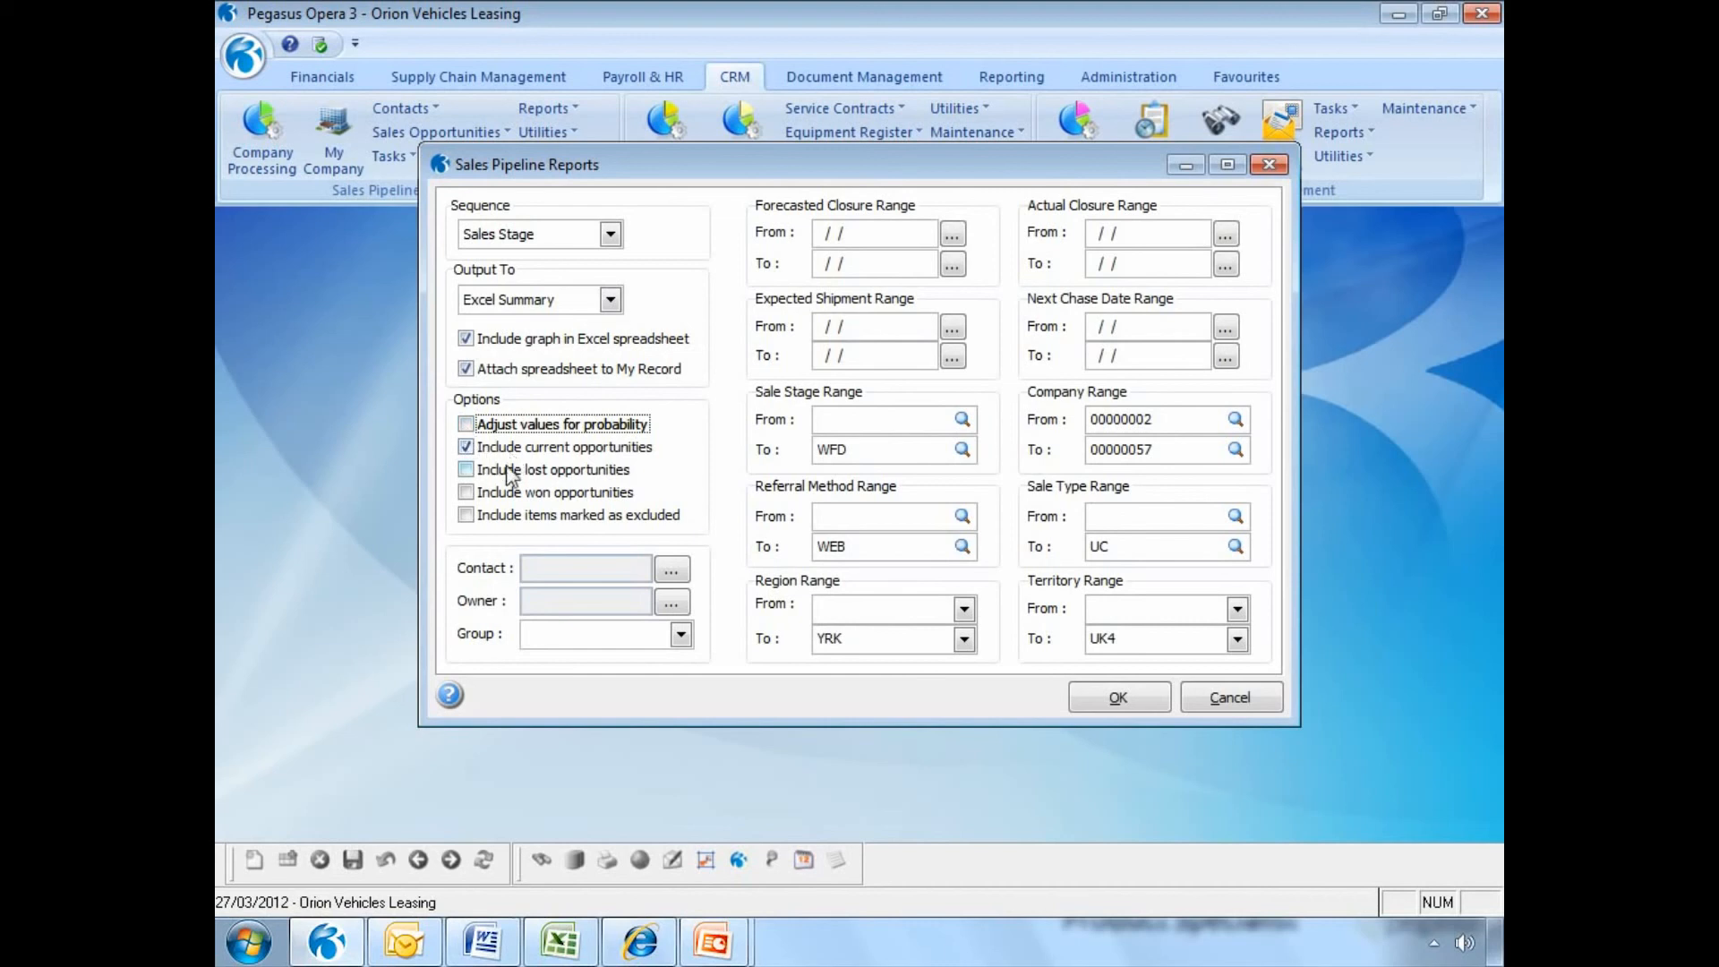
{"action": "left_click", "coordinate": [469, 473]}
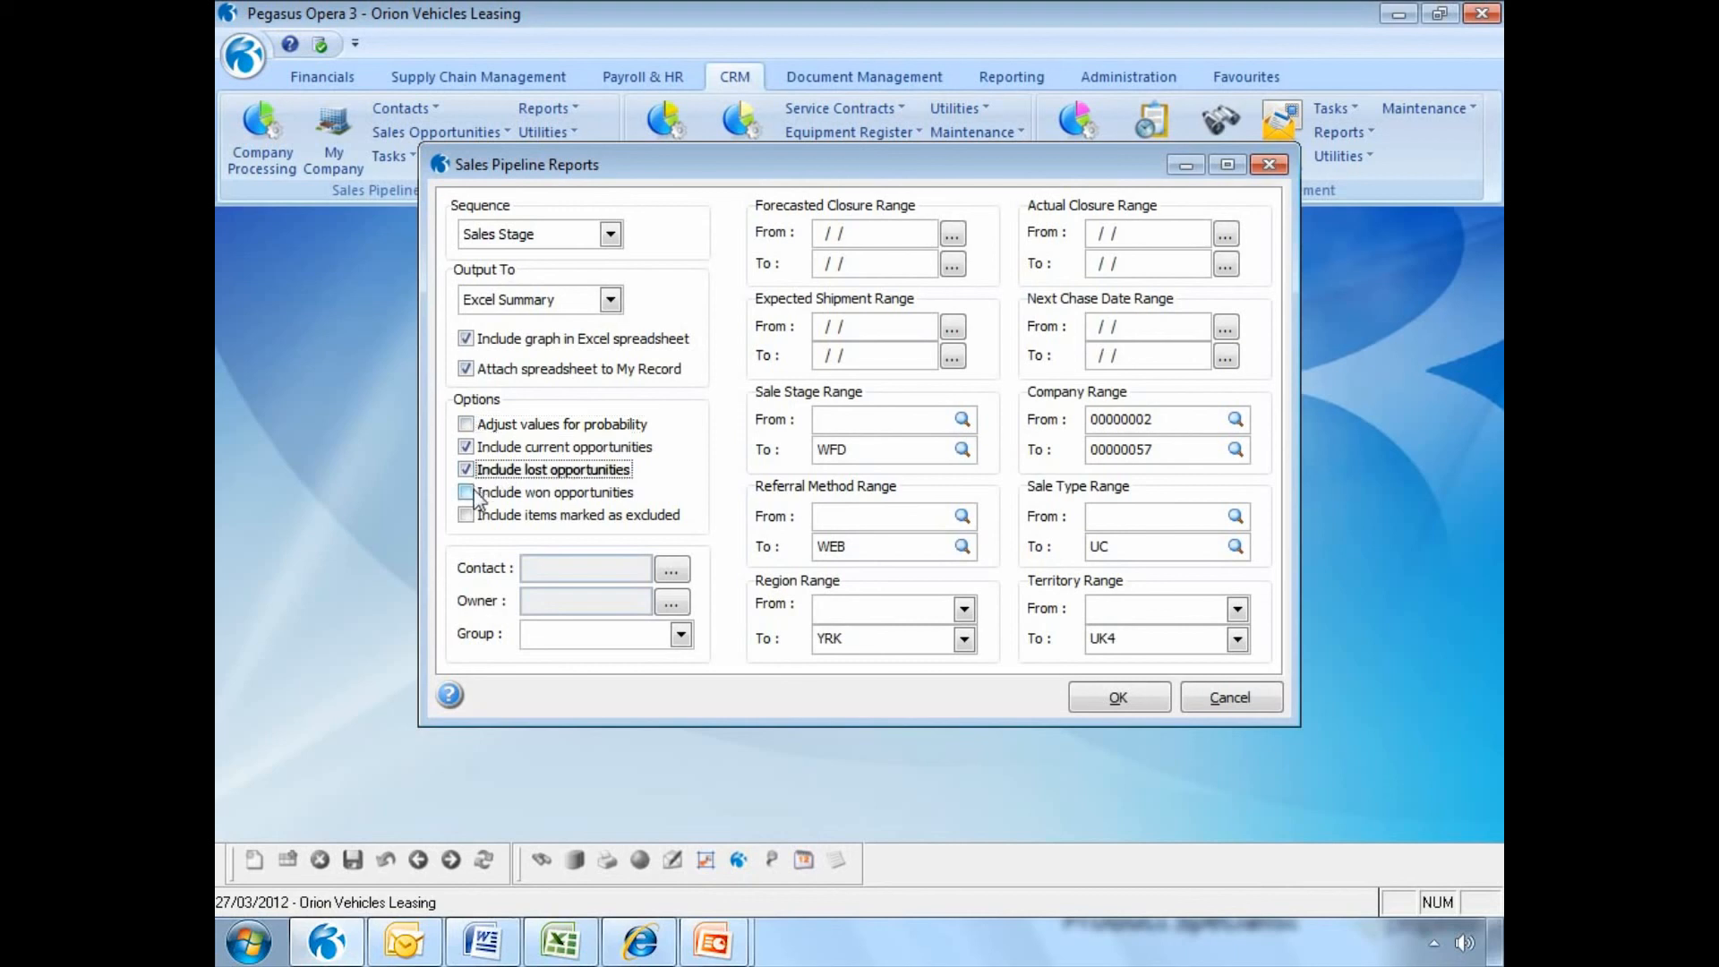
{"action": "left_click", "coordinate": [474, 494]}
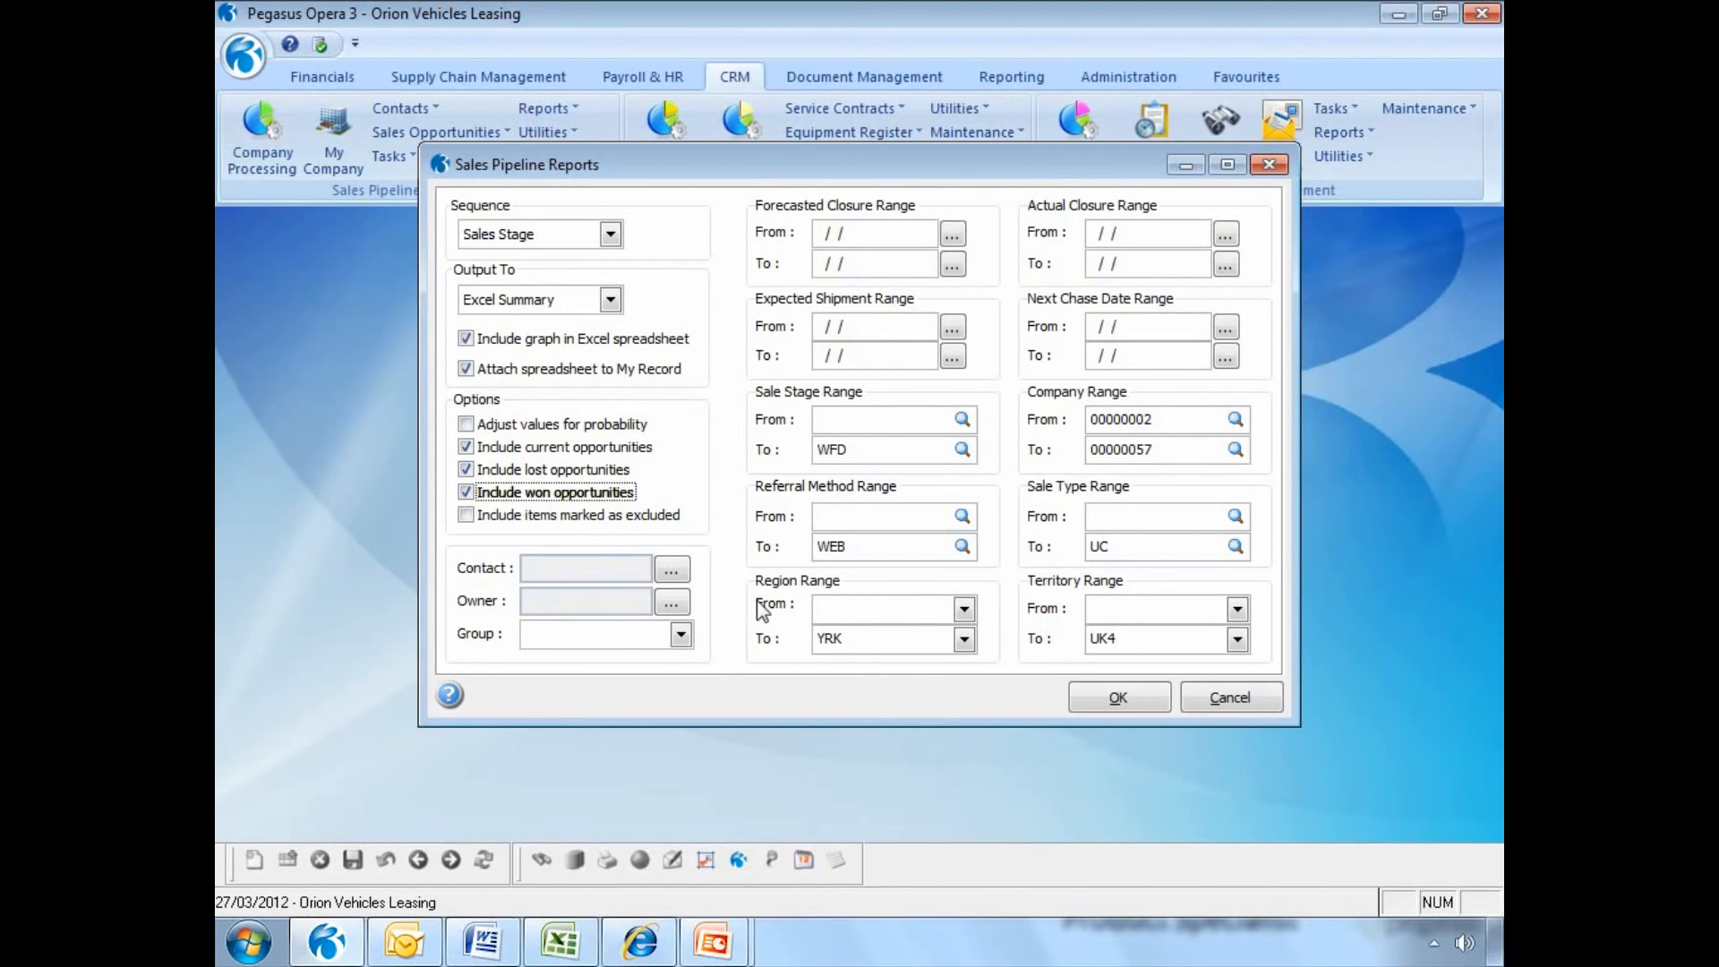
{"action": "left_click", "coordinate": [683, 633]}
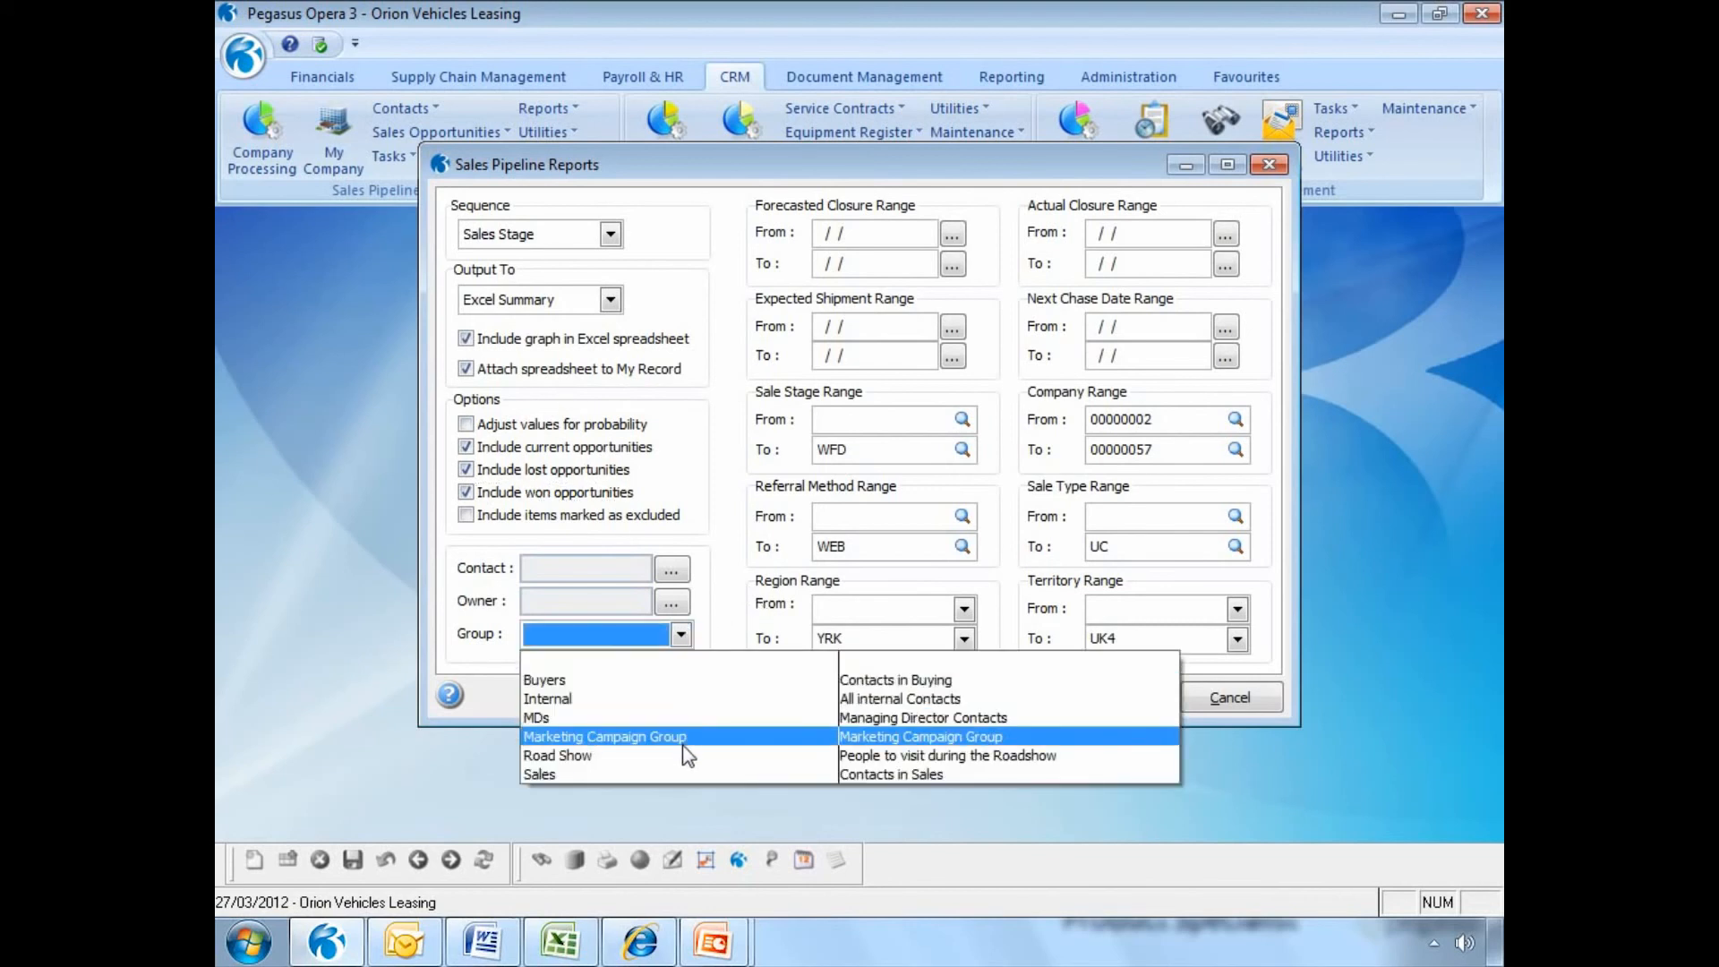
{"action": "left_click", "coordinate": [699, 662]}
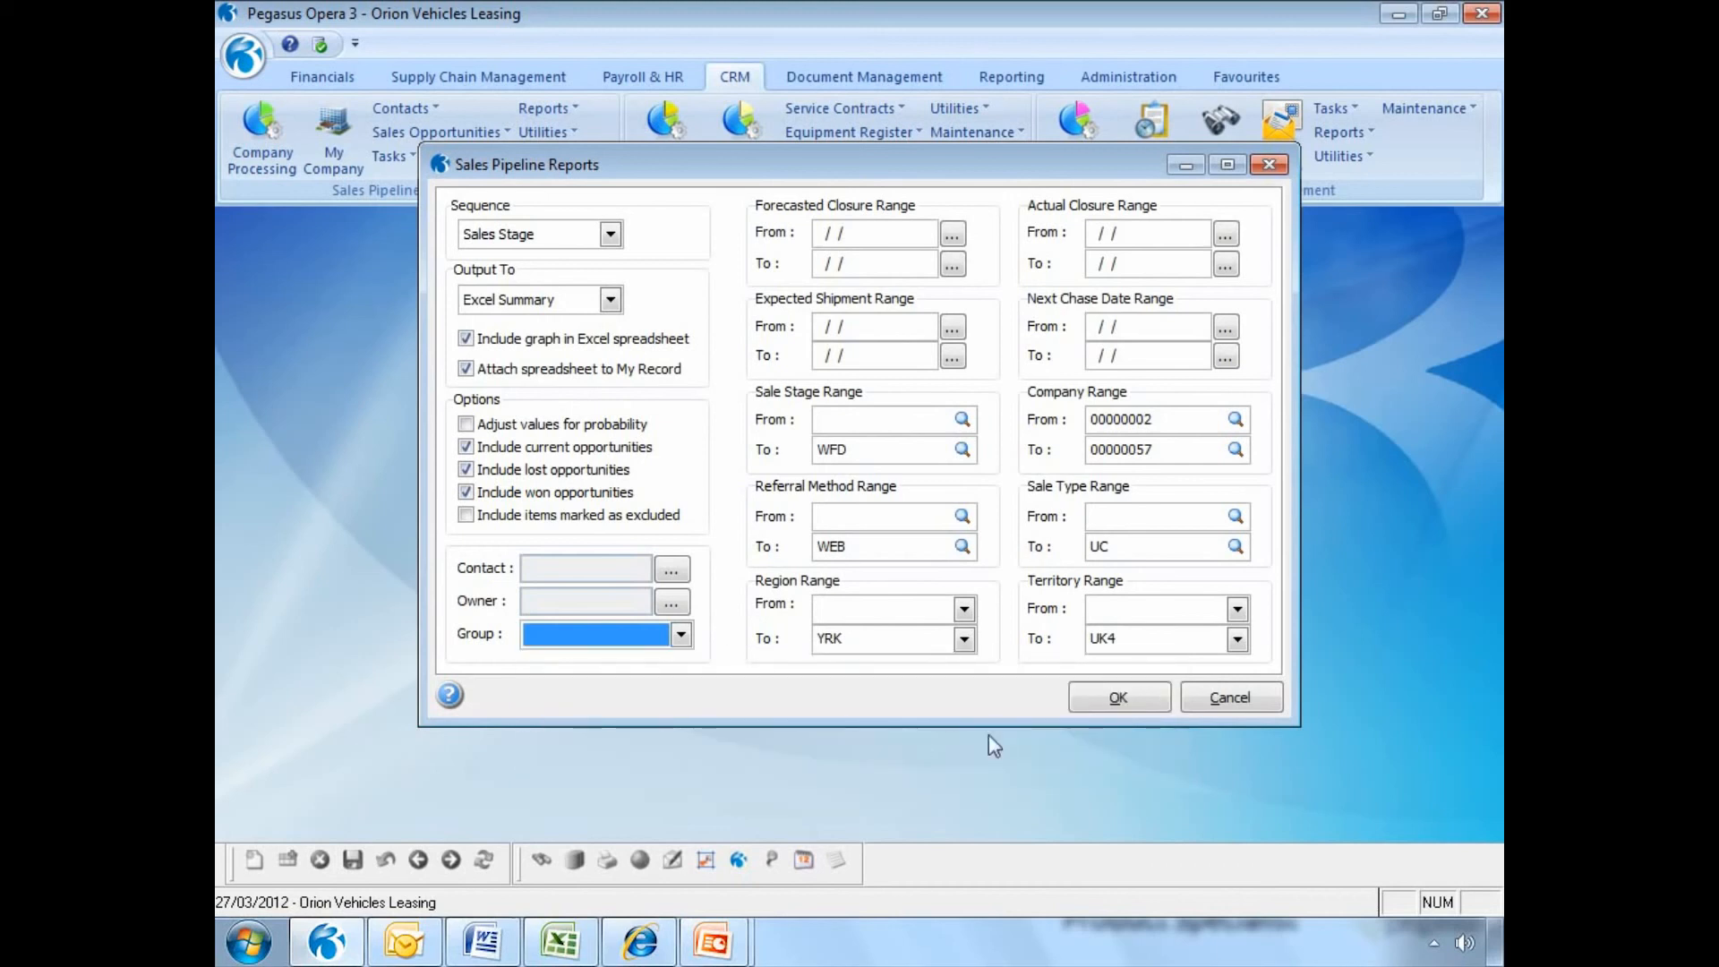
{"action": "left_click", "coordinate": [1117, 696]}
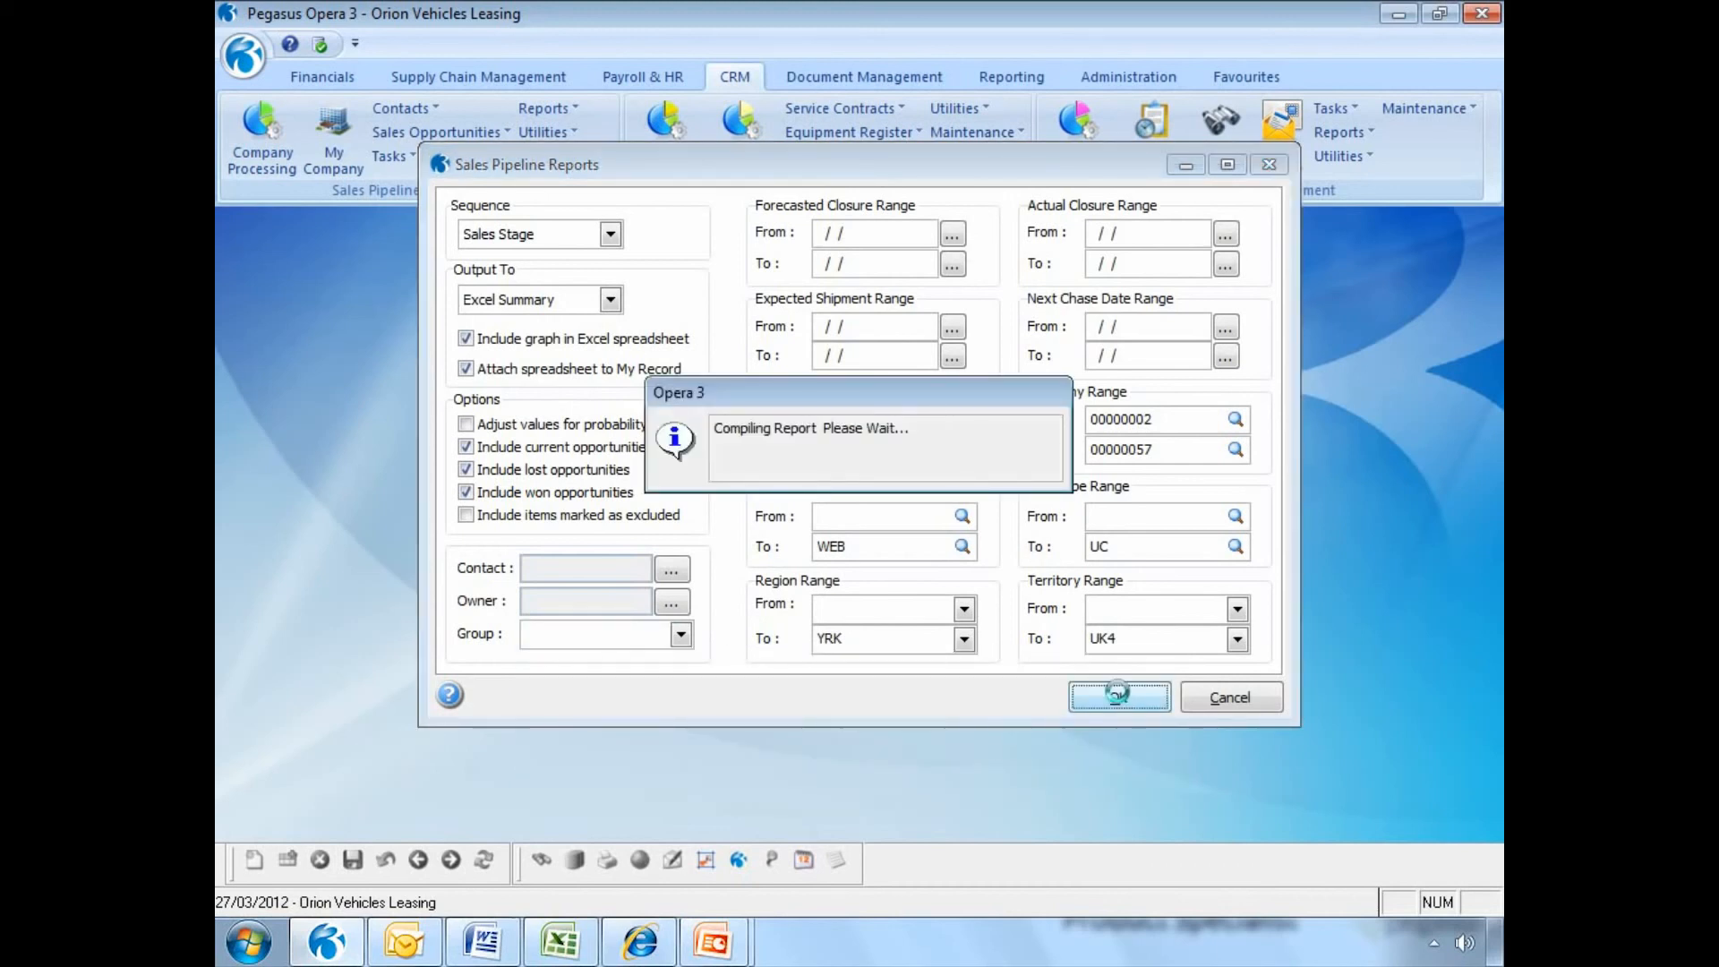
In the Excel report, autofit columns B to F and shift the Sales By Stage chart to the left beneath the data.
{"action": "double_click", "coordinate": [818, 144]}
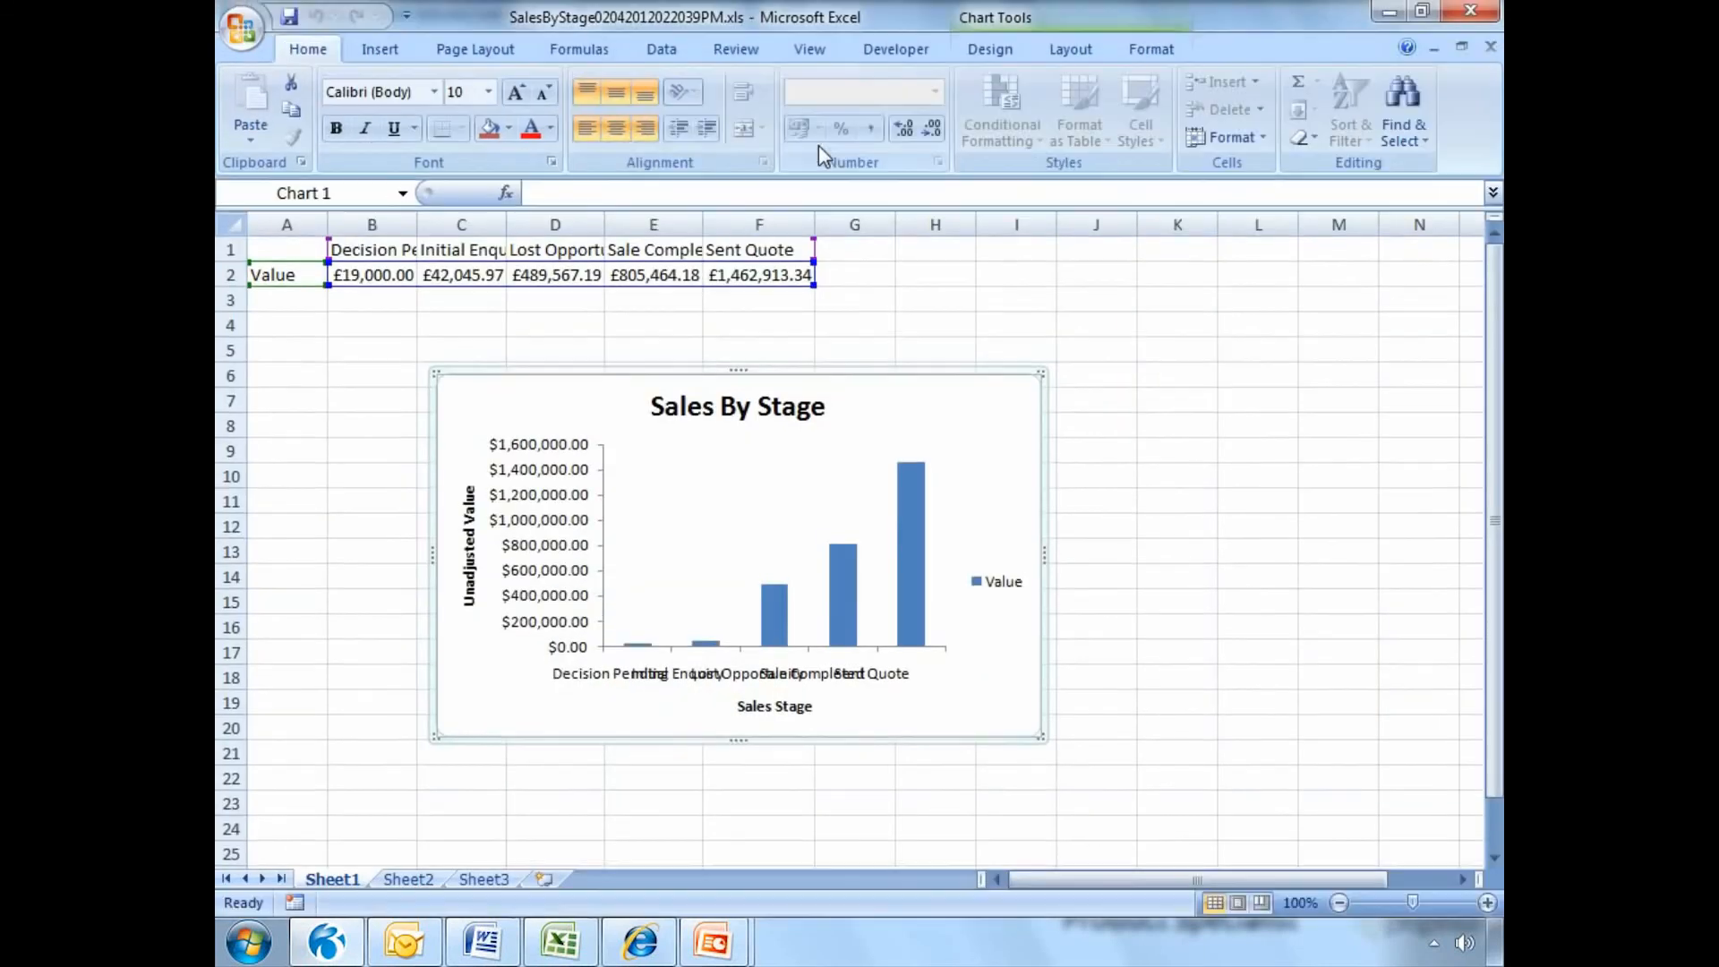
{"action": "left_click_drag", "start_coordinate": [388, 218], "coordinate": [812, 224]}
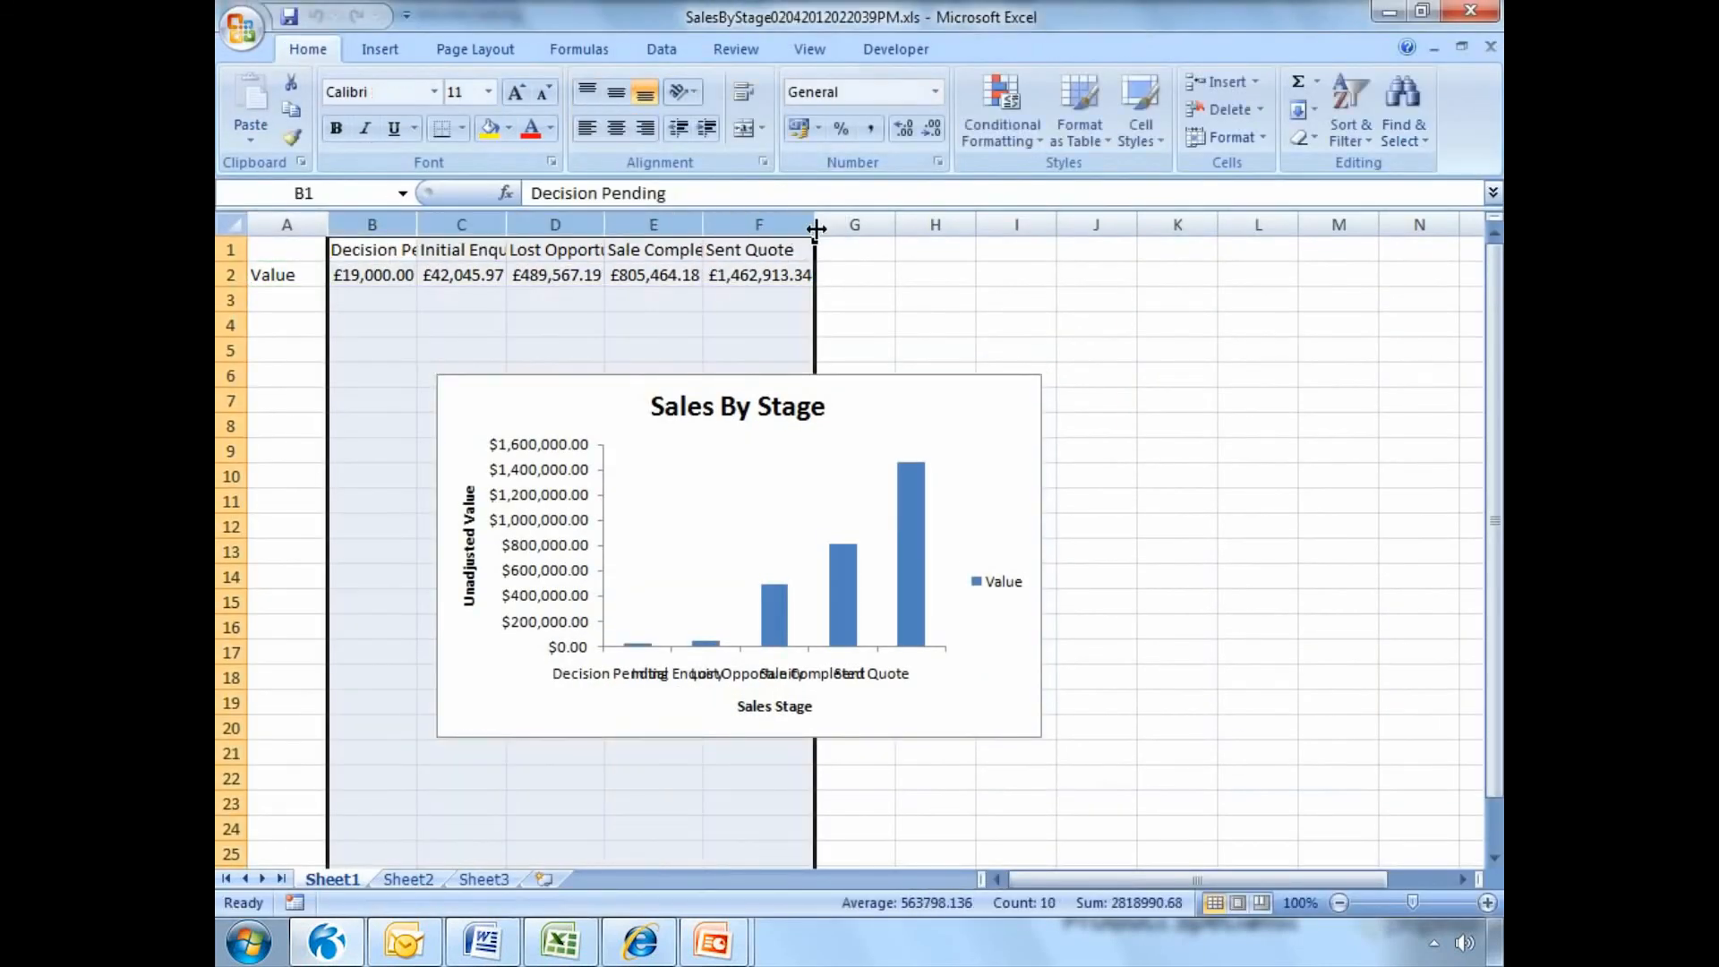
{"action": "double_click", "coordinate": [815, 224]}
{"action": "left_click_drag", "start_coordinate": [787, 380], "coordinate": [657, 381]}
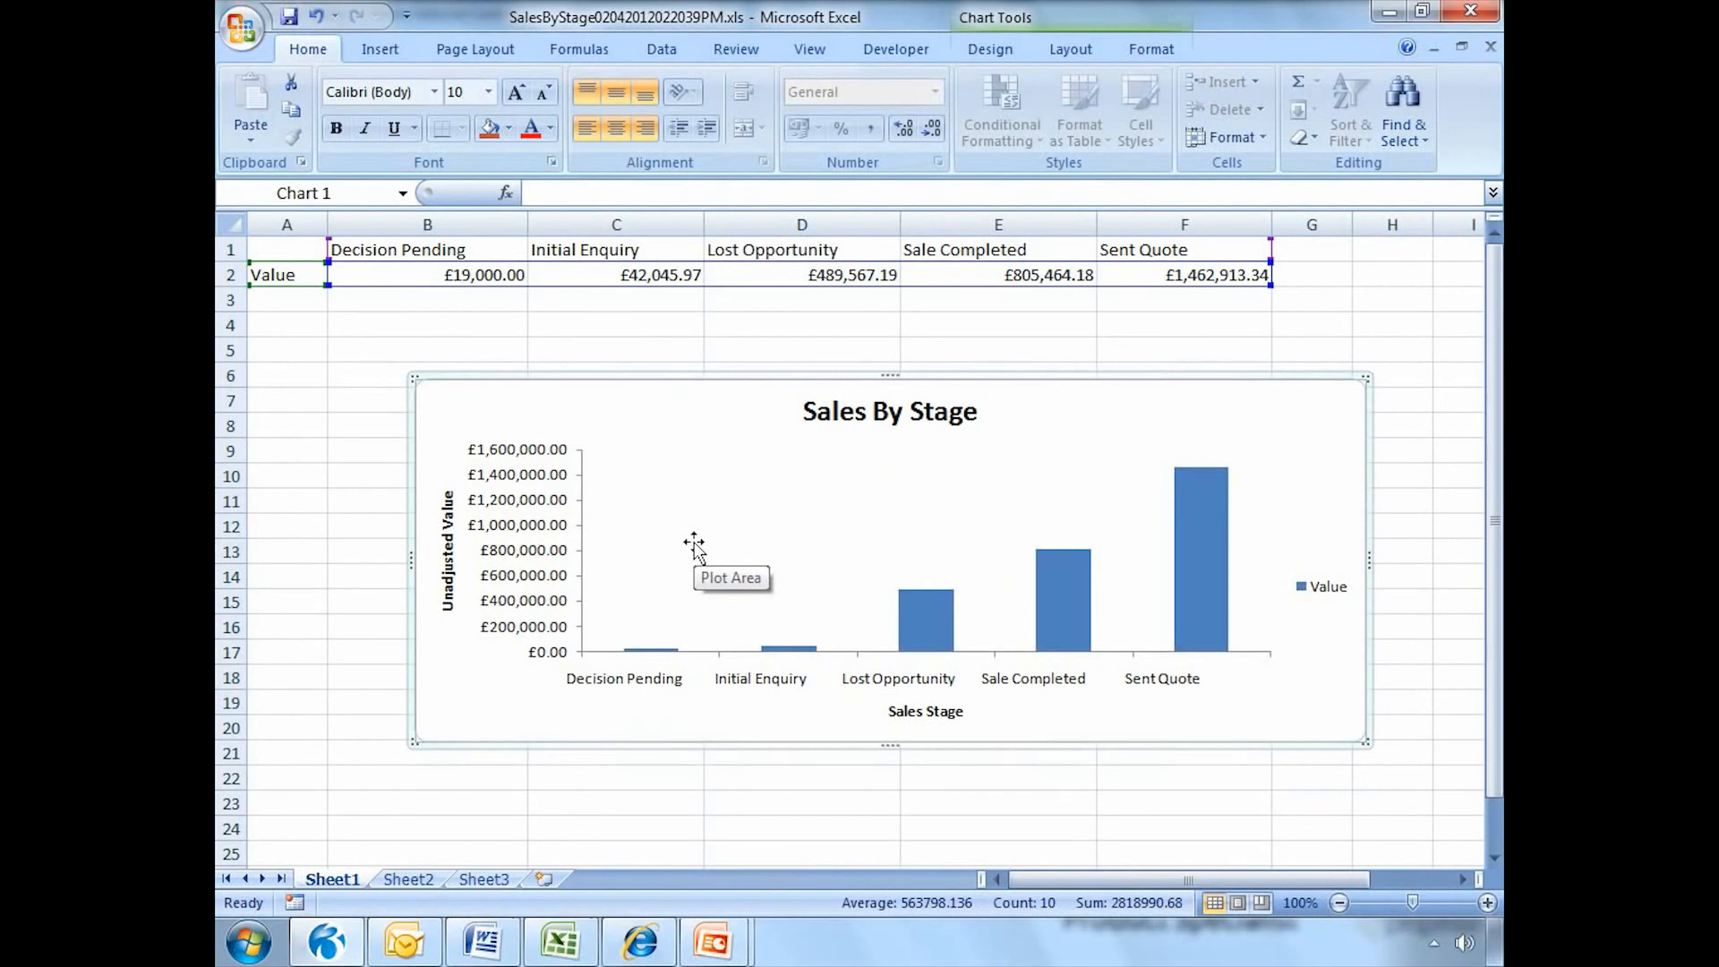
Return to Pegasus Opera 3, view the sales pipeline task list with cleared tasks included, and close it.
{"action": "left_click", "coordinate": [1387, 13]}
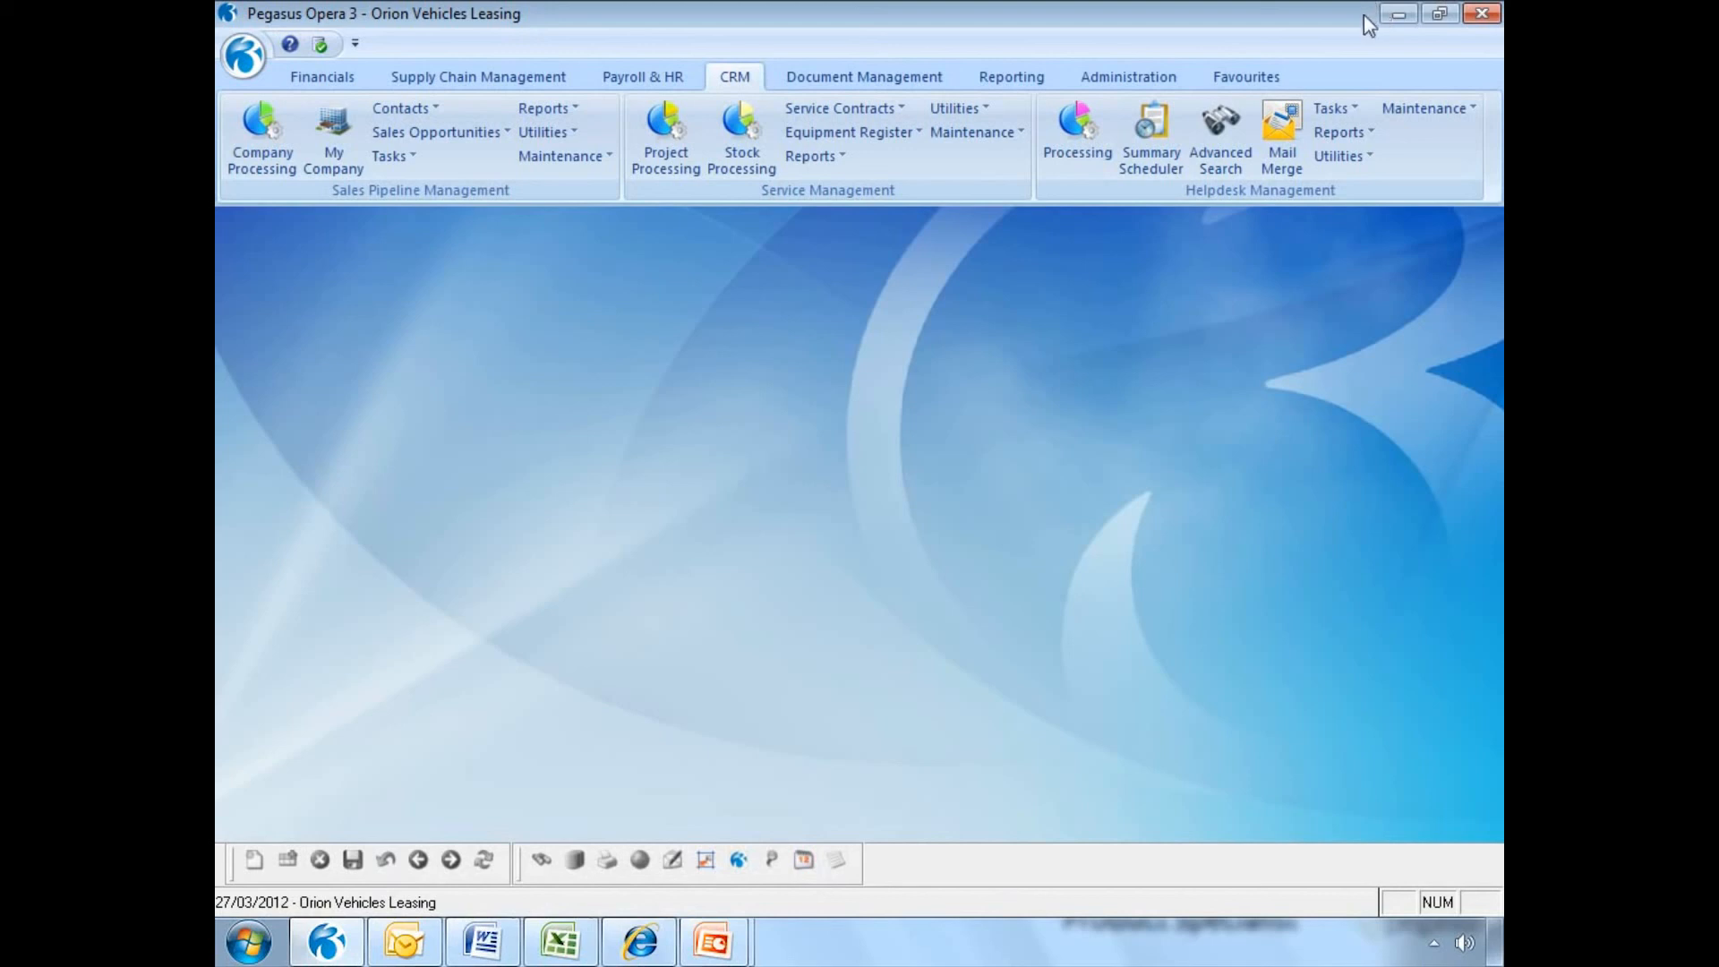
{"action": "left_click", "coordinate": [391, 155]}
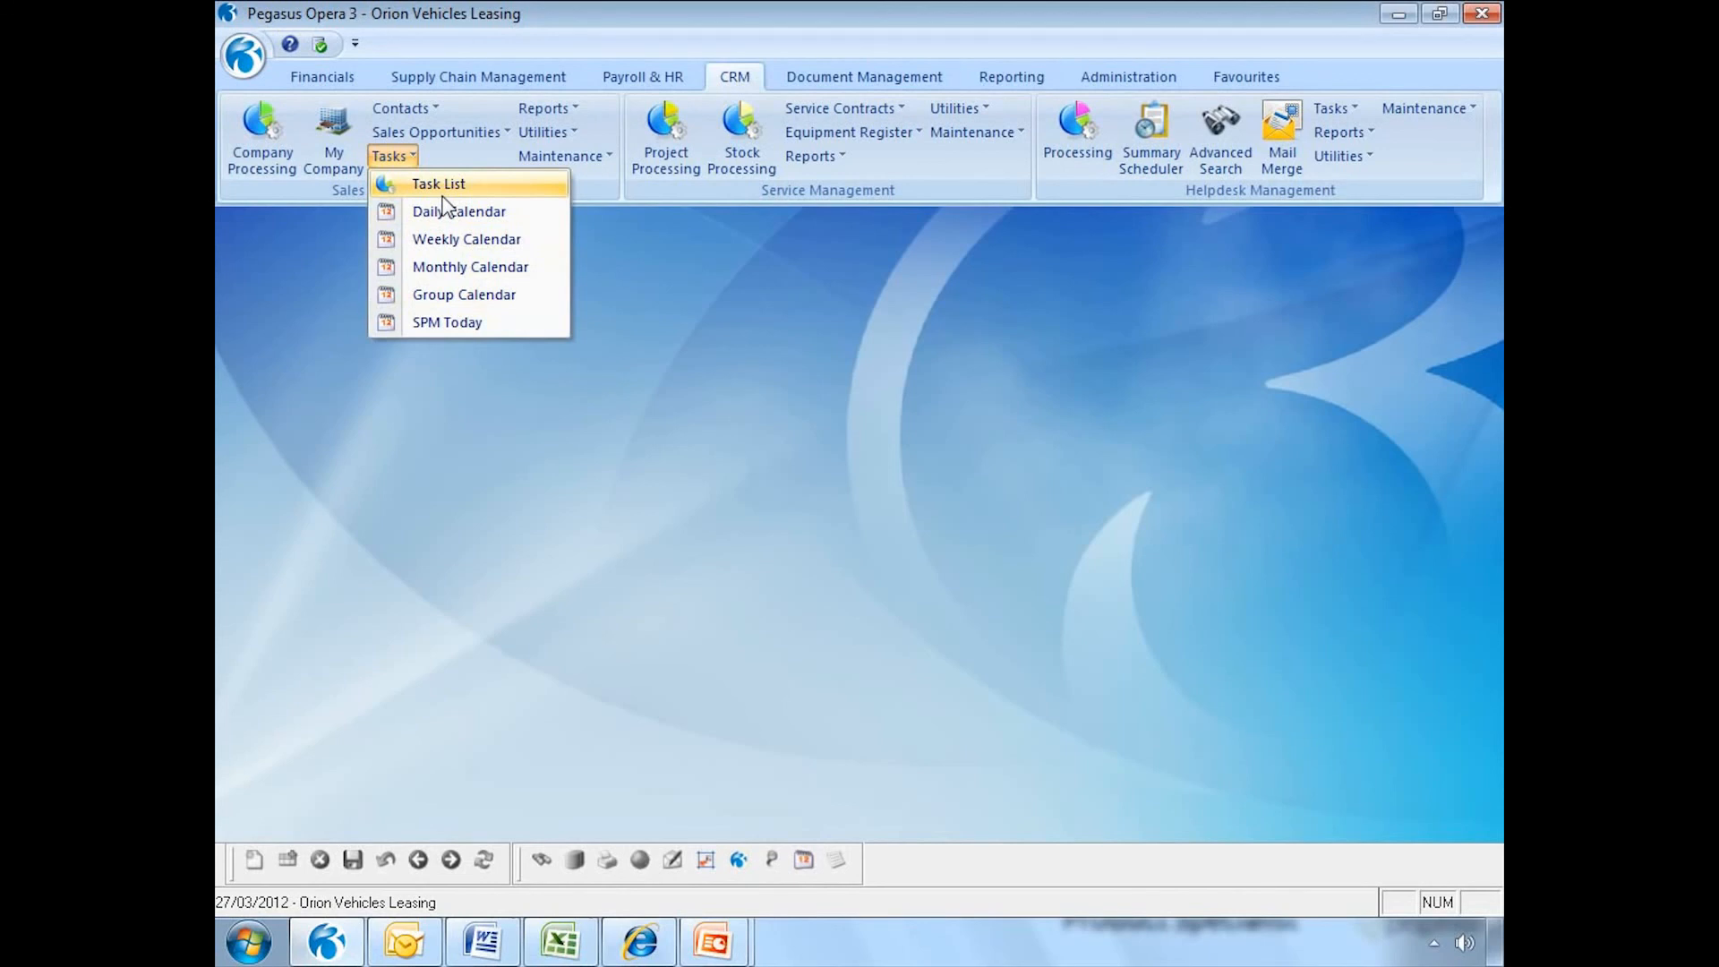
{"action": "left_click", "coordinate": [473, 191]}
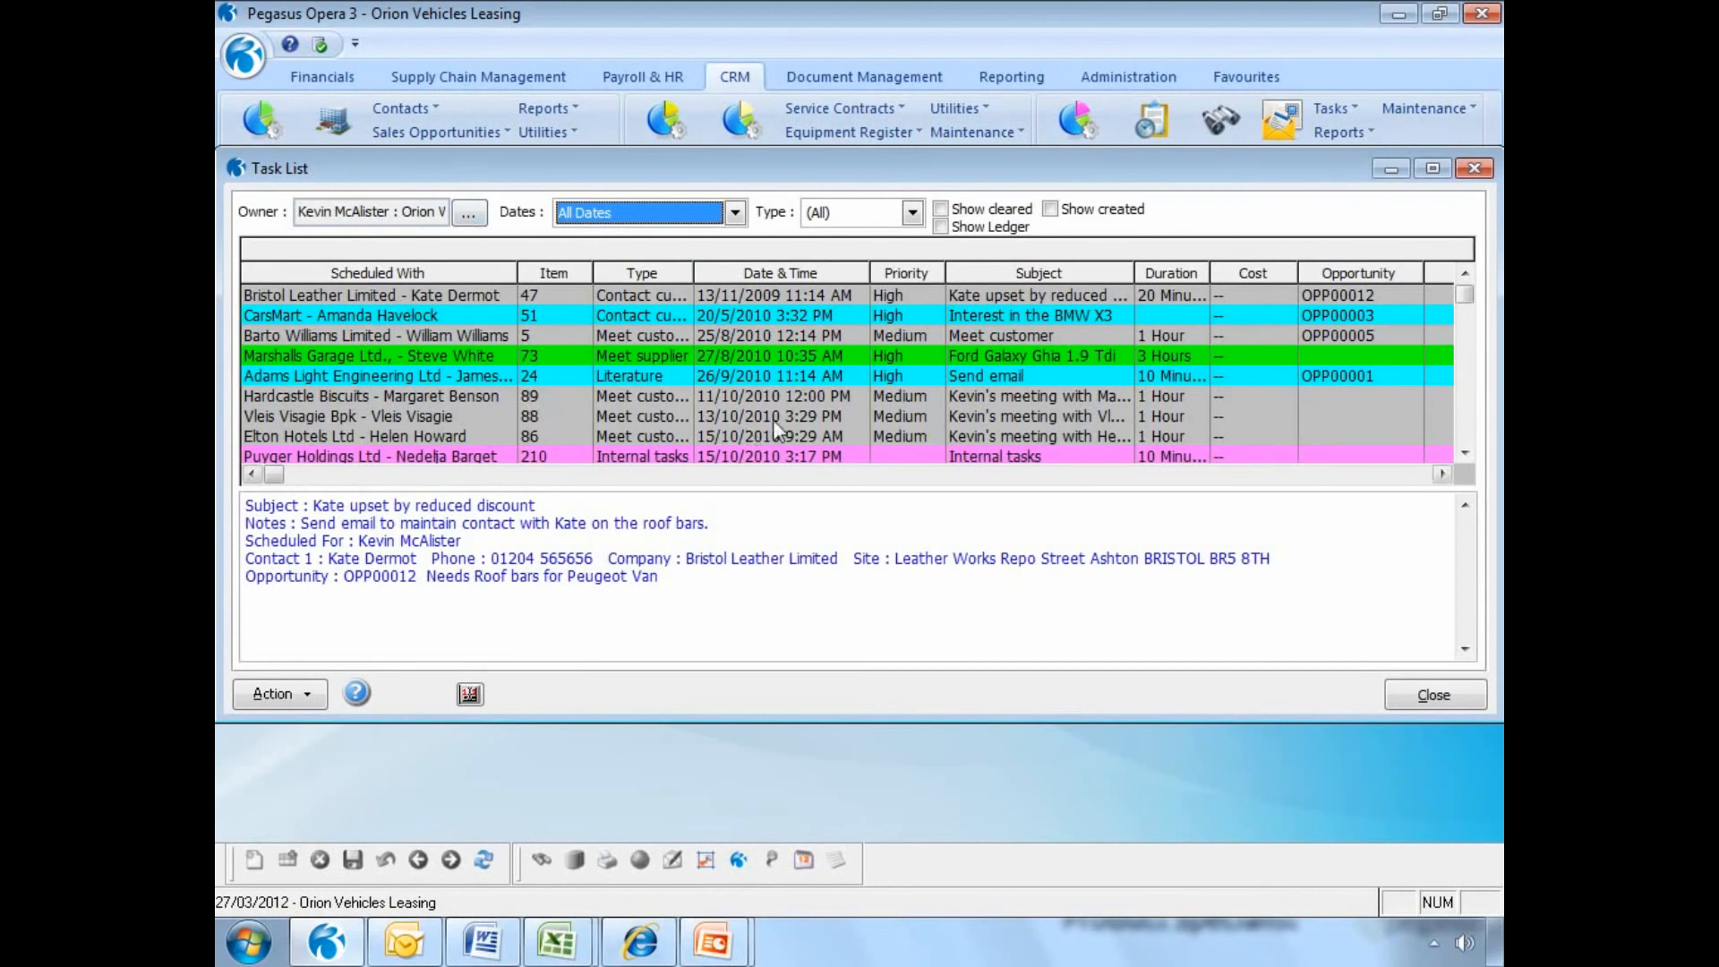
{"action": "left_click", "coordinate": [941, 209]}
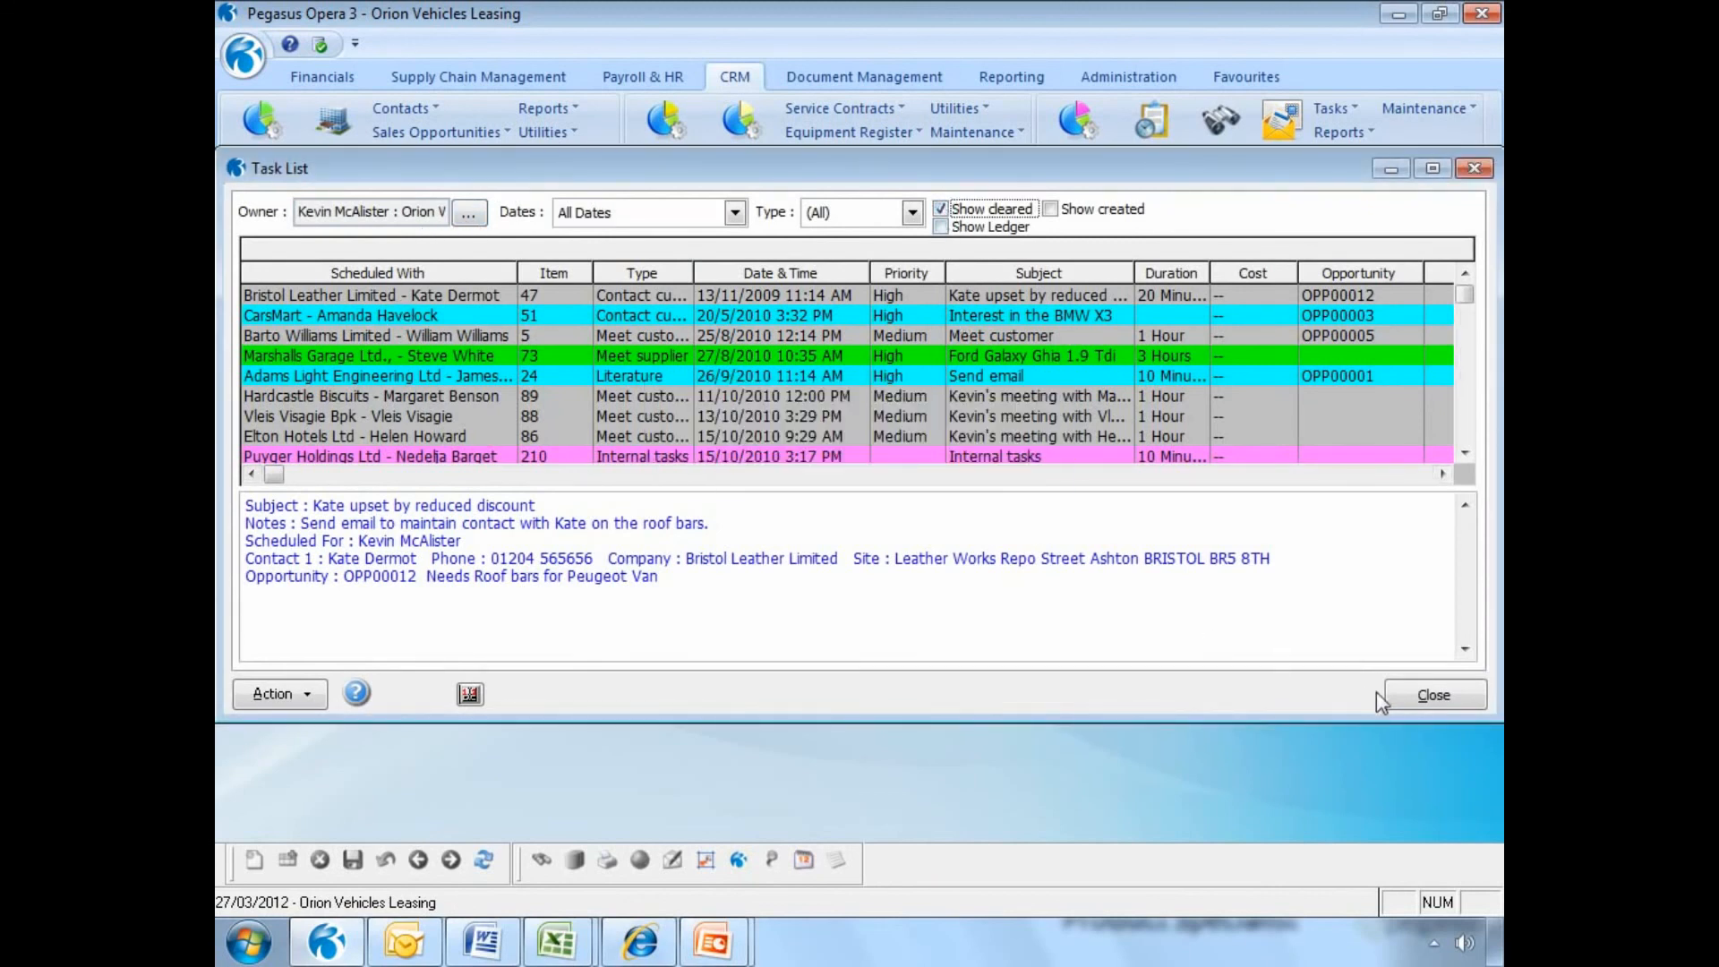
{"action": "left_click", "coordinate": [1431, 695]}
View the Group Calendar for the Internal group, and close it.
{"action": "left_click", "coordinate": [391, 156]}
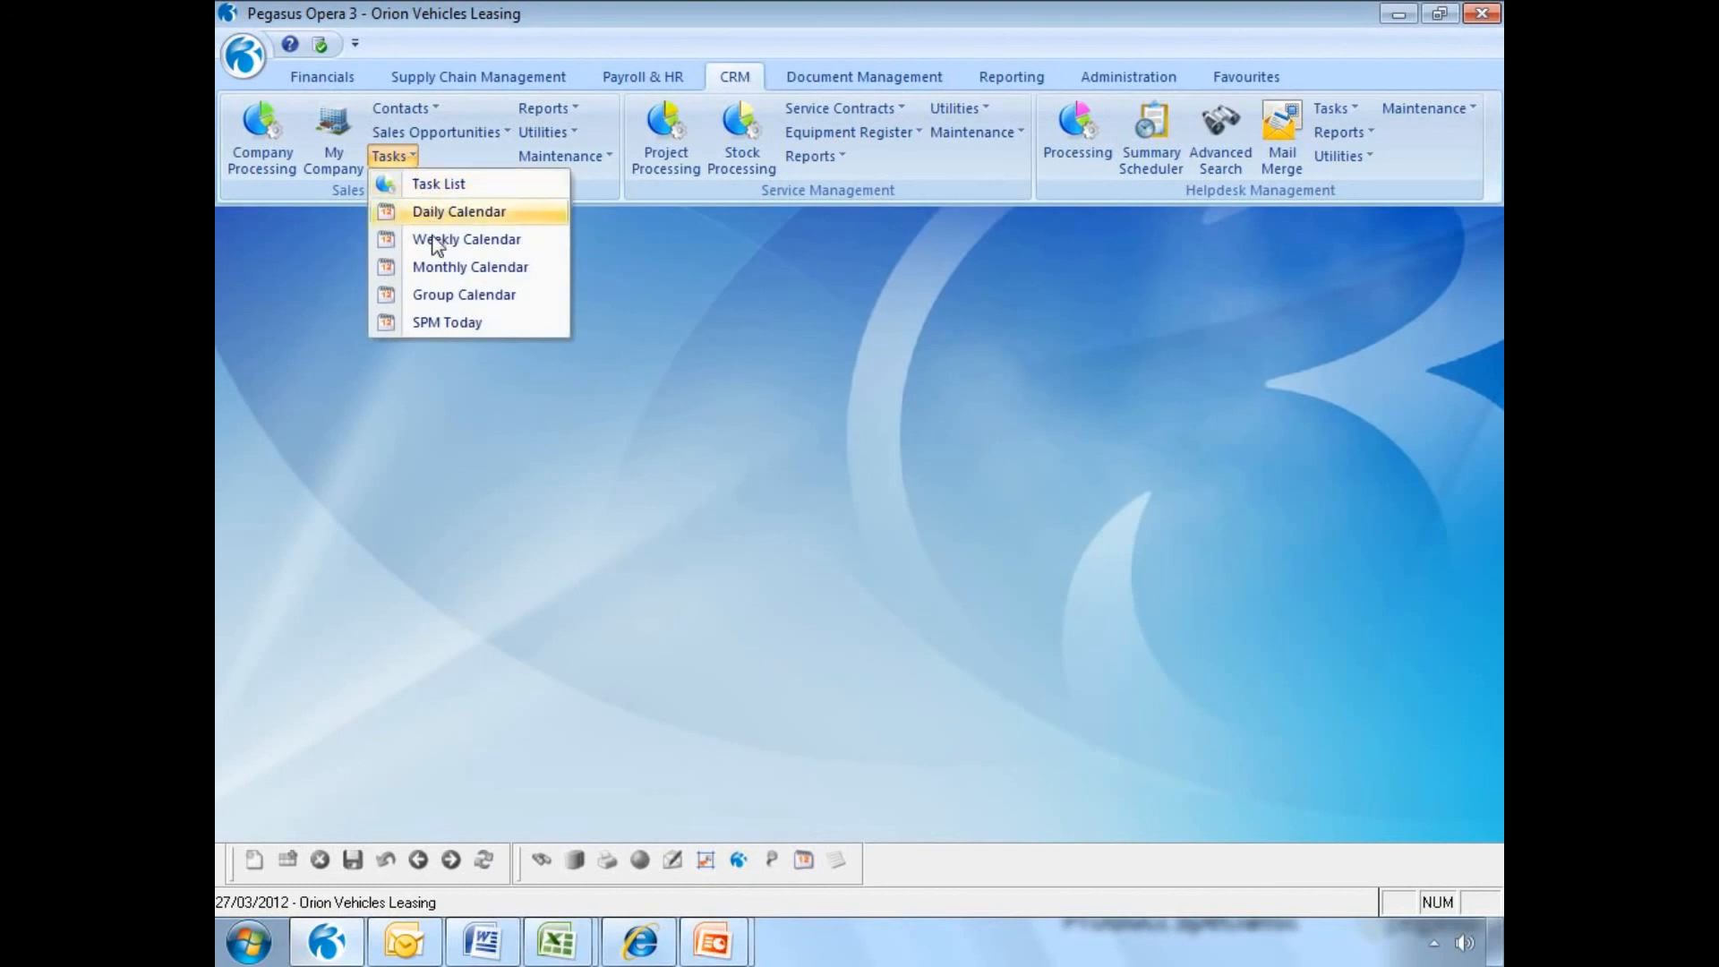
{"action": "left_click", "coordinate": [437, 295]}
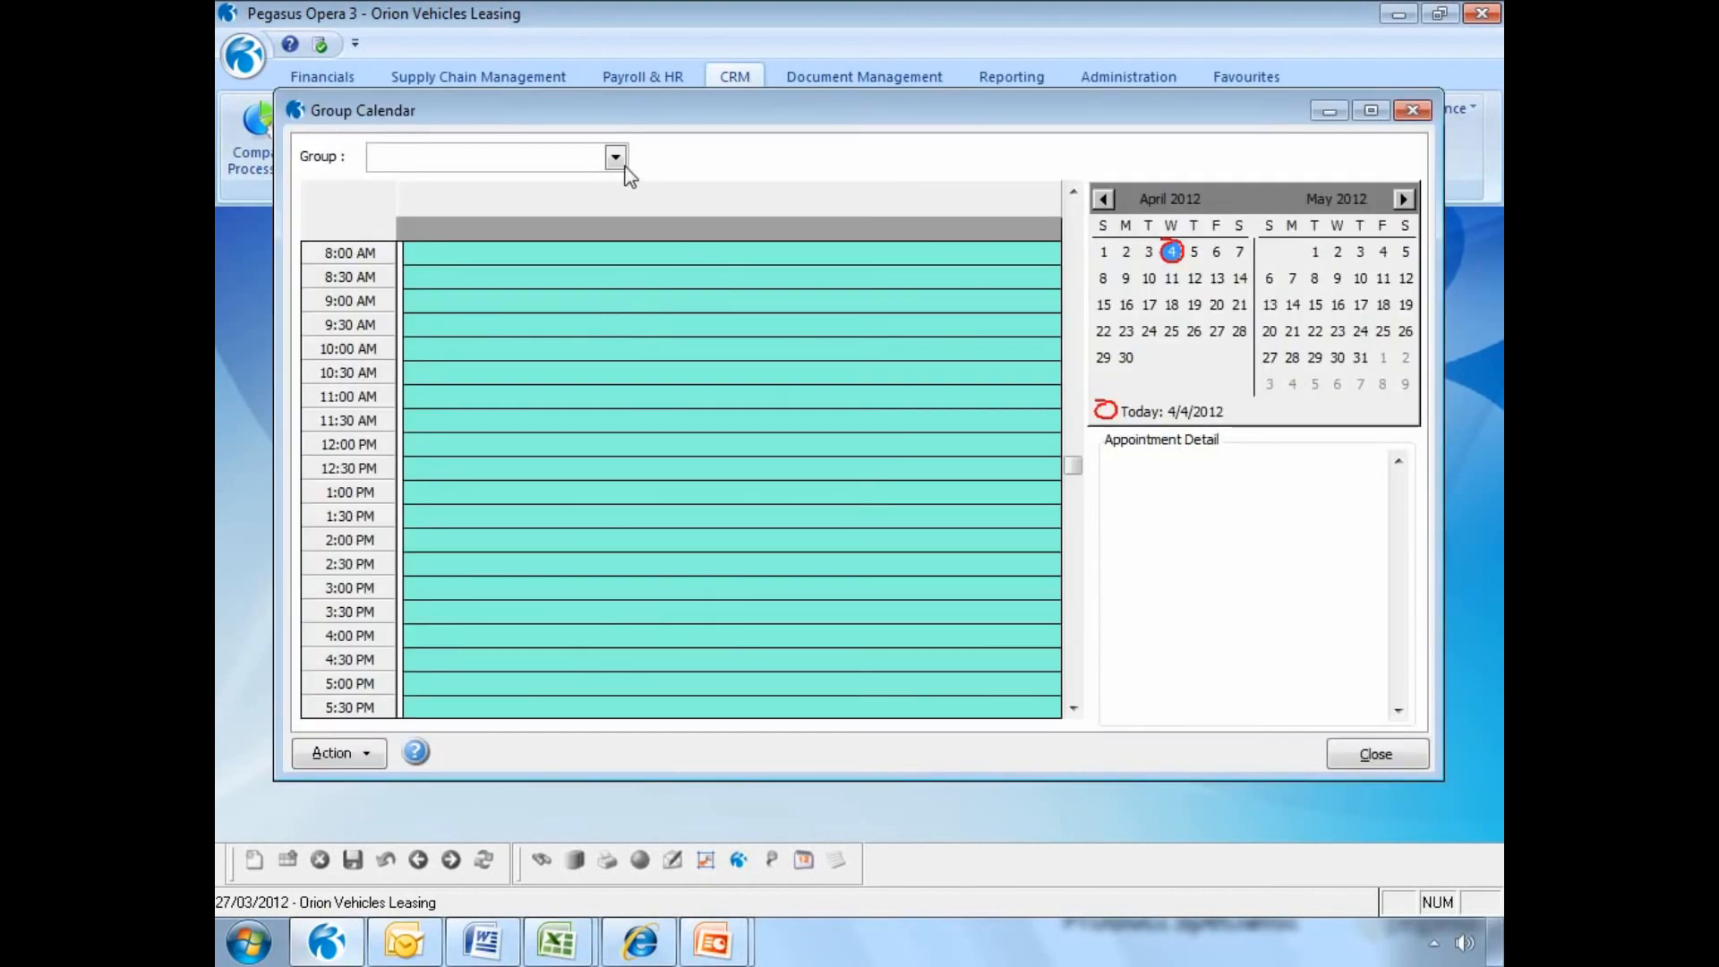
{"action": "left_click", "coordinate": [616, 157]}
{"action": "left_click", "coordinate": [534, 182]}
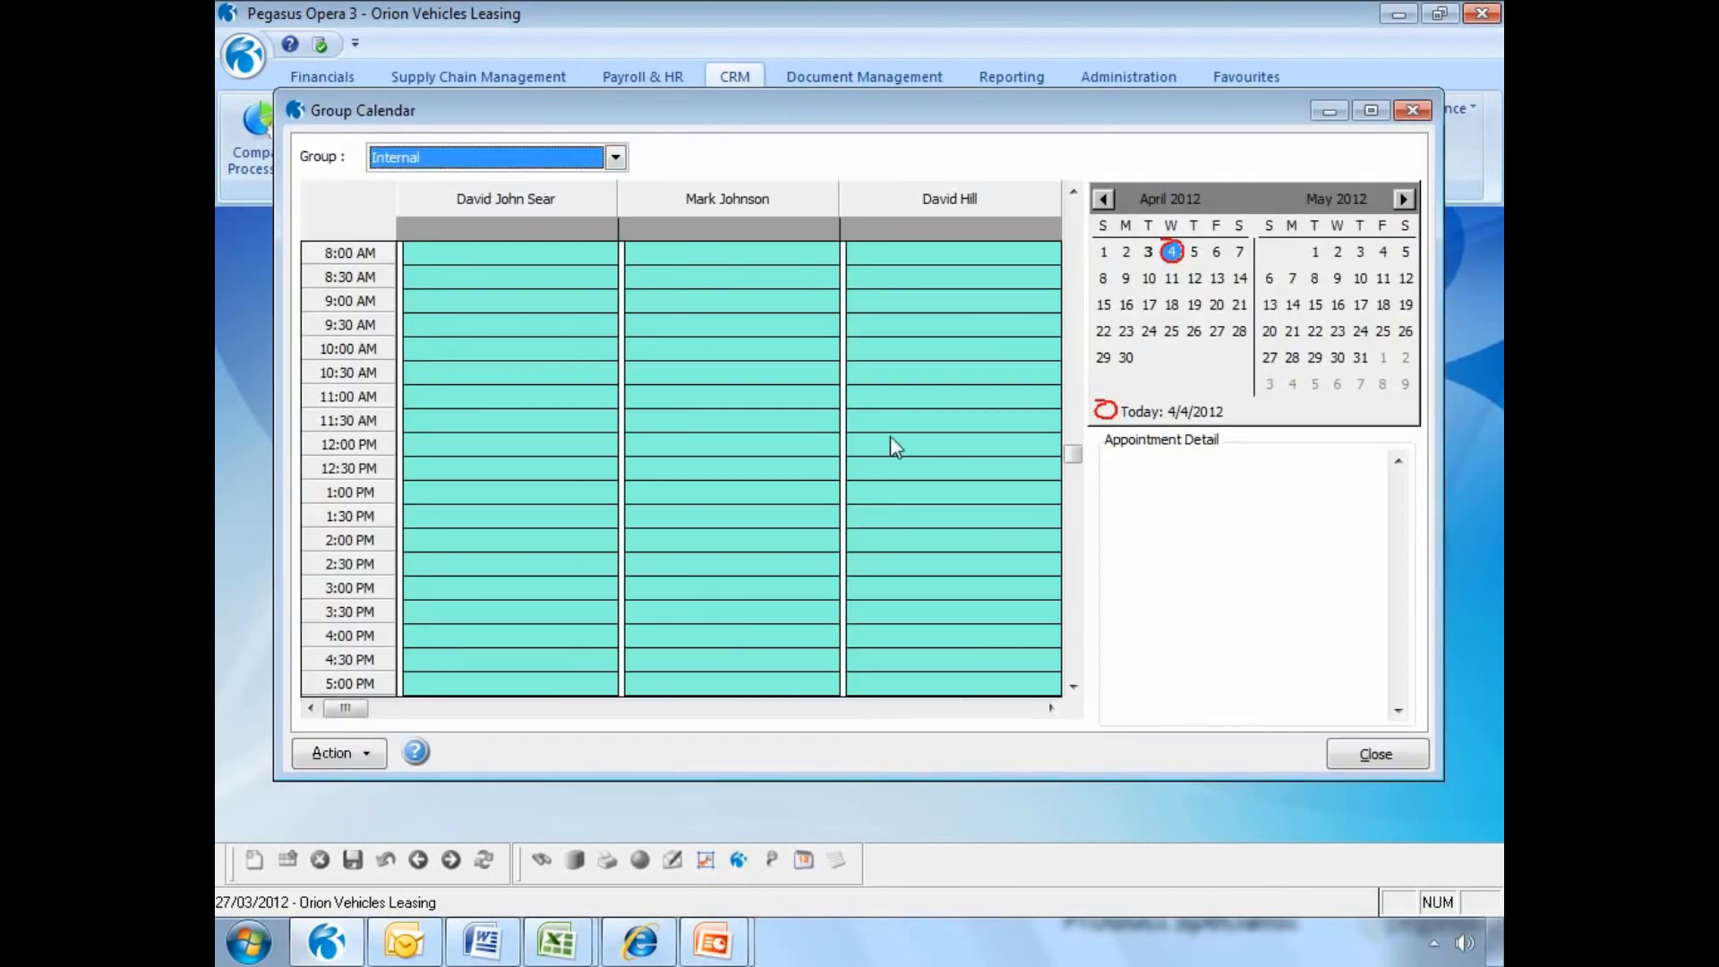
{"action": "left_click", "coordinate": [1363, 754]}
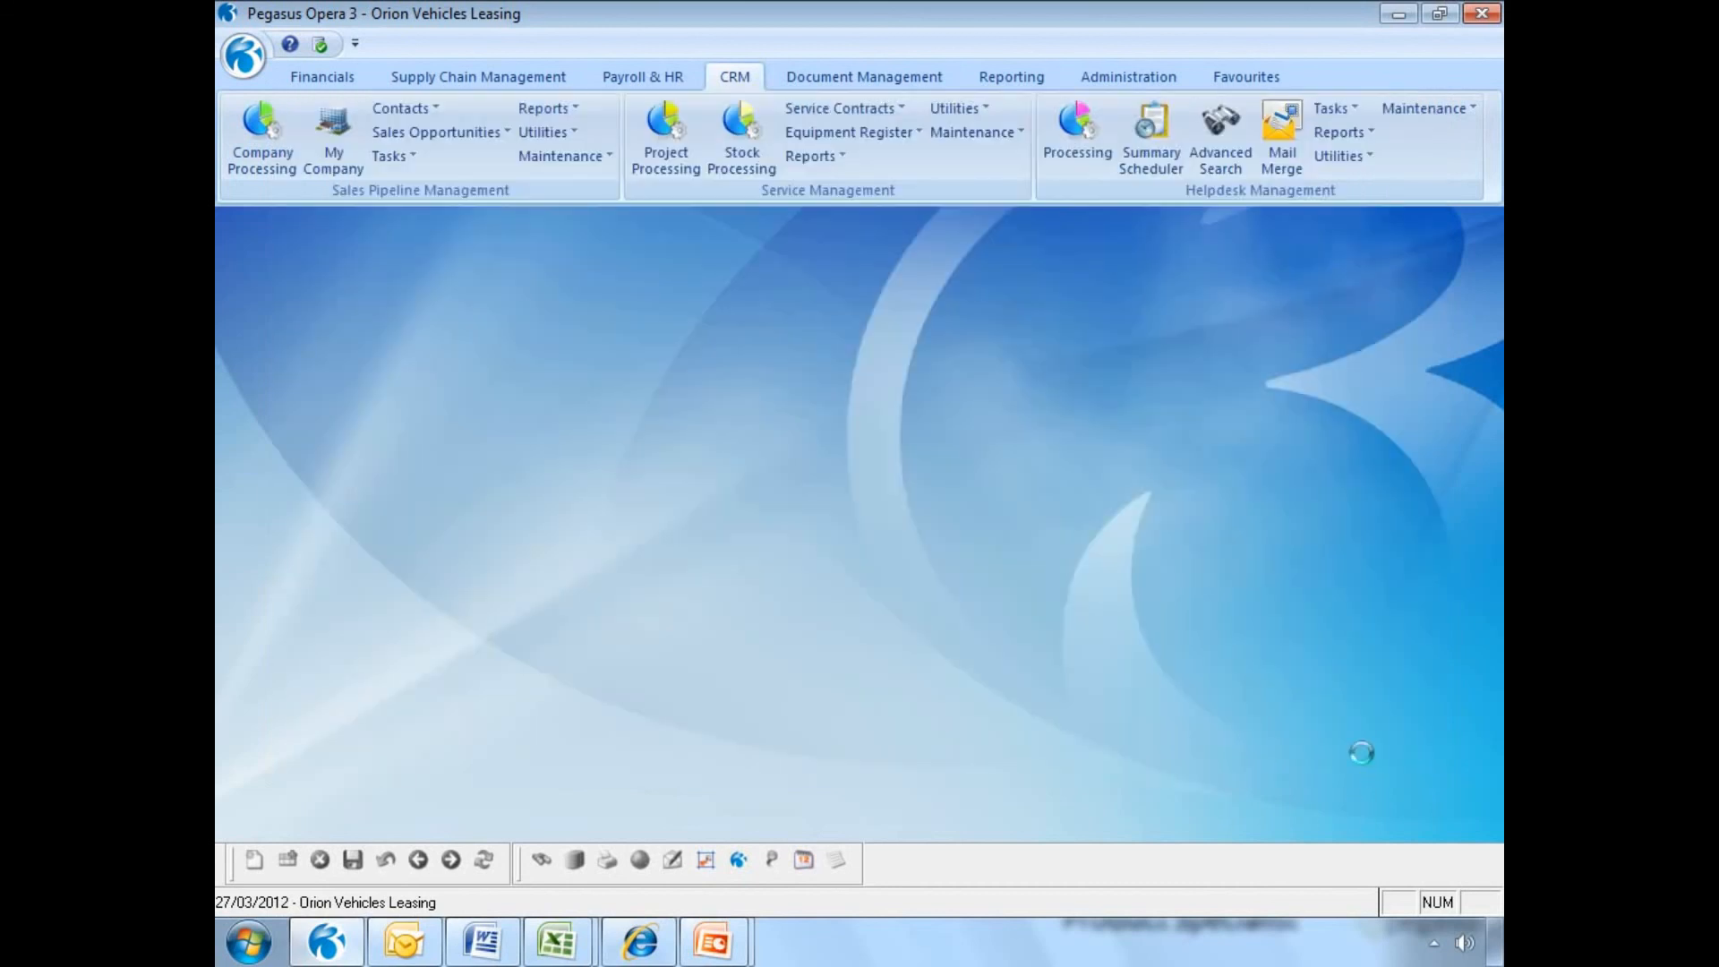
Display the Sales Opportunities View by territory with lost and won opportunities included and values not adjusted for probability.
{"action": "left_click", "coordinate": [438, 132]}
{"action": "left_click", "coordinate": [420, 272]}
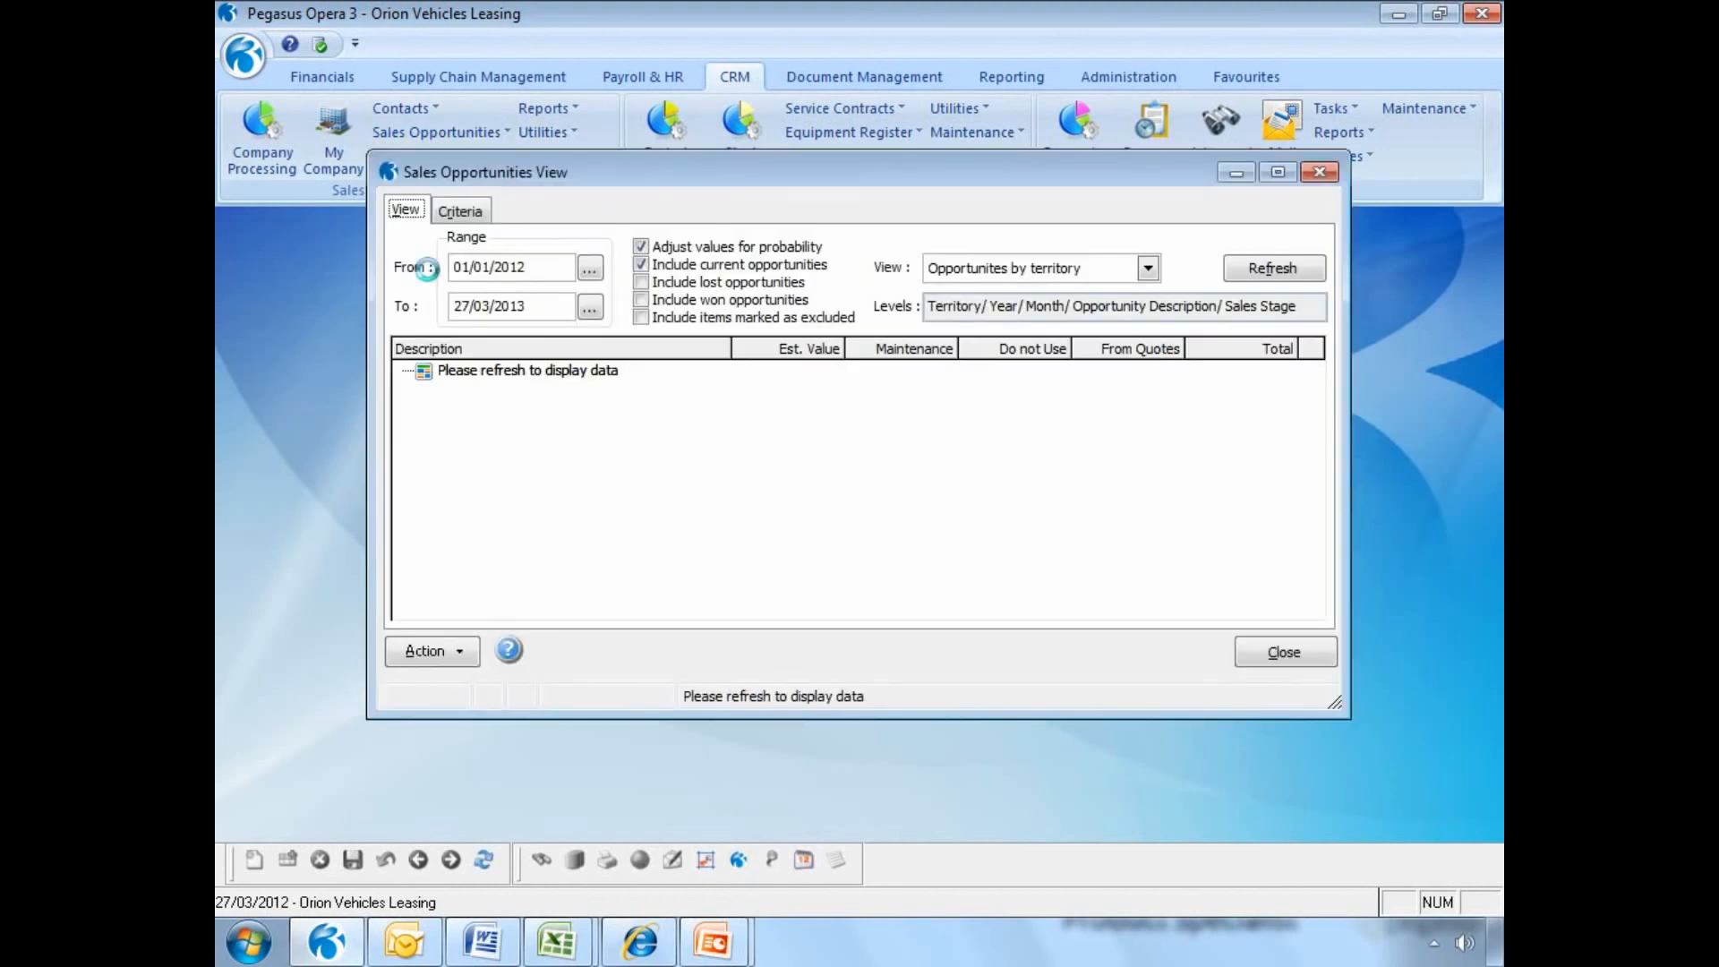
{"action": "left_click", "coordinate": [676, 282]}
{"action": "left_click", "coordinate": [680, 300]}
{"action": "left_click", "coordinate": [714, 251]}
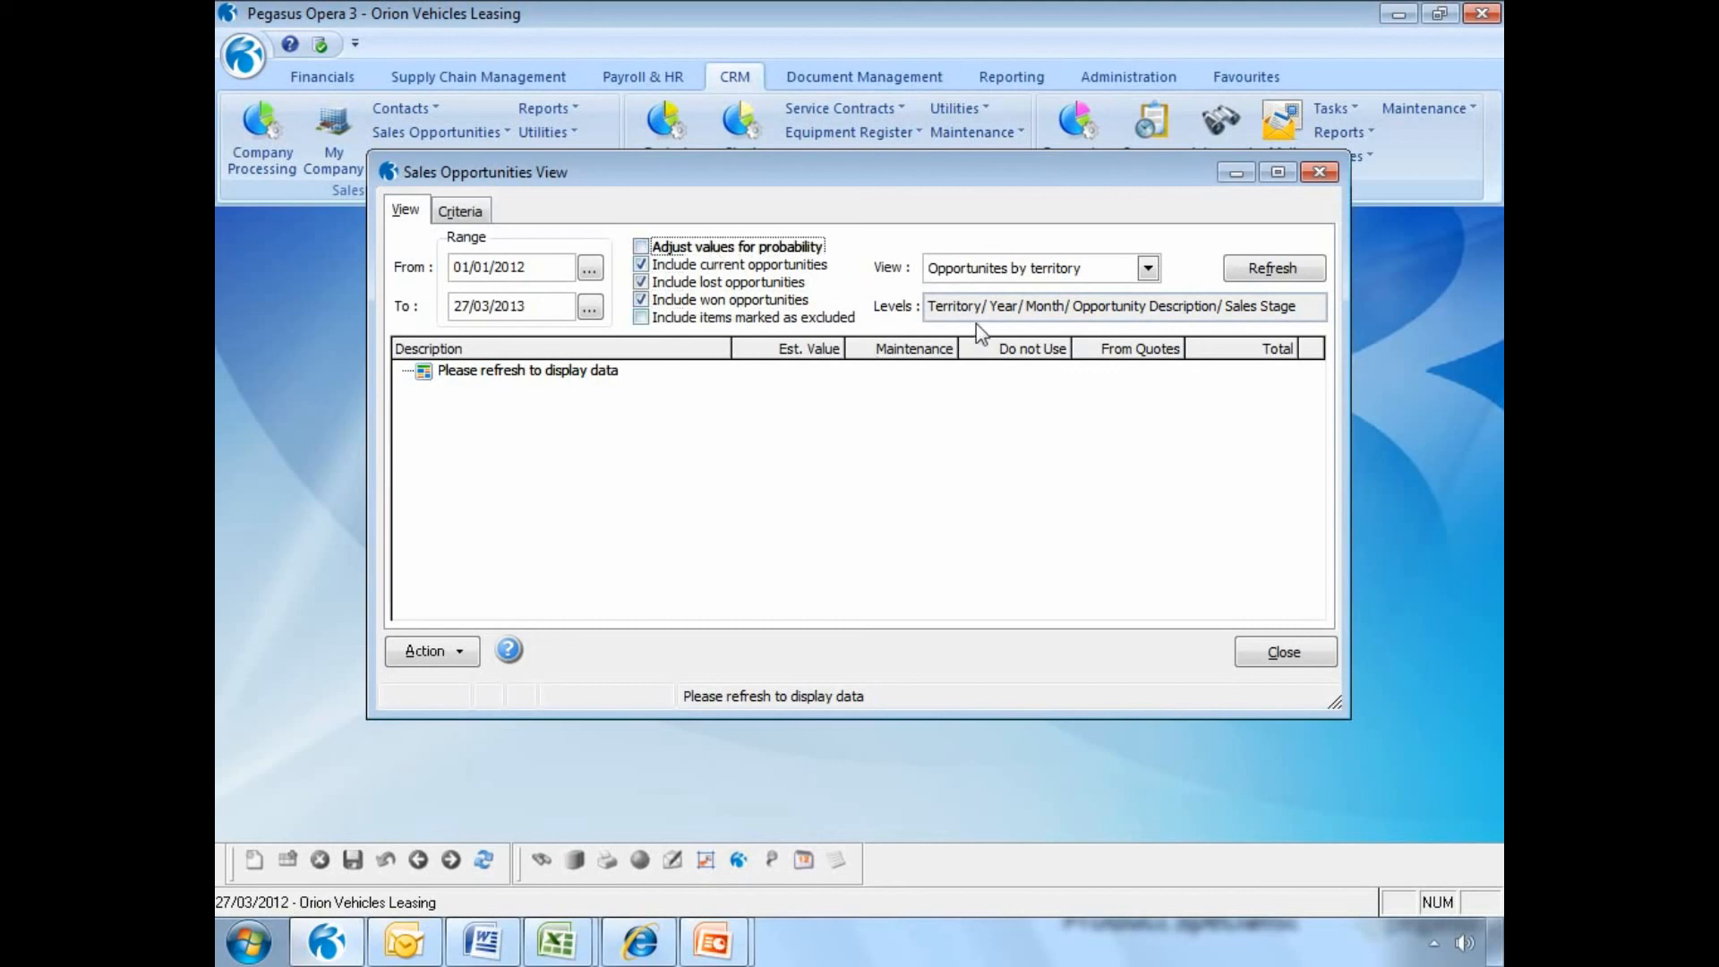
{"action": "left_click", "coordinate": [1275, 268]}
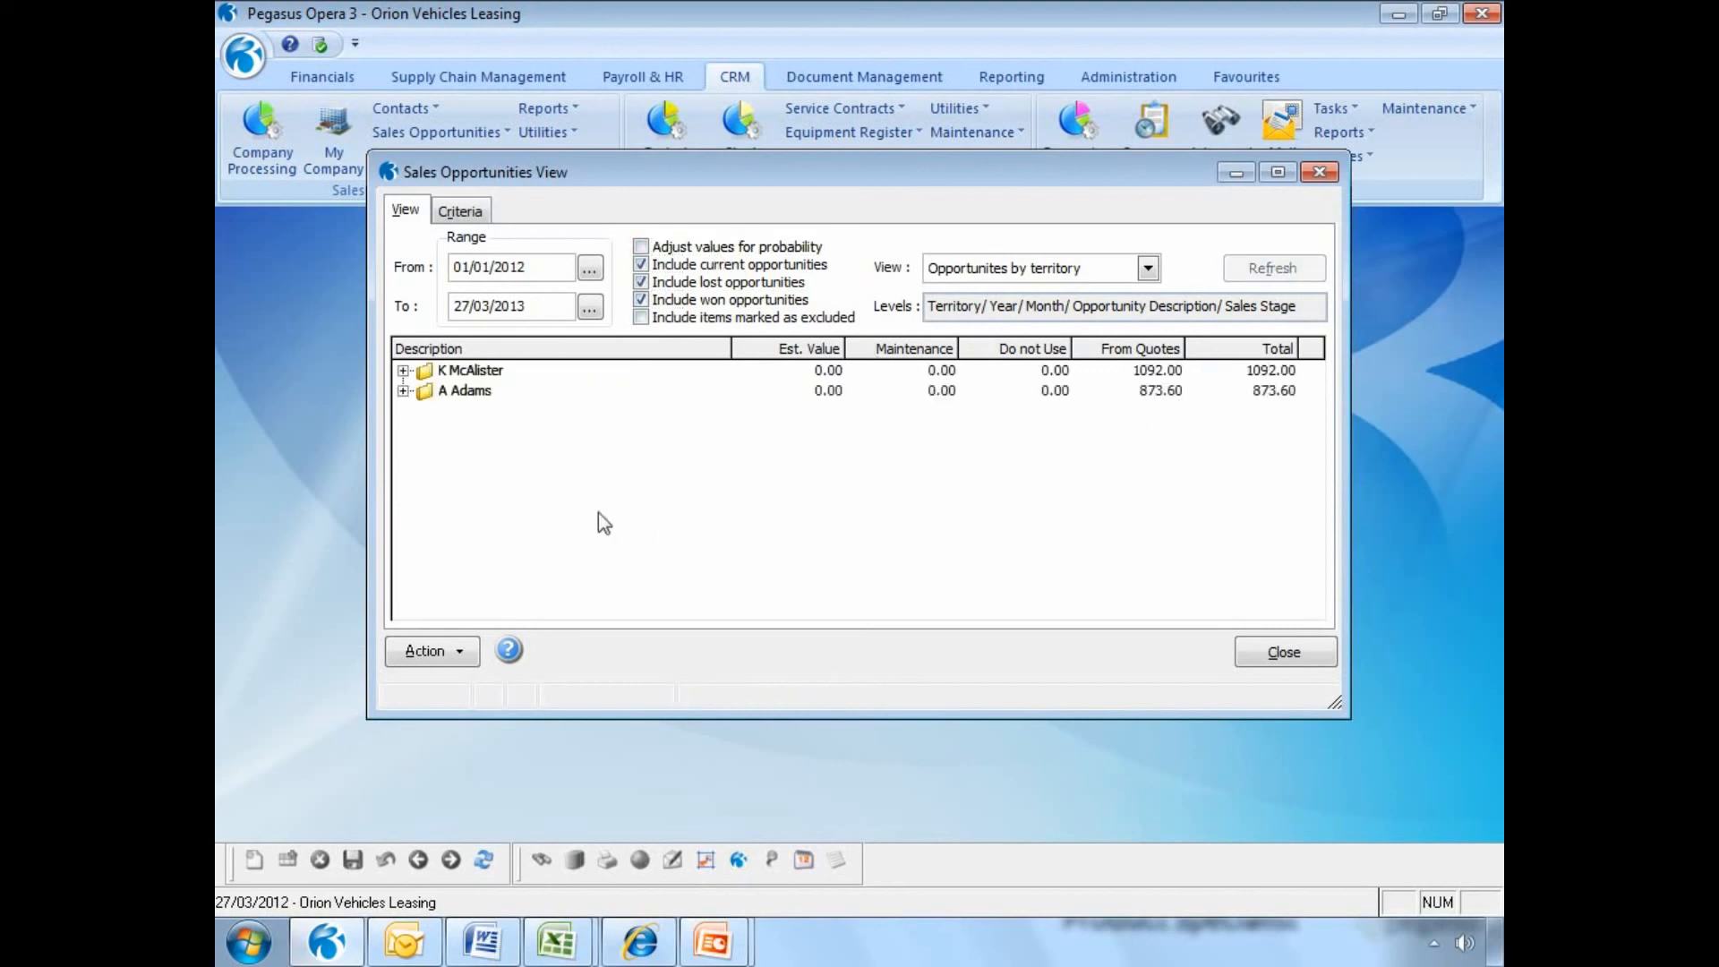
Expand the first territory and its year 2012, check the available copy and chart actions, and close the view.
{"action": "left_click", "coordinate": [403, 369]}
{"action": "left_click", "coordinate": [423, 391]}
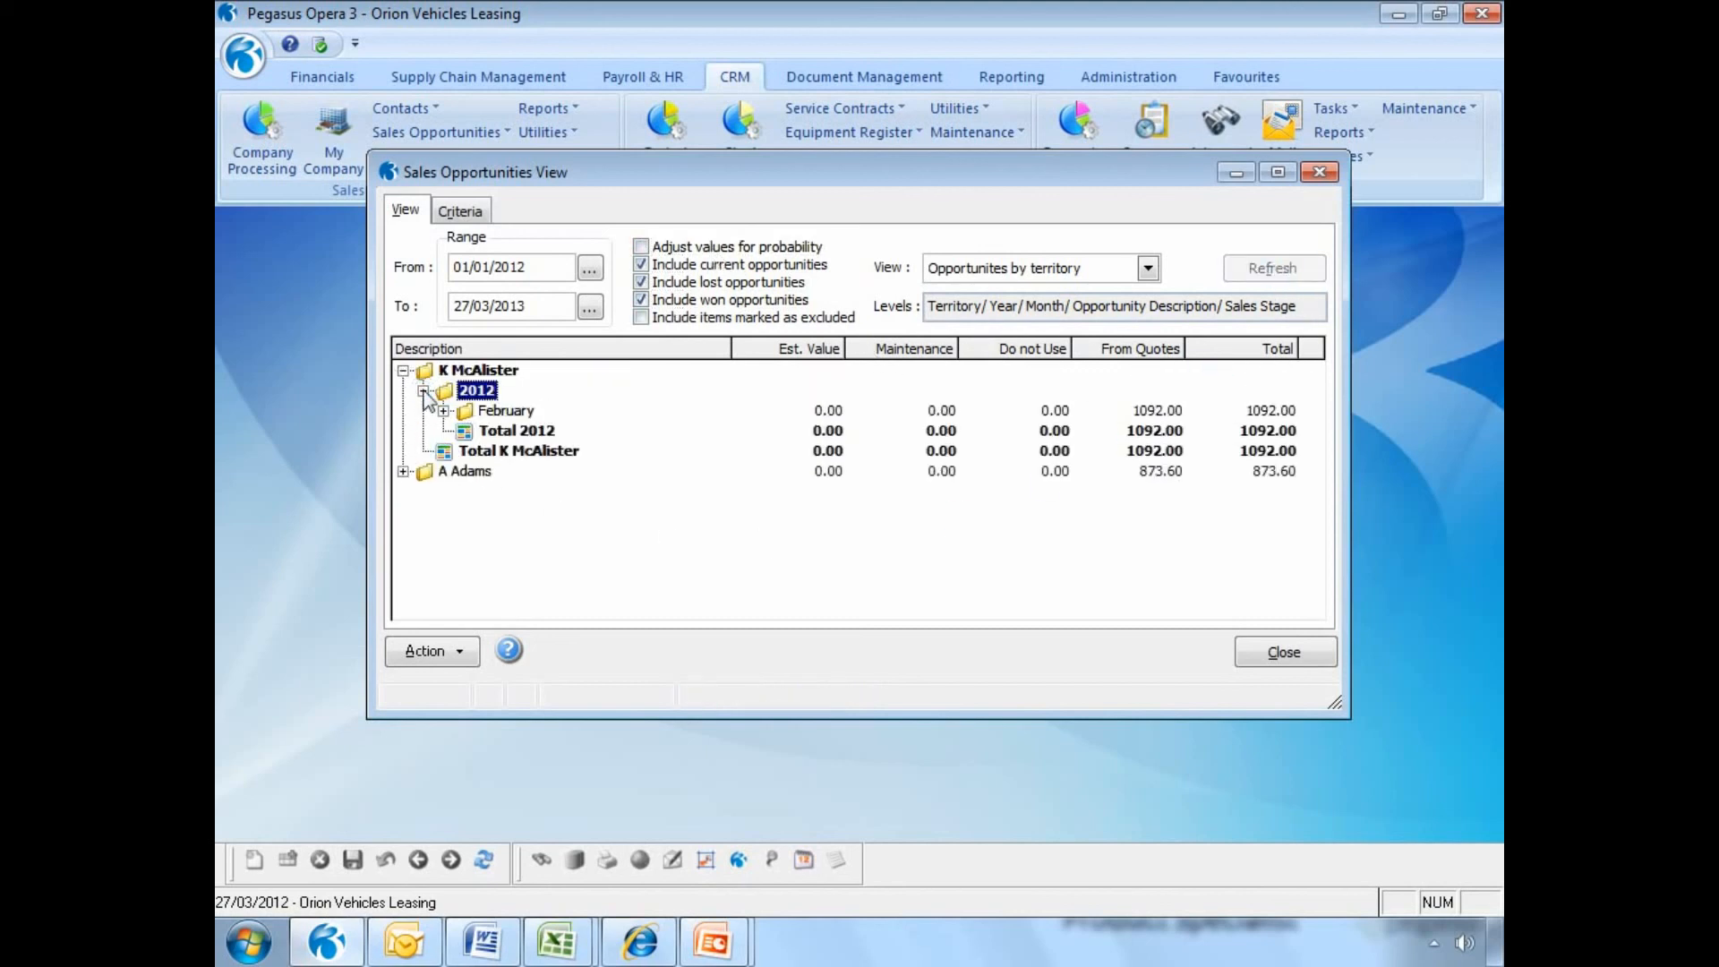
{"action": "left_click", "coordinate": [462, 655]}
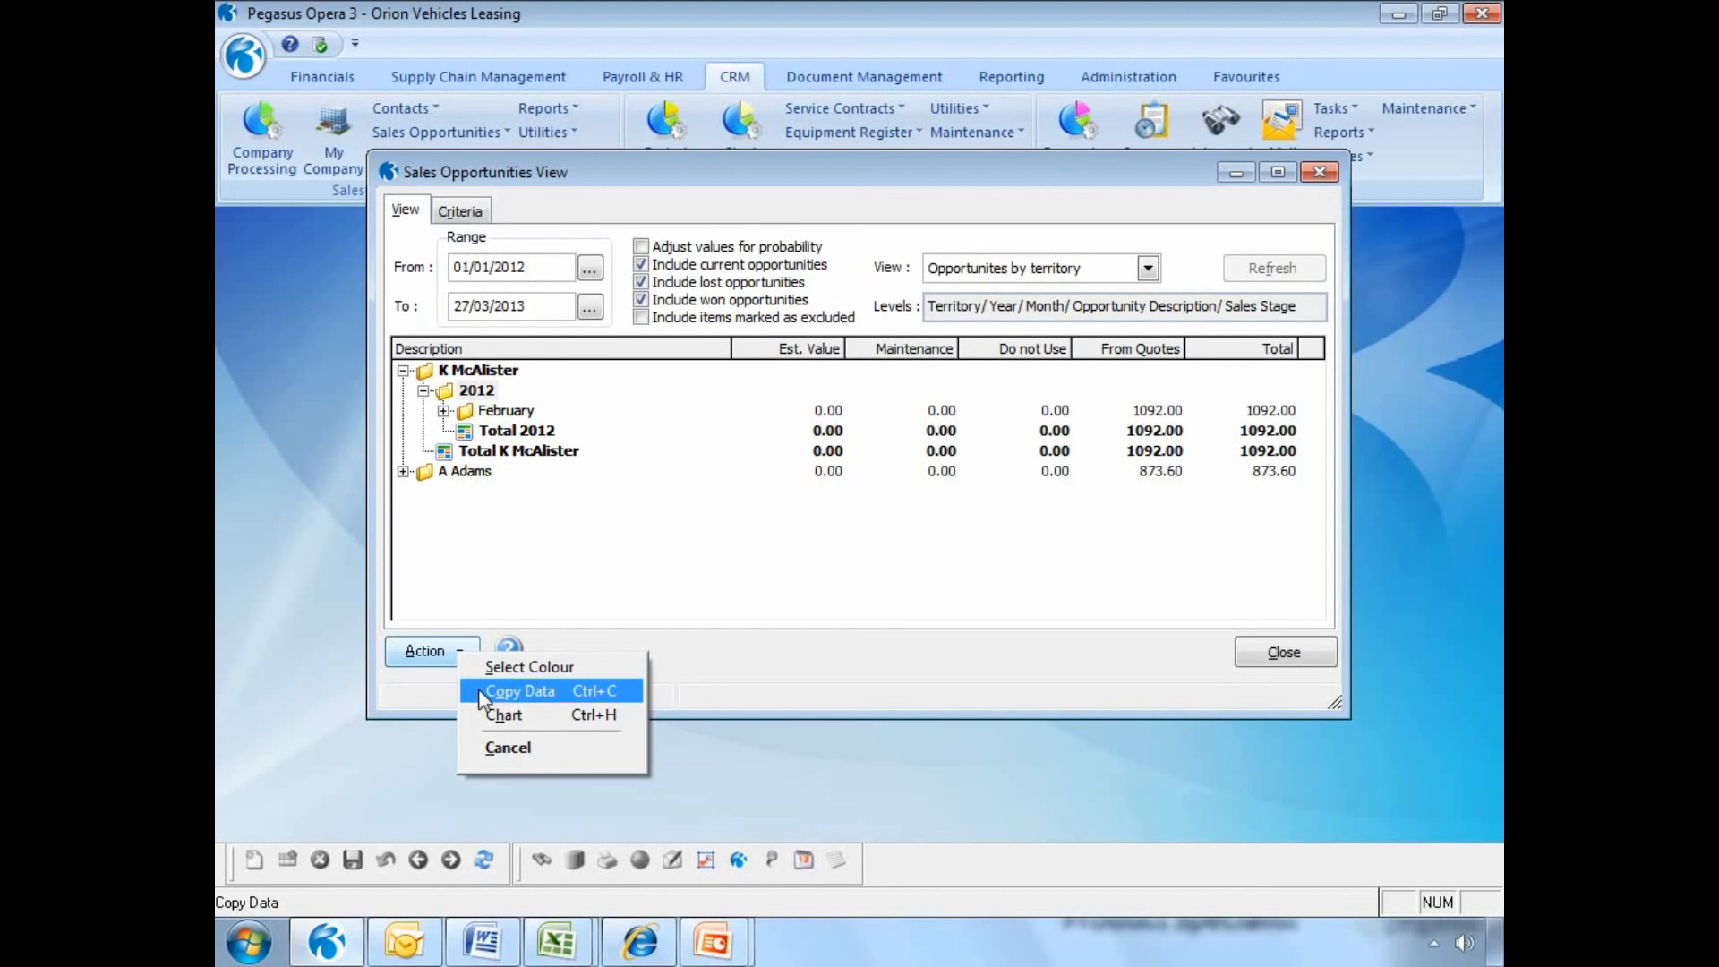
{"action": "left_click", "coordinate": [1242, 656]}
{"action": "left_click", "coordinate": [1241, 658]}
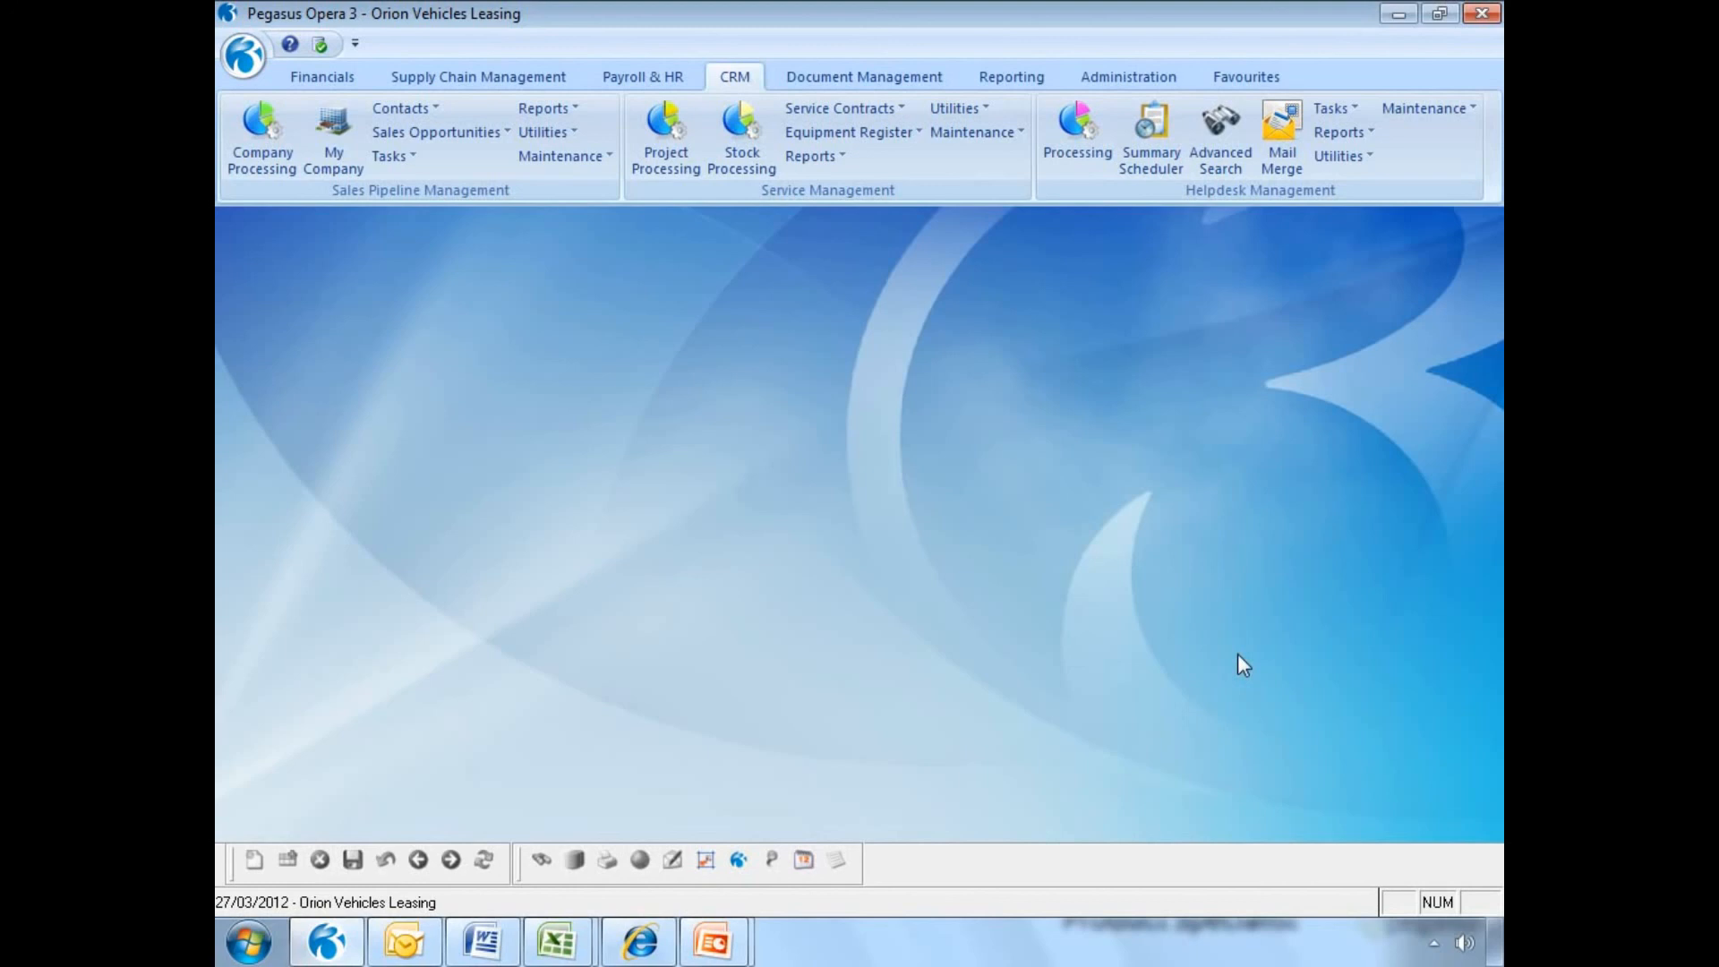
Switch to Pegasus Dashboards in Internet Explorer and log in with the user ID manager.
{"action": "left_click", "coordinate": [641, 942]}
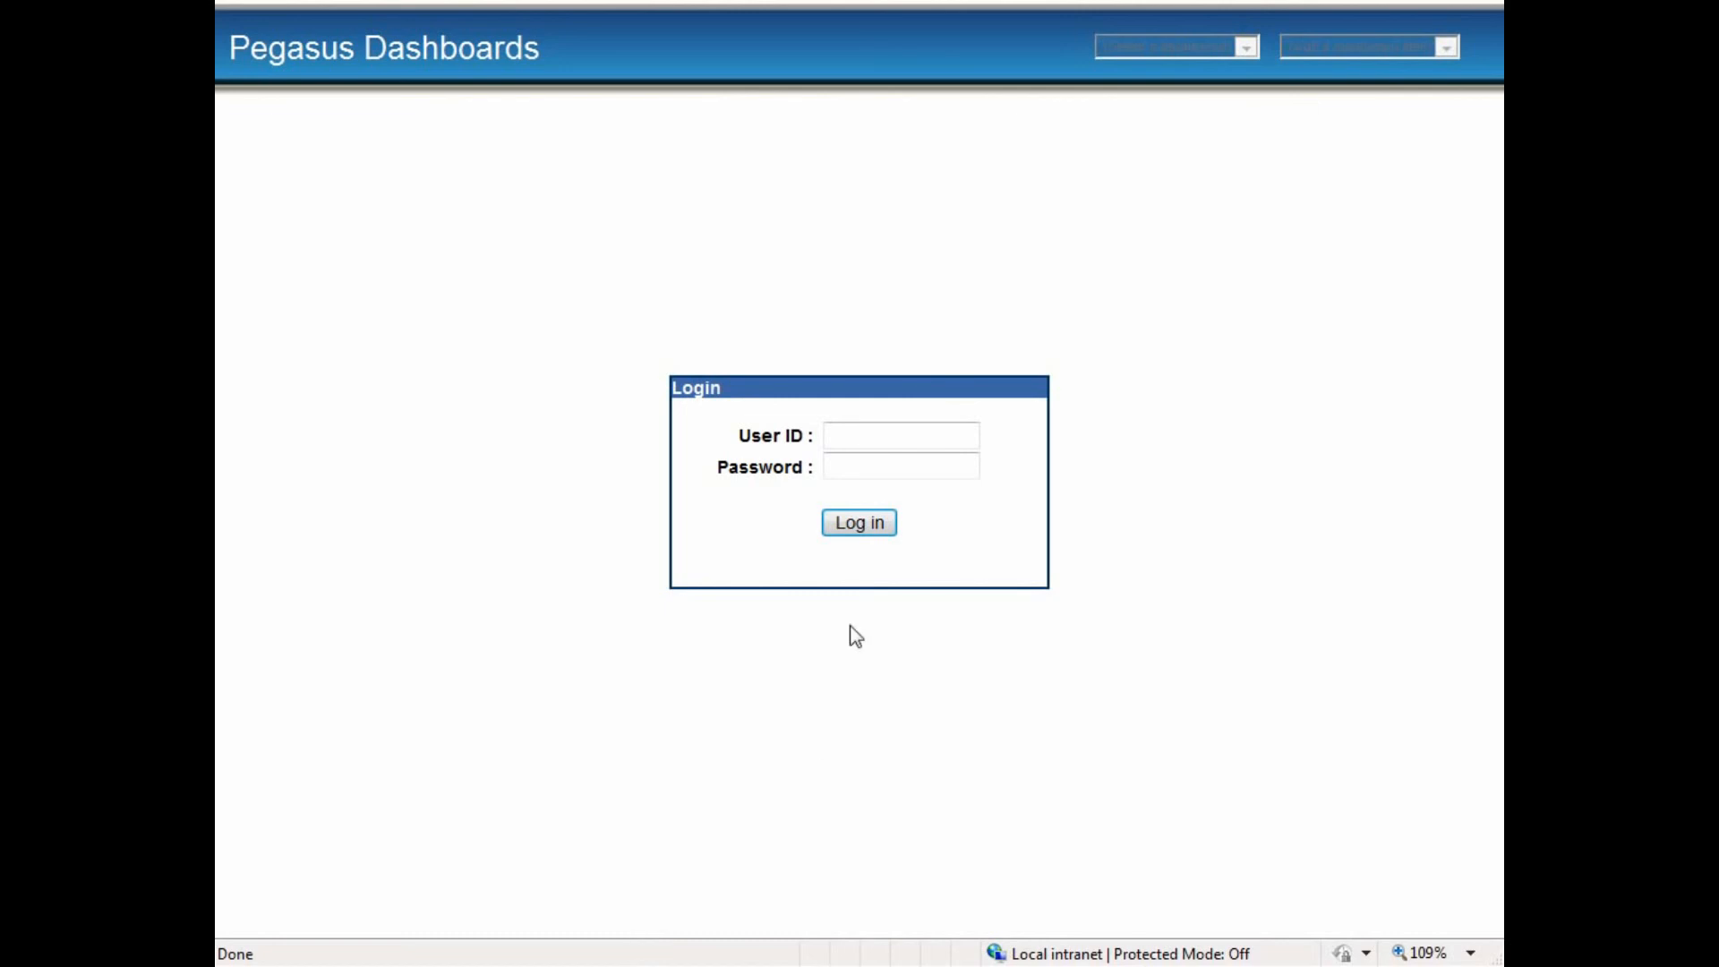
{"action": "left_click", "coordinate": [880, 433]}
{"action": "type", "text": "manager"}
{"action": "key", "text": "Return"}
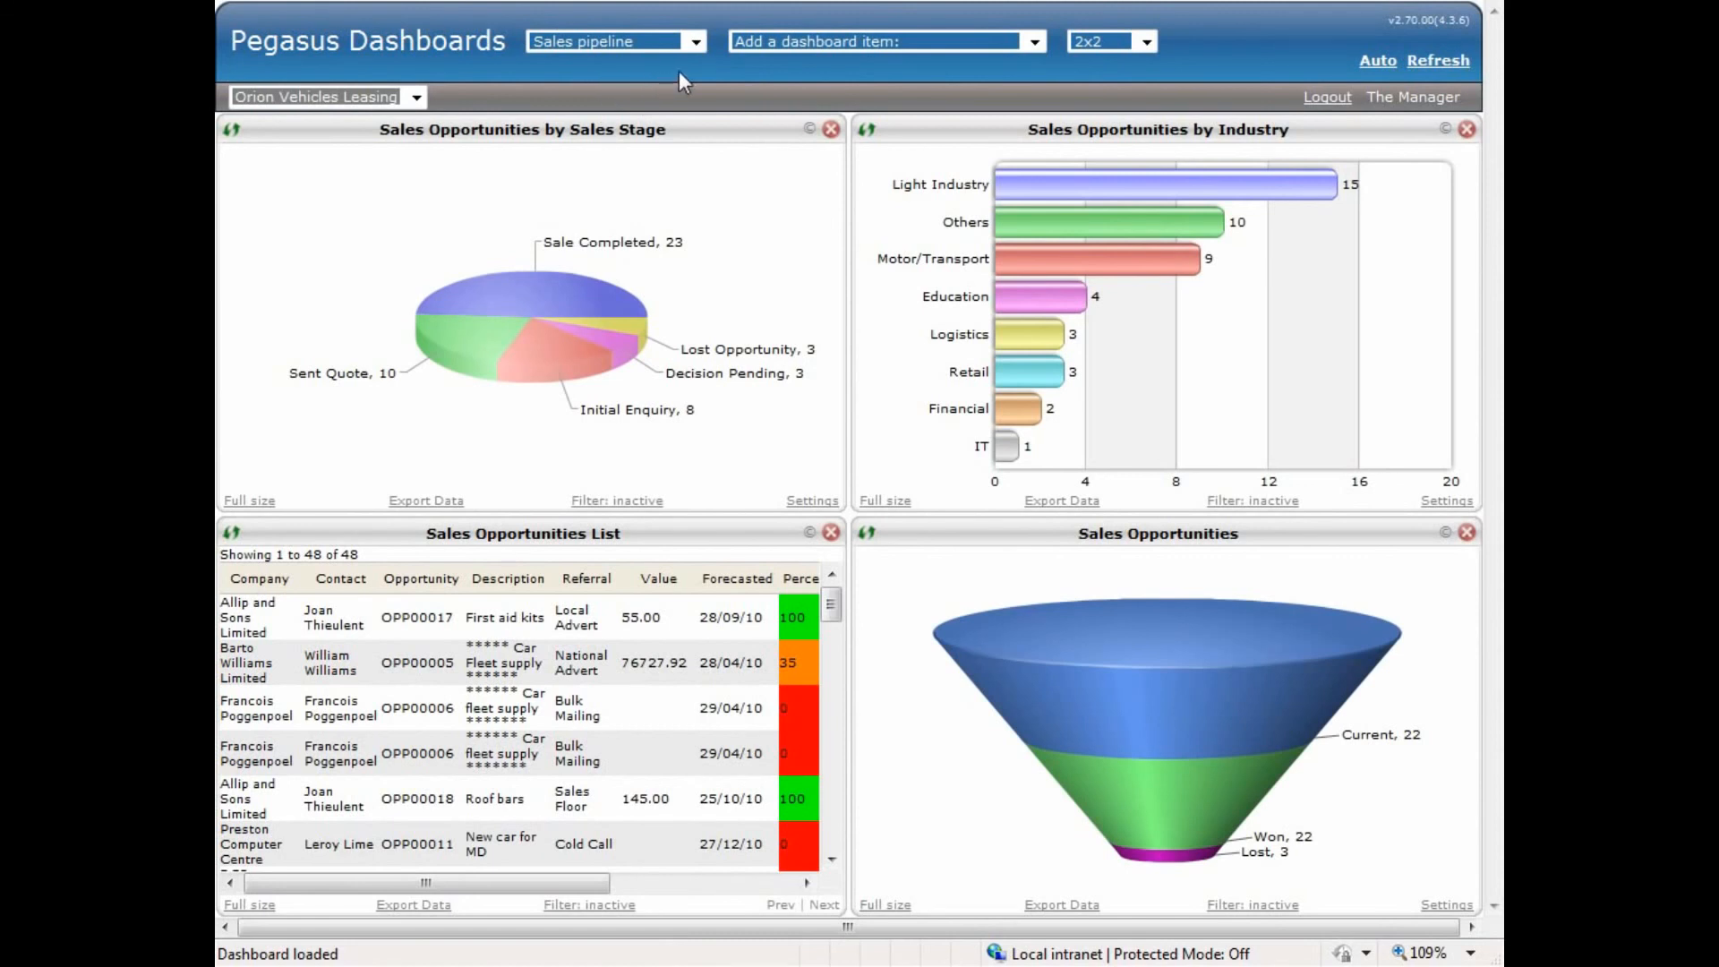
Swap the Opportunities List with the Industry chart and the funnel with the Sales Stage chart, and pull out the Sent Quote slice.
{"action": "left_click", "coordinate": [1033, 45]}
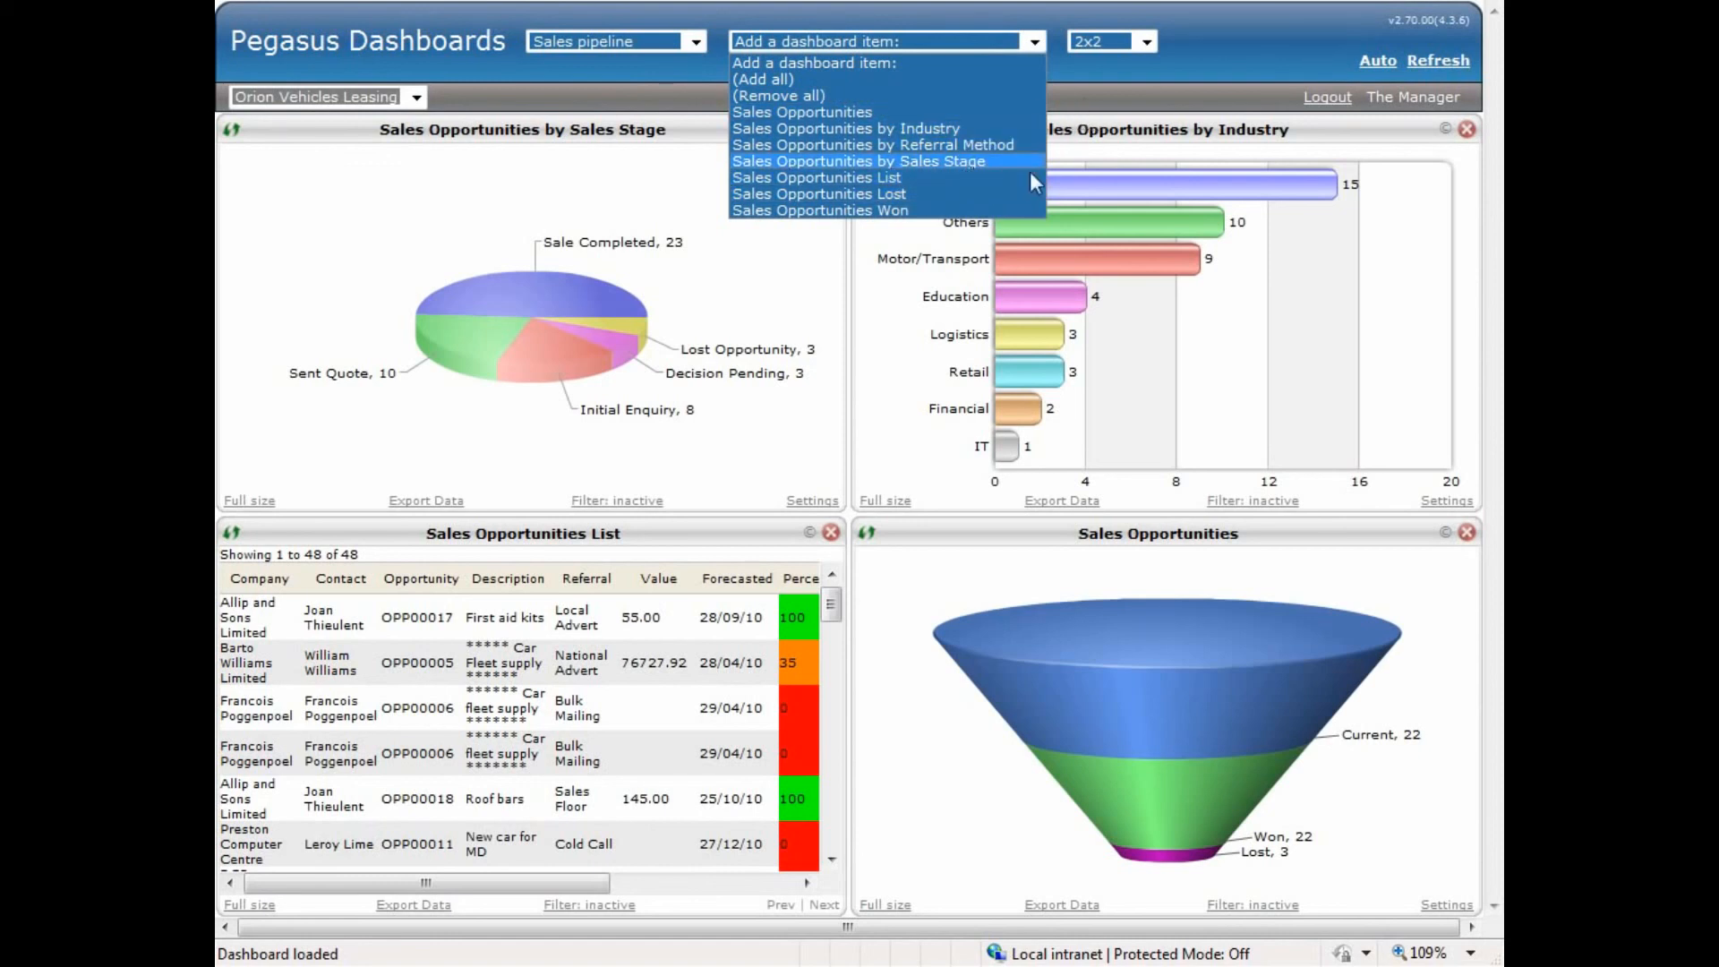
{"action": "left_click_drag", "start_coordinate": [719, 519], "coordinate": [1272, 179]}
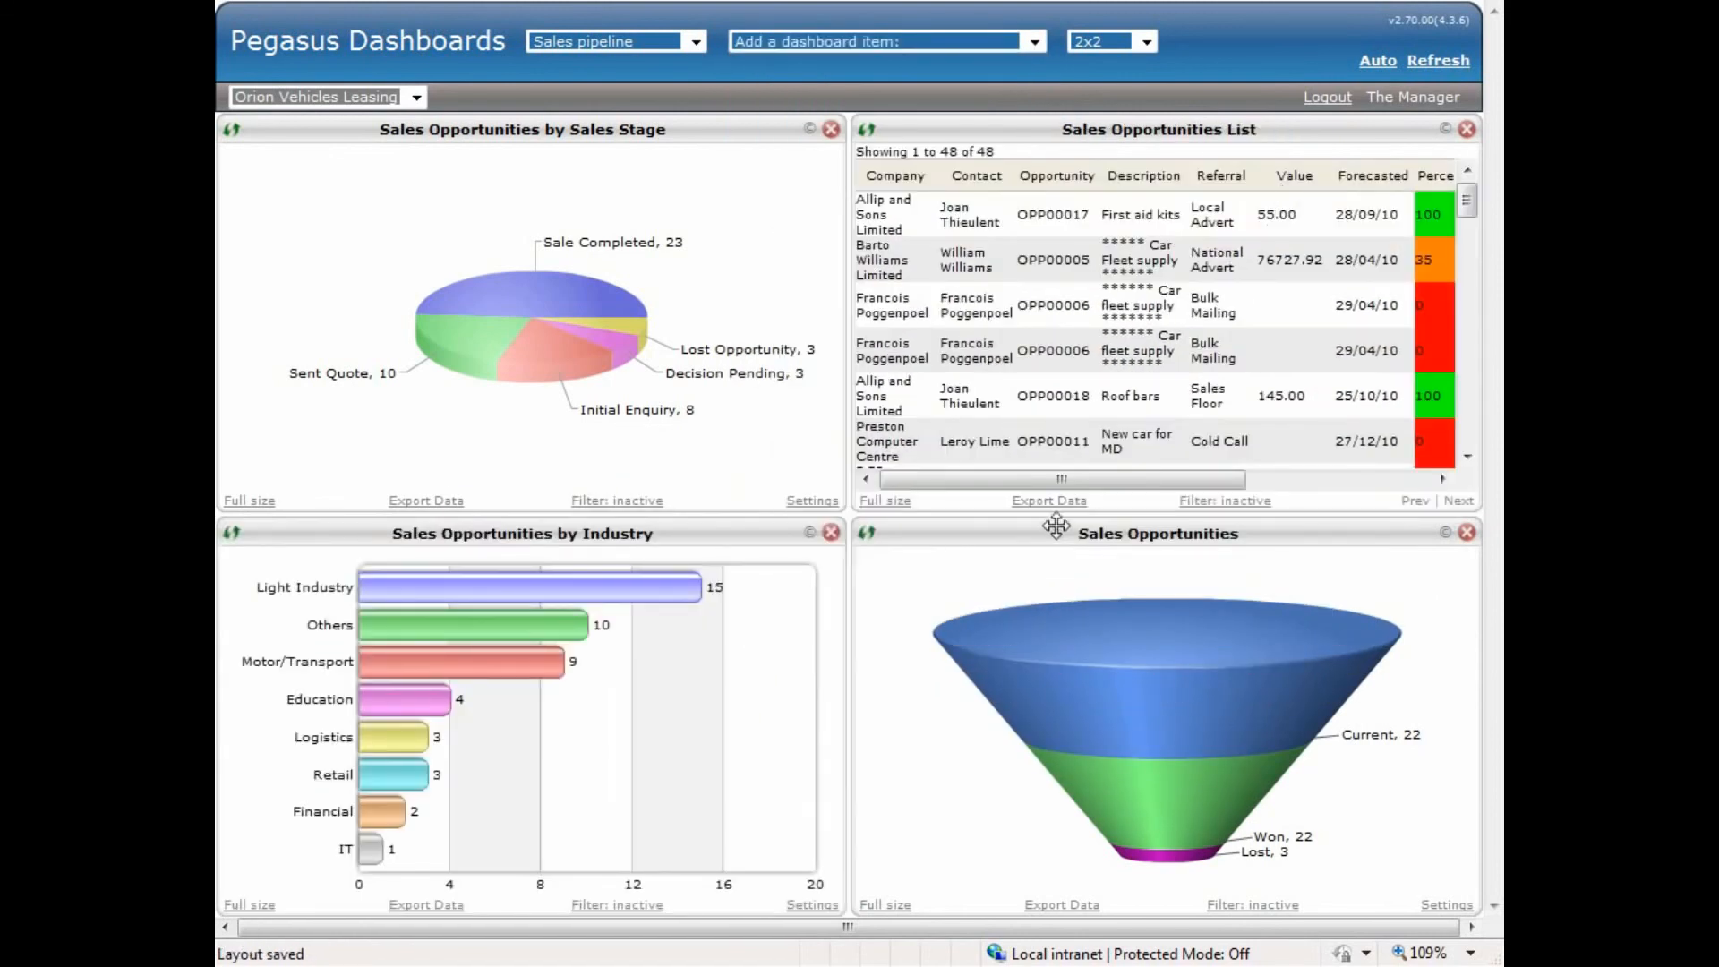
{"action": "left_click_drag", "start_coordinate": [781, 513], "coordinate": [483, 201]}
{"action": "left_click_drag", "start_coordinate": [452, 170], "coordinate": [442, 155]}
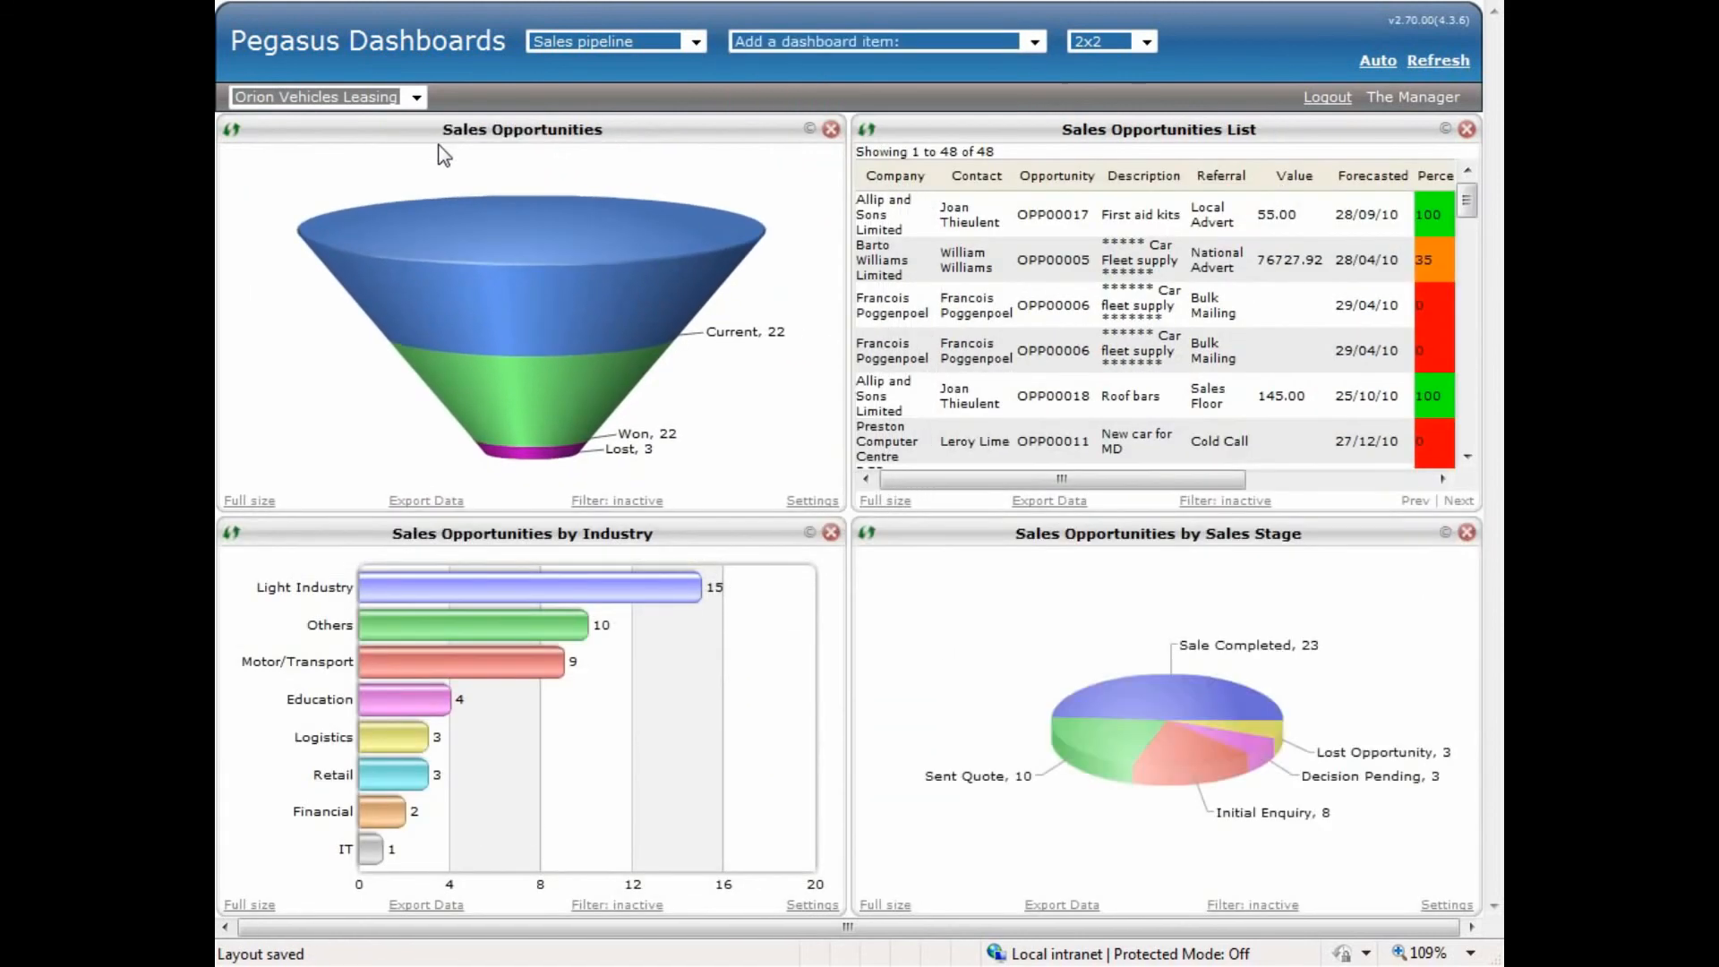
{"action": "left_click", "coordinate": [1112, 736]}
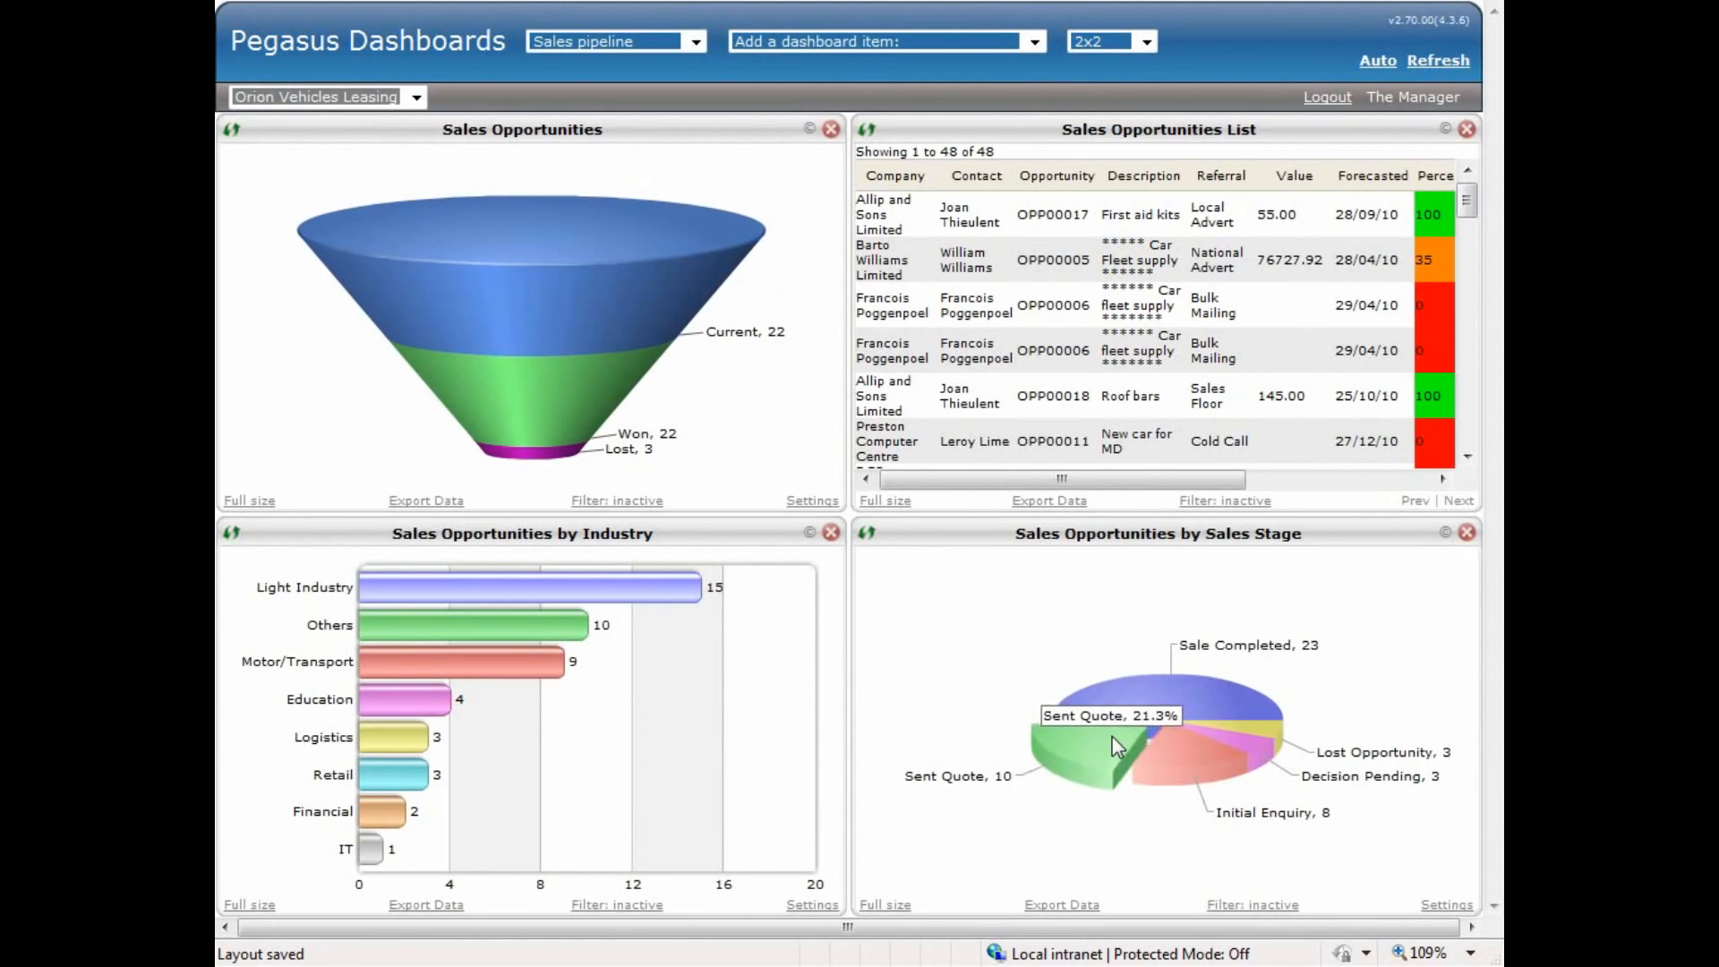
View the Sales Opportunities List at full size, filter it to status Current, and close its window.
{"action": "left_click", "coordinate": [906, 515]}
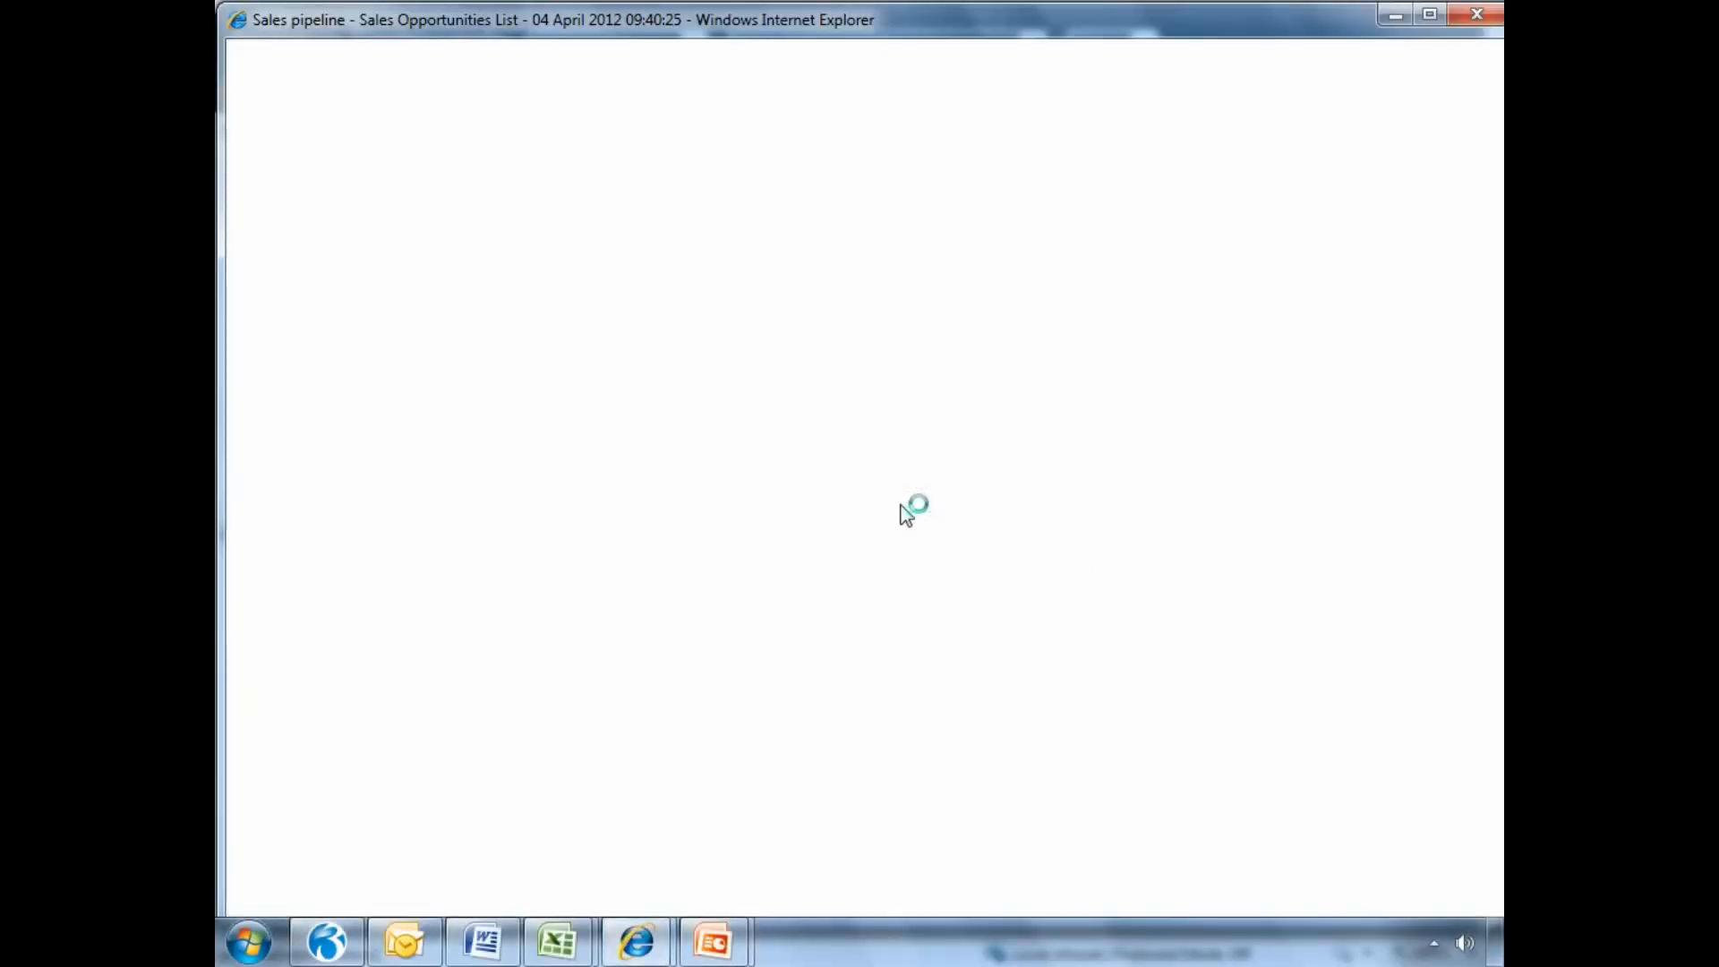
{"action": "left_click", "coordinate": [988, 905]}
{"action": "left_click", "coordinate": [918, 110]}
{"action": "left_click", "coordinate": [895, 139]}
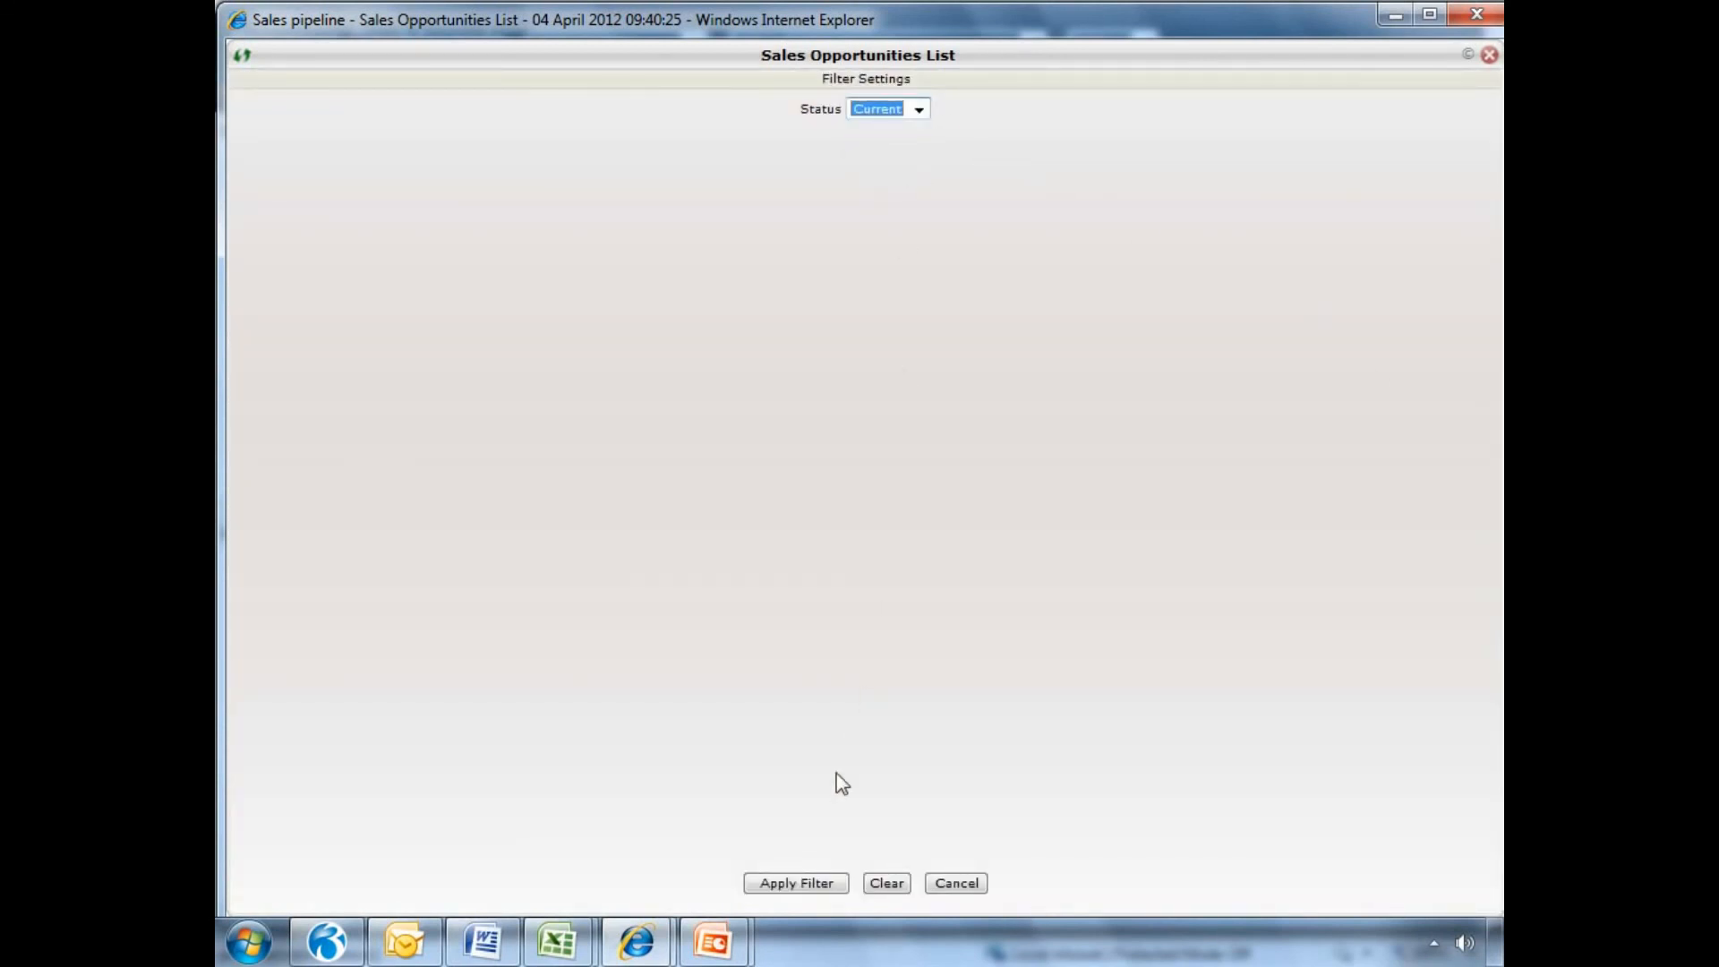
{"action": "left_click", "coordinate": [799, 884]}
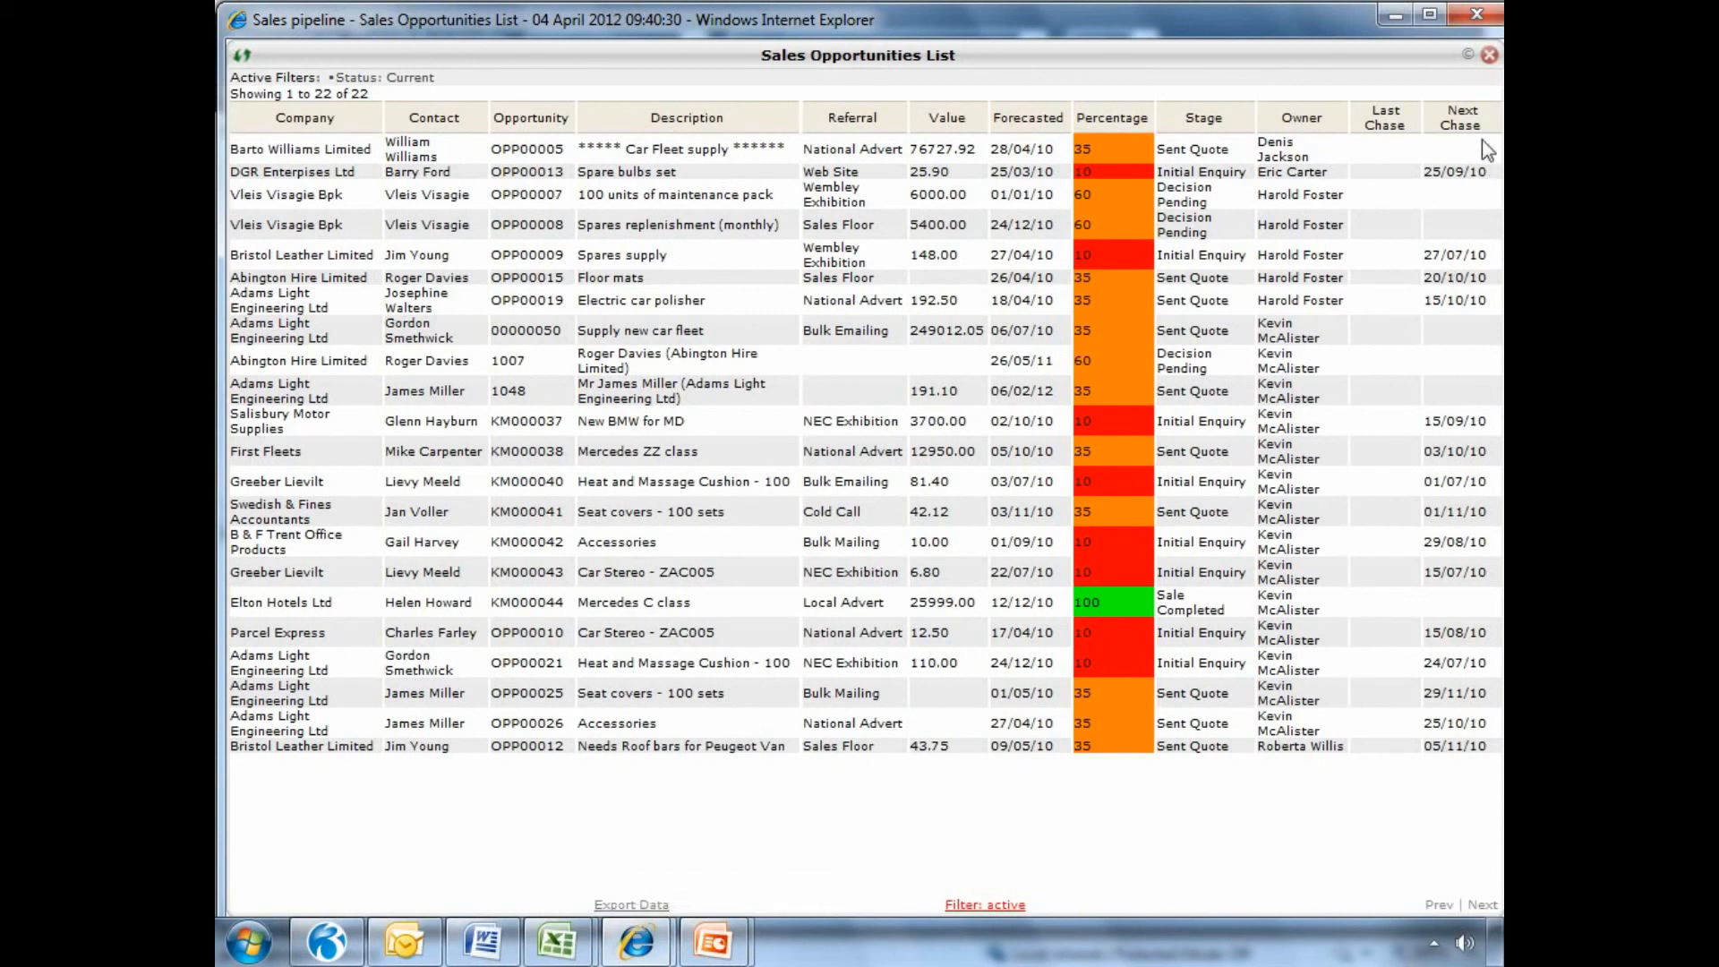
{"action": "left_click", "coordinate": [1489, 55]}
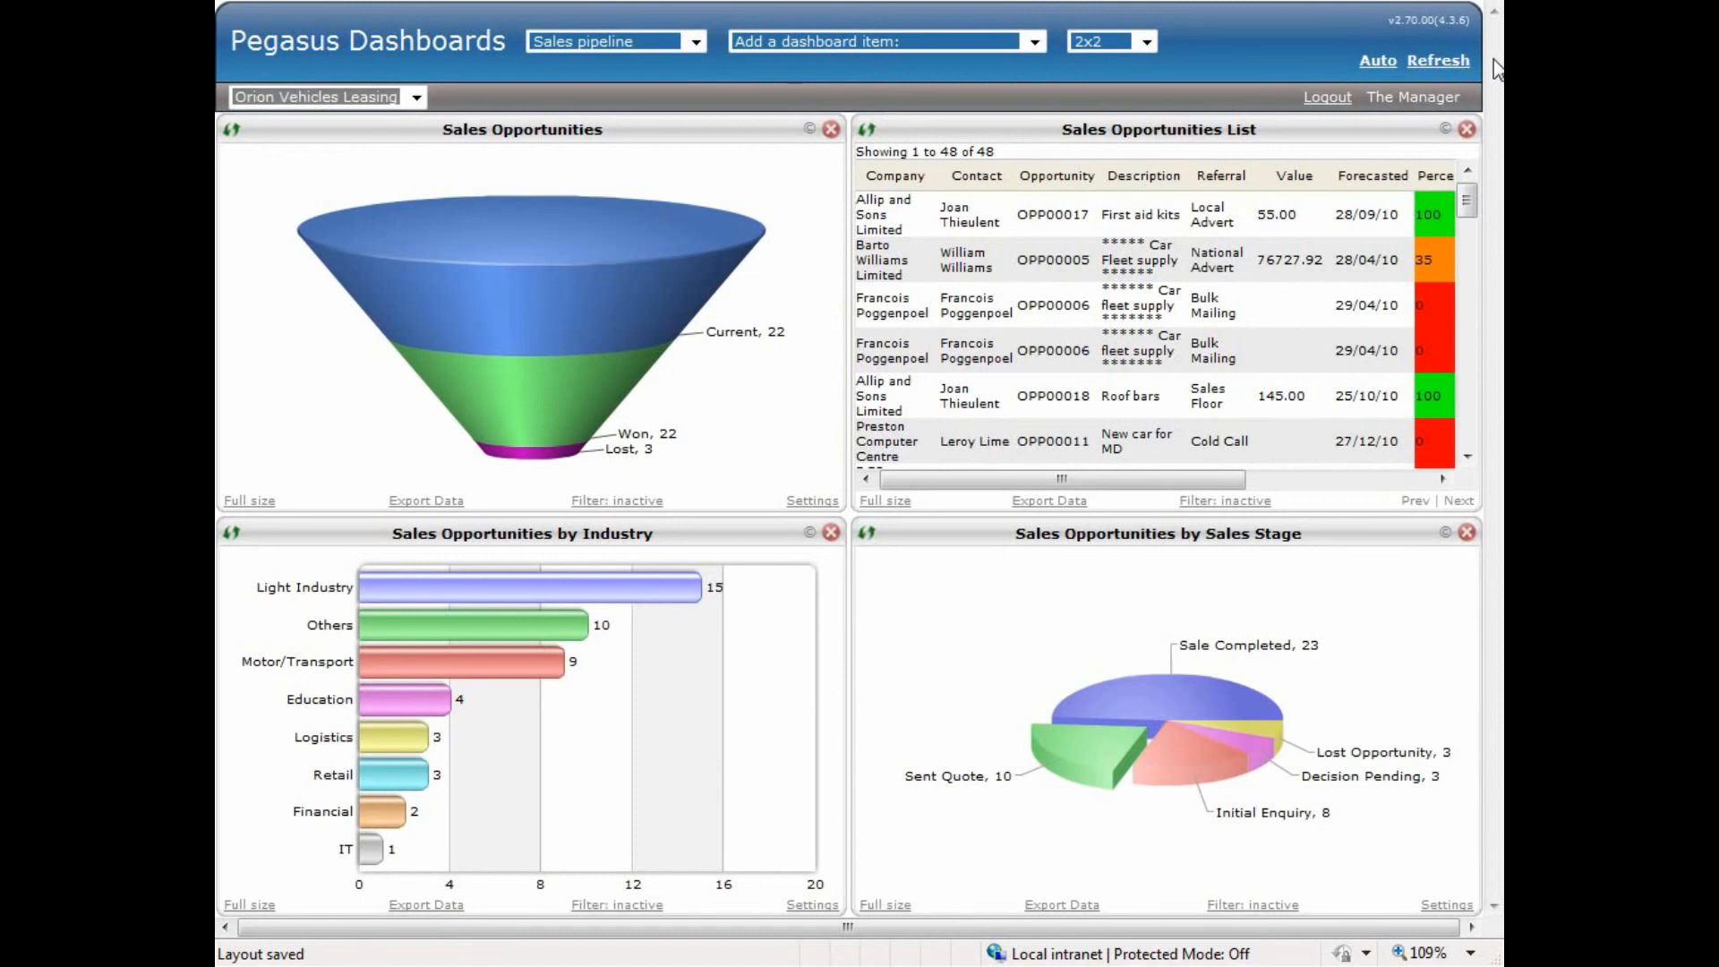
Switch back to Pegasus Opera 3 and open SPM Today.
{"action": "key", "text": "alt+Tab"}
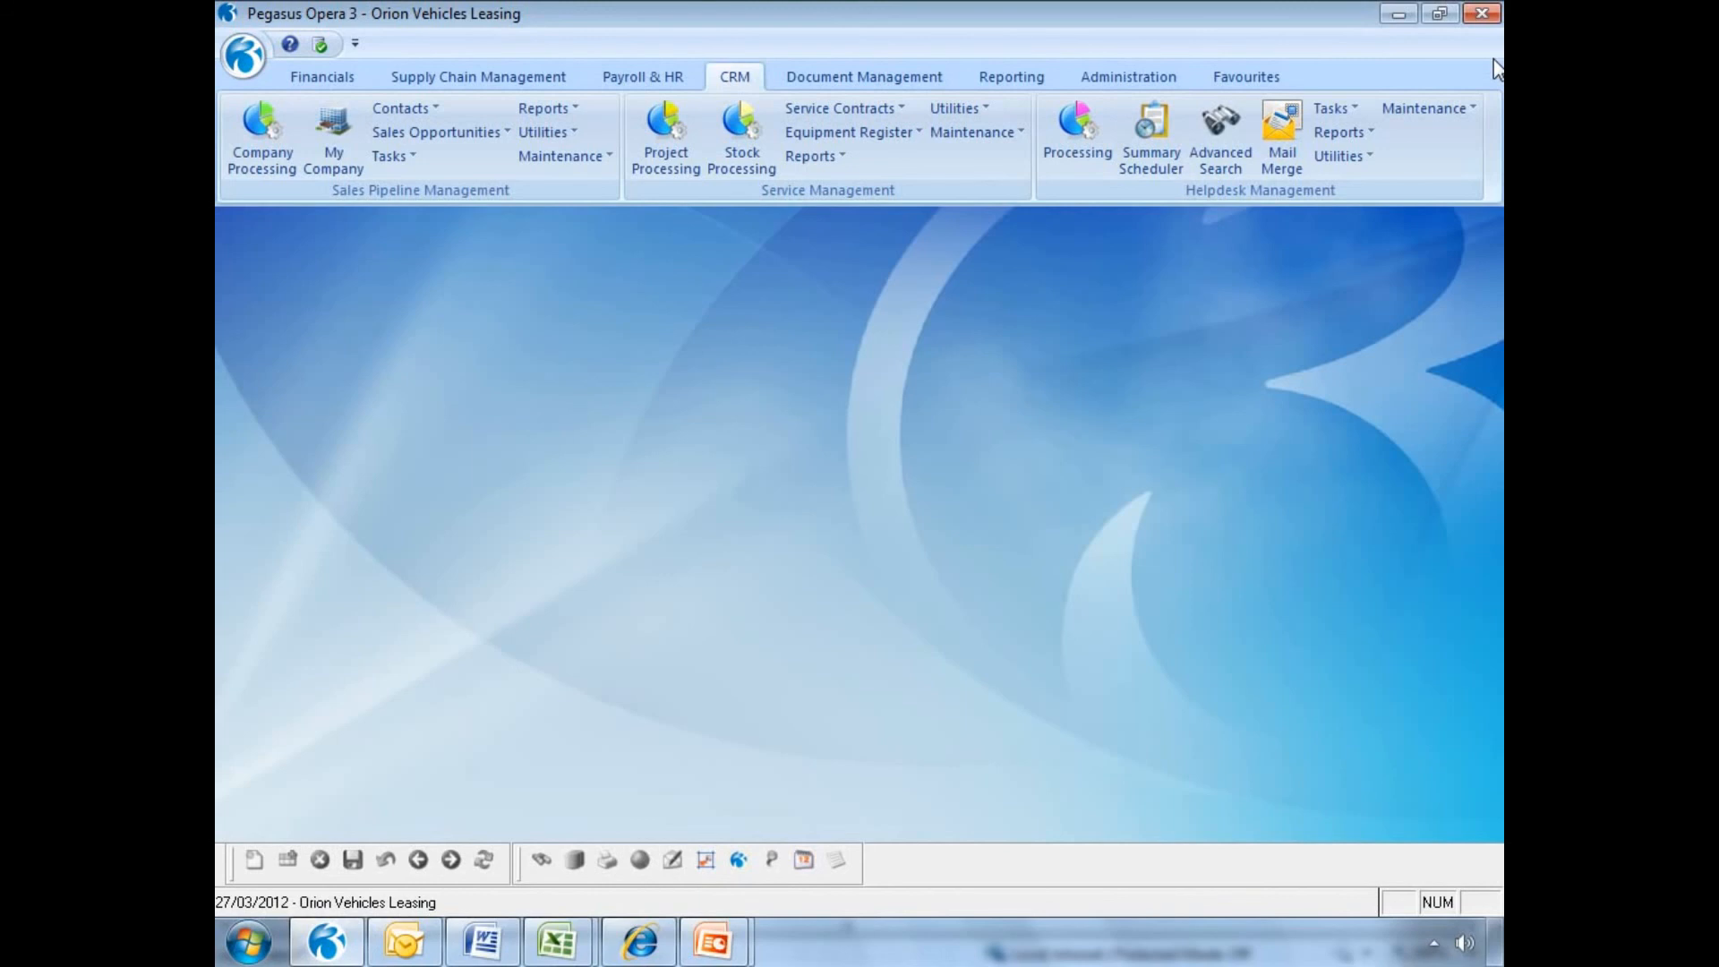
{"action": "left_click", "coordinate": [412, 161]}
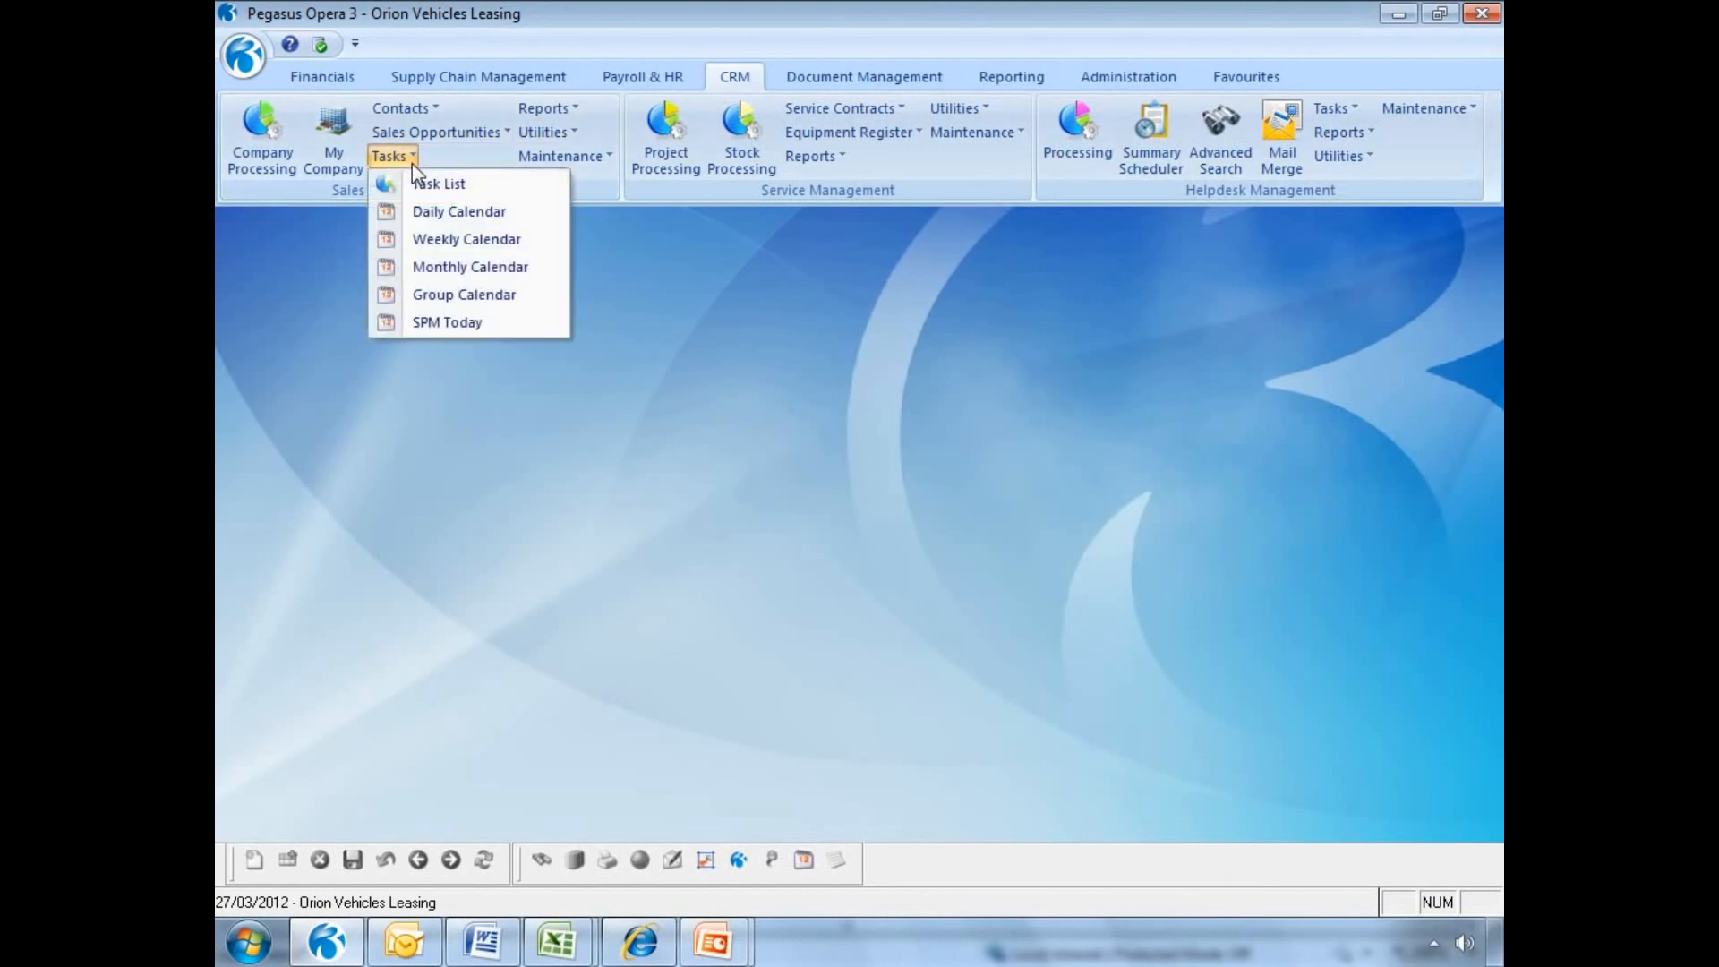
{"action": "left_click", "coordinate": [437, 332]}
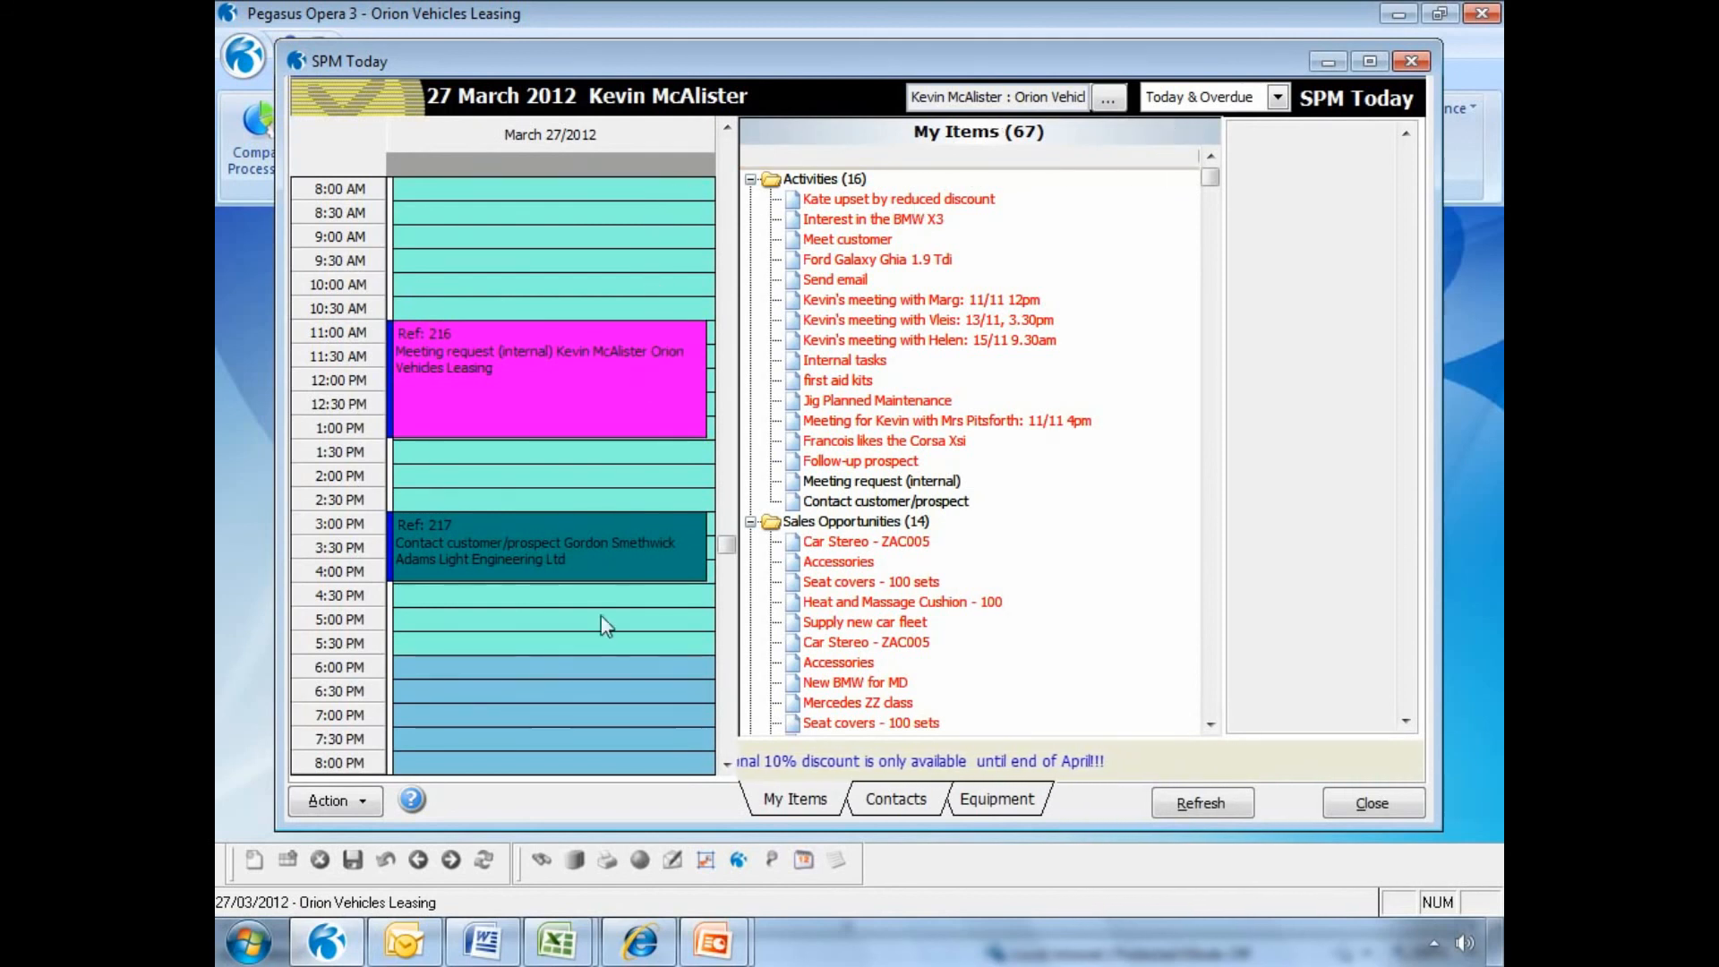
Examine the details of the overdue activities and of the Contact customer/prospect activity scheduled today.
{"action": "left_click", "coordinate": [850, 202]}
{"action": "left_click", "coordinate": [846, 219]}
{"action": "left_click", "coordinate": [842, 239]}
{"action": "left_click", "coordinate": [837, 260]}
{"action": "left_click", "coordinate": [832, 280]}
{"action": "left_click", "coordinate": [834, 300]}
{"action": "left_click", "coordinate": [837, 319]}
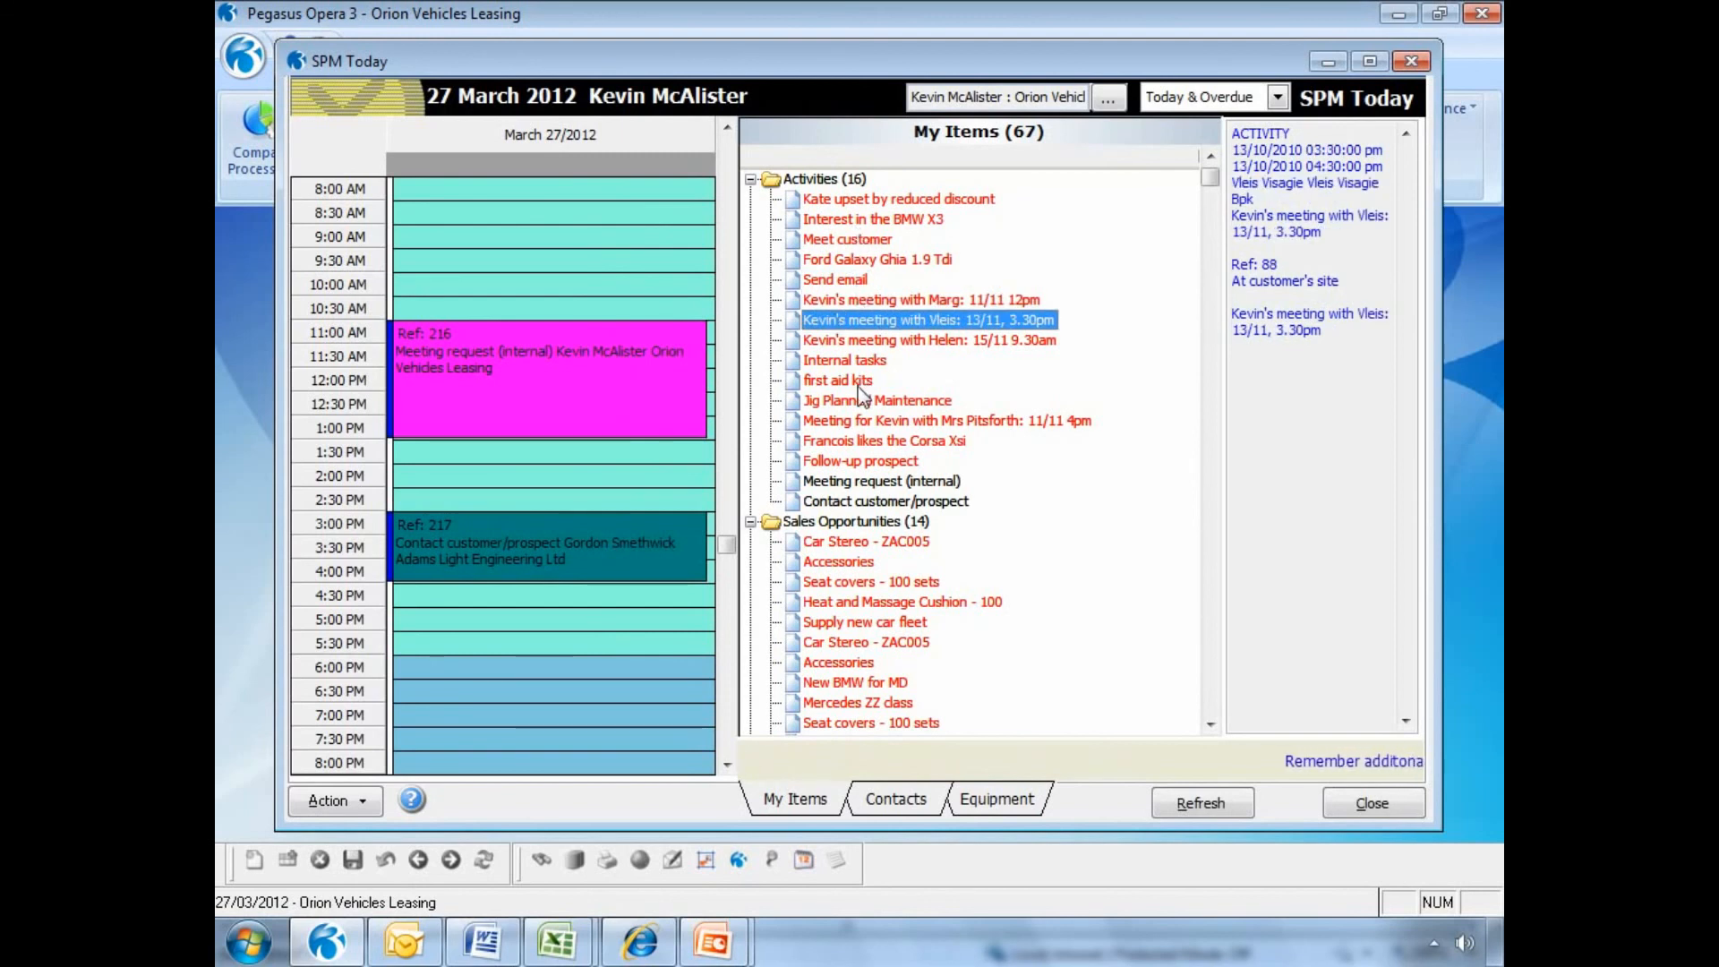
{"action": "left_click", "coordinate": [886, 482]}
{"action": "left_click", "coordinate": [897, 502]}
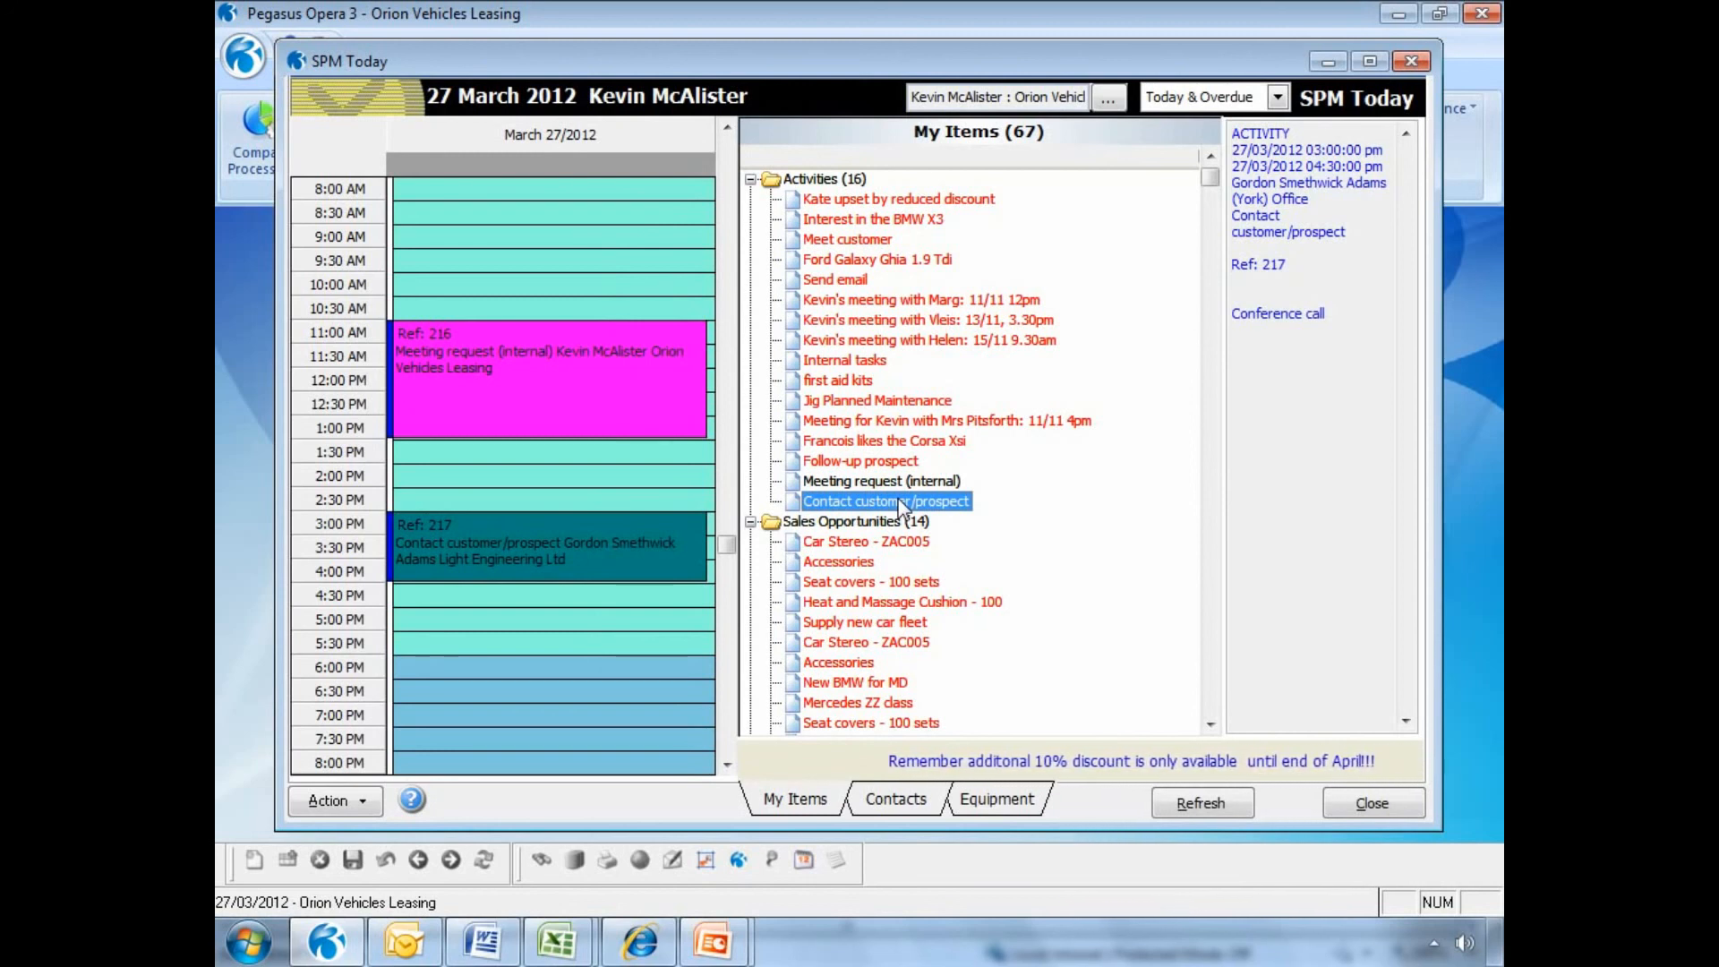
Open the Send email activity, check its clearing and follow-up scheduling options, and close it.
{"action": "left_click", "coordinate": [842, 279]}
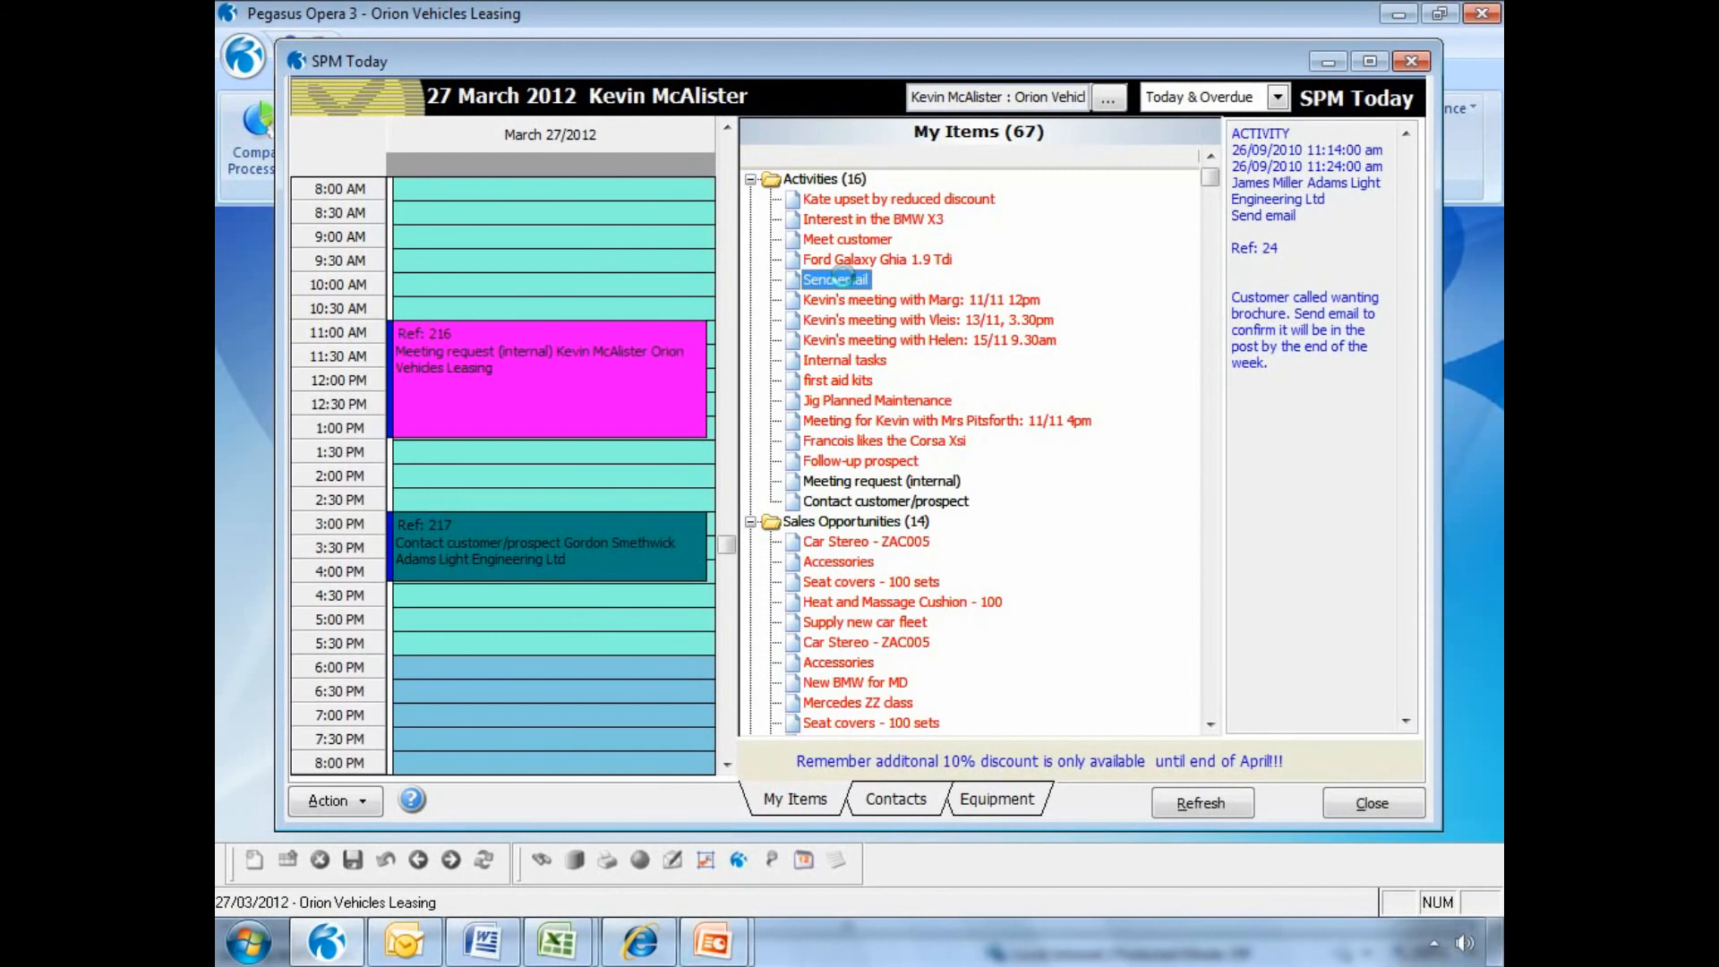
{"action": "left_click", "coordinate": [443, 767]}
{"action": "mouse_move", "coordinate": [535, 766]}
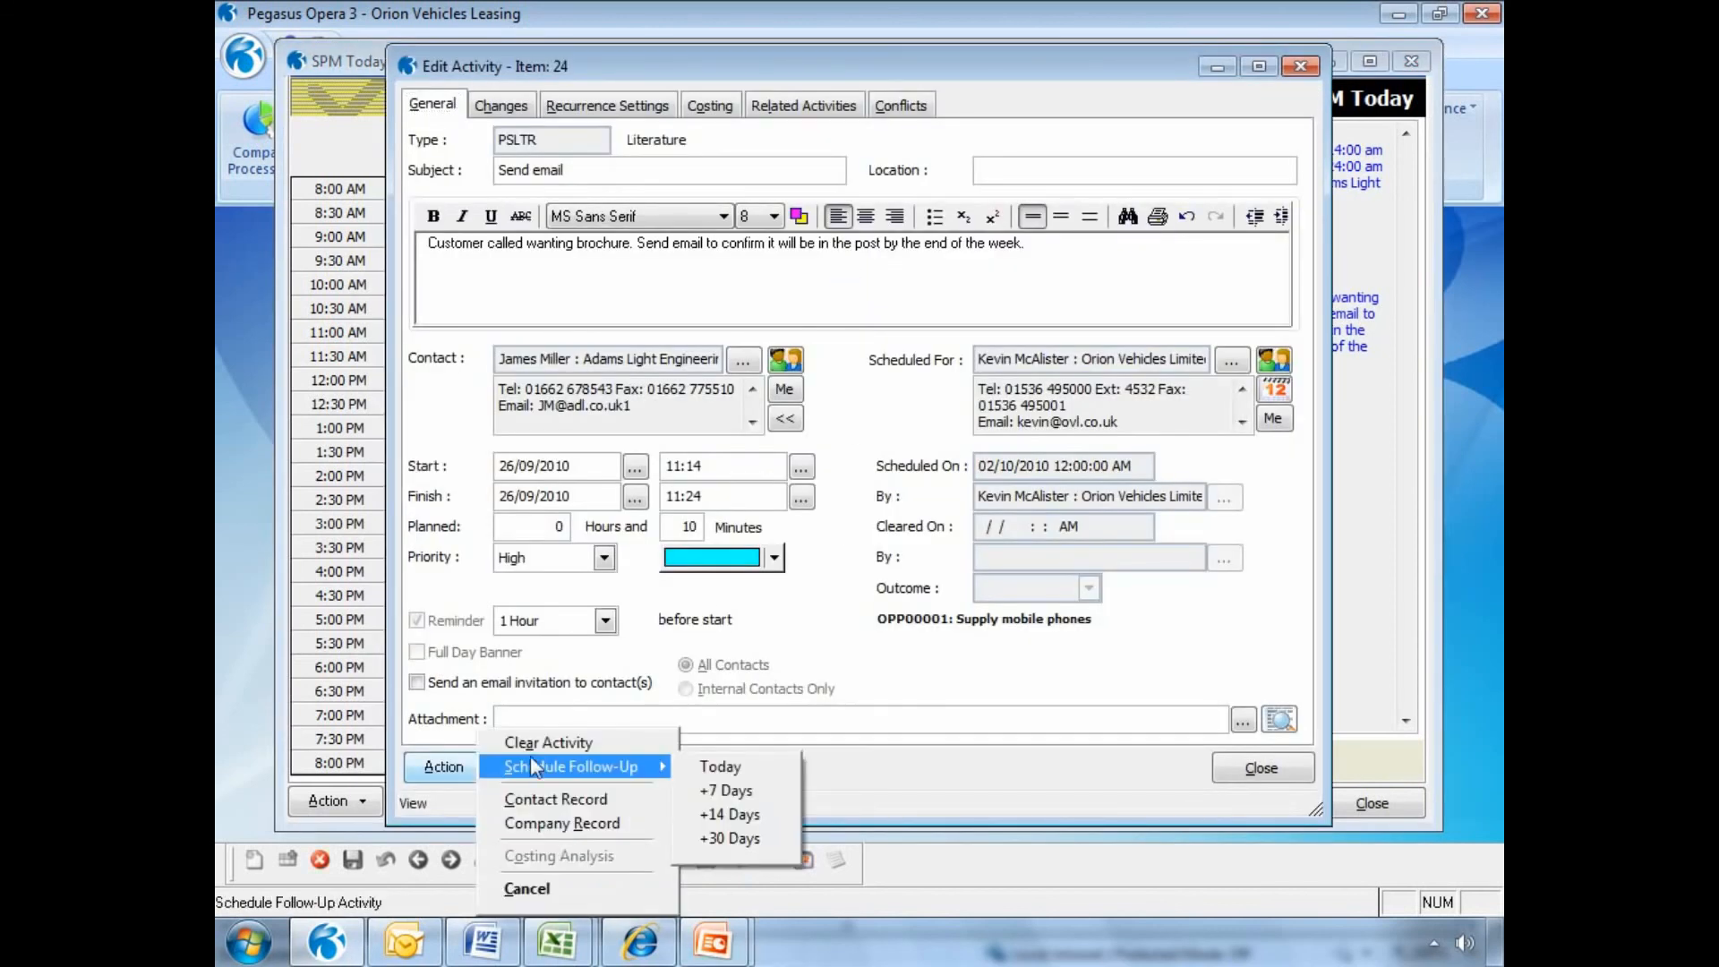
{"action": "left_click", "coordinate": [994, 798]}
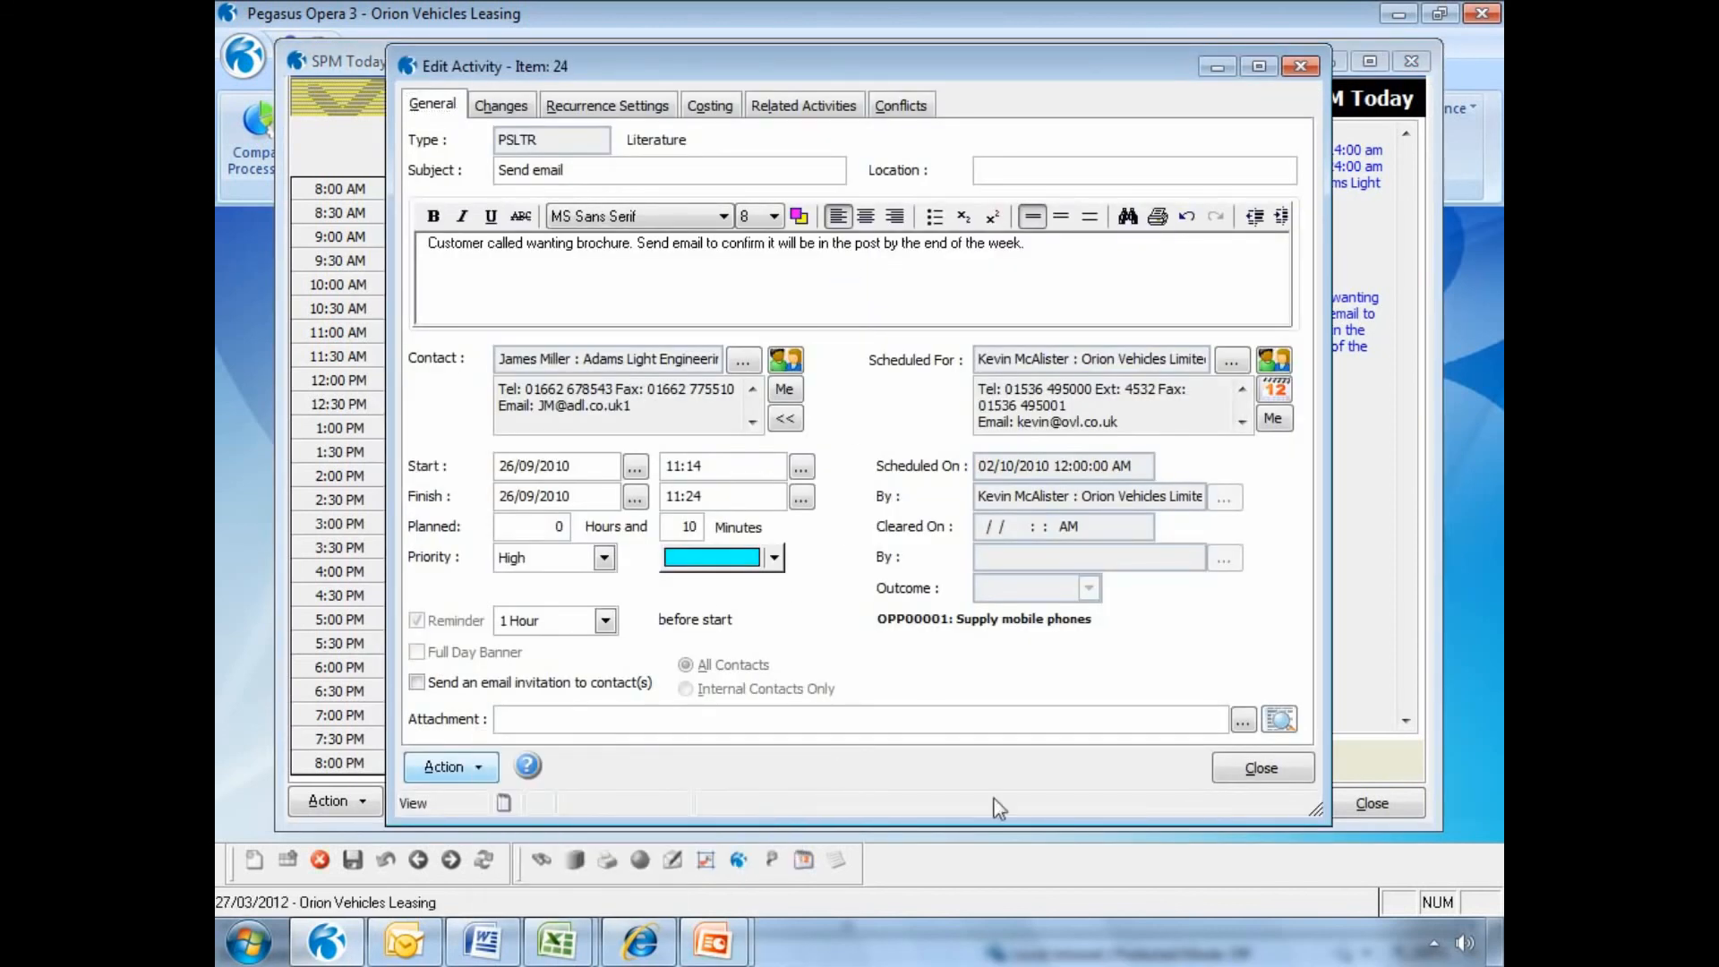
{"action": "left_click", "coordinate": [1292, 777]}
Examine the seat covers and massage cushion opportunities and the First Fleets quote, collapsing the Activities and Sales Opportunities folders.
{"action": "left_click", "coordinate": [751, 179]}
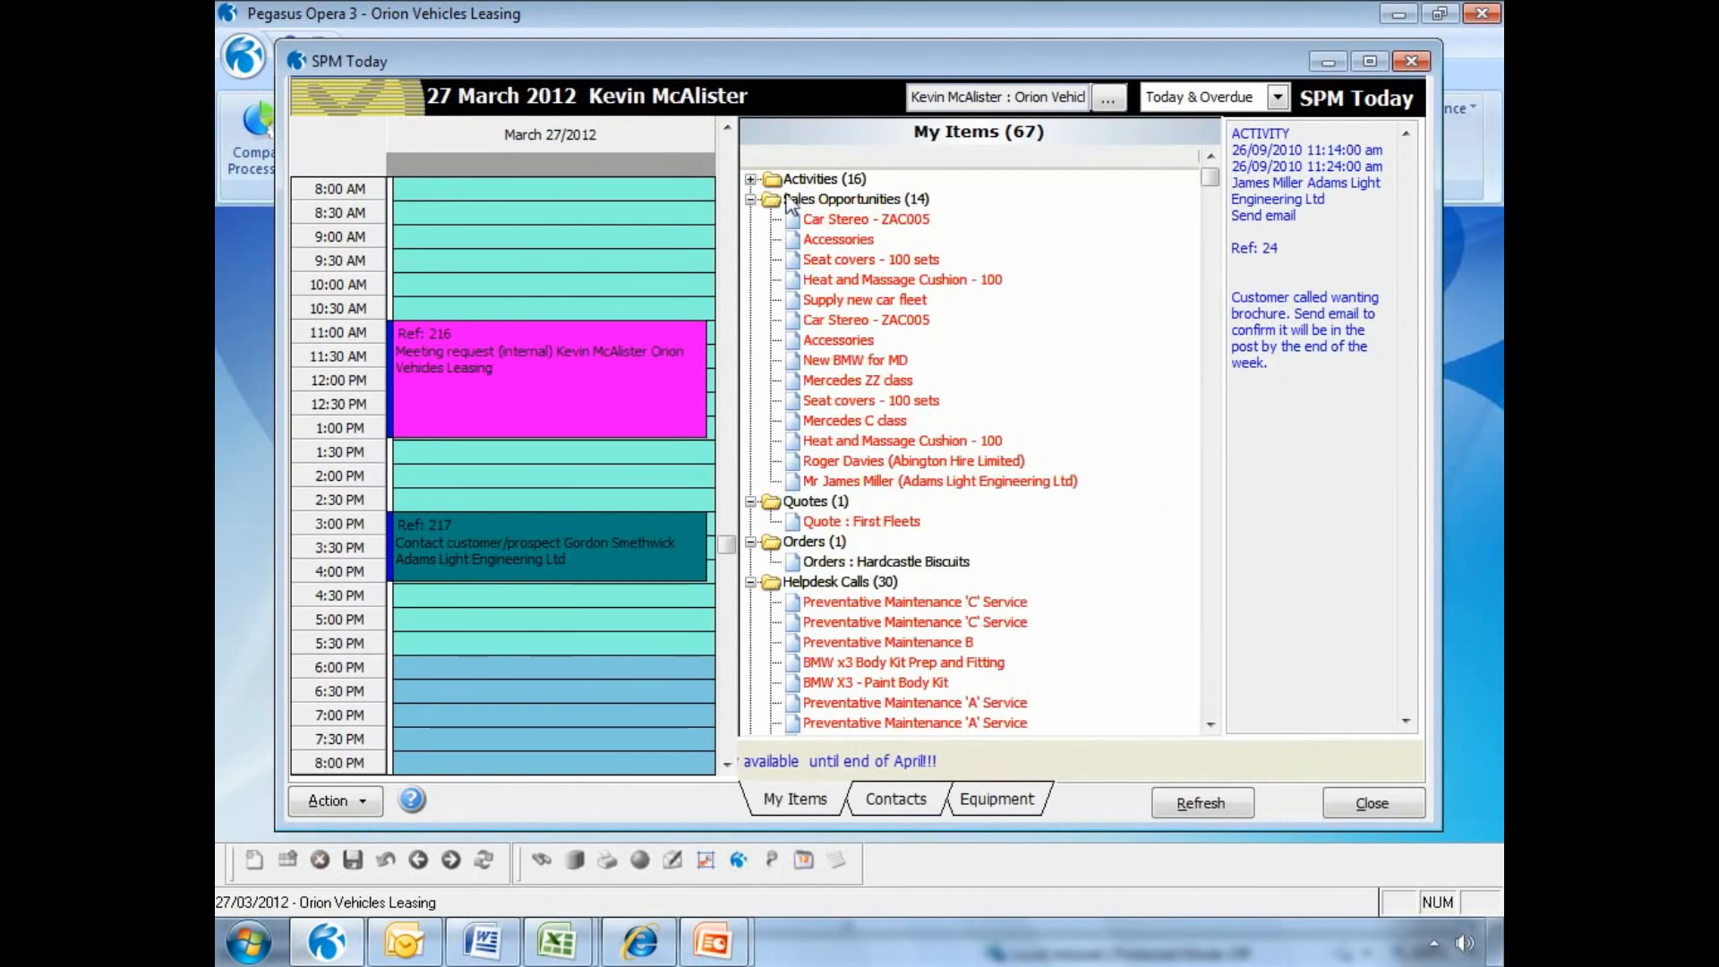
{"action": "left_click", "coordinate": [830, 261]}
{"action": "left_click", "coordinate": [830, 280]}
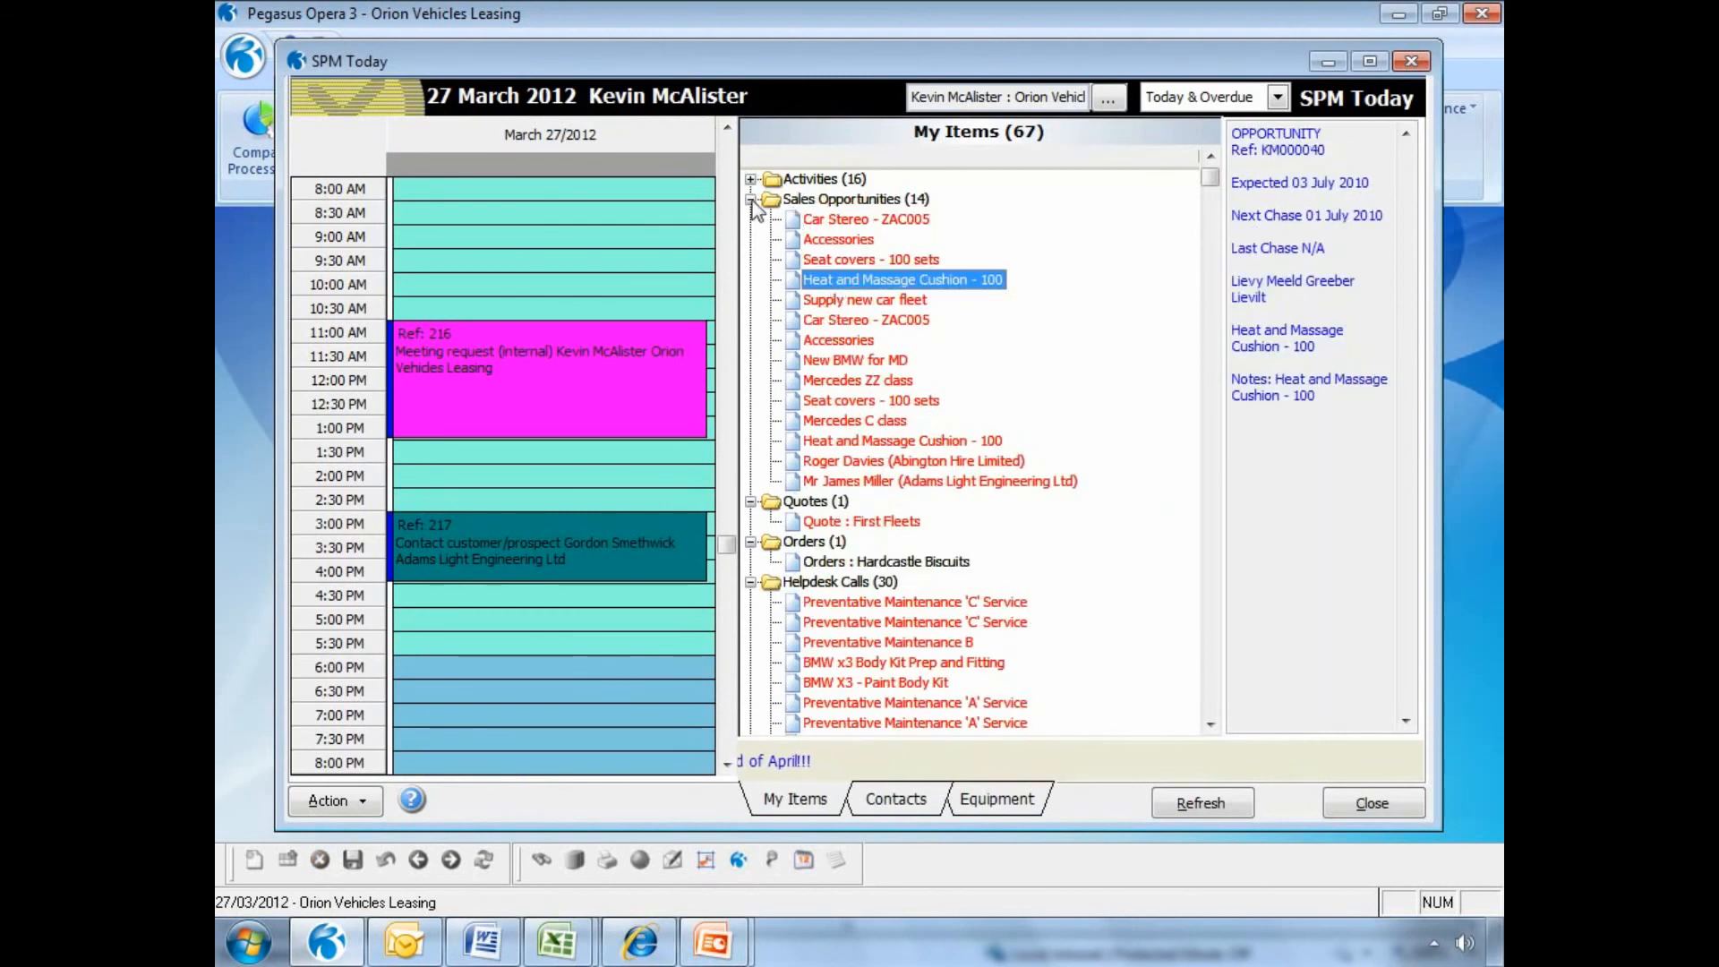
{"action": "left_click", "coordinate": [750, 199]}
{"action": "left_click", "coordinate": [837, 241]}
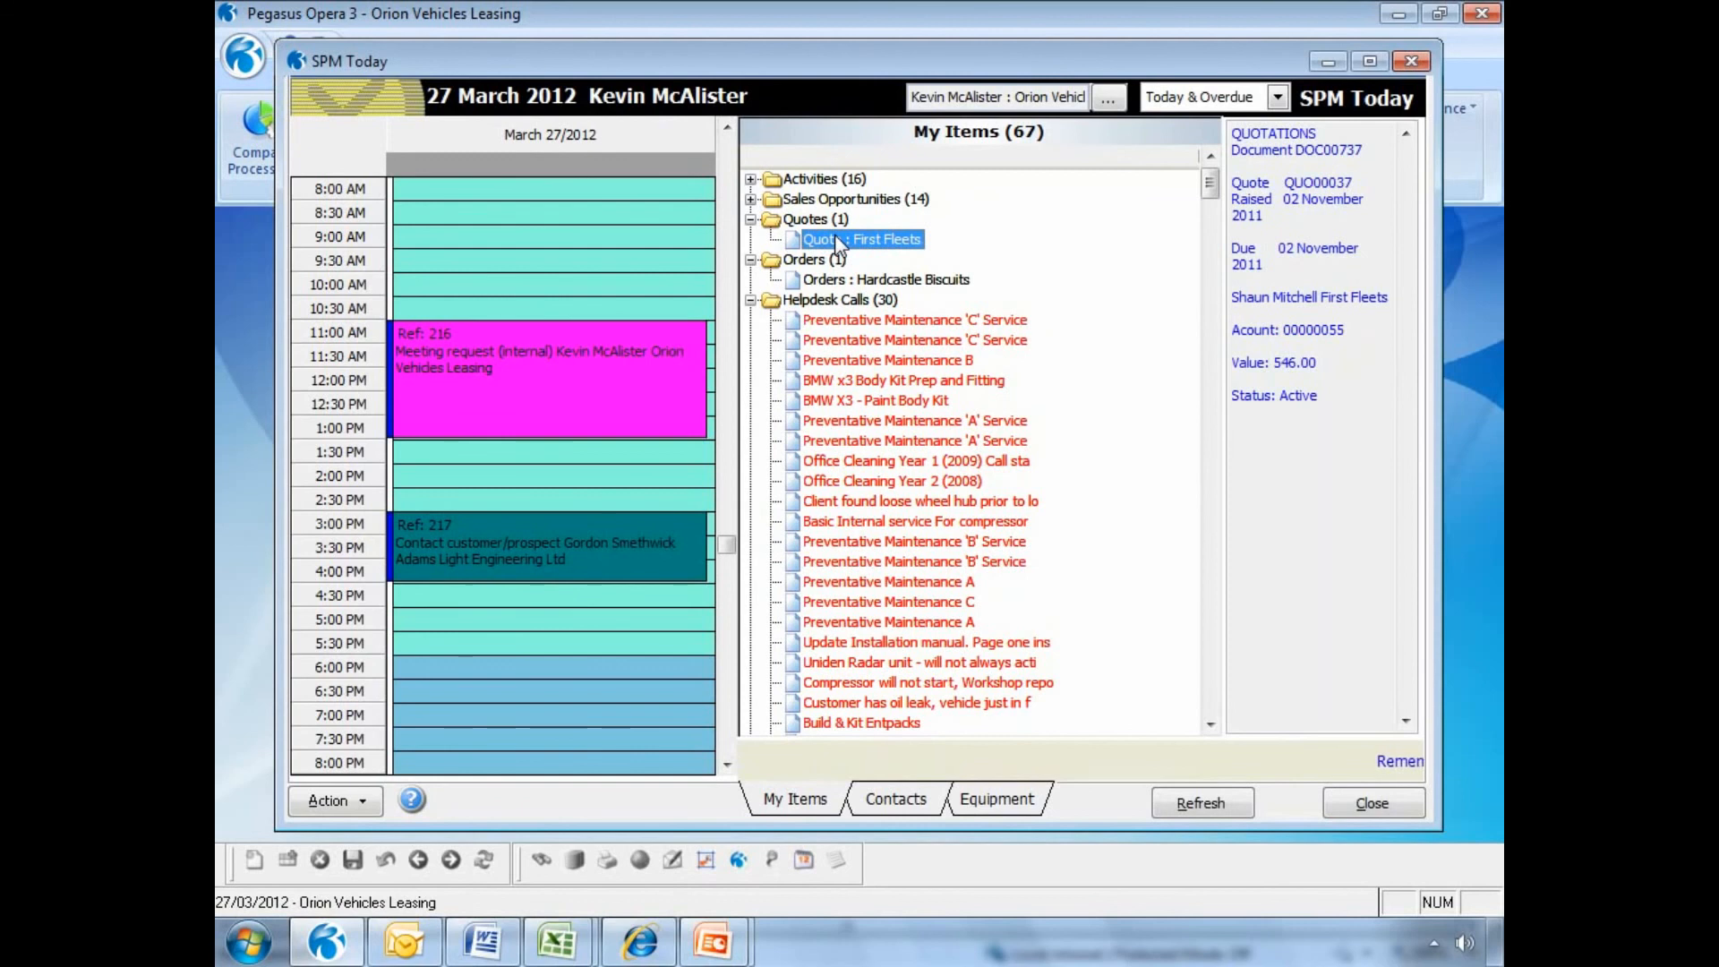
Examine the Hardcastle Biscuits order and the list of available actions, collapsing the Helpdesk Calls and Contract Renewals folders.
{"action": "left_click", "coordinate": [832, 285]}
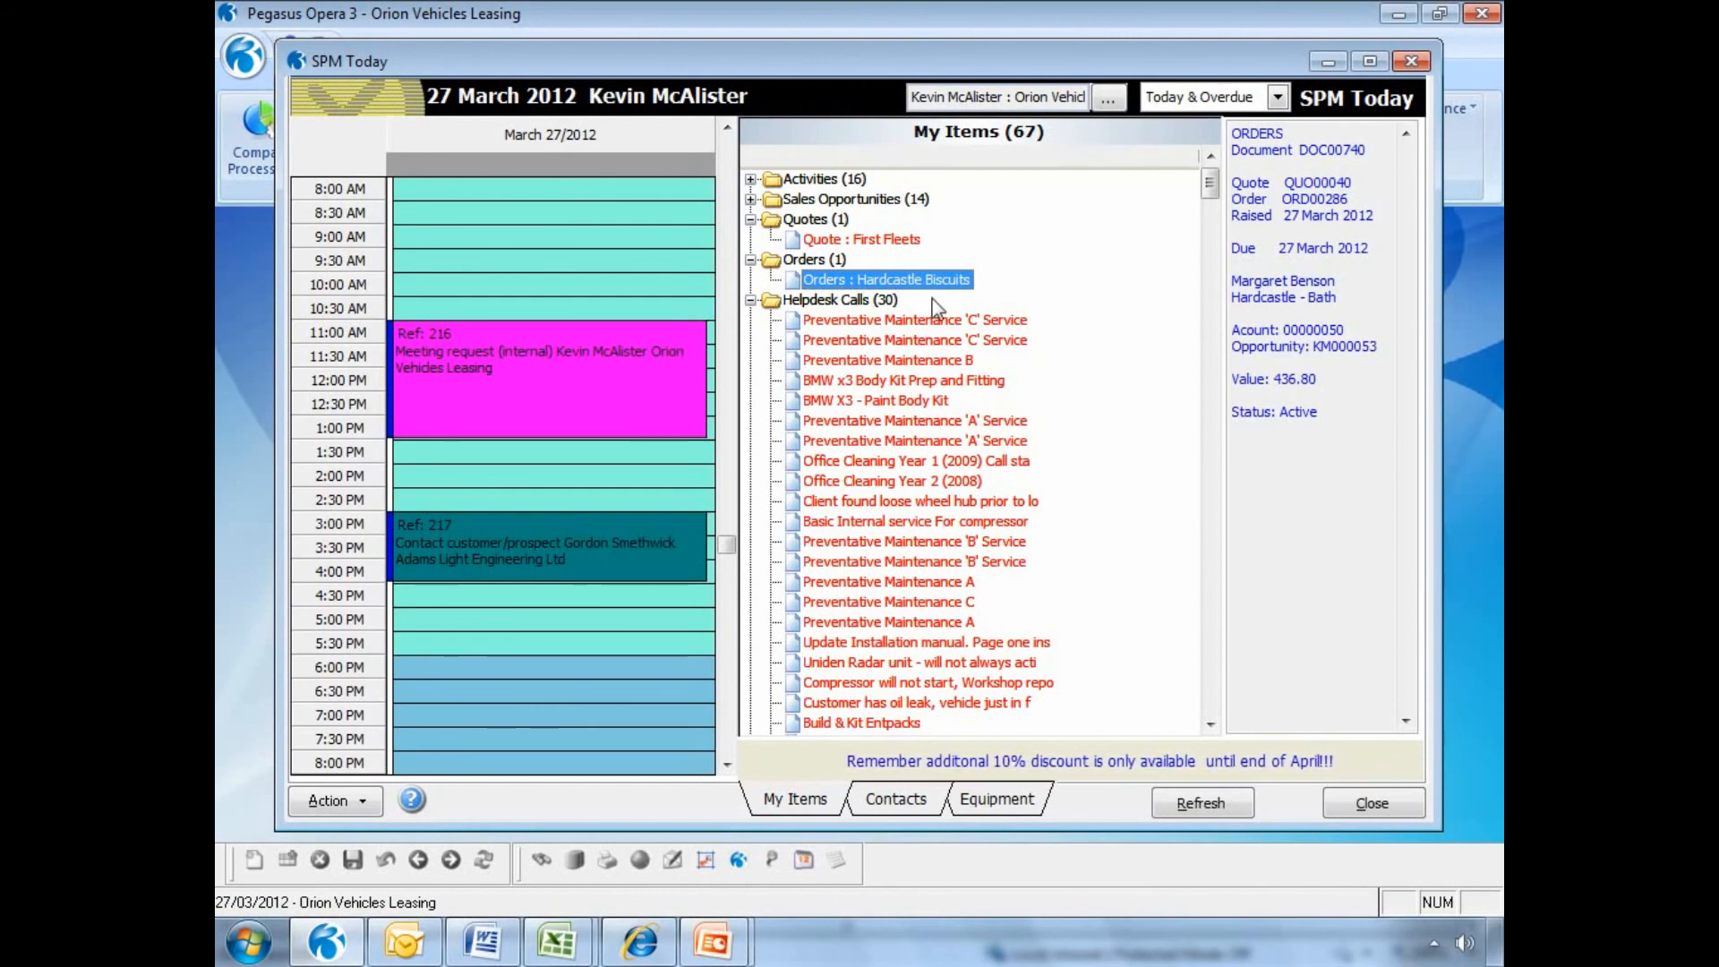
{"action": "left_click", "coordinate": [751, 301]}
{"action": "left_click", "coordinate": [751, 321]}
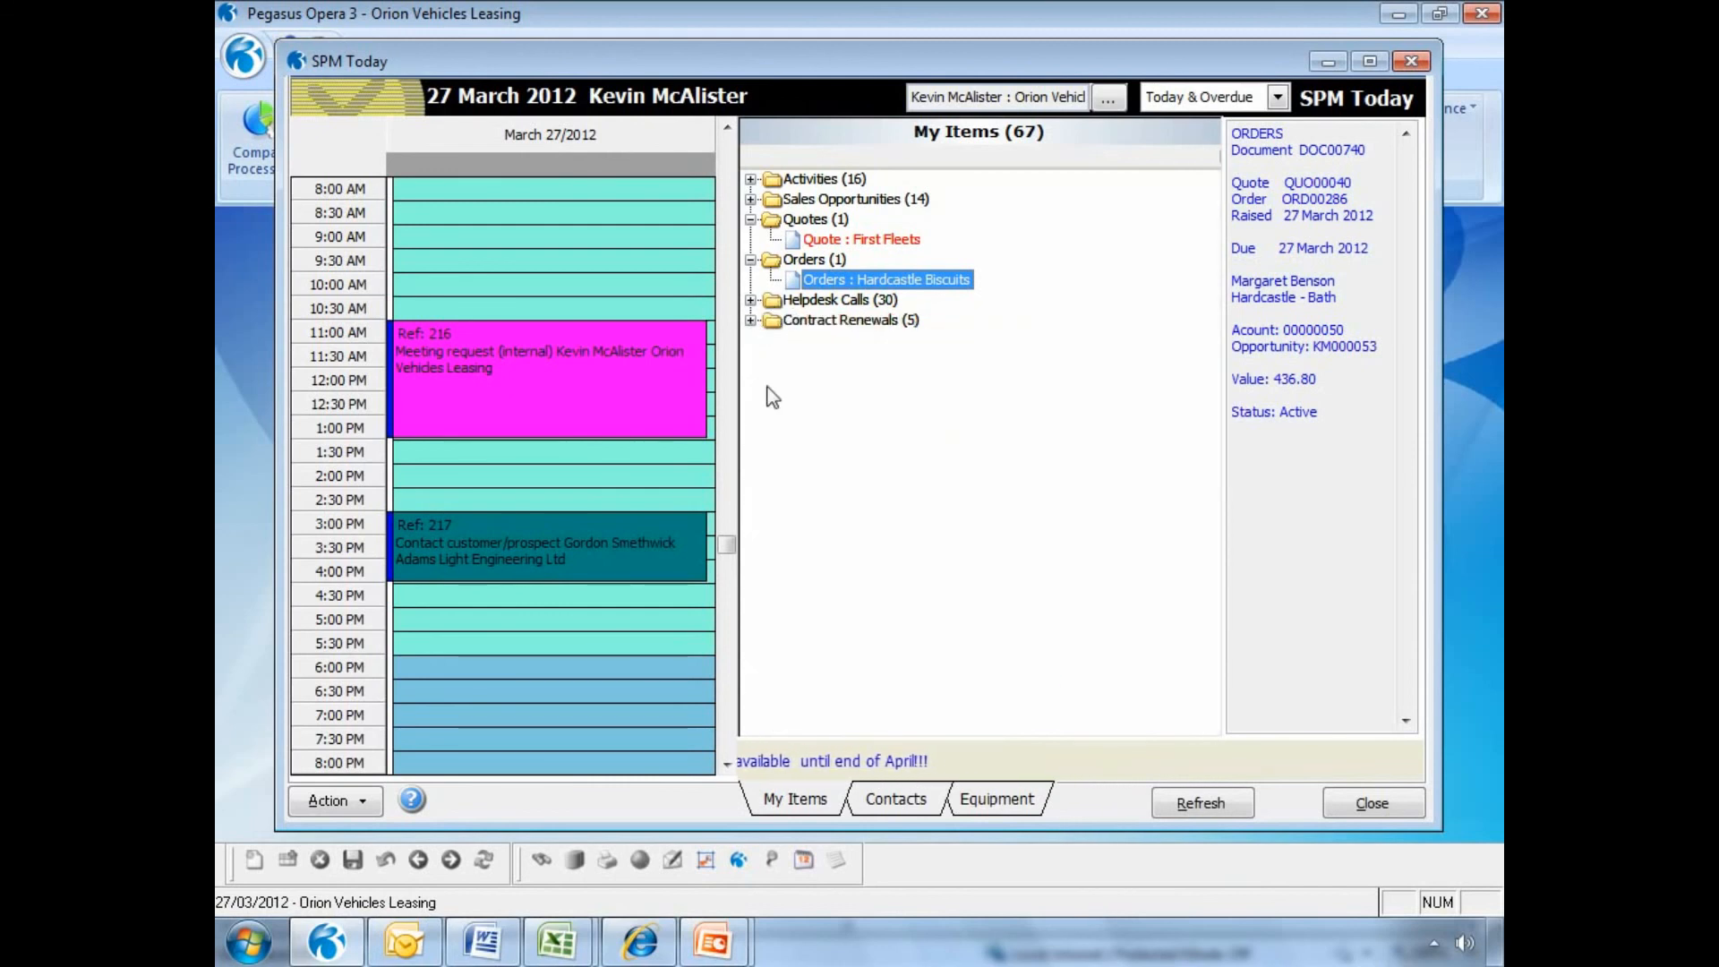
{"action": "left_click", "coordinate": [358, 802]}
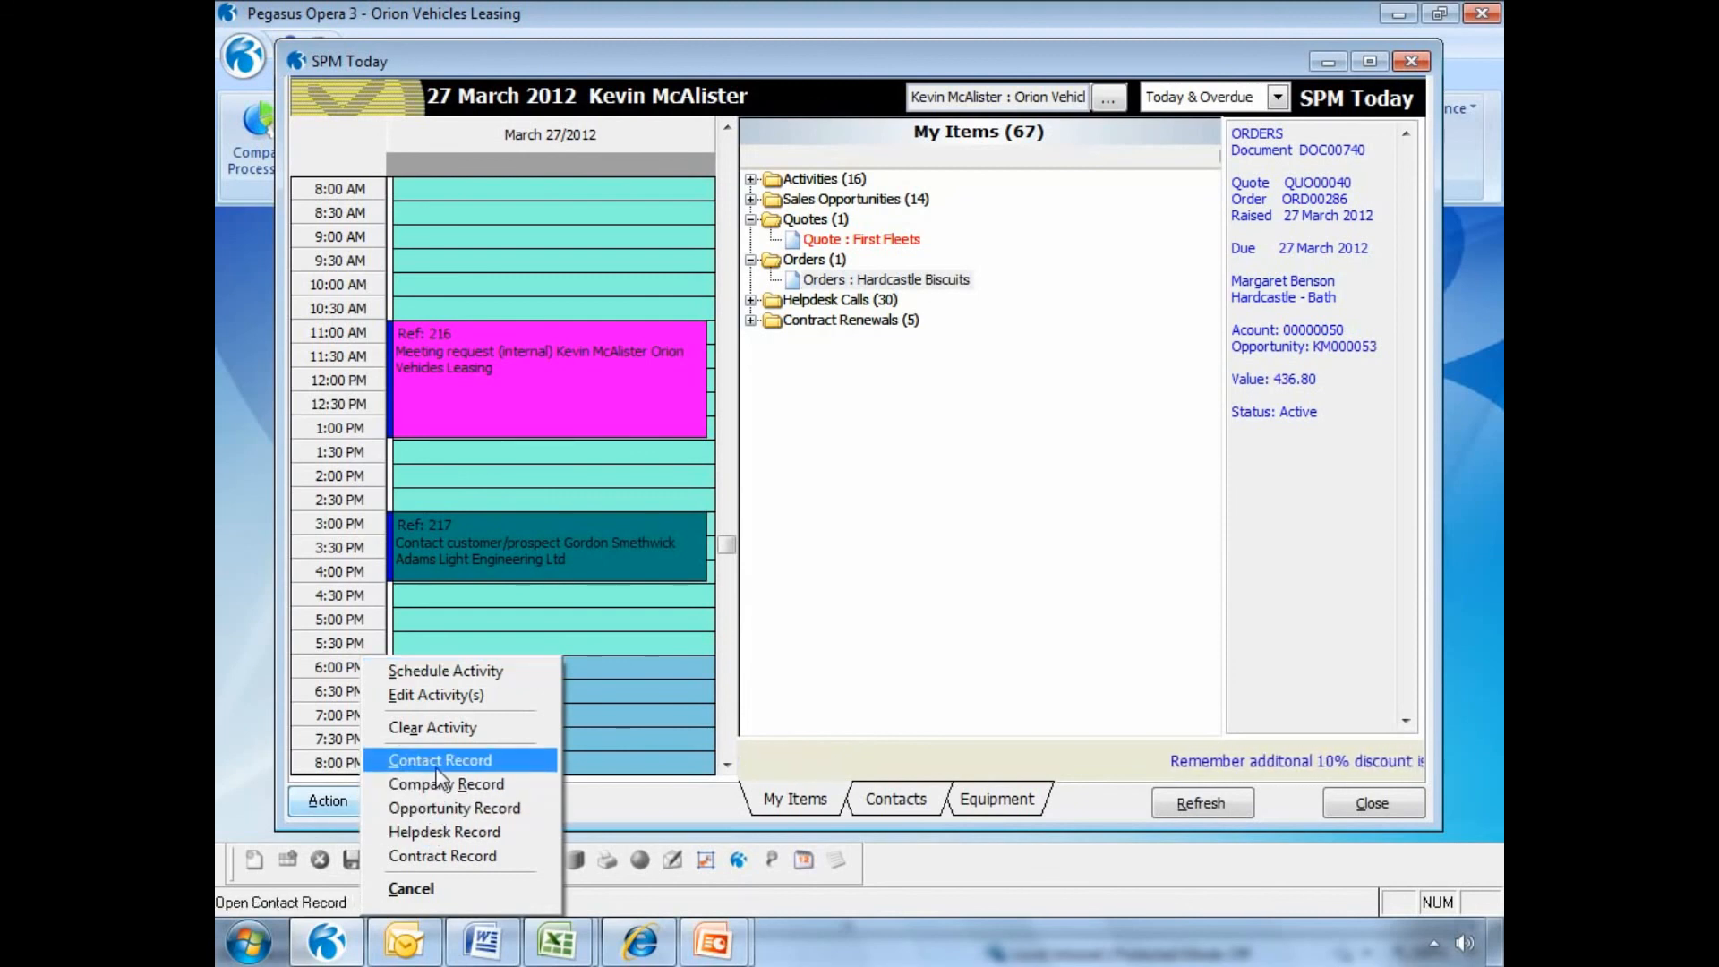
{"action": "left_click", "coordinate": [654, 808]}
Search the SPM Today contacts by surname for the Adams Light Engineering contact and open that contact's record.
{"action": "left_click", "coordinate": [885, 804]}
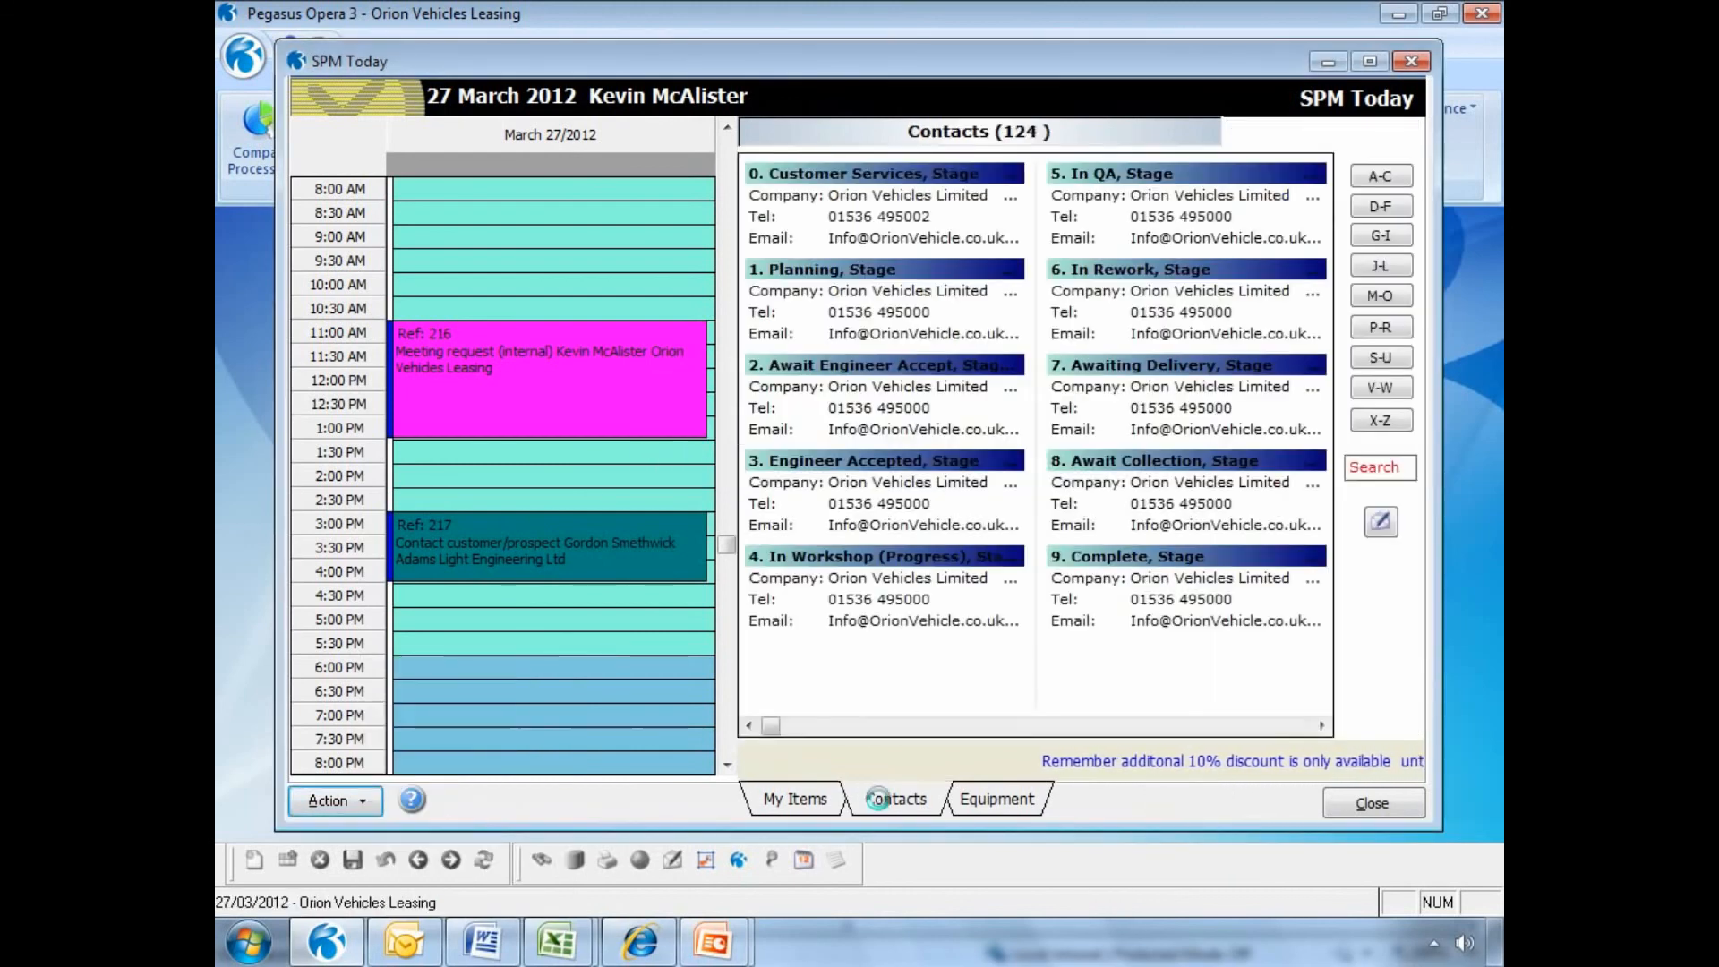
{"action": "left_click", "coordinate": [1368, 467]}
{"action": "type", "text": "miller"}
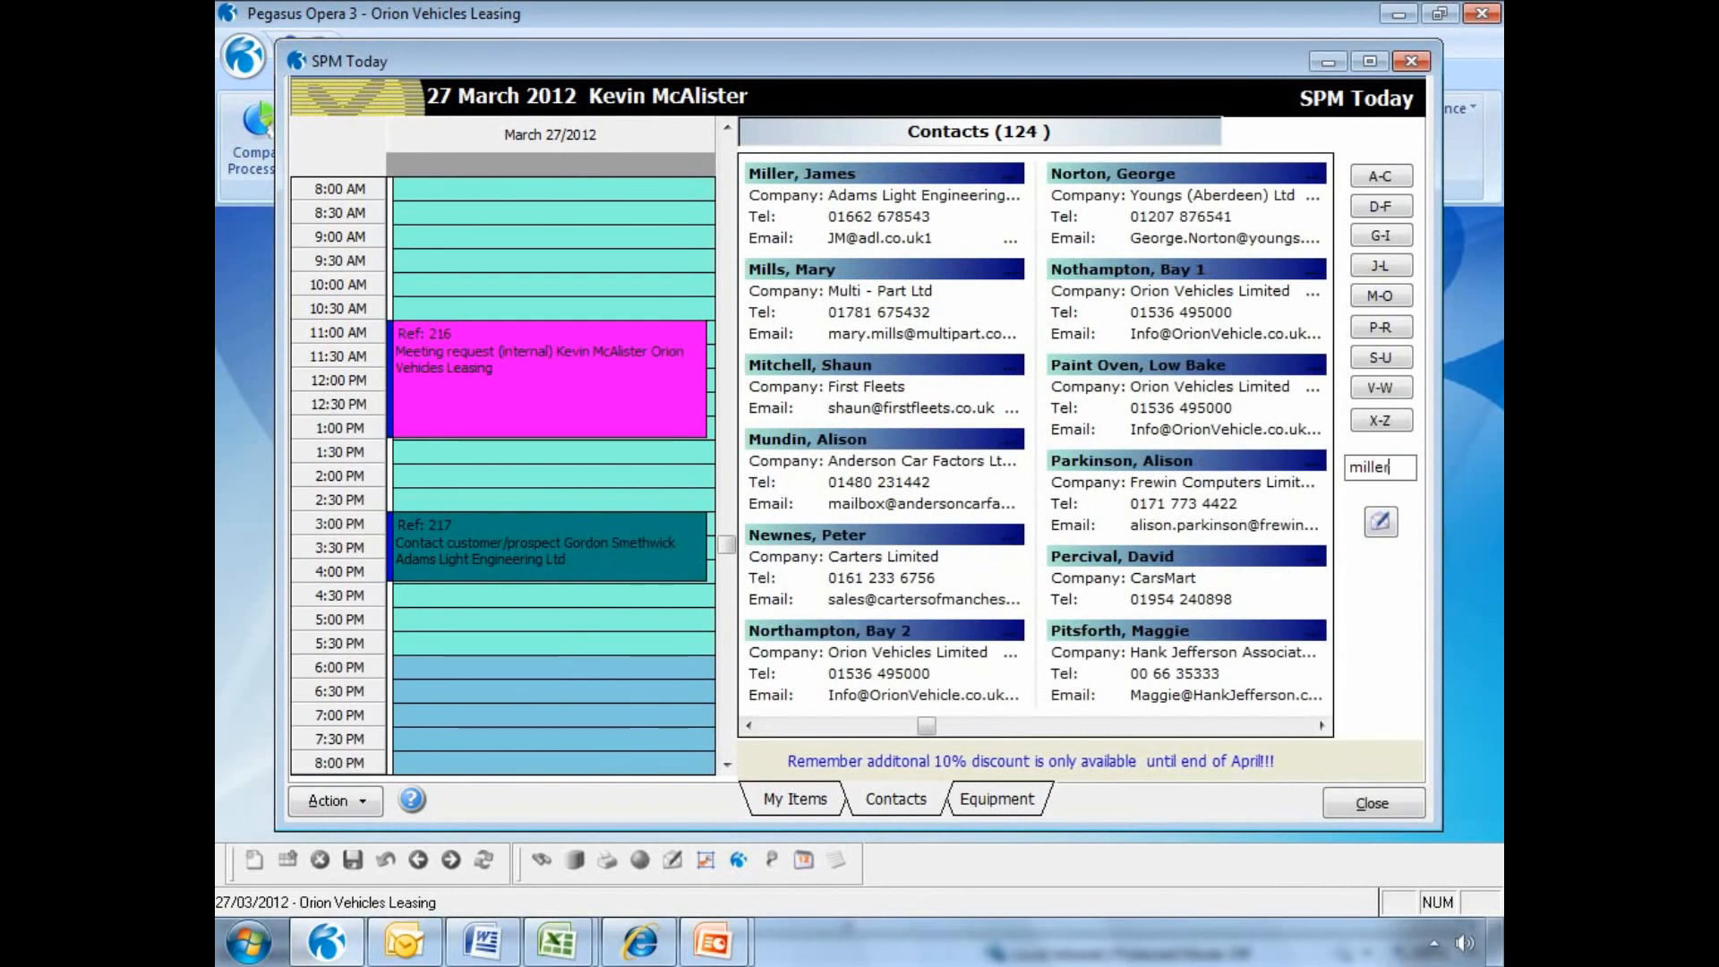
{"action": "left_click", "coordinate": [892, 178]}
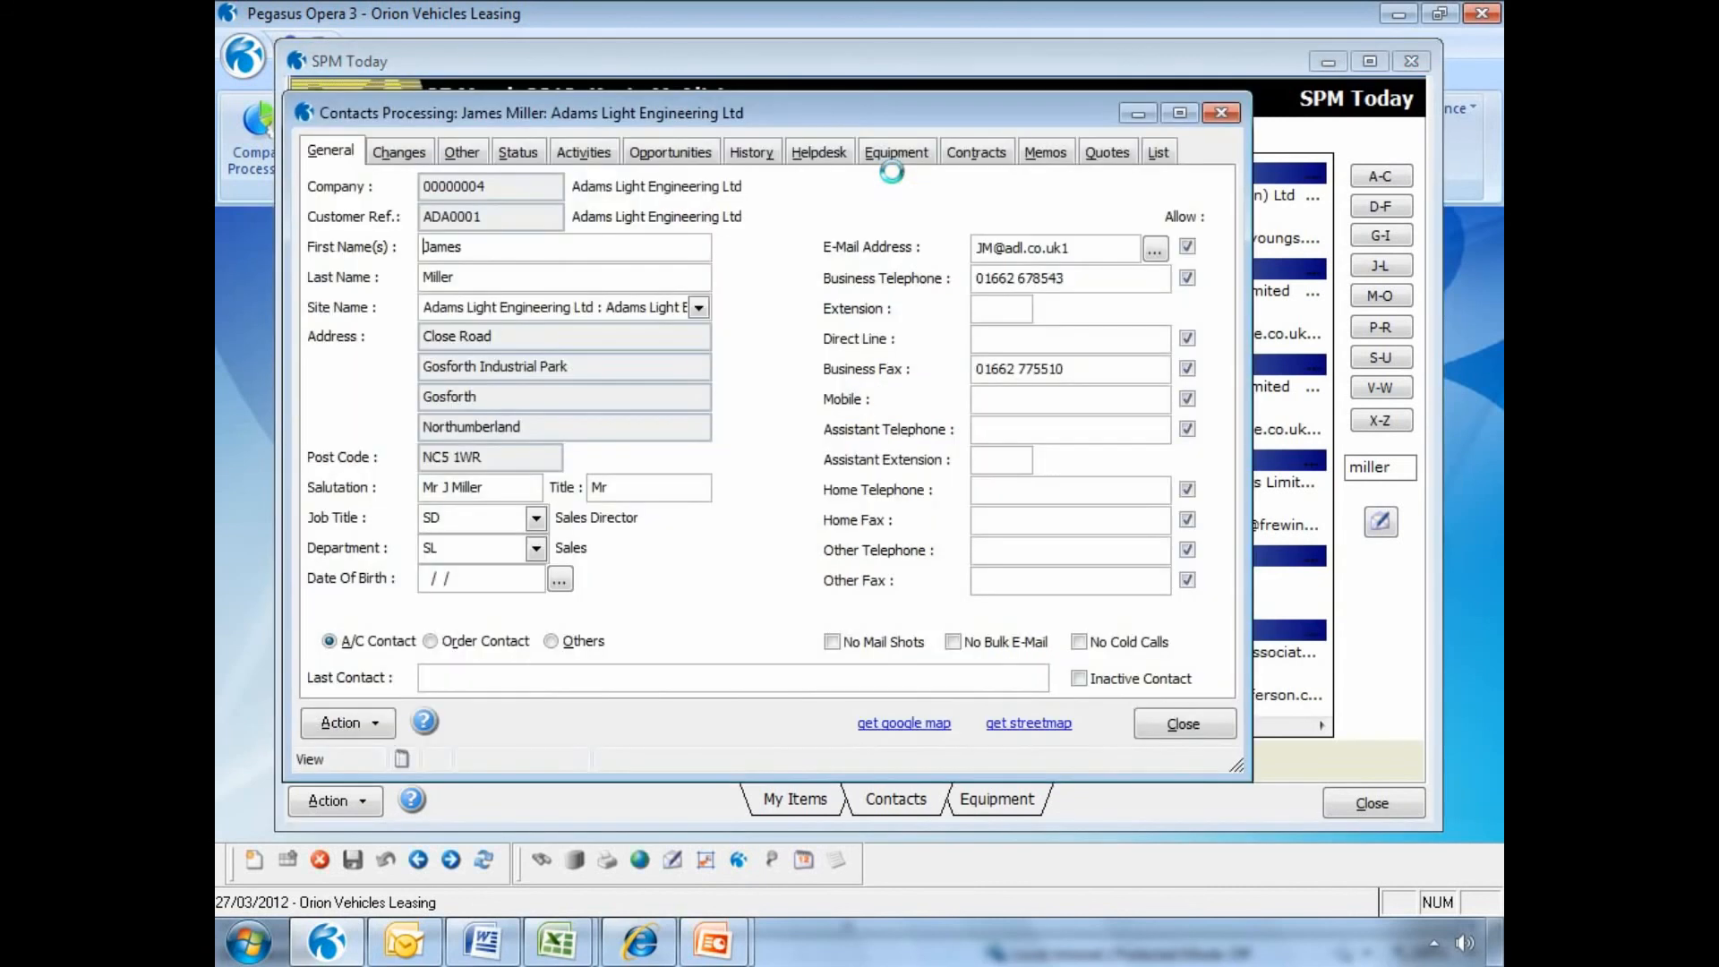
Examine the Marketing Campaign letter in the contact's history and close the contact record.
{"action": "left_click", "coordinate": [752, 153]}
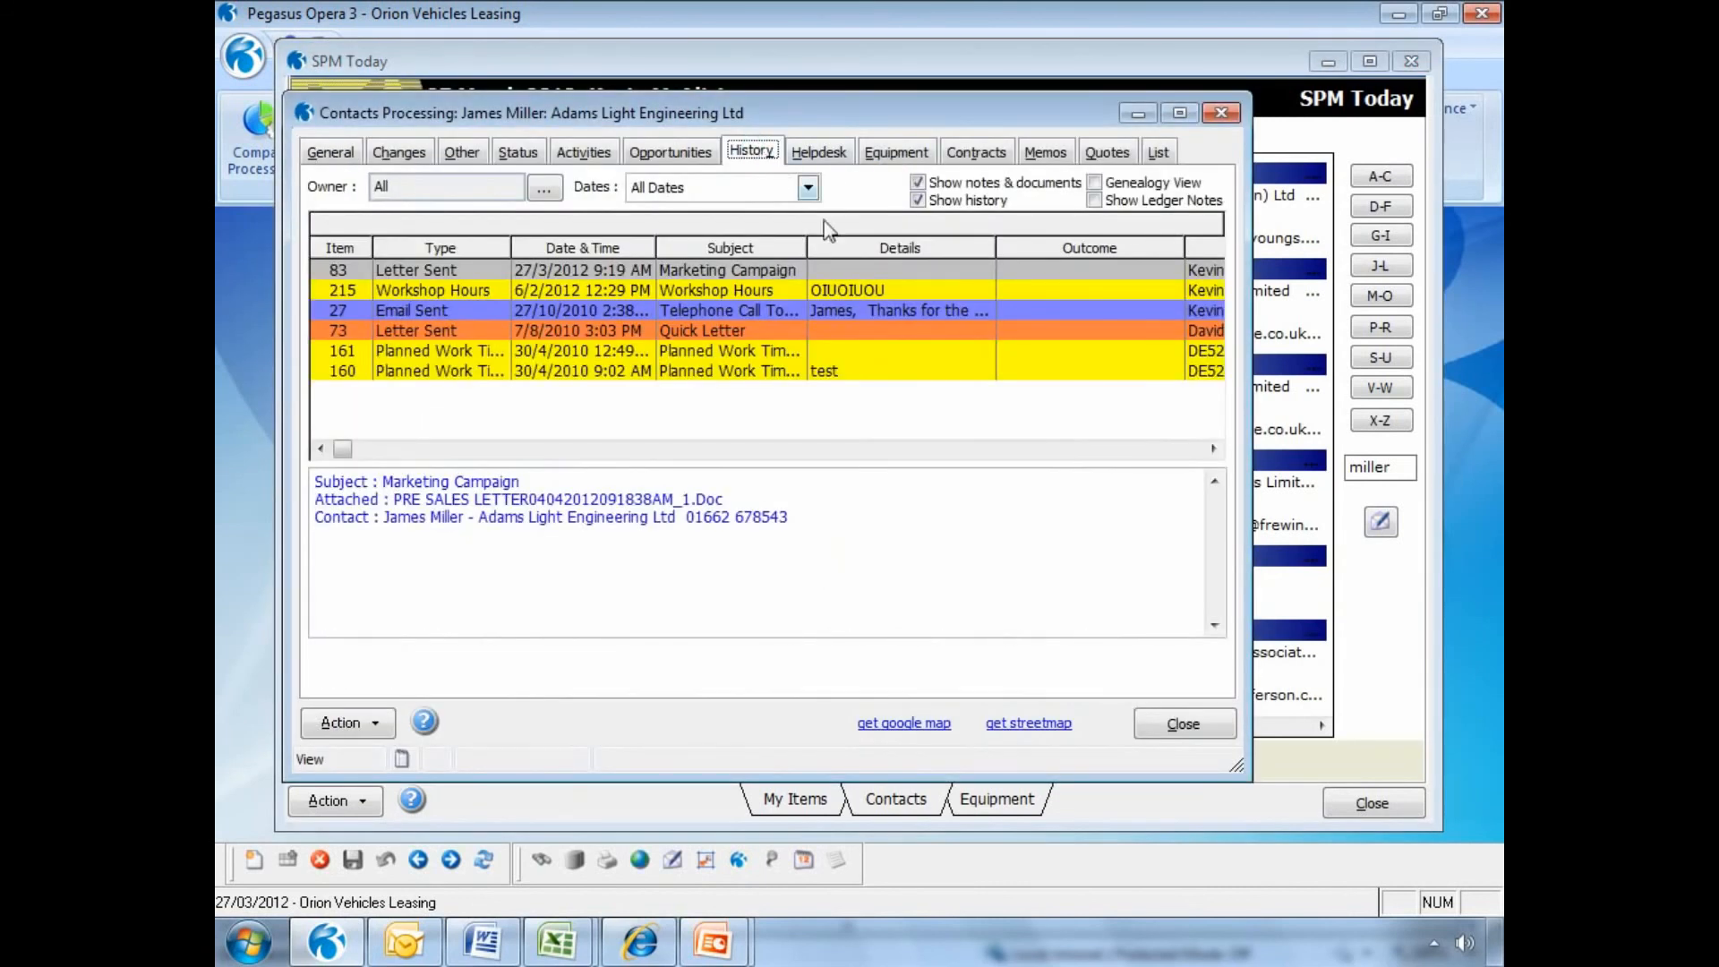
{"action": "left_click", "coordinate": [770, 275]}
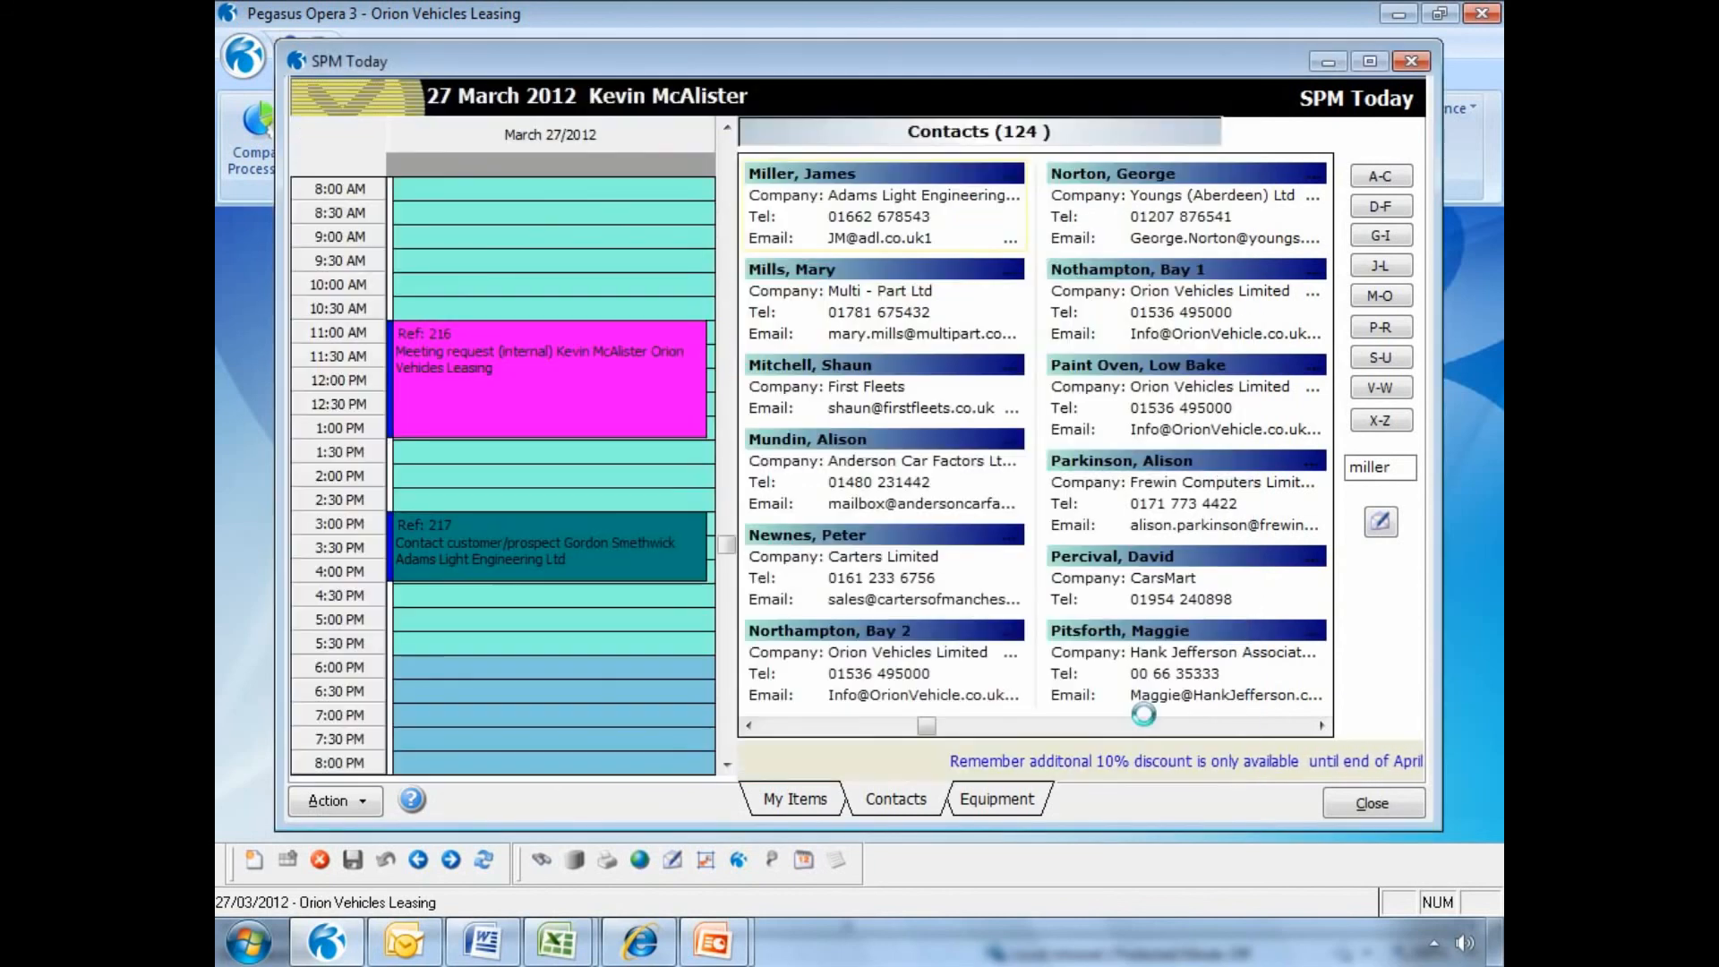
{"action": "left_click", "coordinate": [1151, 724]}
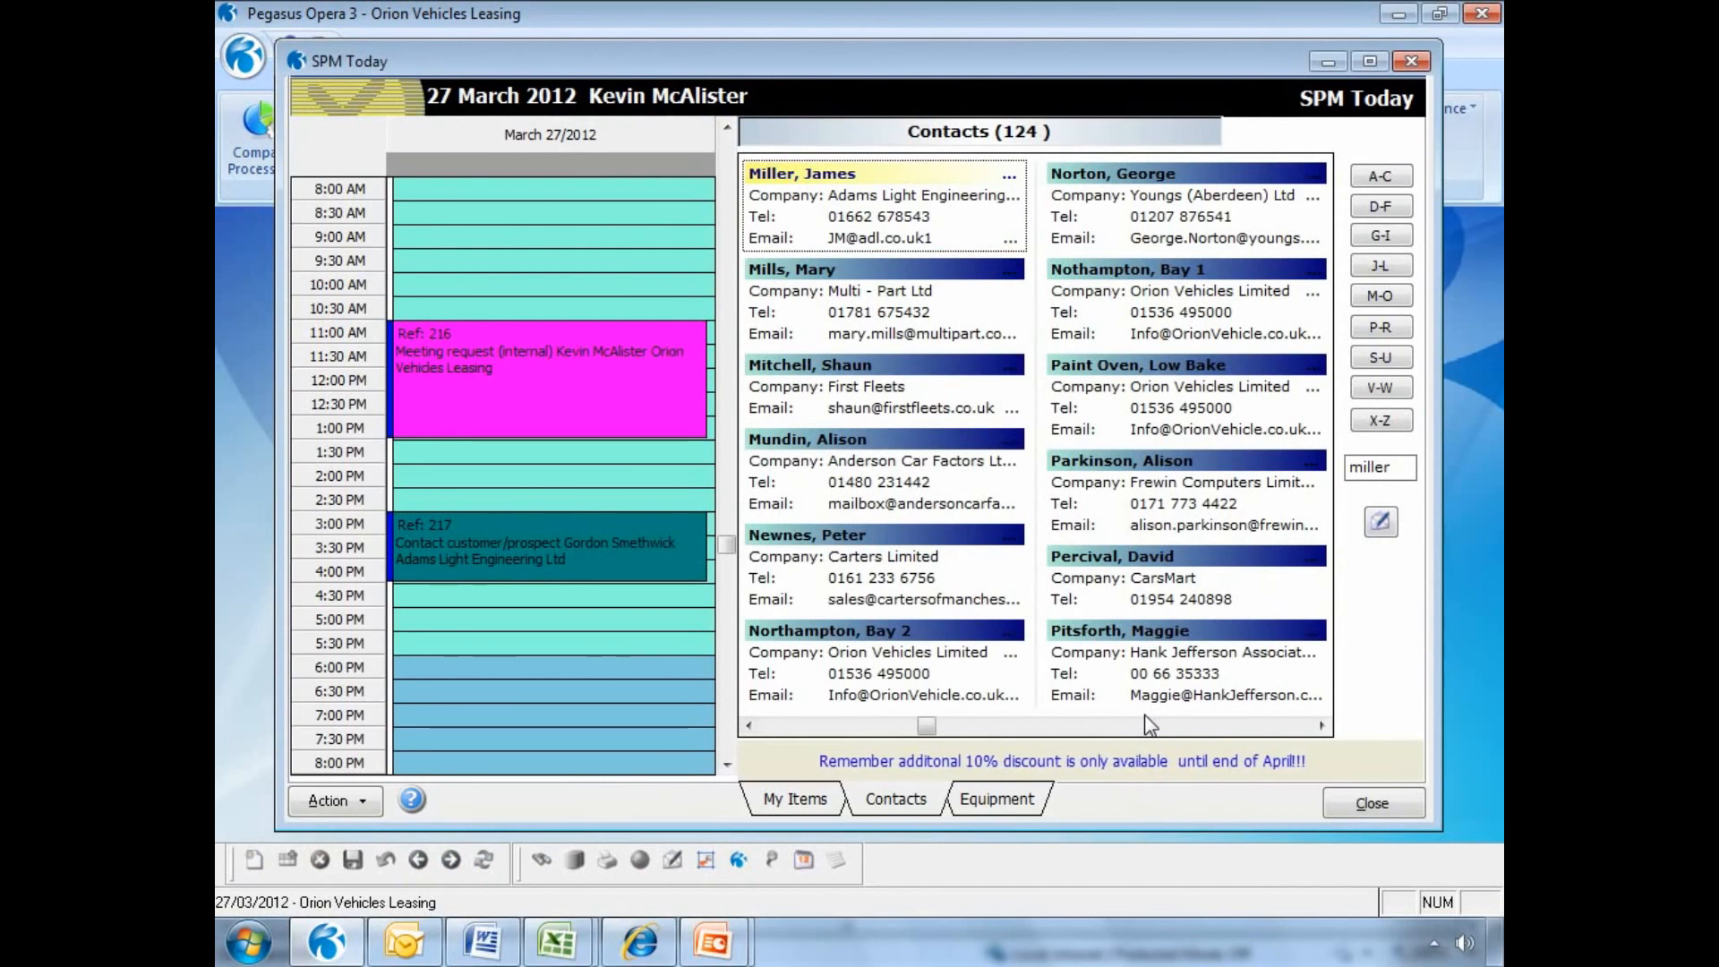